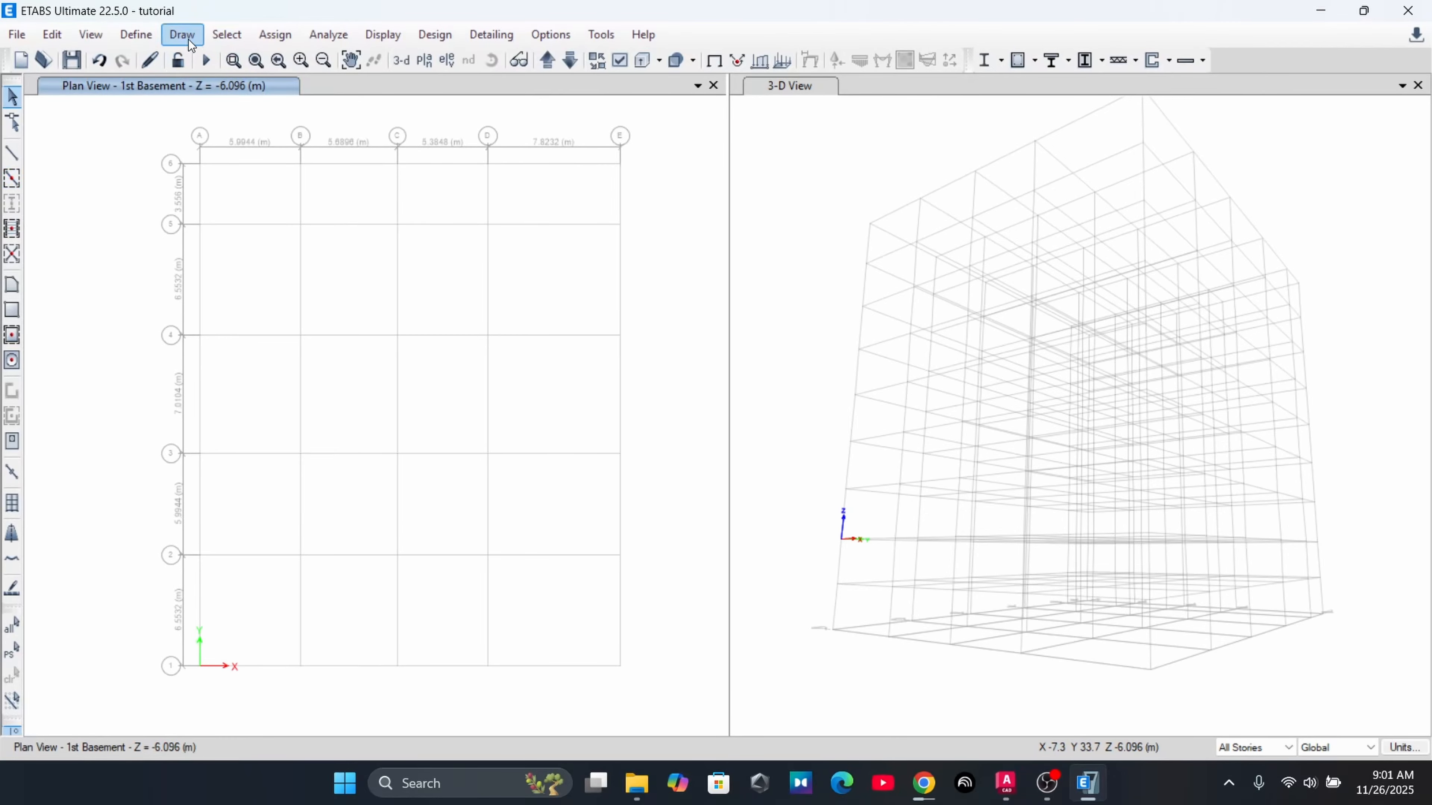
# Start Quick Draw Columns with the Column 500 X 500 property and keep the moment releases Continuous
pyautogui.click(178, 43)
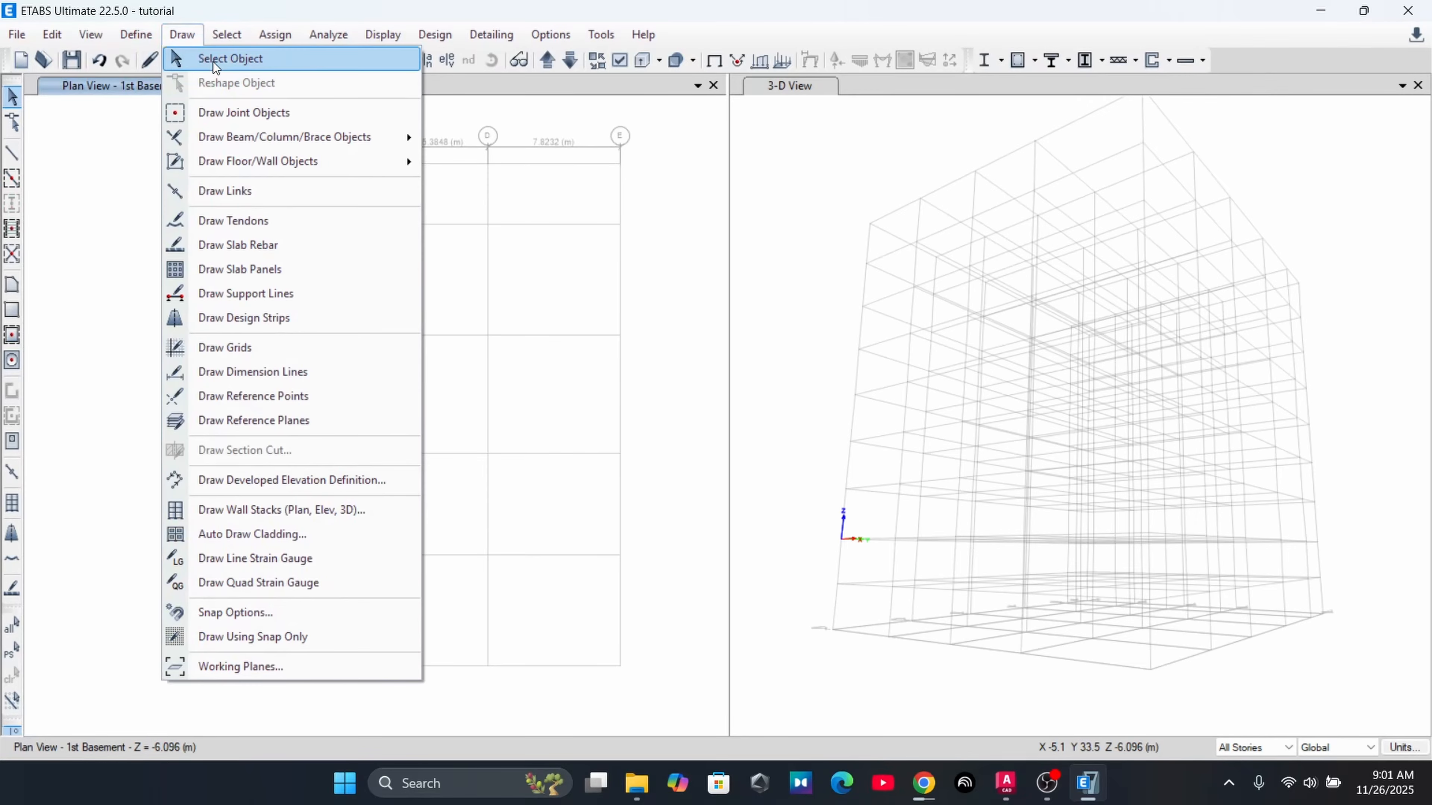
pyautogui.moveTo(237, 141)
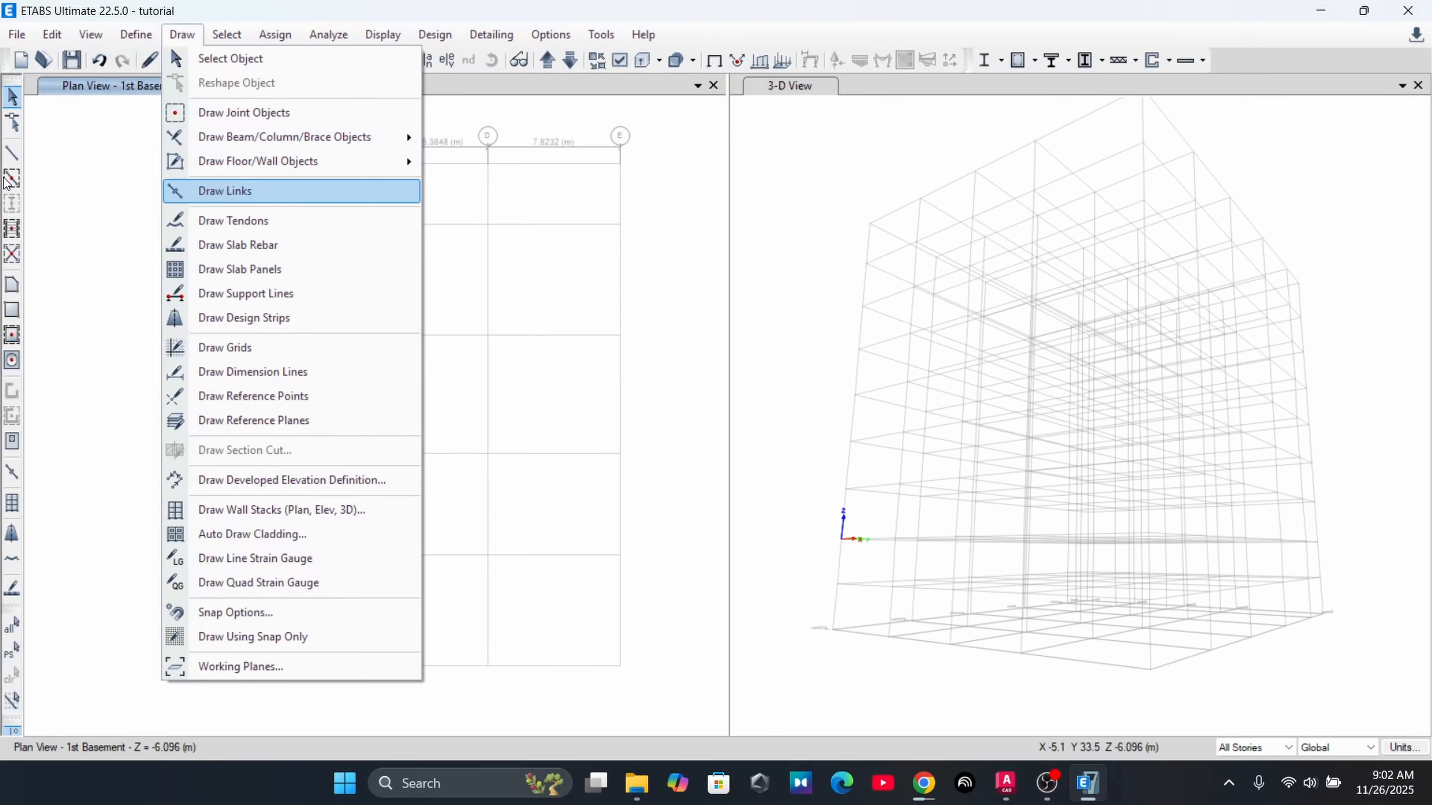
pyautogui.moveTo(372, 137)
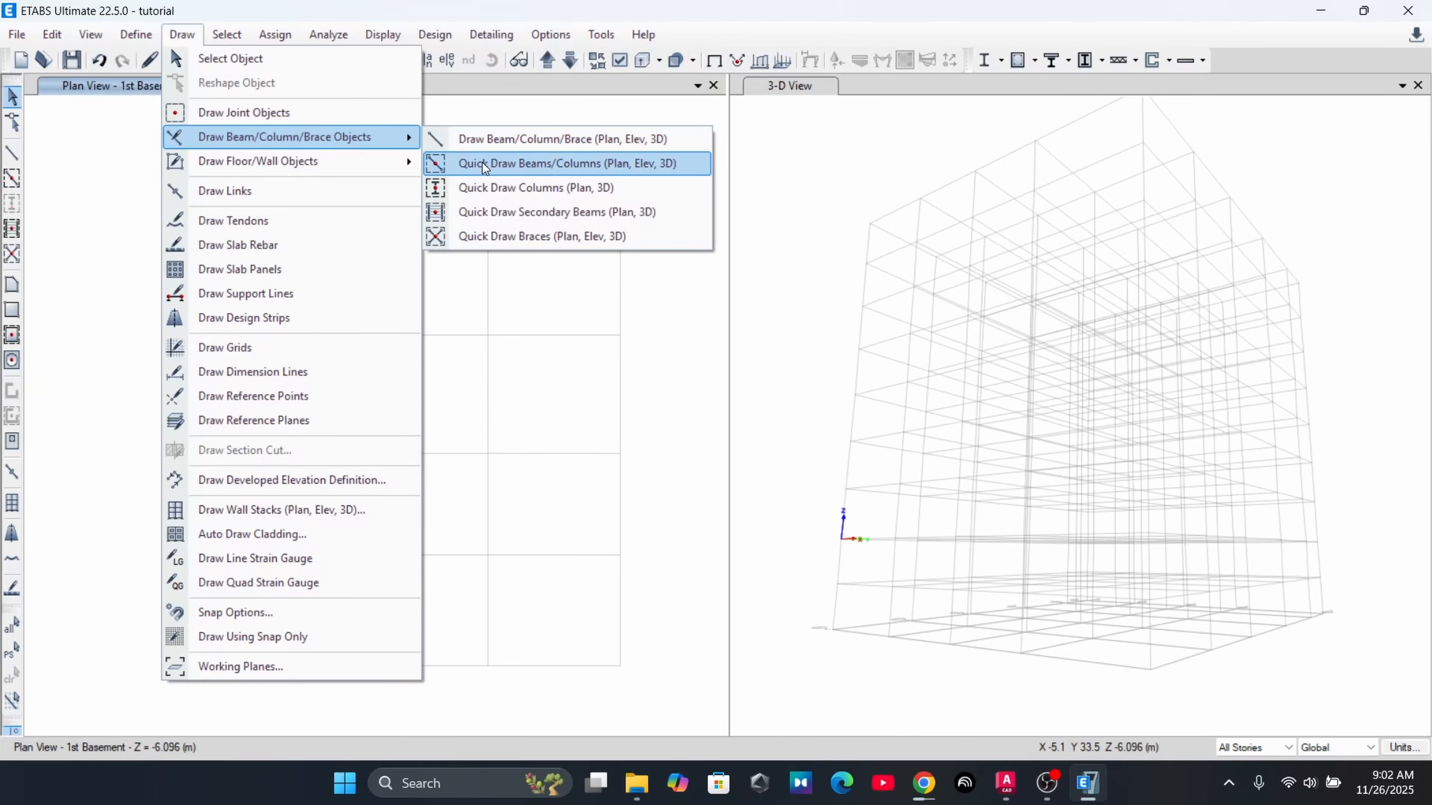
pyautogui.click(463, 189)
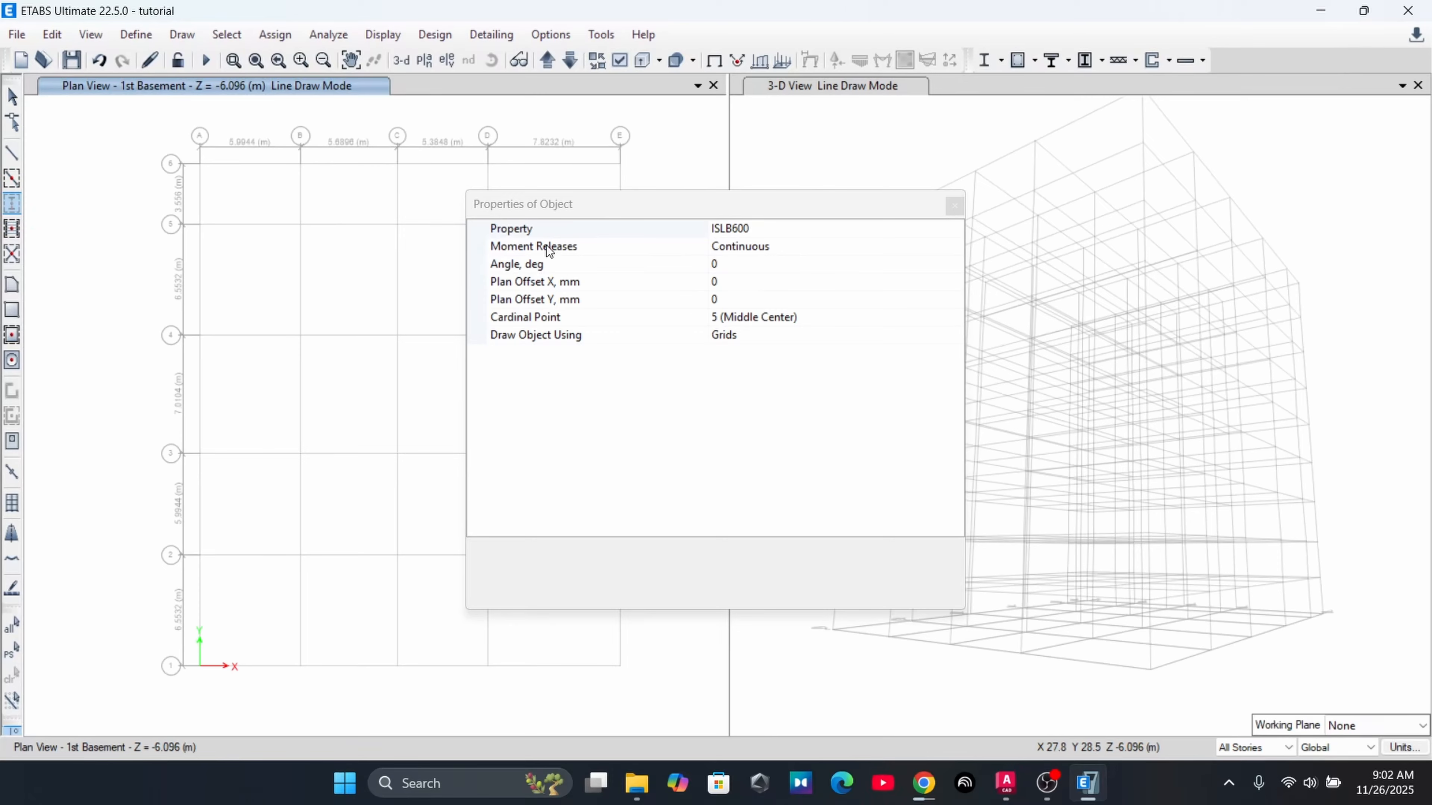
pyautogui.click(758, 227)
pyautogui.click(961, 230)
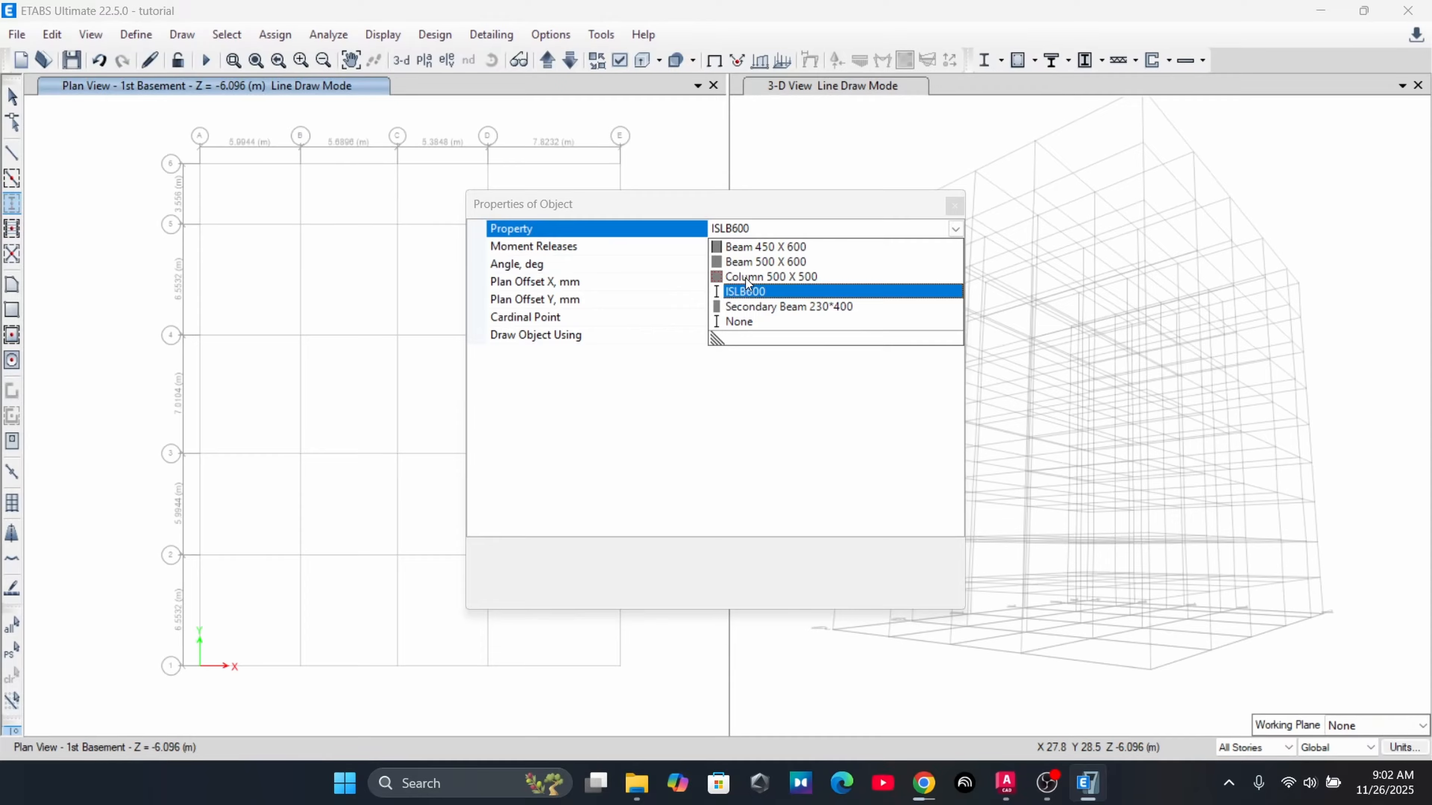
pyautogui.click(780, 277)
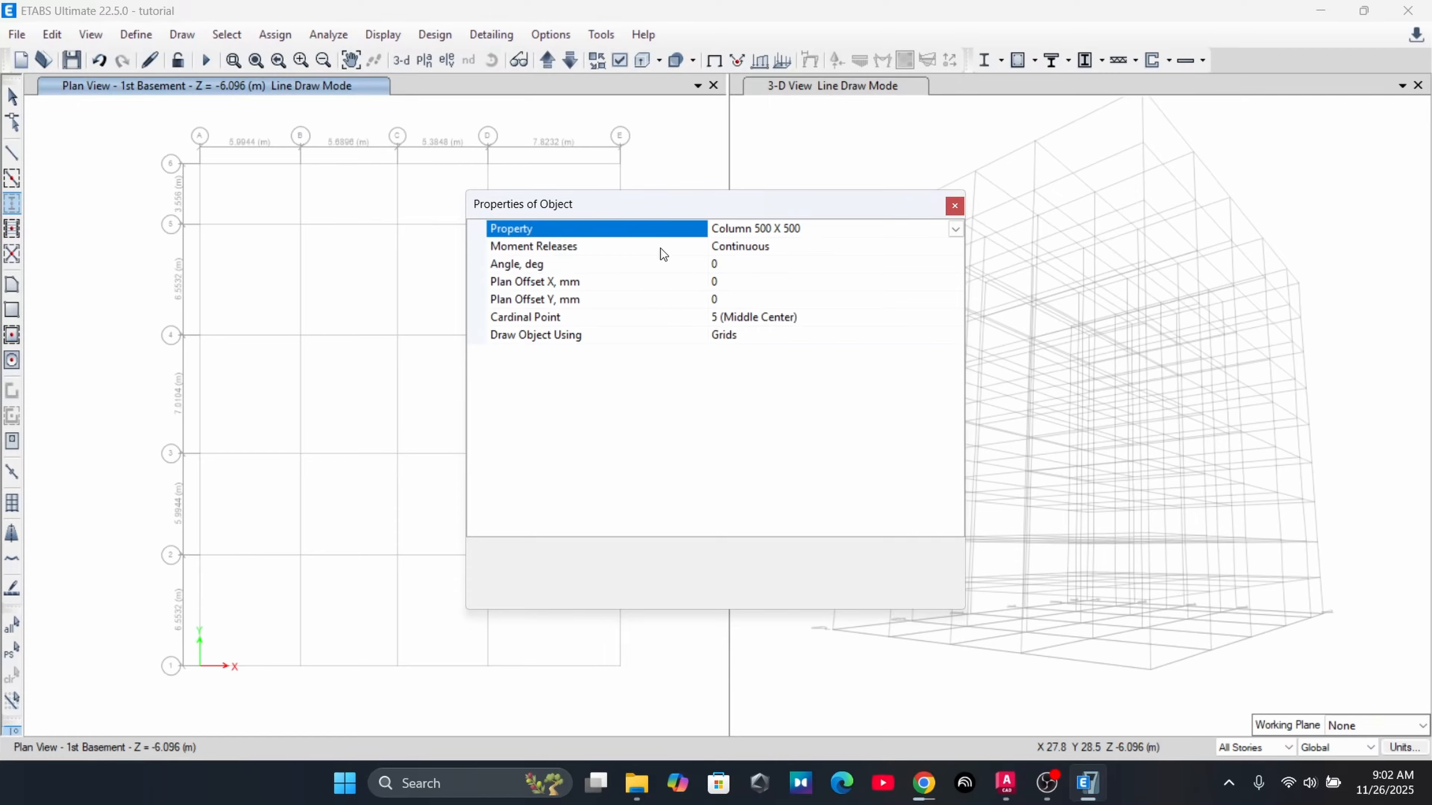
pyautogui.click(771, 245)
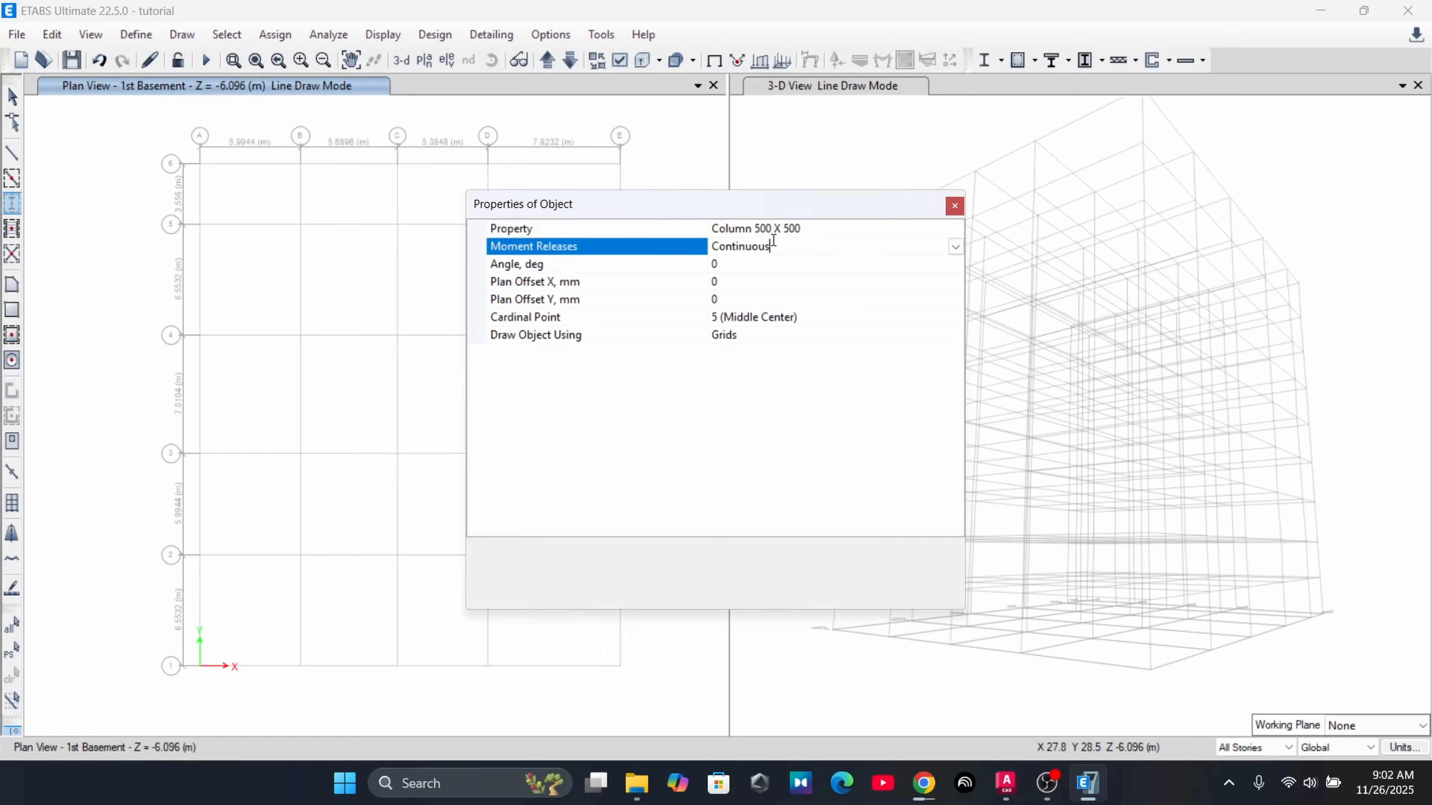
pyautogui.click(956, 247)
pyautogui.click(956, 247)
# Try to place a column at grid intersection A-6 on the 1st Basement plan
pyautogui.moveTo(715, 207); pyautogui.dragTo(821, 207)
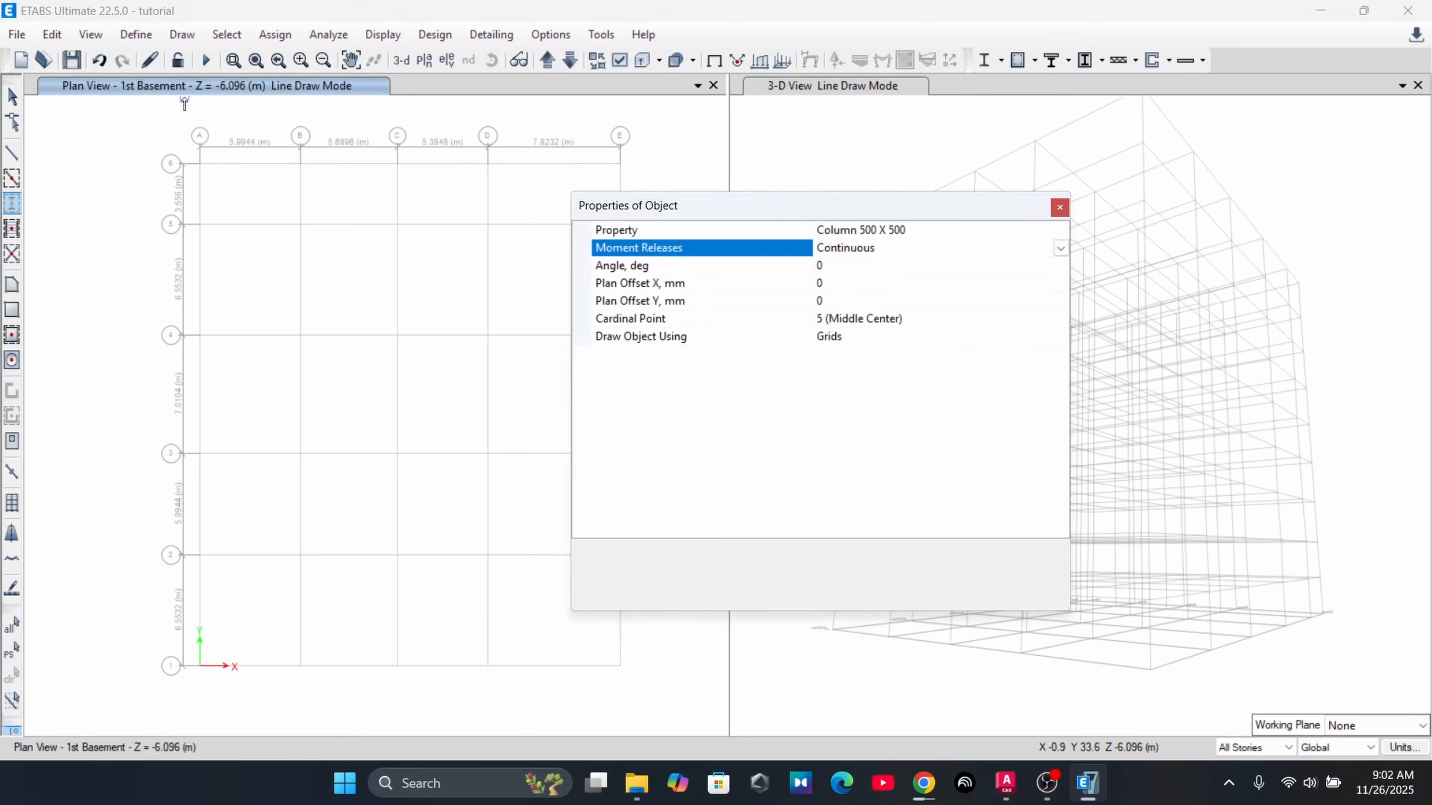
pyautogui.click(200, 165)
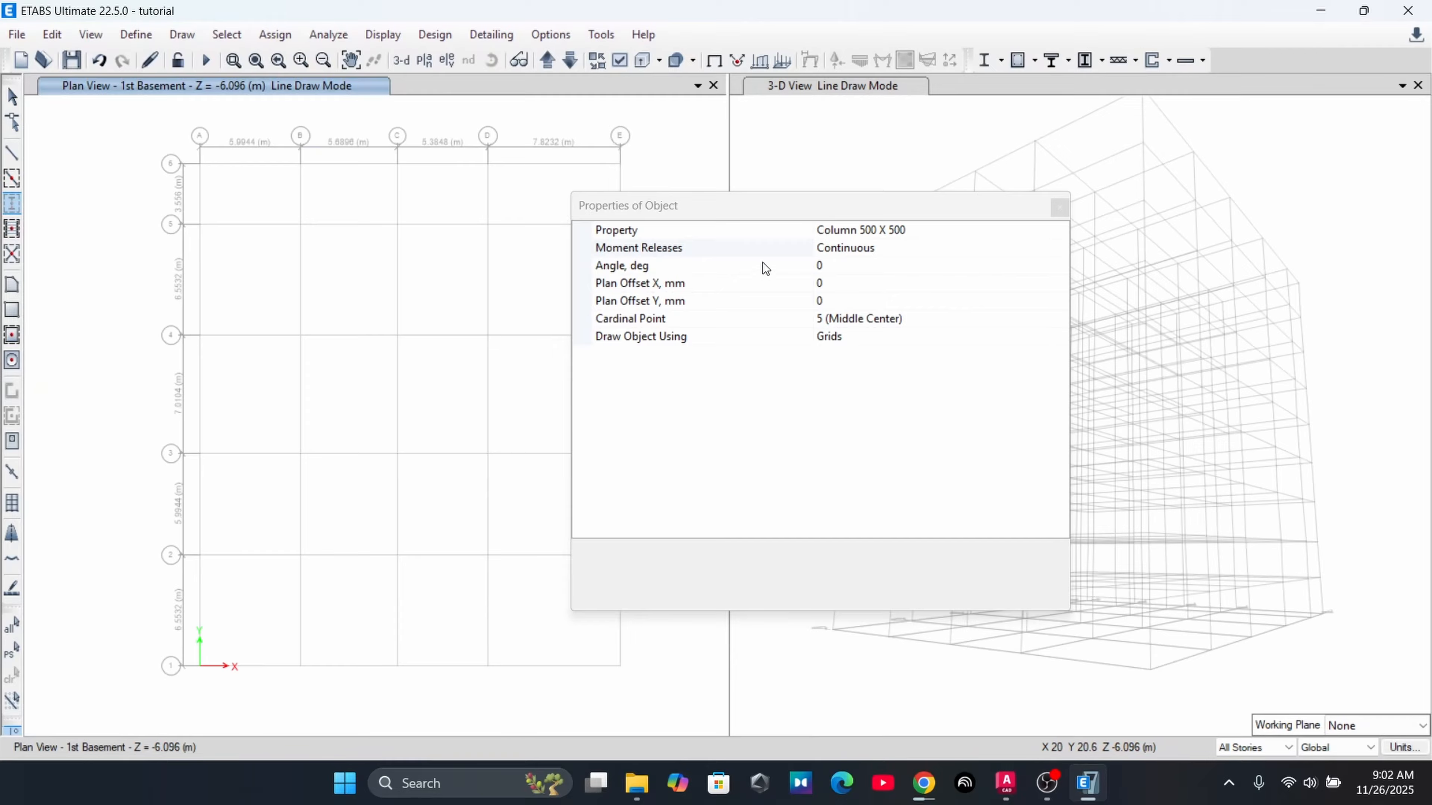
pyautogui.moveTo(797, 202); pyautogui.dragTo(756, 208)
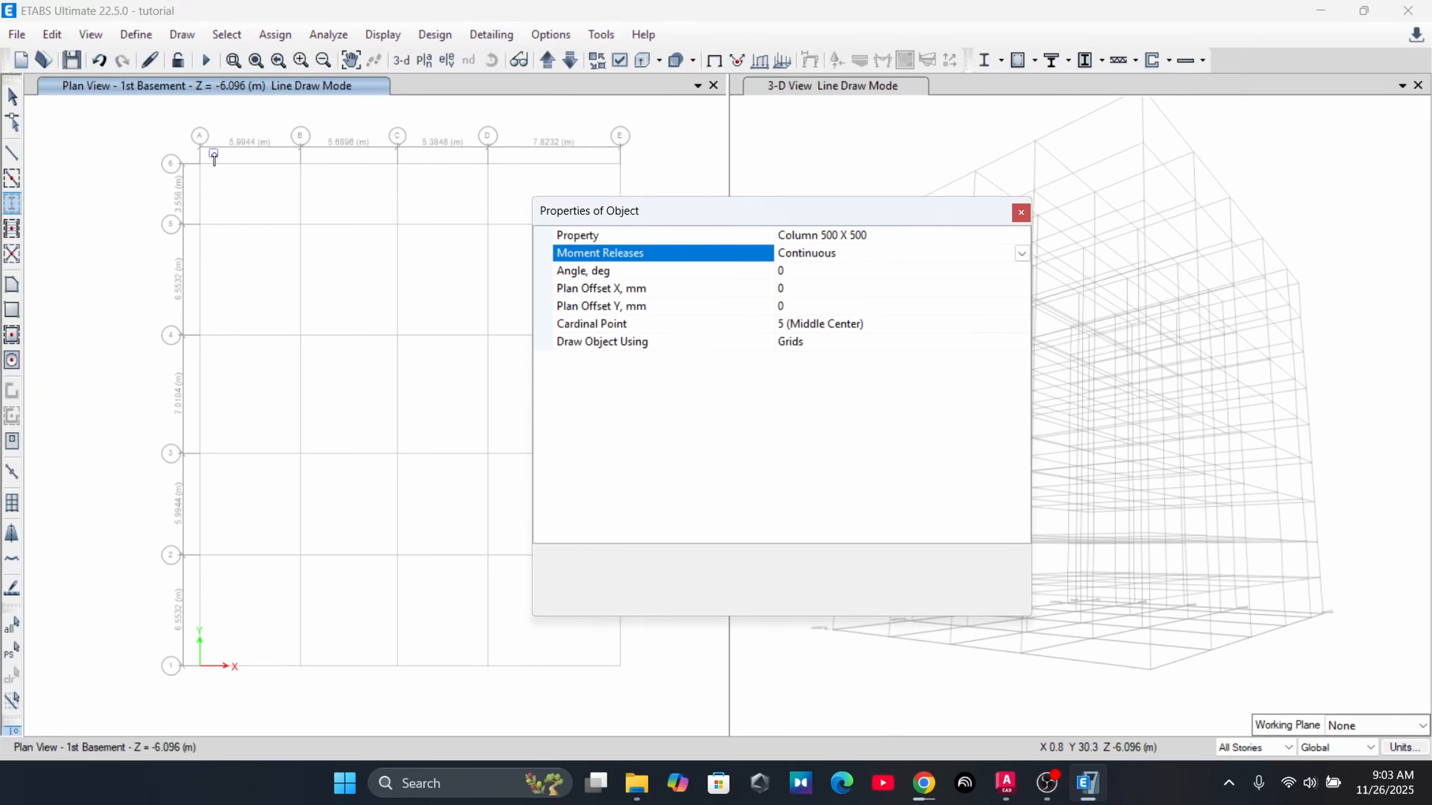
# Move the plan view up to the 2nd Basement and place a column at grid A-6 through all stories
pyautogui.click(541, 65)
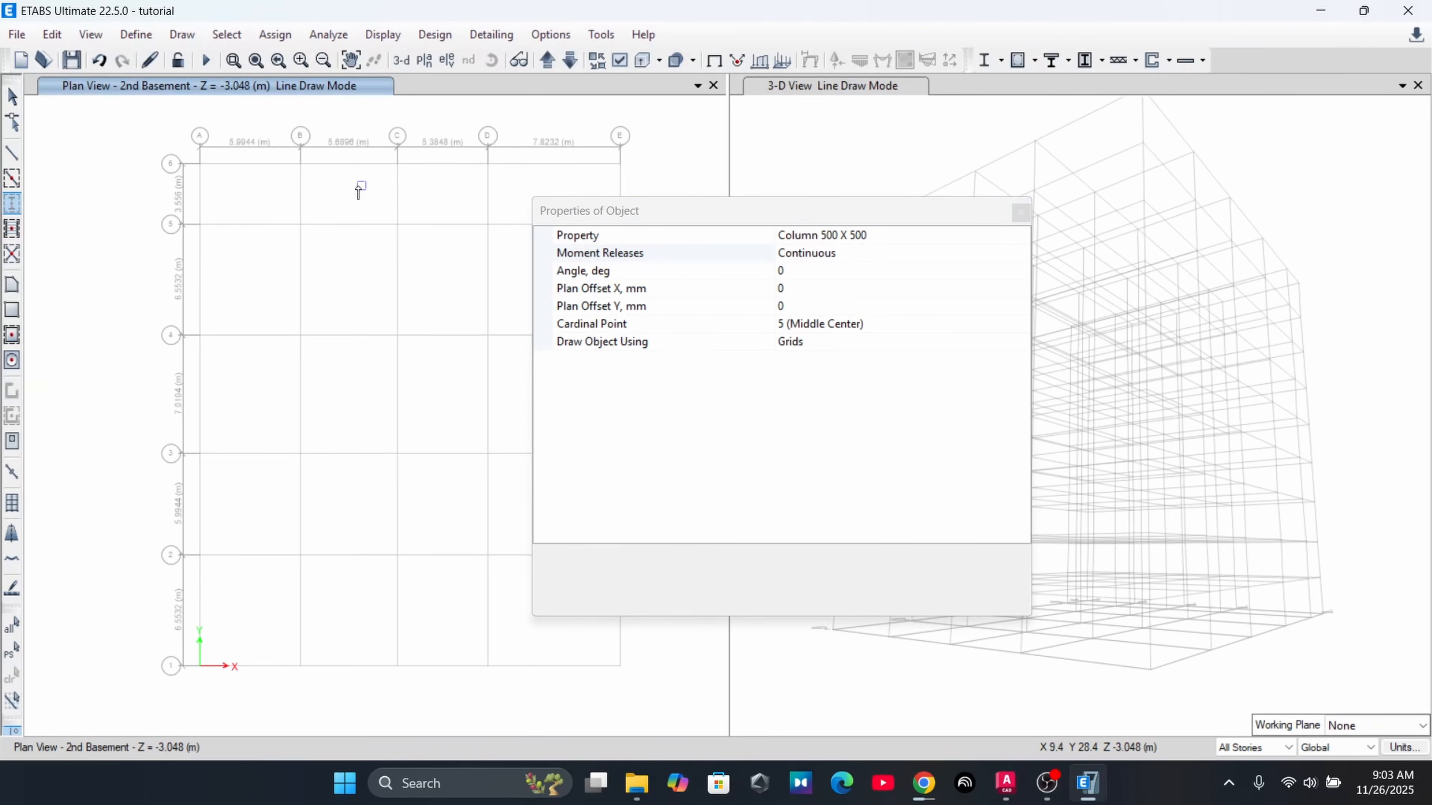
pyautogui.click(201, 164)
pyautogui.moveTo(654, 209); pyautogui.dragTo(559, 197)
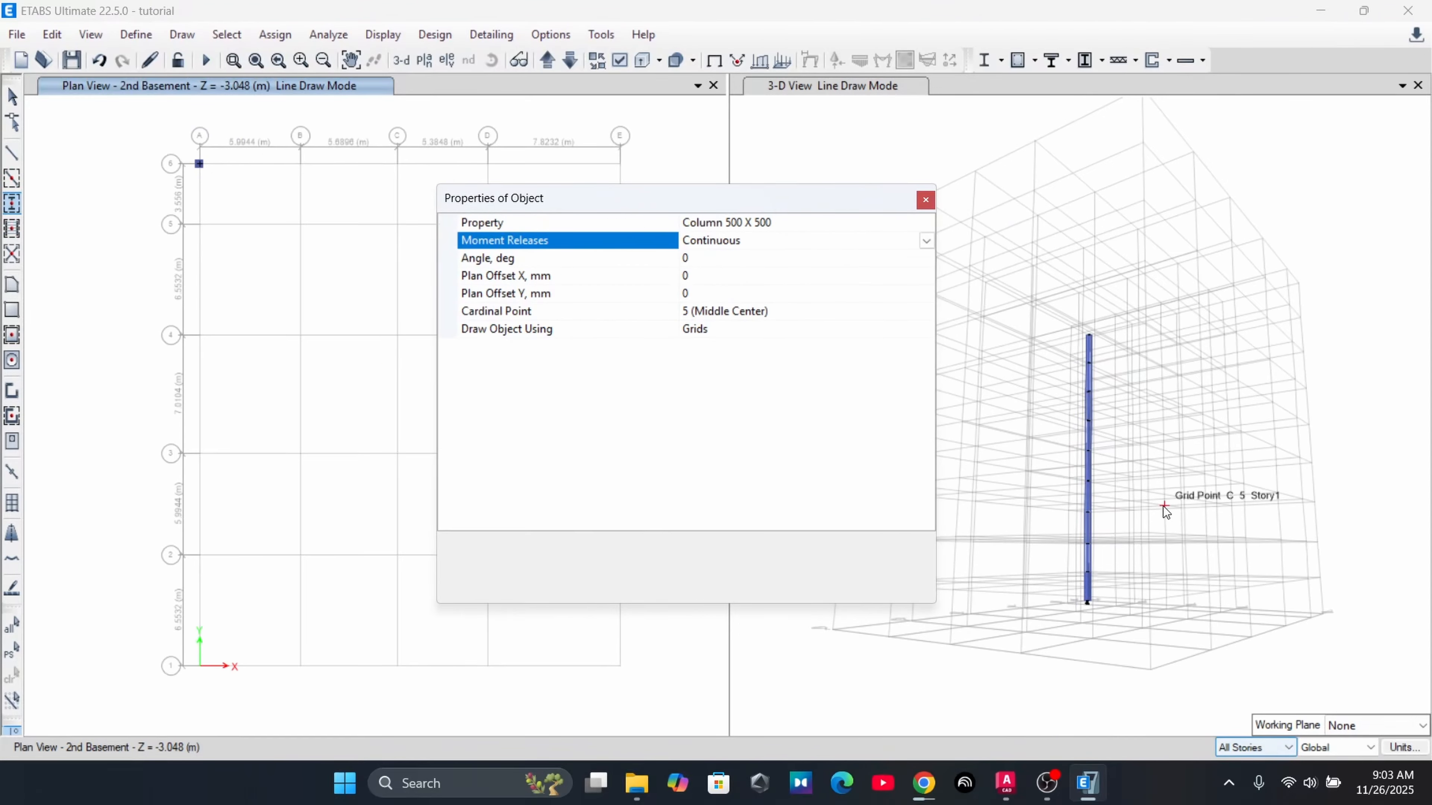
# Restrict drawing to One Story and place a column at grid intersection A-5
pyautogui.click(1274, 747)
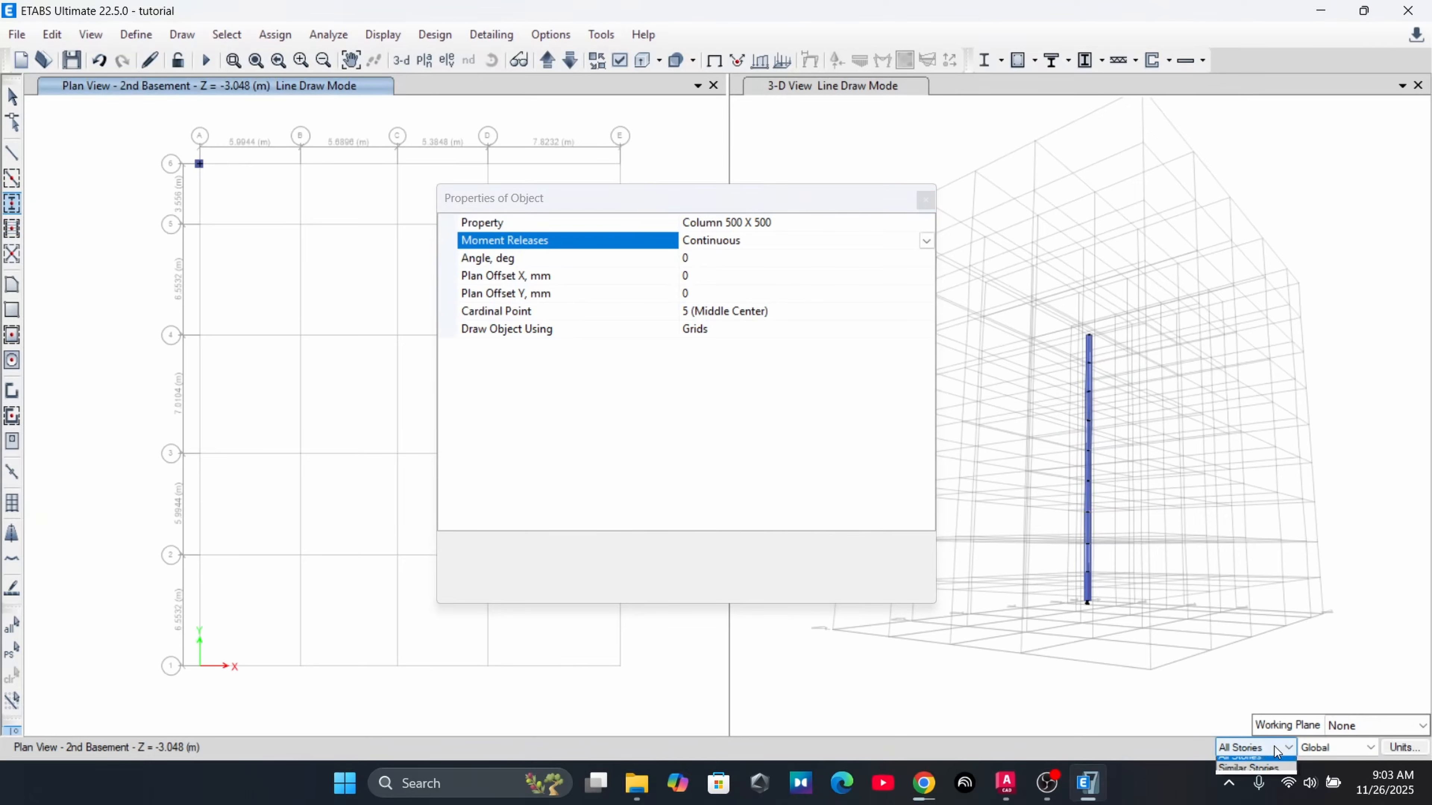
pyautogui.click(1246, 763)
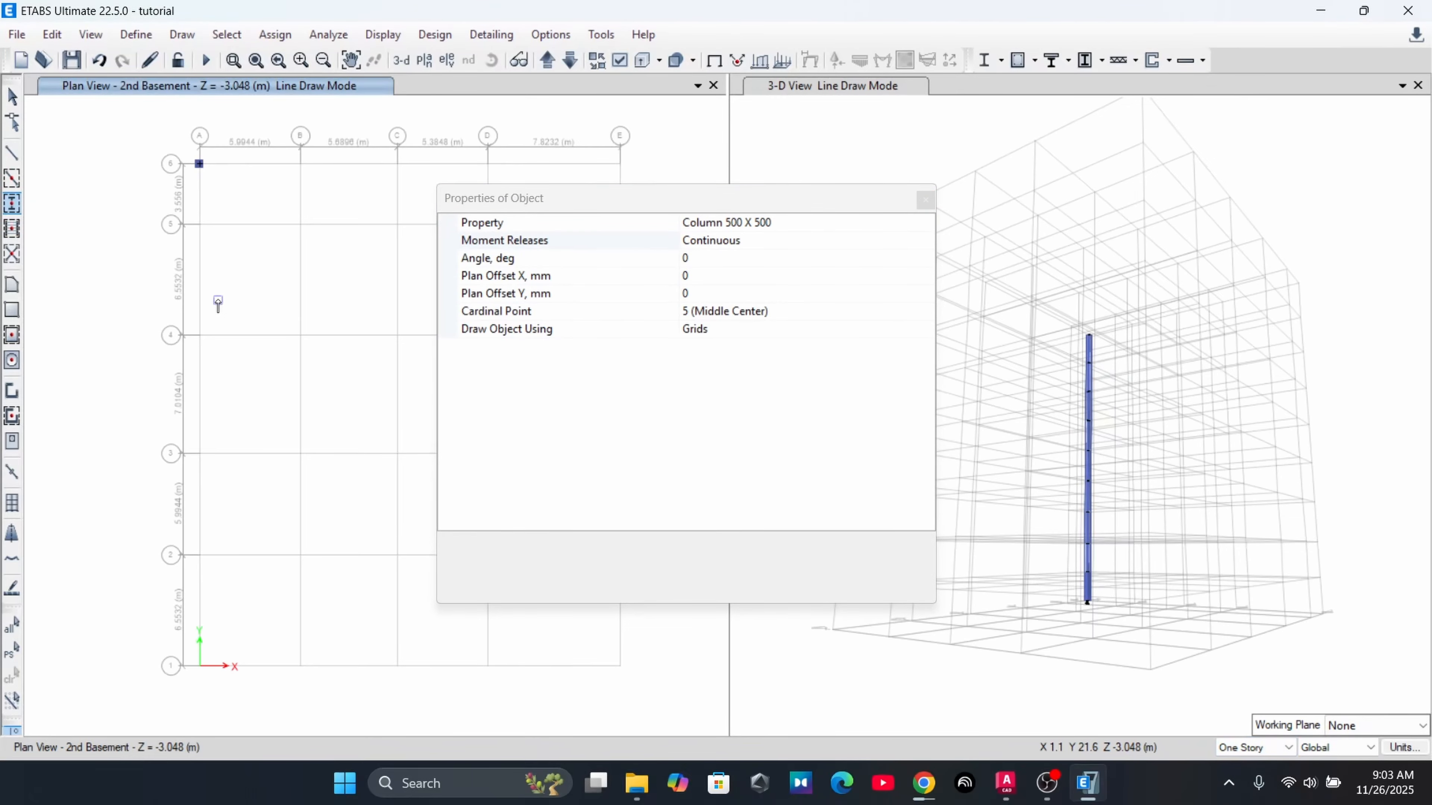
pyautogui.click(199, 224)
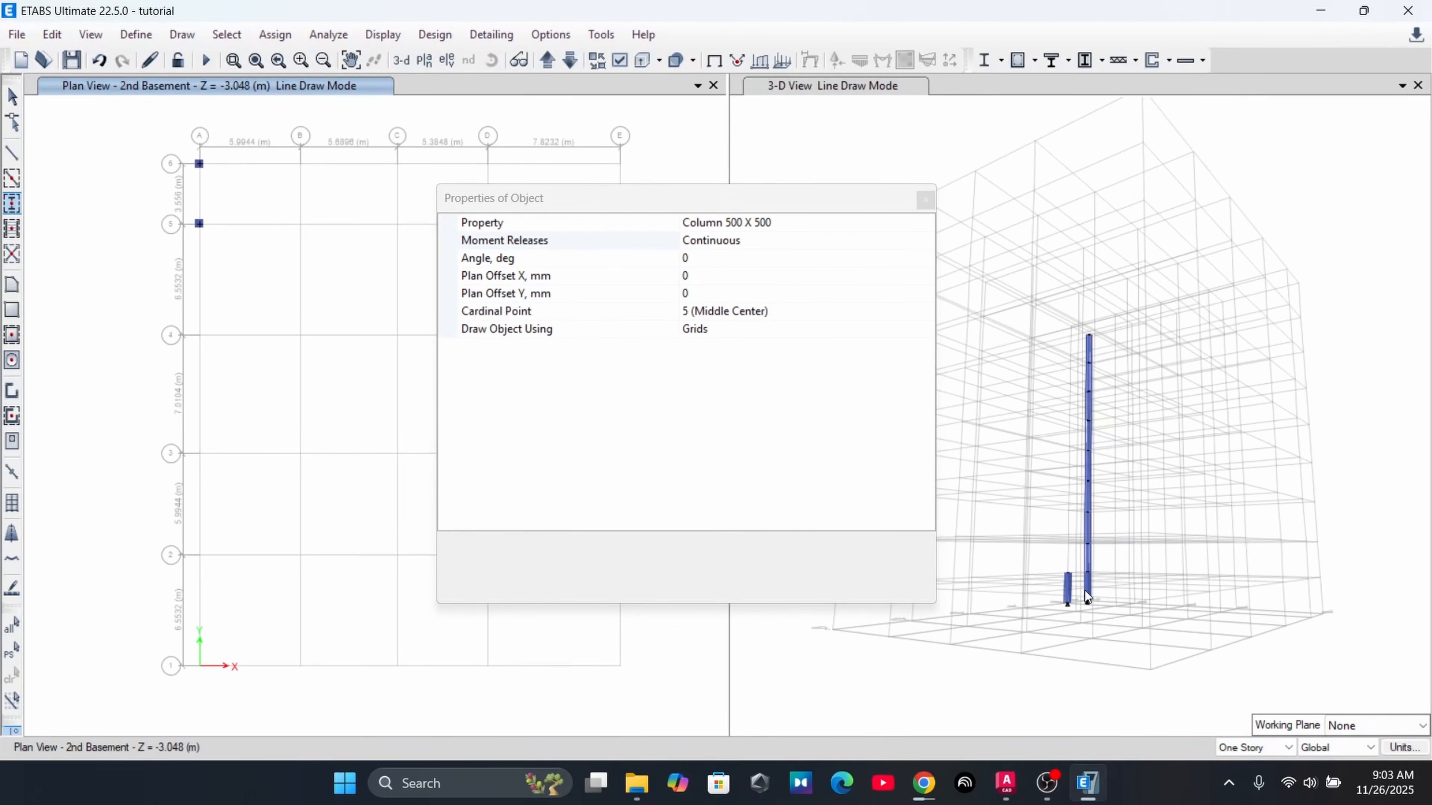
pyautogui.scroll(5, 1071, 578)
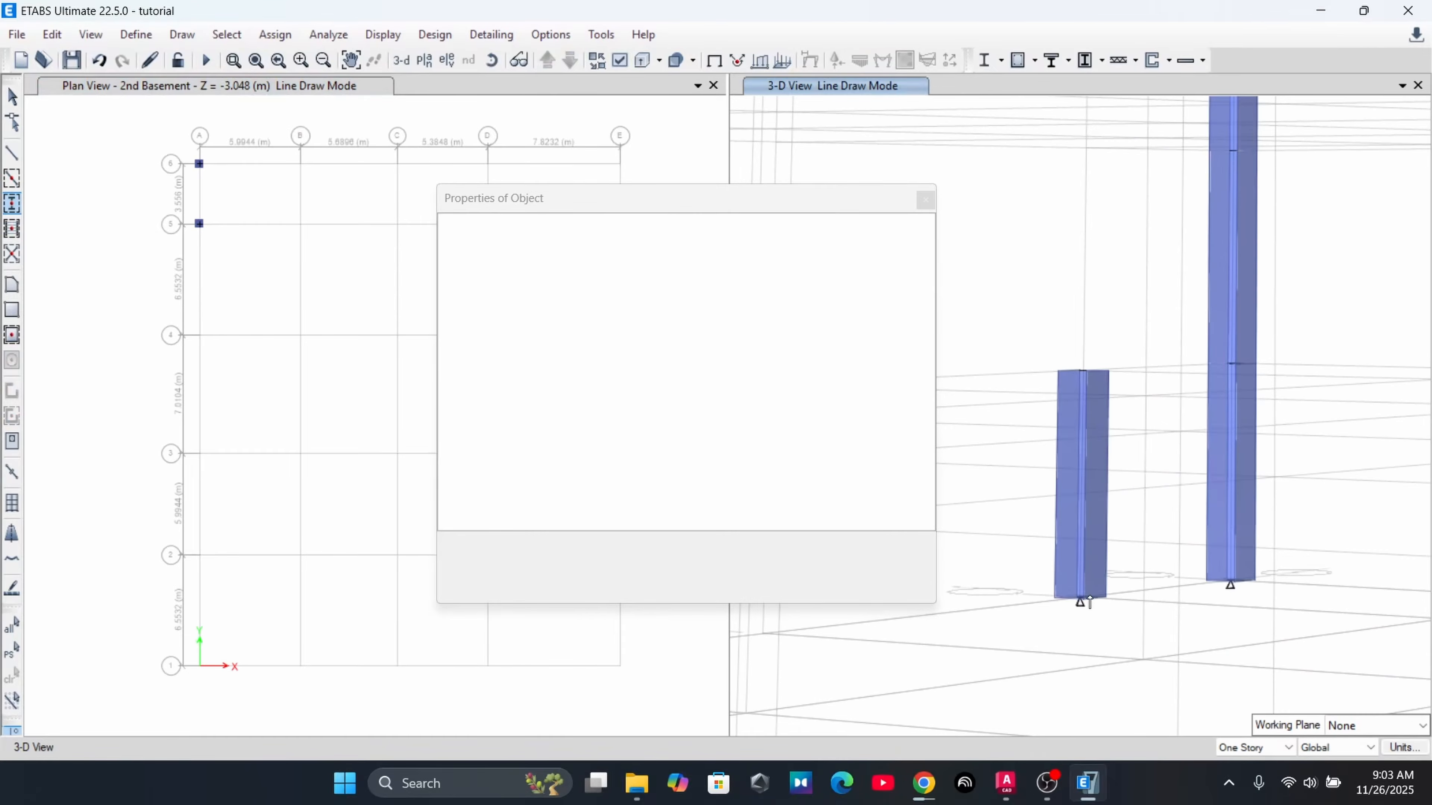
# Place one-story columns at grid intersections B-5, C-5, D-5 and D-4 on the 2nd Basement plan
pyautogui.click(301, 223)
pyautogui.click(397, 223)
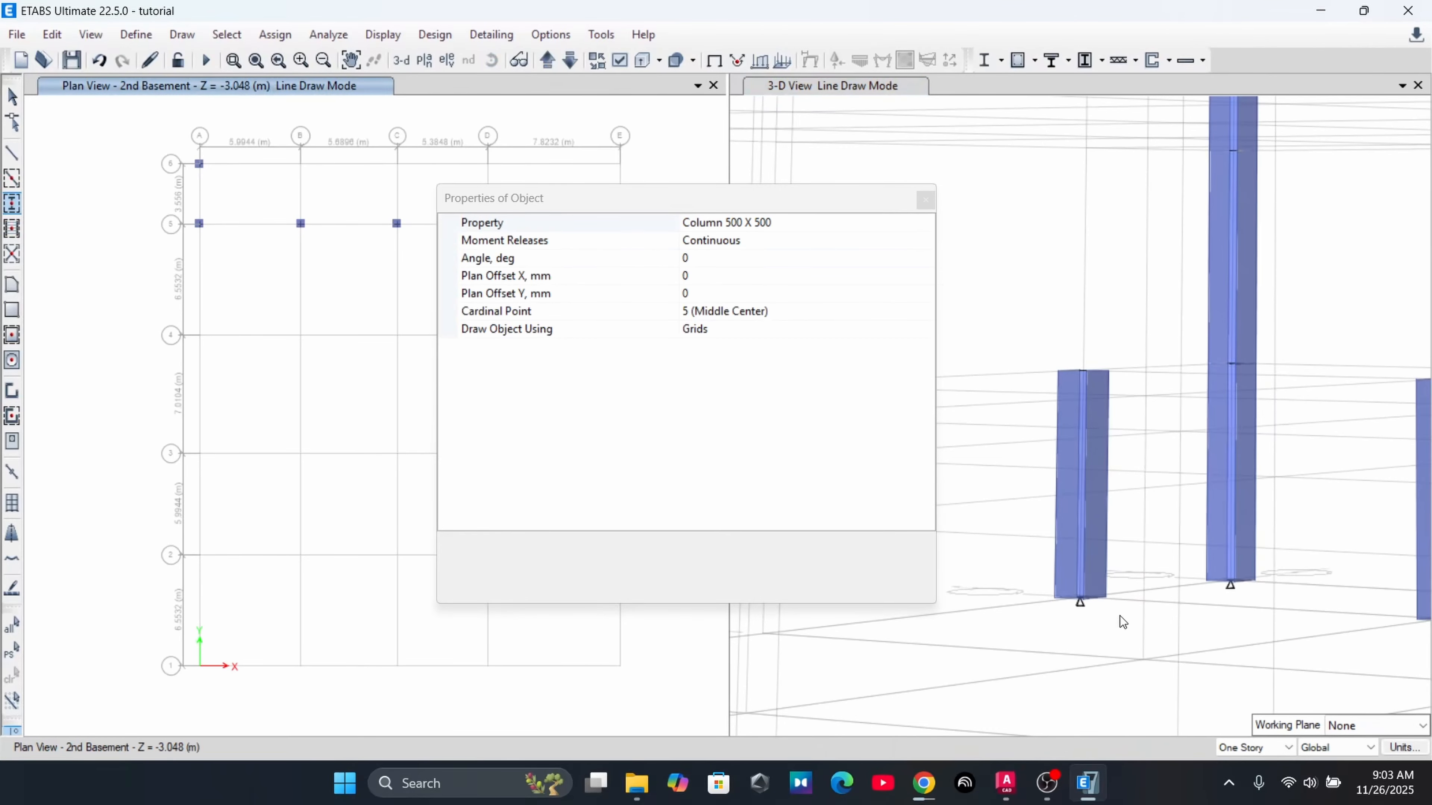
pyautogui.moveTo(1391, 546); pyautogui.dragTo(1154, 460, button='middle')
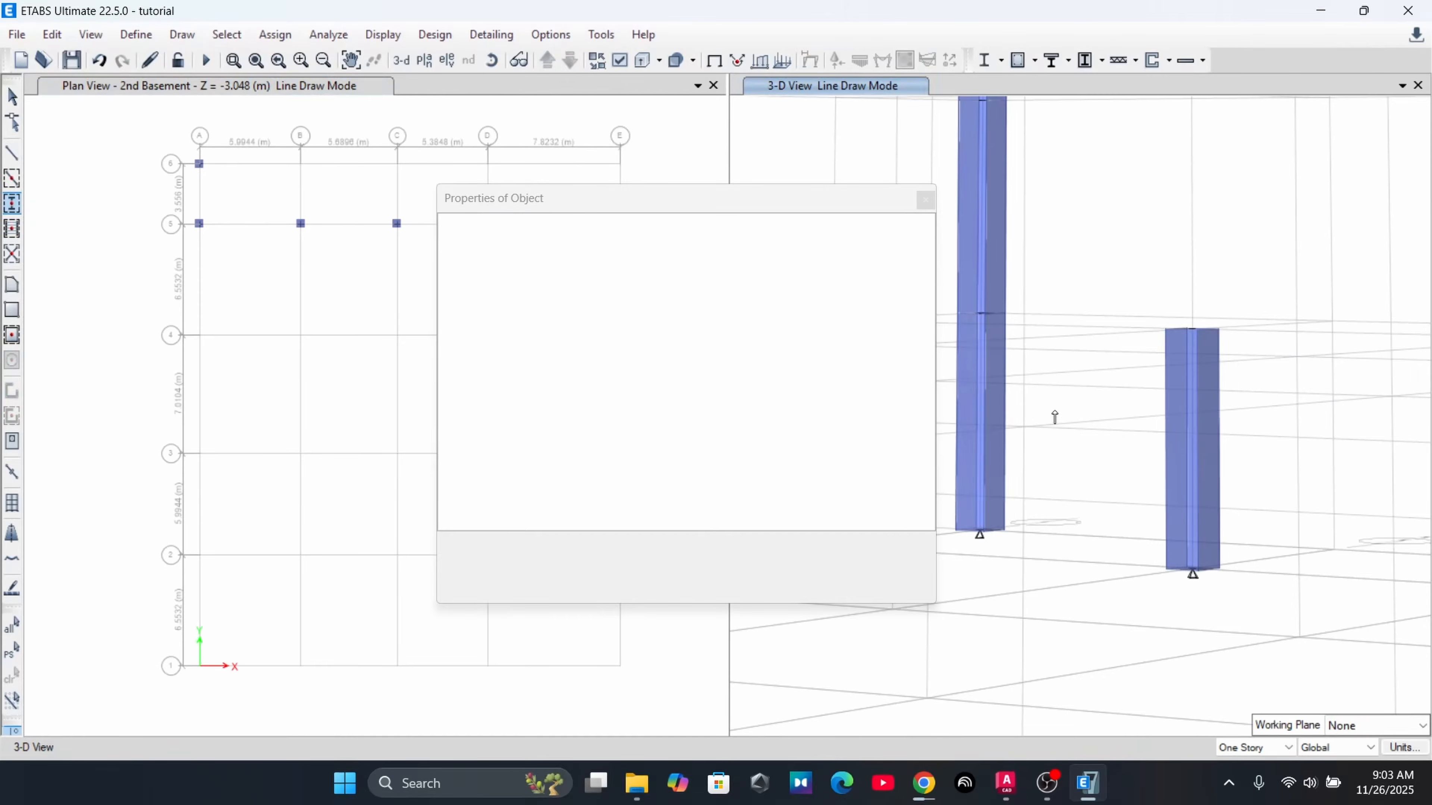
pyautogui.click(924, 199)
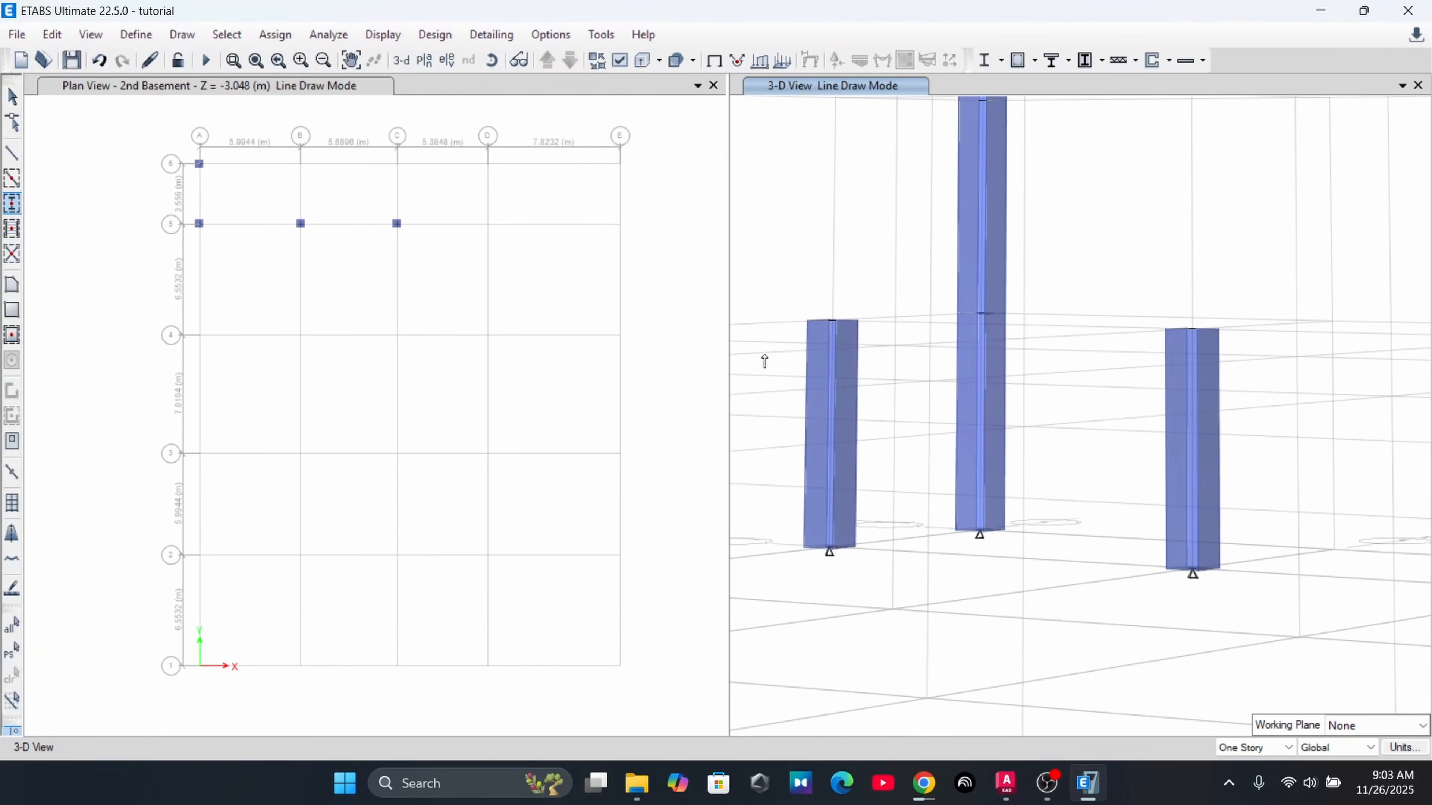
pyautogui.click(488, 224)
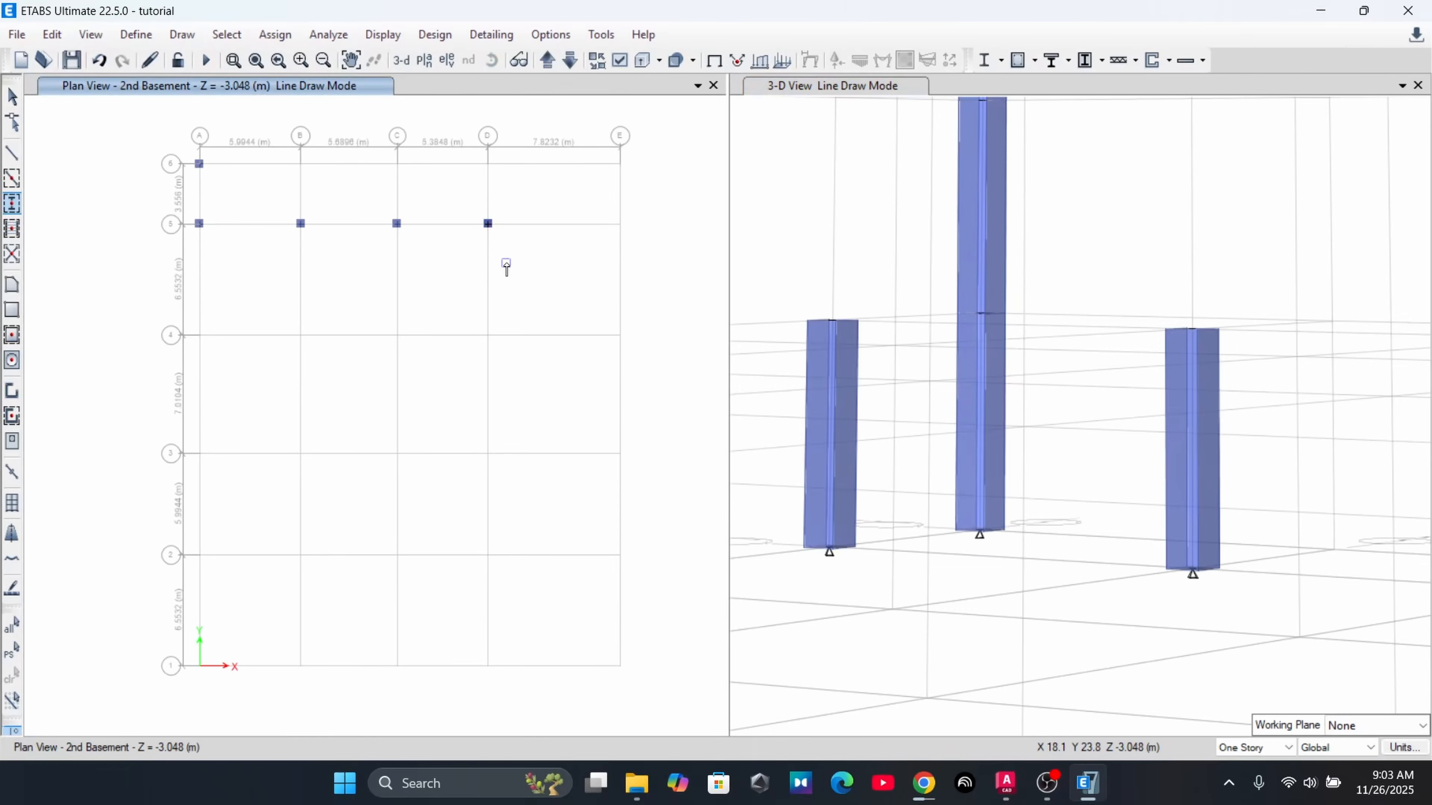
pyautogui.click(488, 334)
pyautogui.scroll(-3, 1104, 434)
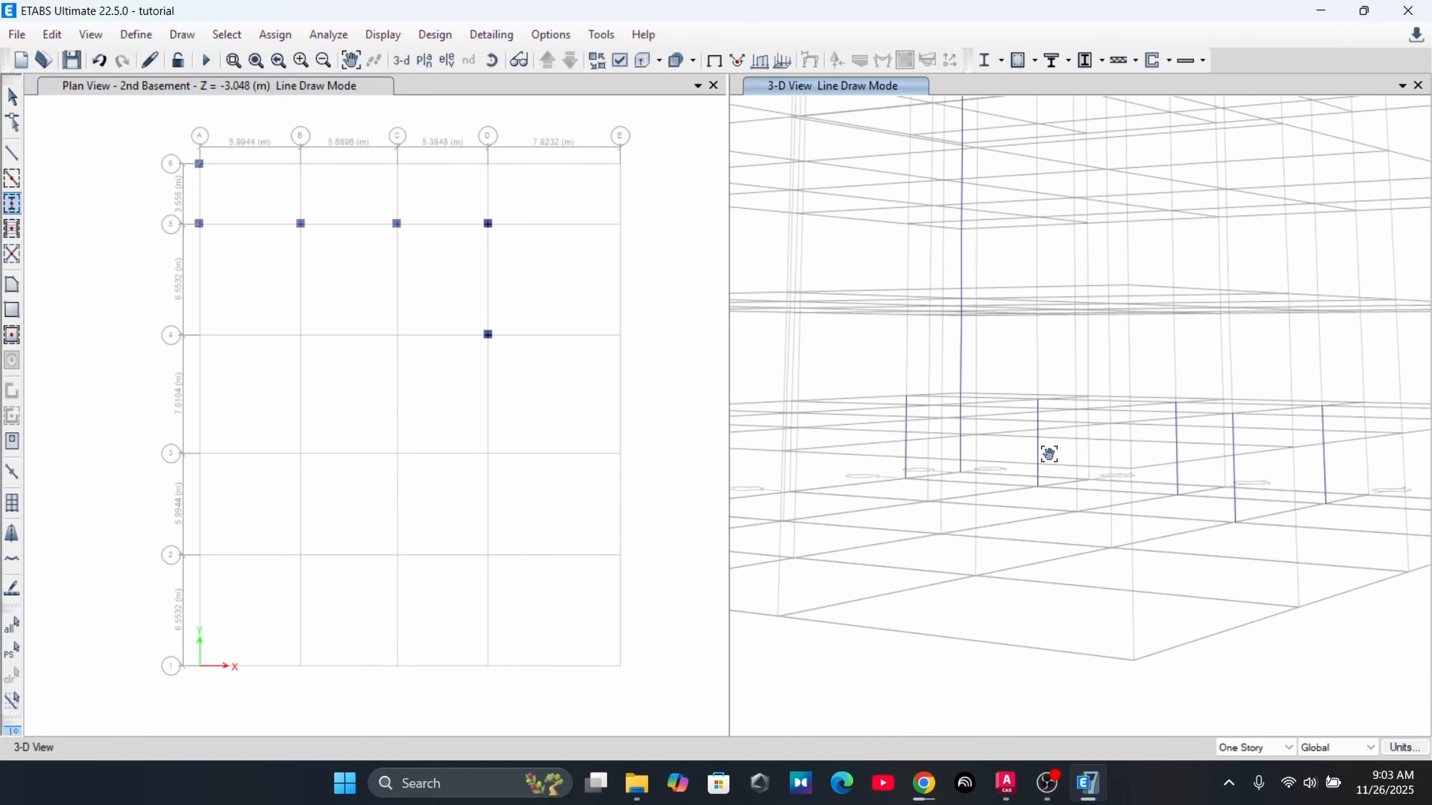
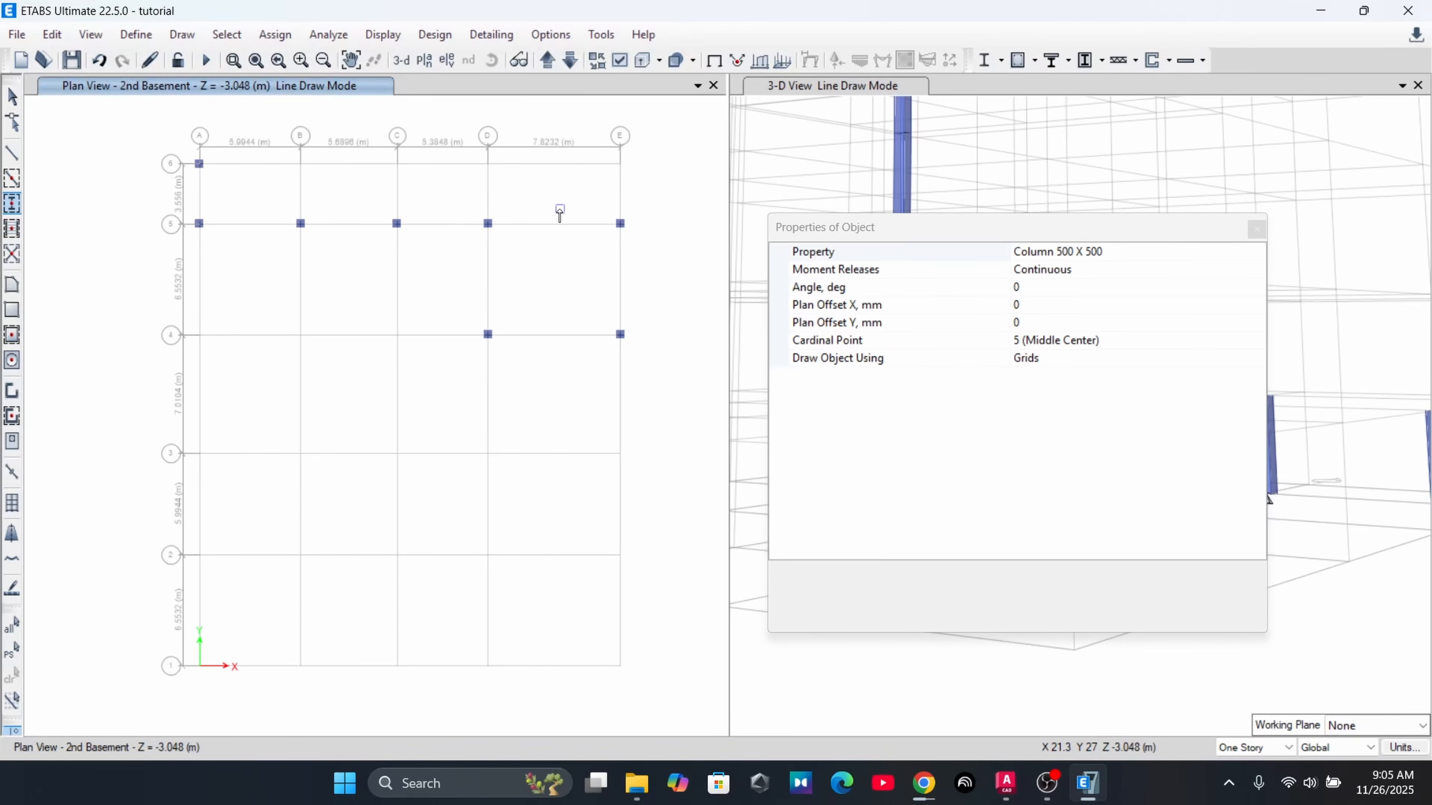
# Switch the graphics mode to DirectX and back to Standard Graphics
pyautogui.click(539, 41)
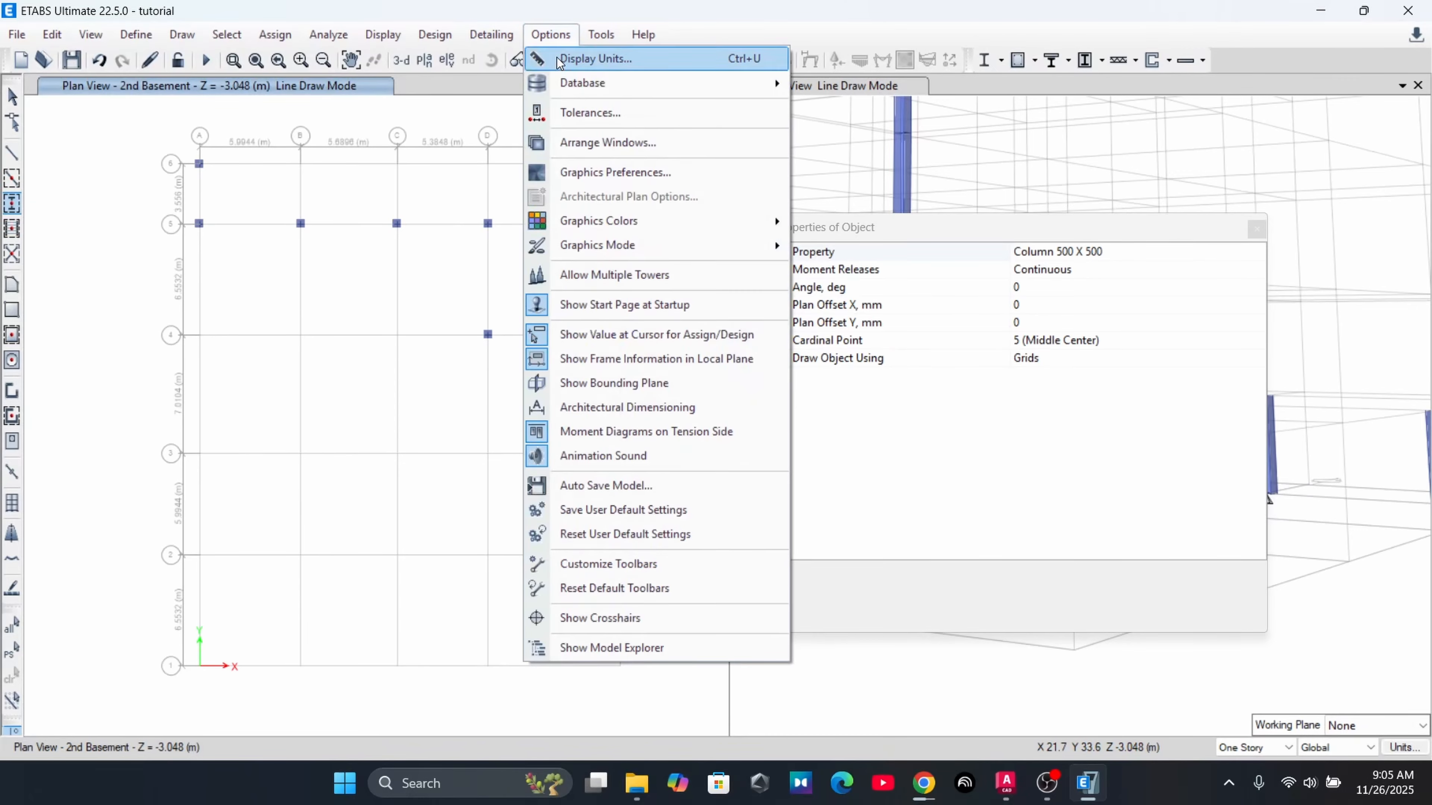
pyautogui.moveTo(718, 249)
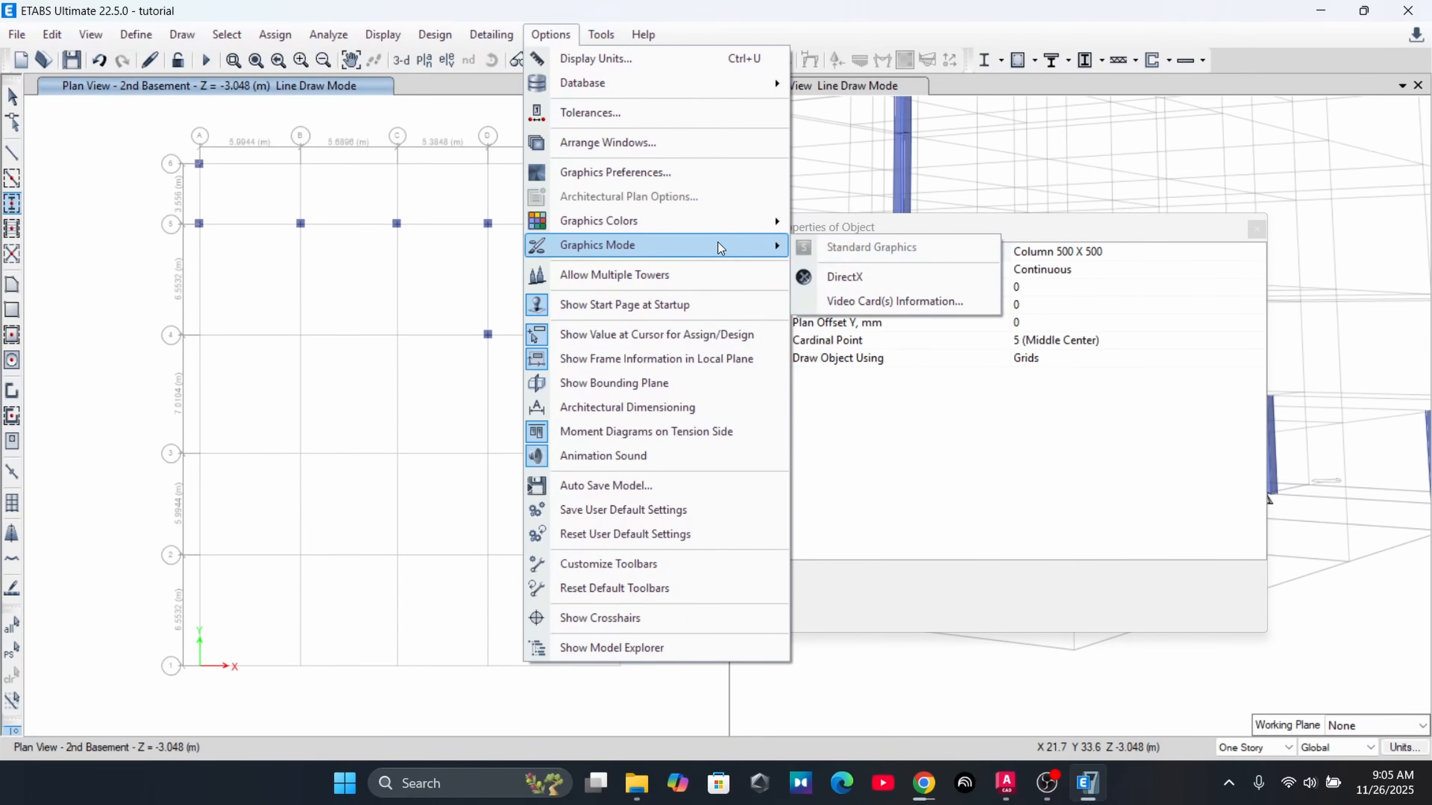
pyautogui.click(810, 277)
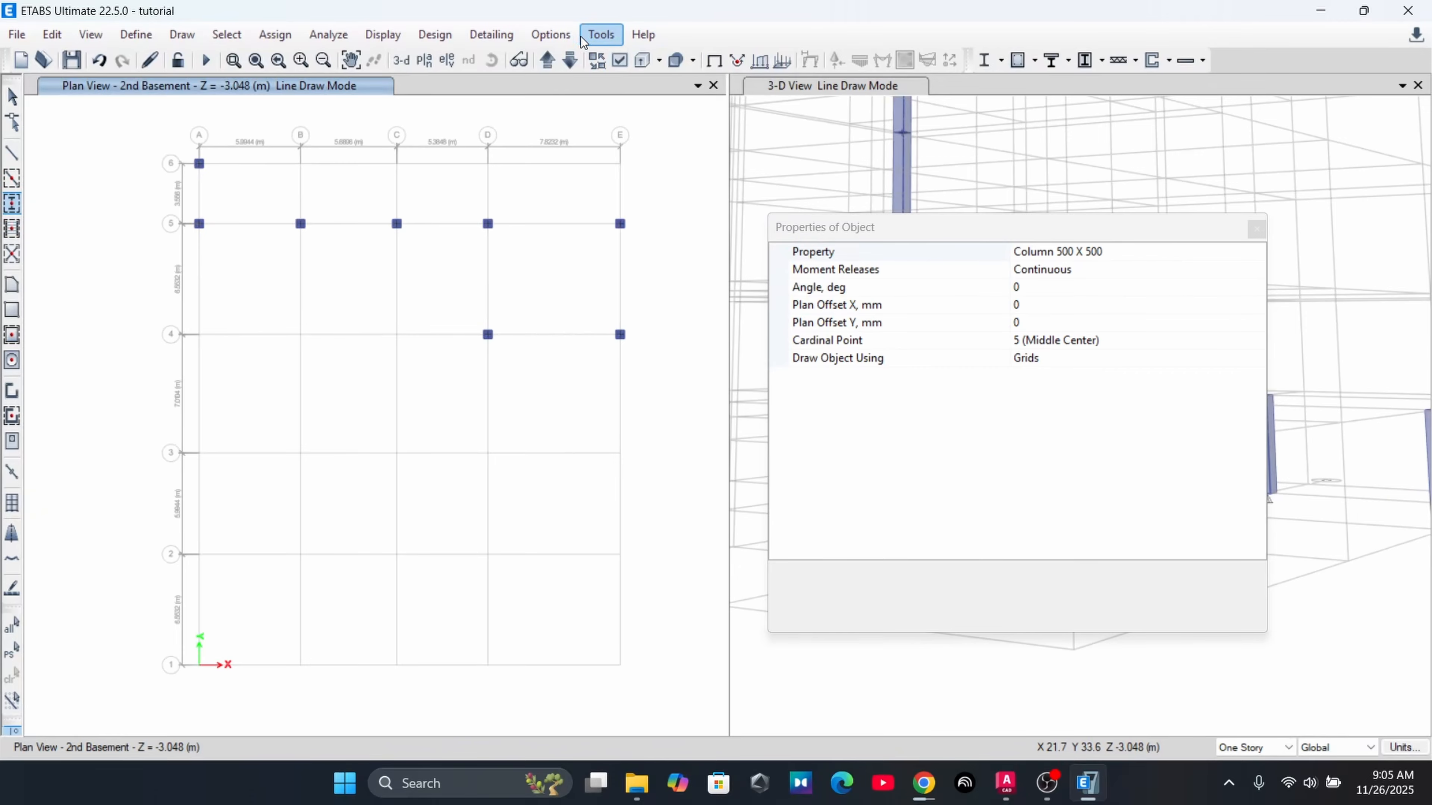
pyautogui.click(569, 38)
pyautogui.moveTo(609, 249)
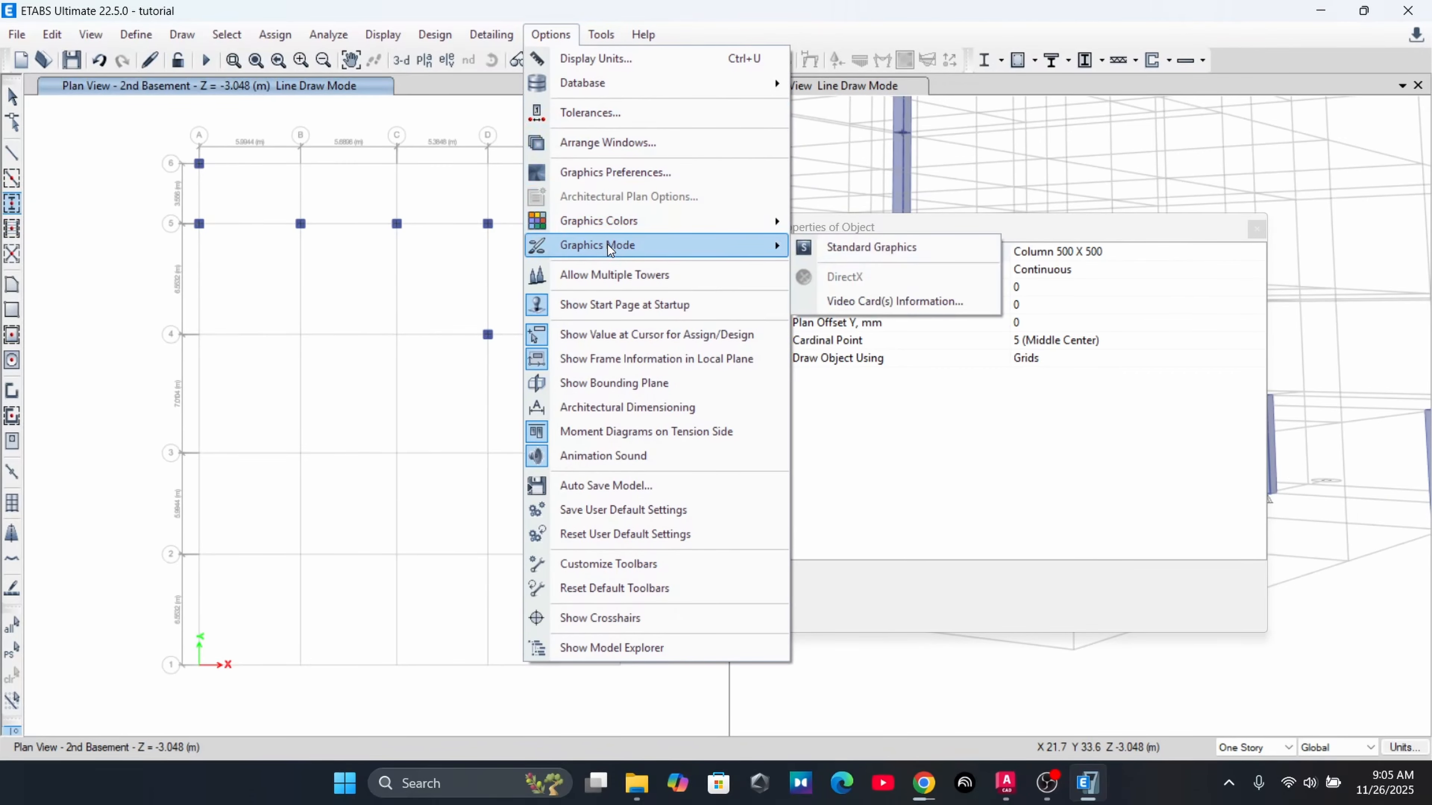
pyautogui.click(862, 248)
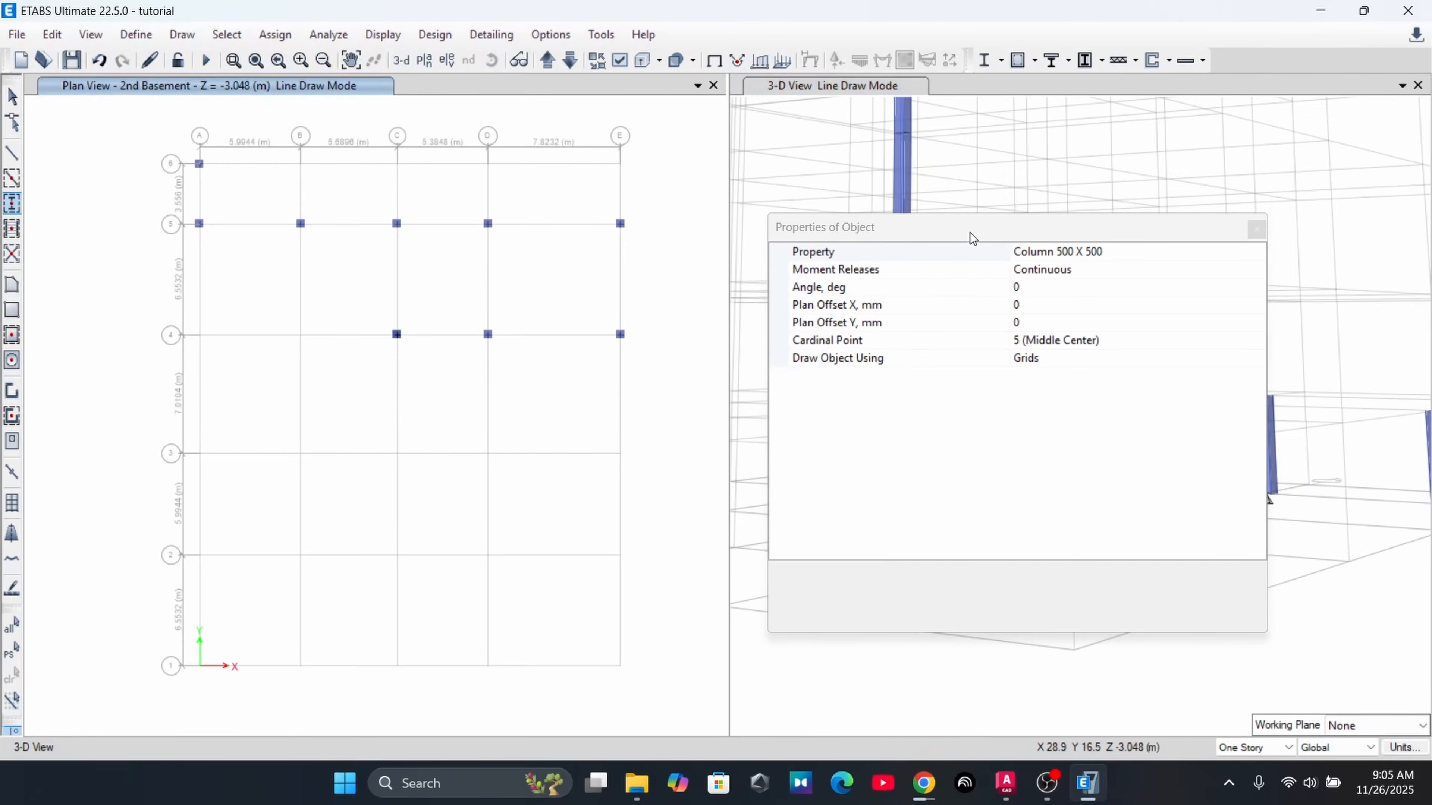
# Leave column drawing and delete all columns drawn on the 2nd Basement plan
pyautogui.moveTo(969, 233); pyautogui.dragTo(663, 342)
pyautogui.click(948, 338)
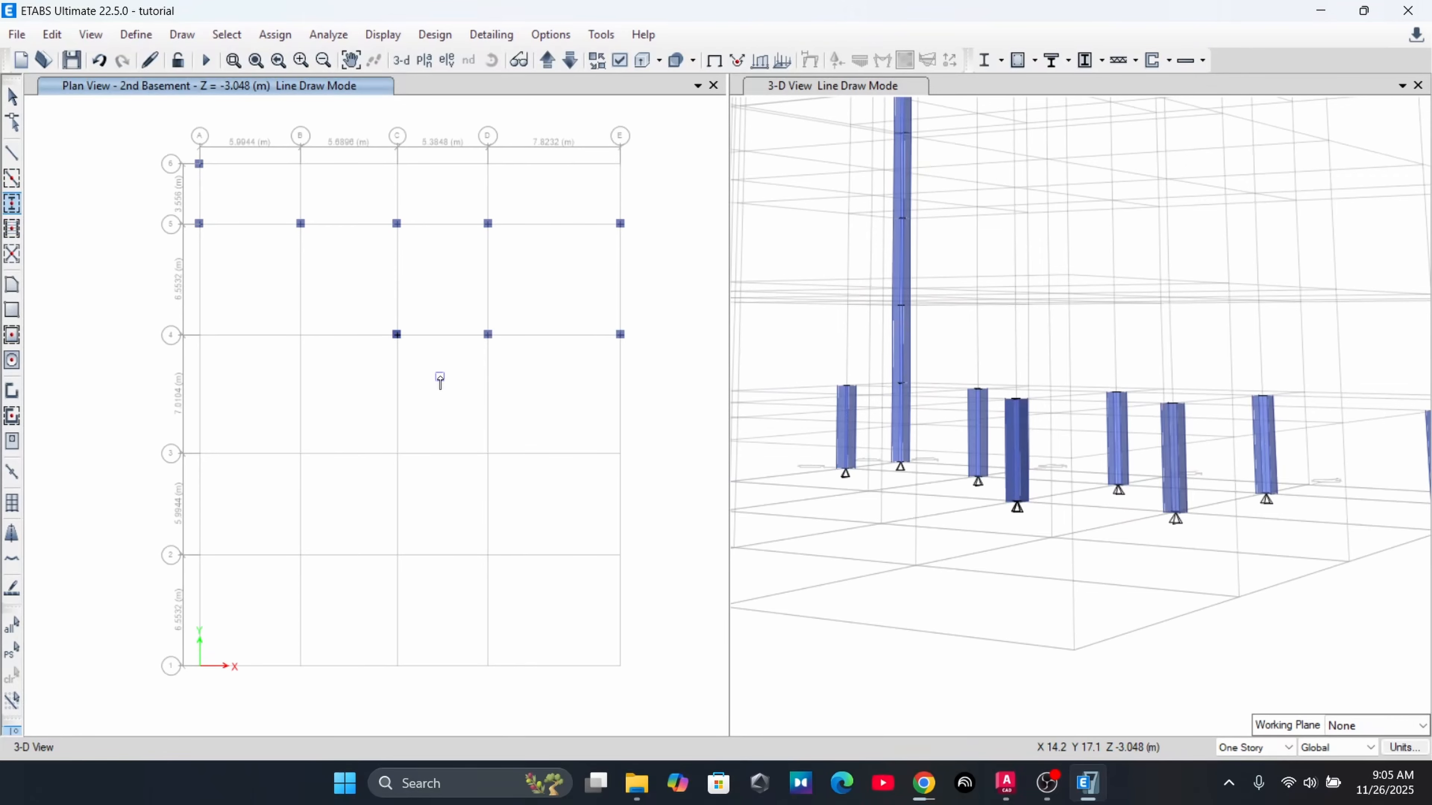
pyautogui.press('Escape')
pyautogui.moveTo(113, 120)
pyautogui.mouseDown()
pyautogui.moveTo(266, 287)
pyautogui.moveTo(655, 474)
pyautogui.mouseUp()
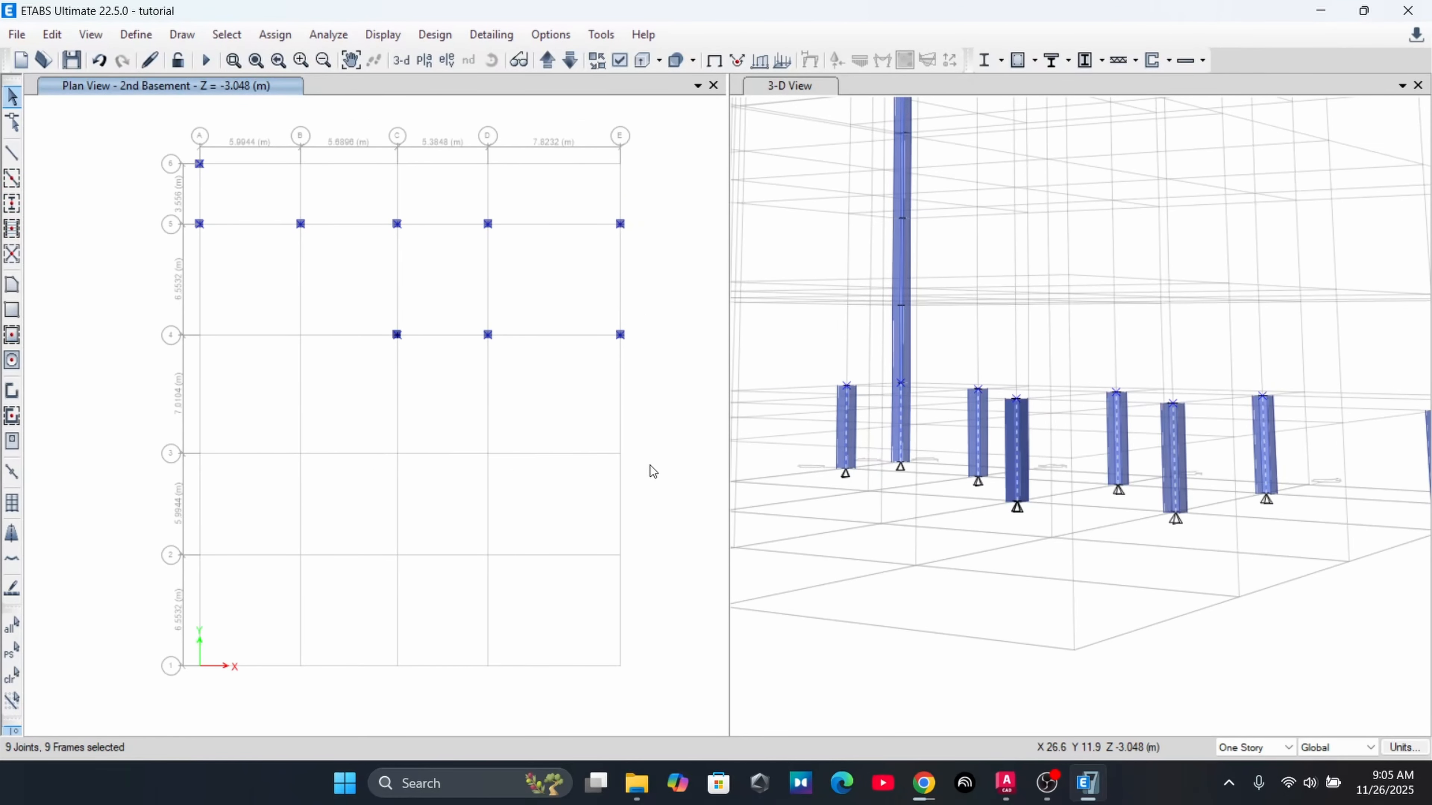
pyautogui.press('Delete')
# Delete the remaining multi-story column segments at grid A-6 in the 3-D view
pyautogui.click(972, 339)
pyautogui.scroll(3, 962, 395)
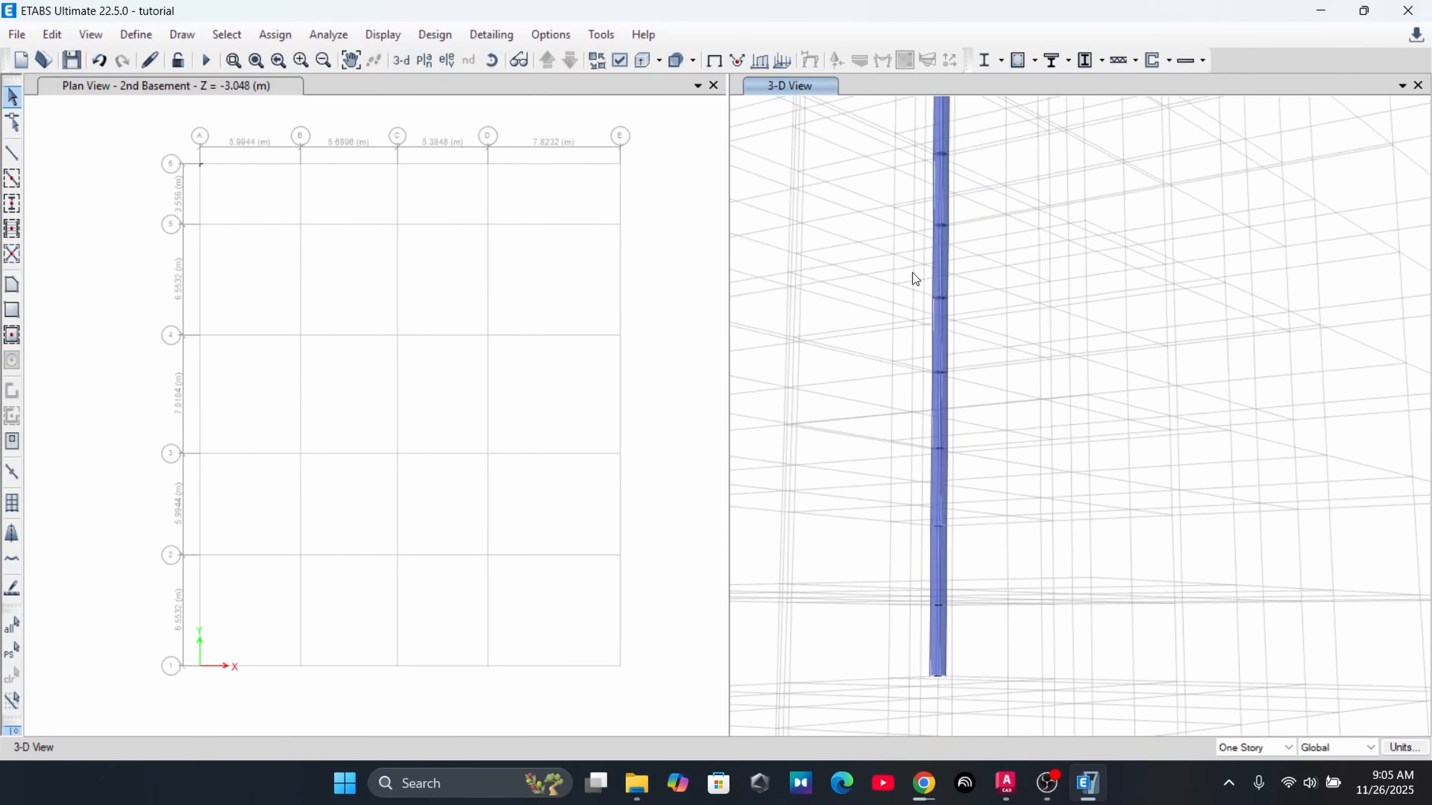
pyautogui.scroll(-3, 913, 276)
pyautogui.moveTo(1023, 467); pyautogui.dragTo(1023, 466)
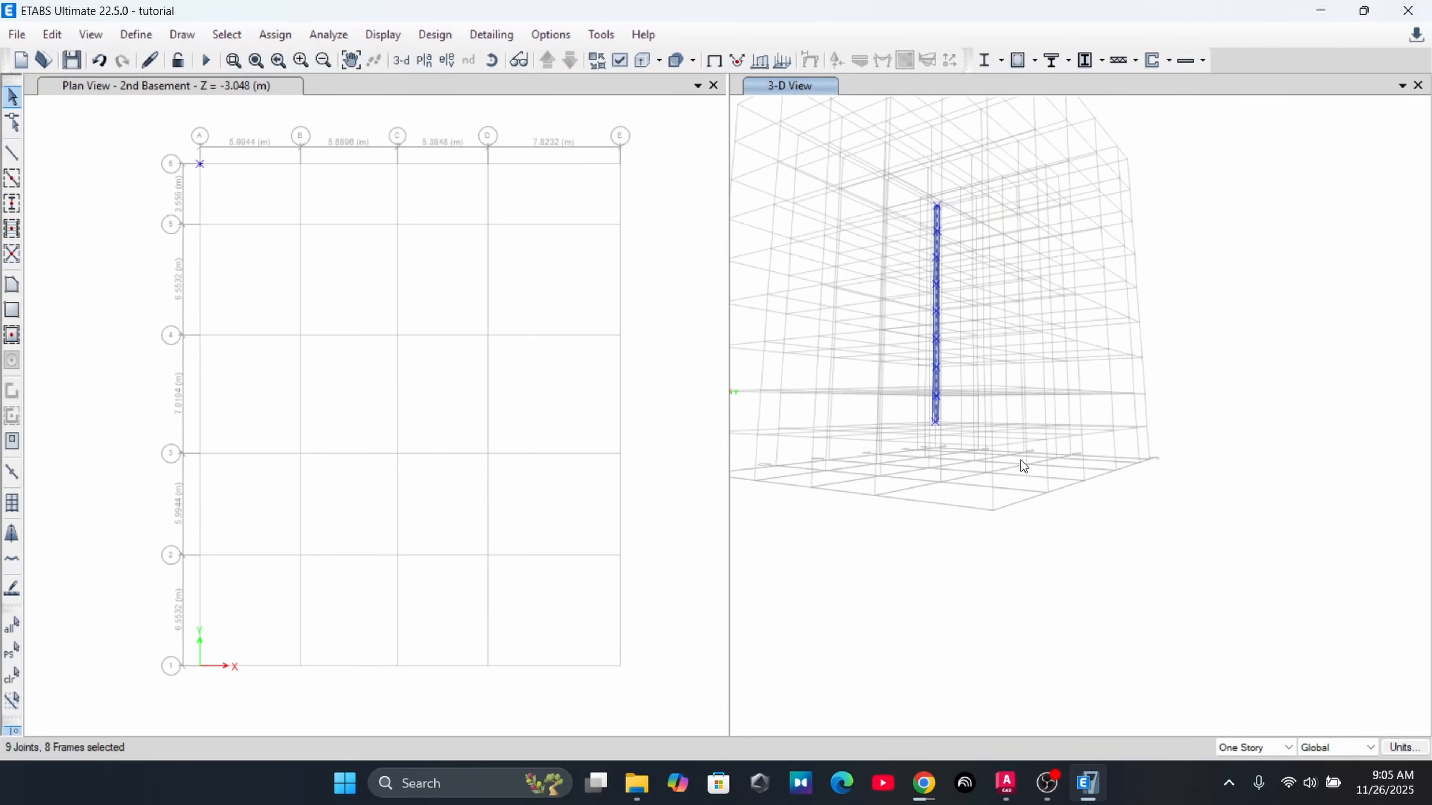
pyautogui.press('Delete')
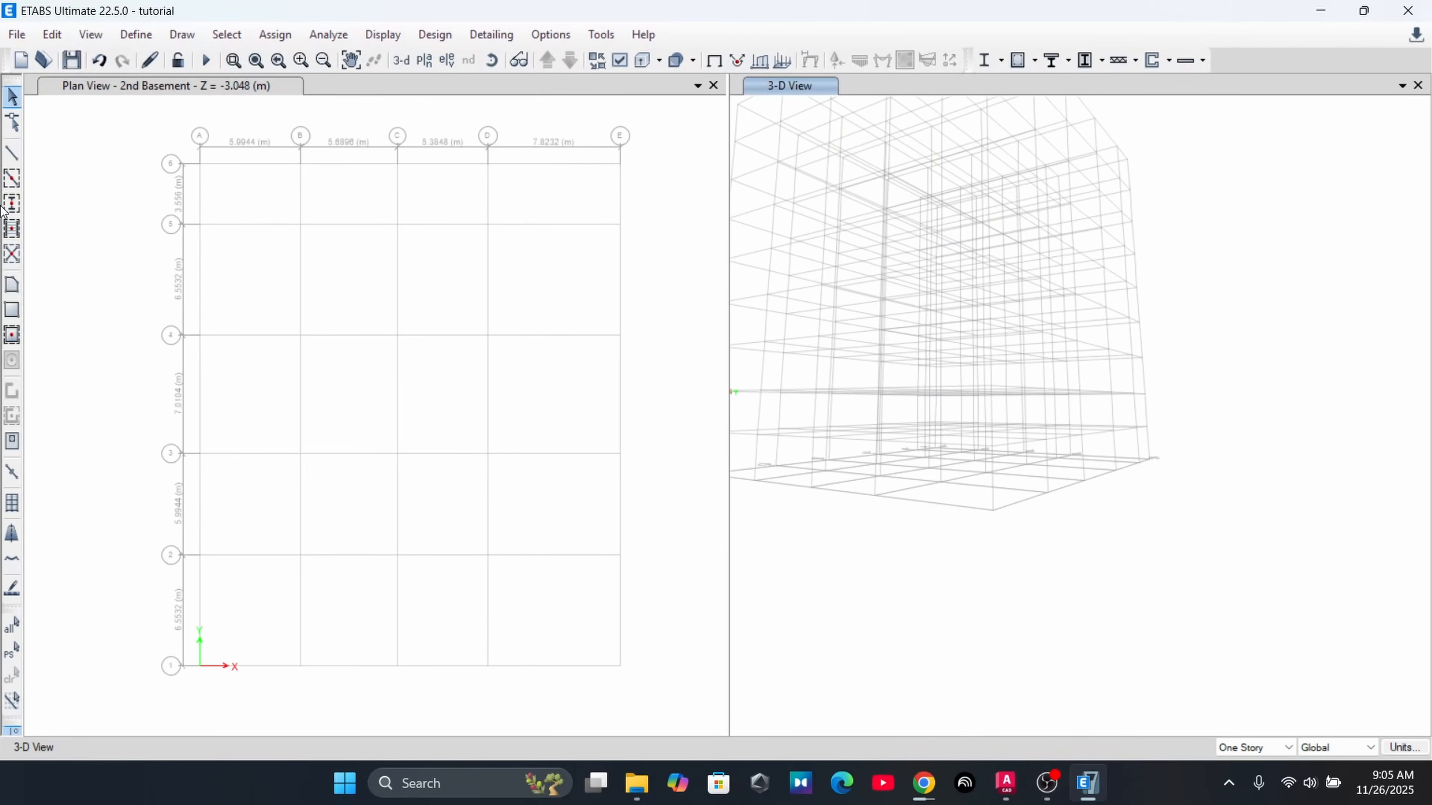
# Start drawing columns with the Column 500 X 500 property, keeping the 2nd Basement plan clear of the object properties
pyautogui.click(11, 206)
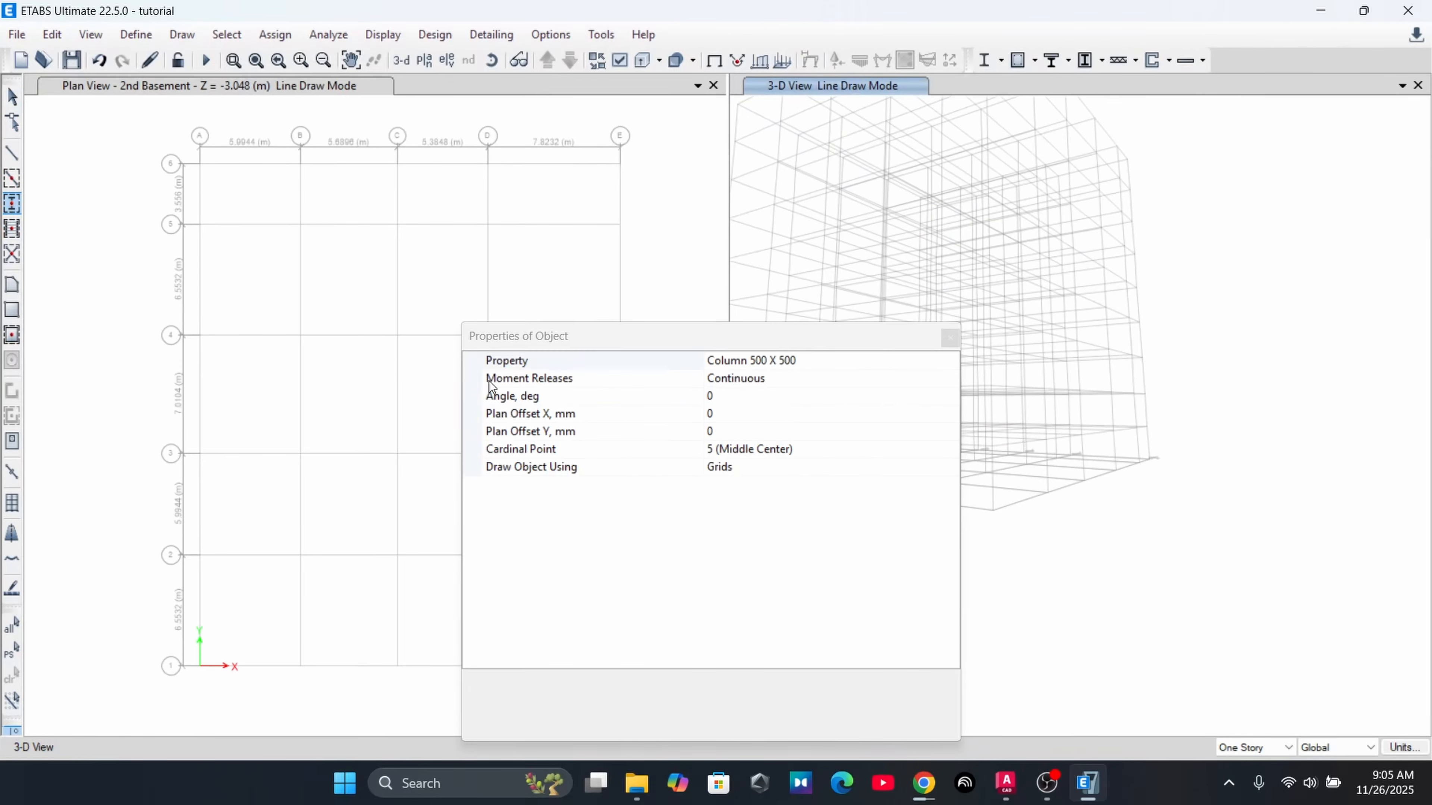
pyautogui.moveTo(731, 333); pyautogui.dragTo(935, 239)
pyautogui.moveTo(363, 324); pyautogui.dragTo(318, 317, button='middle')
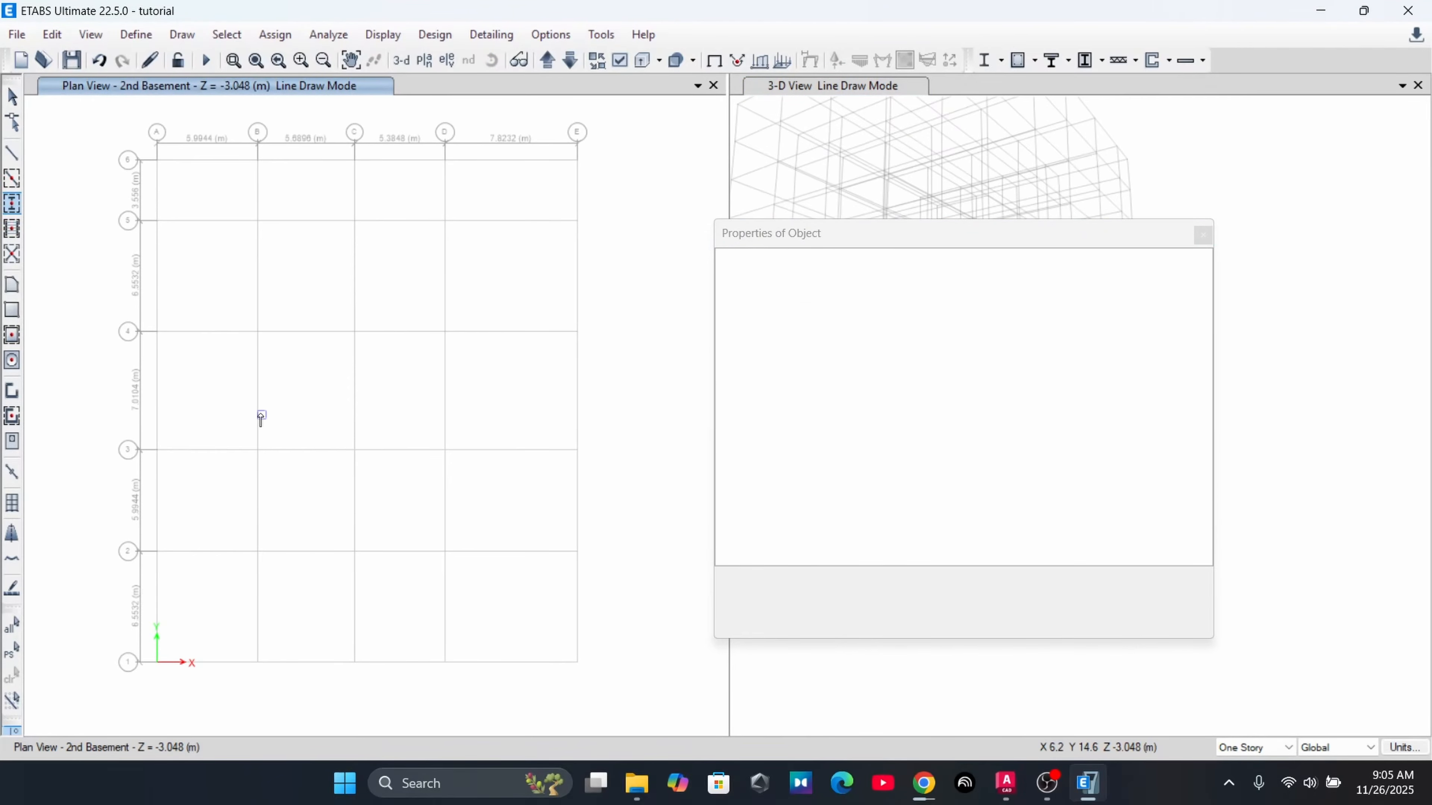
# Switch to AutoCAD and look over the column plan and the row of floor beam layouts
pyautogui.click(1005, 783)
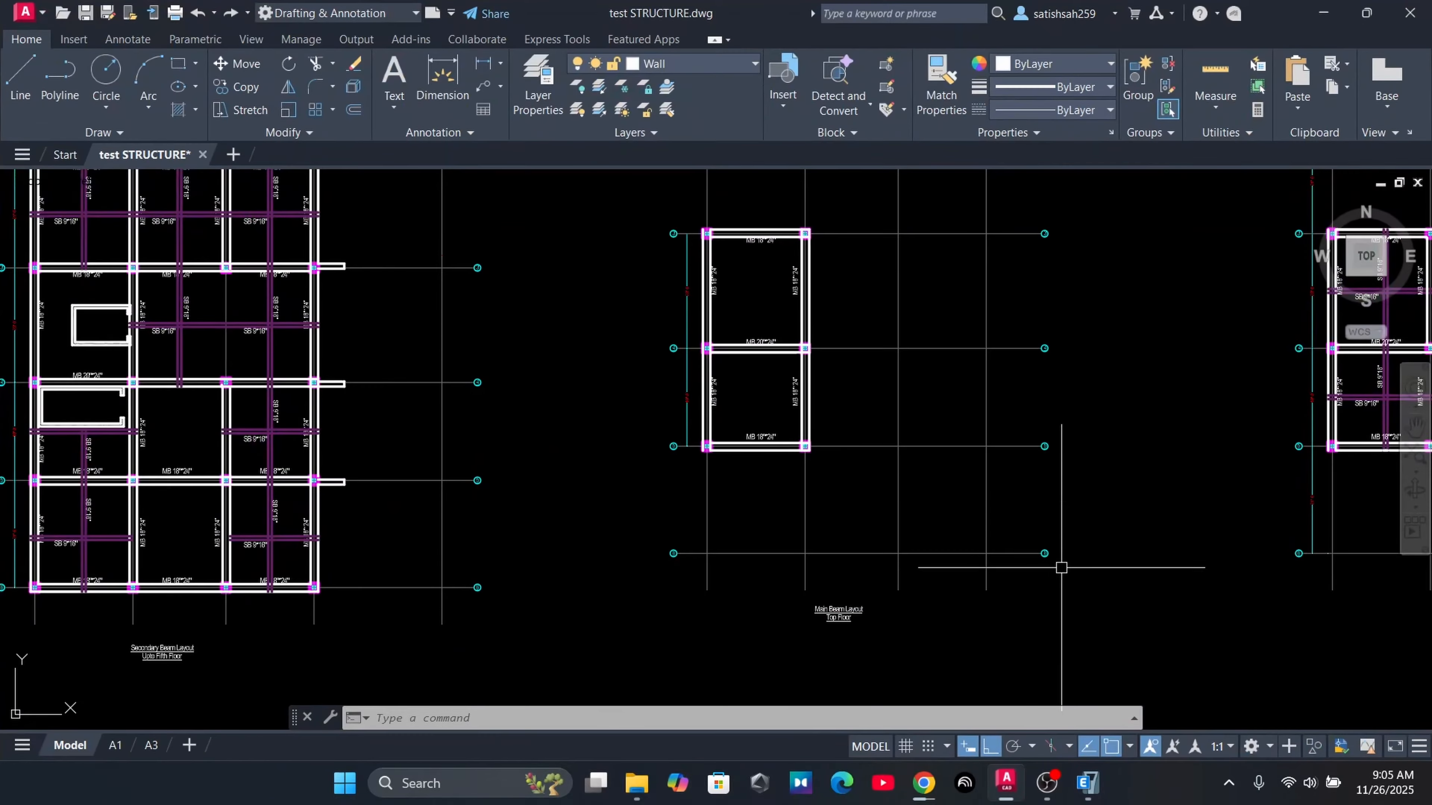
pyautogui.scroll(-5, 417, 372)
pyautogui.moveTo(417, 372); pyautogui.dragTo(475, 404, button='middle')
pyautogui.scroll(12, 581, 464)
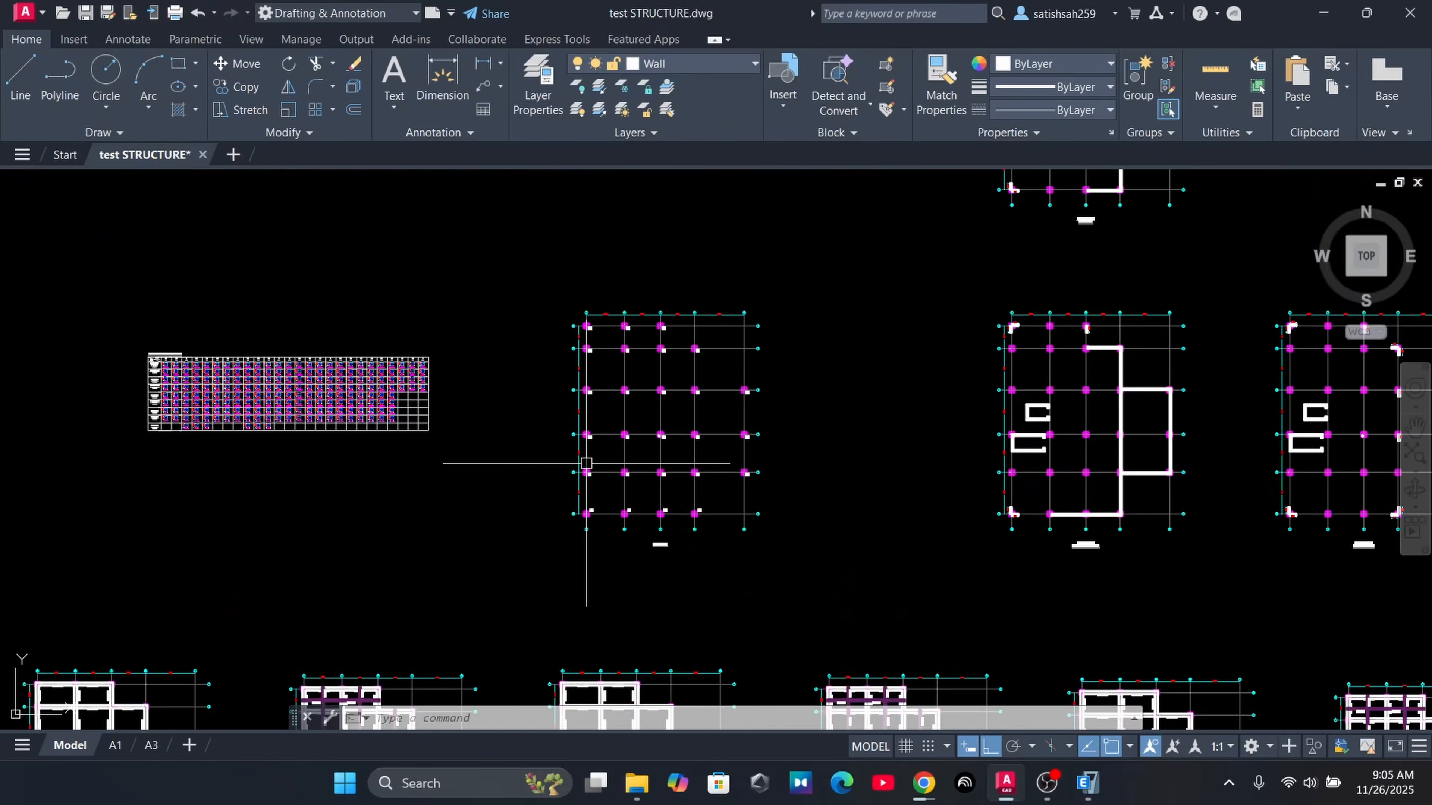
pyautogui.scroll(-6, 620, 426)
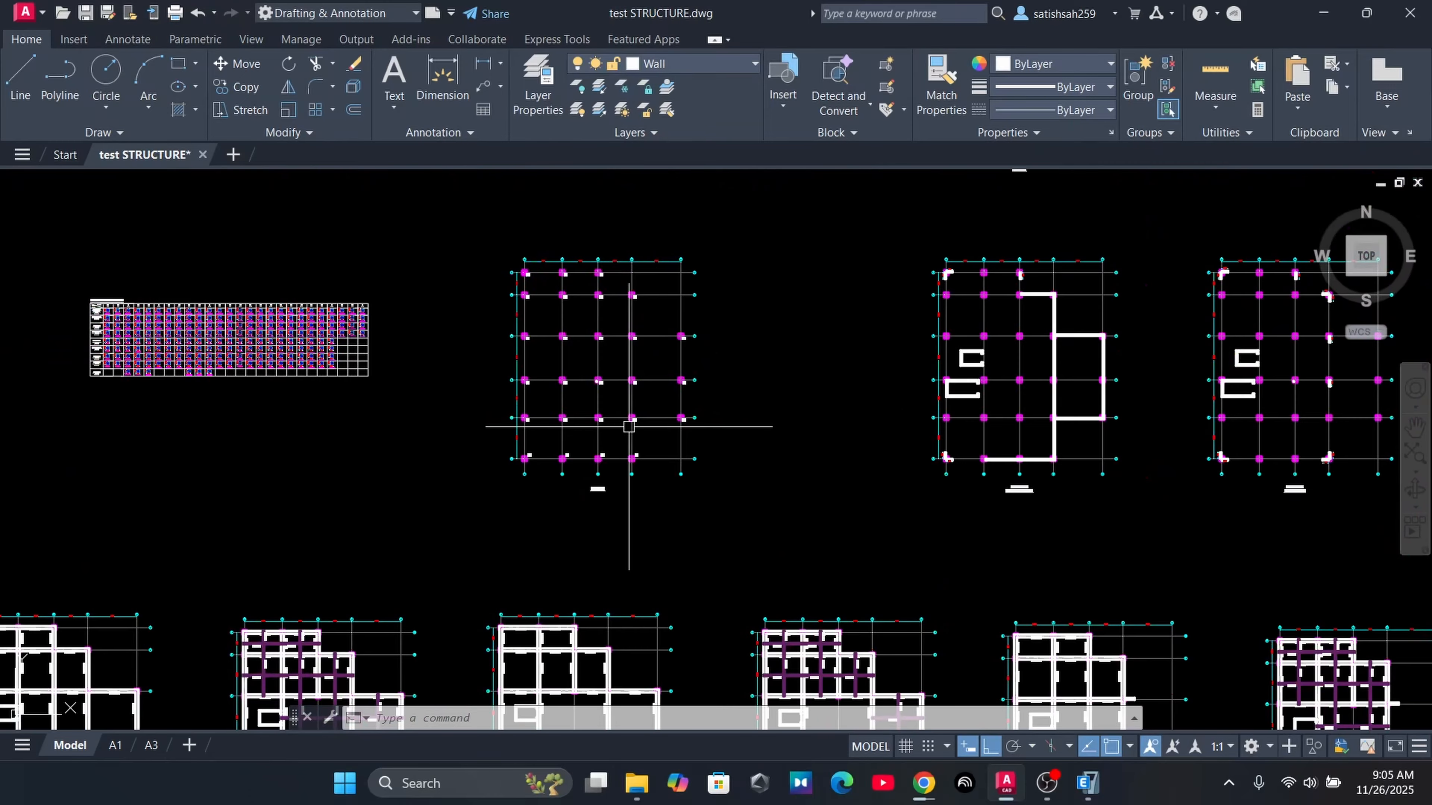
pyautogui.moveTo(837, 461)
pyautogui.mouseDown(button='middle')
pyautogui.moveTo(687, 441)
pyautogui.moveTo(649, 310)
pyautogui.mouseUp(button='middle')
pyautogui.scroll(-4, 687, 442)
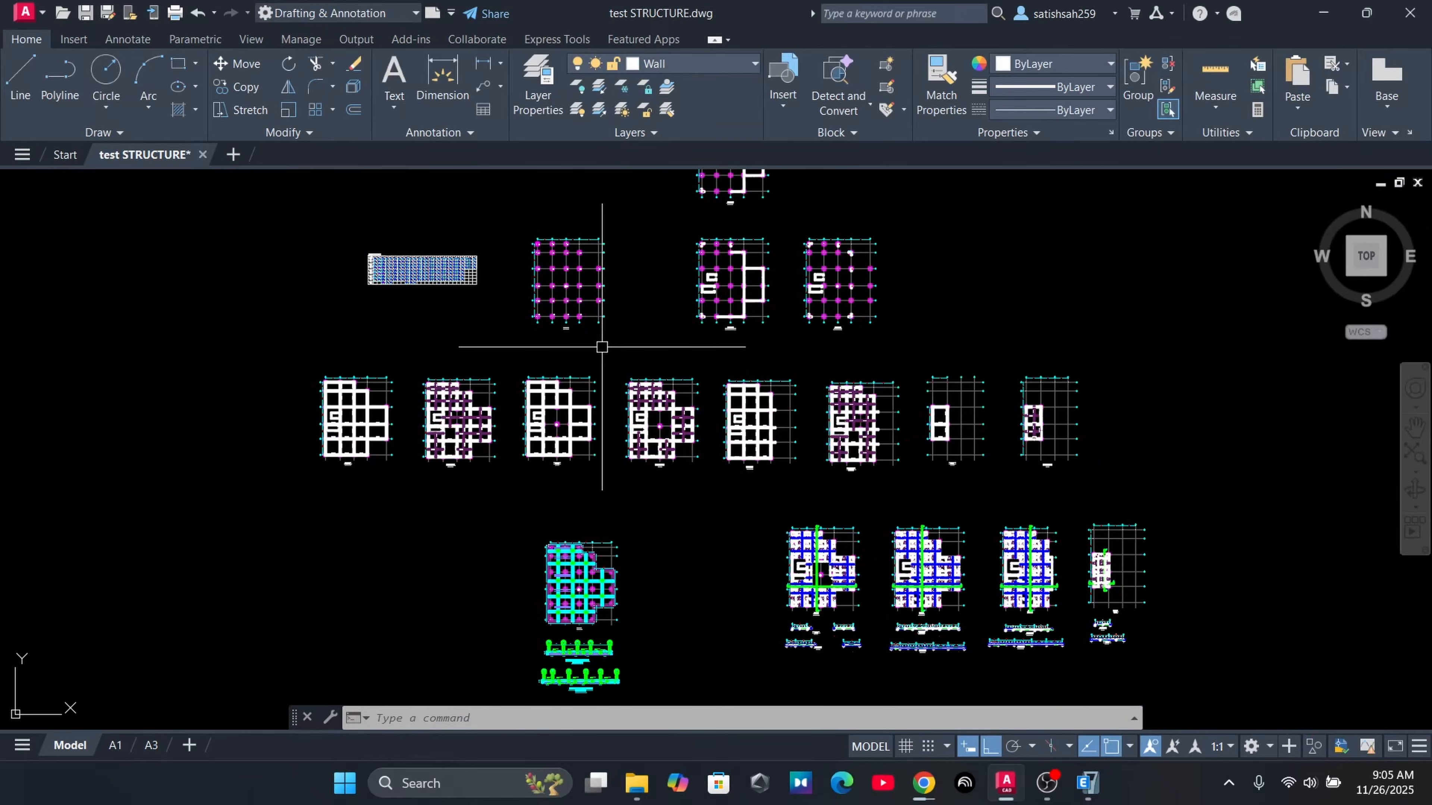
pyautogui.moveTo(411, 434); pyautogui.dragTo(557, 361, button='middle')
pyautogui.scroll(4, 492, 373)
pyautogui.scroll(2, 591, 270)
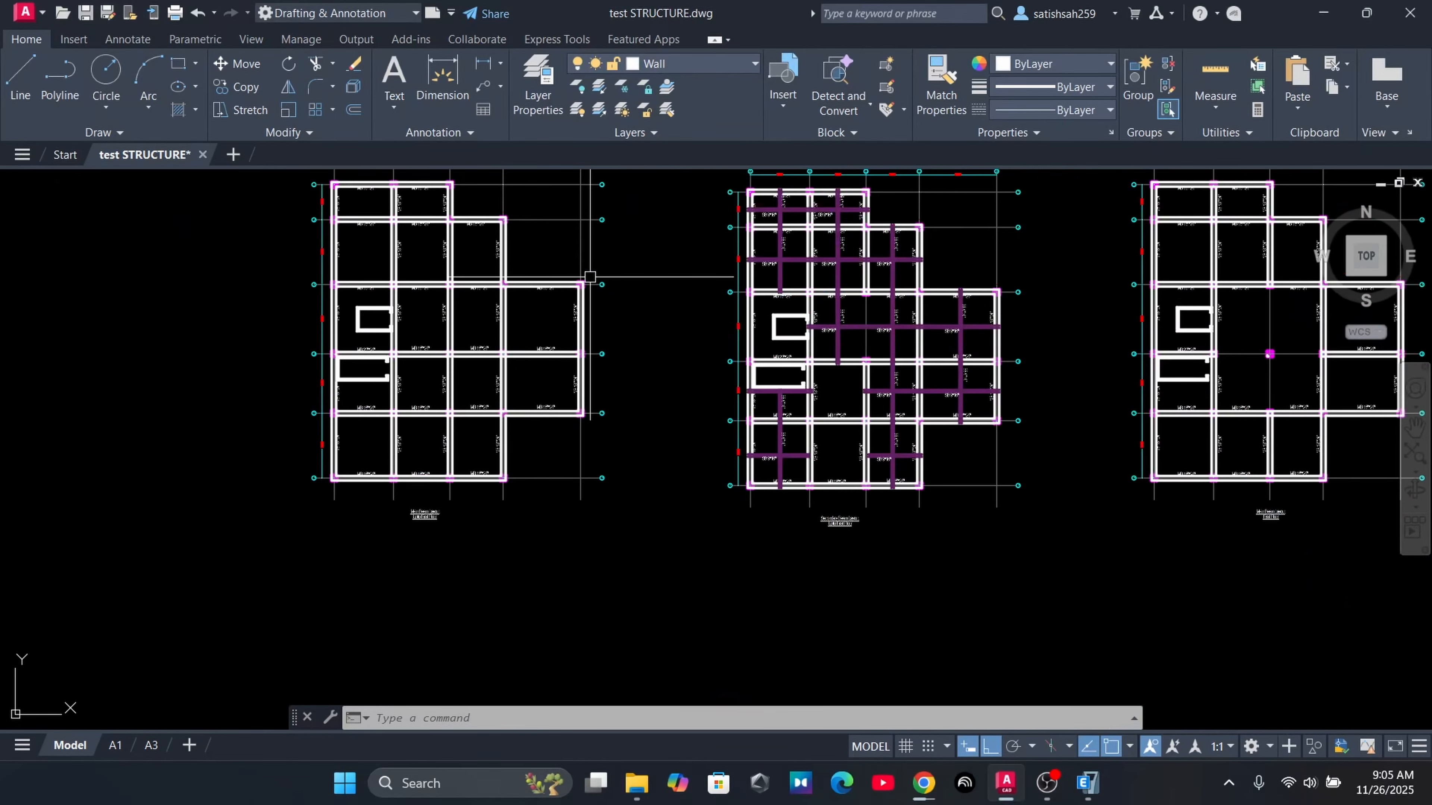
# Examine the main and secondary beam layouts floor by floor, from the lower floors to the fifth floor
pyautogui.scroll(6, 437, 546)
pyautogui.scroll(-6, 386, 422)
pyautogui.moveTo(387, 422); pyautogui.dragTo(92, 469, button='middle')
pyautogui.moveTo(935, 305); pyautogui.dragTo(588, 356, button='middle')
pyautogui.moveTo(686, 327); pyautogui.dragTo(645, 442, button='middle')
pyautogui.moveTo(834, 458); pyautogui.dragTo(636, 385, button='middle')
pyautogui.moveTo(806, 394); pyautogui.dragTo(486, 397, button='middle')
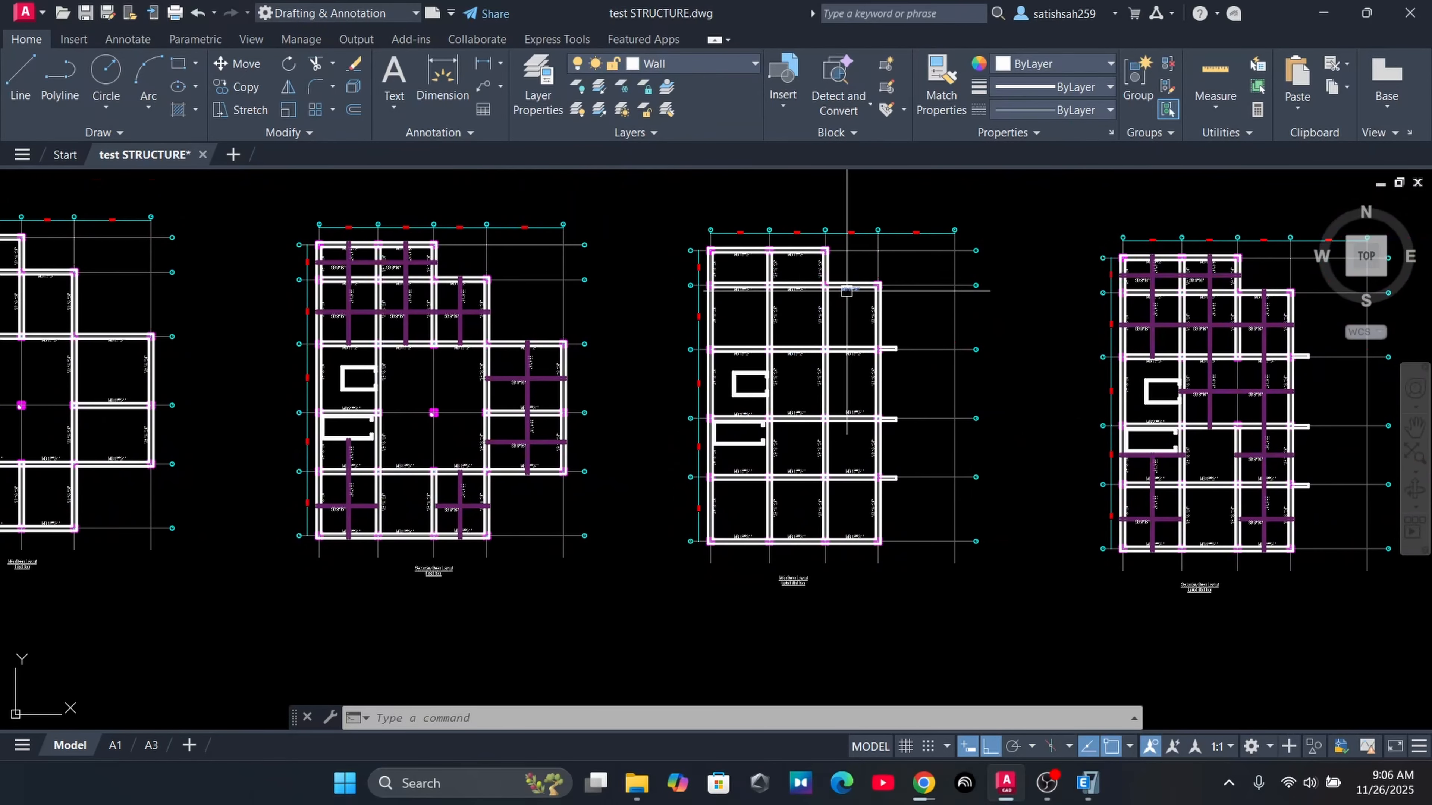
pyautogui.scroll(5, 794, 616)
pyautogui.scroll(-4, 792, 595)
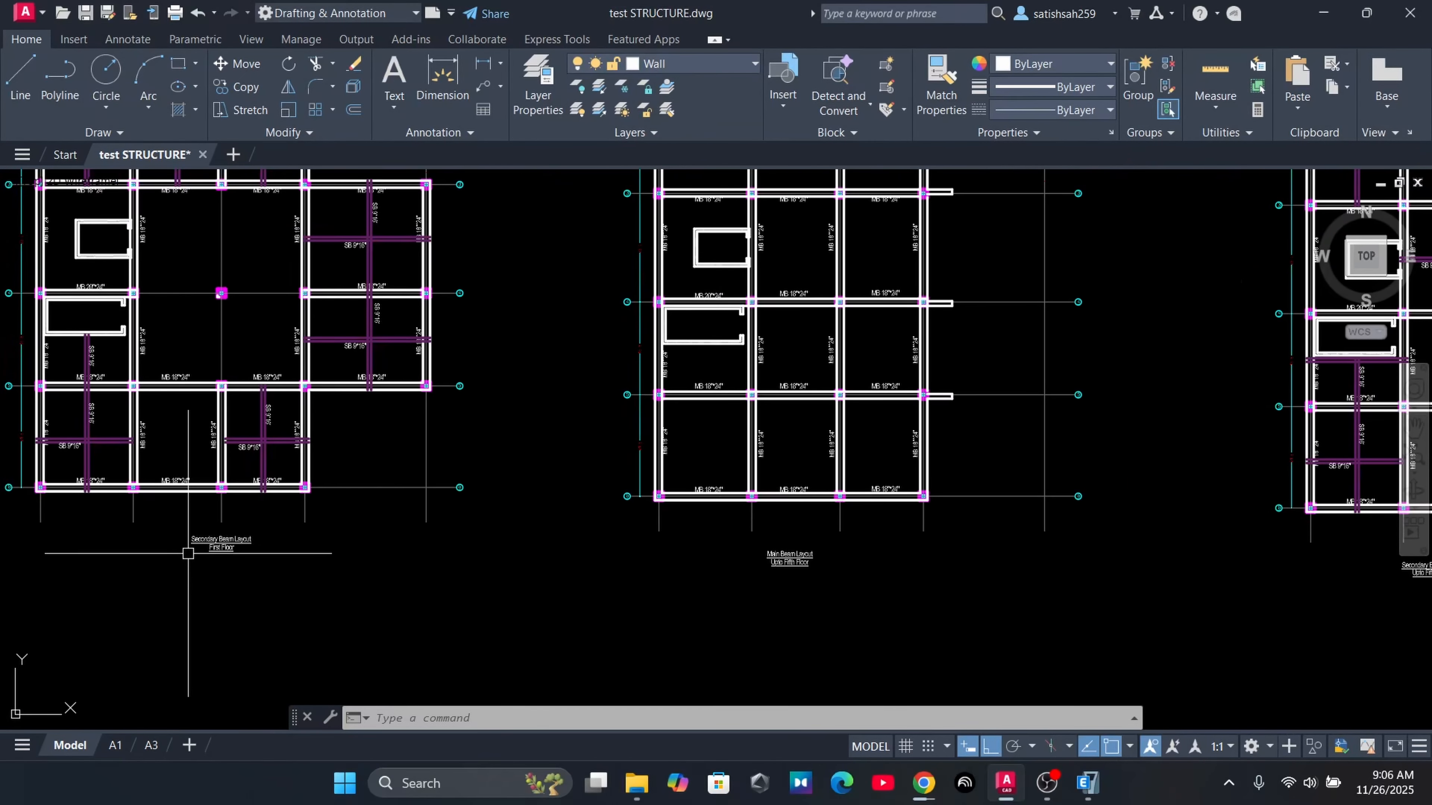
pyautogui.scroll(3, 192, 548)
pyautogui.scroll(-4, 191, 549)
pyautogui.moveTo(307, 431); pyautogui.dragTo(286, 564, button='middle')
pyautogui.moveTo(352, 368); pyautogui.dragTo(325, 527, button='middle')
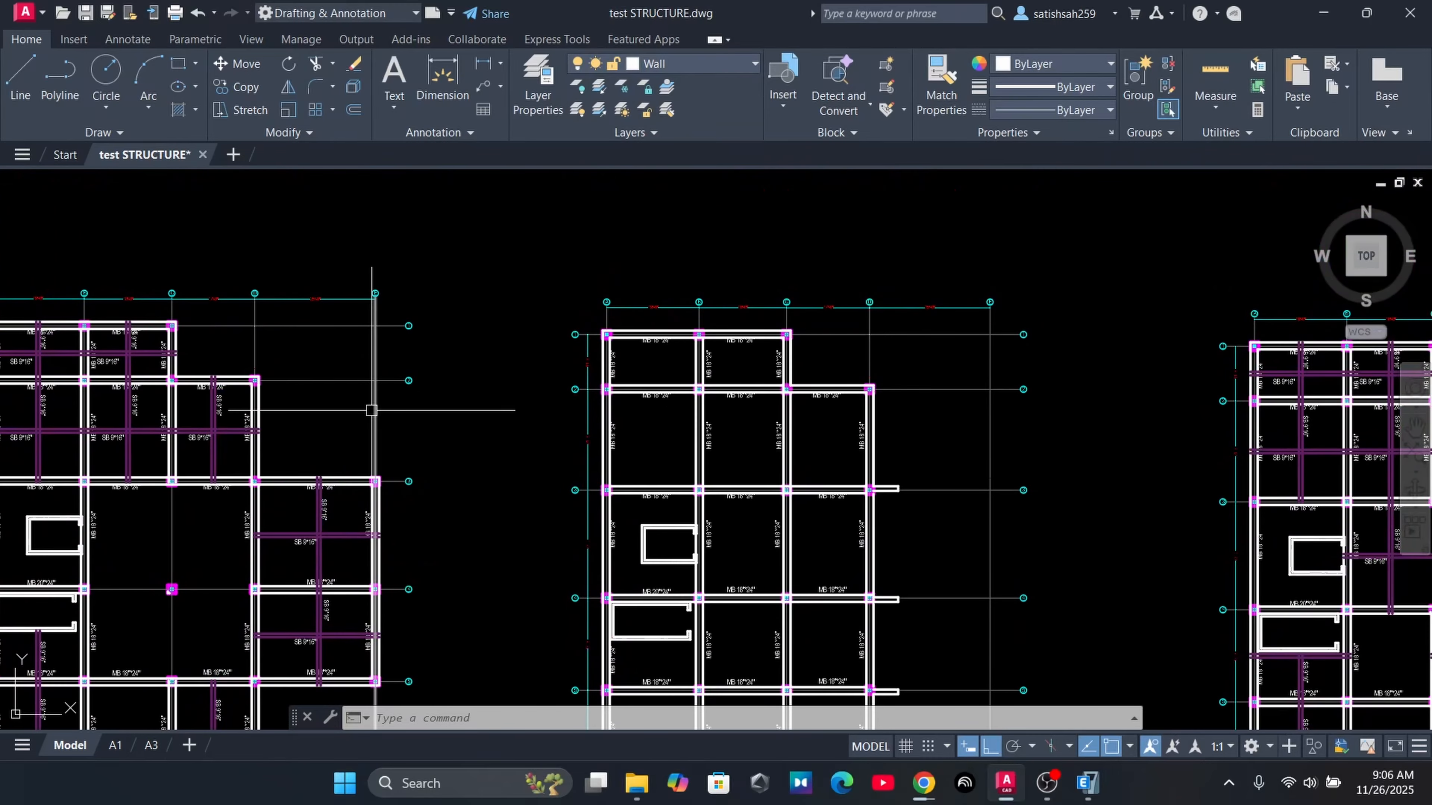
# Check the title of the Main Beam Layout Upto Fifth Floor to identify which storeys it covers
pyautogui.scroll(-2, 361, 500)
pyautogui.moveTo(569, 634); pyautogui.dragTo(416, 524, button='middle')
pyautogui.scroll(2, 451, 665)
pyautogui.scroll(4, 458, 539)
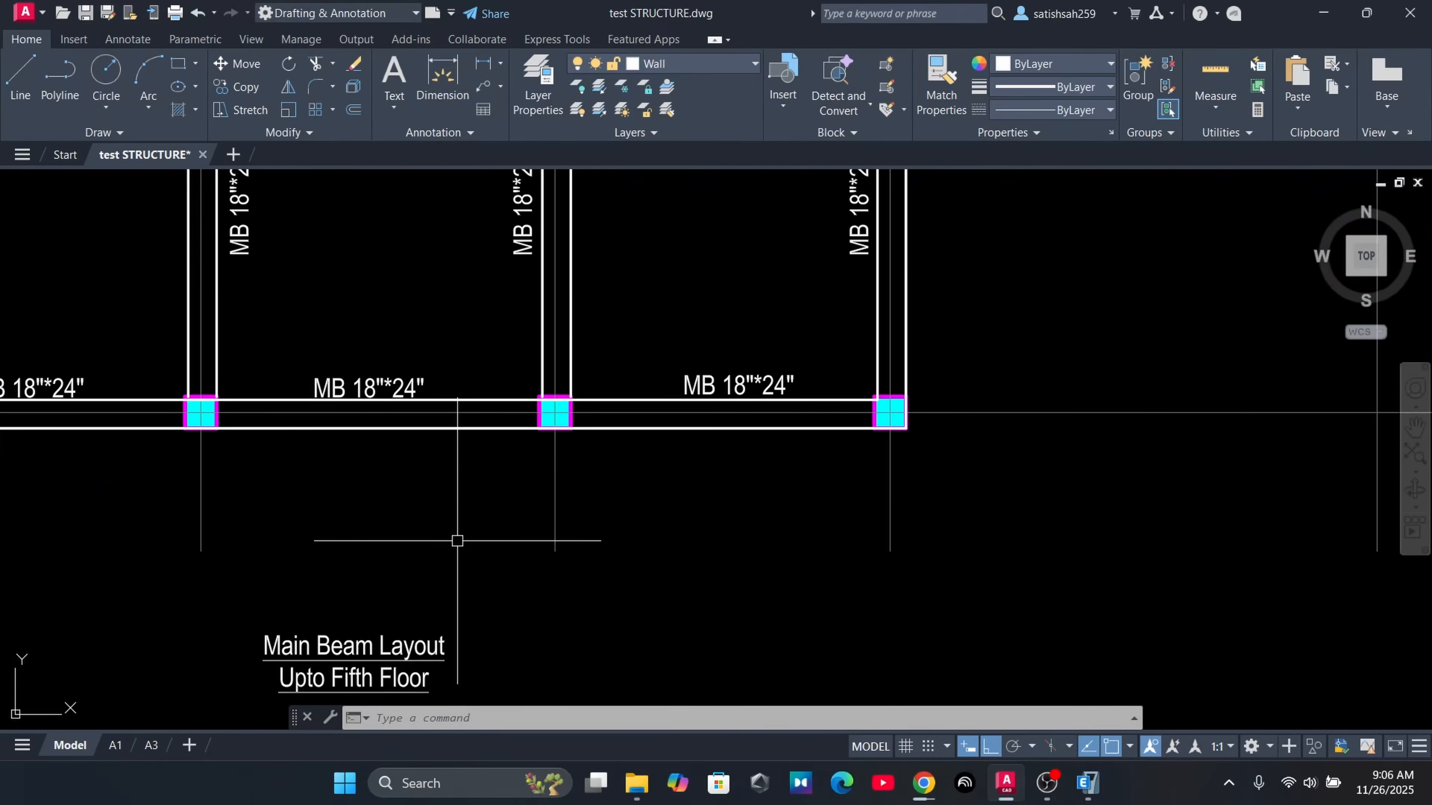
pyautogui.scroll(-4, 421, 637)
pyautogui.moveTo(410, 643); pyautogui.dragTo(314, 700, button='middle')
pyautogui.moveTo(496, 383)
pyautogui.mouseDown(button='middle')
pyautogui.moveTo(547, 501)
pyautogui.moveTo(696, 258)
pyautogui.mouseUp(button='middle')
pyautogui.scroll(6, 481, 577)
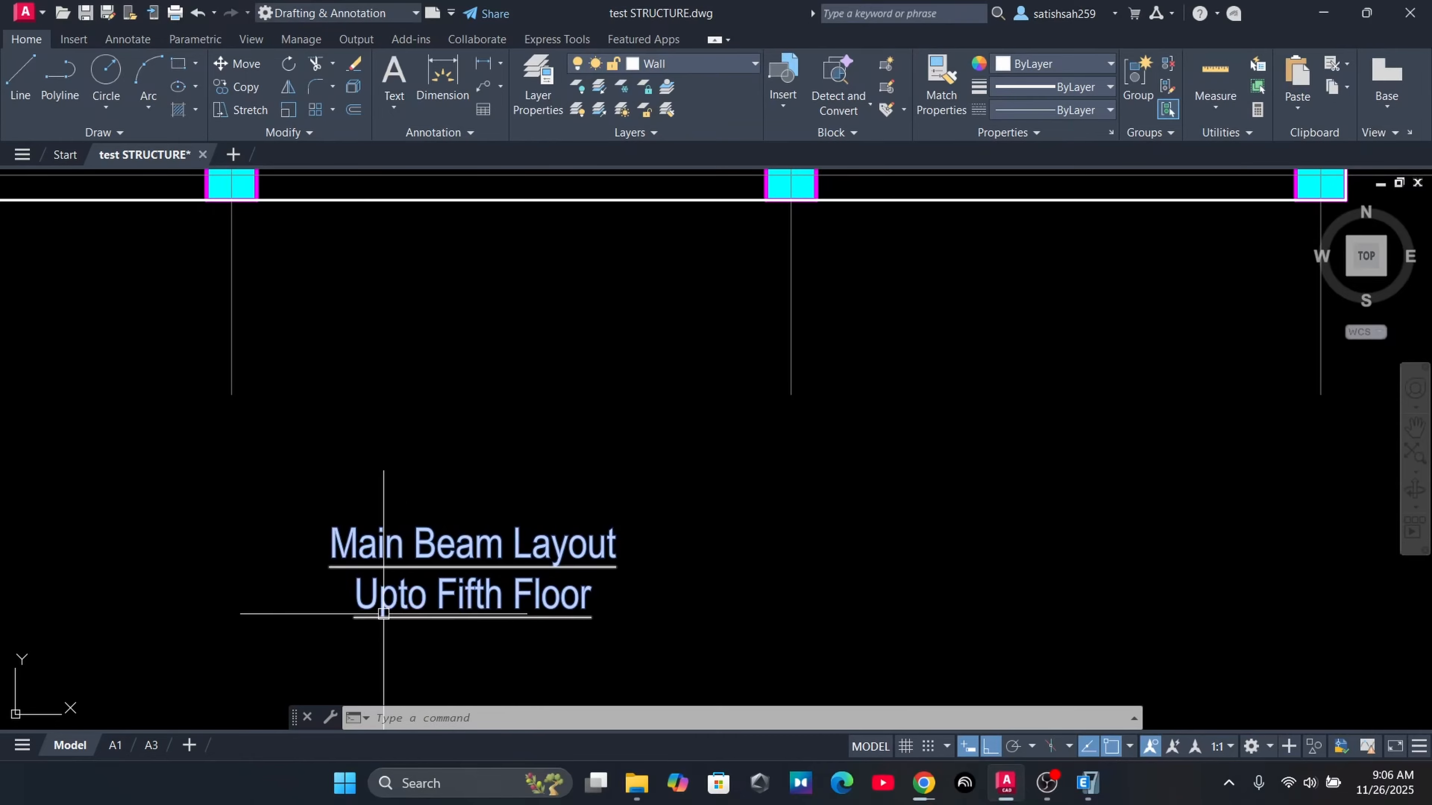
# Compare the column positions in the Upto Fifth Floor layout with those in the First Floor layouts
pyautogui.scroll(-5, 524, 603)
pyautogui.scroll(-4, 523, 604)
pyautogui.scroll(2, 649, 473)
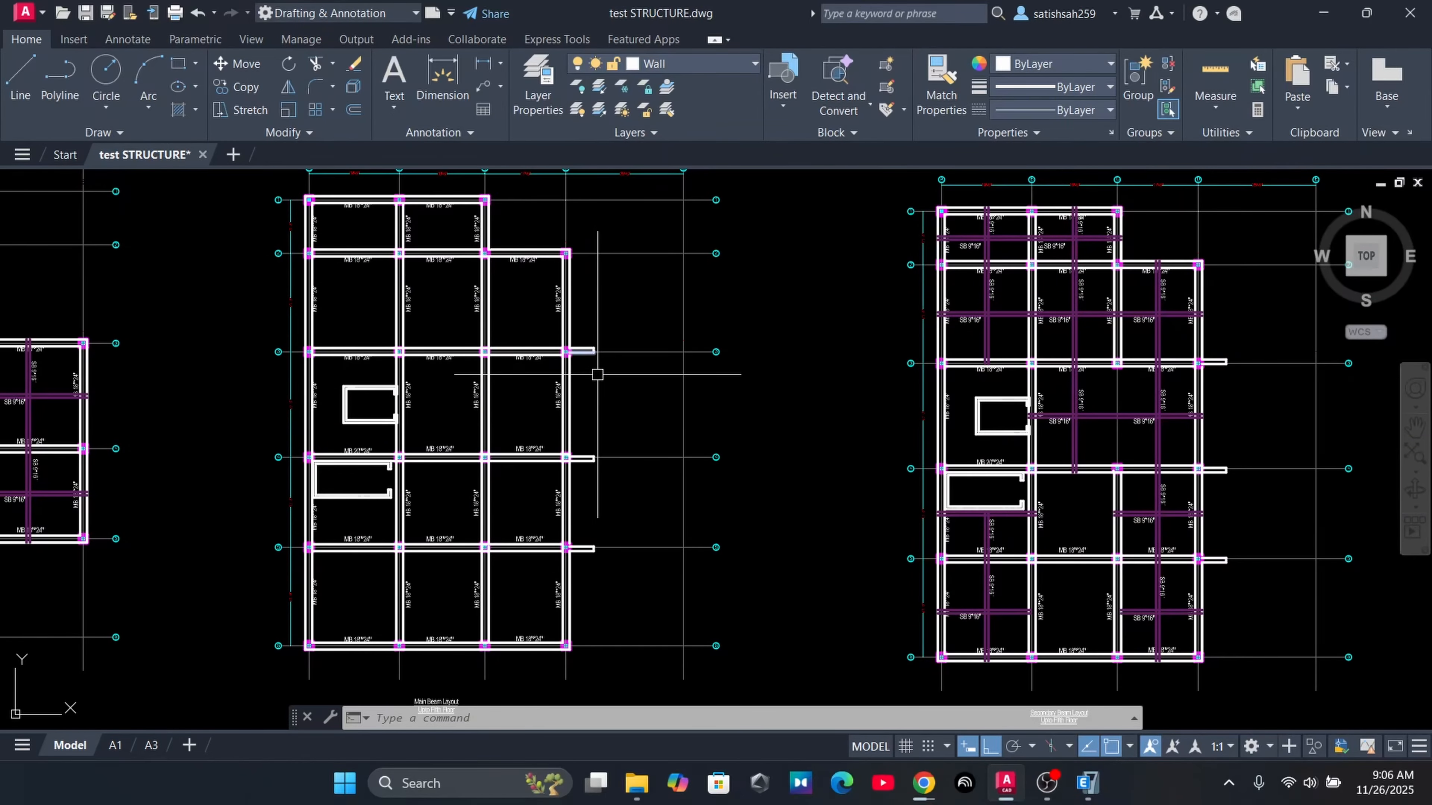
pyautogui.scroll(-4, 684, 415)
pyautogui.moveTo(438, 459)
pyautogui.mouseDown(button='middle')
pyautogui.moveTo(549, 468)
pyautogui.moveTo(624, 450)
pyautogui.mouseUp(button='middle')
pyautogui.scroll(2, 783, 440)
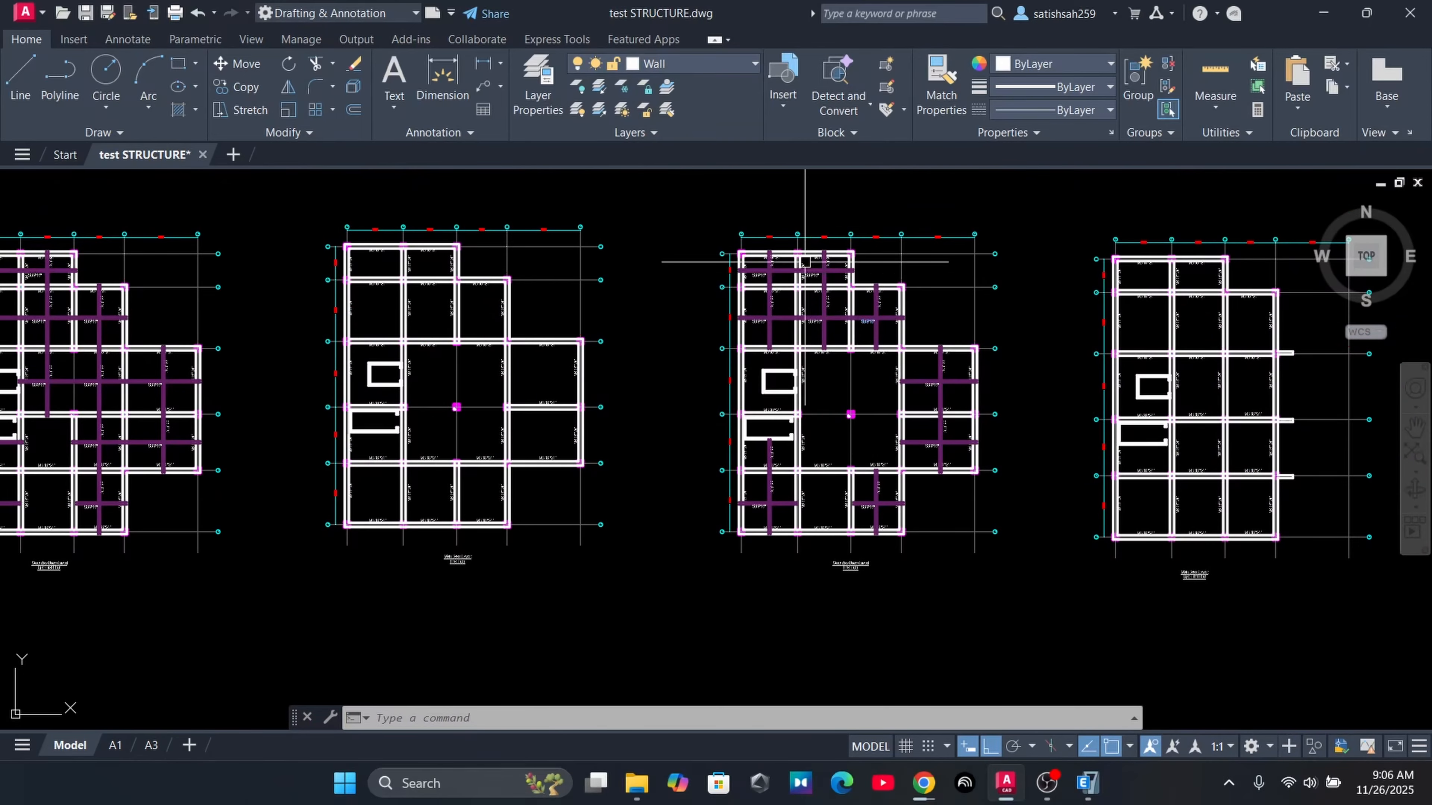
pyautogui.scroll(3, 757, 232)
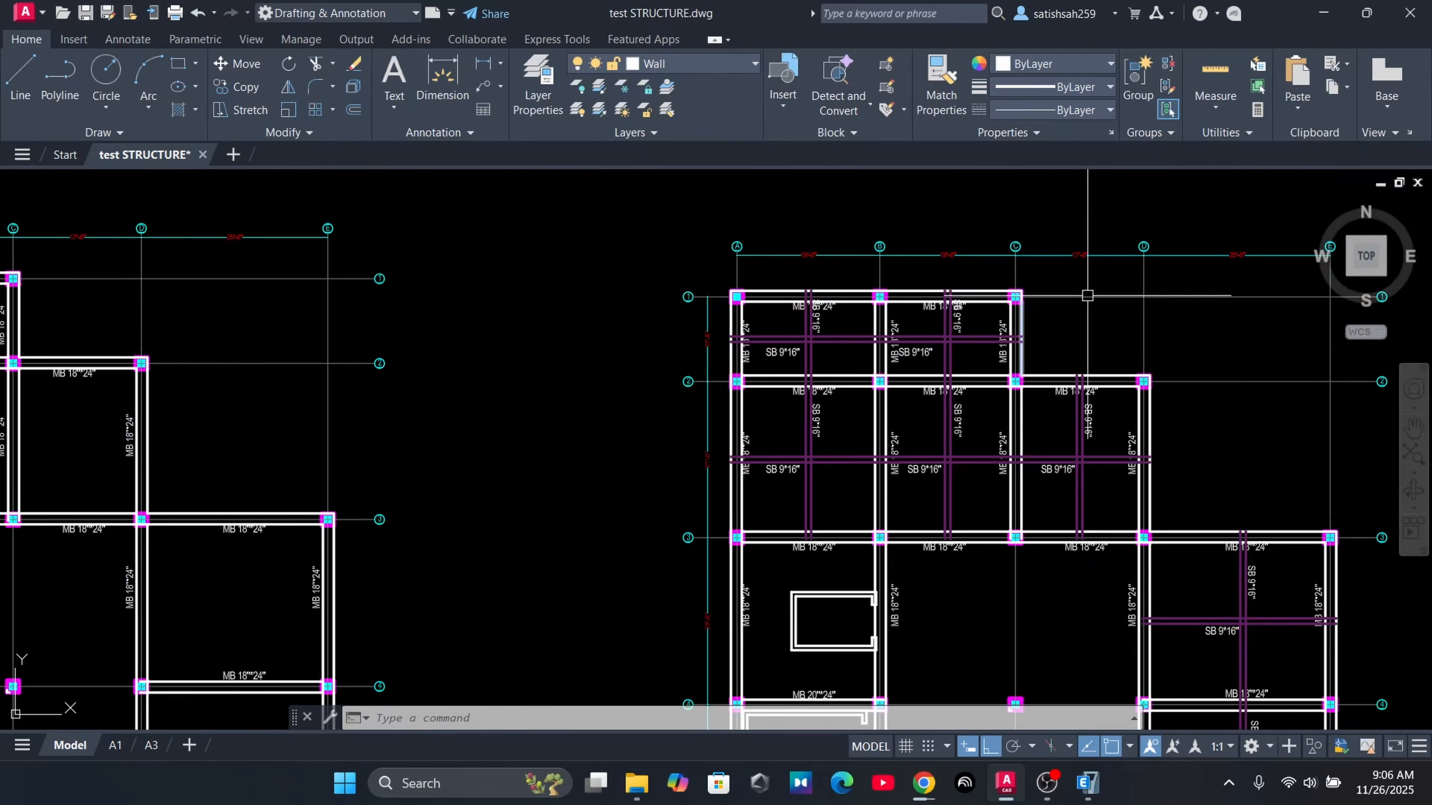
pyautogui.scroll(-2, 1140, 450)
pyautogui.scroll(-2, 1139, 450)
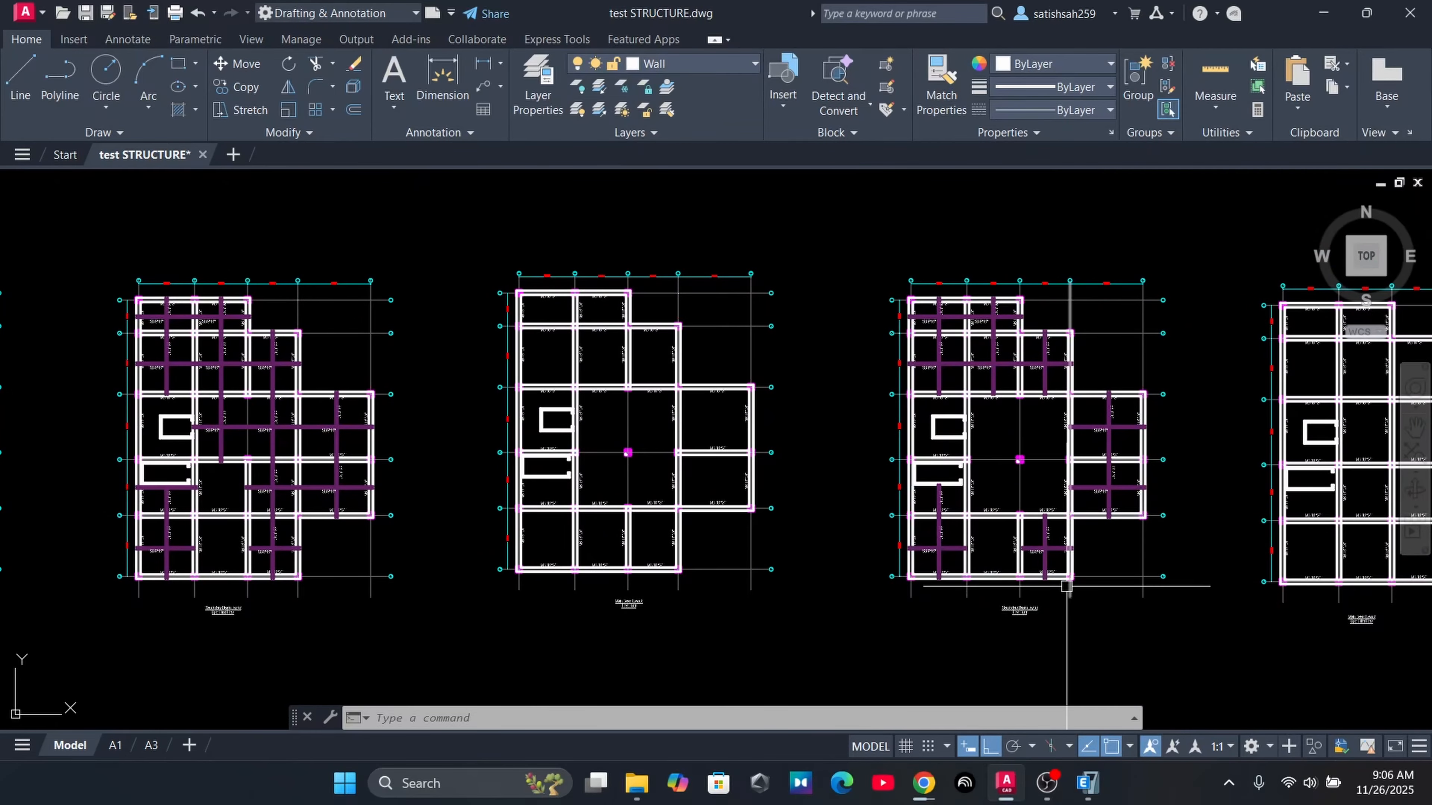
pyautogui.moveTo(1032, 543); pyautogui.dragTo(771, 509, button='middle')
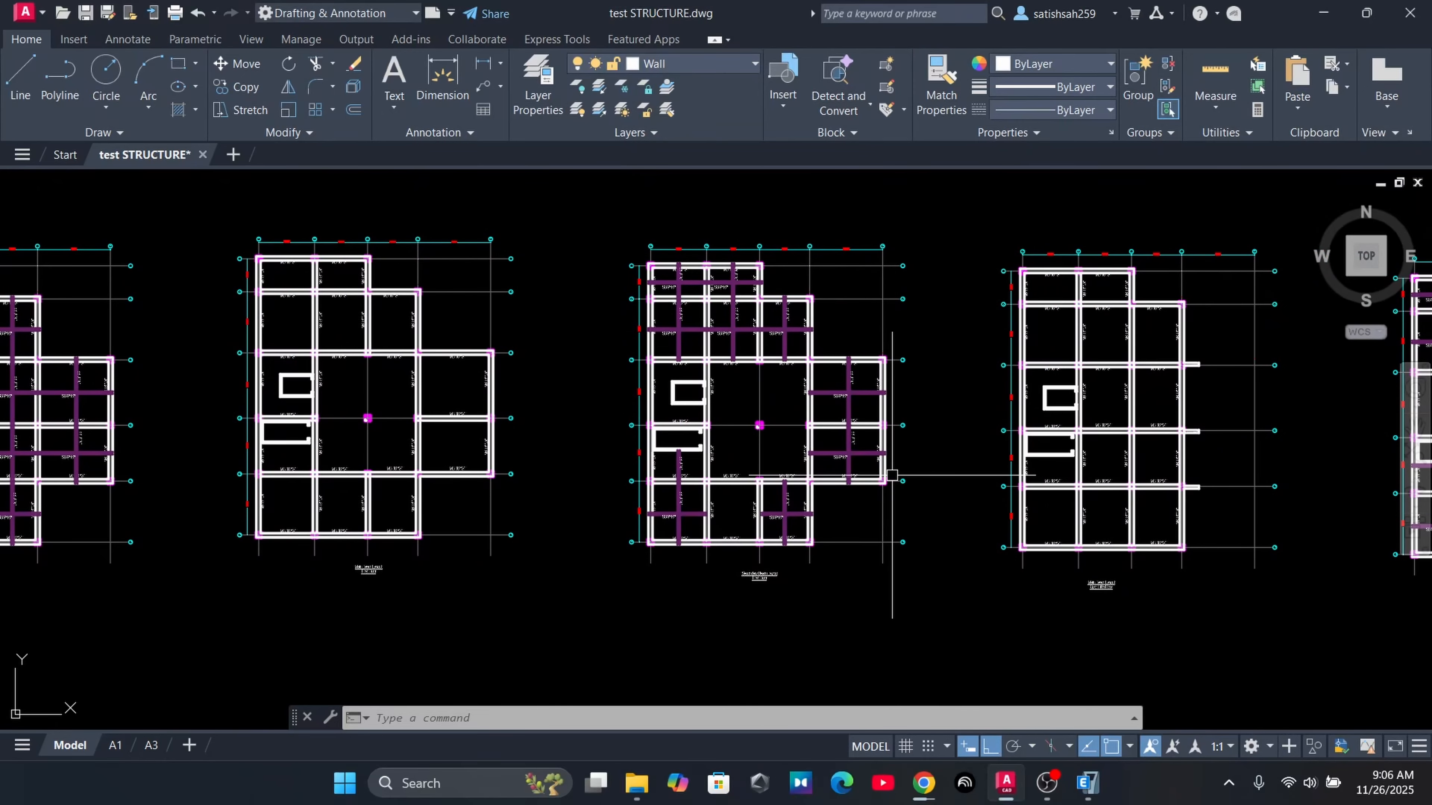
# Examine the First Floor beam layouts for the grid intersections that carry columns and those that have none
pyautogui.scroll(5, 911, 451)
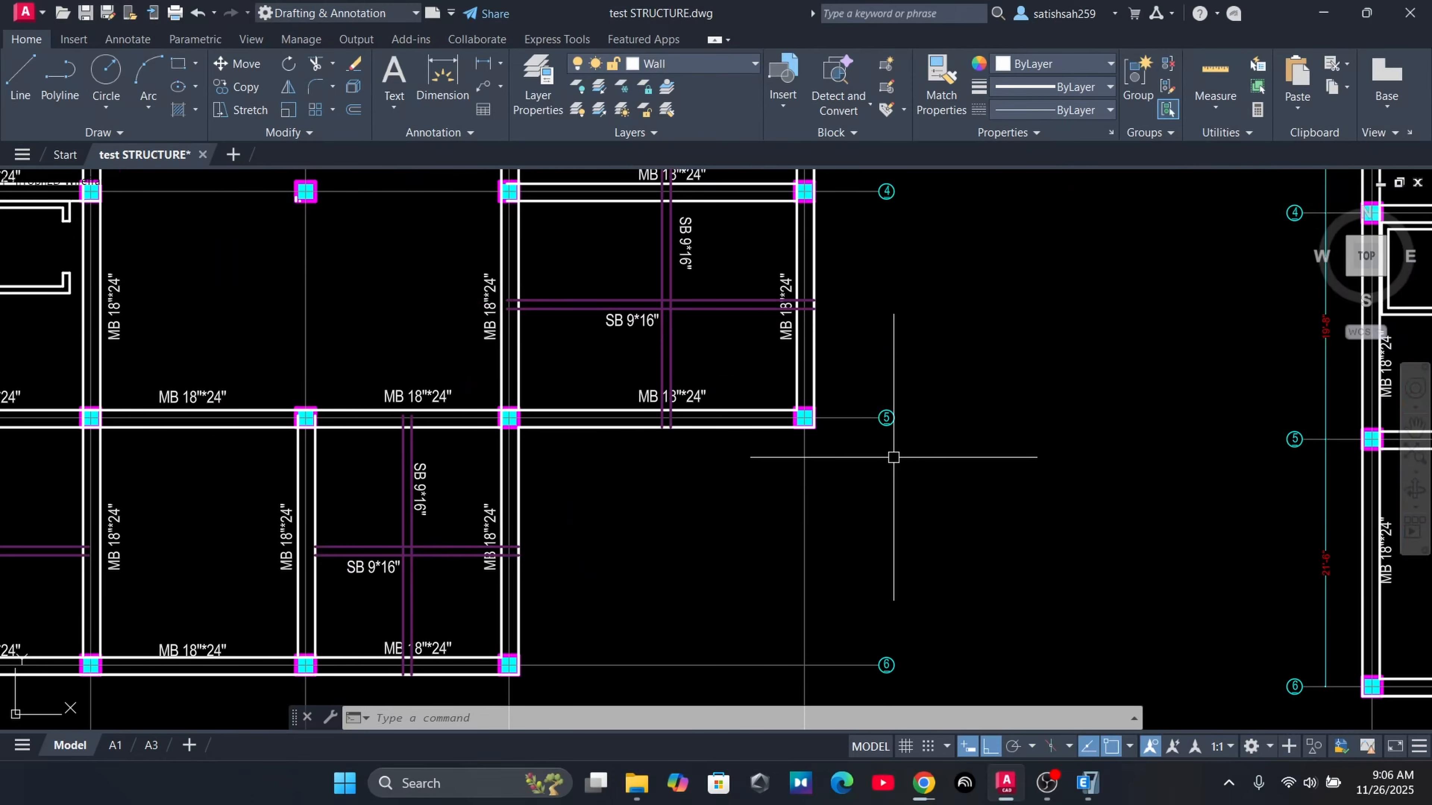
pyautogui.scroll(-4, 888, 454)
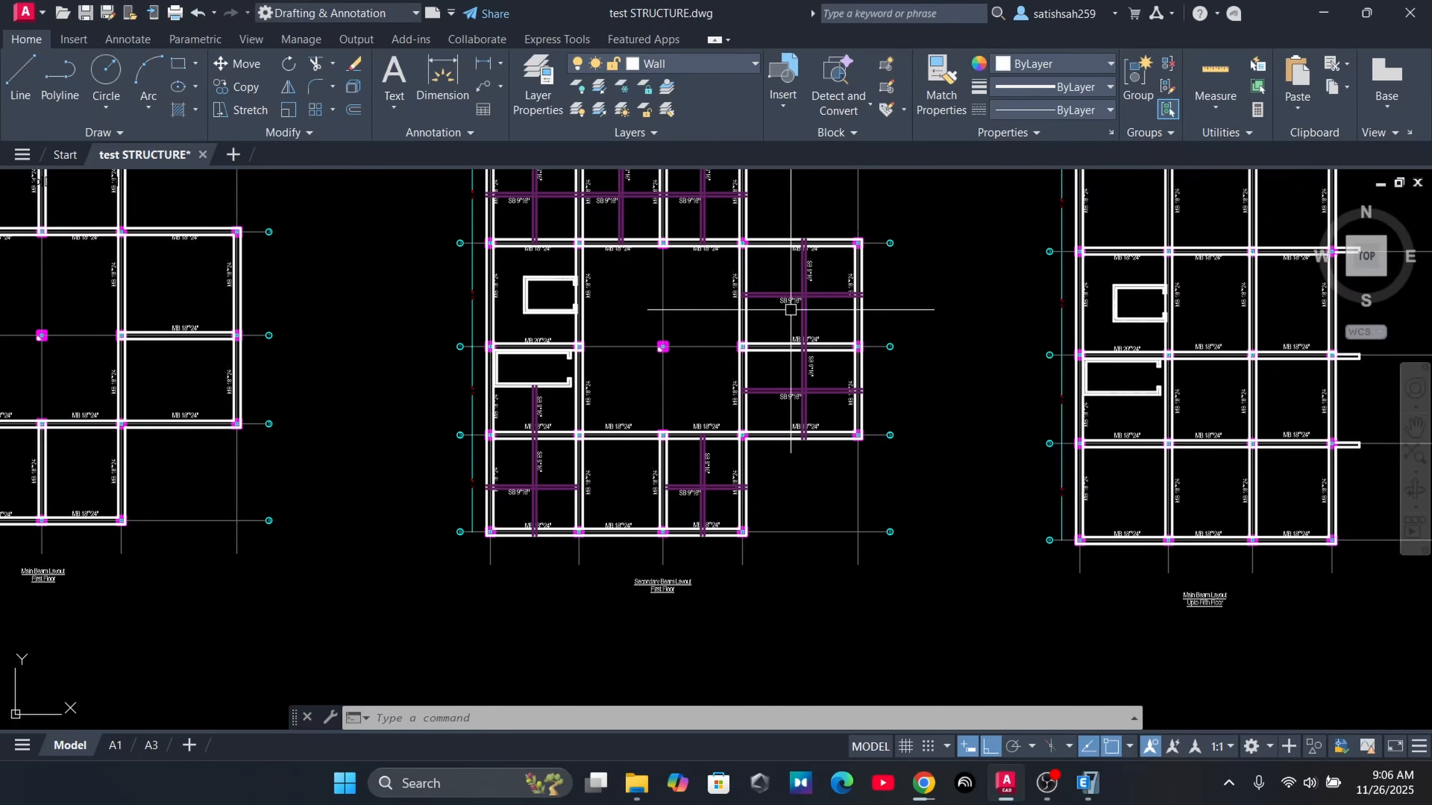
pyautogui.scroll(3, 677, 590)
pyautogui.scroll(-3, 676, 589)
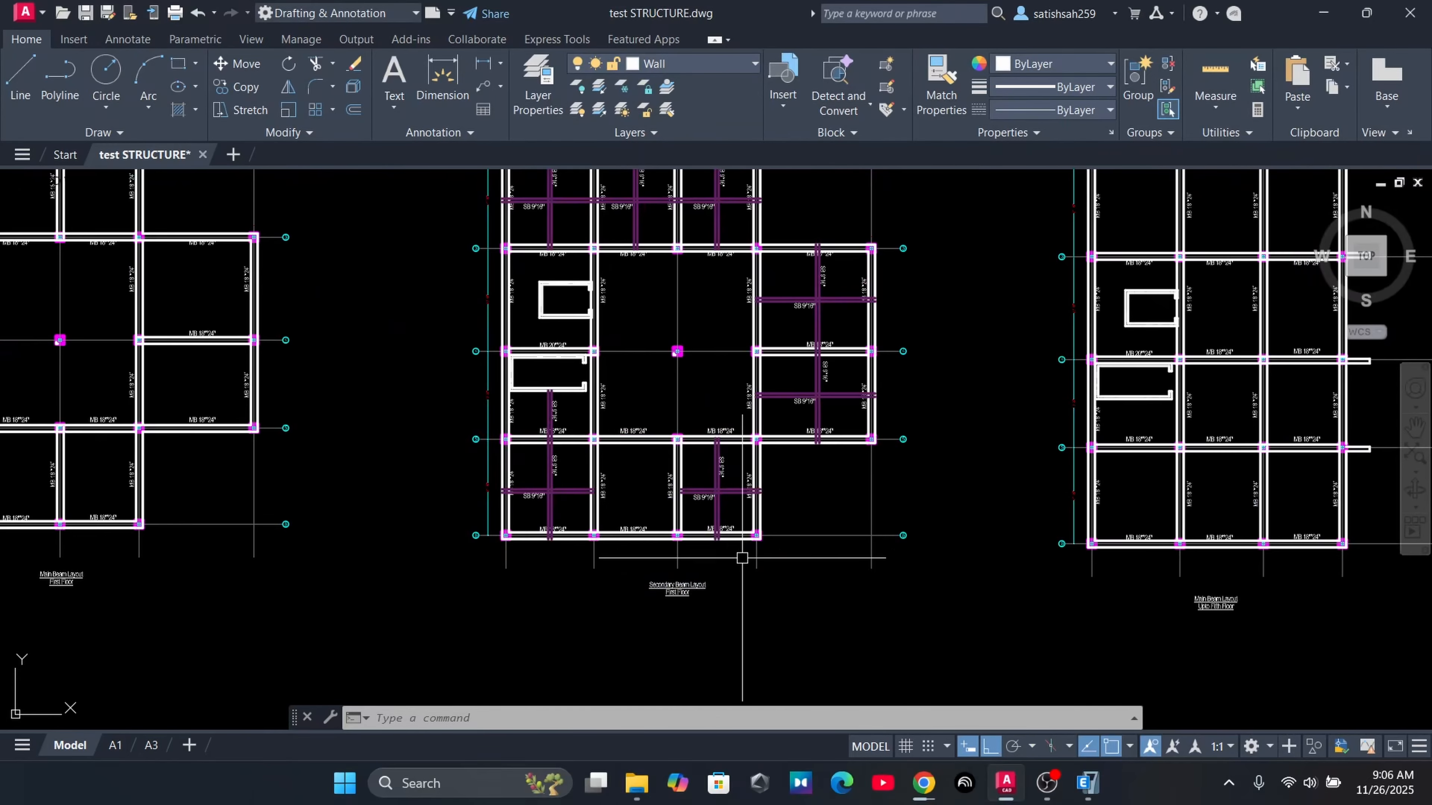
pyautogui.moveTo(702, 280)
pyautogui.mouseDown(button='middle')
pyautogui.moveTo(741, 339)
pyautogui.moveTo(782, 455)
pyautogui.moveTo(645, 391)
pyautogui.mouseUp(button='middle')
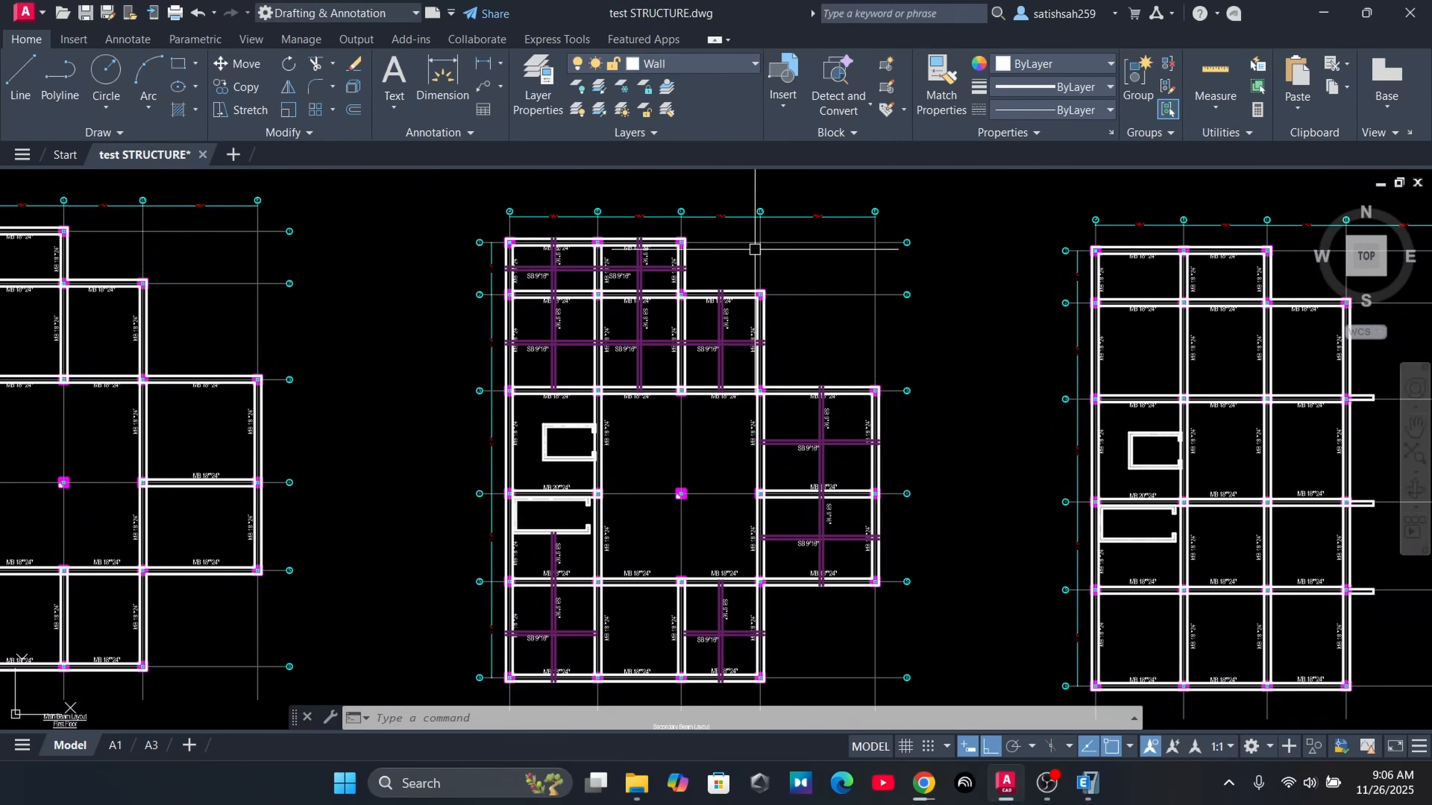
pyautogui.scroll(2, 760, 235)
pyautogui.scroll(-2, 760, 236)
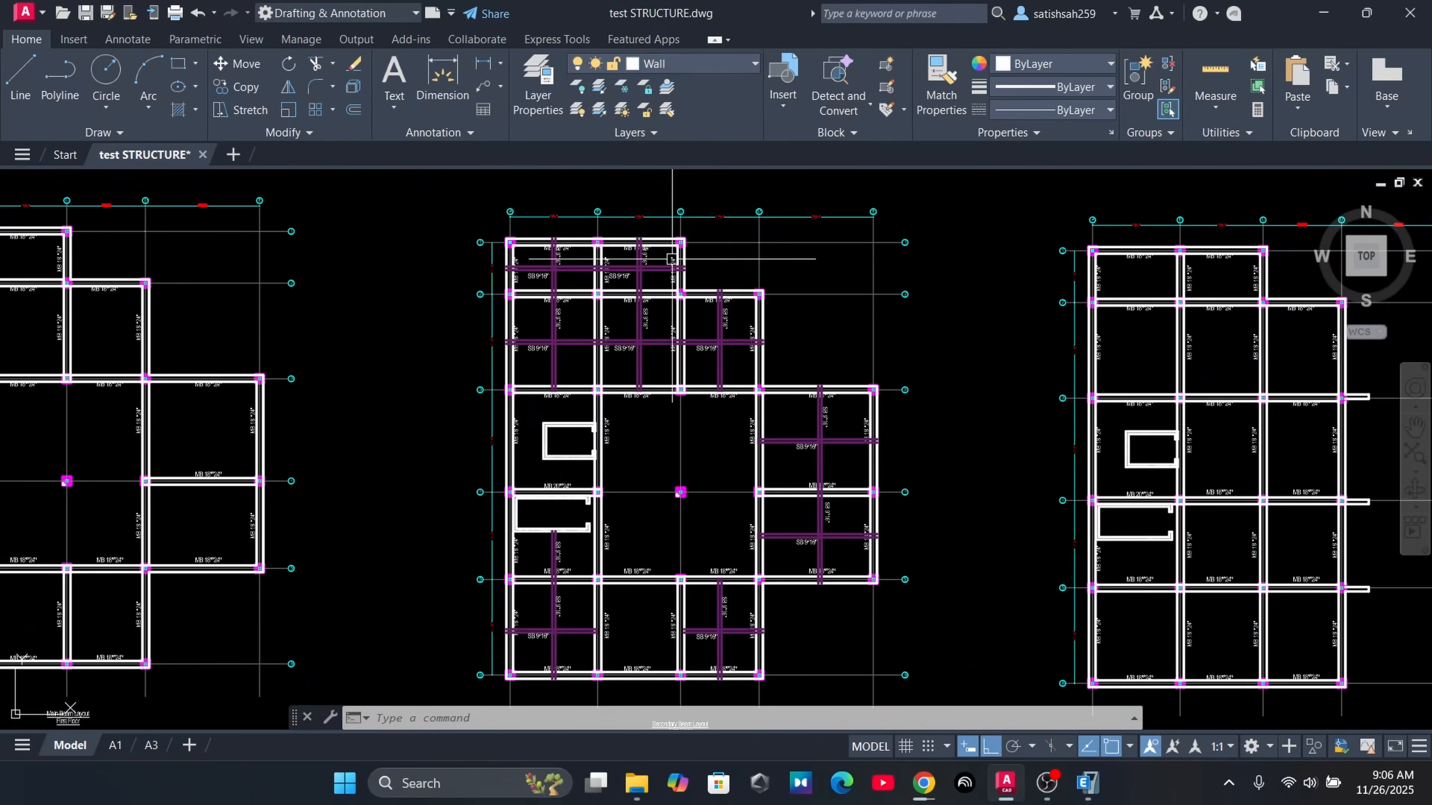
pyautogui.scroll(3, 486, 246)
pyautogui.scroll(-3, 479, 240)
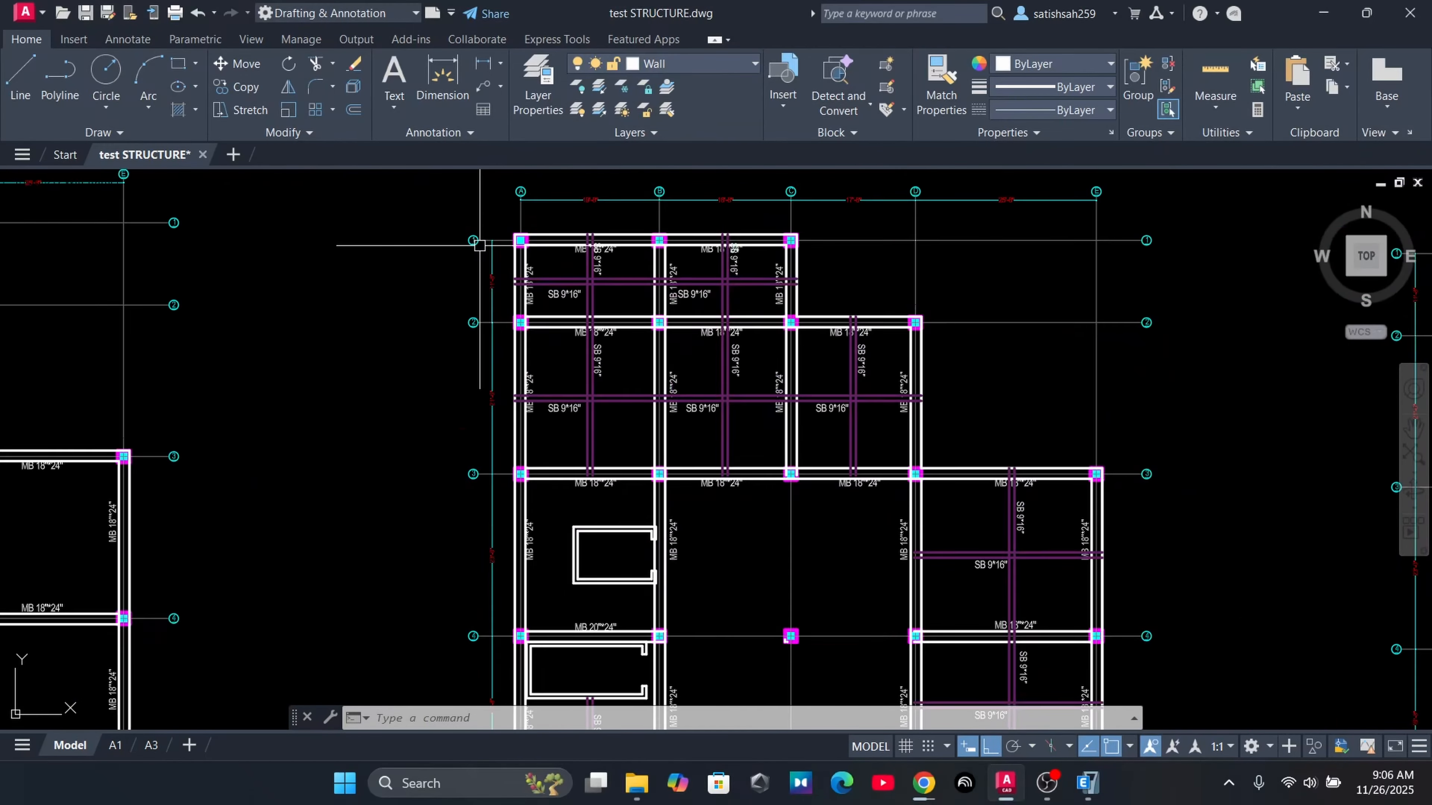
pyautogui.moveTo(385, 330); pyautogui.dragTo(610, 282, button='middle')
pyautogui.moveTo(391, 387)
pyautogui.mouseDown(button='middle')
pyautogui.moveTo(652, 413)
pyautogui.moveTo(615, 396)
pyautogui.moveTo(586, 348)
pyautogui.mouseUp(button='middle')
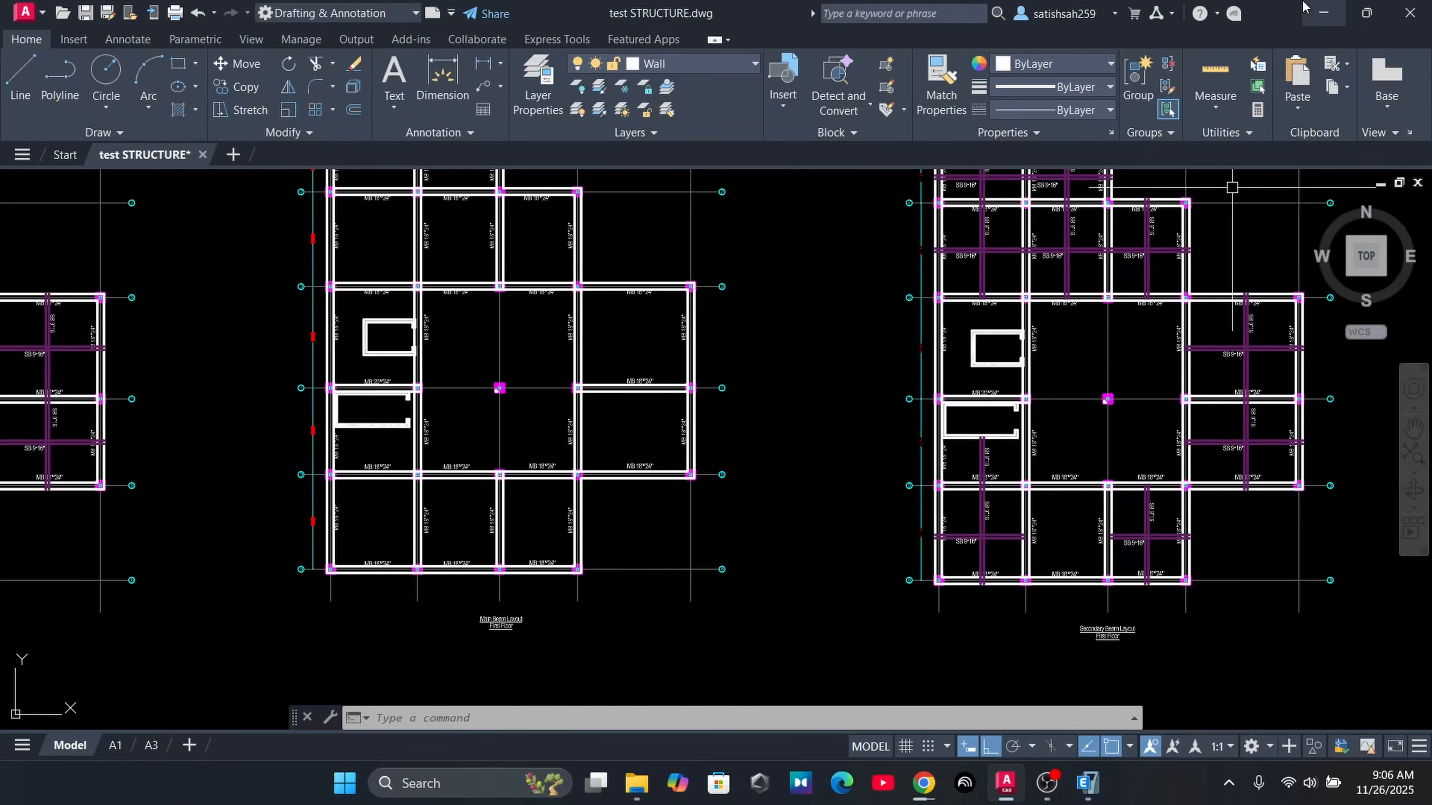
# Return to ETABS, apply drawing to All Stories, and place 500 X 500 columns at every intersection of grids A–D and 1–6
pyautogui.click(1313, 8)
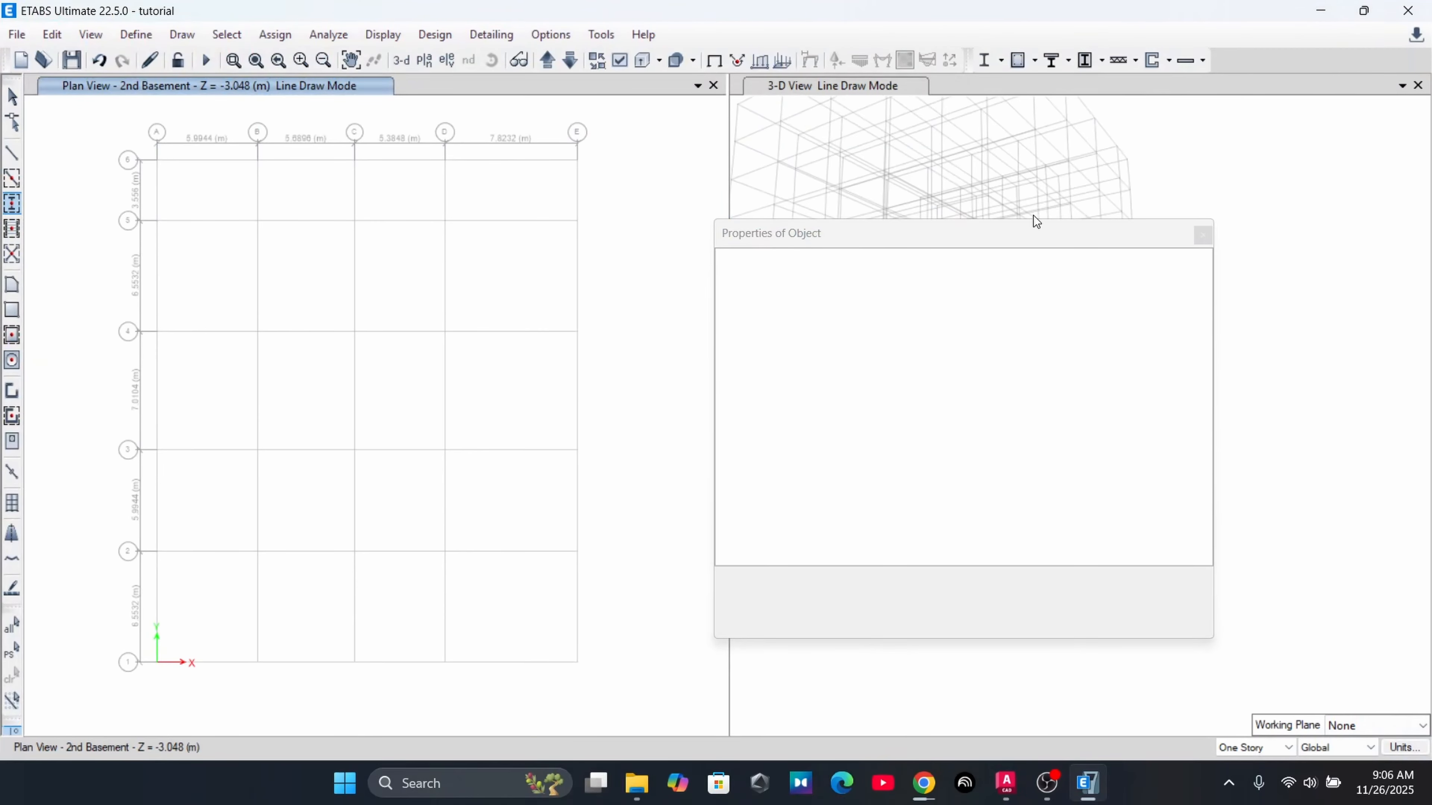
pyautogui.click(1203, 235)
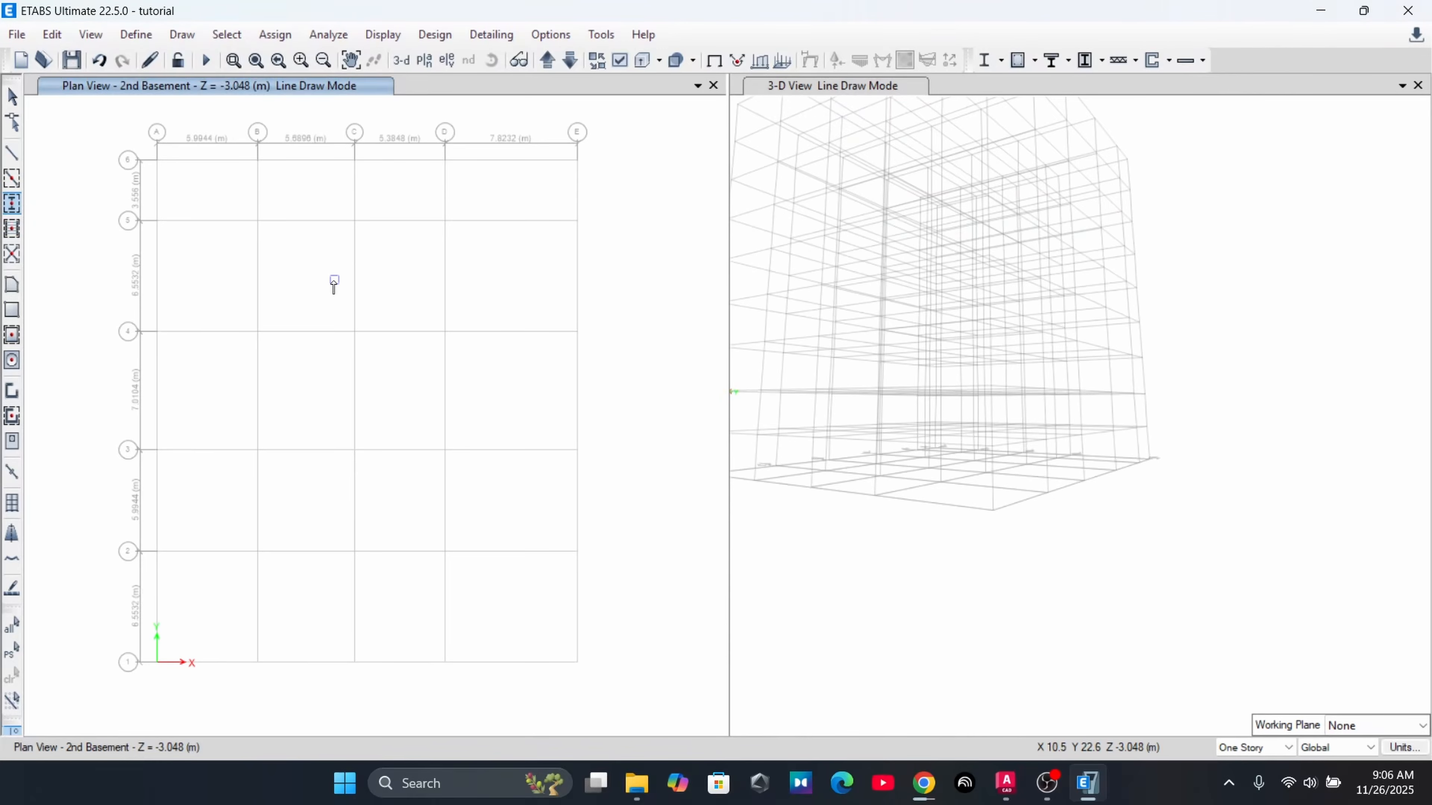
pyautogui.moveTo(332, 282); pyautogui.dragTo(289, 269, button='middle')
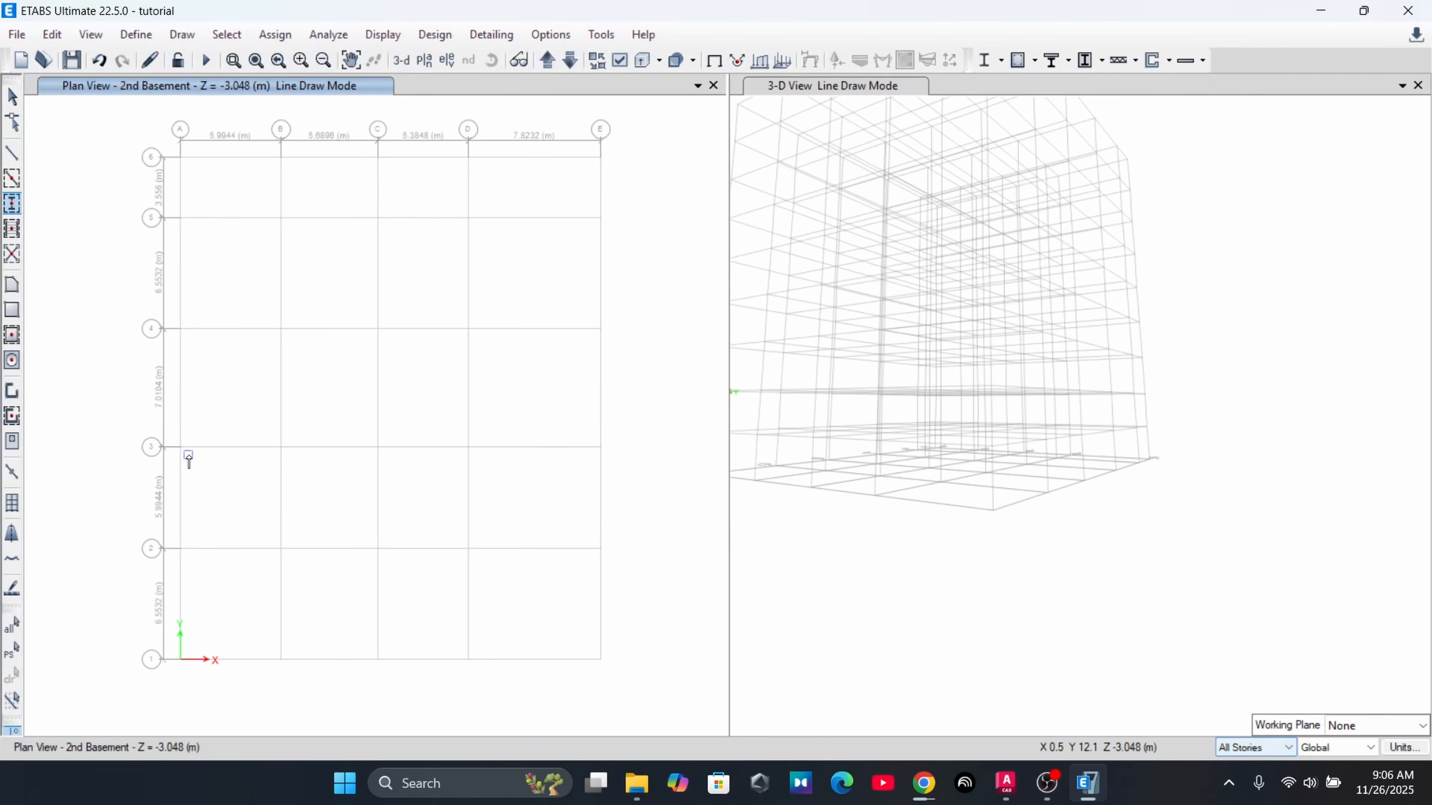
pyautogui.moveTo(188, 460); pyautogui.dragTo(208, 456, button='middle')
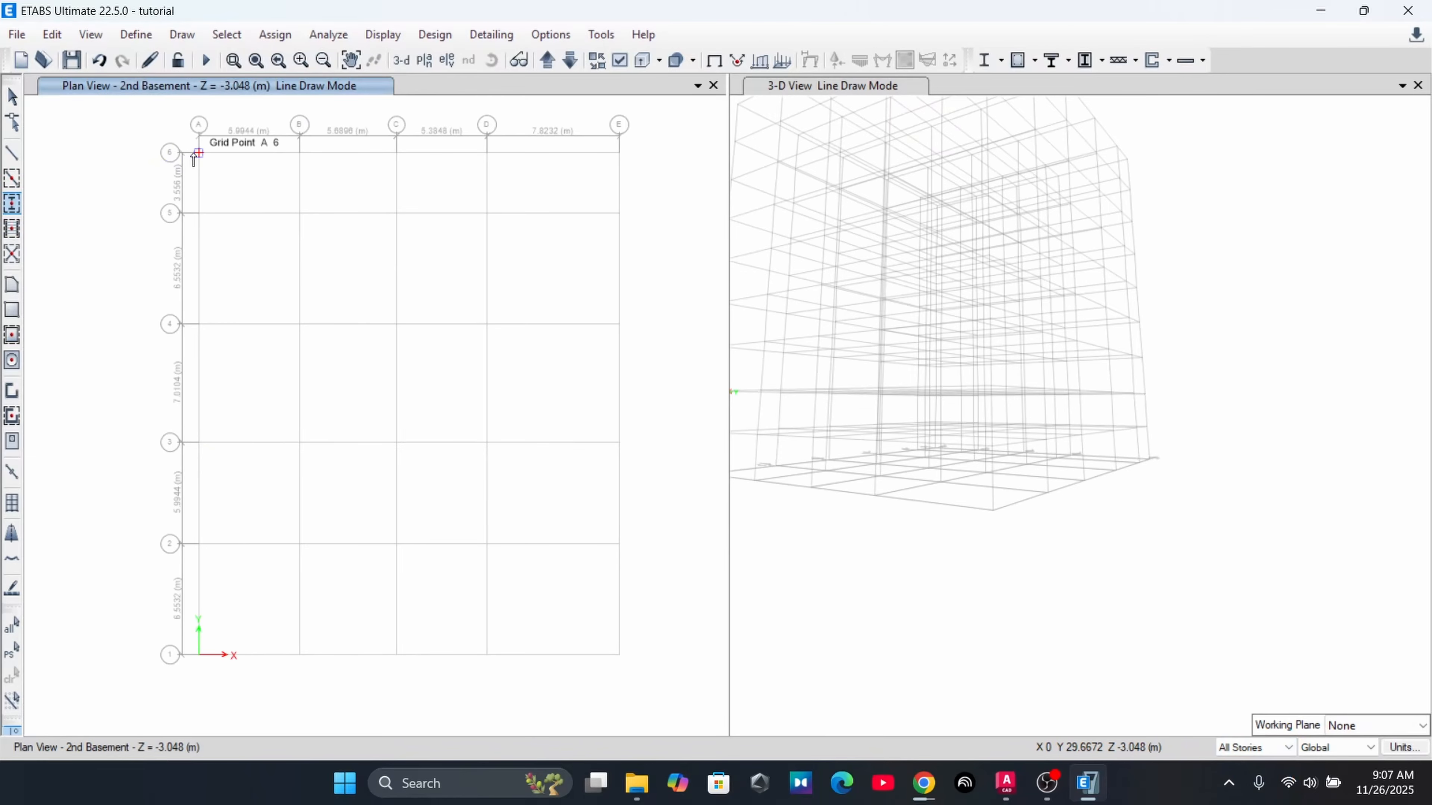
pyautogui.scroll(12, 198, 153)
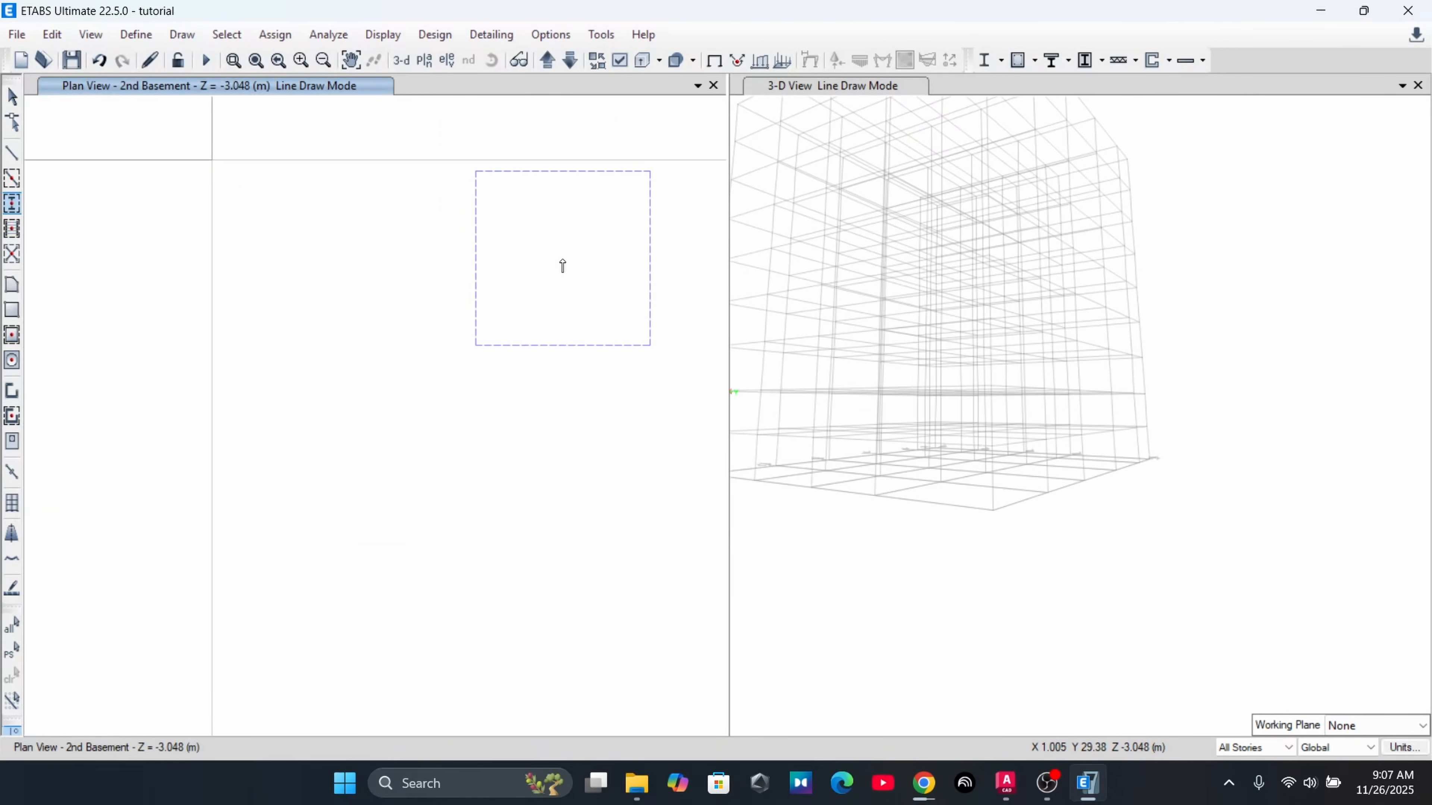
pyautogui.scroll(-10, 553, 323)
pyautogui.moveTo(246, 227); pyautogui.dragTo(216, 204, button='middle')
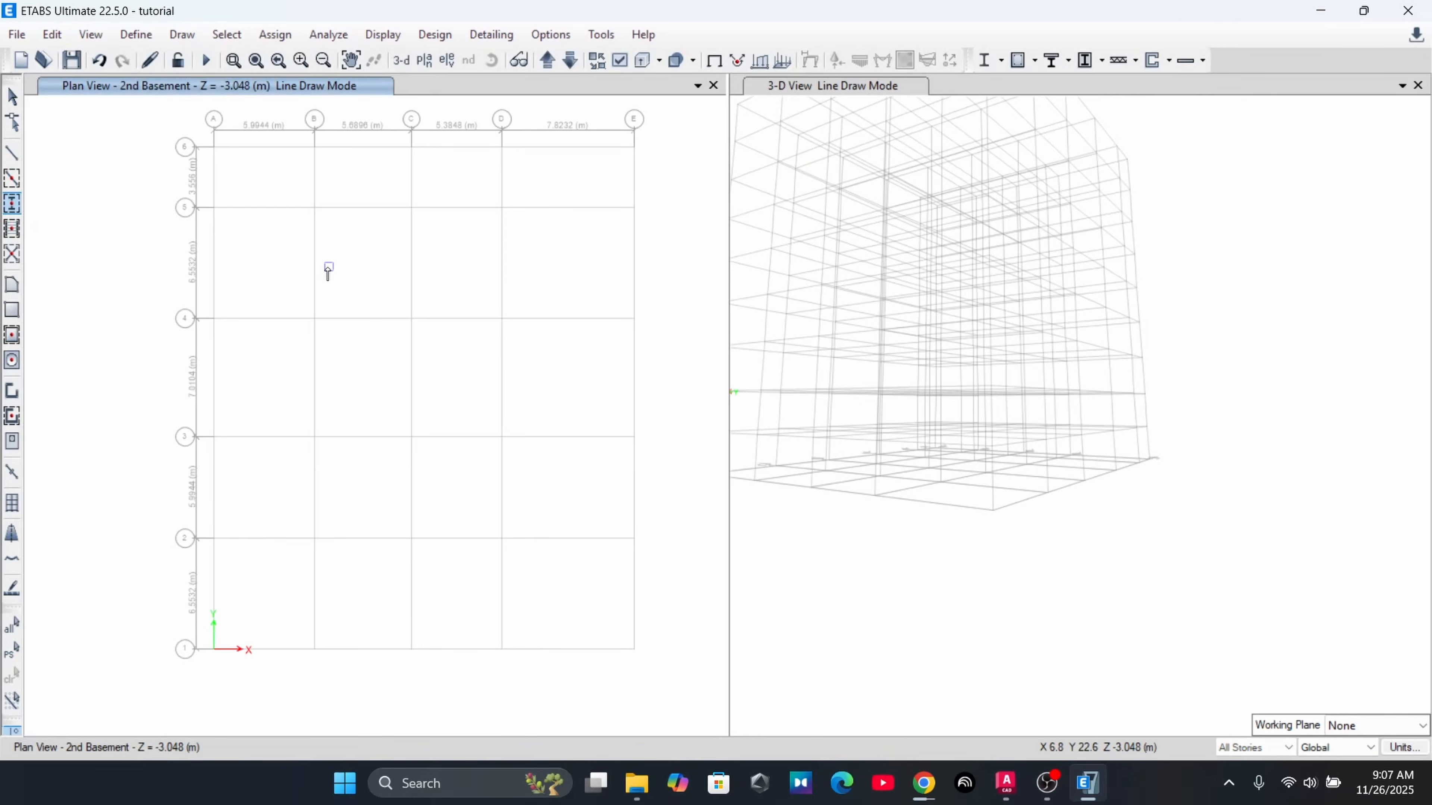
pyautogui.moveTo(159, 116); pyautogui.dragTo(524, 675)
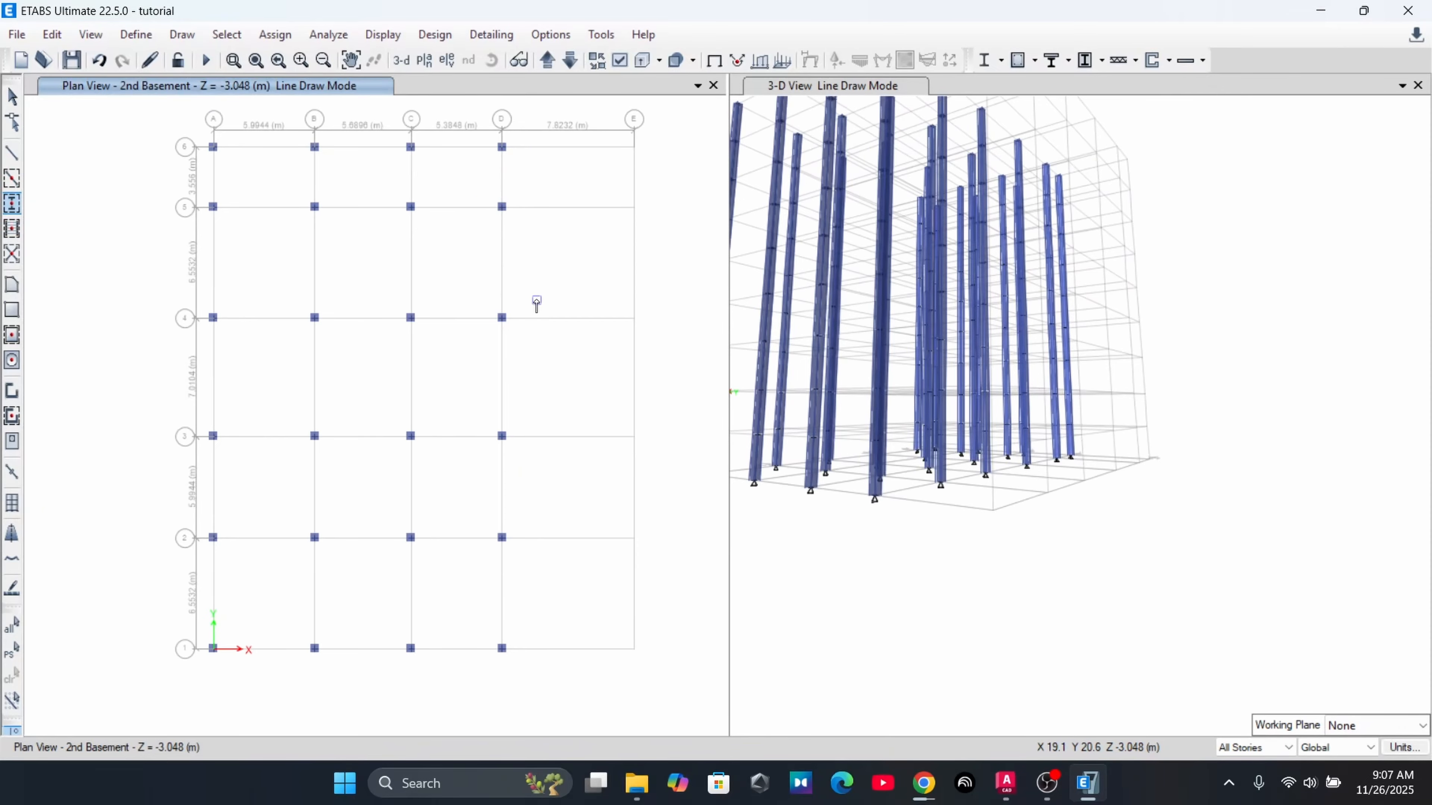
# Leave column drawing and delete the all-story column at grid intersection D-6
pyautogui.moveTo(935, 284); pyautogui.dragTo(1021, 337, button='middle')
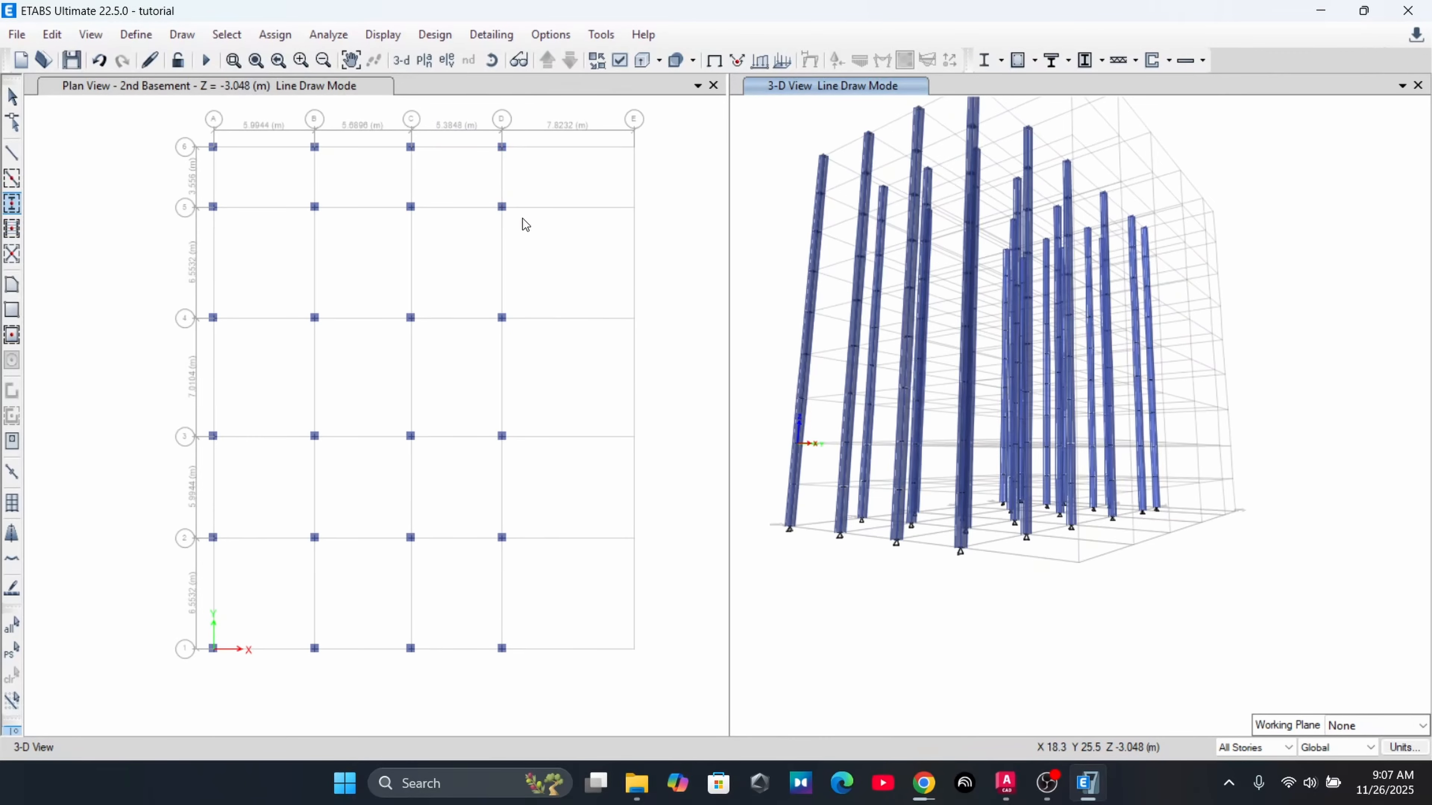
pyautogui.press('Escape')
pyautogui.moveTo(481, 131); pyautogui.dragTo(515, 153)
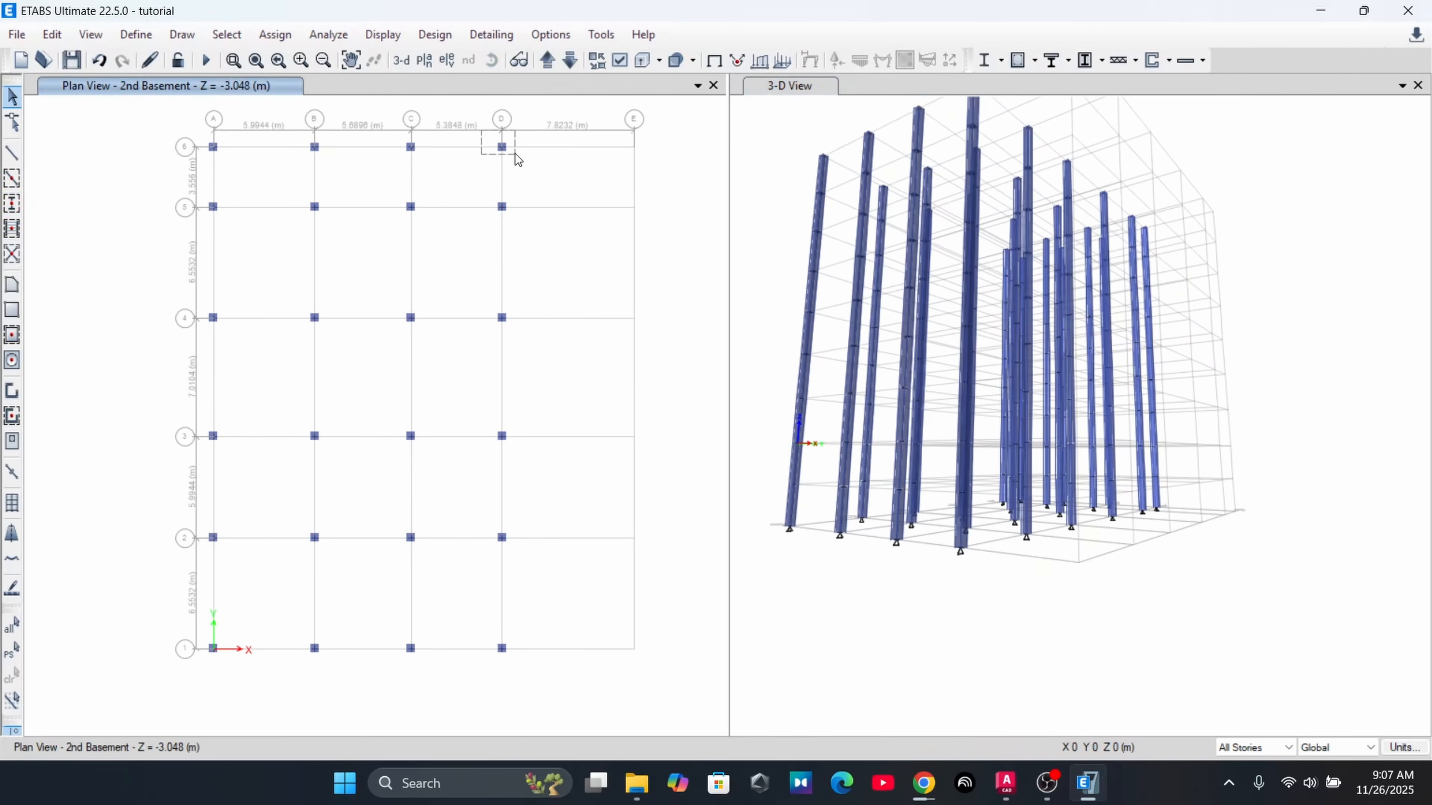
pyautogui.press('Delete')
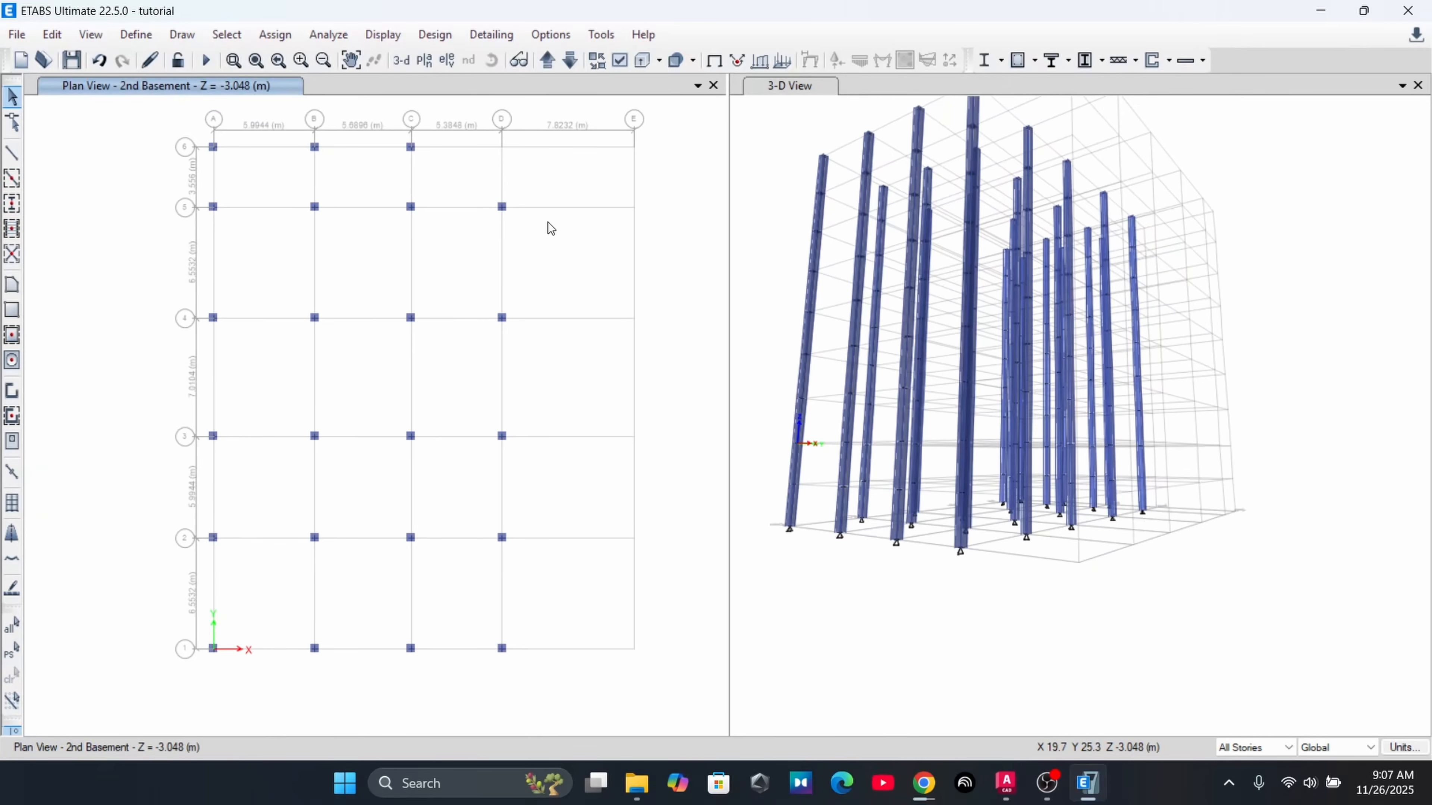
pyautogui.moveTo(601, 318); pyautogui.dragTo(575, 315, button='middle')
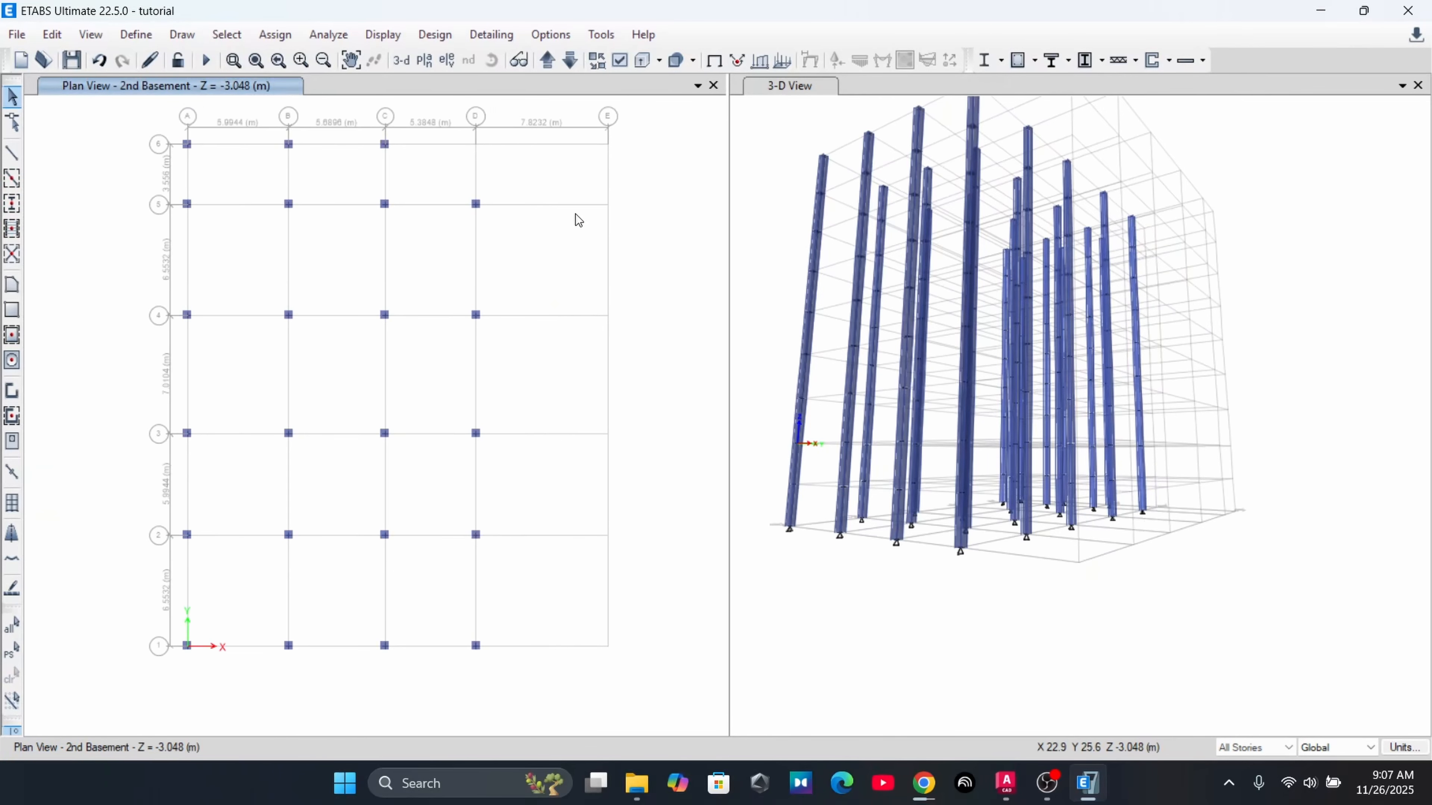
# Set drawing to One Story and place 500 X 500 columns at grid intersections E-2, E-3 and E-4 on 2nd Basement, Ground Floor and Story1
pyautogui.click(1271, 753)
pyautogui.click(12, 203)
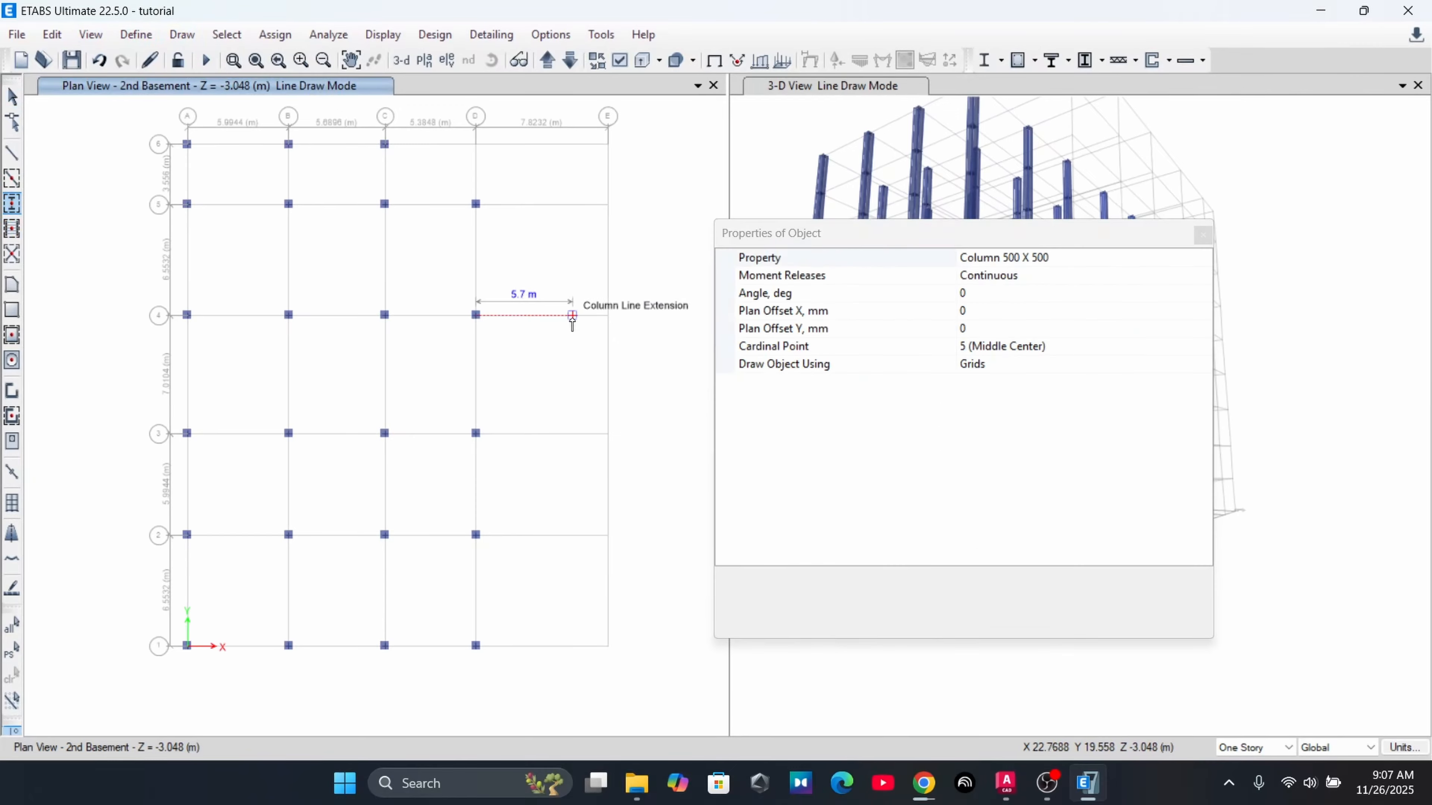
pyautogui.moveTo(577, 334); pyautogui.dragTo(650, 565)
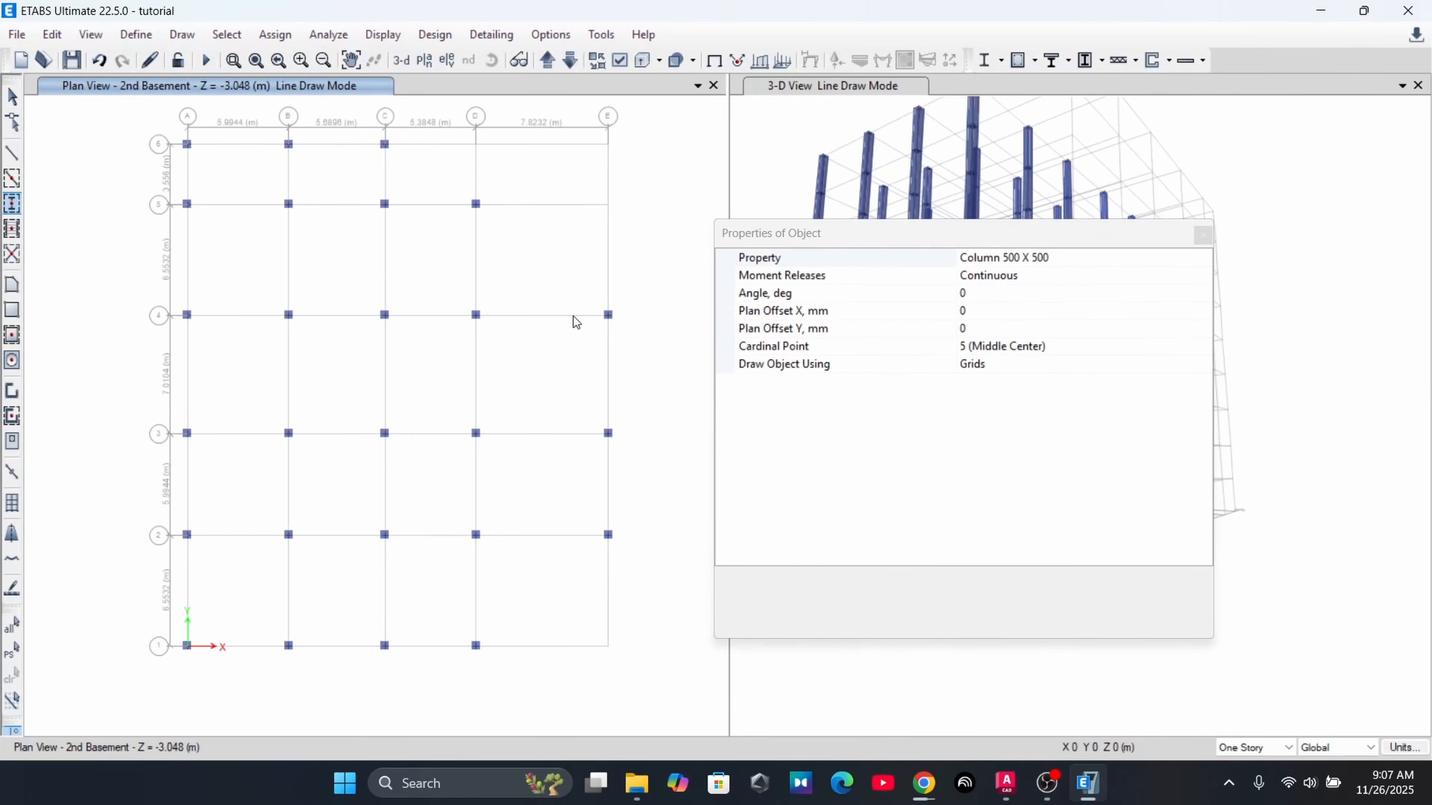
pyautogui.click(547, 58)
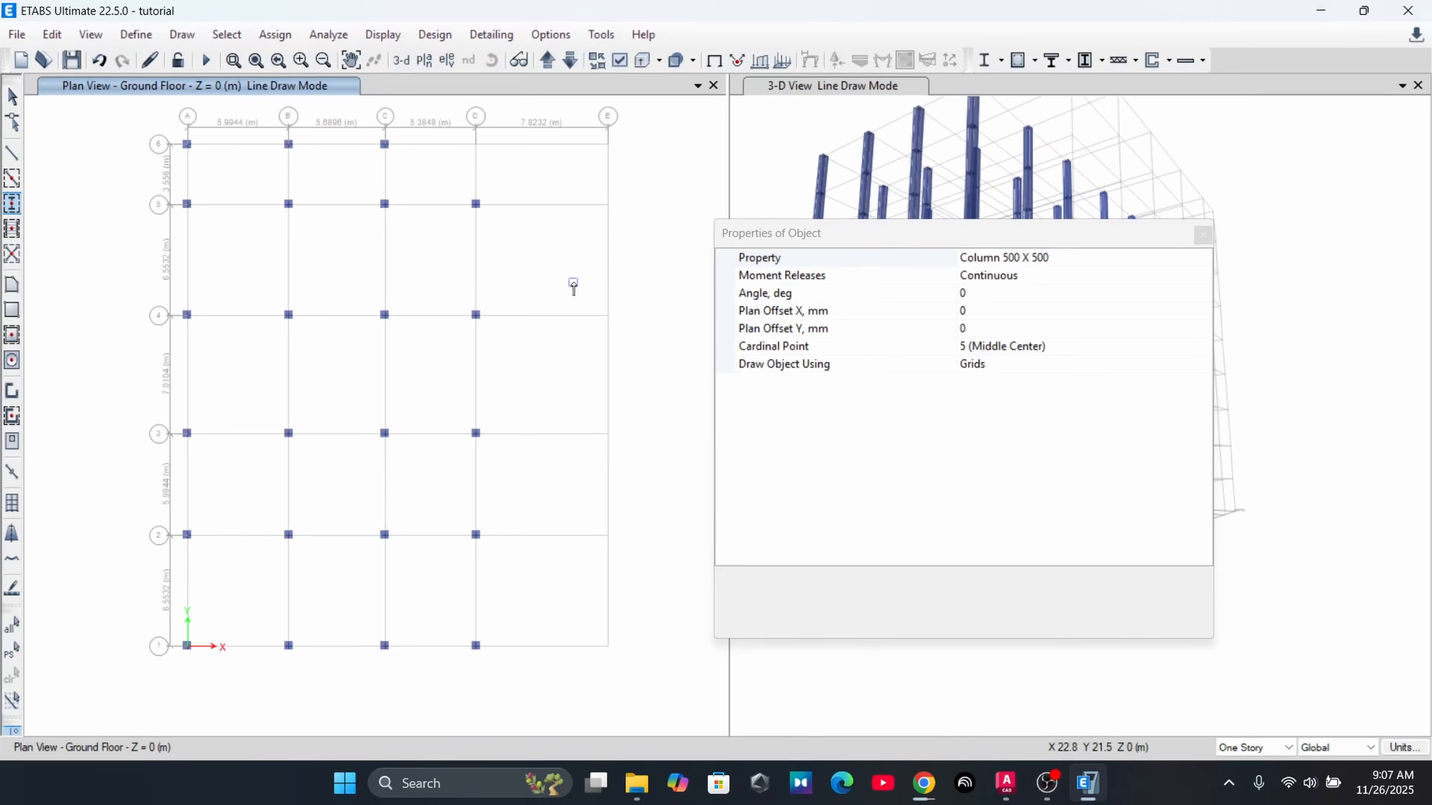
pyautogui.moveTo(573, 286); pyautogui.dragTo(642, 564)
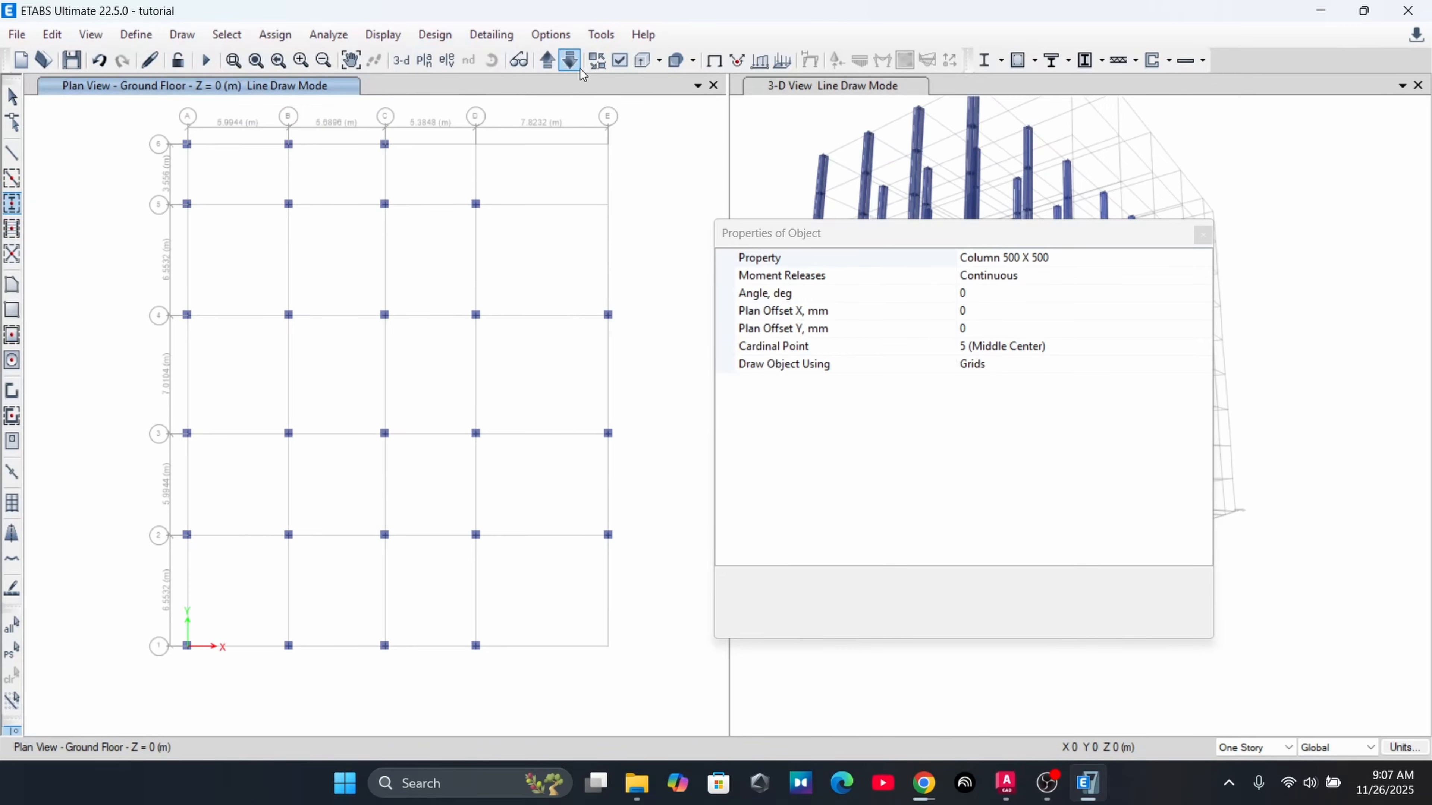
pyautogui.moveTo(574, 275); pyautogui.dragTo(650, 566)
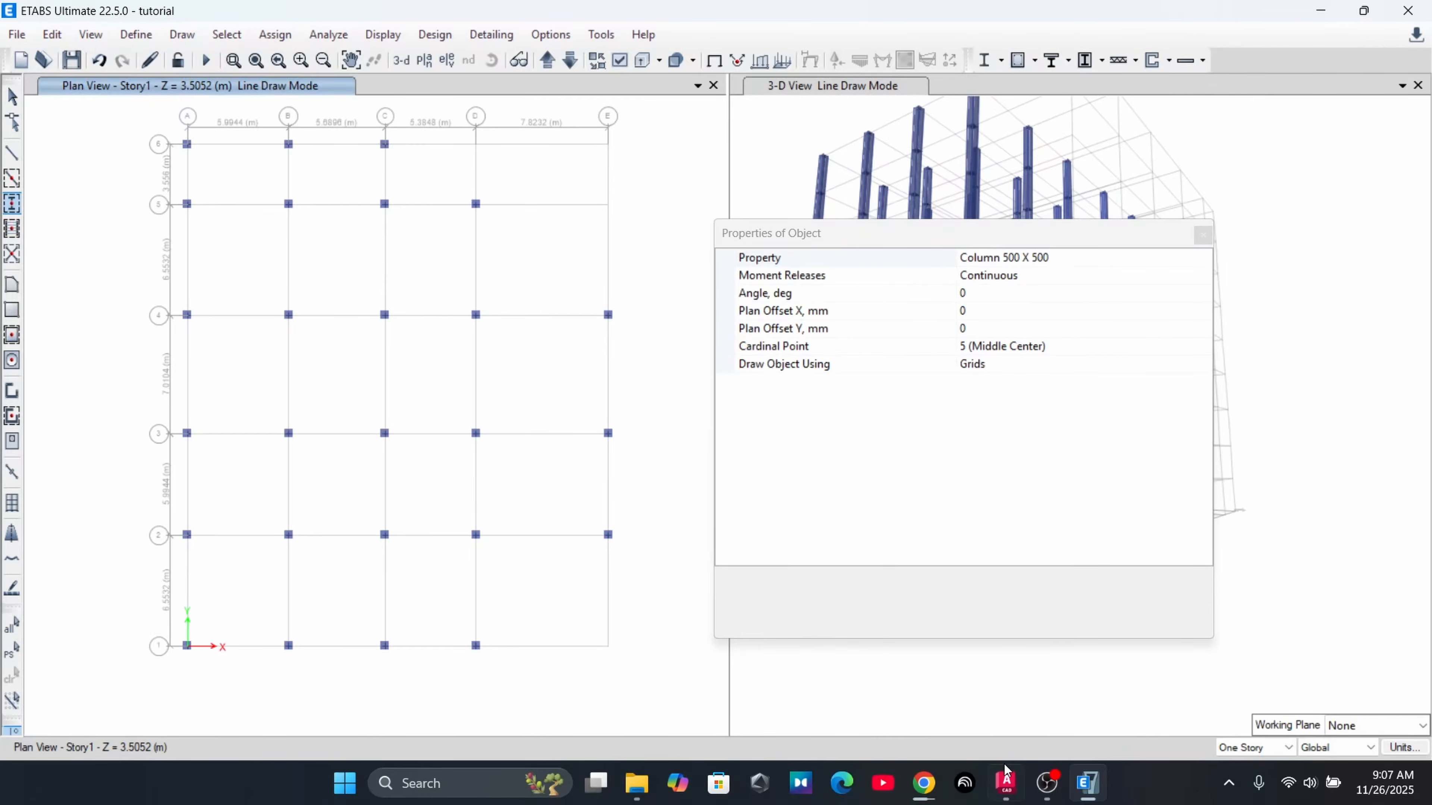
# Switch to AutoCAD and examine the staircase cover beam layout for the grid intersections that carry columns
pyautogui.click(1007, 781)
pyautogui.scroll(-10, 937, 466)
pyautogui.moveTo(924, 467); pyautogui.dragTo(588, 417, button='middle')
pyautogui.scroll(6, 776, 406)
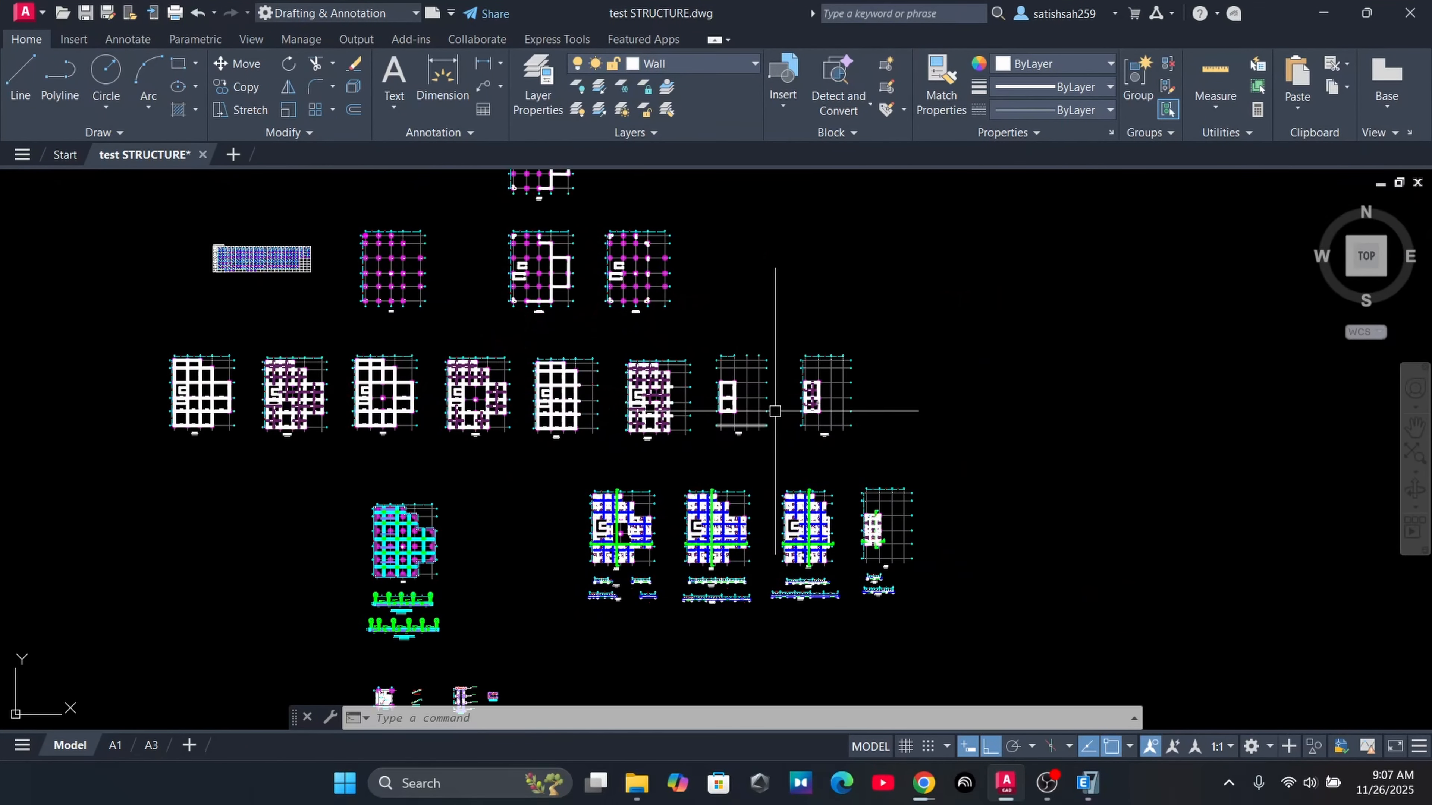
pyautogui.moveTo(911, 384); pyautogui.dragTo(576, 400, button='middle')
pyautogui.scroll(2, 624, 206)
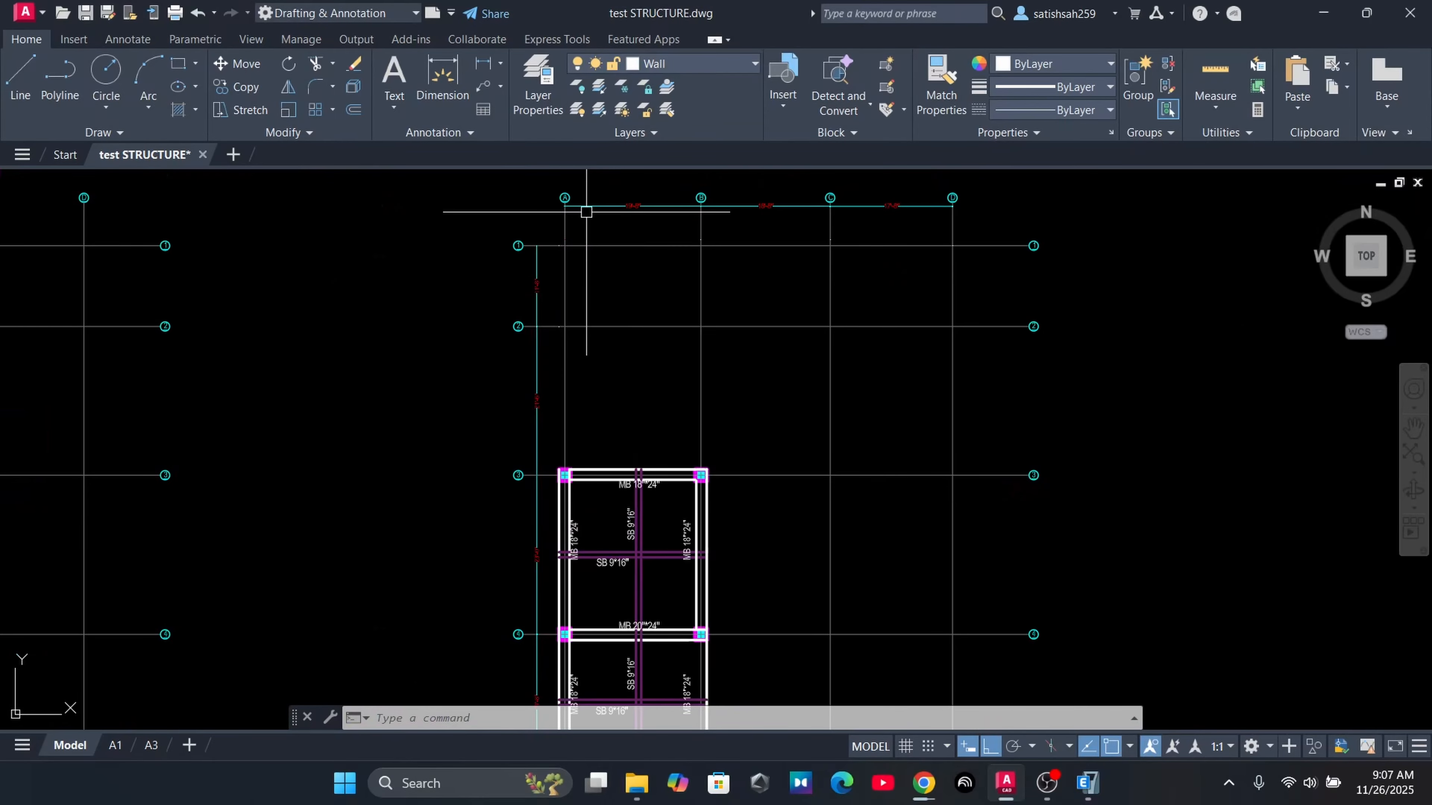
pyautogui.moveTo(608, 507); pyautogui.dragTo(589, 260, button='middle')
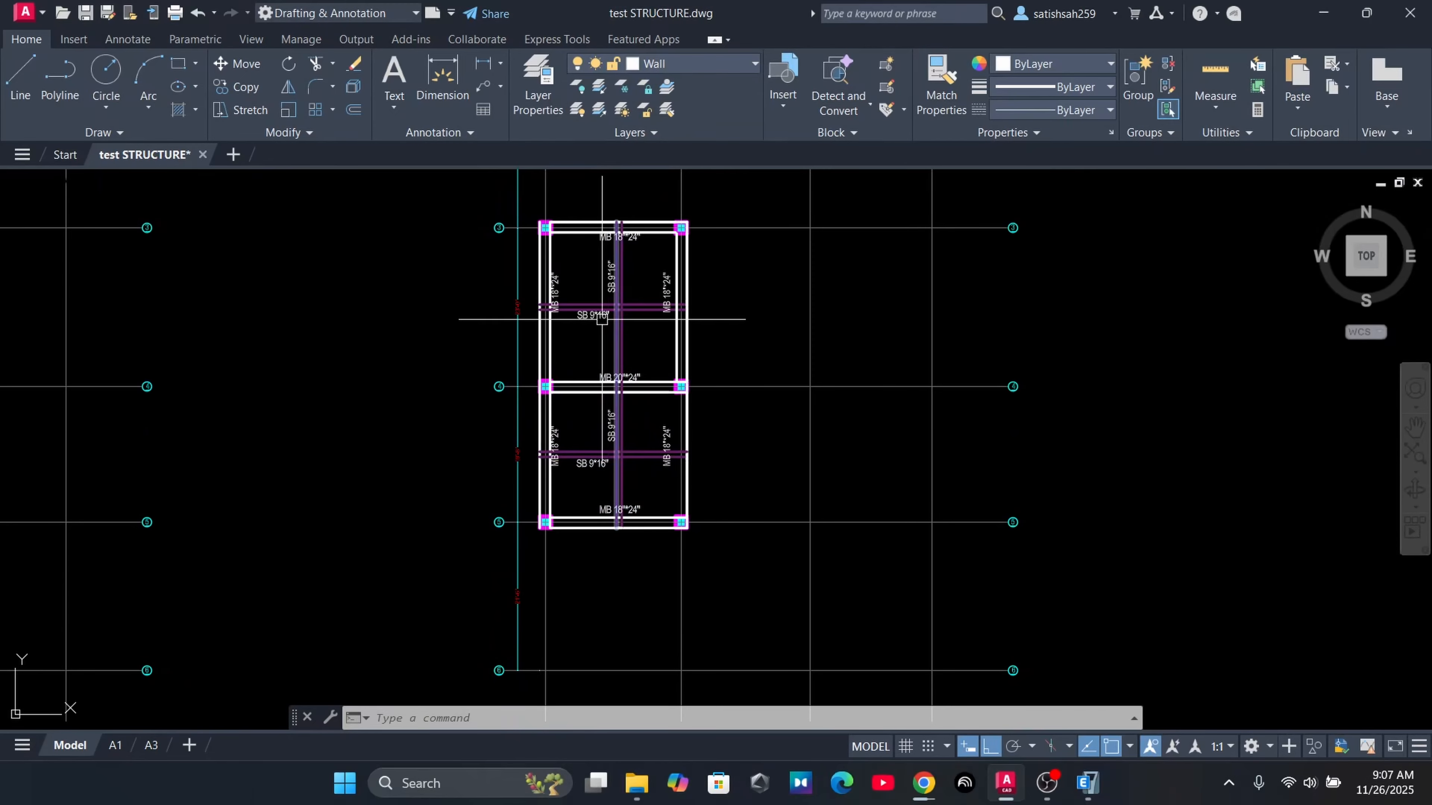
# Return to ETABS and delete the columns along grids 5 and 6 on the Staircase Cover plan
pyautogui.click(1335, 9)
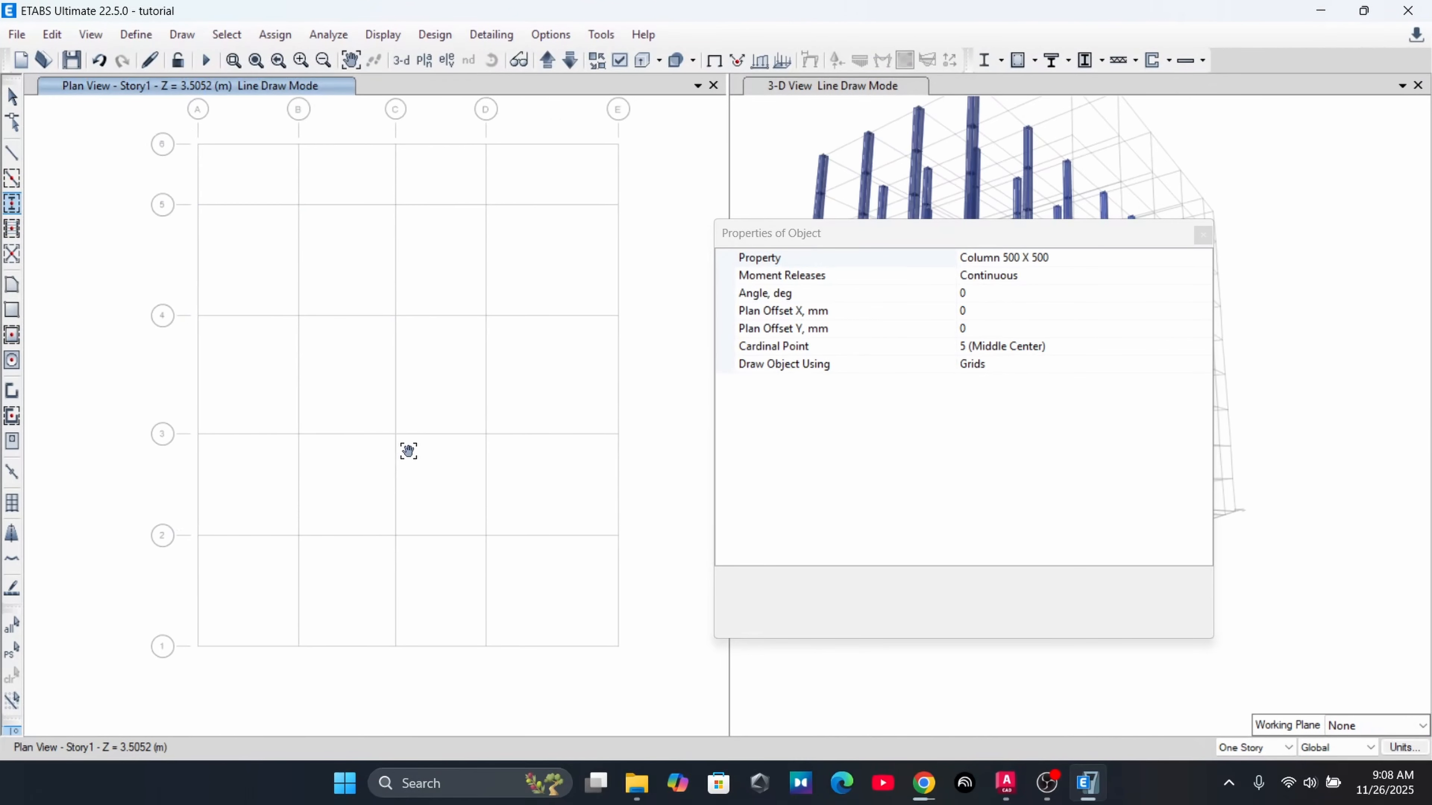
pyautogui.click(548, 60)
pyautogui.click(547, 60)
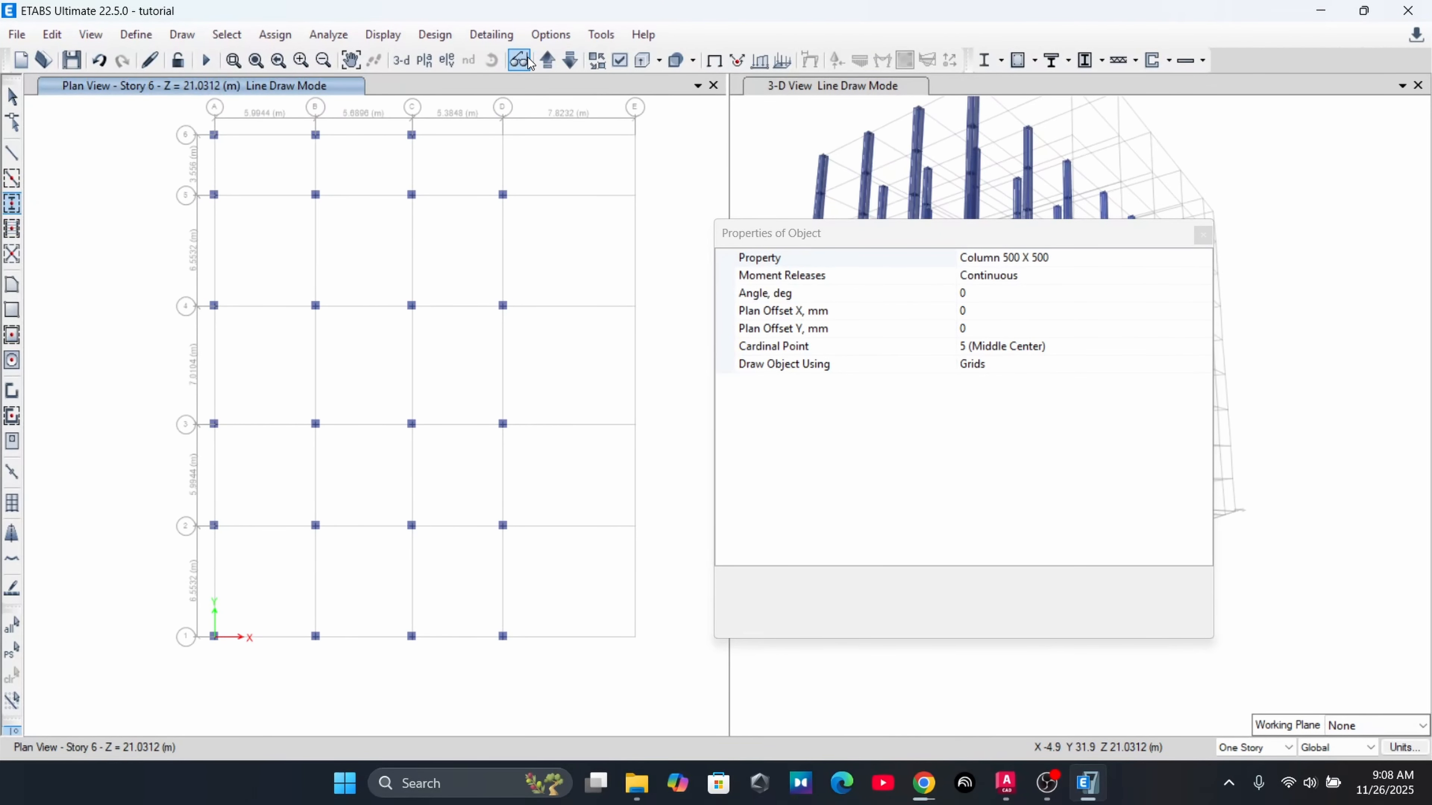
pyautogui.click(547, 61)
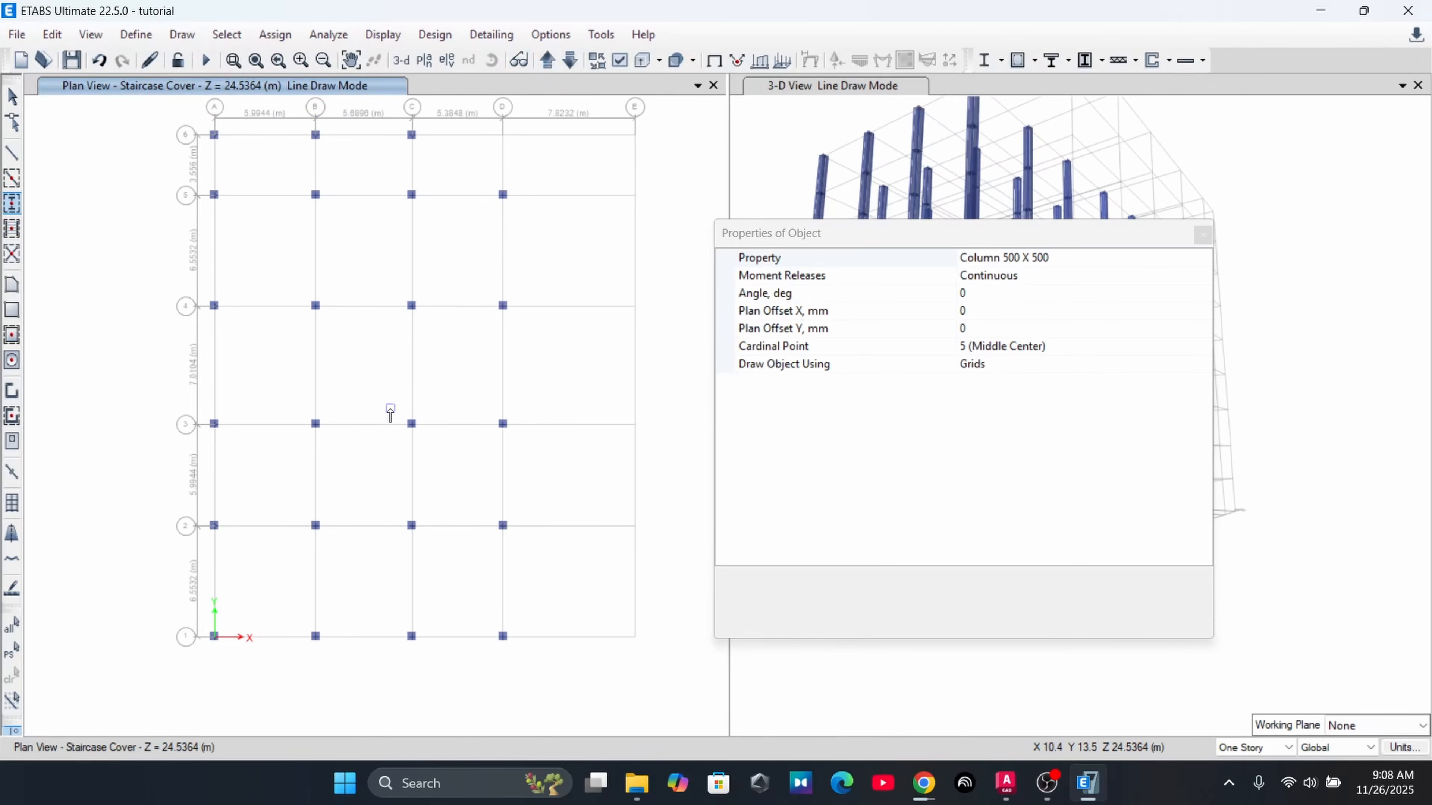
pyautogui.moveTo(390, 415); pyautogui.dragTo(444, 456, button='middle')
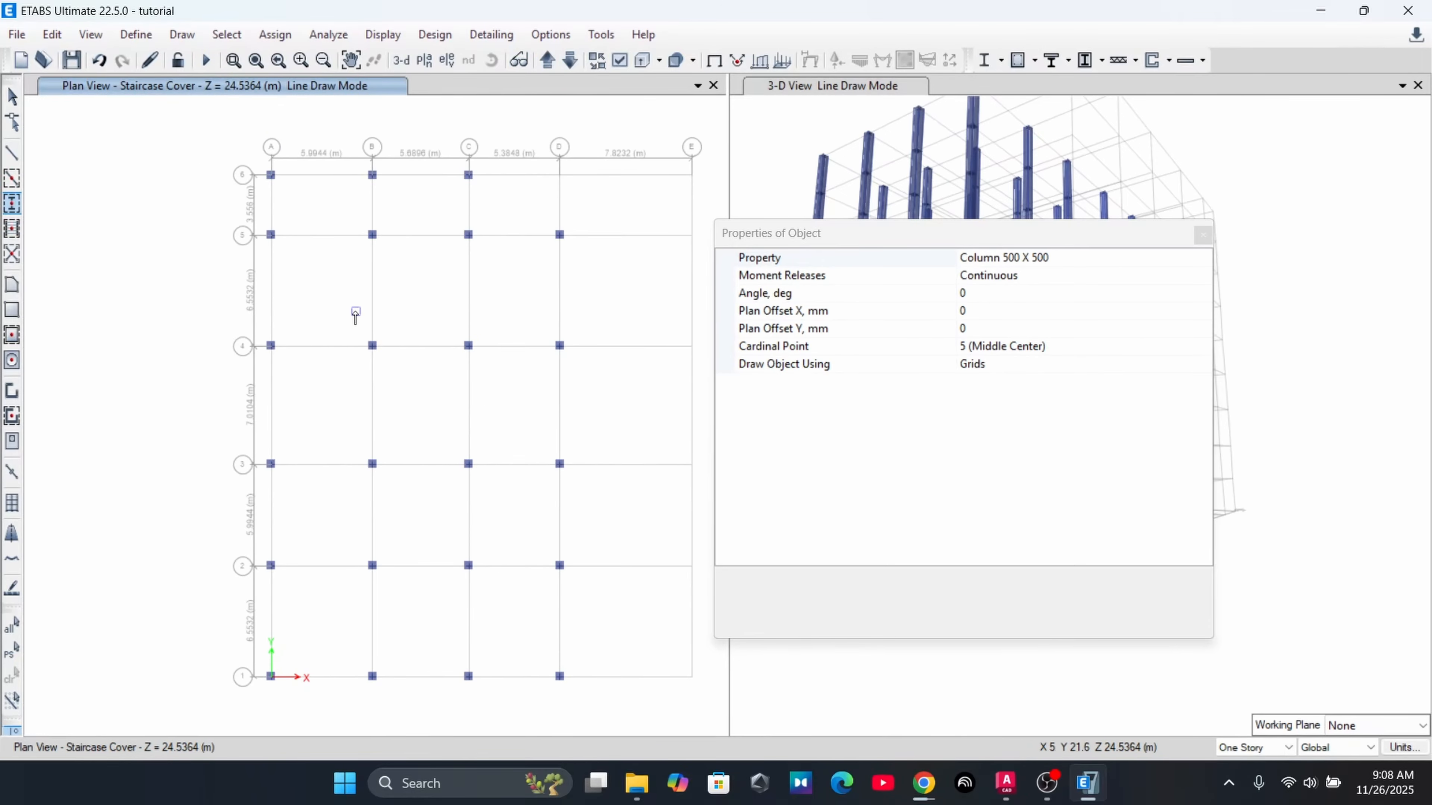
pyautogui.press('Escape')
pyautogui.moveTo(220, 180); pyautogui.dragTo(612, 295)
pyautogui.press('Delete')
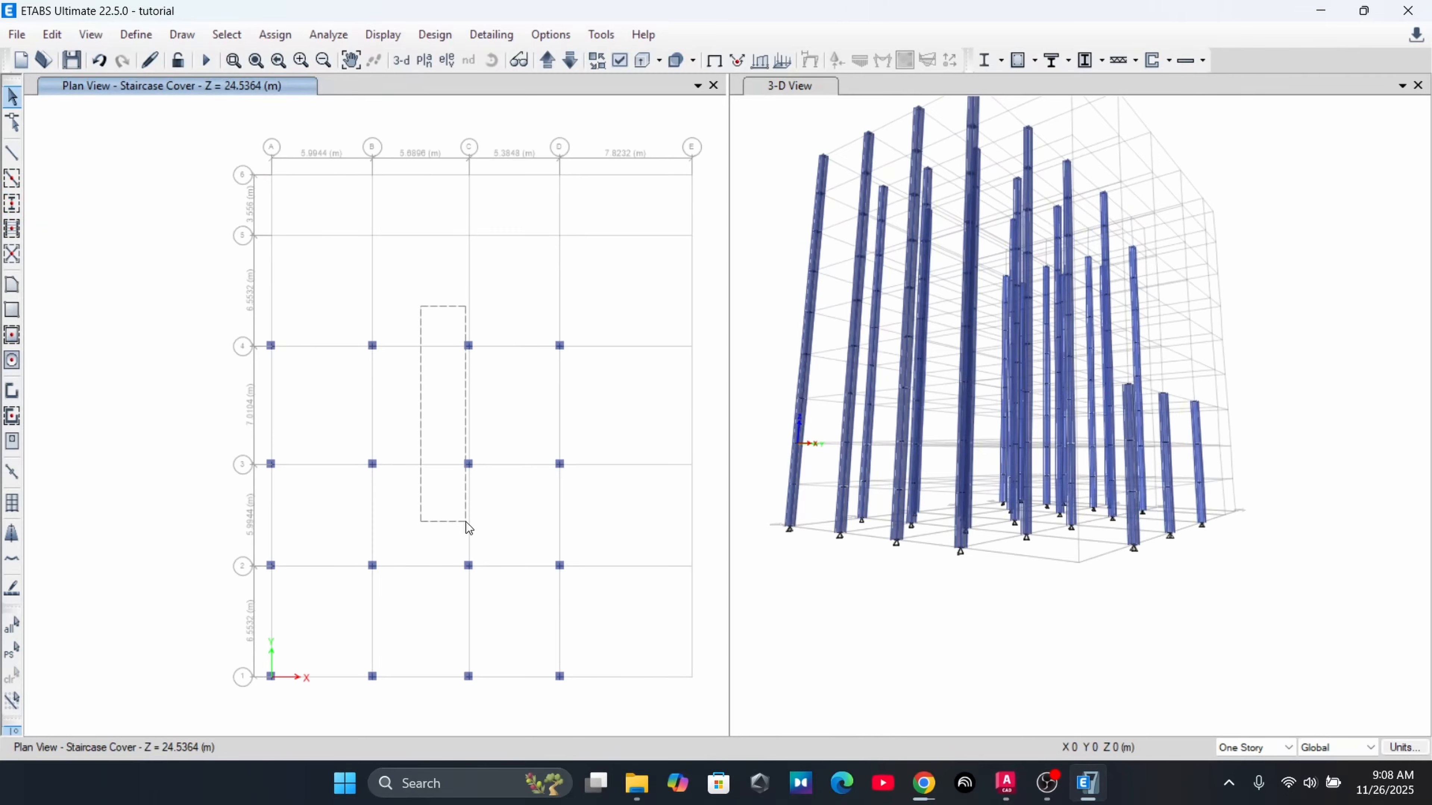
# Delete the remaining Staircase Cover columns on grids C, D and 1, keeping those at A–B on grids 2–4
pyautogui.moveTo(465, 522); pyautogui.dragTo(610, 739)
pyautogui.press('Delete')
pyautogui.moveTo(252, 640); pyautogui.dragTo(227, 637)
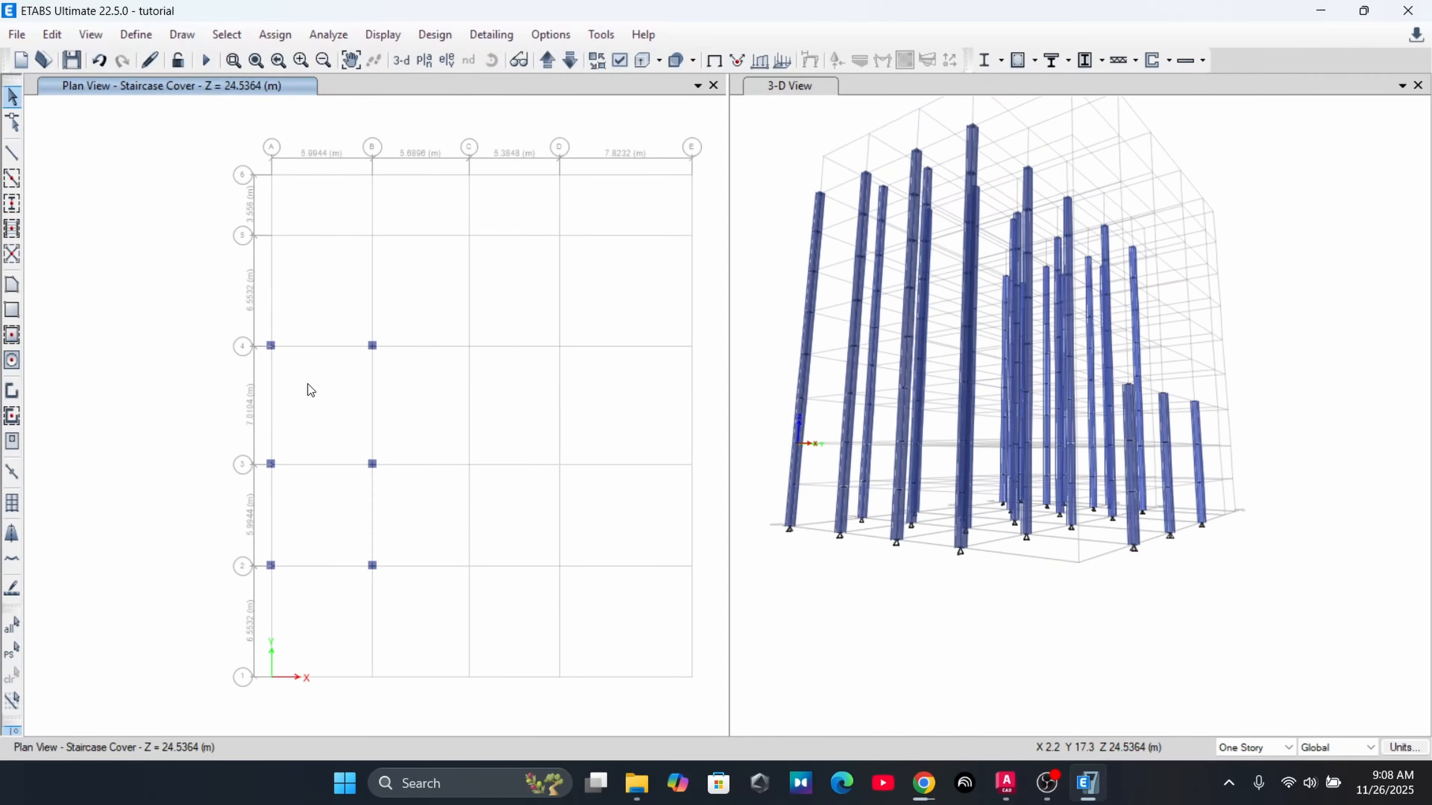
# Step through the lower story plans to check the column layout on each floor
pyautogui.moveTo(511, 477); pyautogui.dragTo(430, 472, button='middle')
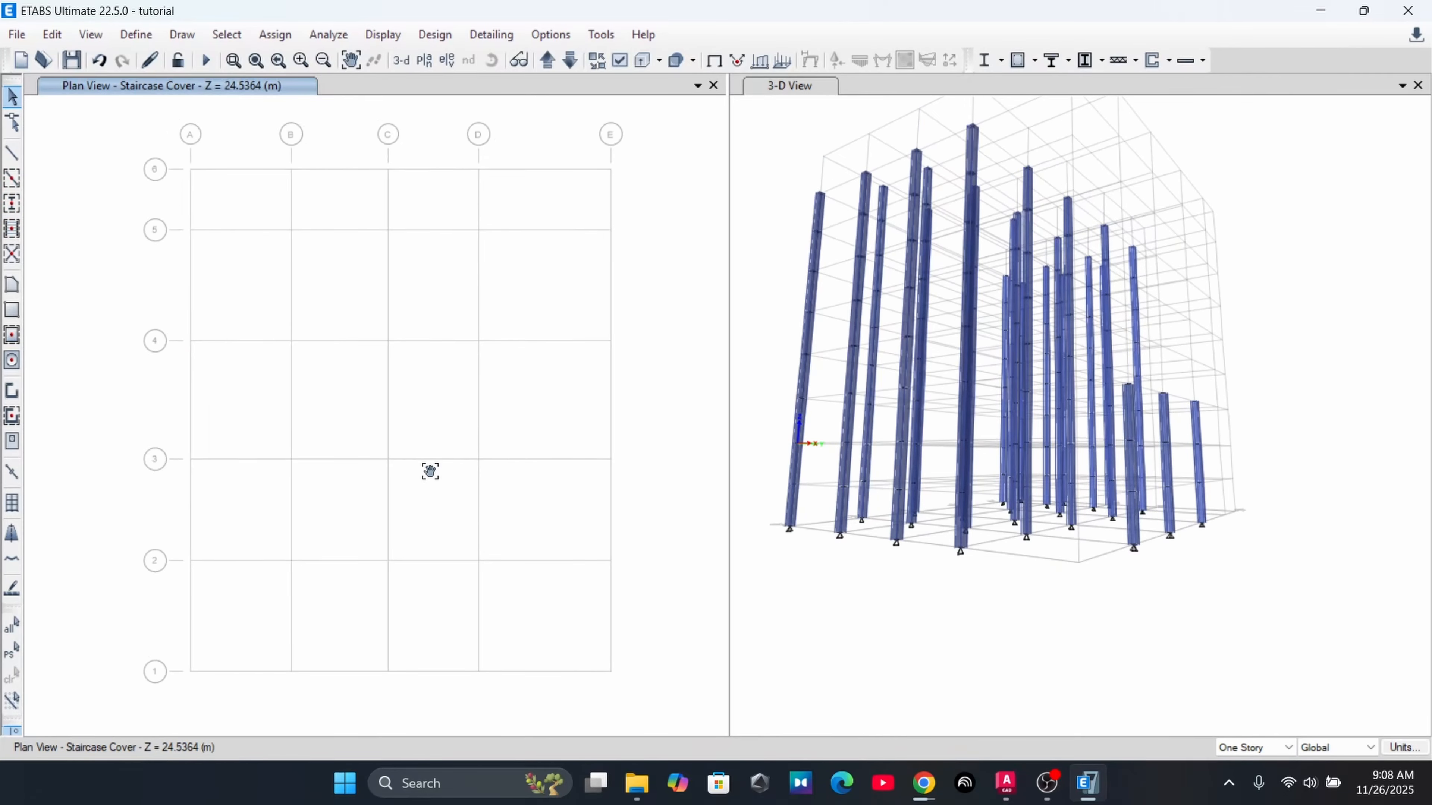
pyautogui.click(542, 63)
pyautogui.click(542, 63)
pyautogui.click(542, 63)
pyautogui.click(542, 63)
pyautogui.click(542, 63)
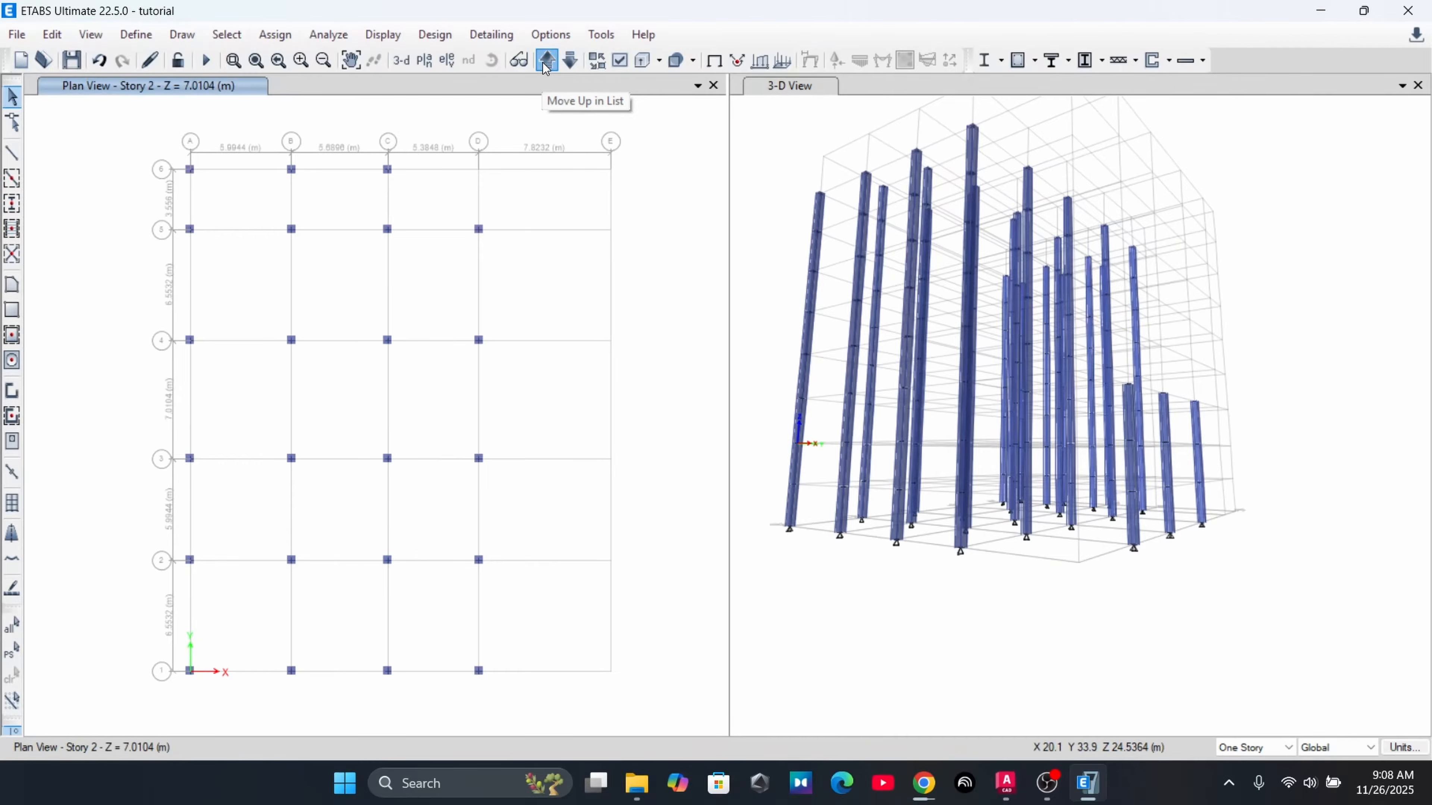
pyautogui.click(569, 68)
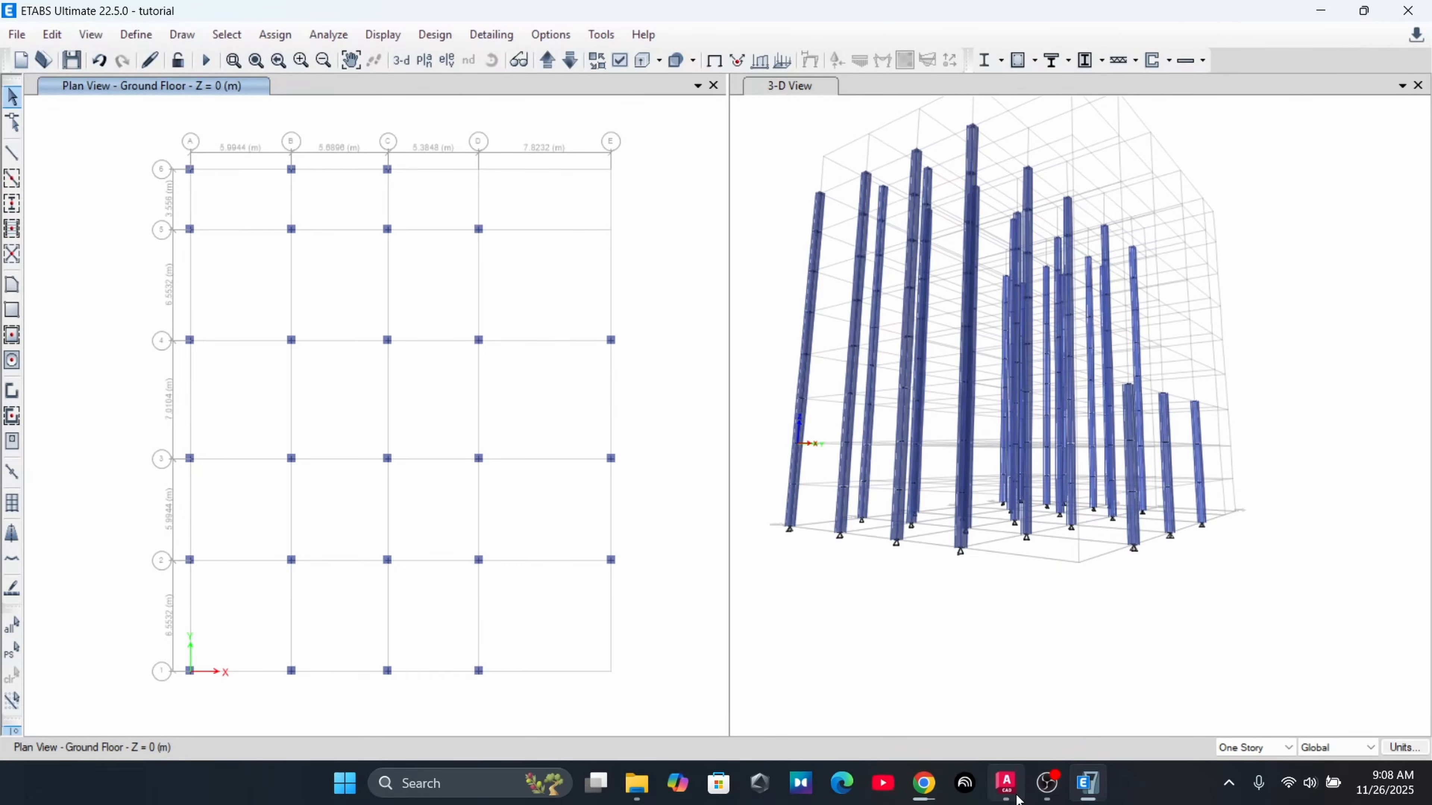
# Switch to AutoCAD and examine the First Floor Main Beam Layout for its columns and main beams
pyautogui.click(1006, 782)
pyautogui.moveTo(216, 513); pyautogui.dragTo(717, 423, button='middle')
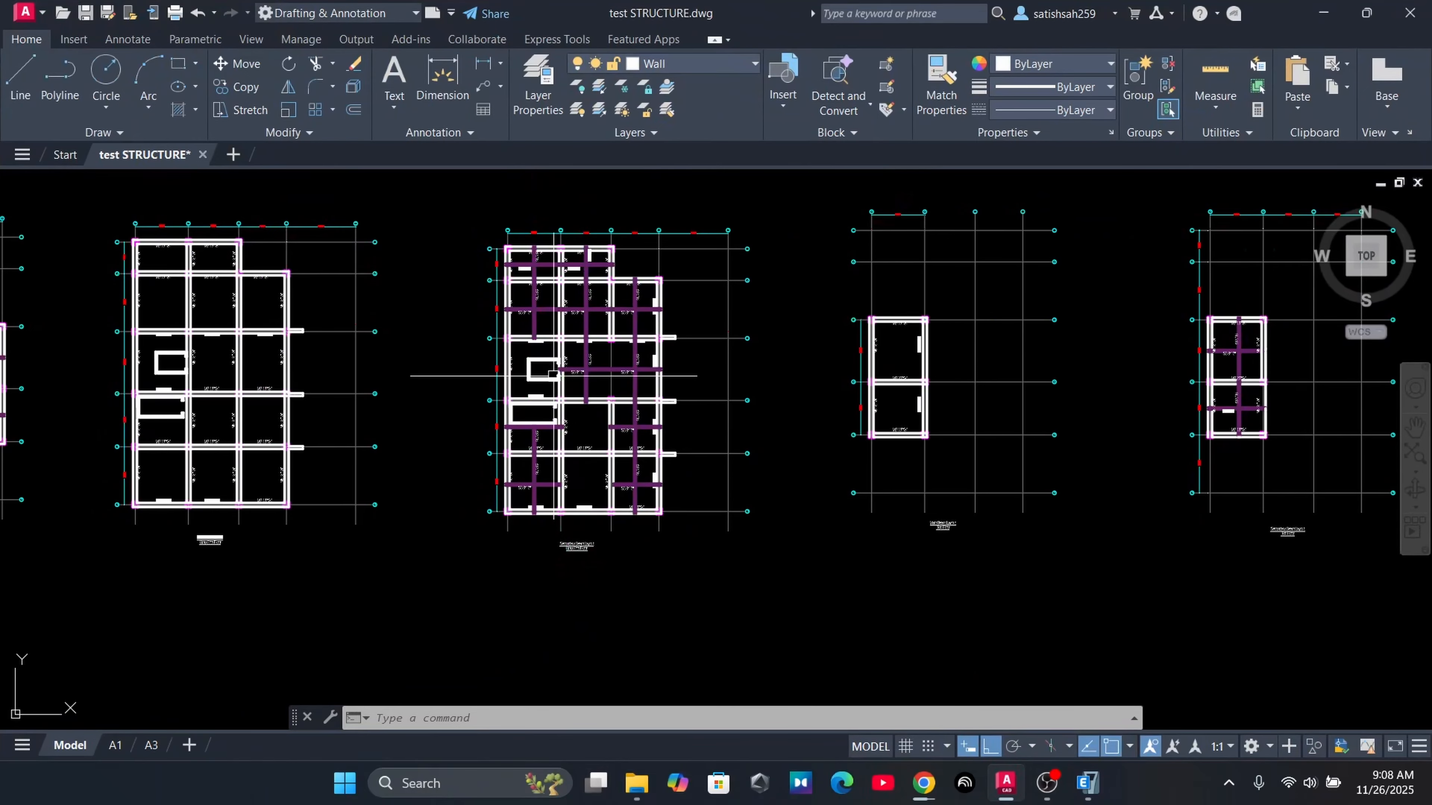
pyautogui.moveTo(42, 420); pyautogui.dragTo(527, 416, button='middle')
pyautogui.moveTo(316, 415); pyautogui.dragTo(611, 415, button='middle')
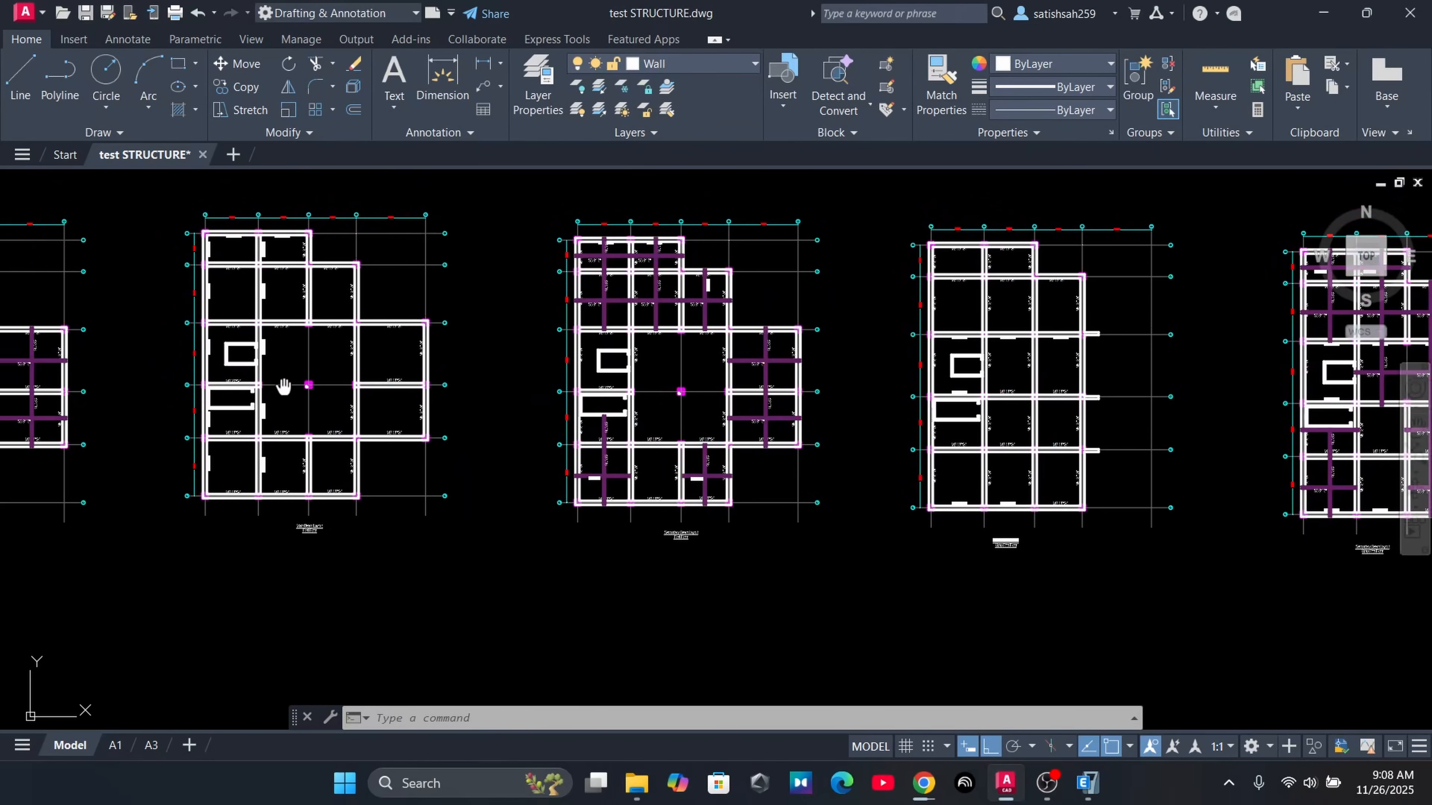
pyautogui.moveTo(287, 383); pyautogui.dragTo(479, 390, button='middle')
pyautogui.scroll(5, 522, 551)
pyautogui.moveTo(522, 551); pyautogui.dragTo(581, 397, button='middle')
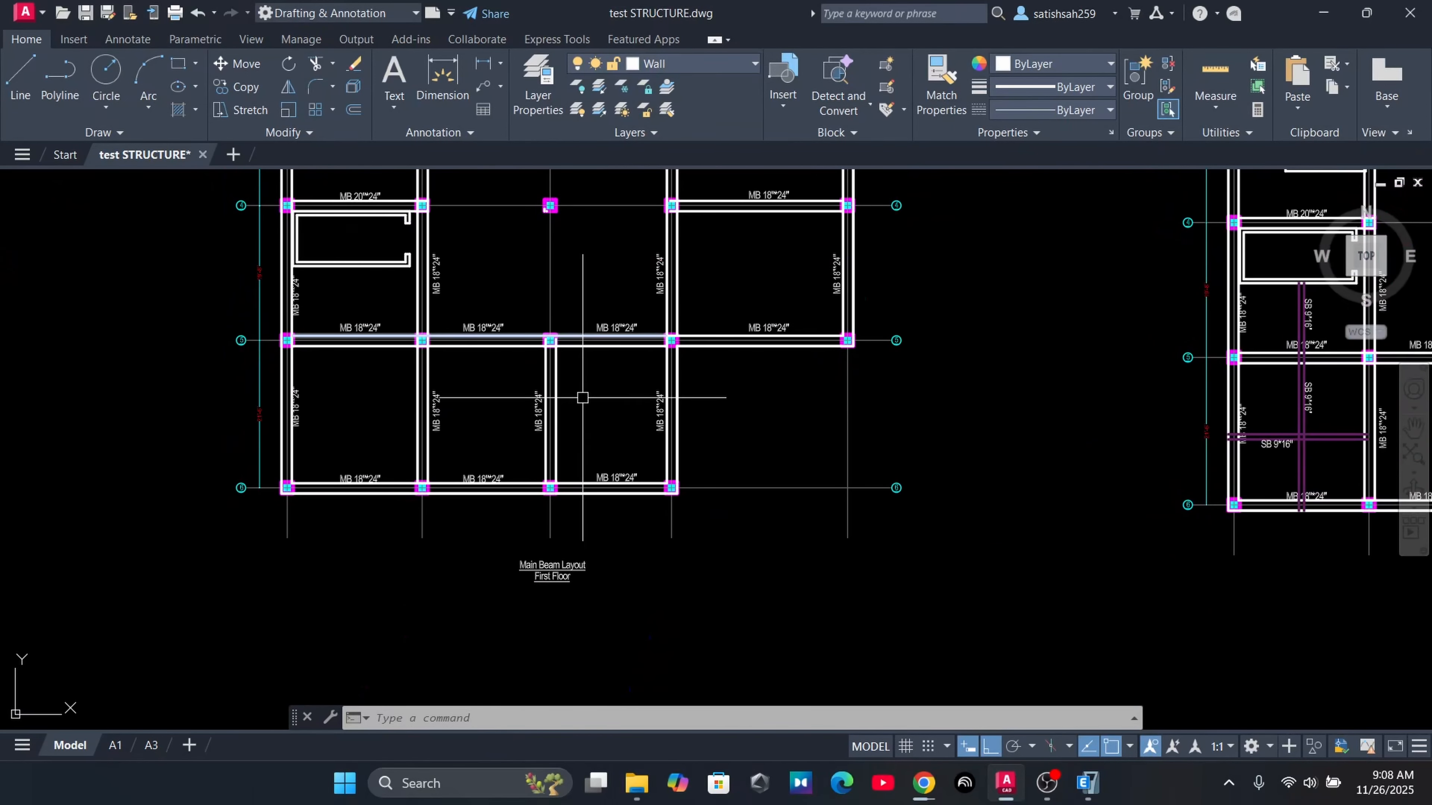
pyautogui.scroll(-3, 555, 581)
pyautogui.scroll(5, 555, 583)
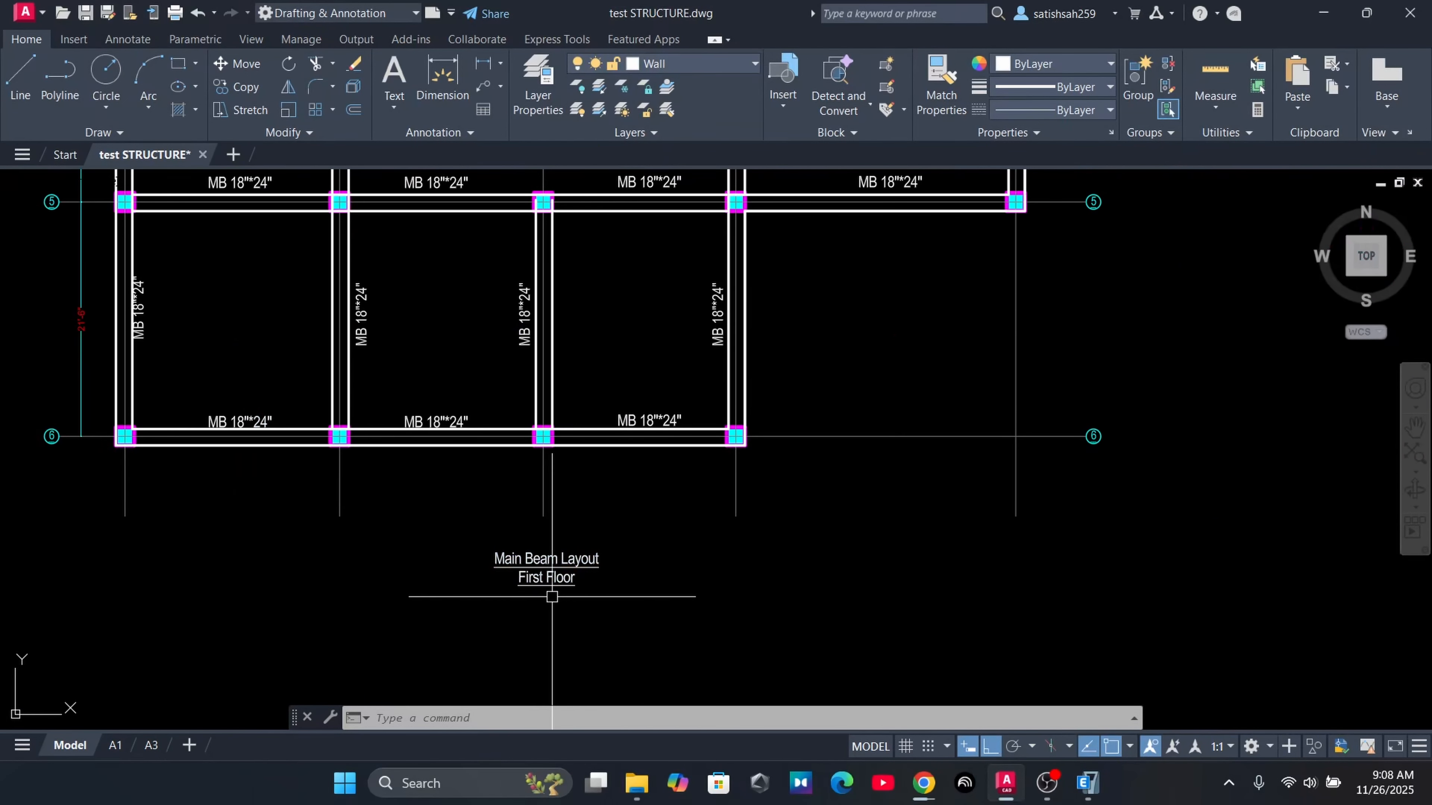
pyautogui.scroll(-2, 554, 598)
pyautogui.moveTo(616, 310); pyautogui.dragTo(609, 550, button='middle')
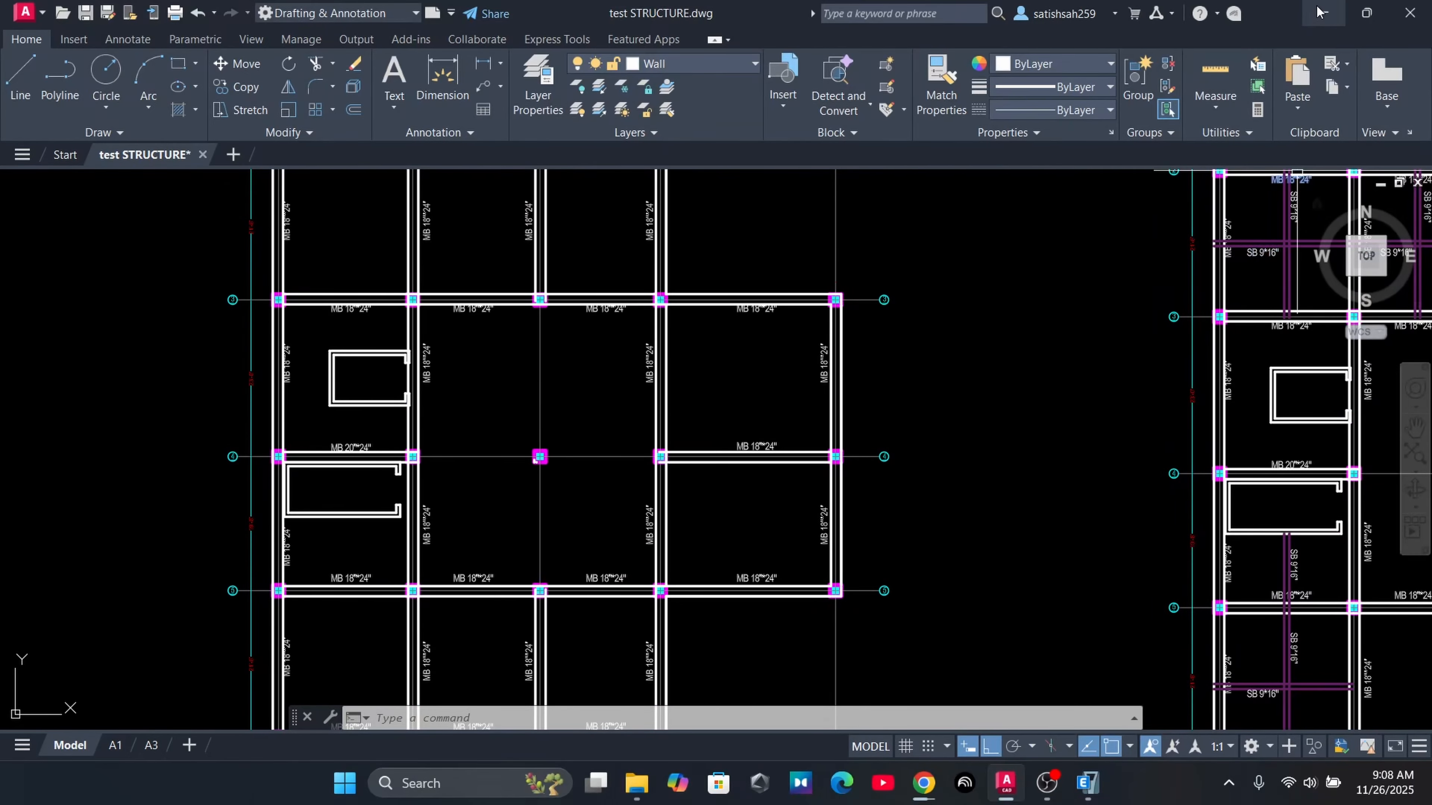
# Return to ETABS, start Quick Draw Beams/Columns on the 2nd Basement plan with line type Frame, and open the section property choices
pyautogui.click(1323, 12)
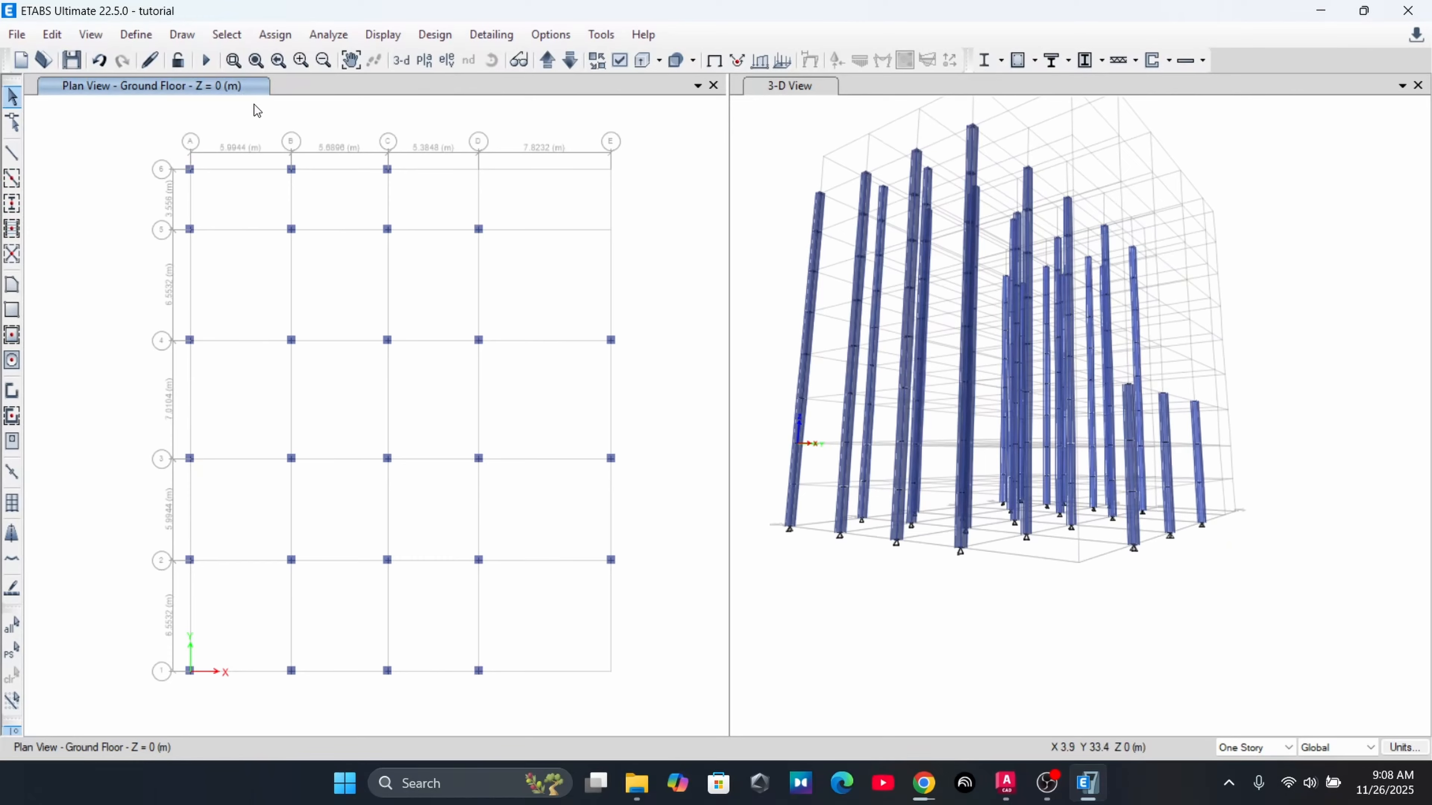
pyautogui.click(563, 65)
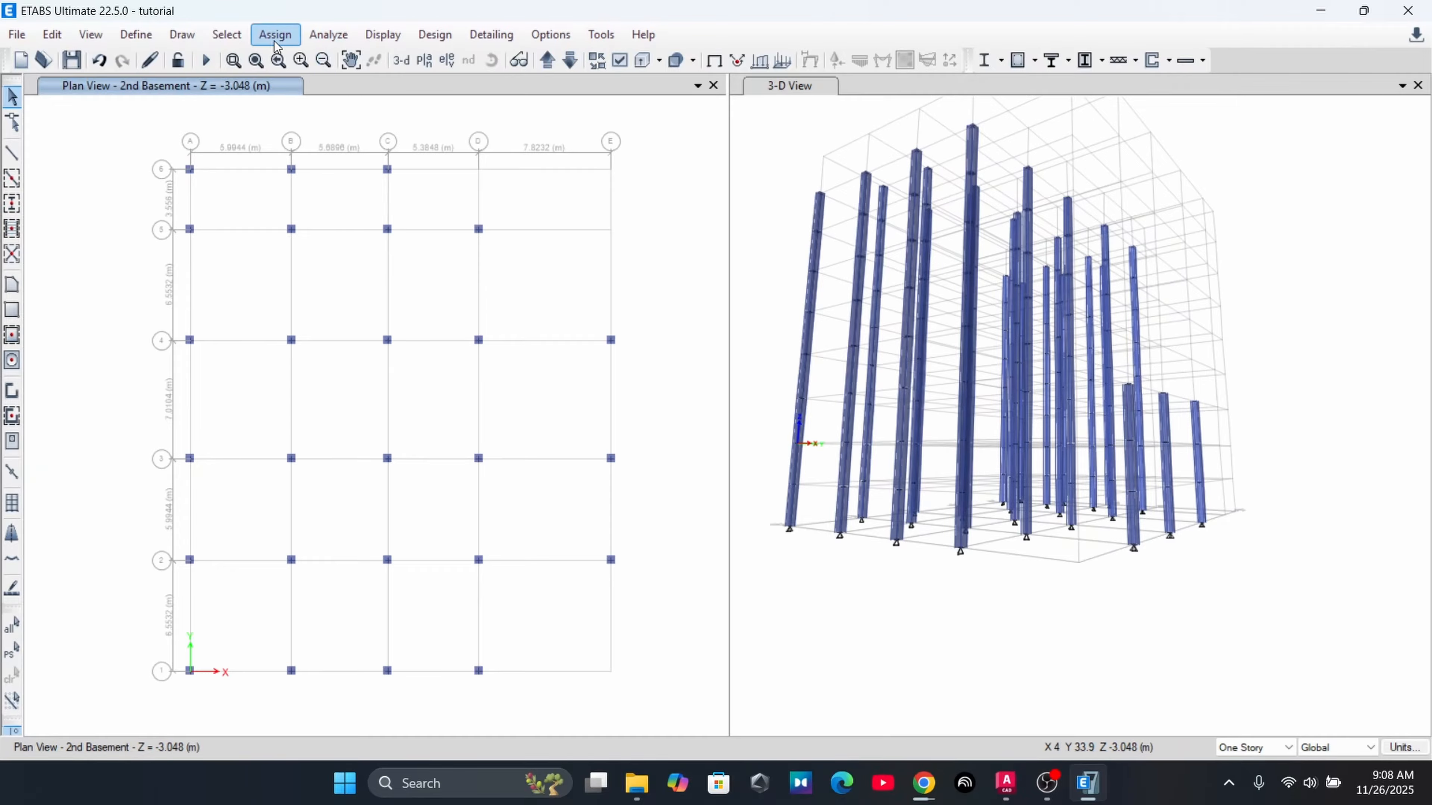
pyautogui.click(183, 34)
pyautogui.moveTo(271, 134)
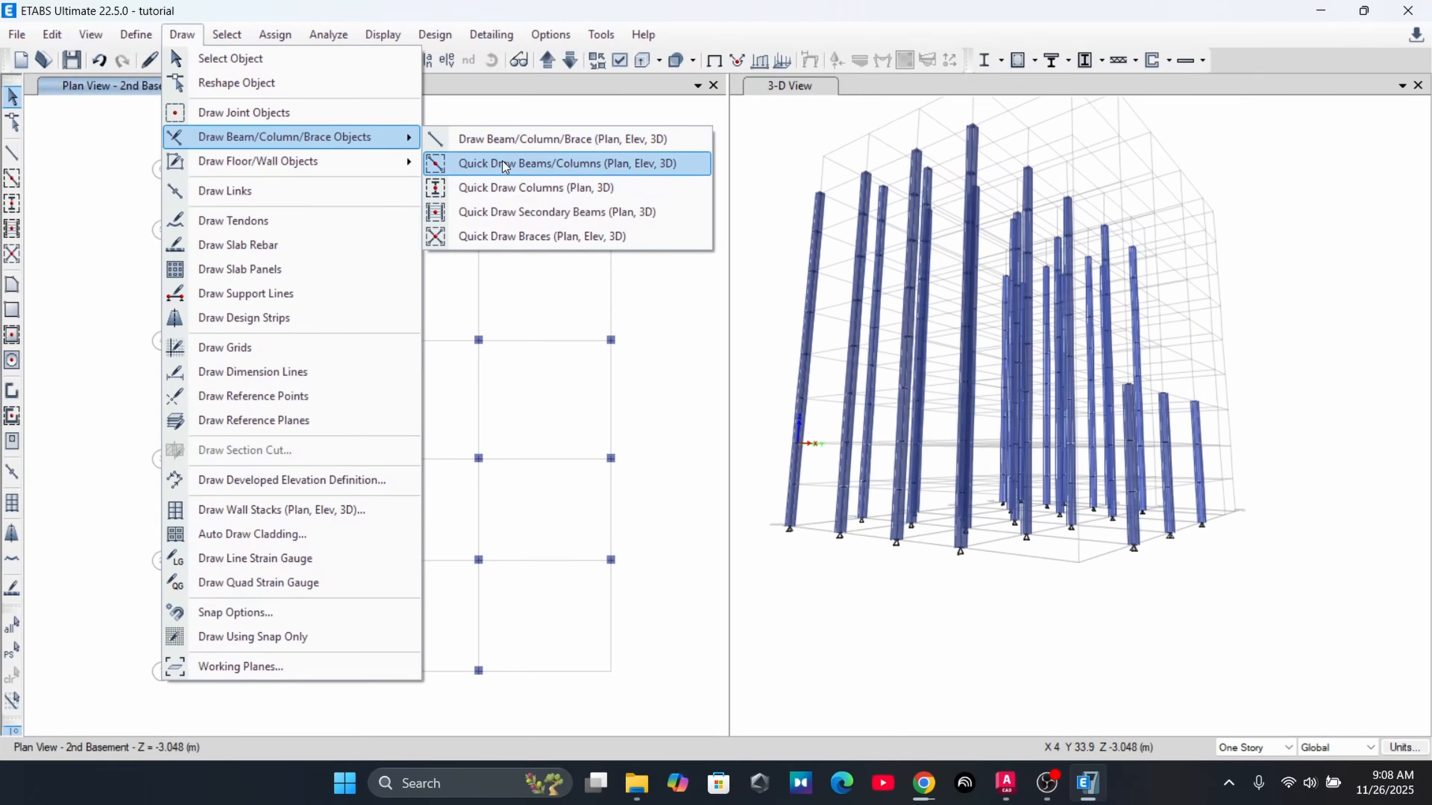
pyautogui.click(11, 185)
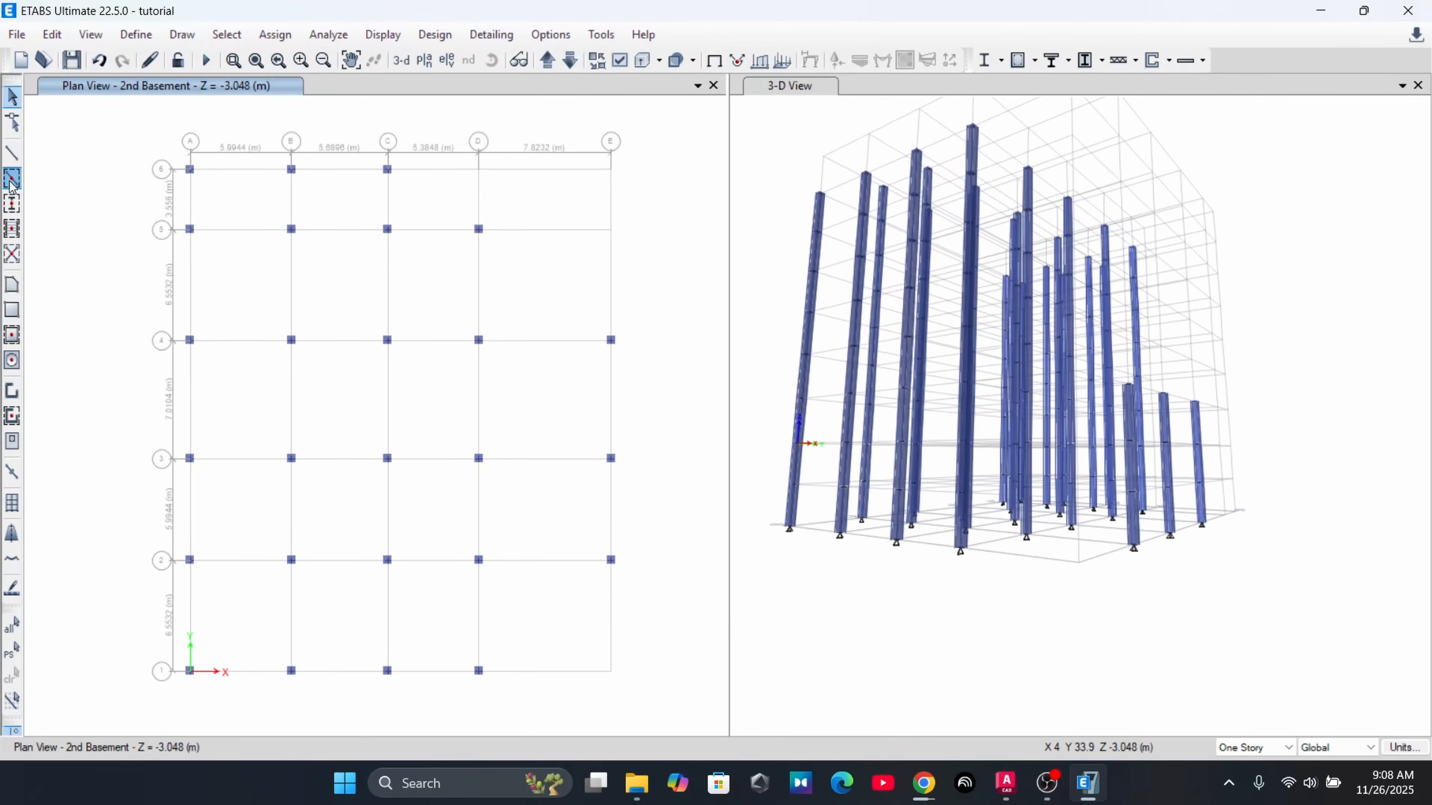
pyautogui.click(11, 181)
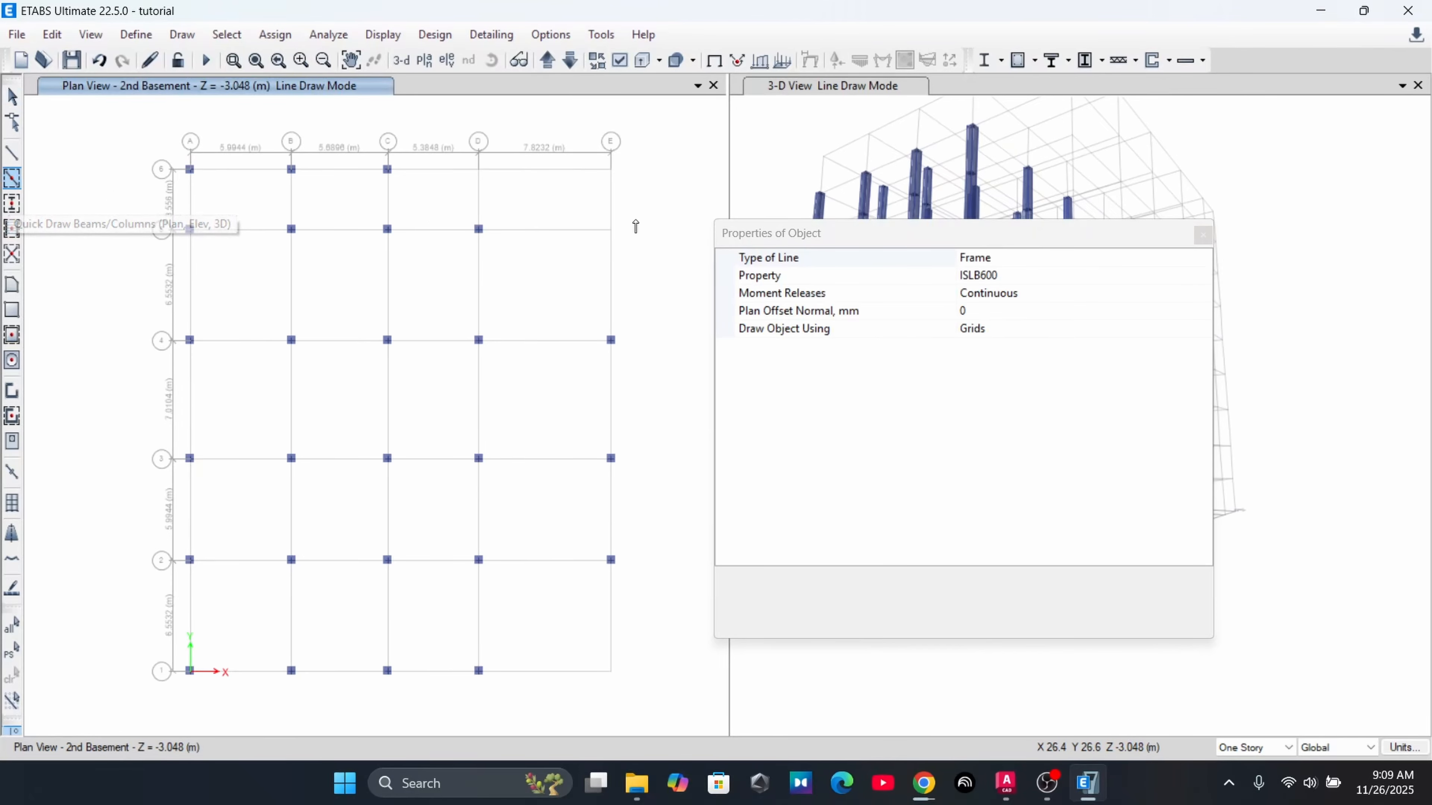
pyautogui.click(1015, 260)
pyautogui.click(1204, 257)
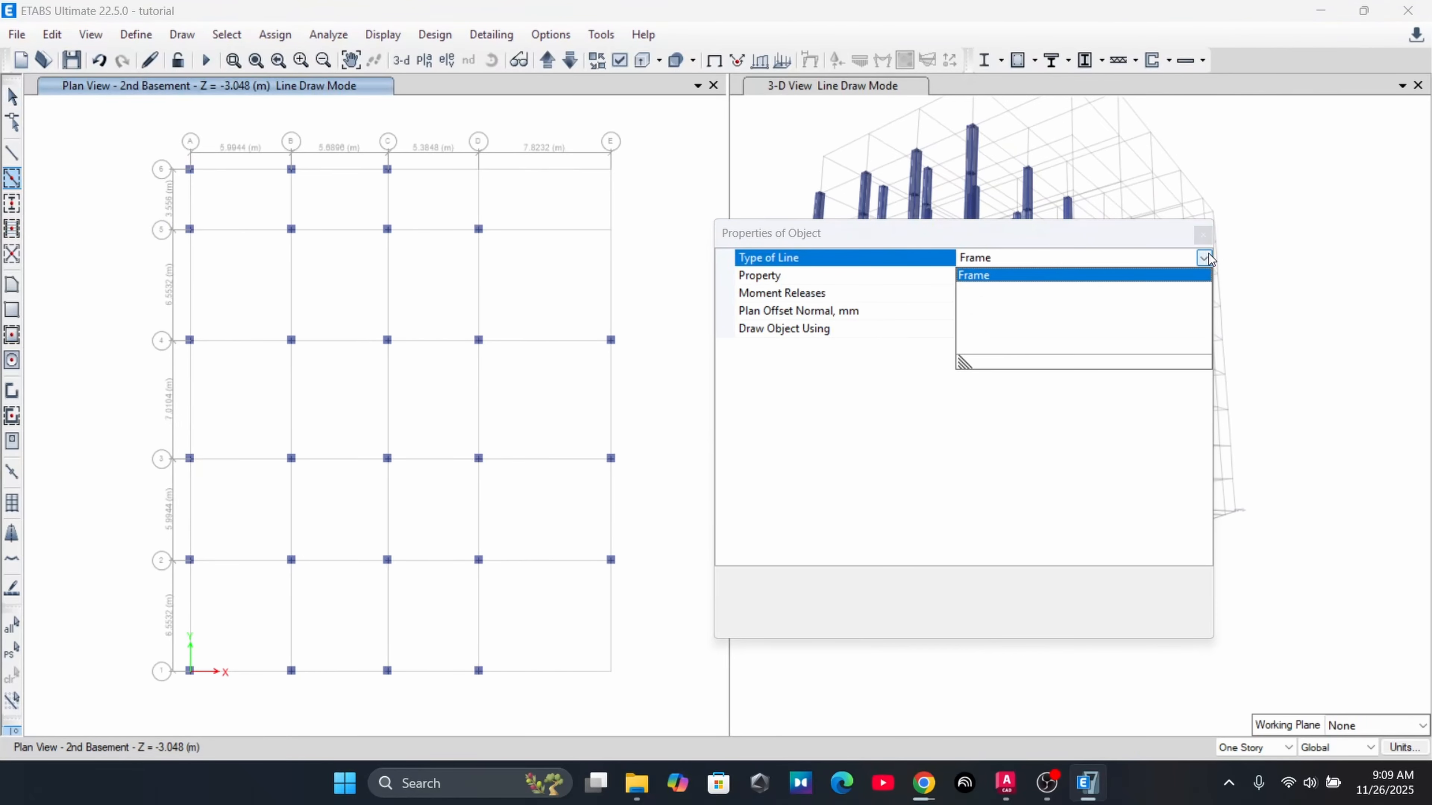
pyautogui.click(1014, 275)
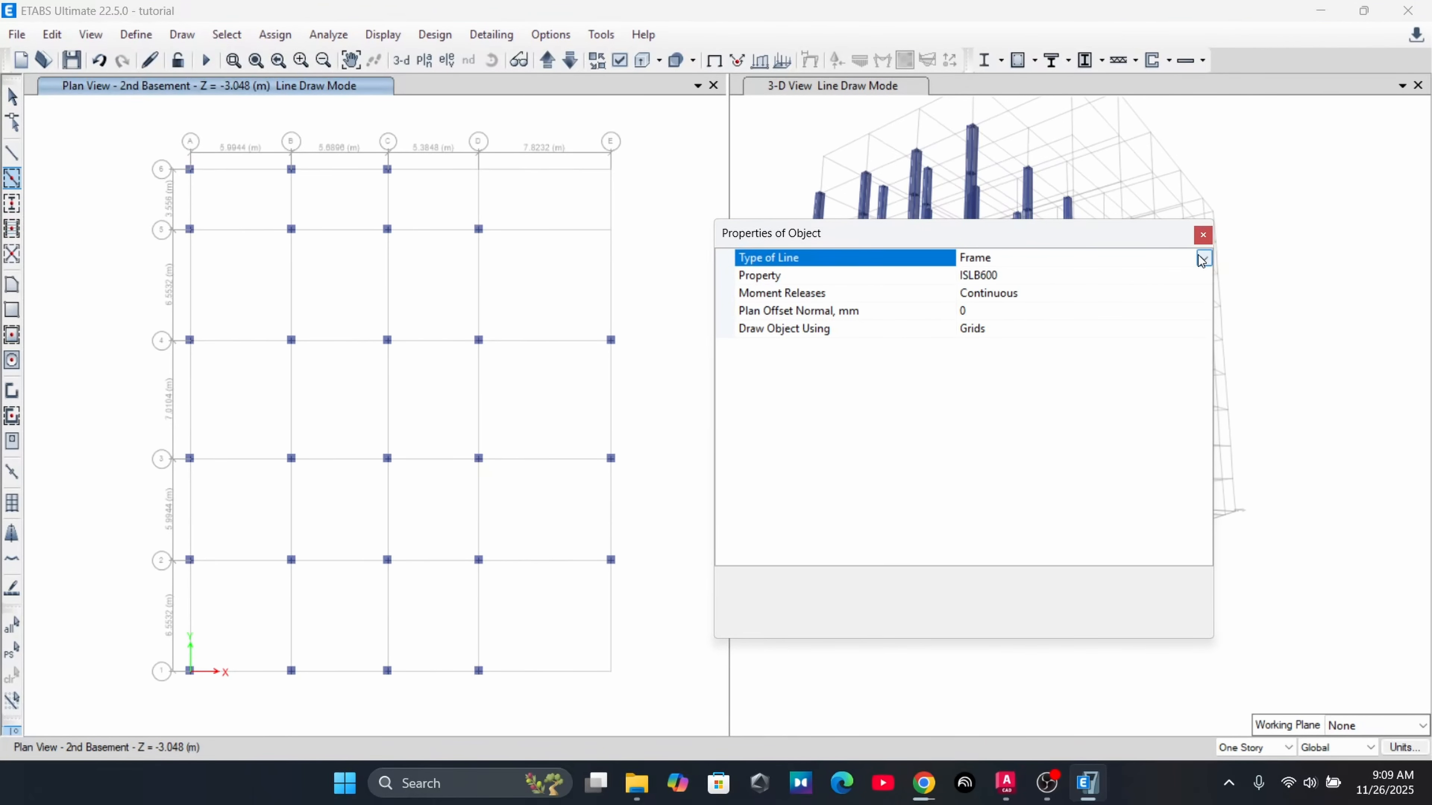
pyautogui.click(1025, 280)
pyautogui.click(1204, 276)
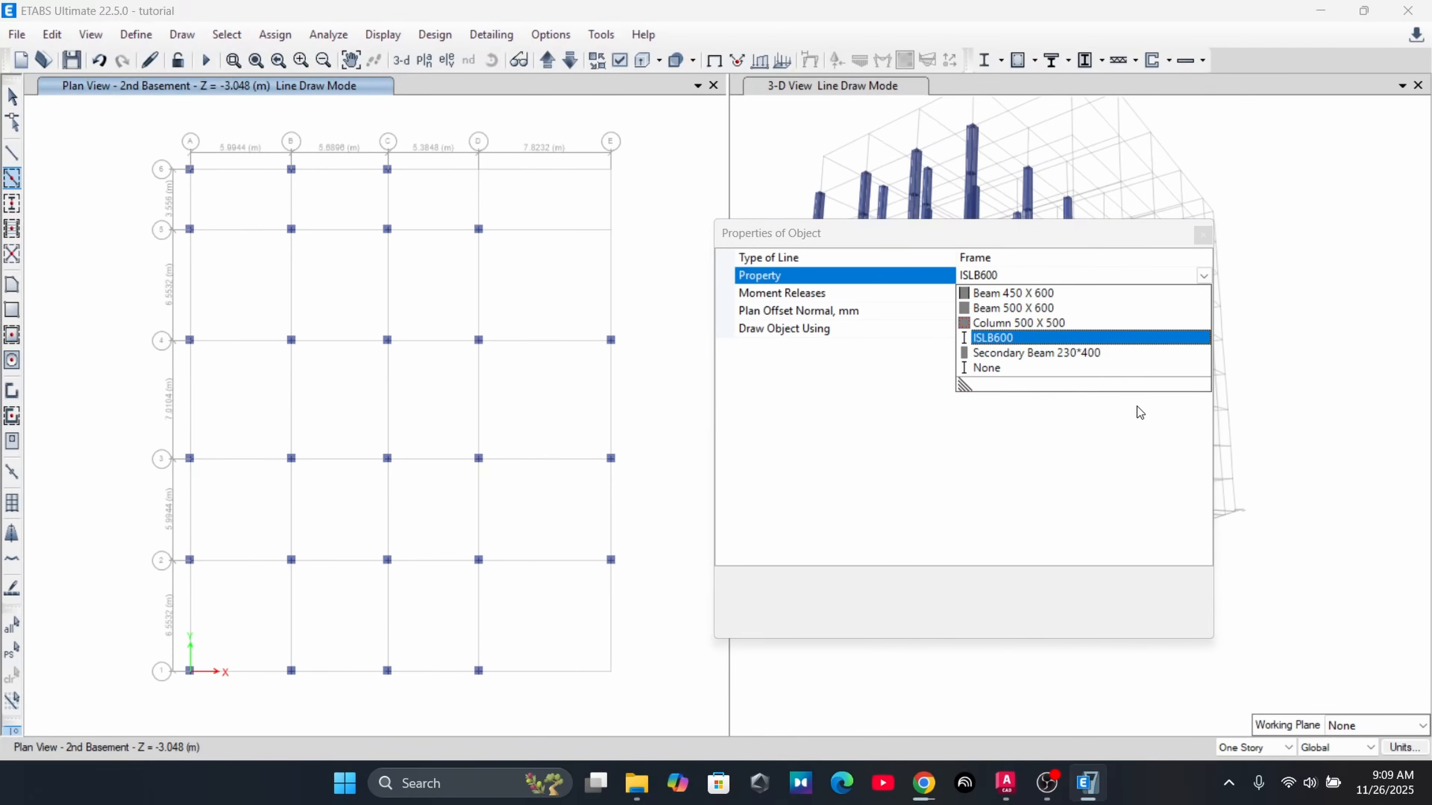
# Switch to AutoCAD and examine the main beam size labels around the central bays of the First Floor layout
pyautogui.click(1007, 783)
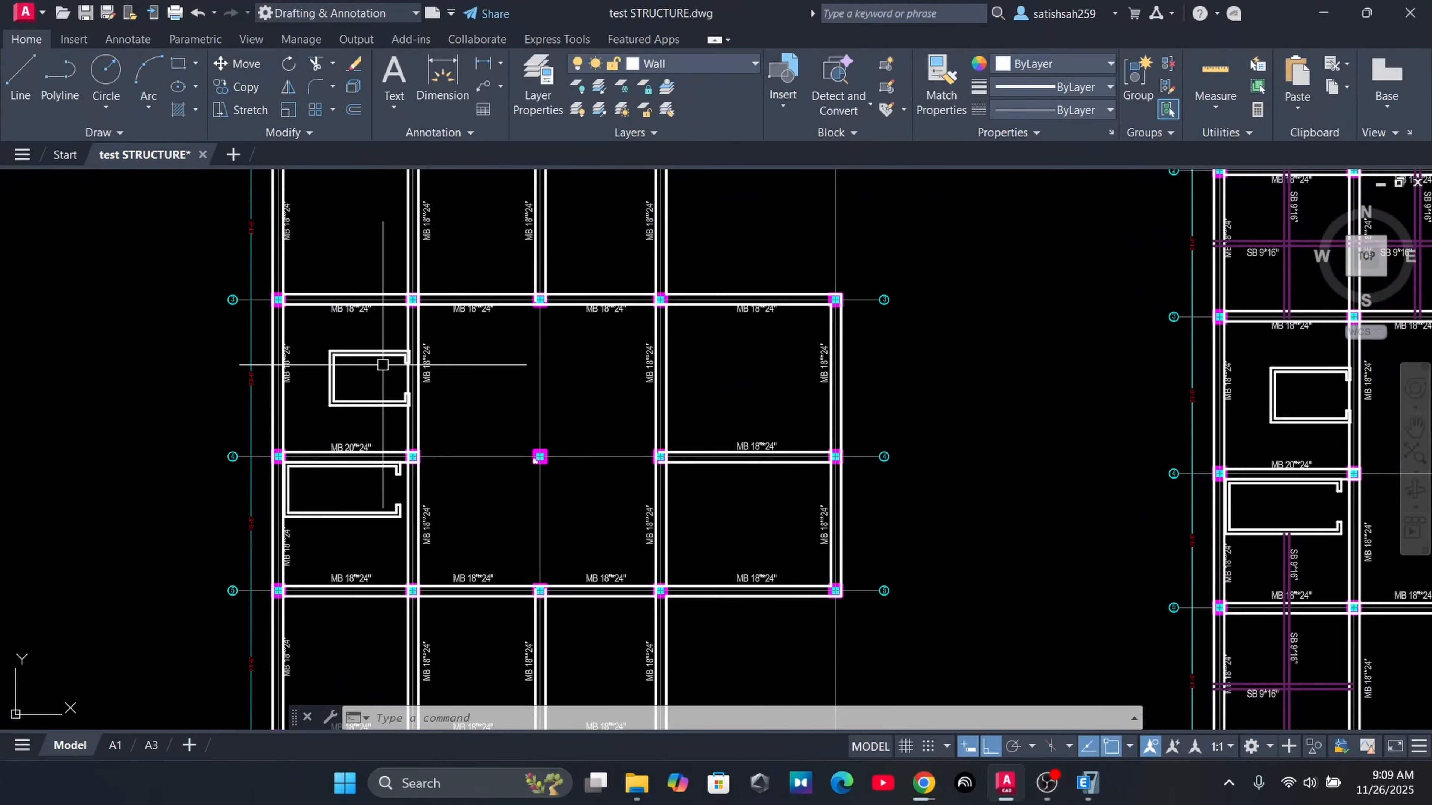
pyautogui.scroll(4, 342, 316)
pyautogui.scroll(-2, 371, 305)
pyautogui.scroll(-2, 371, 305)
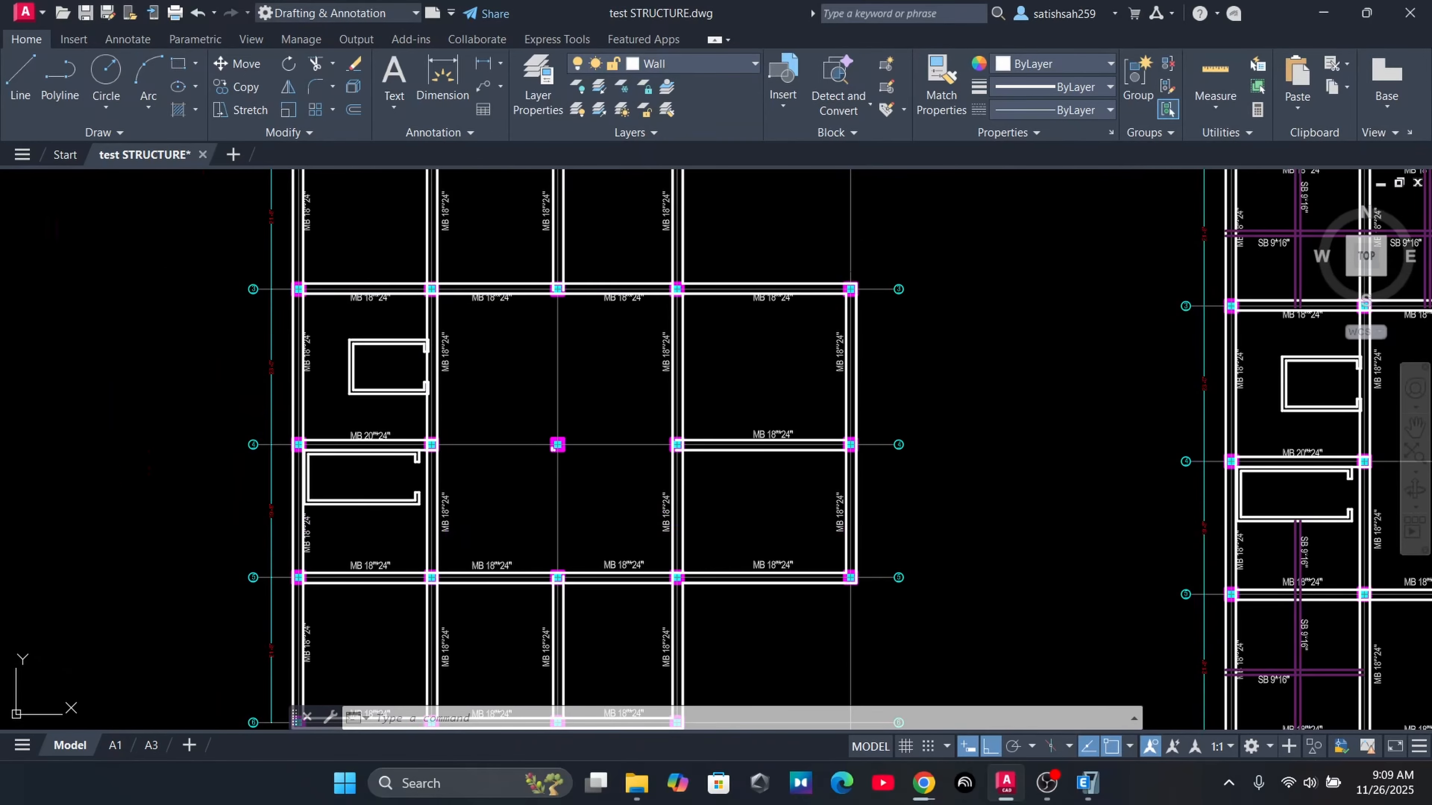
pyautogui.moveTo(521, 196); pyautogui.dragTo(502, 329, button='middle')
pyautogui.scroll(3, 502, 329)
pyautogui.scroll(-3, 675, 376)
pyautogui.moveTo(673, 388); pyautogui.dragTo(808, 219, button='middle')
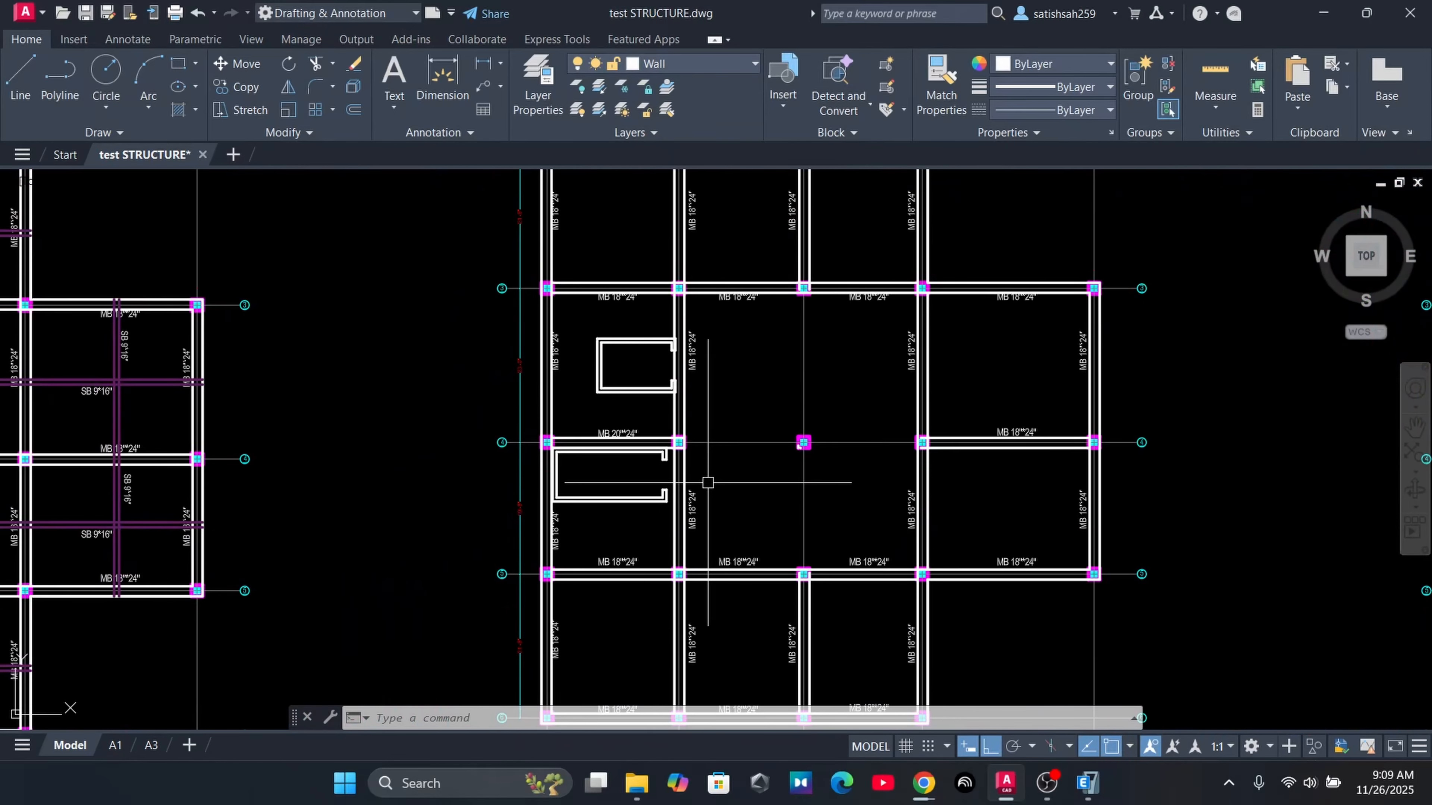
# Look back through the row of main and secondary beam layouts to find the lowest floor's main beam layout
pyautogui.moveTo(706, 482); pyautogui.dragTo(1213, 368, button='middle')
pyautogui.scroll(4, 325, 407)
pyautogui.scroll(-6, 325, 406)
pyautogui.moveTo(452, 301)
pyautogui.mouseDown(button='middle')
pyautogui.moveTo(530, 342)
pyautogui.moveTo(1063, 469)
pyautogui.mouseUp(button='middle')
pyautogui.scroll(-6, 970, 403)
pyautogui.moveTo(974, 407); pyautogui.dragTo(819, 345, button='middle')
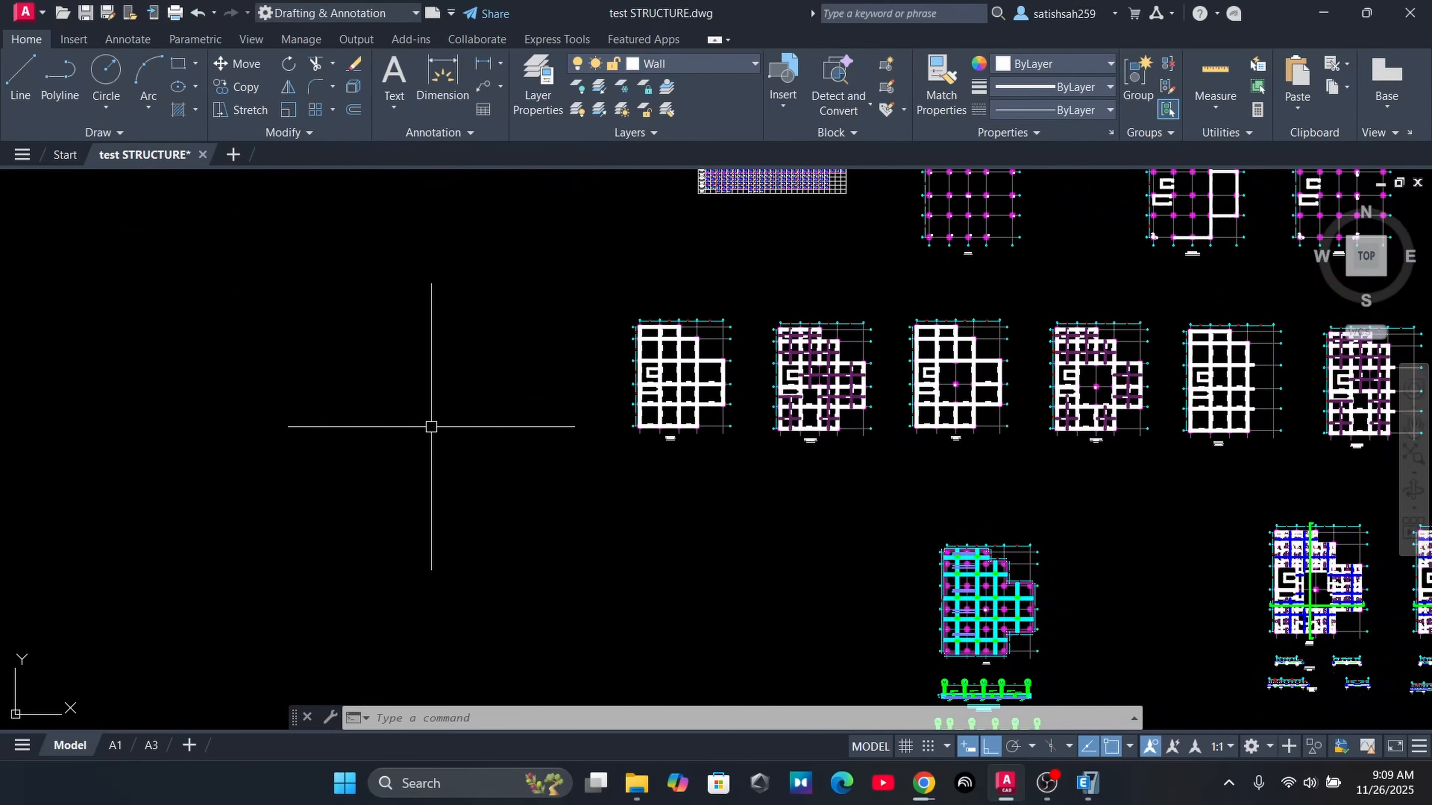
pyautogui.scroll(2, 511, 377)
pyautogui.scroll(2, 671, 384)
pyautogui.scroll(-1, 679, 379)
pyautogui.moveTo(823, 411); pyautogui.dragTo(655, 383, button='middle')
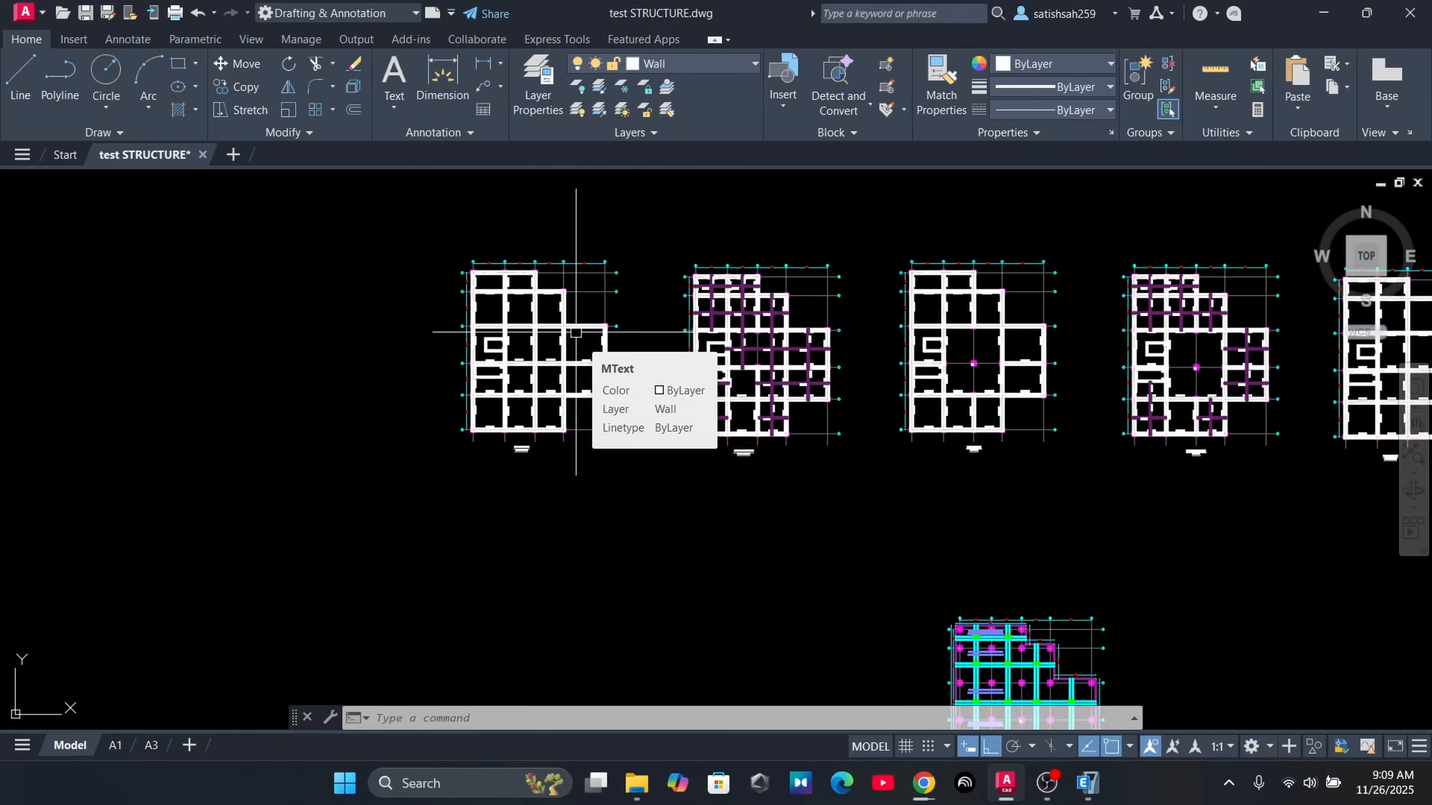
# Return to ETABS and open the section property choices for the frame being drawn
pyautogui.click(1324, 13)
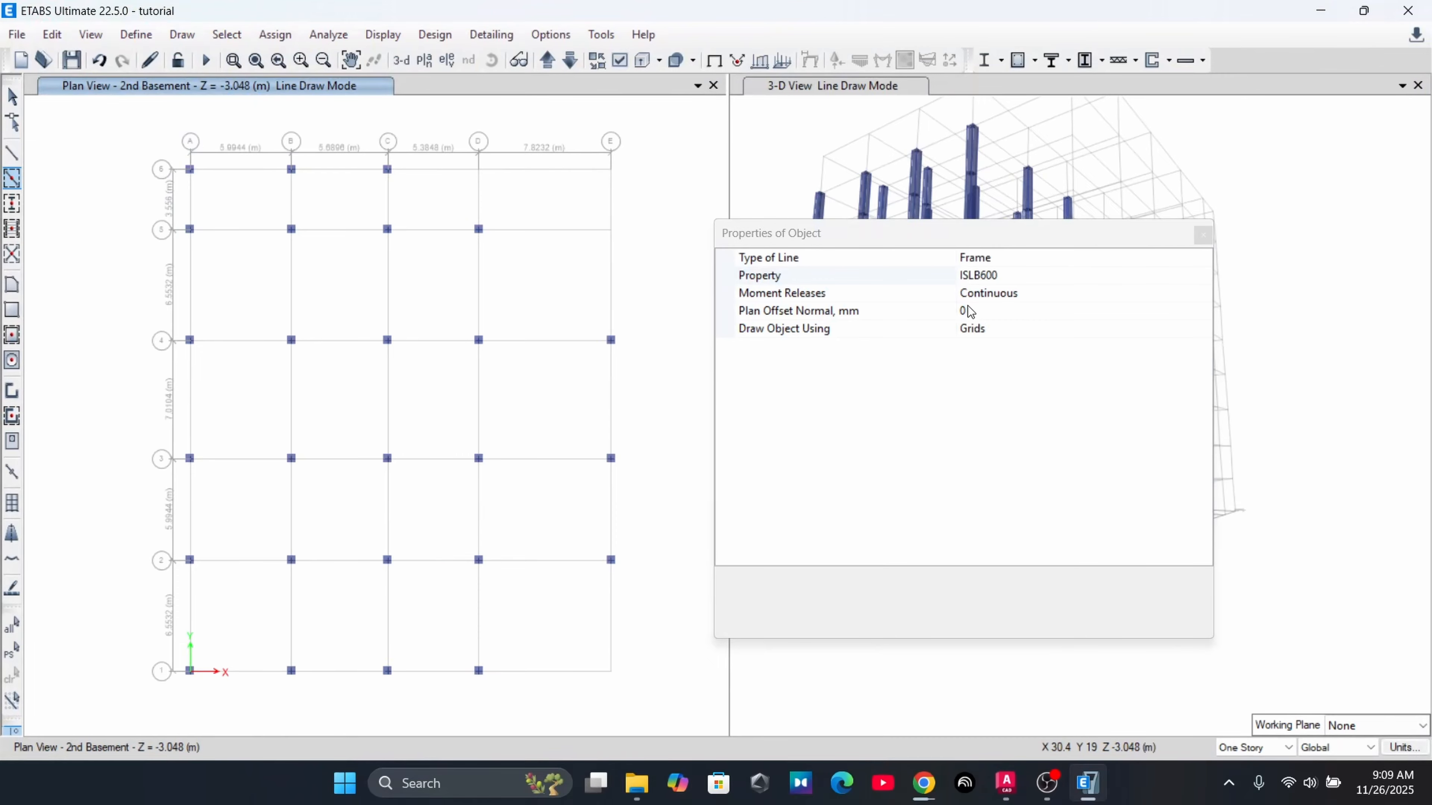
pyautogui.click(1007, 275)
pyautogui.click(1202, 275)
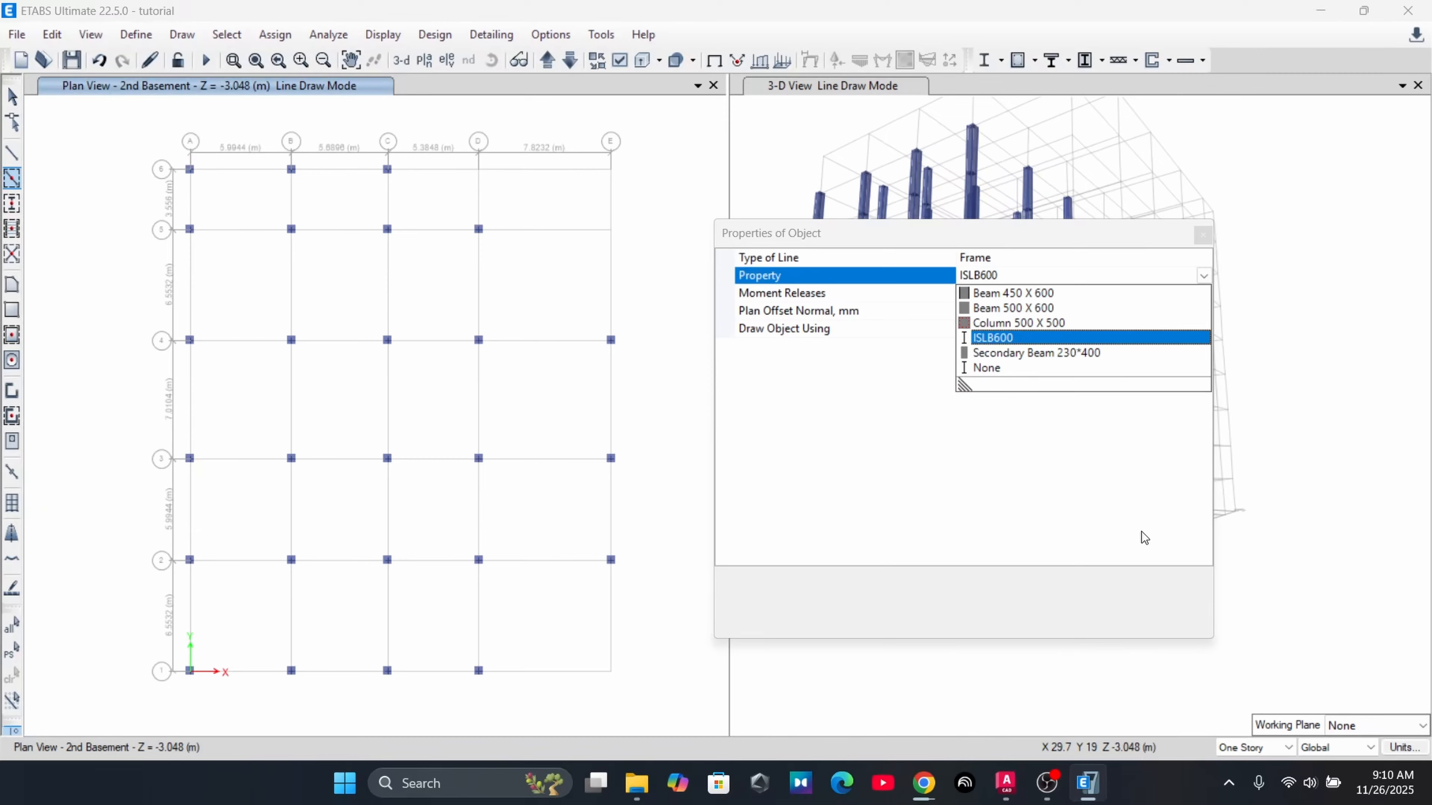
# Switch to AutoCAD and examine the main and secondary beam size labels in the secondary beam layouts
pyautogui.moveTo(1007, 784)
pyautogui.click(1006, 783)
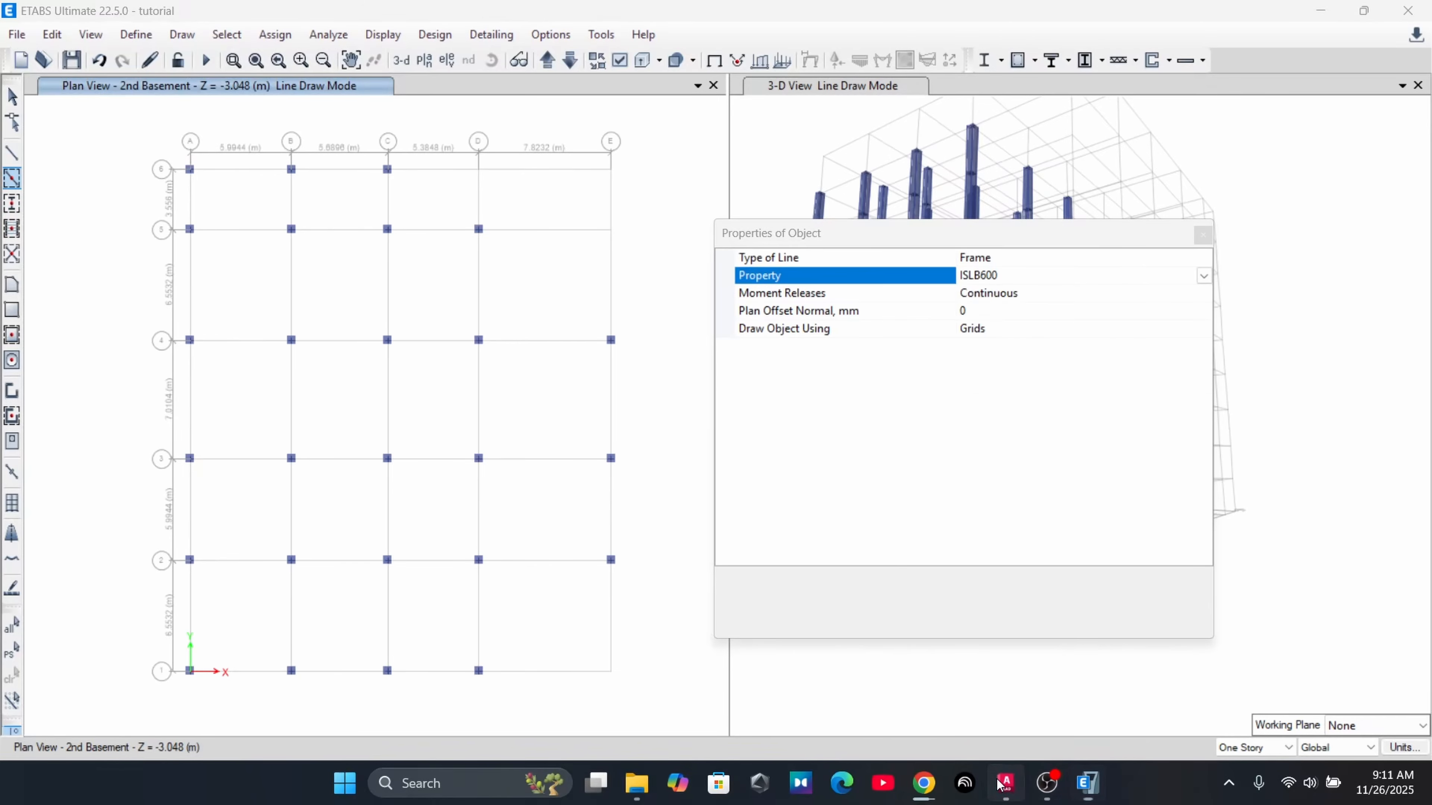
pyautogui.scroll(5, 814, 449)
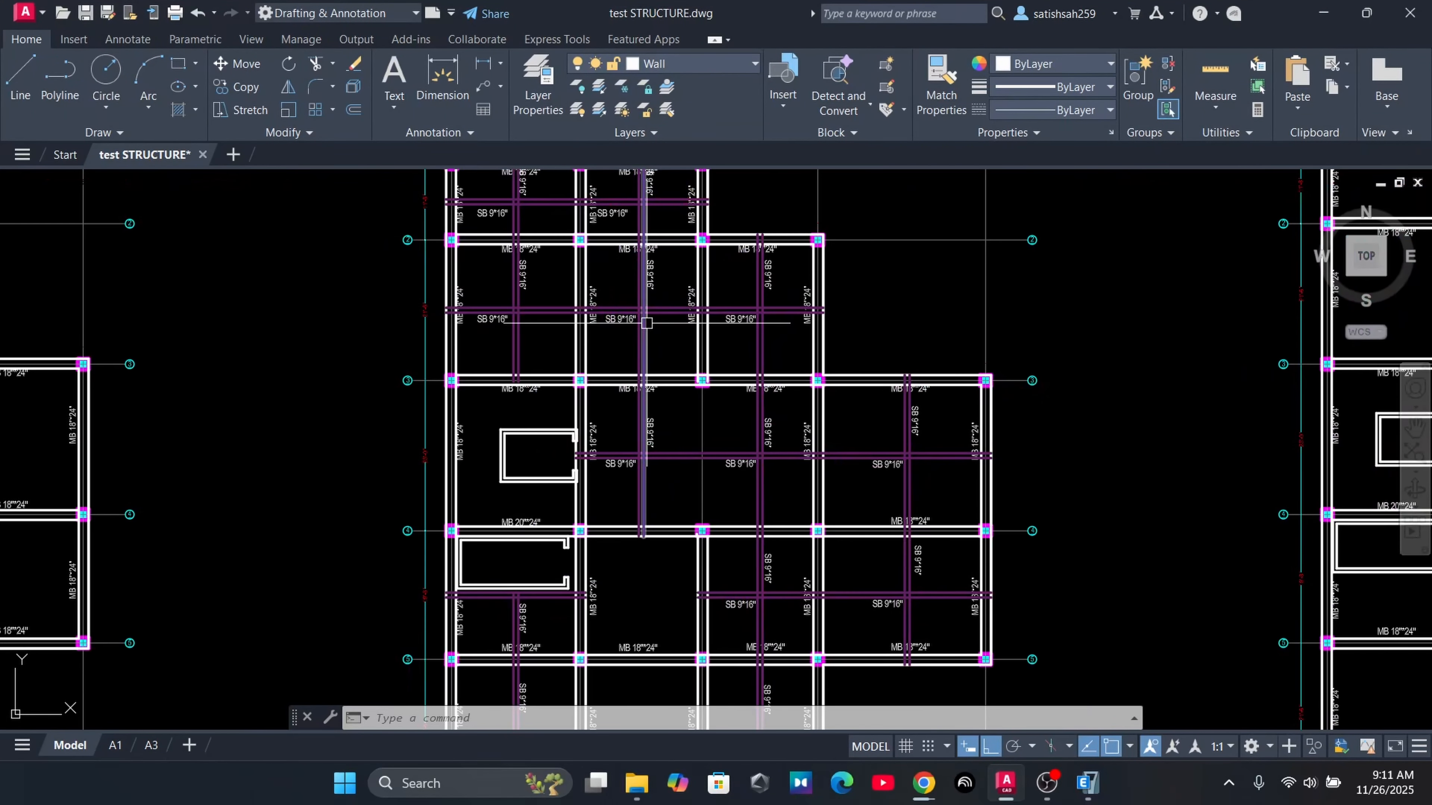
pyautogui.scroll(3, 621, 264)
pyautogui.scroll(-4, 732, 256)
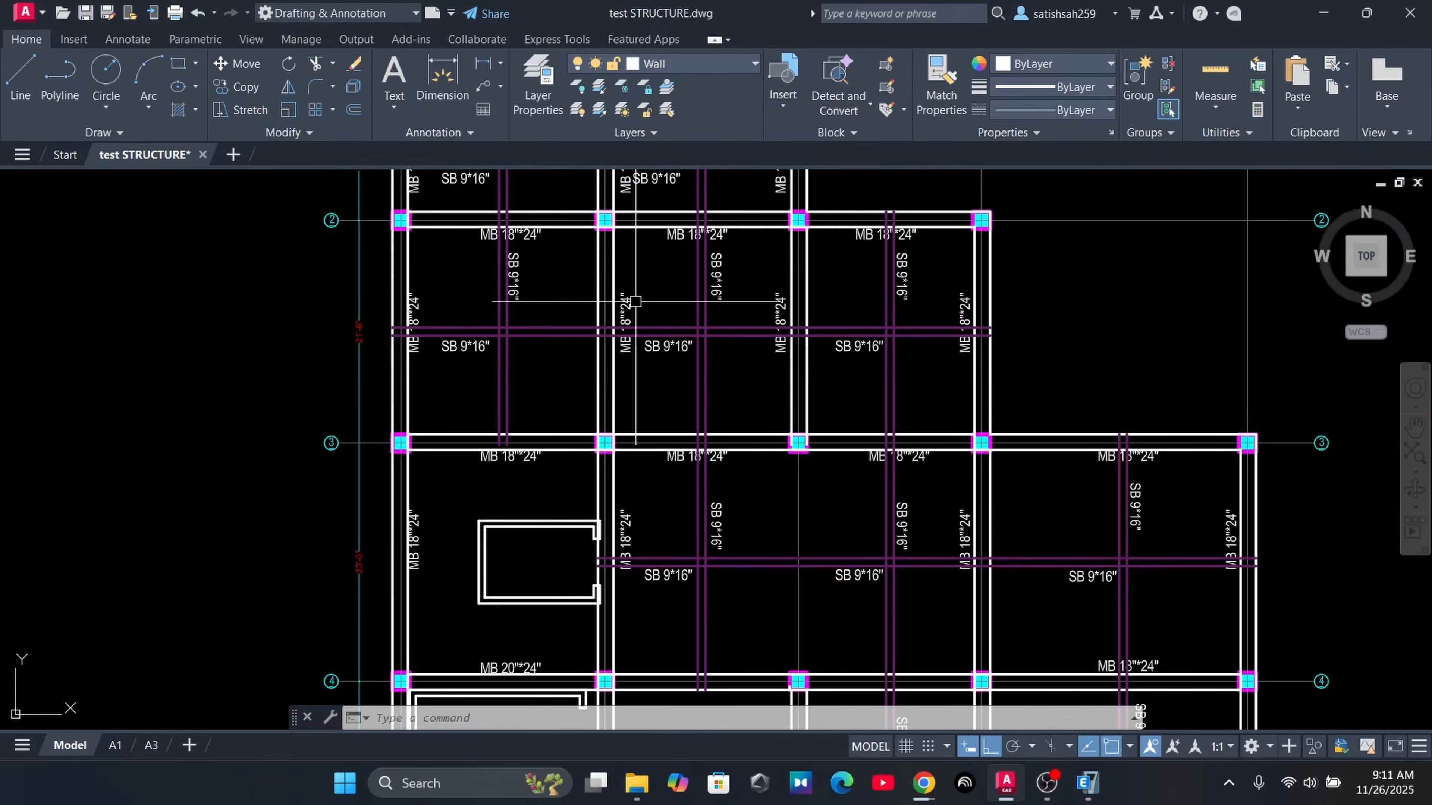
pyautogui.scroll(4, 513, 246)
pyautogui.scroll(-8, 513, 246)
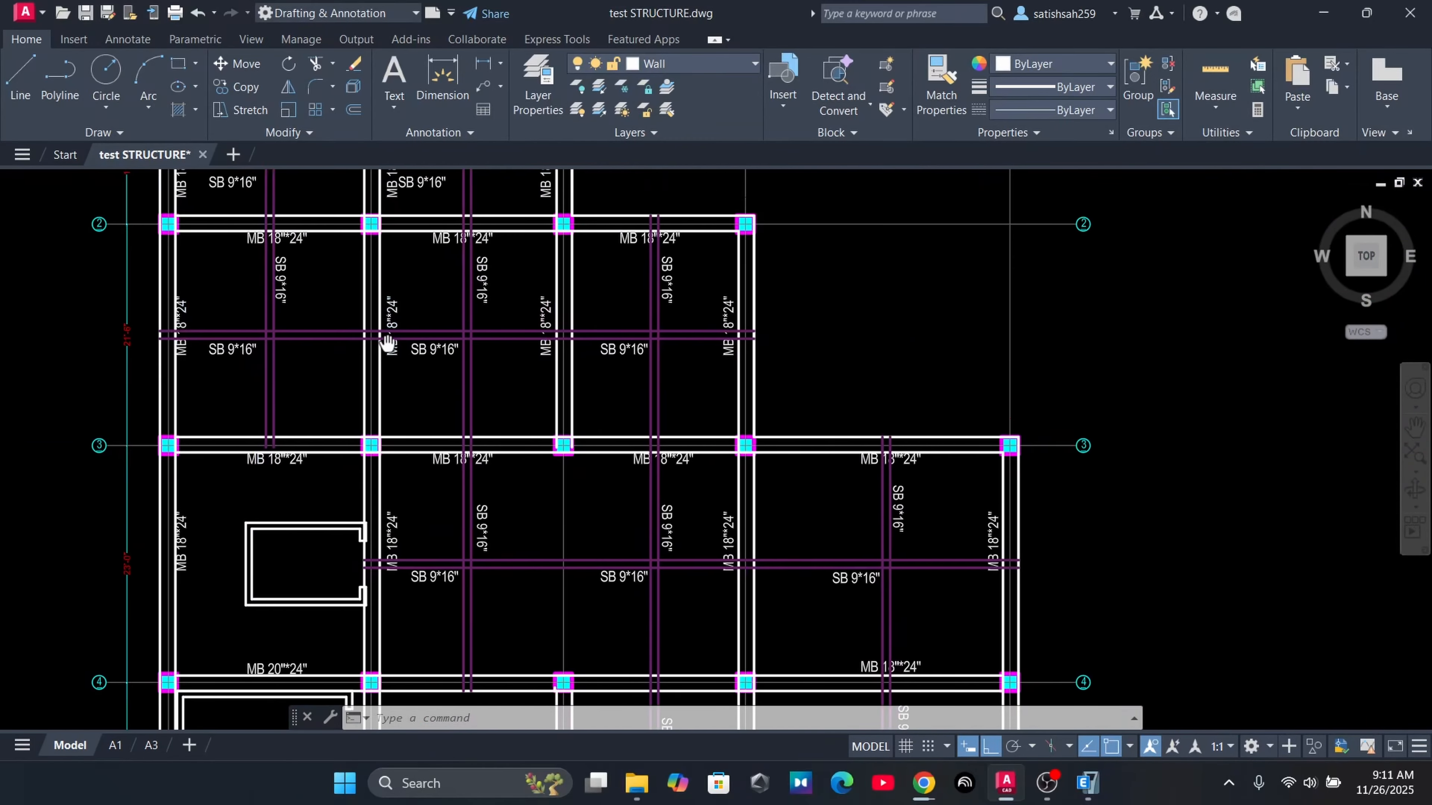
pyautogui.scroll(-2, 431, 363)
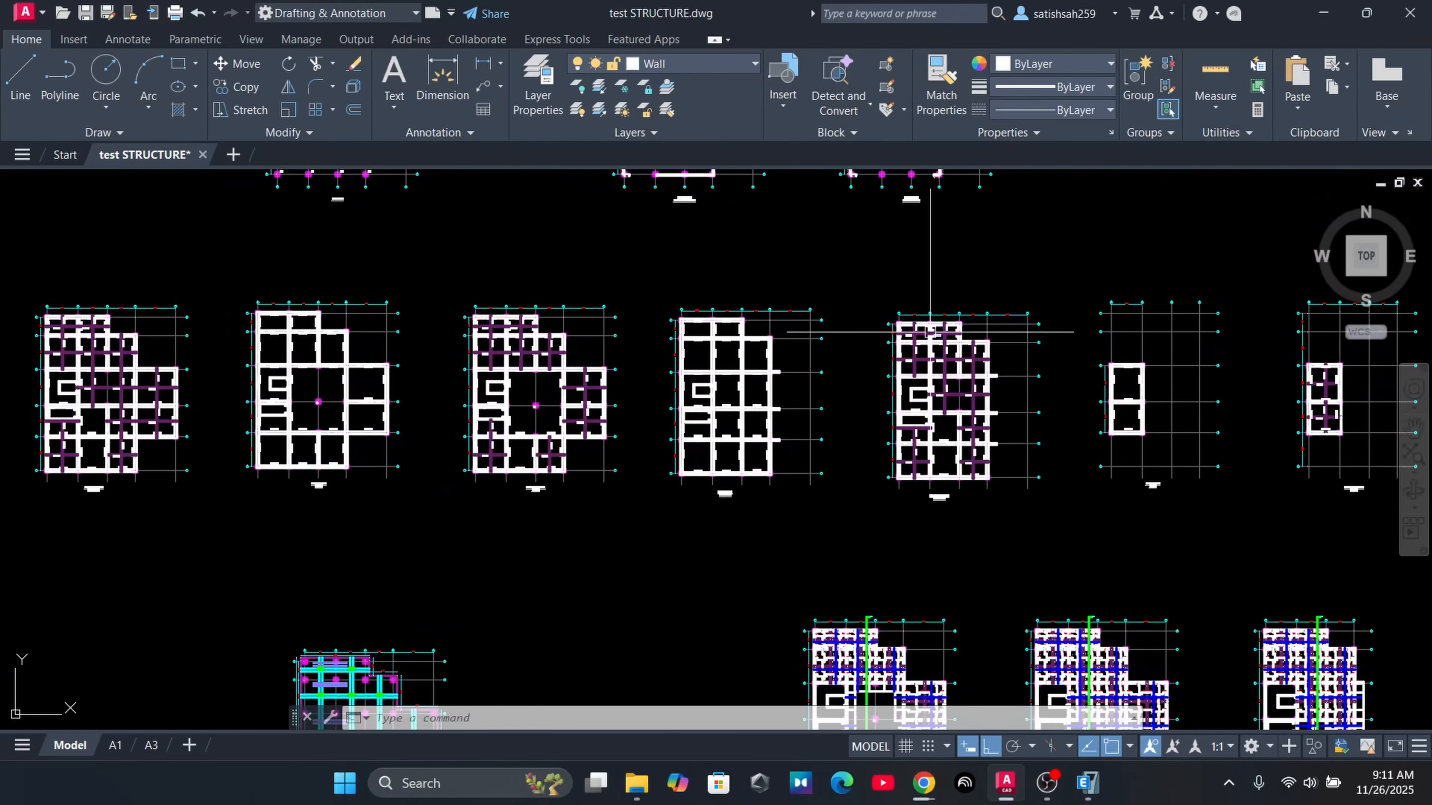
pyautogui.scroll(6, 931, 338)
pyautogui.scroll(2, 1009, 296)
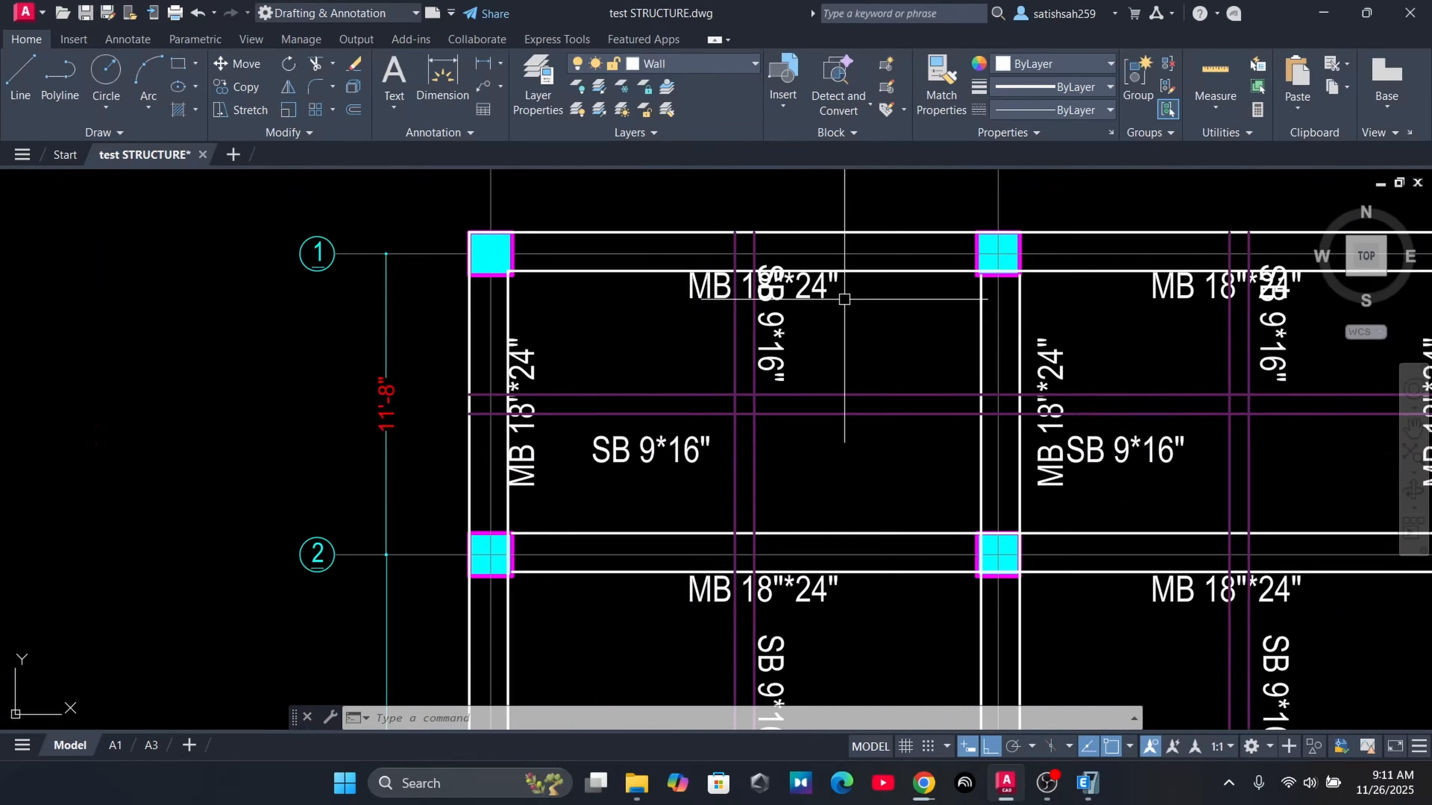
pyautogui.scroll(-5, 626, 511)
pyautogui.scroll(2, 674, 343)
pyautogui.scroll(-4, 681, 395)
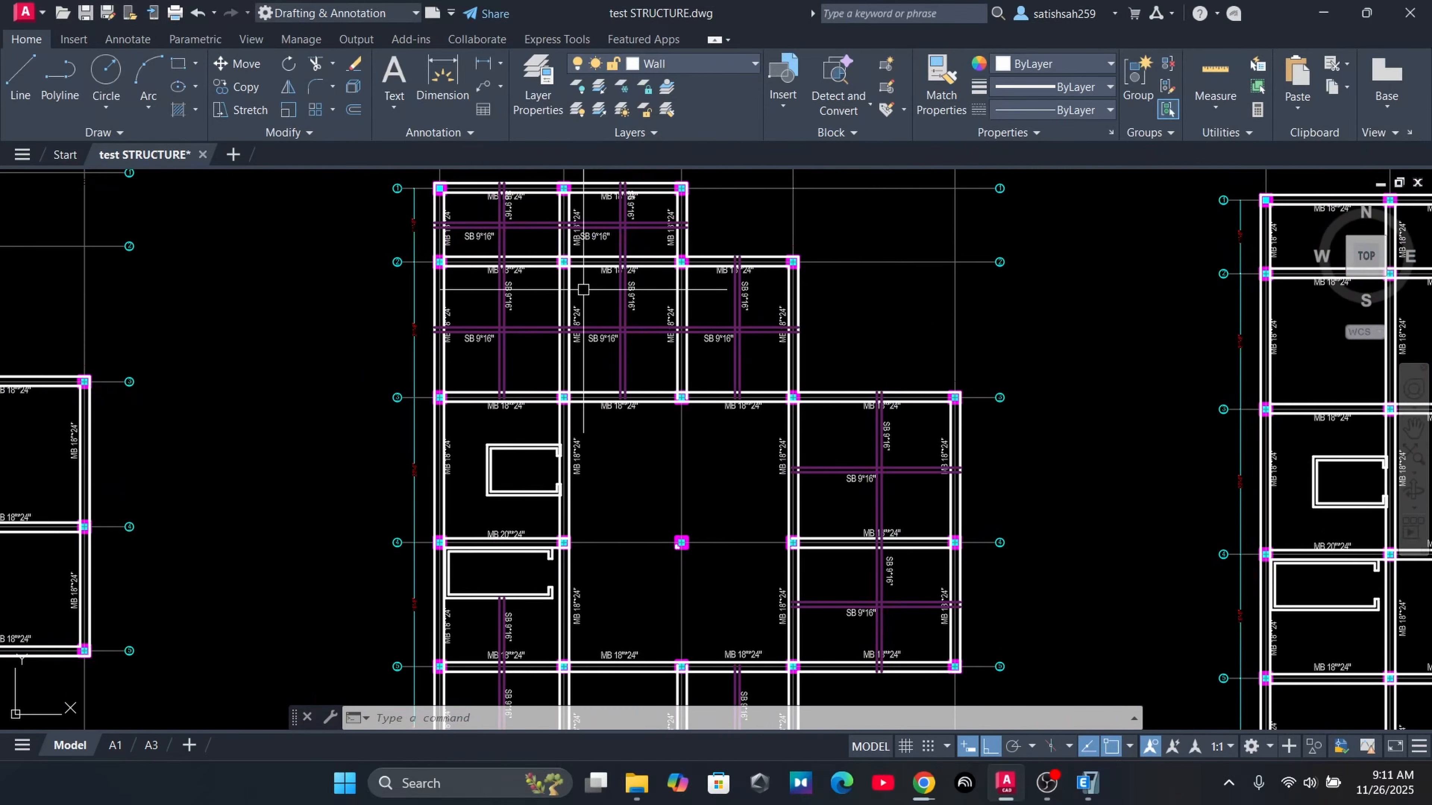
pyautogui.scroll(7, 710, 255)
pyautogui.scroll(-6, 441, 266)
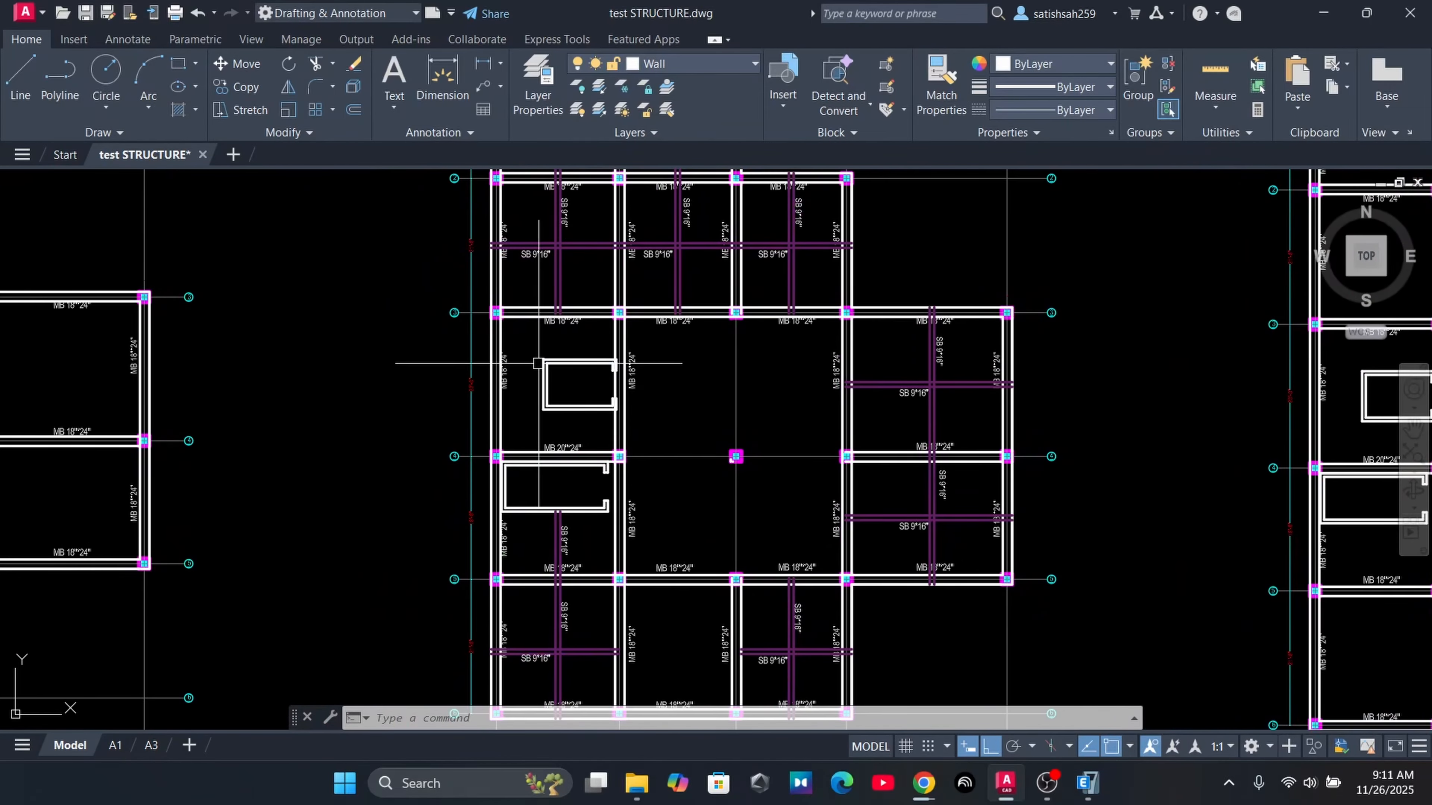
# Examine the main beam sizes in the first layout of the row, including the beam between the two core walls, and compare neighbouring layouts
pyautogui.scroll(5, 446, 364)
pyautogui.scroll(-3, 567, 466)
pyautogui.moveTo(567, 467); pyautogui.dragTo(905, 358, button='middle')
pyautogui.moveTo(276, 384); pyautogui.dragTo(1111, 534, button='middle')
pyautogui.moveTo(613, 462); pyautogui.dragTo(1253, 454, button='middle')
pyautogui.scroll(6, 724, 391)
pyautogui.moveTo(694, 505); pyautogui.dragTo(774, 248, button='middle')
pyautogui.scroll(-4, 678, 575)
pyautogui.scroll(-5, 620, 541)
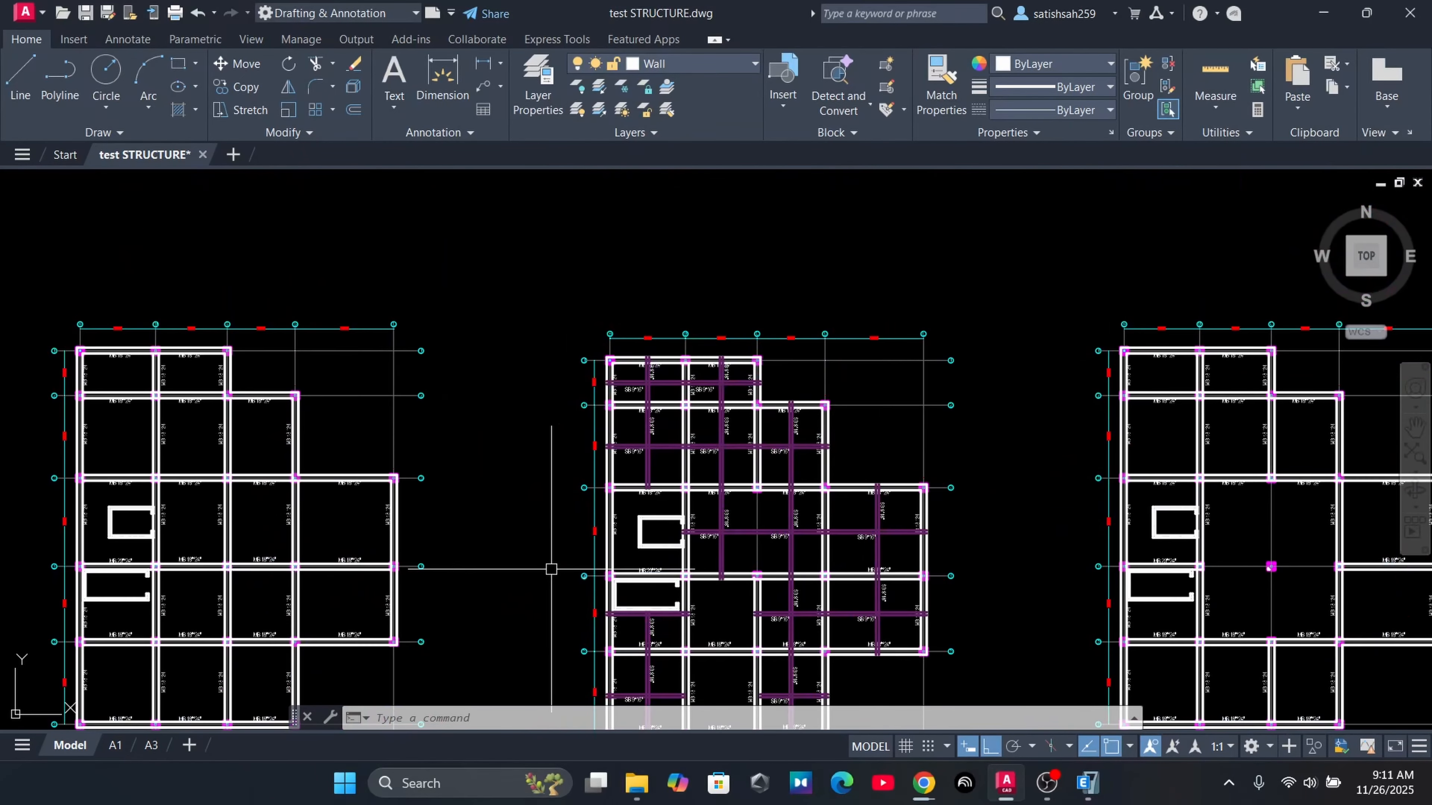
pyautogui.scroll(8, 540, 498)
pyautogui.scroll(-5, 327, 454)
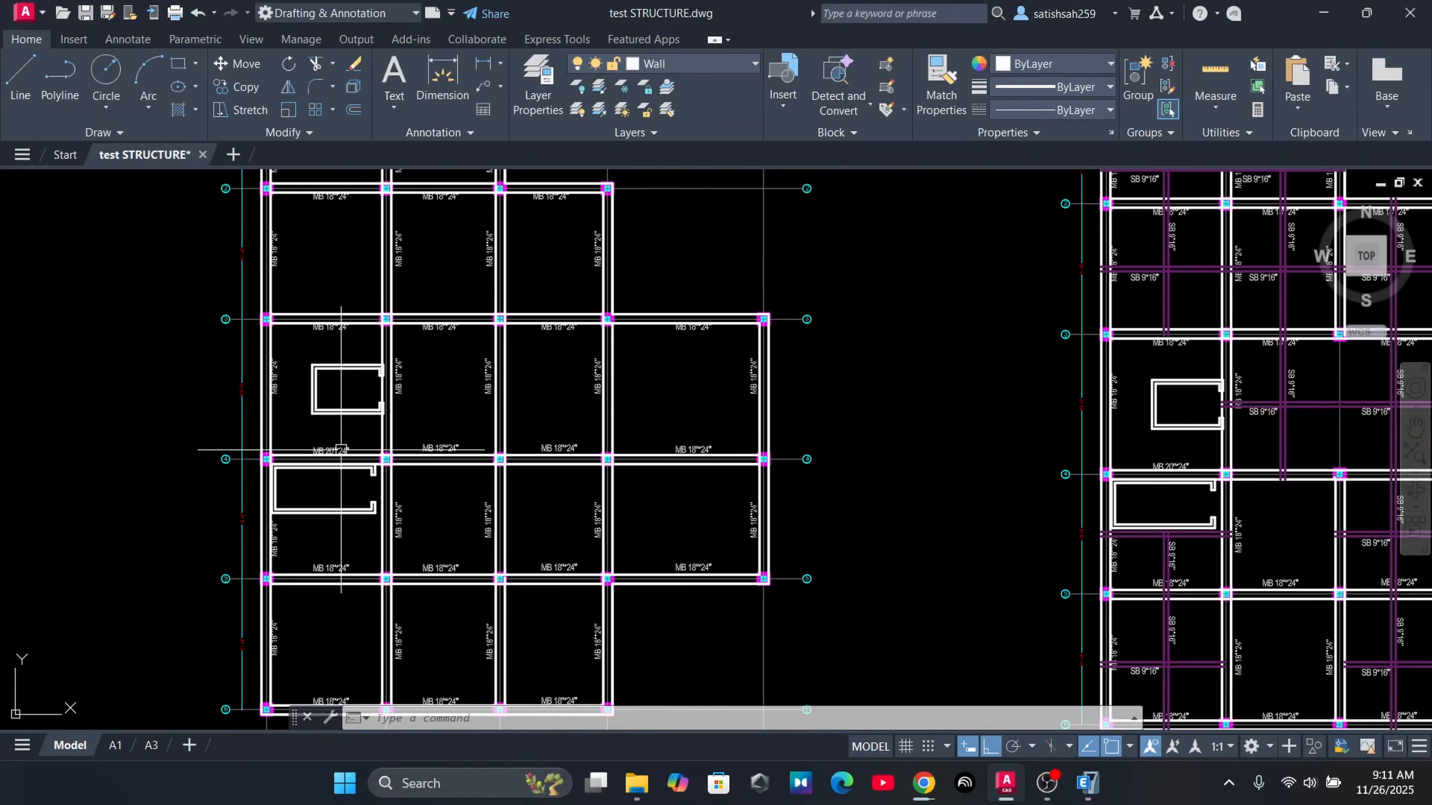
pyautogui.scroll(4, 335, 462)
pyautogui.scroll(-4, 335, 462)
pyautogui.moveTo(817, 451); pyautogui.dragTo(370, 443, button='middle')
pyautogui.scroll(6, 391, 525)
pyautogui.scroll(-5, 391, 524)
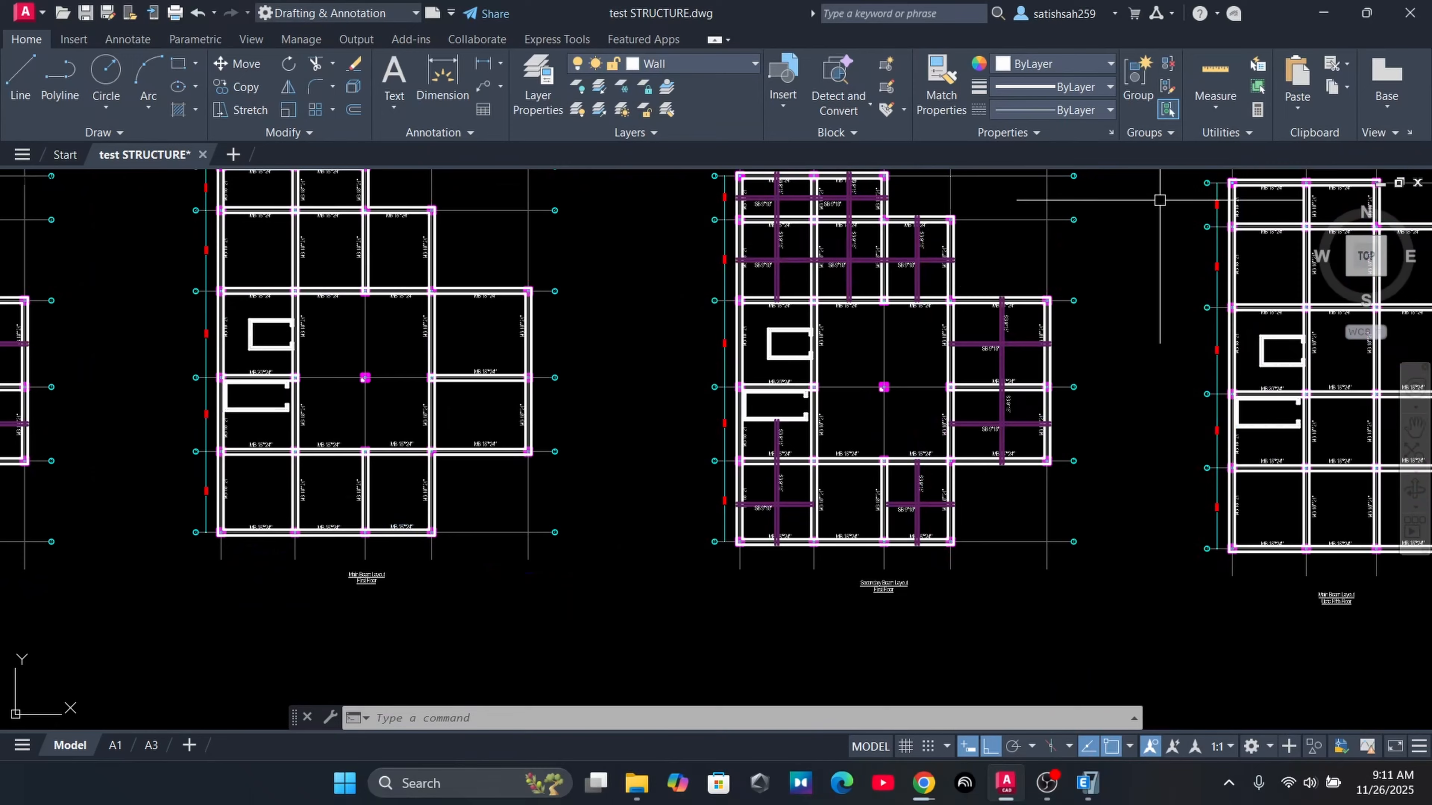
# Return to ETABS and set the section property for the beams being drawn to Beam 450 X 600
pyautogui.click(1334, 29)
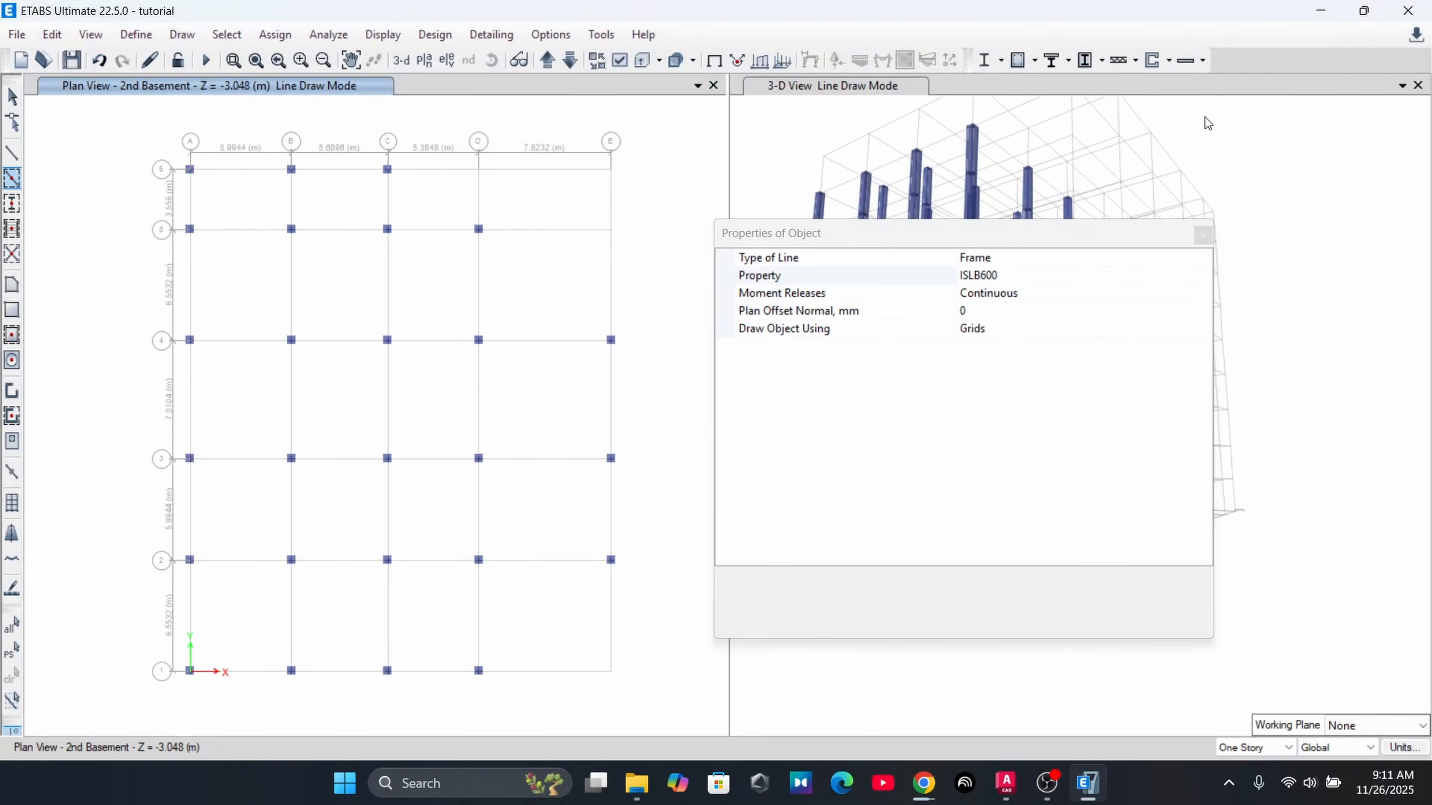
pyautogui.click(1117, 274)
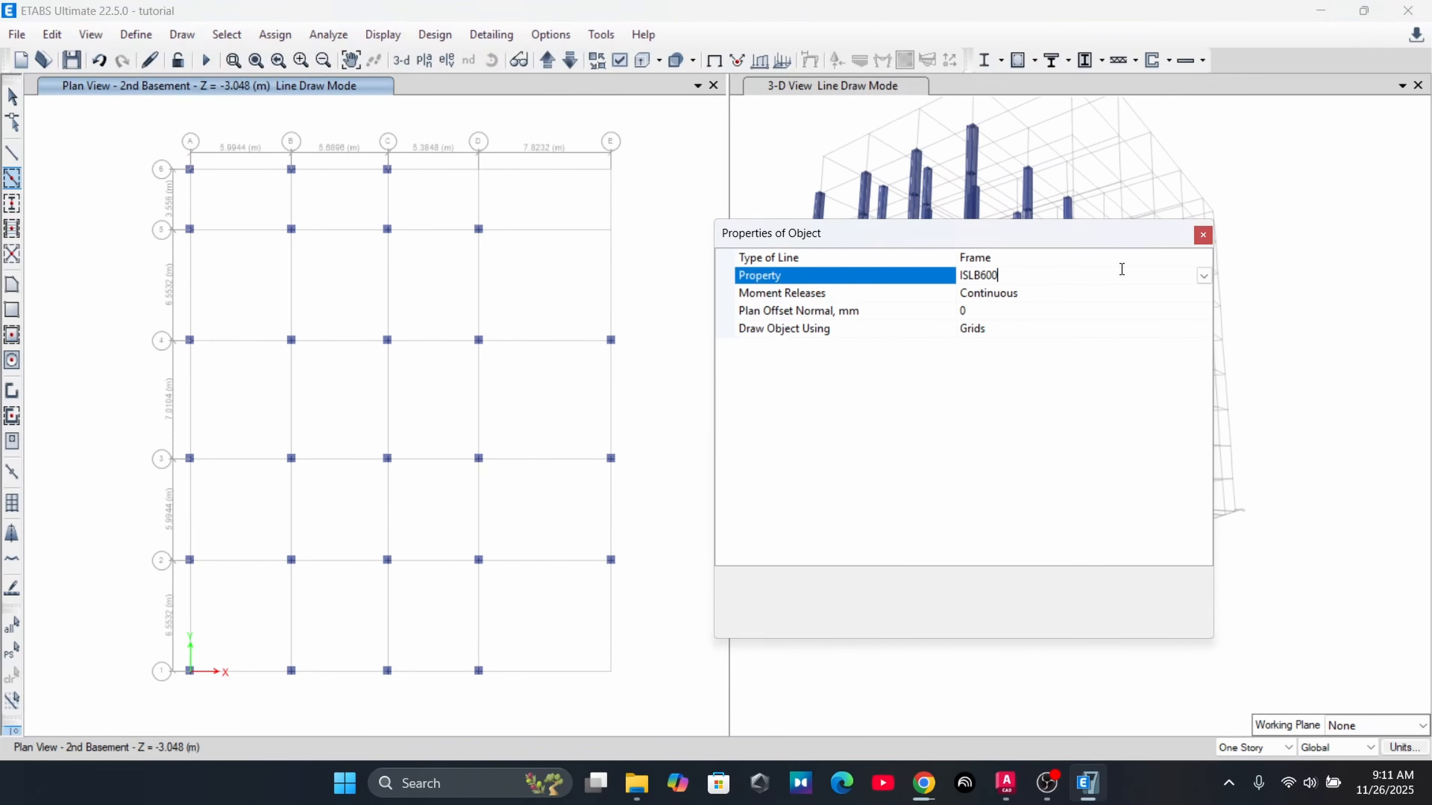
pyautogui.click(1203, 276)
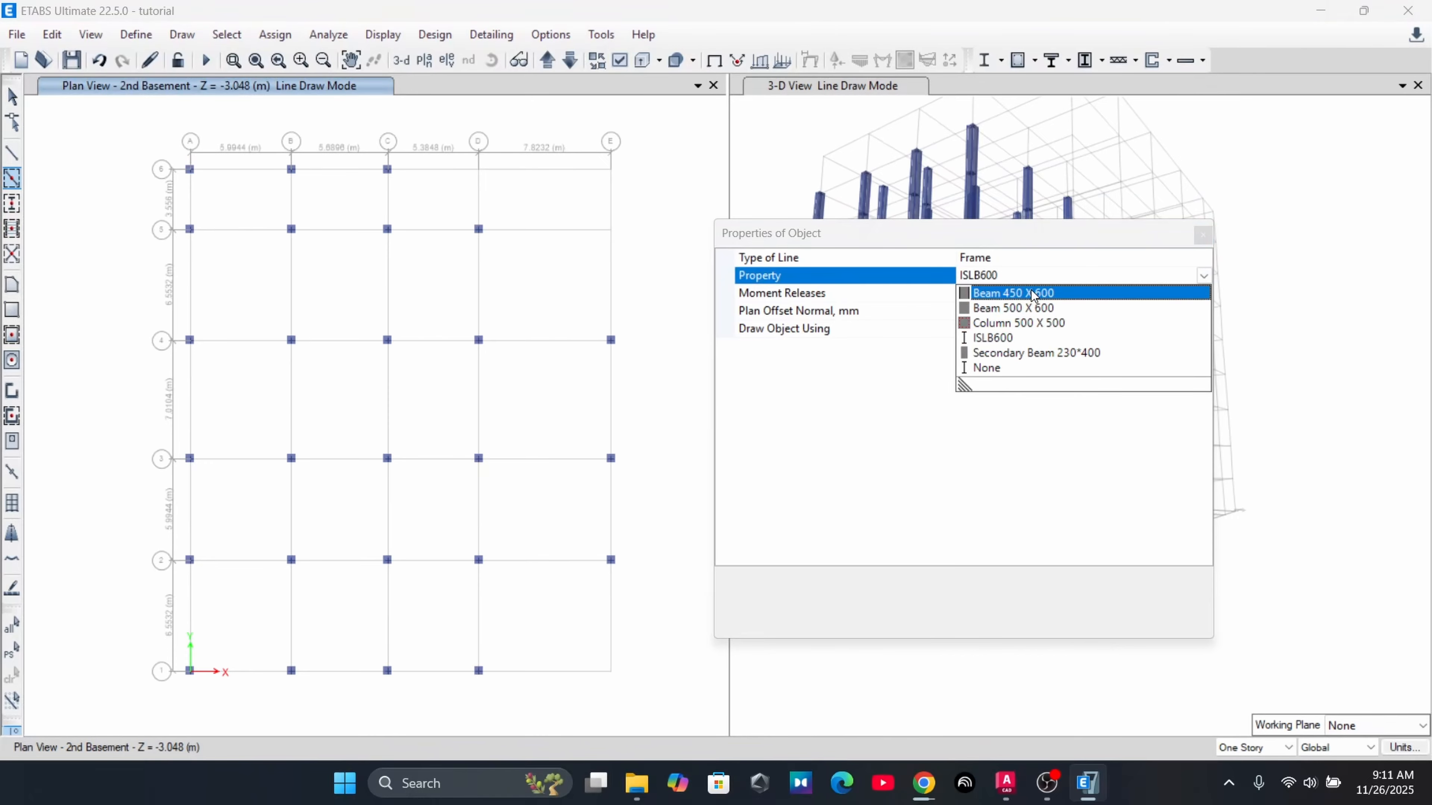
pyautogui.click(1026, 293)
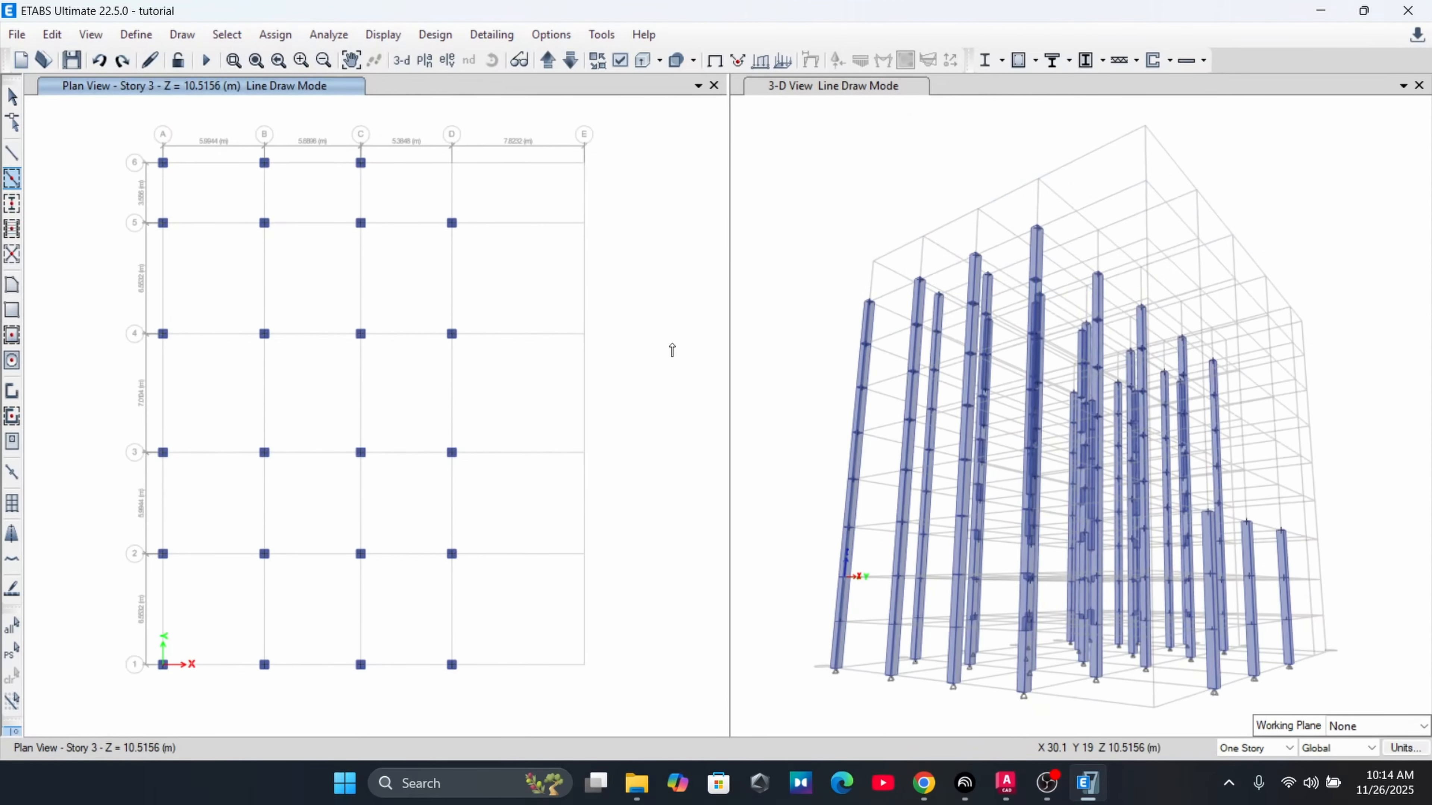
# Set the drawing scope to All Stories and draw beams on every grid segment between grids A–D and 1–6 from the Story 3 plan
pyautogui.moveTo(110, 130); pyautogui.dragTo(468, 684)
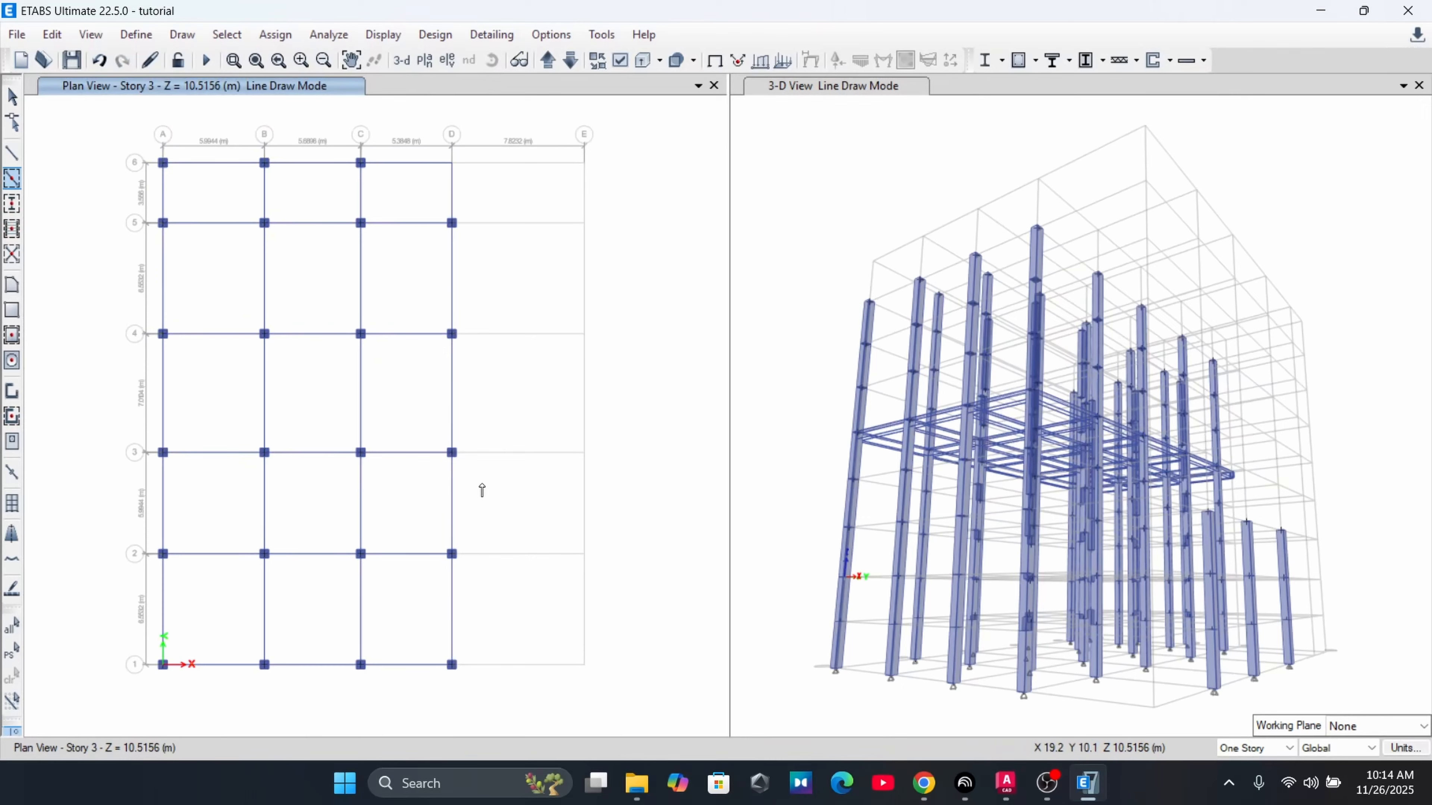
pyautogui.hotkey('ctrl', 'z')
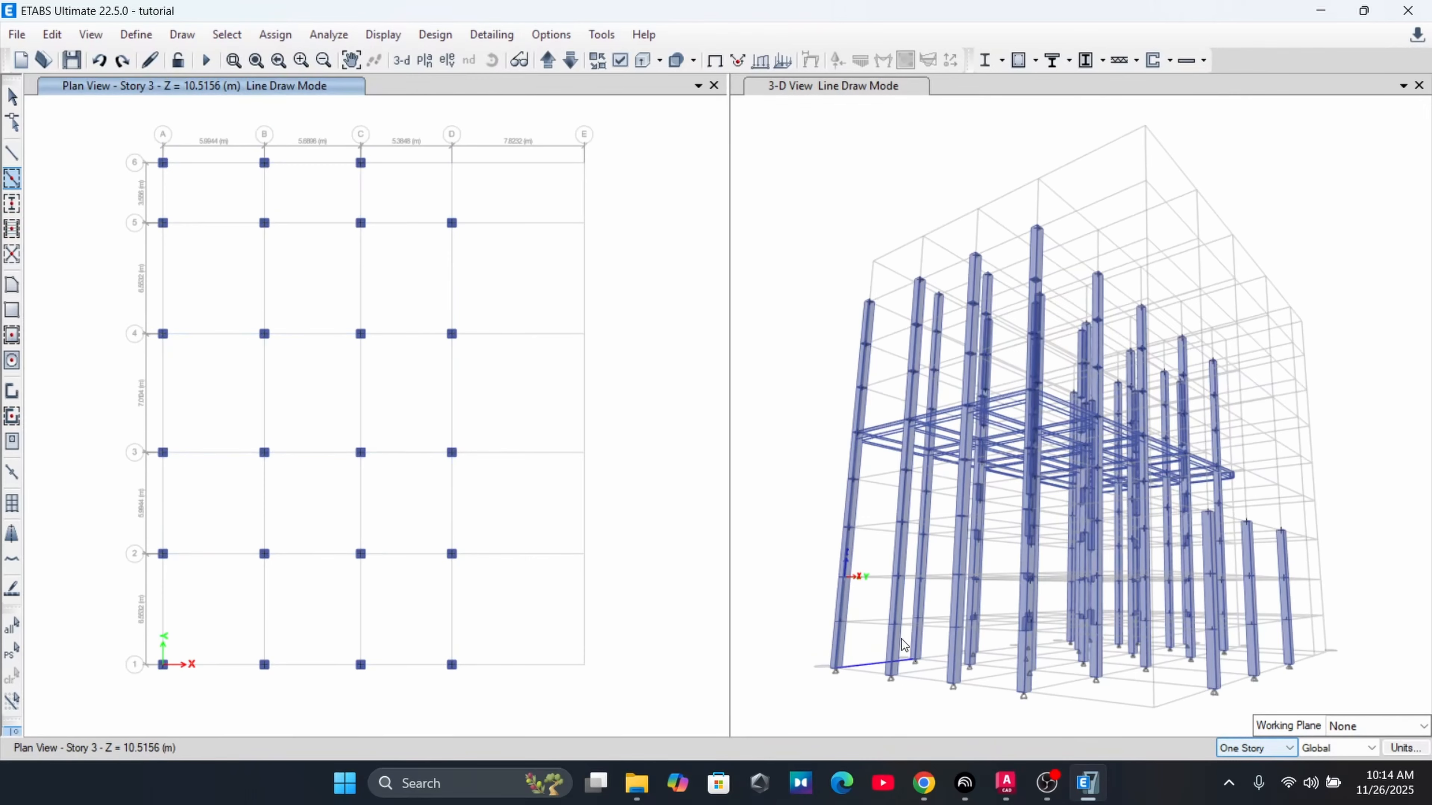
pyautogui.click(1251, 777)
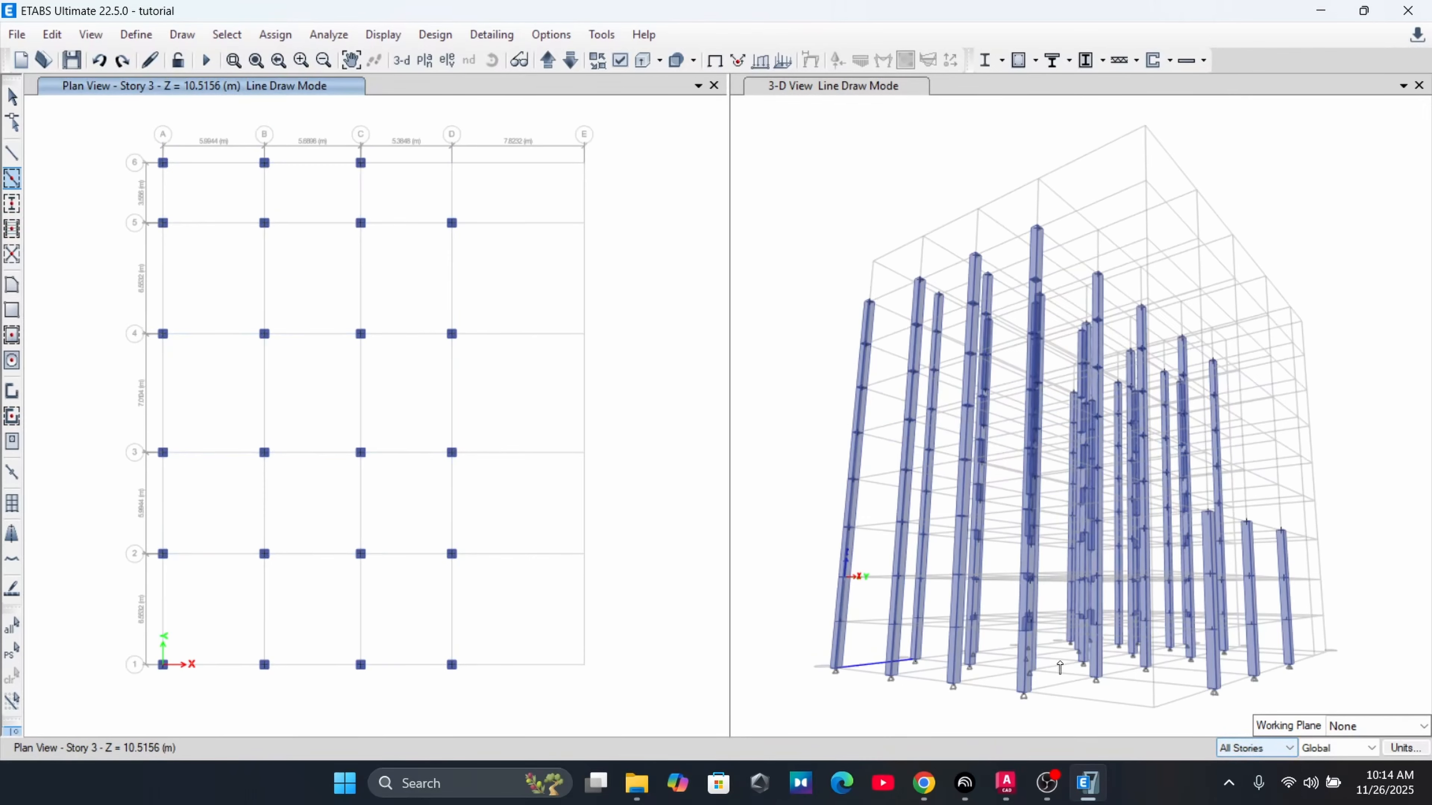
pyautogui.moveTo(84, 115); pyautogui.dragTo(467, 677)
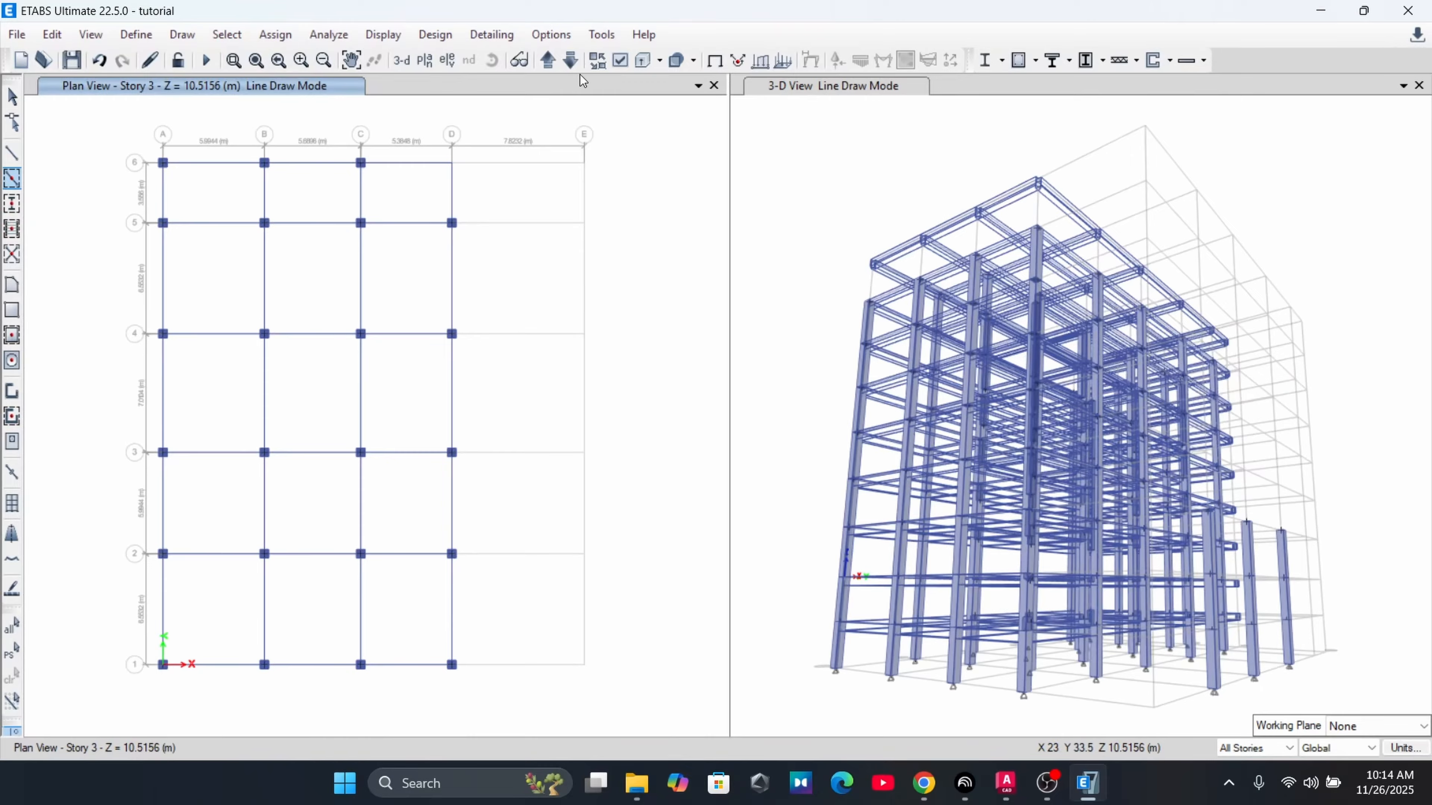
# Go to the 2nd Basement plan, limit drawing to One Story, and draw beams along grid E between grids 2 and 4
pyautogui.click(571, 60)
pyautogui.click(571, 60)
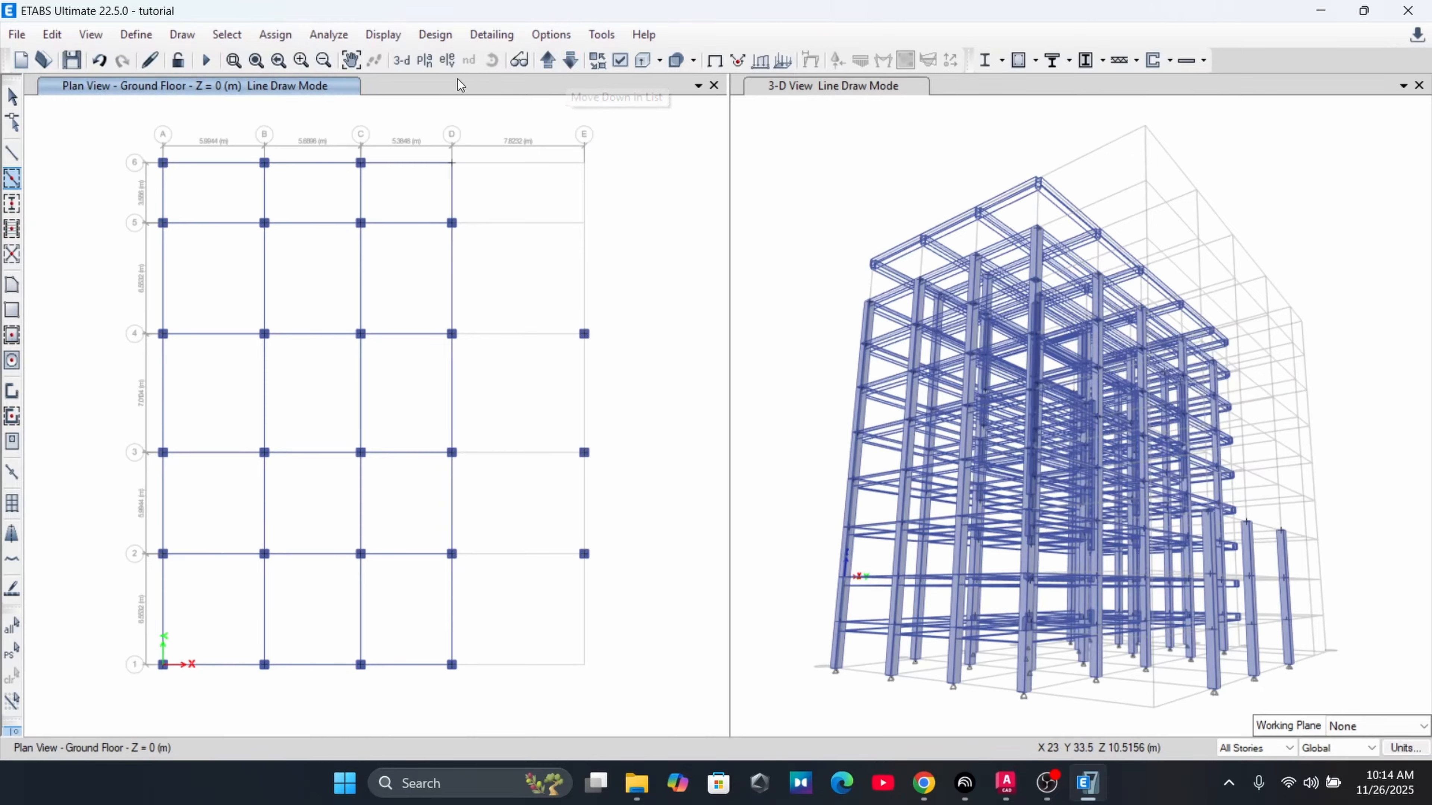
pyautogui.click(571, 59)
pyautogui.click(570, 60)
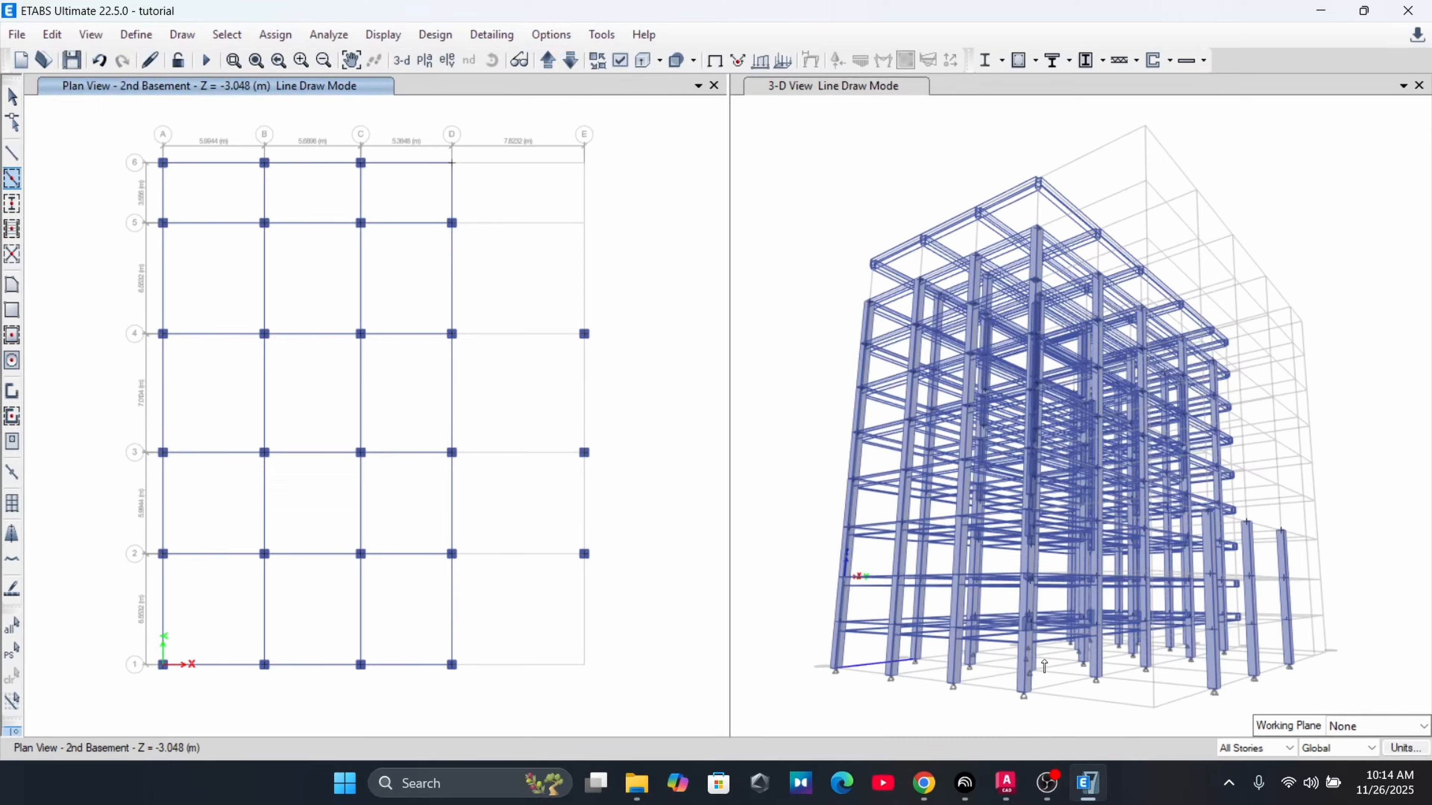
pyautogui.click(1268, 751)
pyautogui.click(1261, 766)
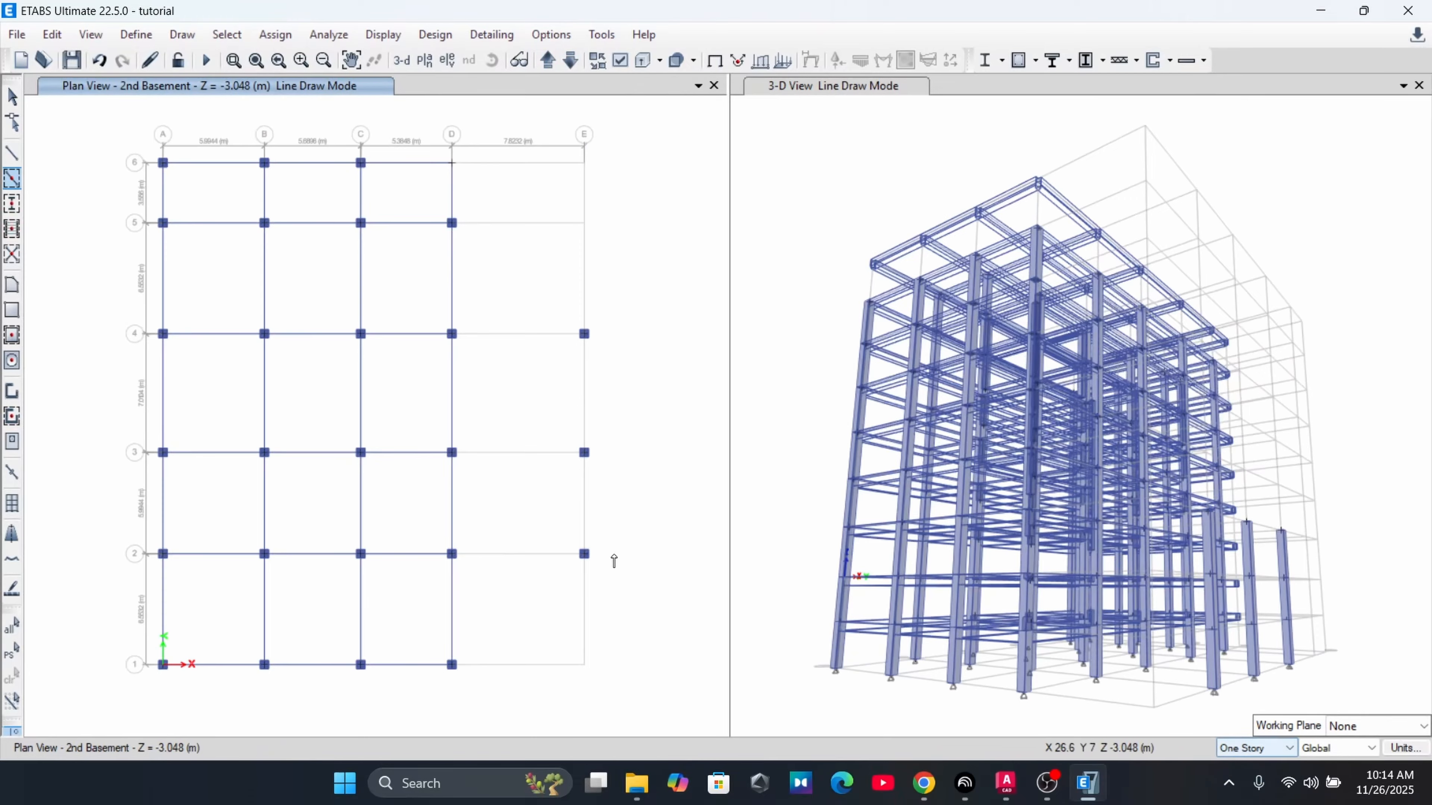
pyautogui.moveTo(614, 573)
pyautogui.mouseDown()
pyautogui.moveTo(537, 448)
pyautogui.moveTo(535, 306)
pyautogui.mouseUp()
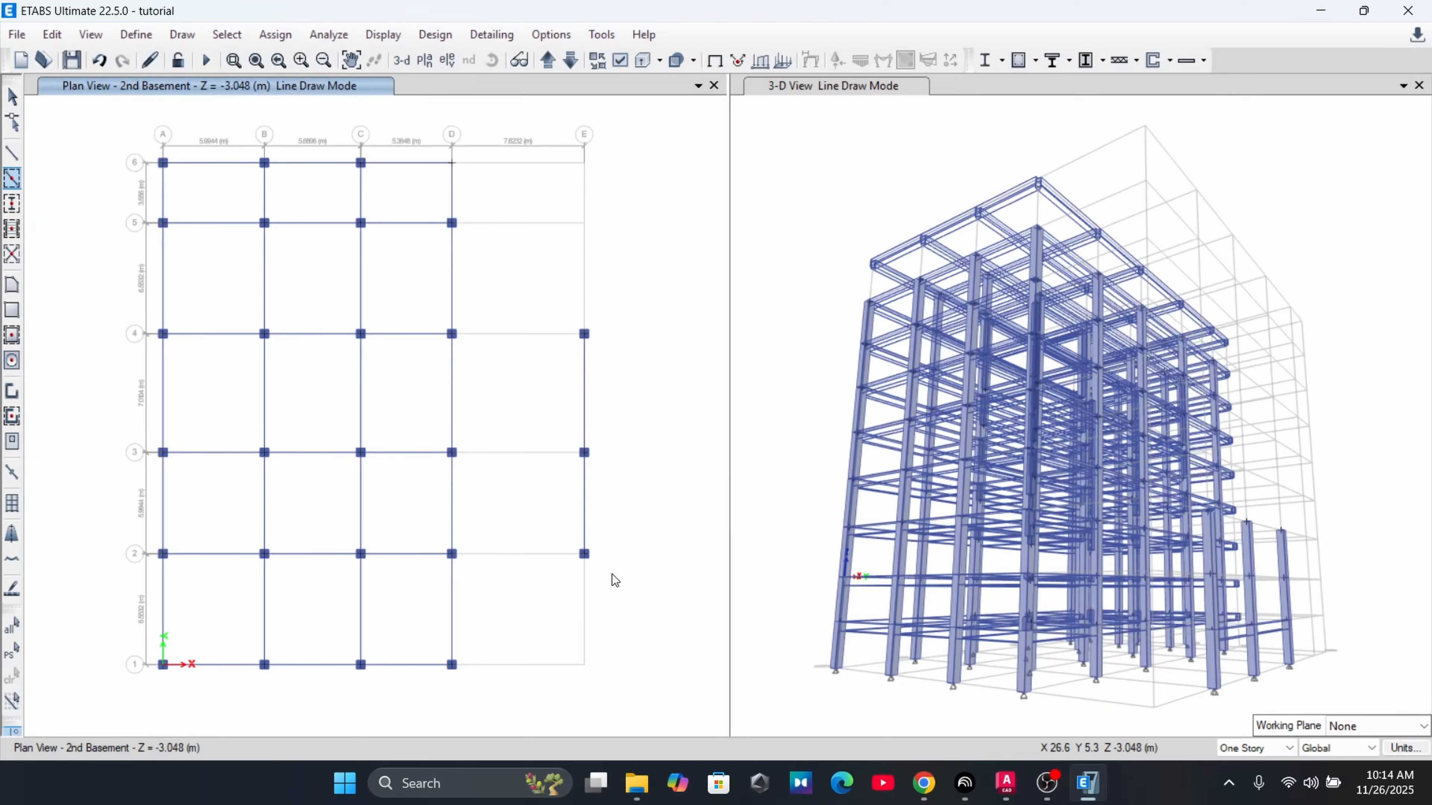
pyautogui.moveTo(614, 577); pyautogui.dragTo(648, 472)
# Draw the 2nd Basement beams between grids D and E along grids 4, 3 and 2
pyautogui.click(528, 336)
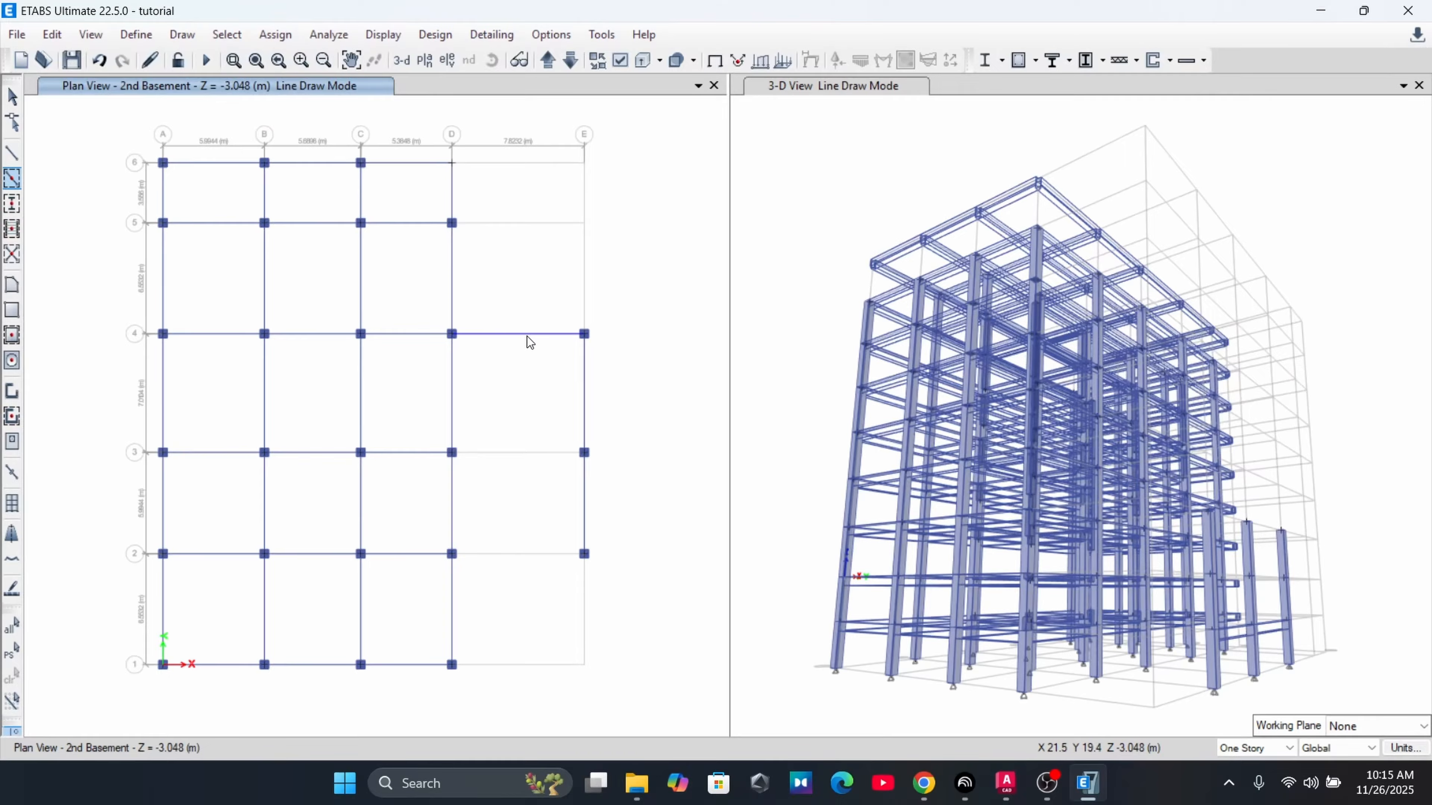
pyautogui.click(531, 454)
pyautogui.click(522, 557)
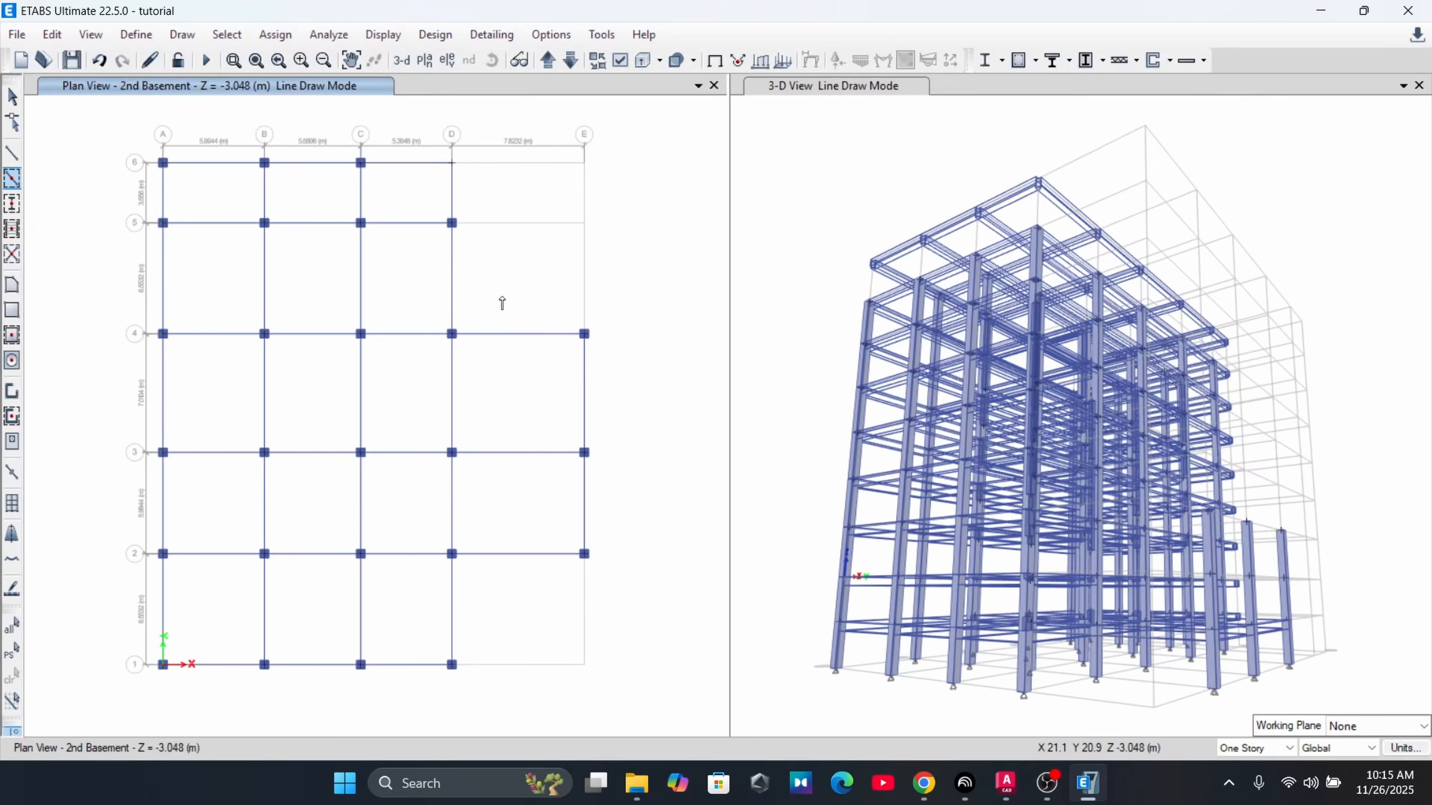
# On the Ground Floor plan, draw beams along grid E between grids 2 and 4 and from D to E along grids 4, 3 and 2
pyautogui.click(542, 65)
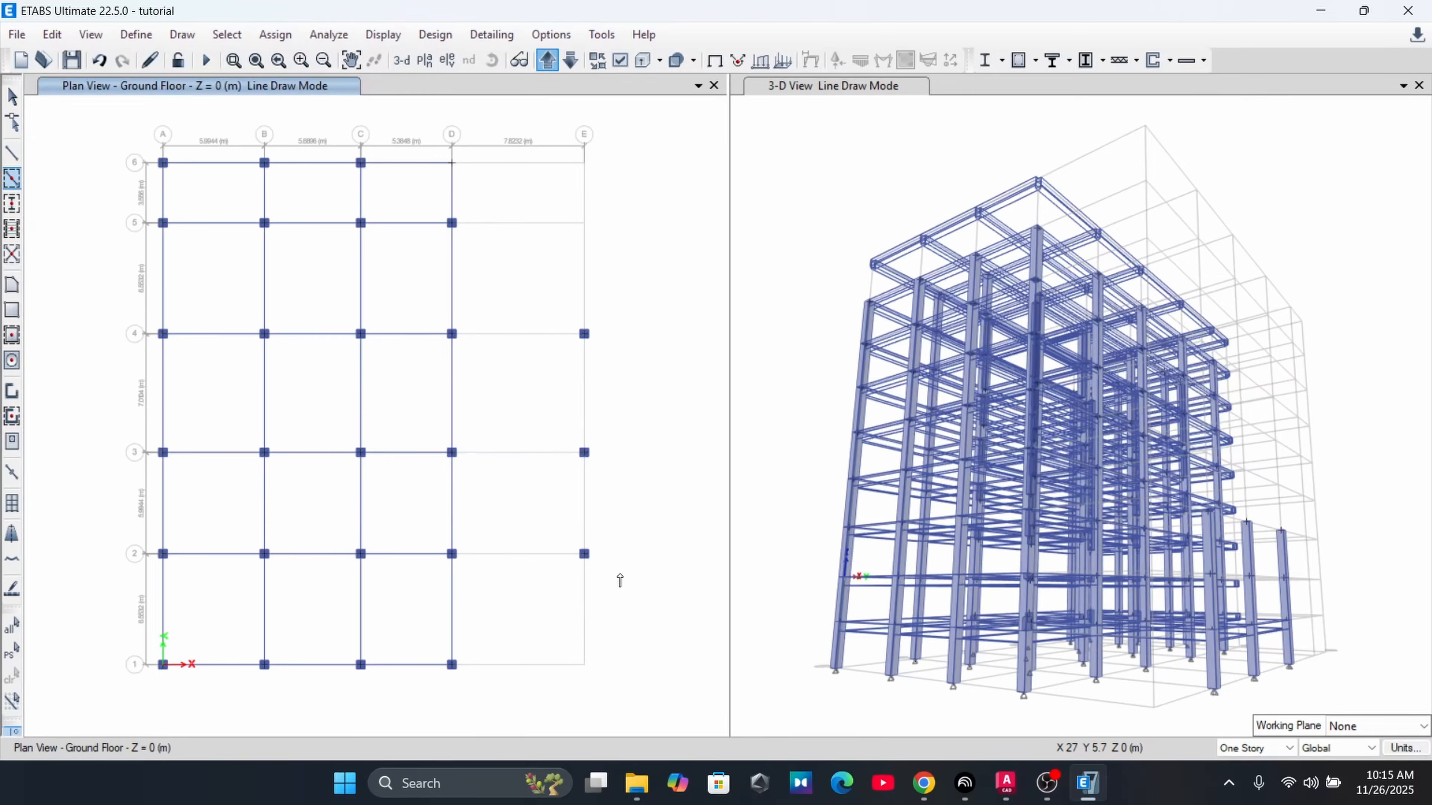
pyautogui.moveTo(622, 578)
pyautogui.mouseDown()
pyautogui.moveTo(532, 381)
pyautogui.moveTo(521, 320)
pyautogui.mouseUp()
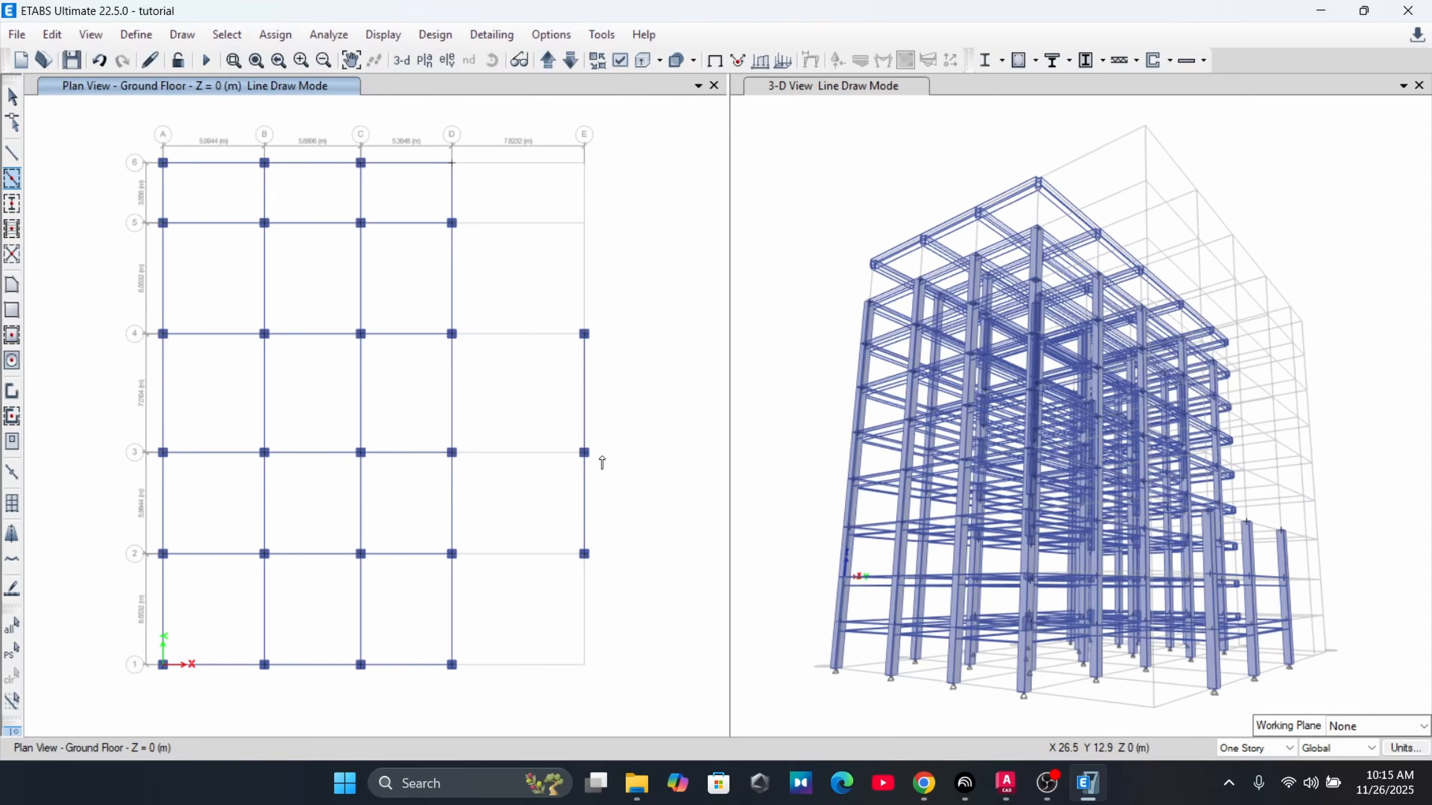
pyautogui.click(506, 334)
pyautogui.click(528, 452)
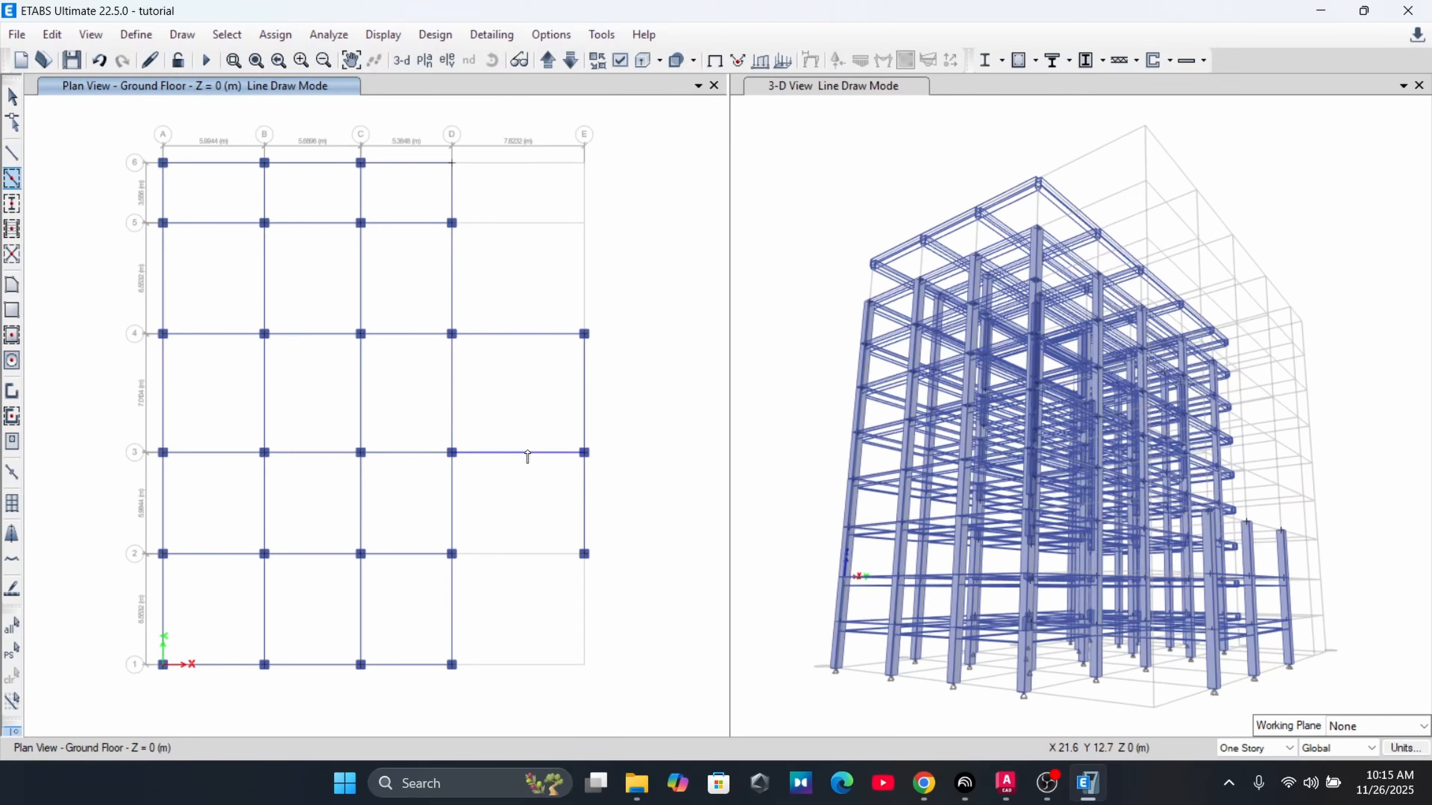
pyautogui.click(514, 563)
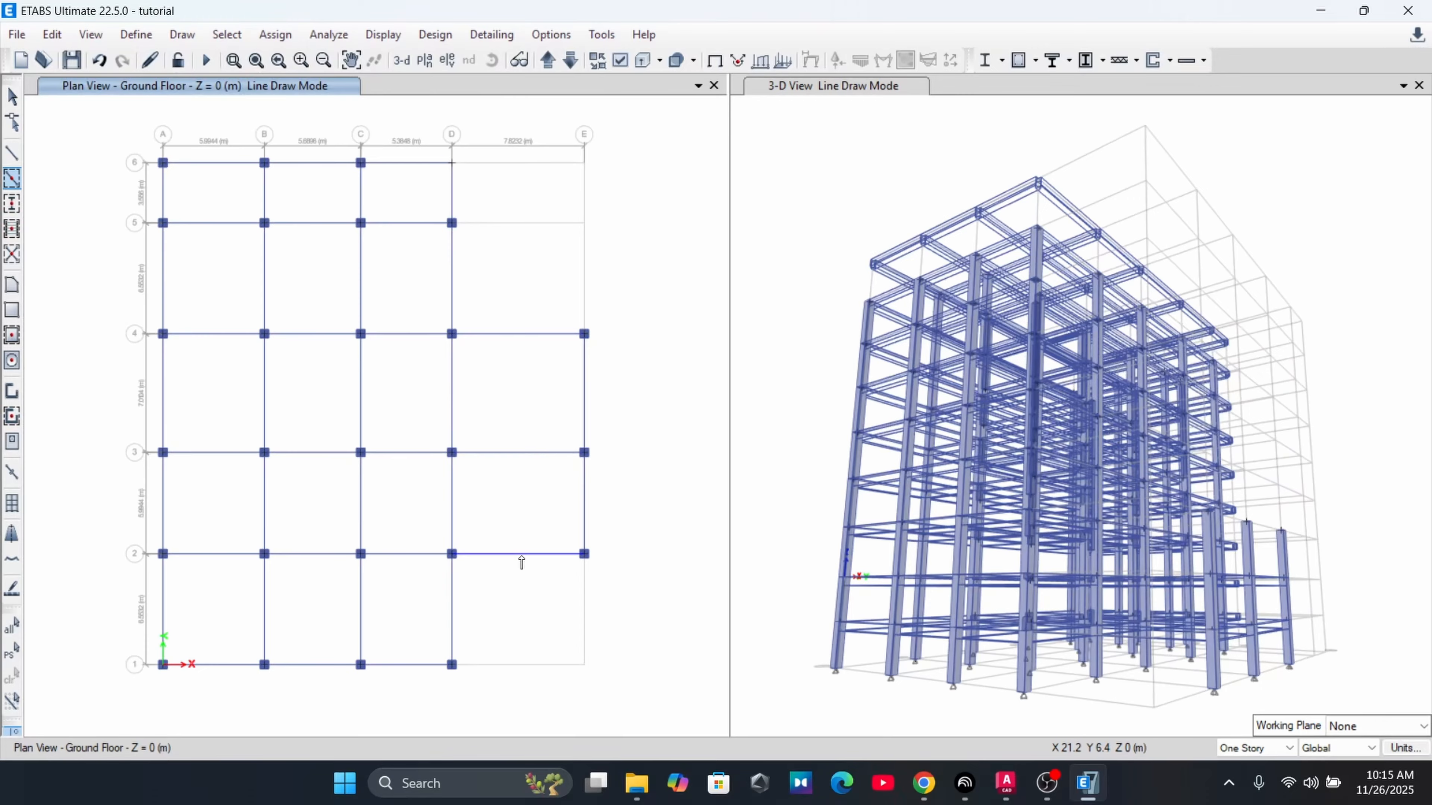
# On the Story1 plan, draw the grid E beams between grids 2 and 4 and the D–E beams along grids 4, 3 and 2, then show Story 2
pyautogui.click(557, 62)
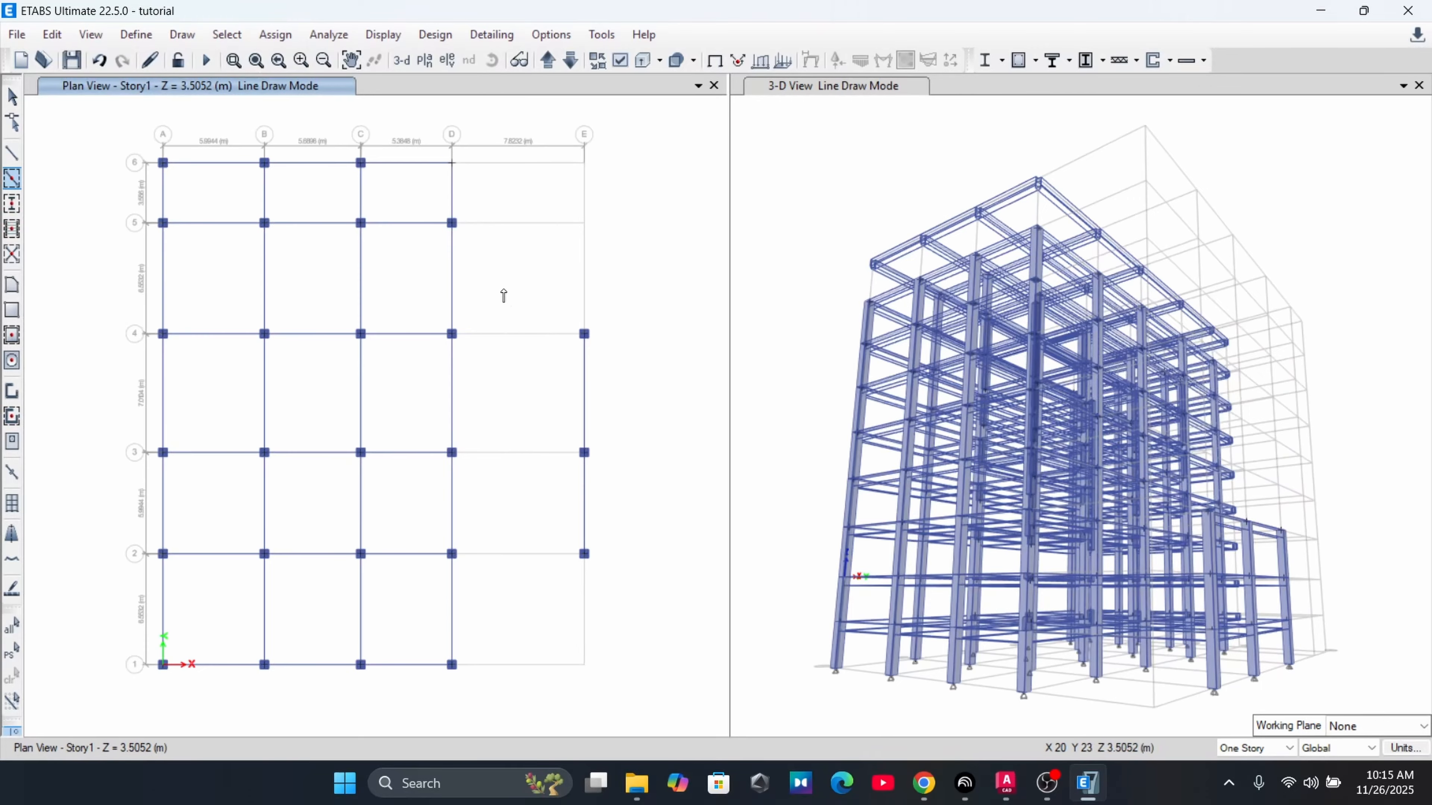
pyautogui.click(508, 334)
pyautogui.click(530, 452)
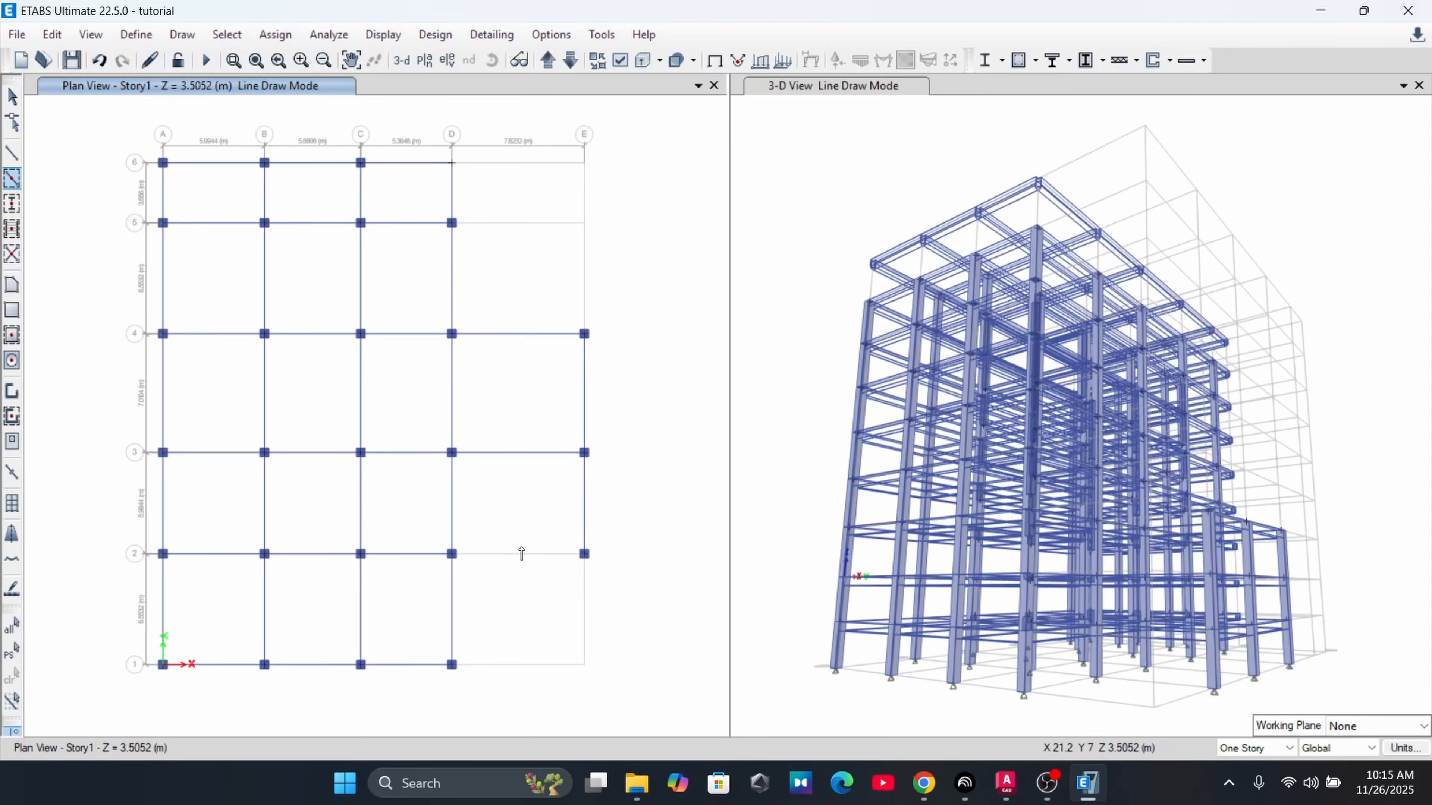
pyautogui.click(521, 553)
pyautogui.click(554, 63)
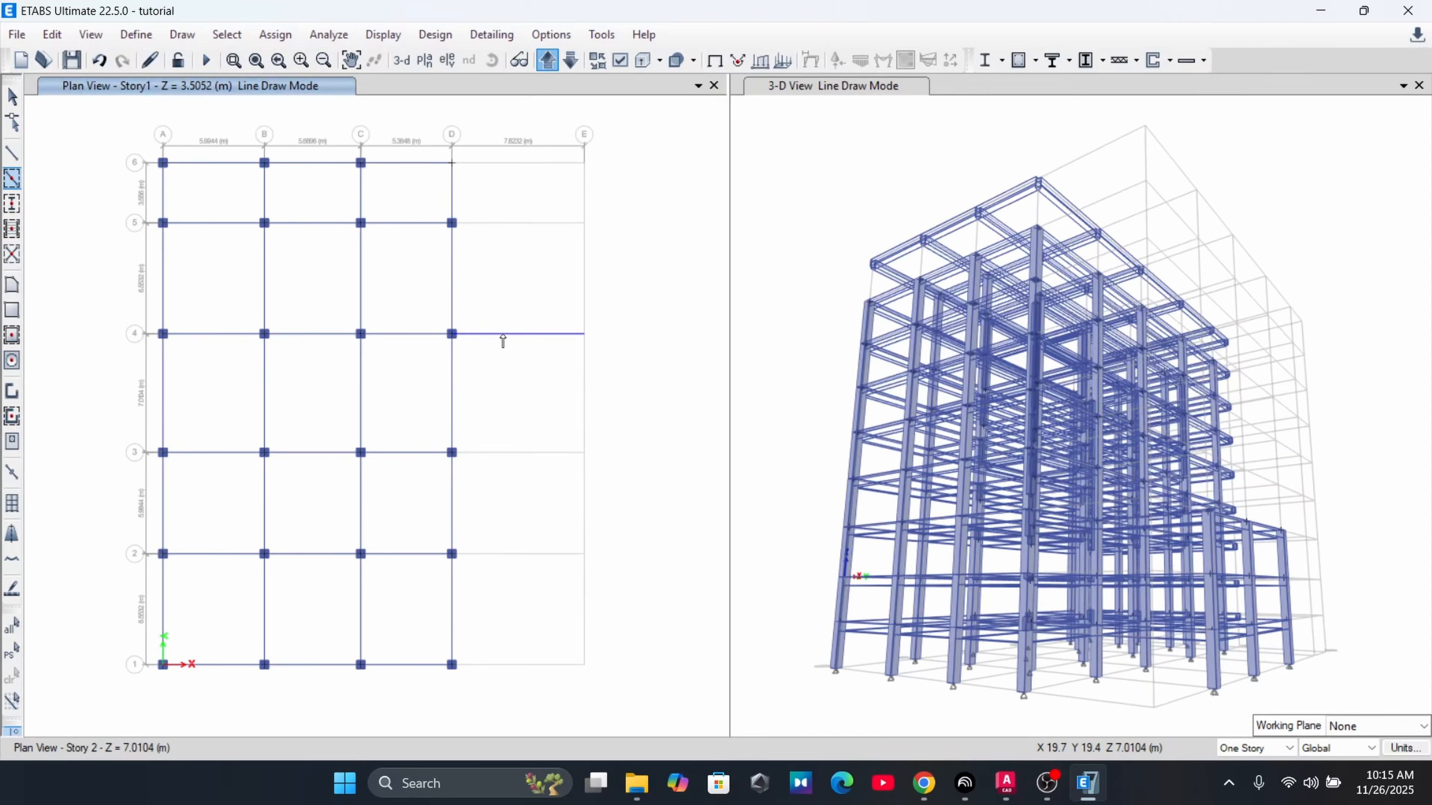
pyautogui.press('Escape')
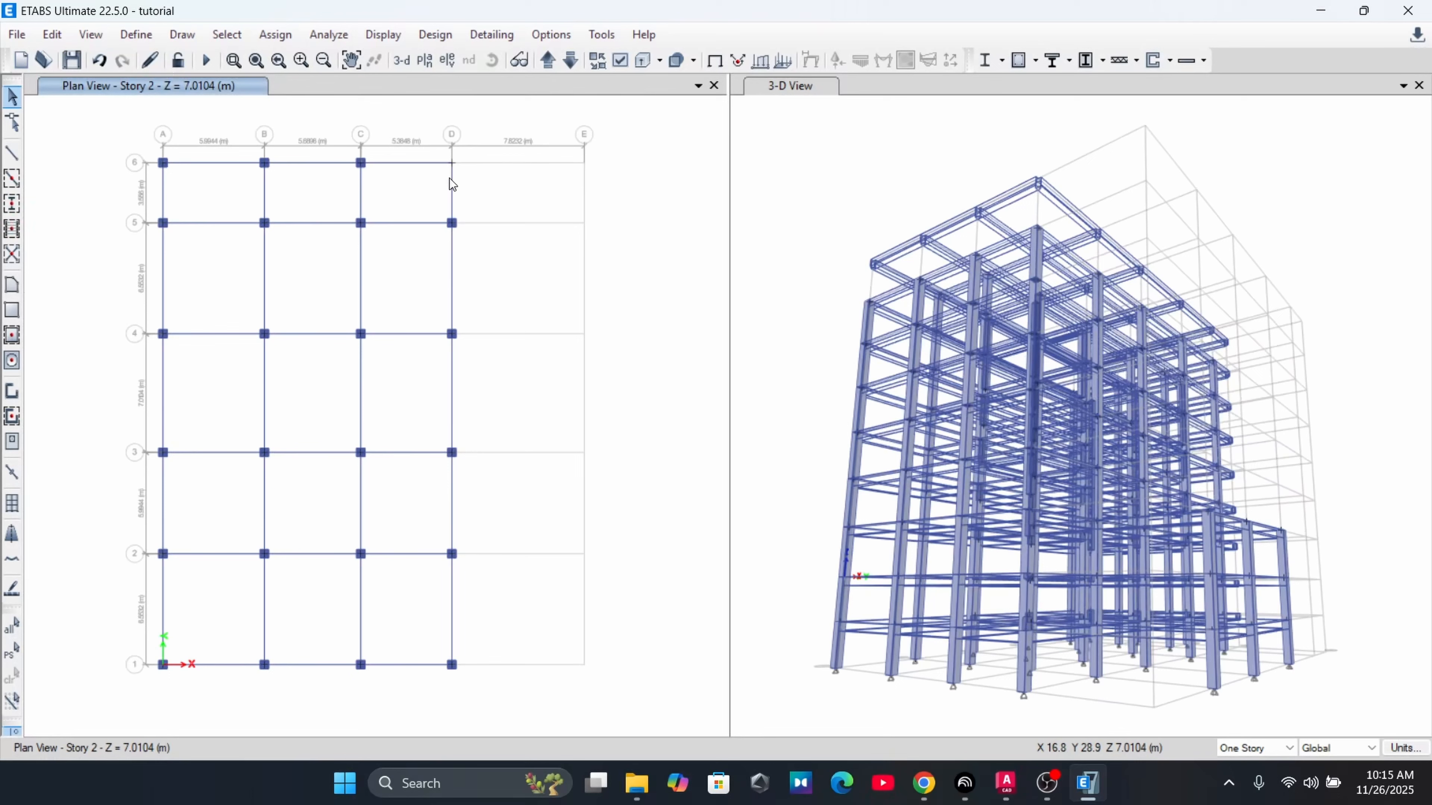
# With drawing set to All Stories, delete the beams and joints at grid intersection D-6, and show the Staircase Cover plan
pyautogui.click(1254, 748)
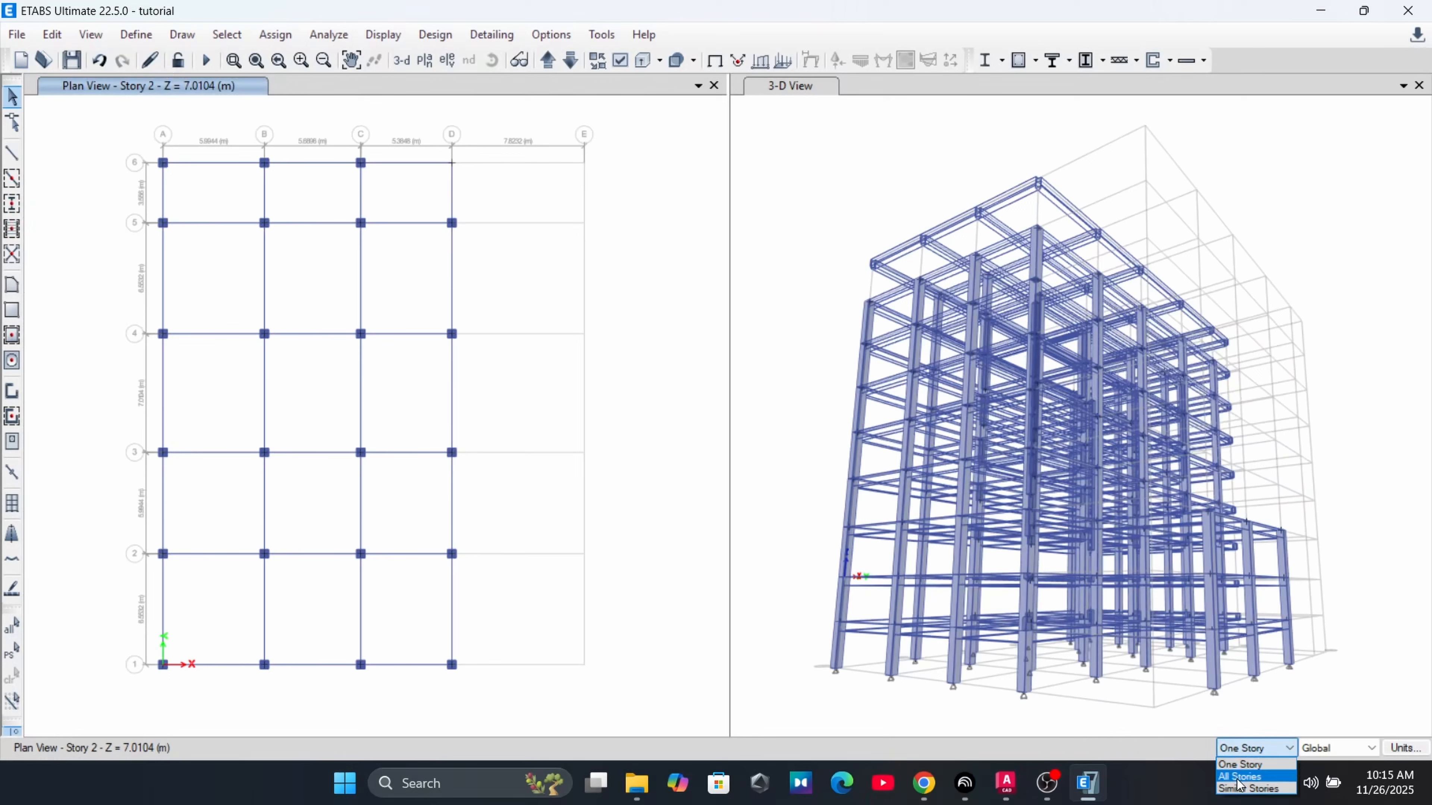
pyautogui.click(1245, 774)
pyautogui.moveTo(487, 186); pyautogui.dragTo(413, 149)
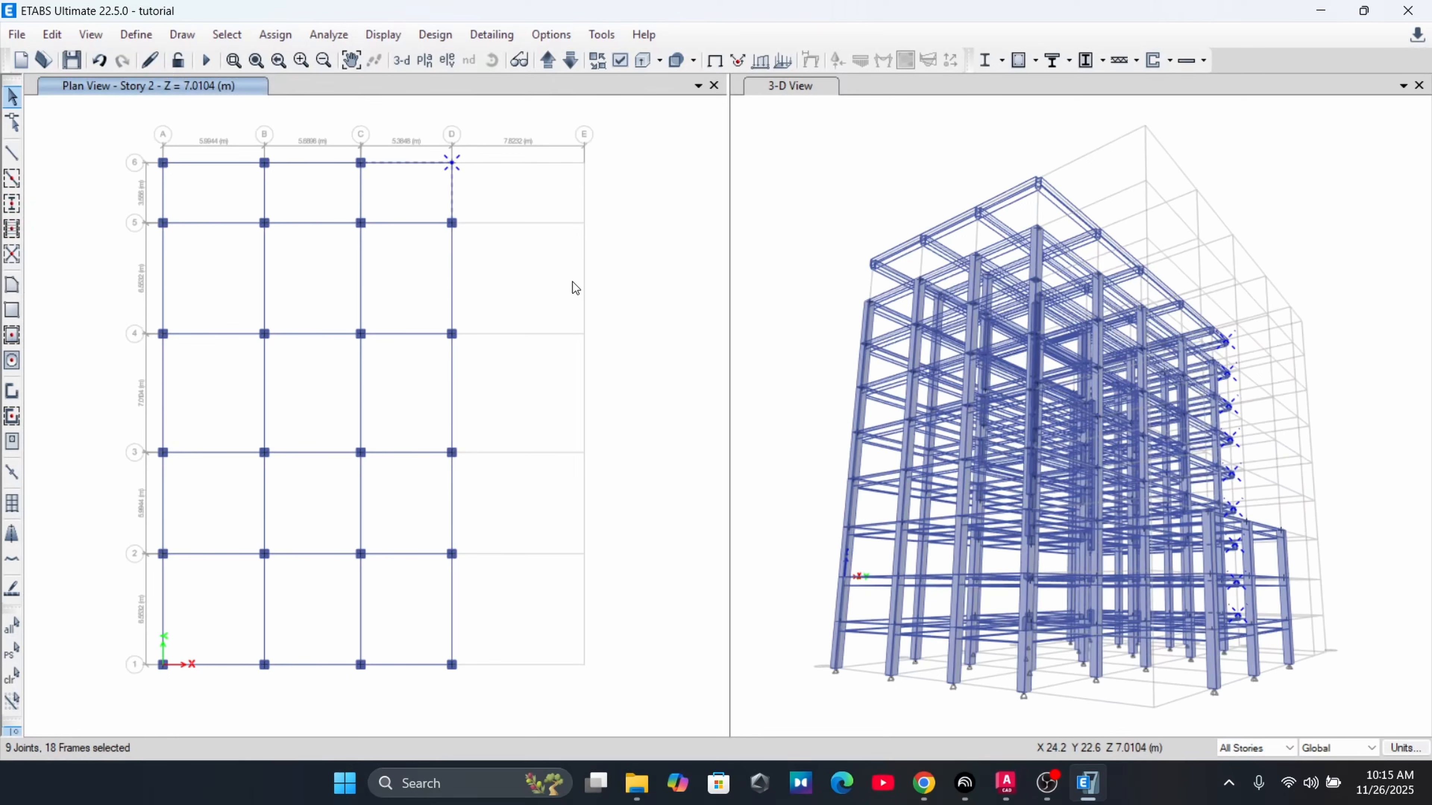
pyautogui.press('Delete')
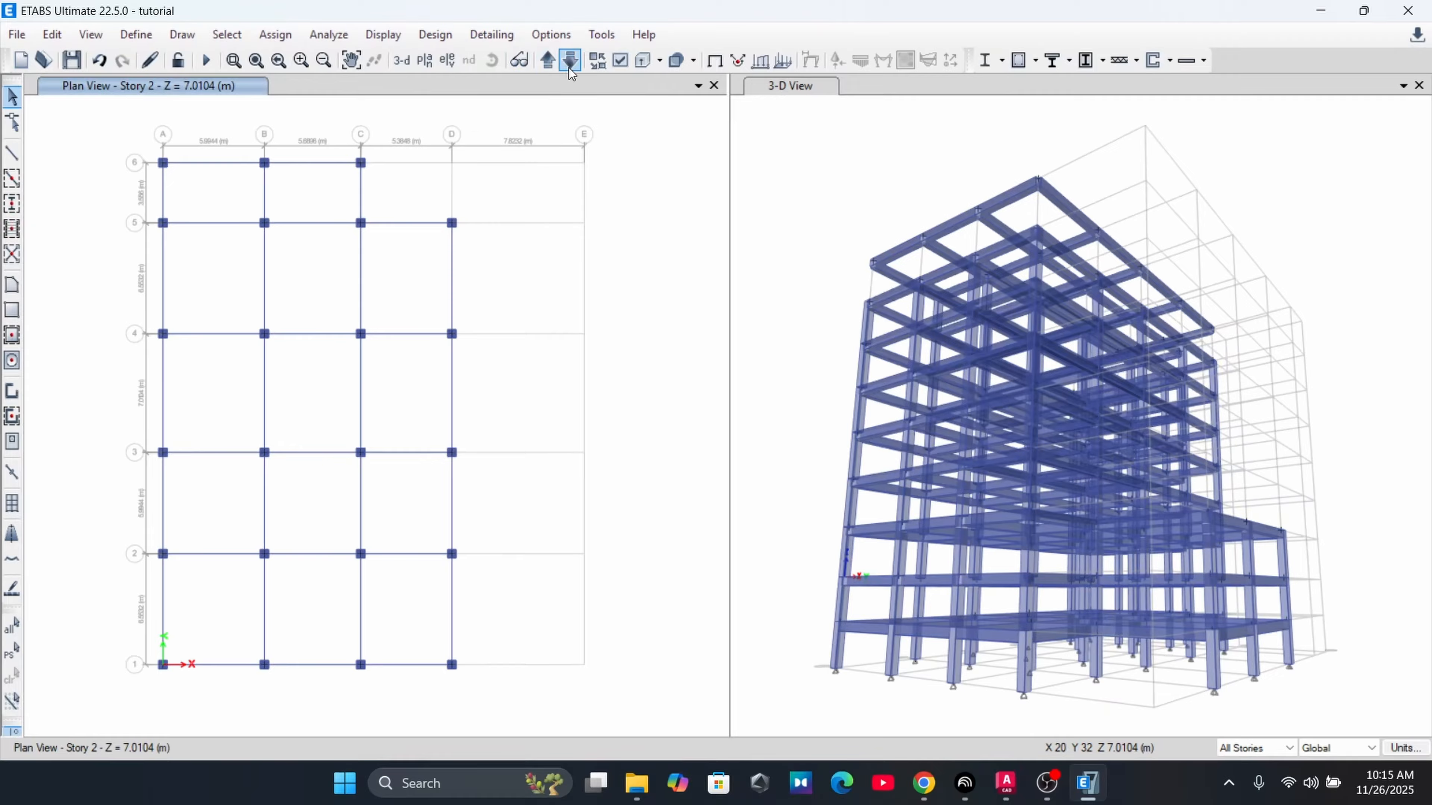
pyautogui.click(545, 59)
pyautogui.click(546, 59)
pyautogui.click(545, 59)
pyautogui.click(546, 59)
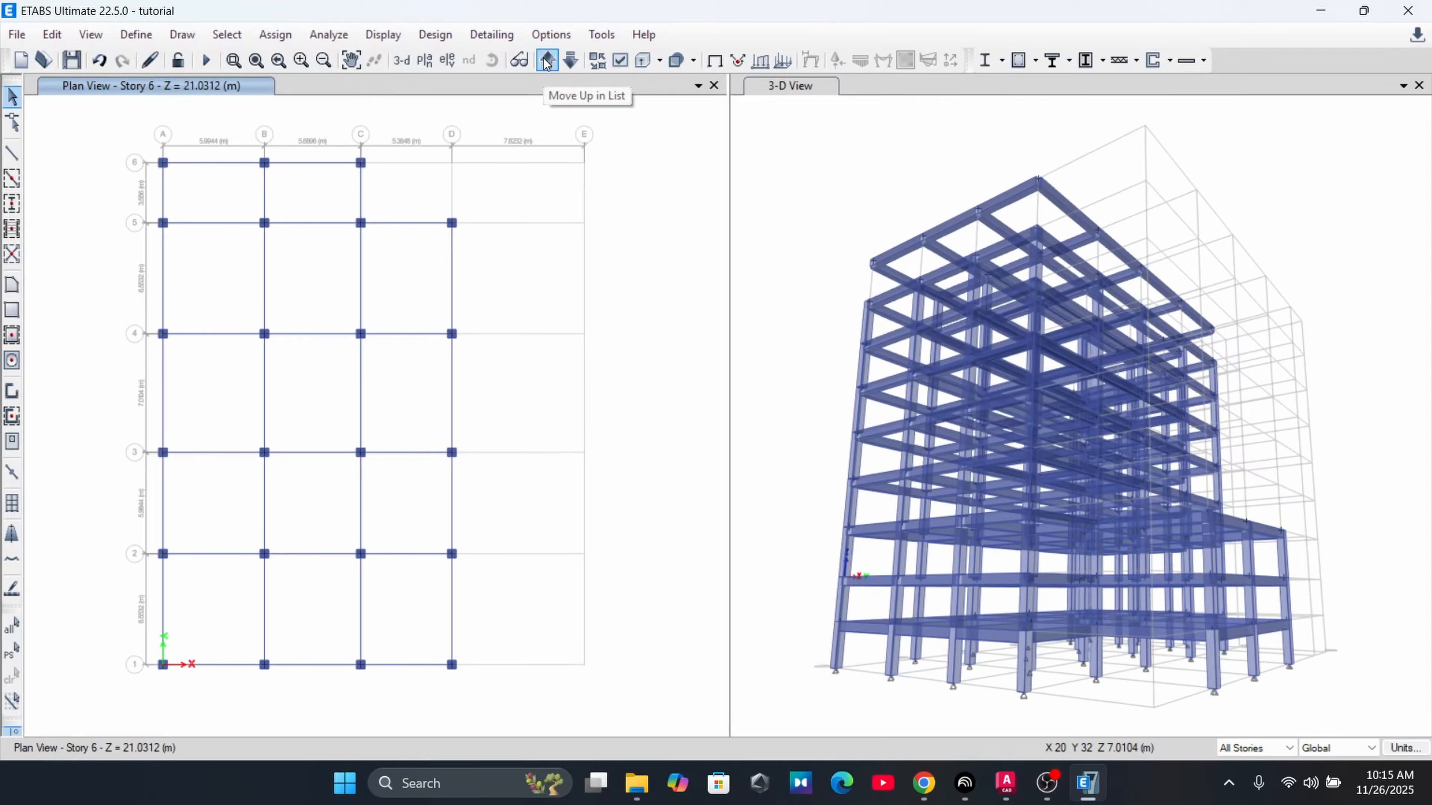
pyautogui.click(545, 59)
pyautogui.moveTo(518, 313); pyautogui.dragTo(103, 154)
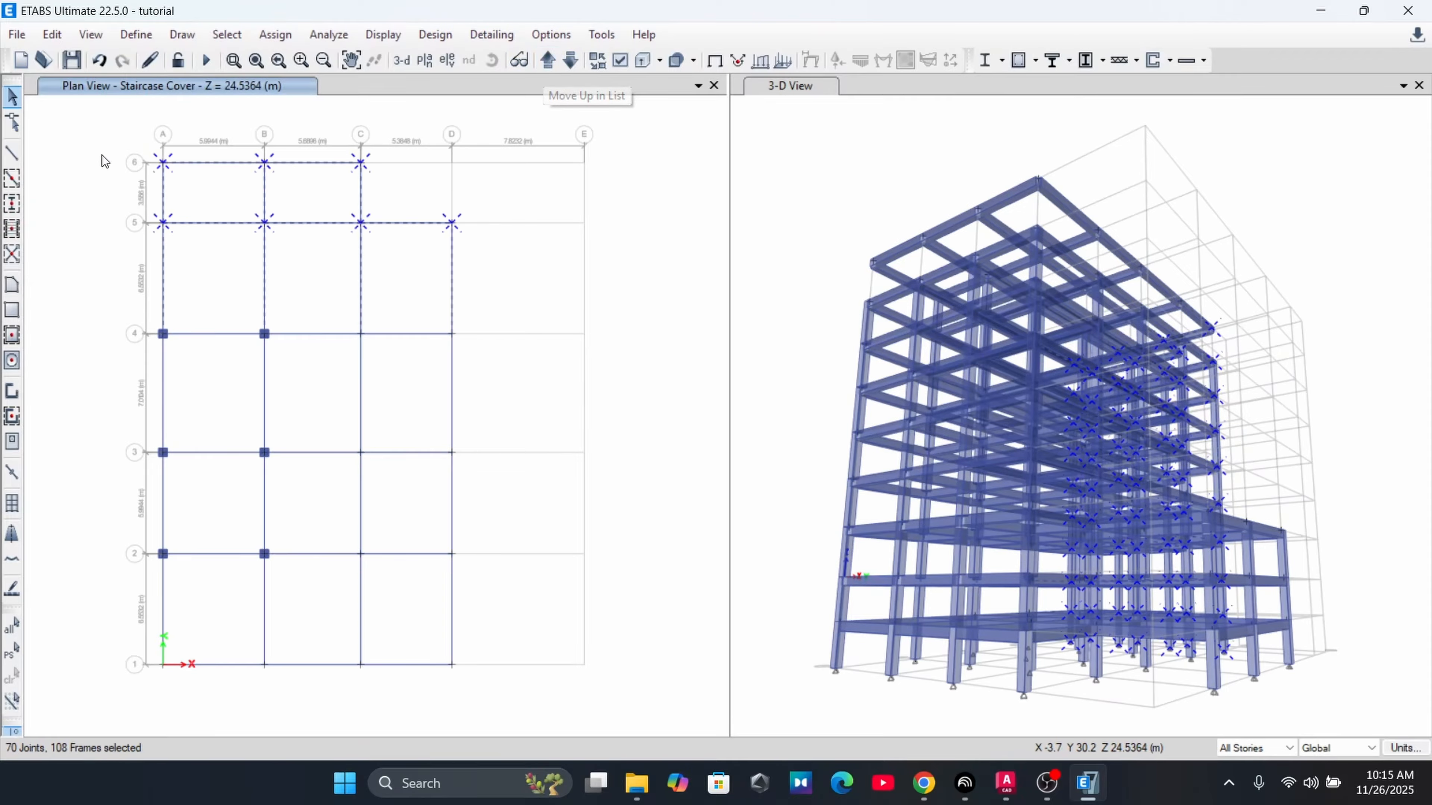
pyautogui.press('Delete')
pyautogui.moveTo(479, 695); pyautogui.dragTo(320, 313)
pyautogui.hotkey('ctrl', 'z')
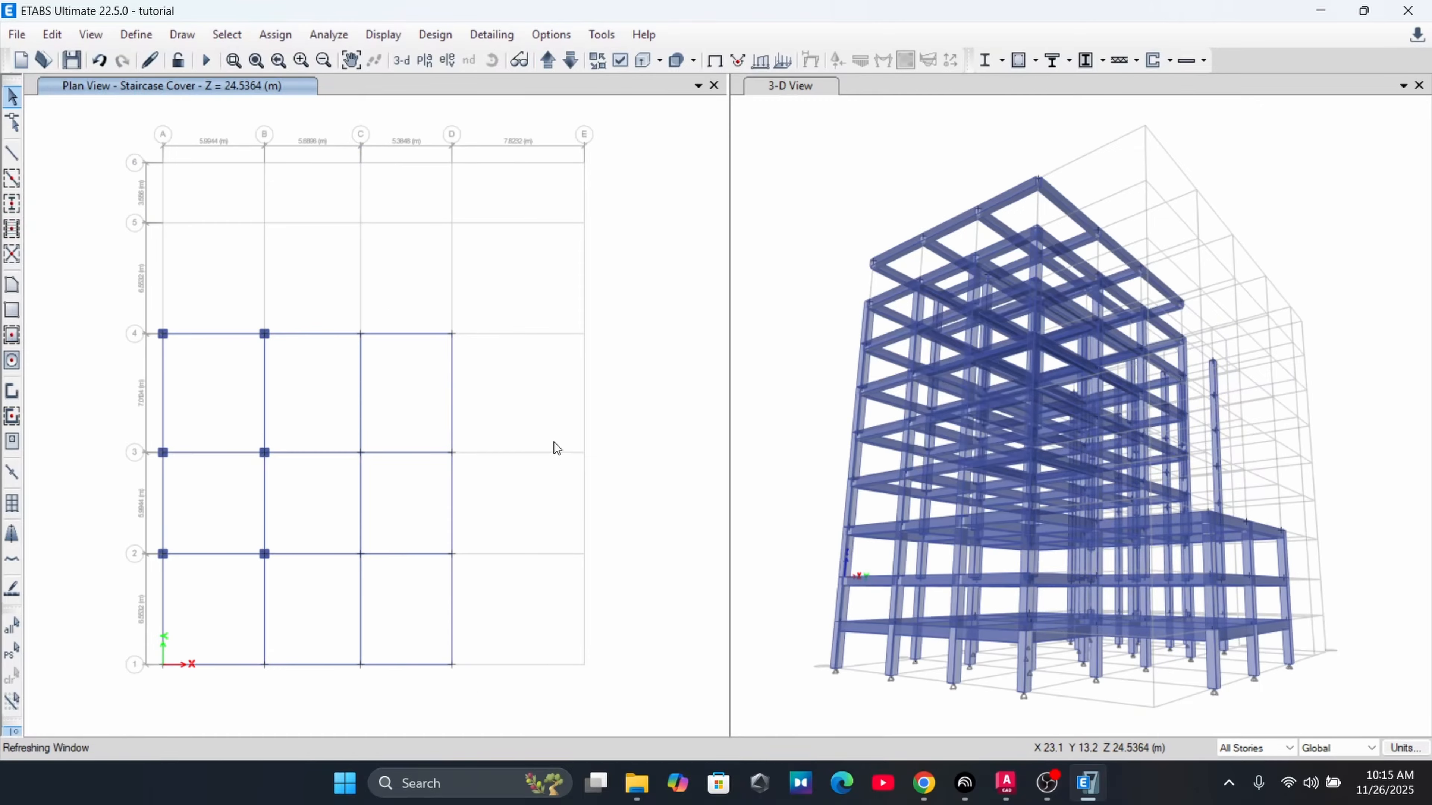
# Limit editing to One Story and delete the Staircase Cover beams between grids 4 and 6, including those along grids 5 and 6
pyautogui.click(1251, 754)
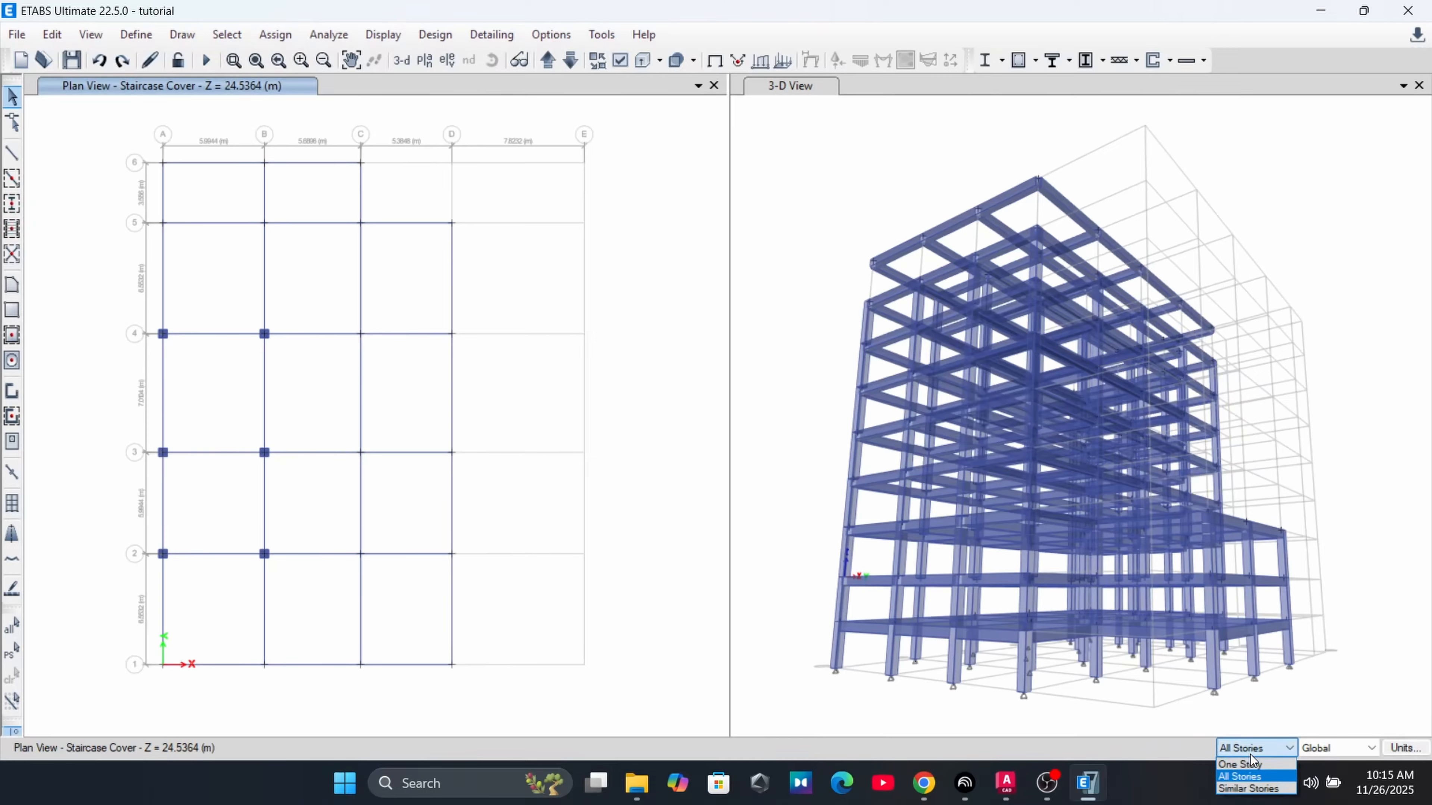
pyautogui.click(1249, 772)
pyautogui.moveTo(456, 282); pyautogui.dragTo(85, 206)
pyautogui.press('Delete')
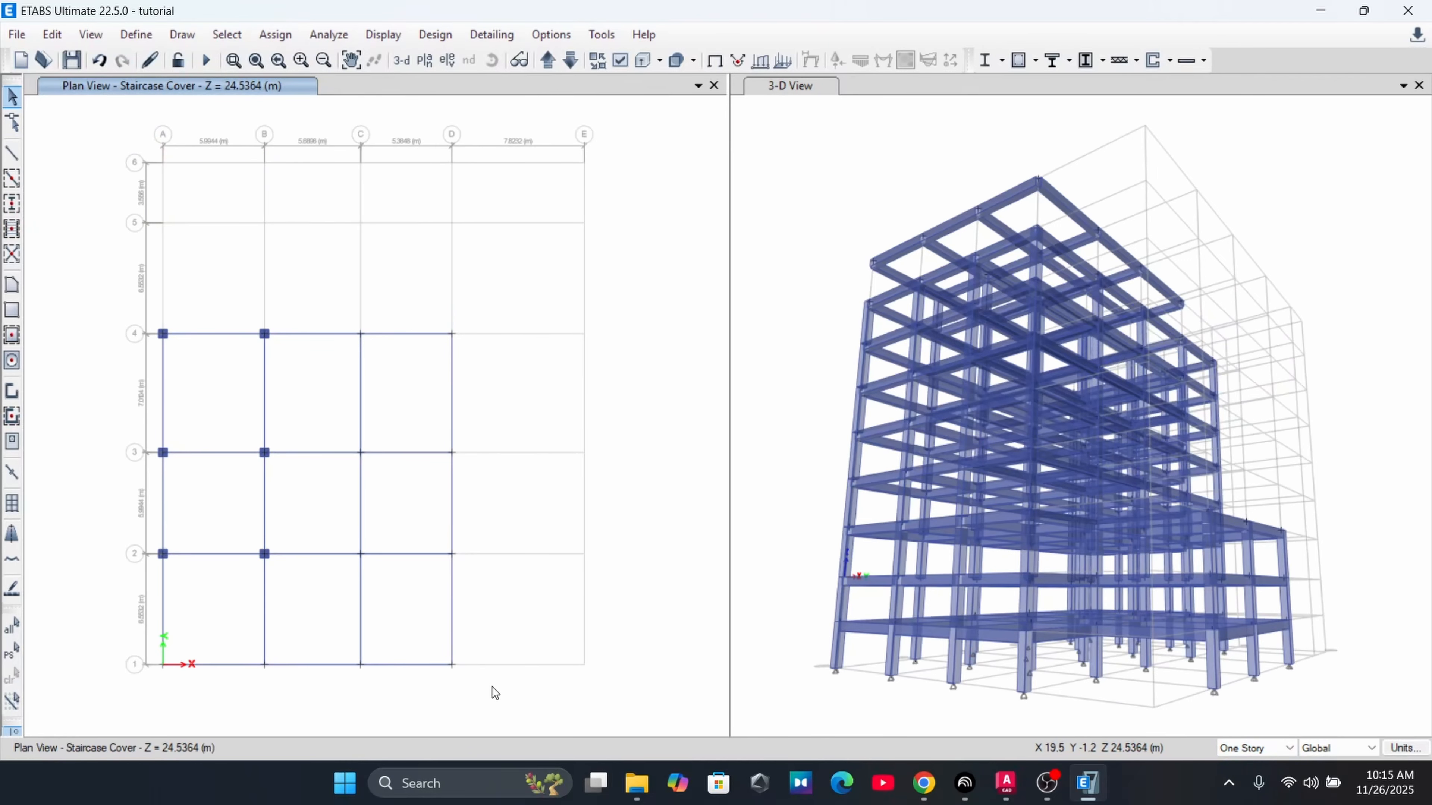
# On the Staircase Cover plan, delete the beams beyond grid B toward D and the remaining beams between grids 1 and 2
pyautogui.moveTo(493, 686); pyautogui.dragTo(310, 316)
pyautogui.click(13, 676)
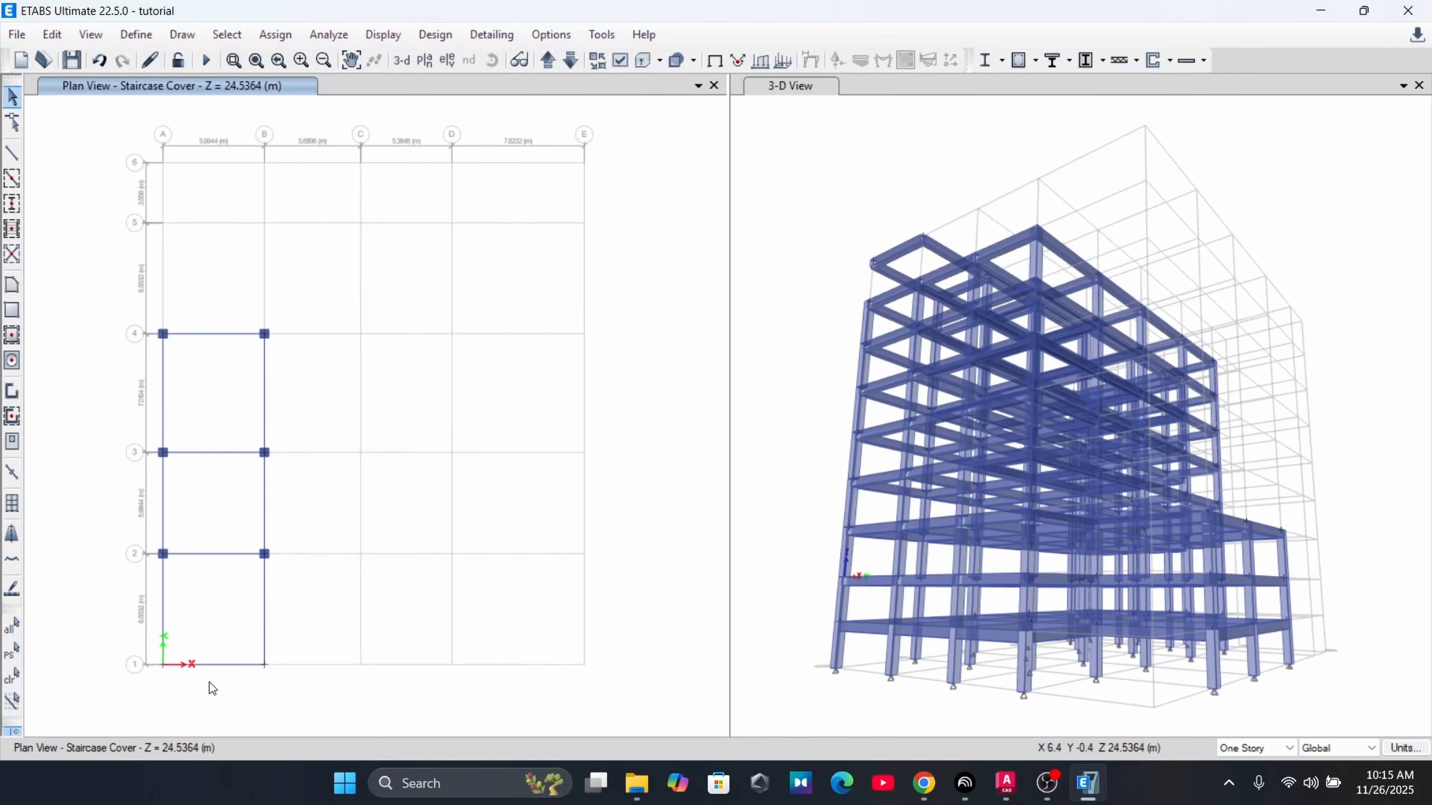
pyautogui.moveTo(302, 719); pyautogui.dragTo(138, 614)
pyautogui.press('Delete')
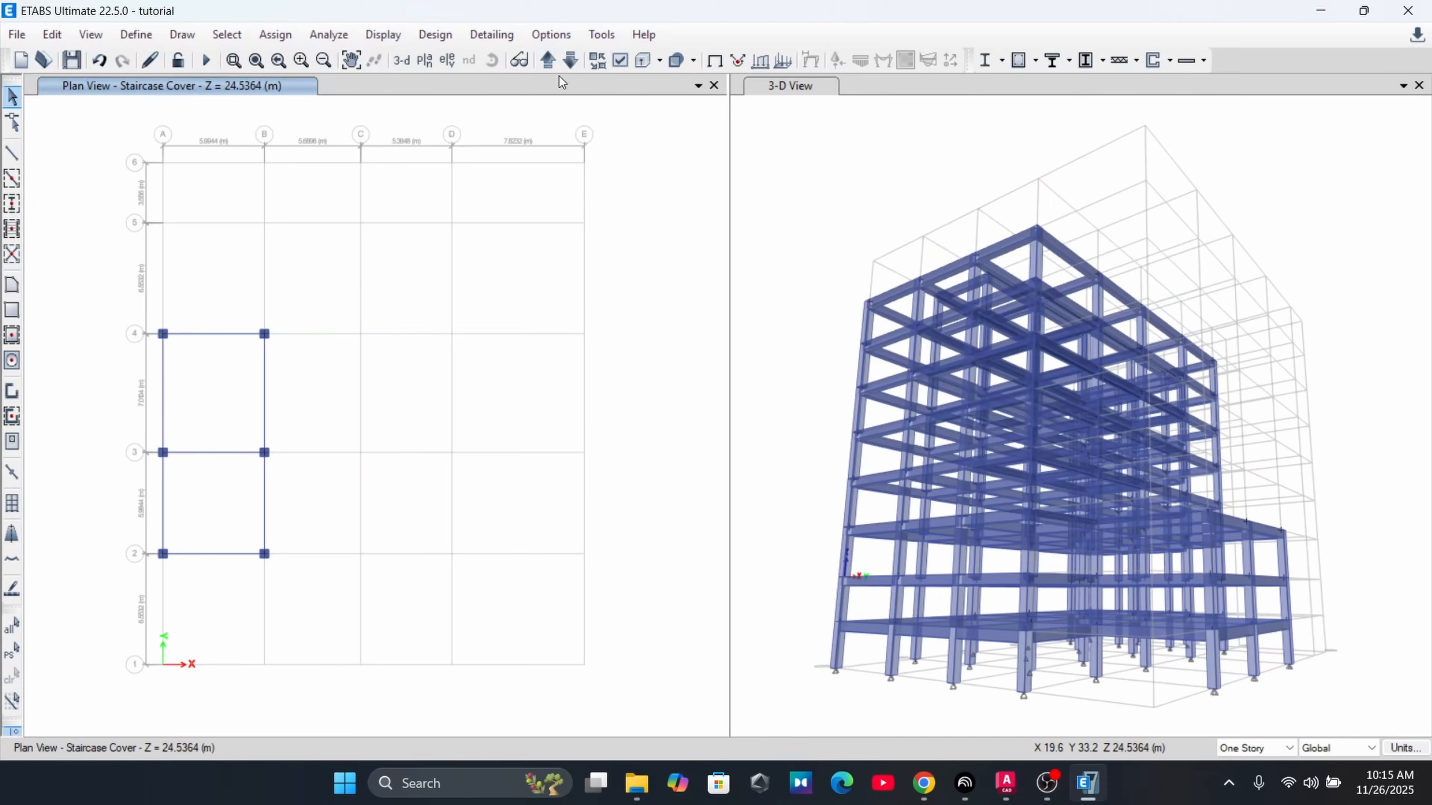
# Review the beam layout of each floor plan from the 2nd Basement upward, and end on the Story 2 plan
pyautogui.click(554, 58)
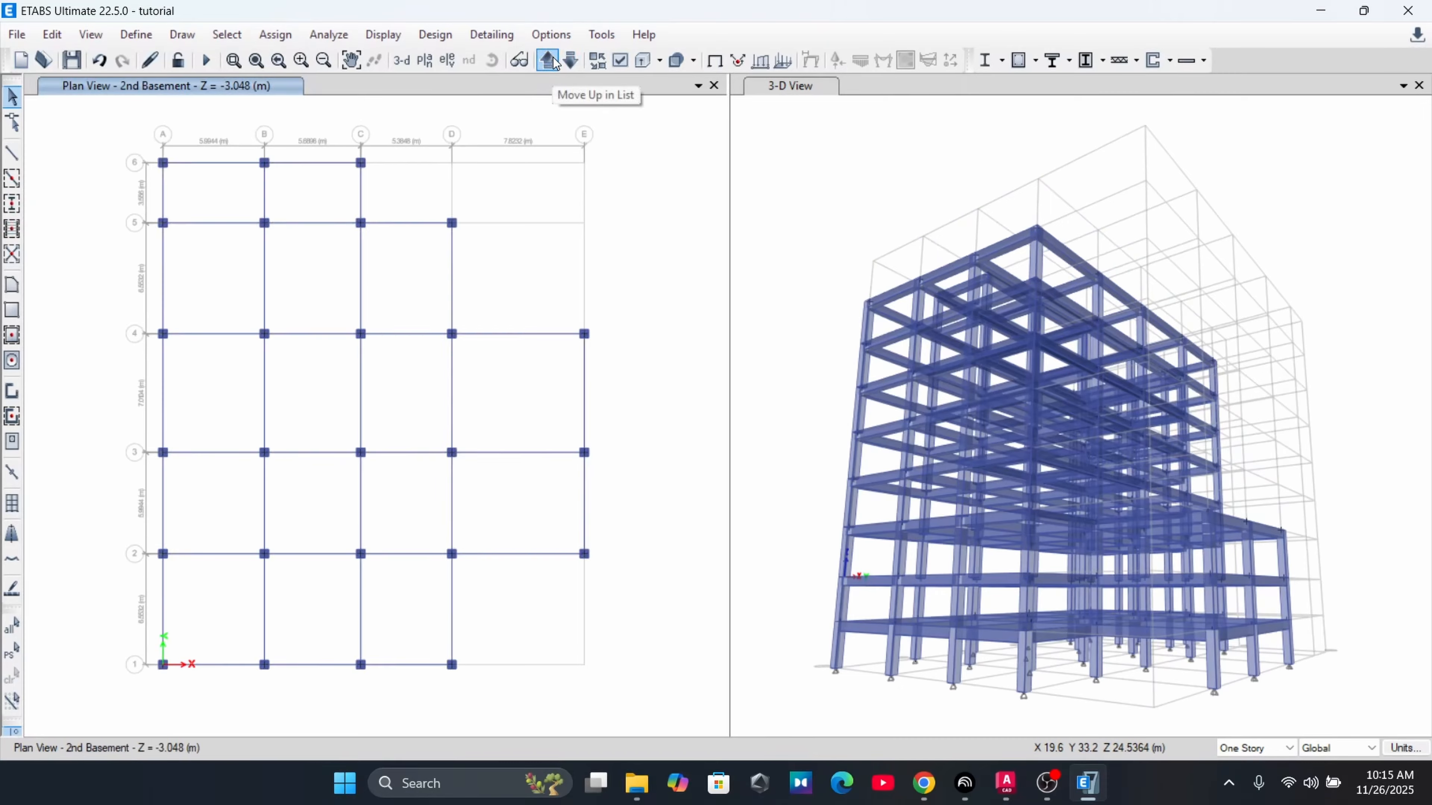
pyautogui.click(547, 58)
pyautogui.click(546, 58)
pyautogui.click(547, 58)
pyautogui.click(547, 58)
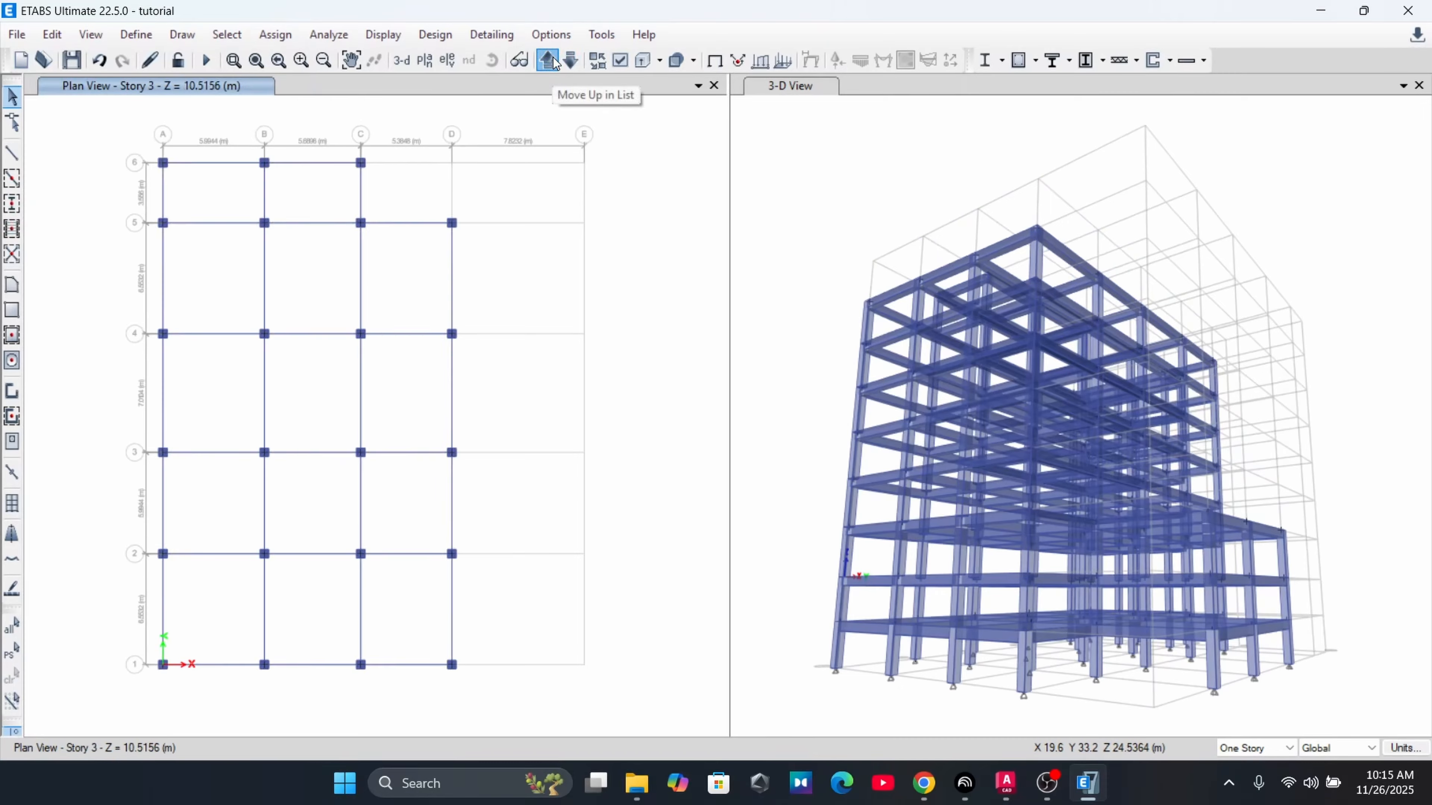
pyautogui.click(546, 59)
pyautogui.click(547, 59)
pyautogui.click(547, 58)
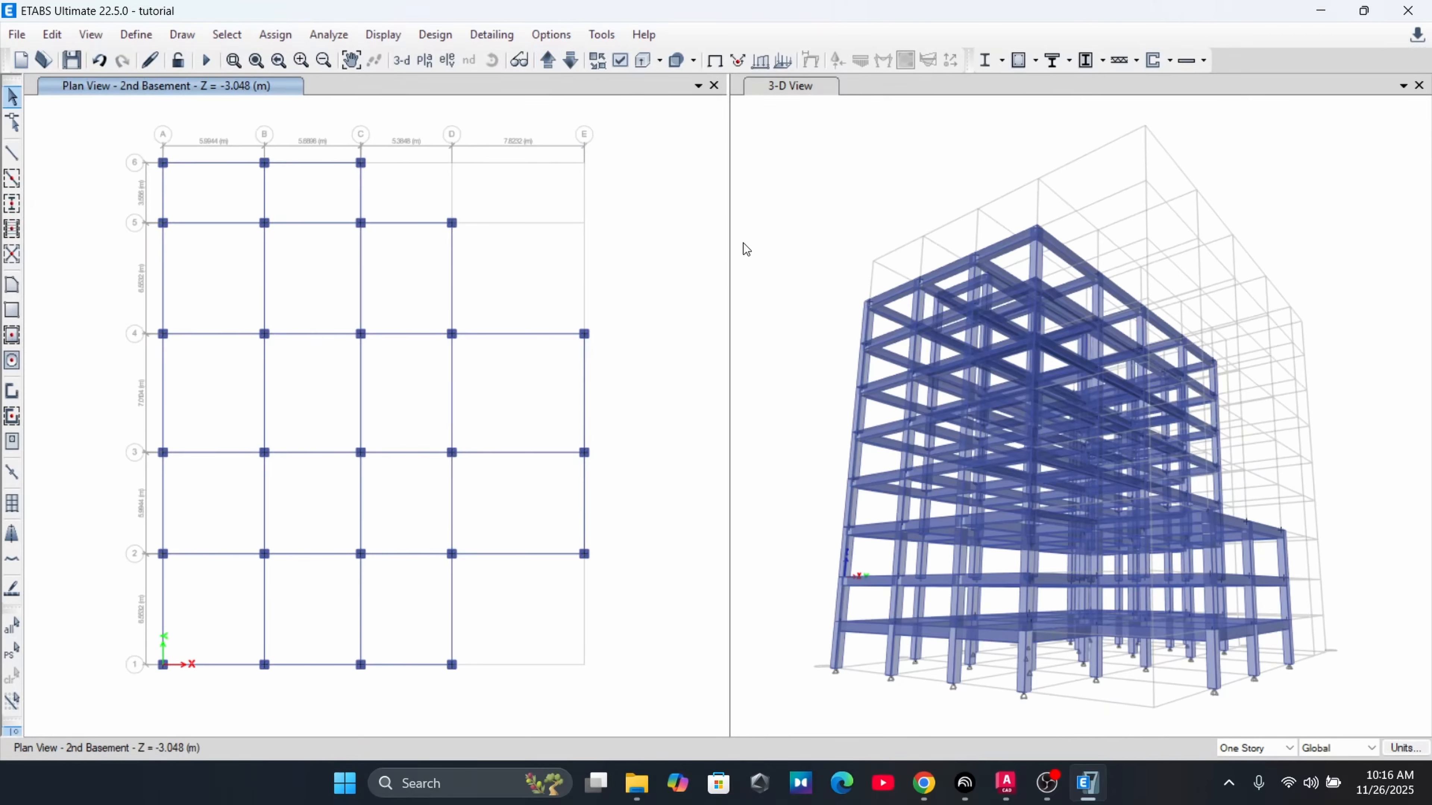
pyautogui.click(548, 58)
pyautogui.click(552, 58)
pyautogui.click(555, 60)
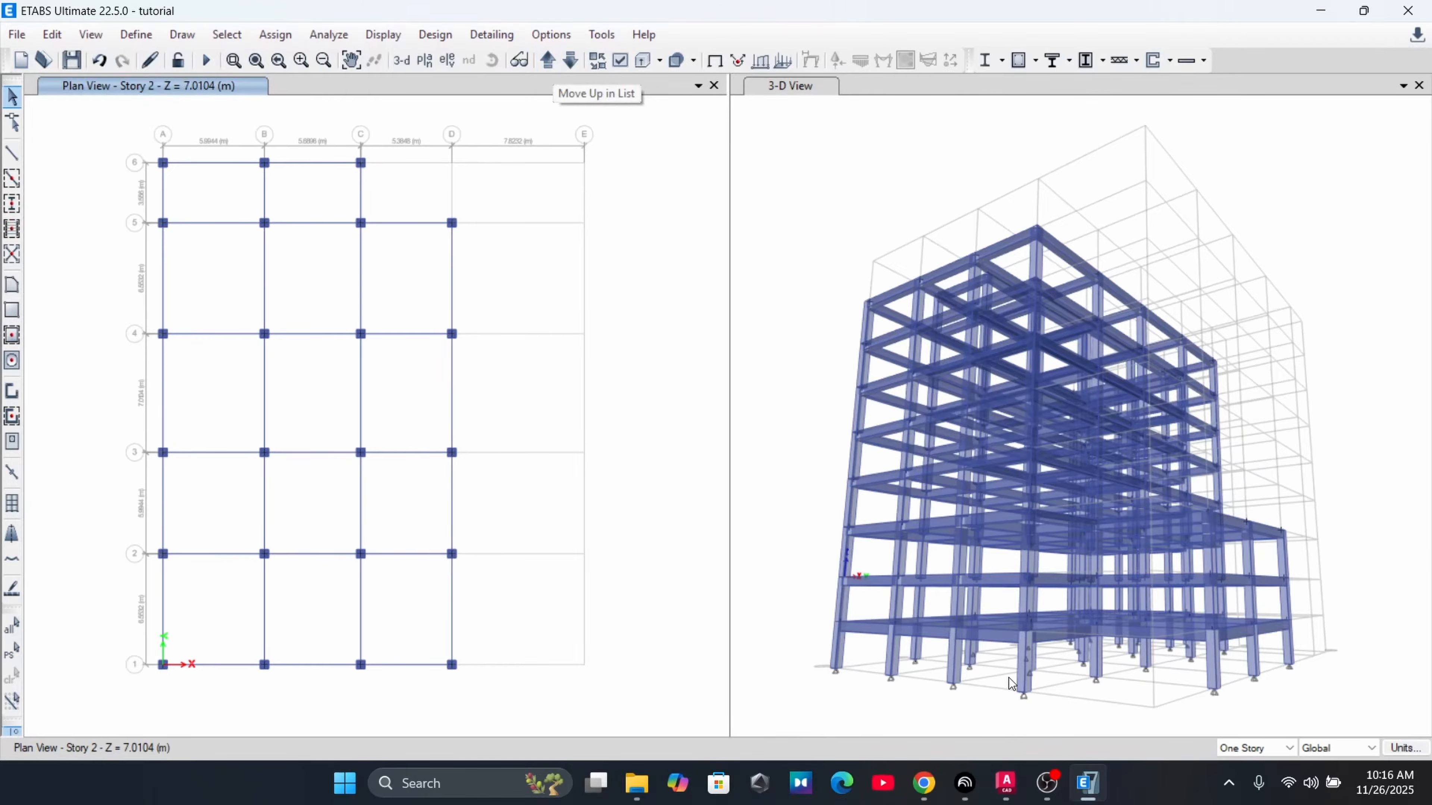
# Switch to AutoCAD and locate the main beam layout drawing titled Upto Fifth Floor among the floor layouts
pyautogui.click(1006, 787)
pyautogui.scroll(-2, 812, 500)
pyautogui.moveTo(764, 500); pyautogui.dragTo(802, 317, button='middle')
pyautogui.moveTo(626, 638); pyautogui.dragTo(973, 567, button='middle')
pyautogui.scroll(4, 354, 539)
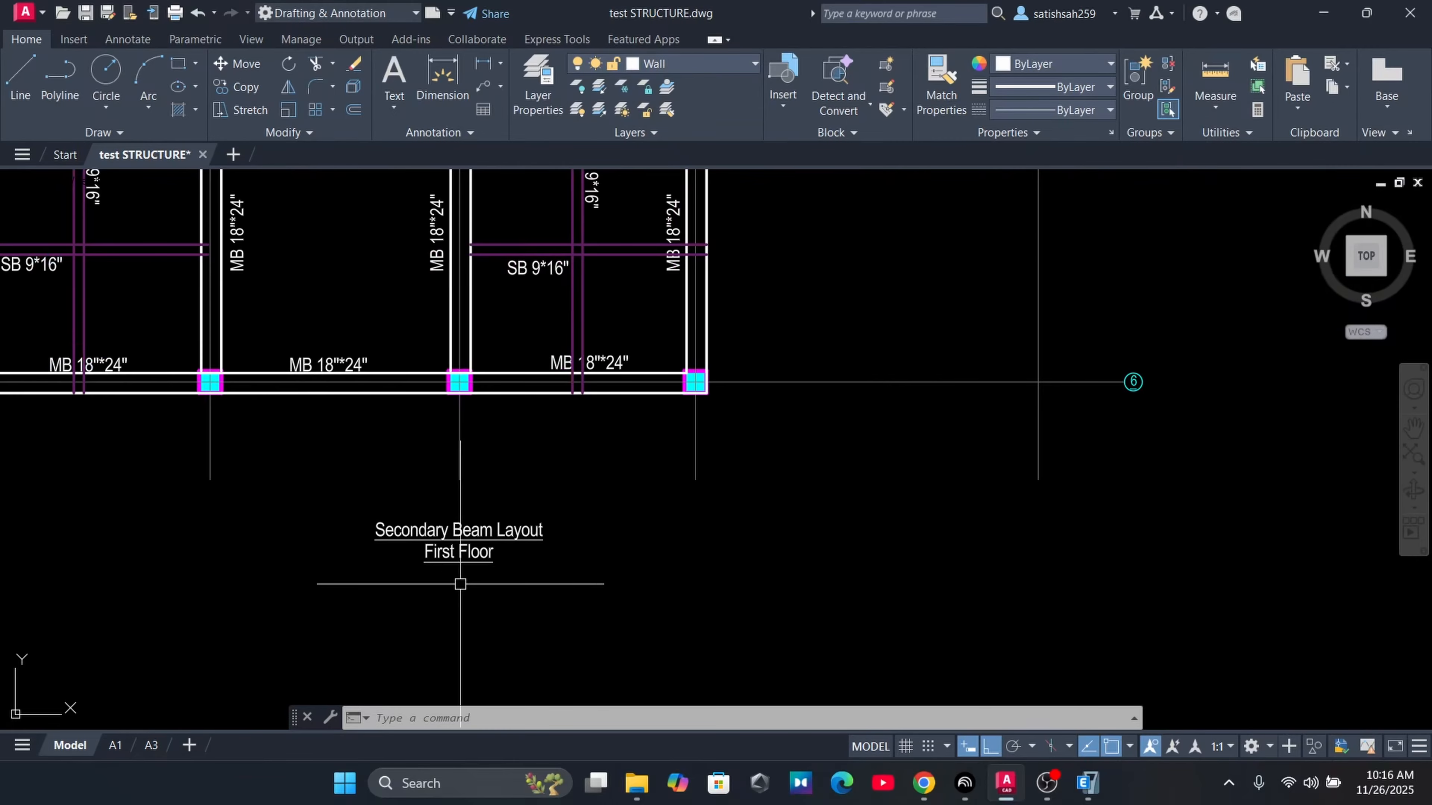
pyautogui.scroll(-4, 442, 538)
pyautogui.moveTo(381, 501); pyautogui.dragTo(1150, 502, button='middle')
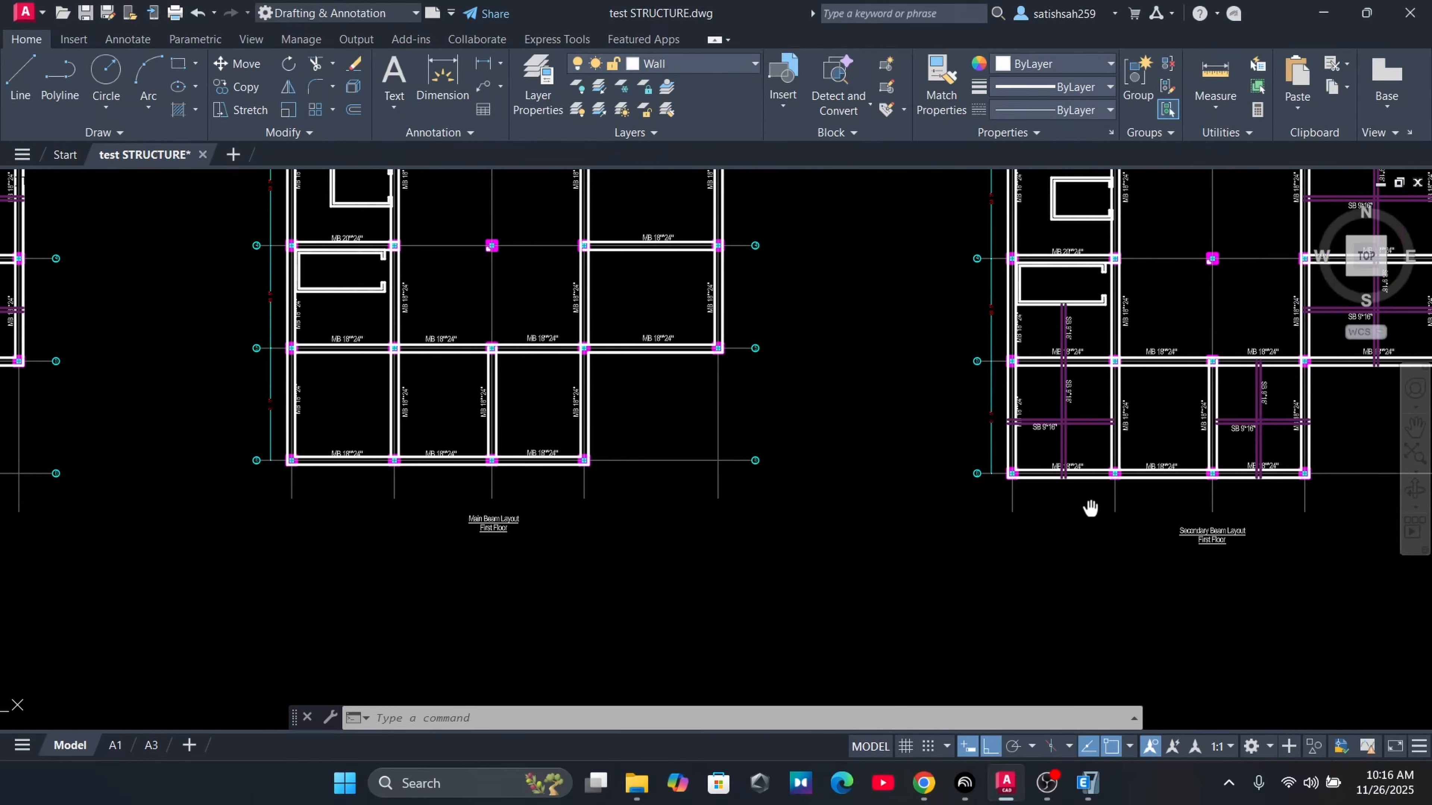
pyautogui.scroll(-3, 425, 448)
pyautogui.moveTo(609, 329); pyautogui.dragTo(555, 431, button='middle')
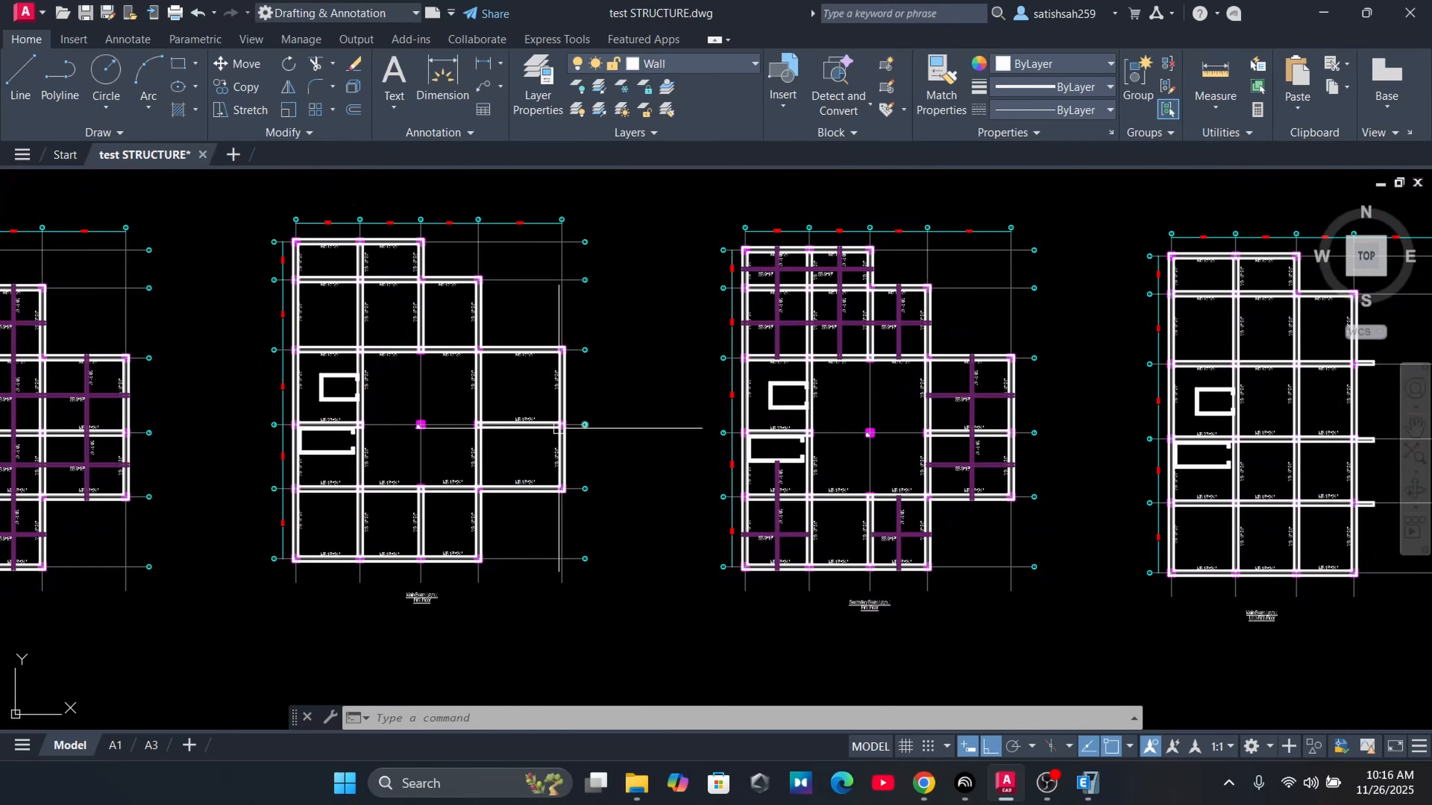
pyautogui.moveTo(1076, 591); pyautogui.dragTo(325, 468, button='middle')
pyautogui.scroll(3, 482, 490)
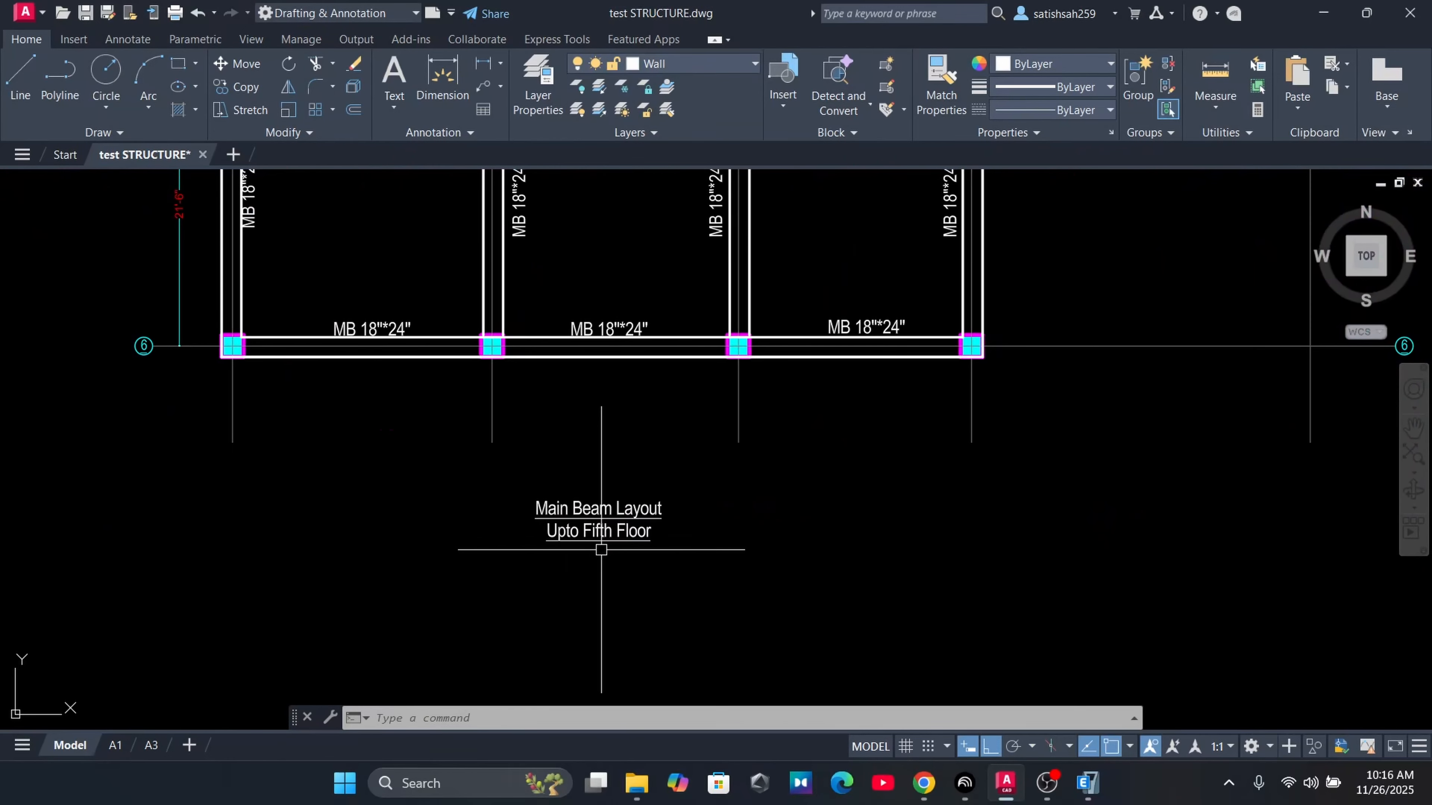
# Examine the cantilever beams extending past the last column line on the Upto Fifth Floor main beam layout
pyautogui.scroll(-2, 597, 532)
pyautogui.moveTo(640, 383); pyautogui.dragTo(611, 642, button='middle')
pyautogui.scroll(3, 731, 390)
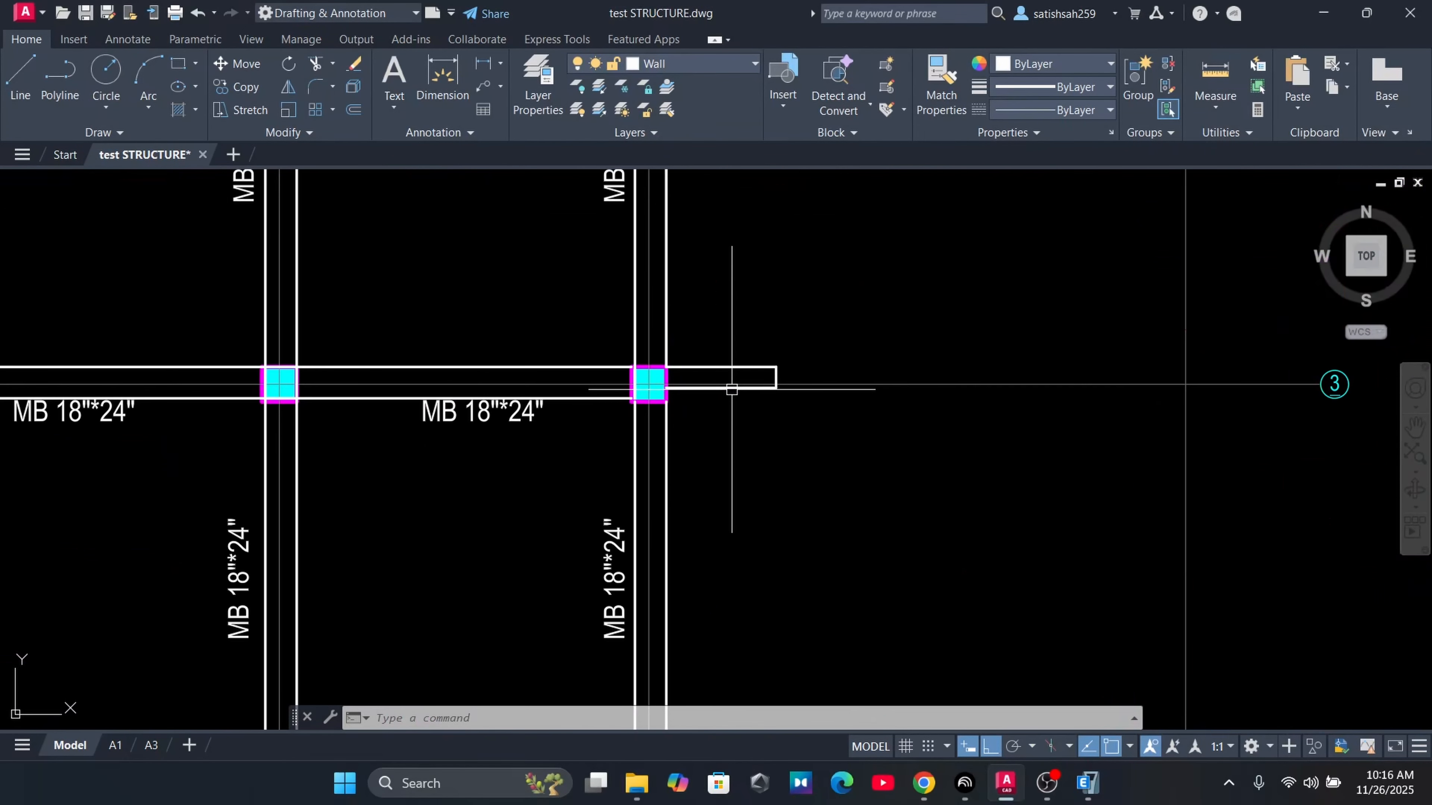
pyautogui.scroll(-4, 731, 391)
pyautogui.moveTo(664, 500); pyautogui.dragTo(669, 452, button='middle')
pyautogui.scroll(1, 669, 452)
pyautogui.scroll(2, 669, 452)
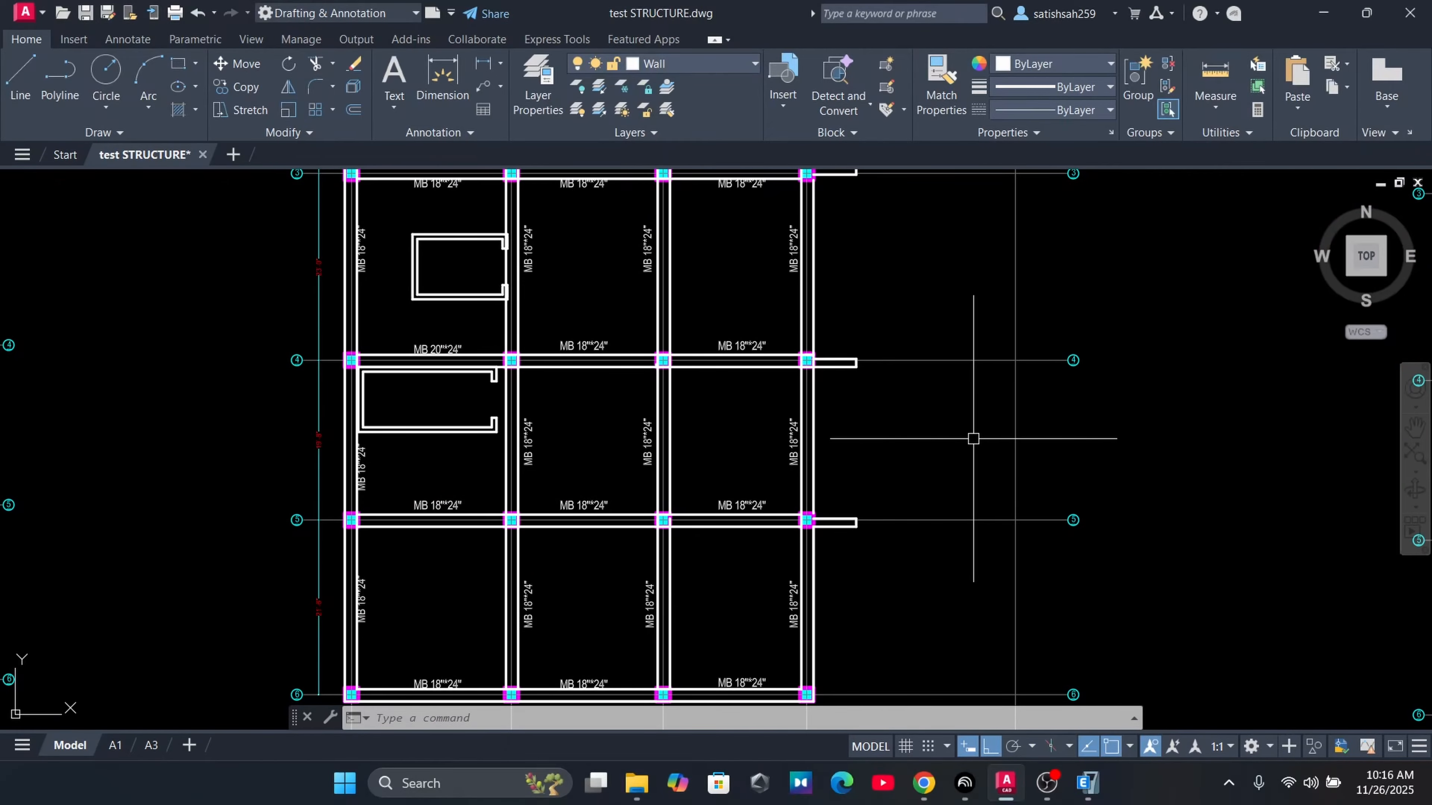
pyautogui.moveTo(831, 339); pyautogui.dragTo(703, 399, button='middle')
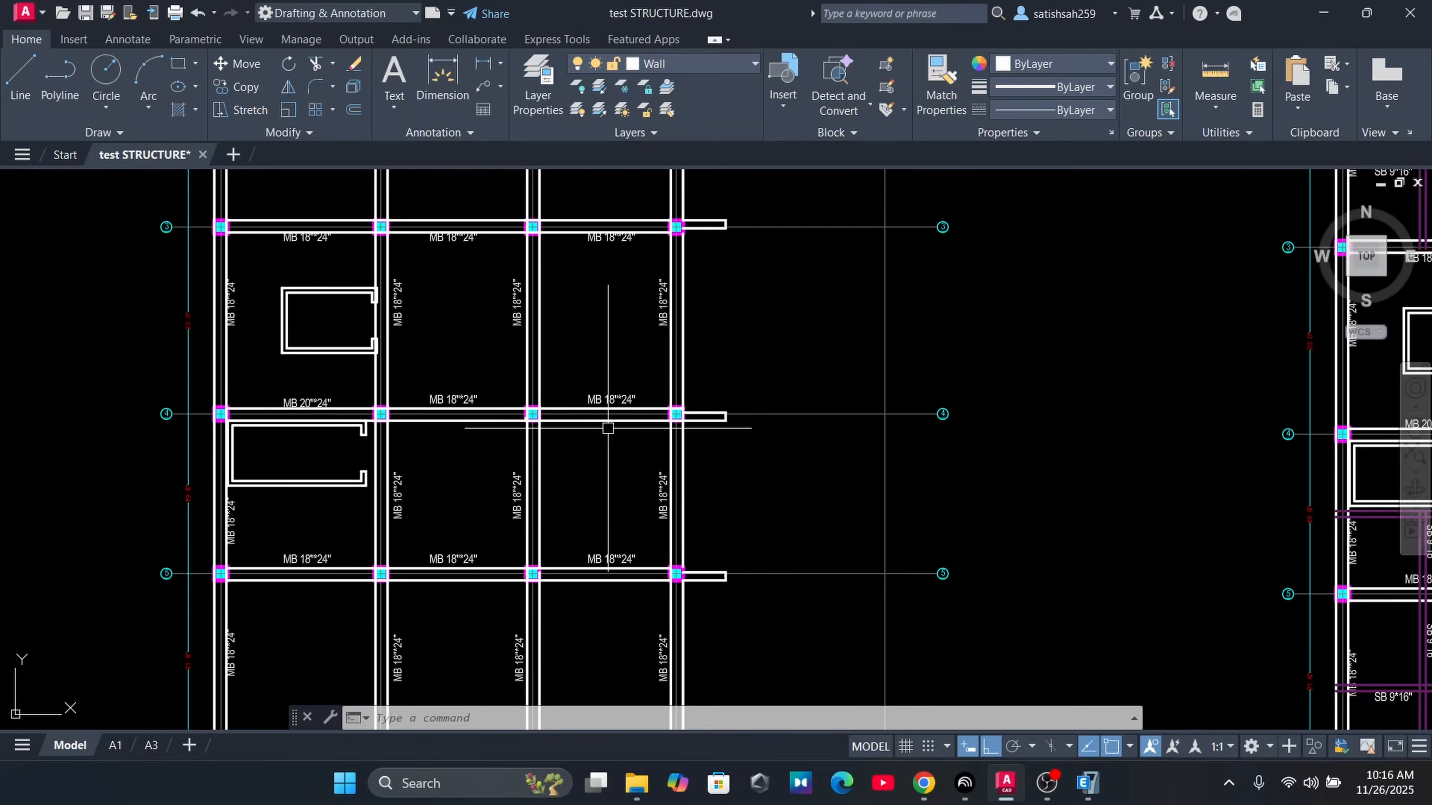
# Measure the distance along grid 4 from the first column's centre to the cantilever beam's end, and return to ETABS
pyautogui.click(1216, 99)
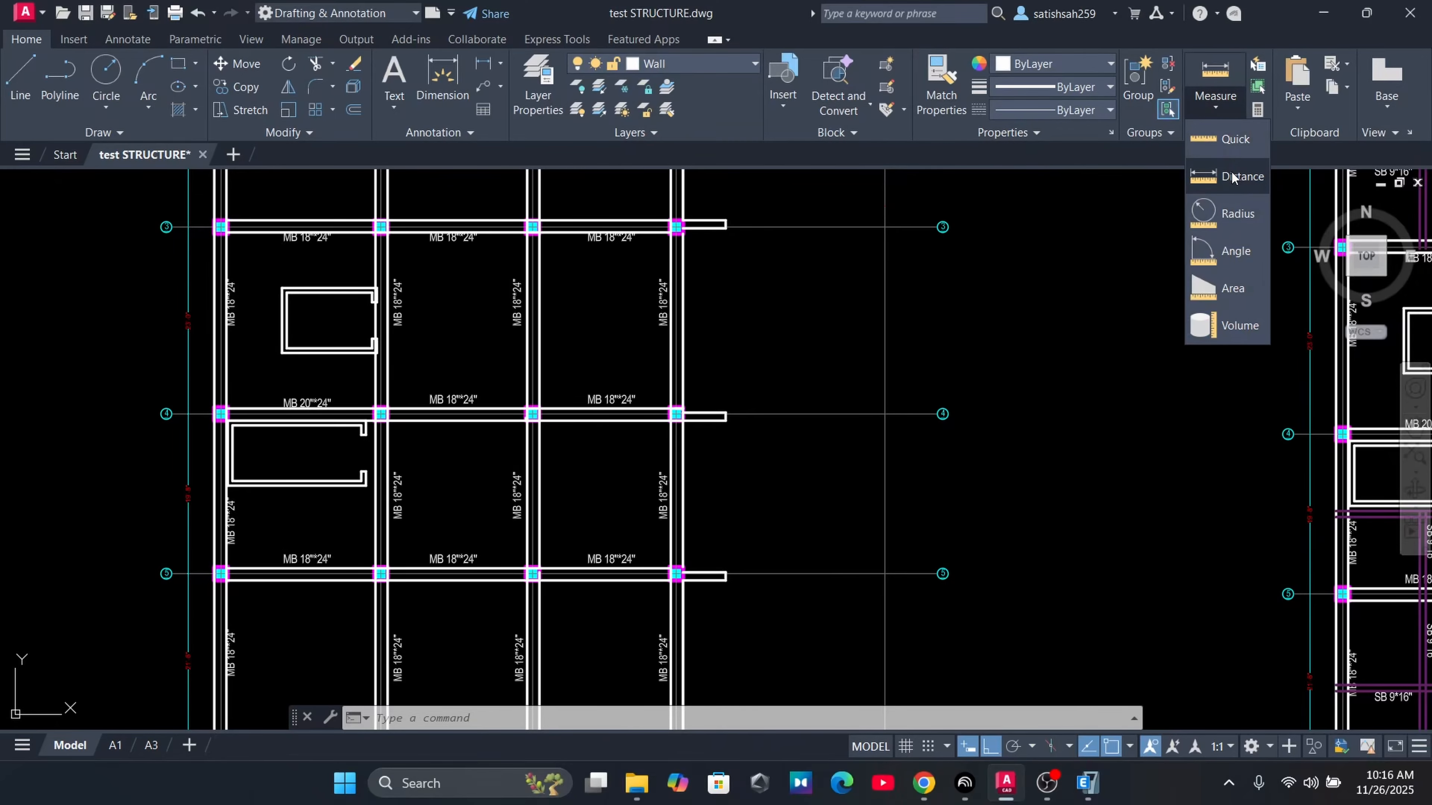
pyautogui.click(1232, 177)
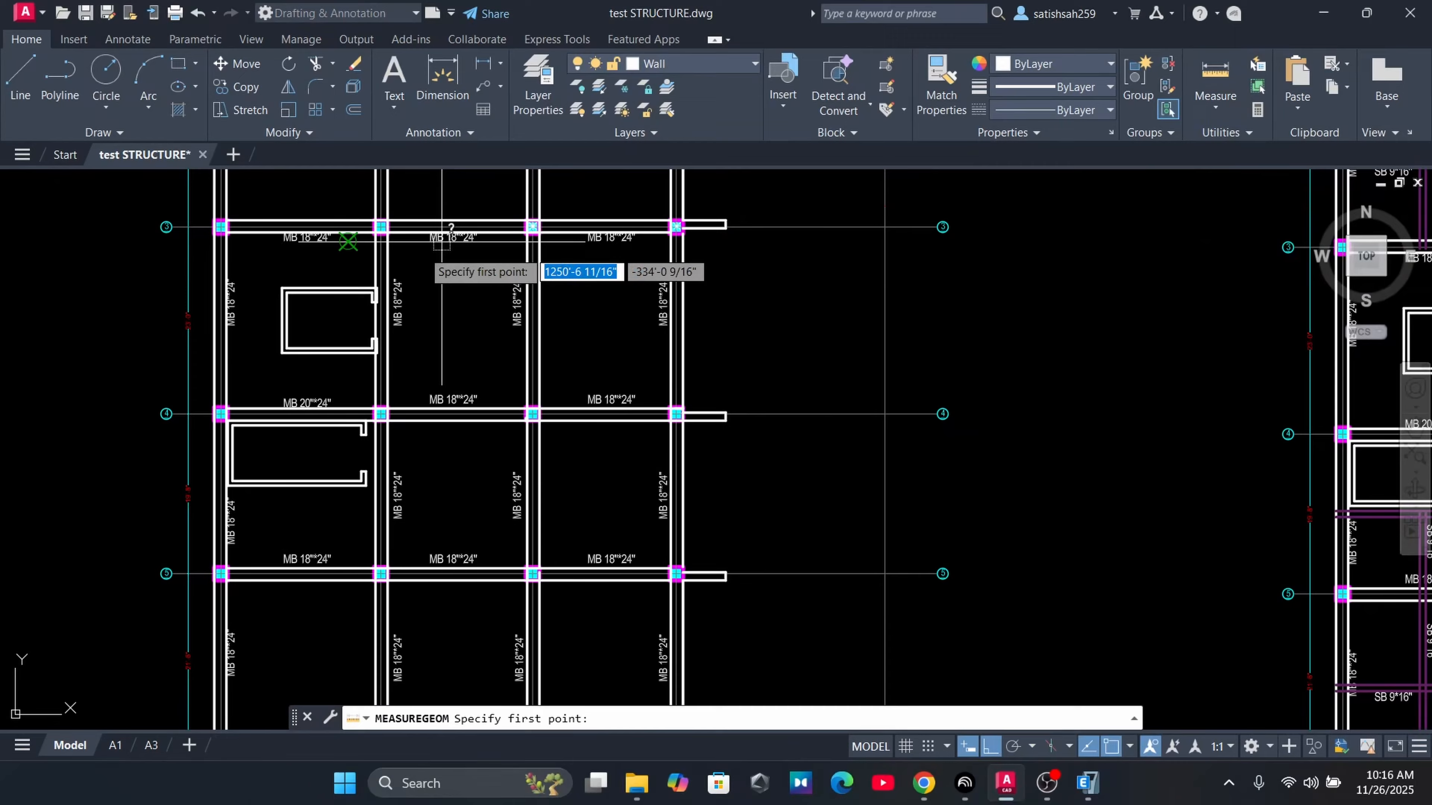
pyautogui.scroll(4, 208, 437)
pyautogui.click(226, 413)
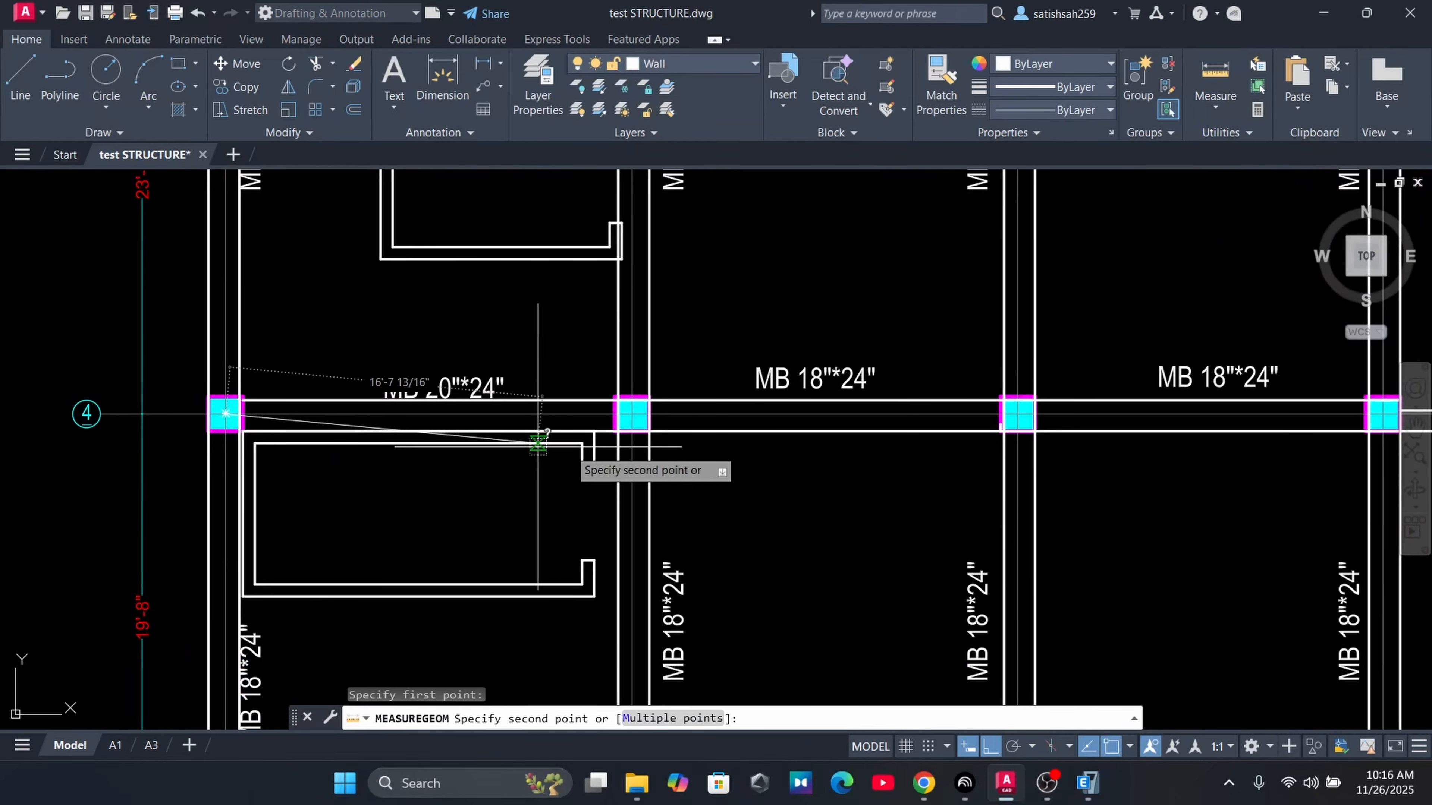
pyautogui.scroll(-5, 522, 448)
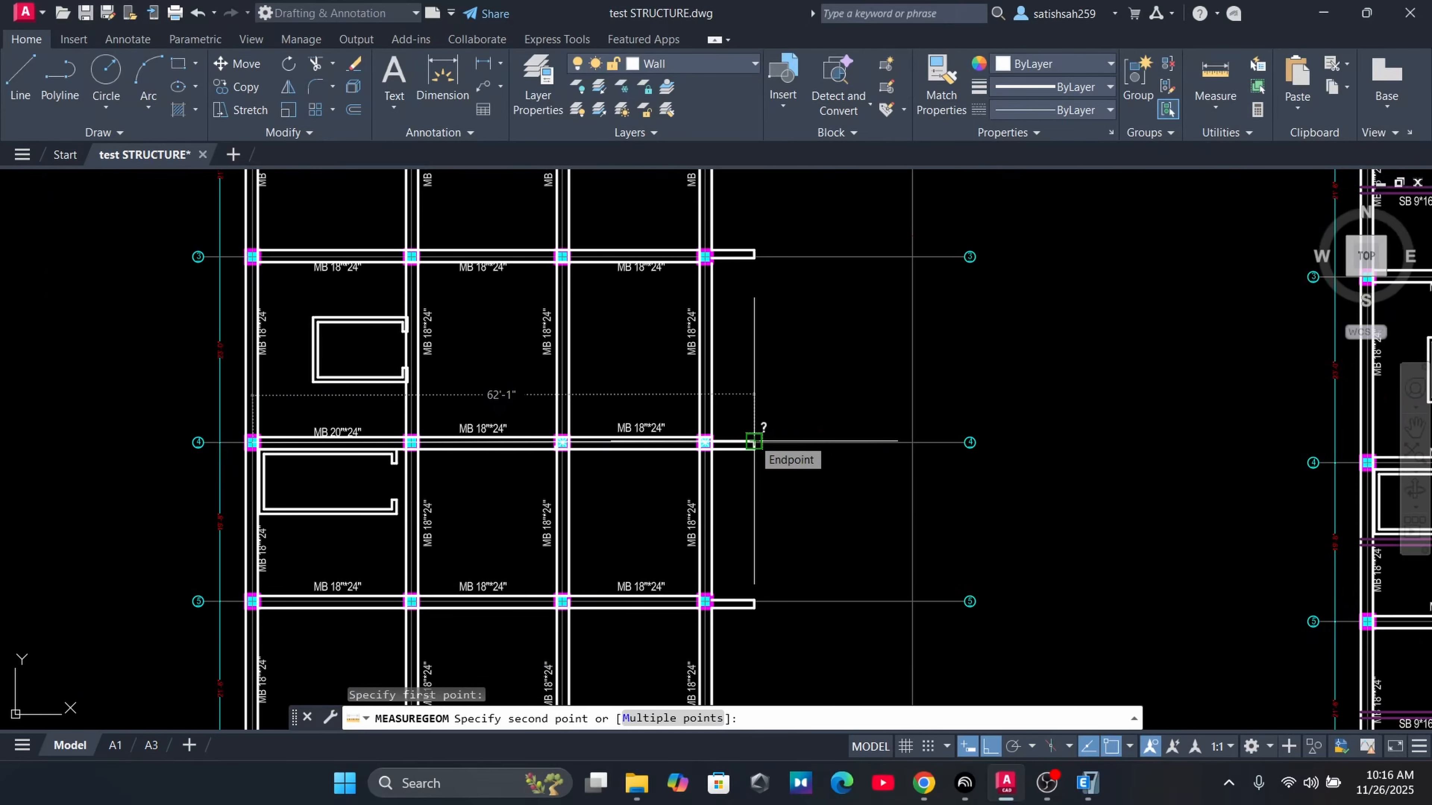
pyautogui.click(753, 441)
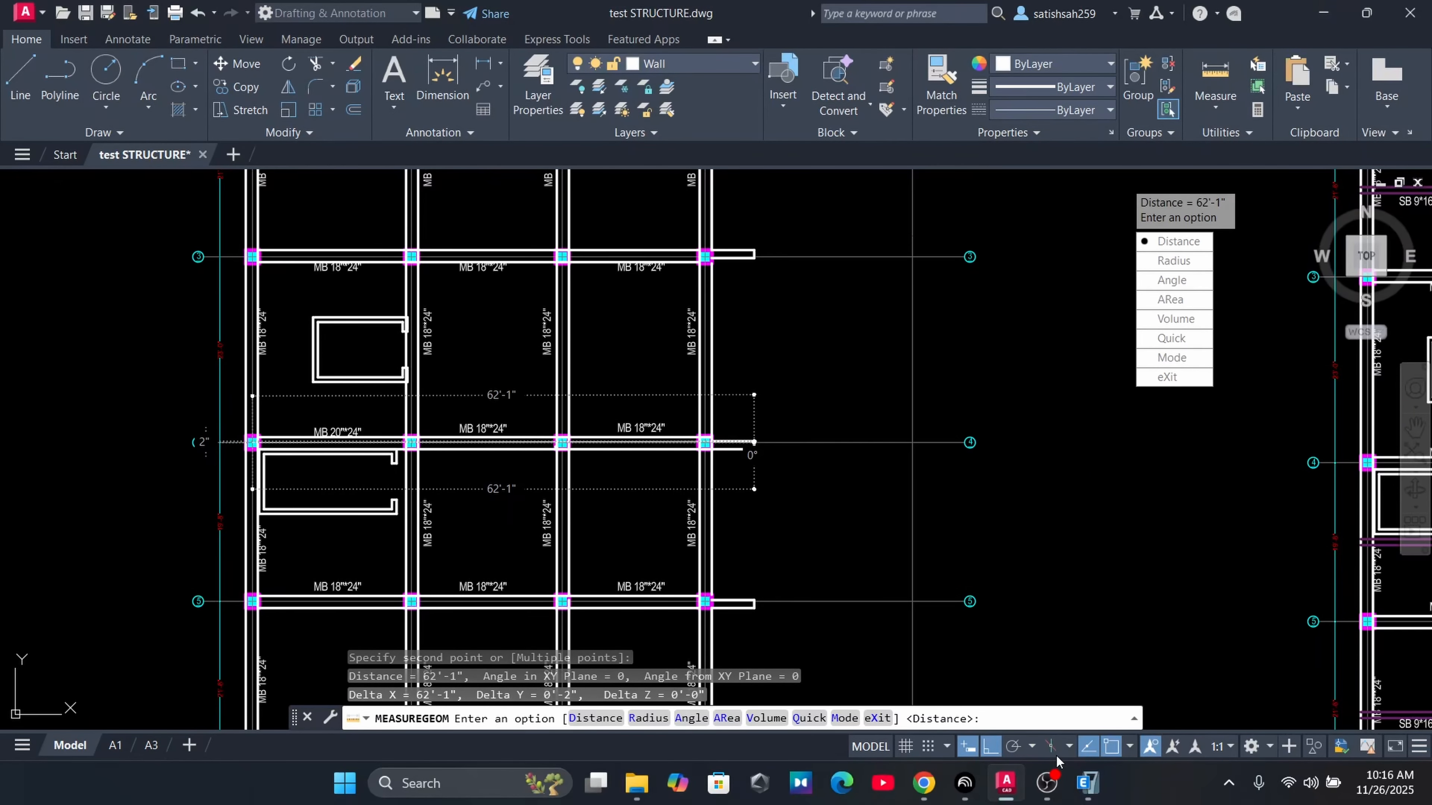
pyautogui.click(1092, 790)
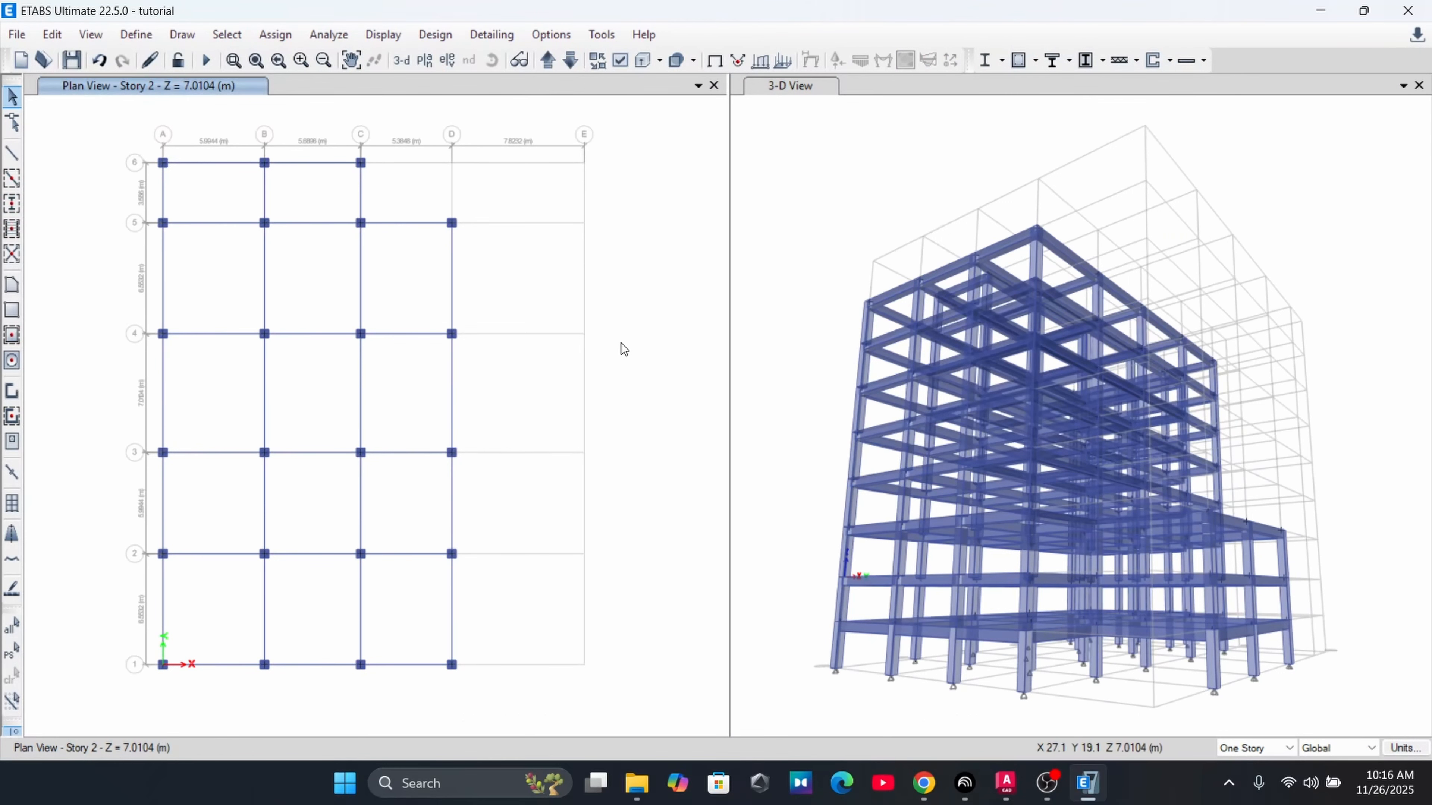
pyautogui.rightClick(71, 177)
pyautogui.click(119, 185)
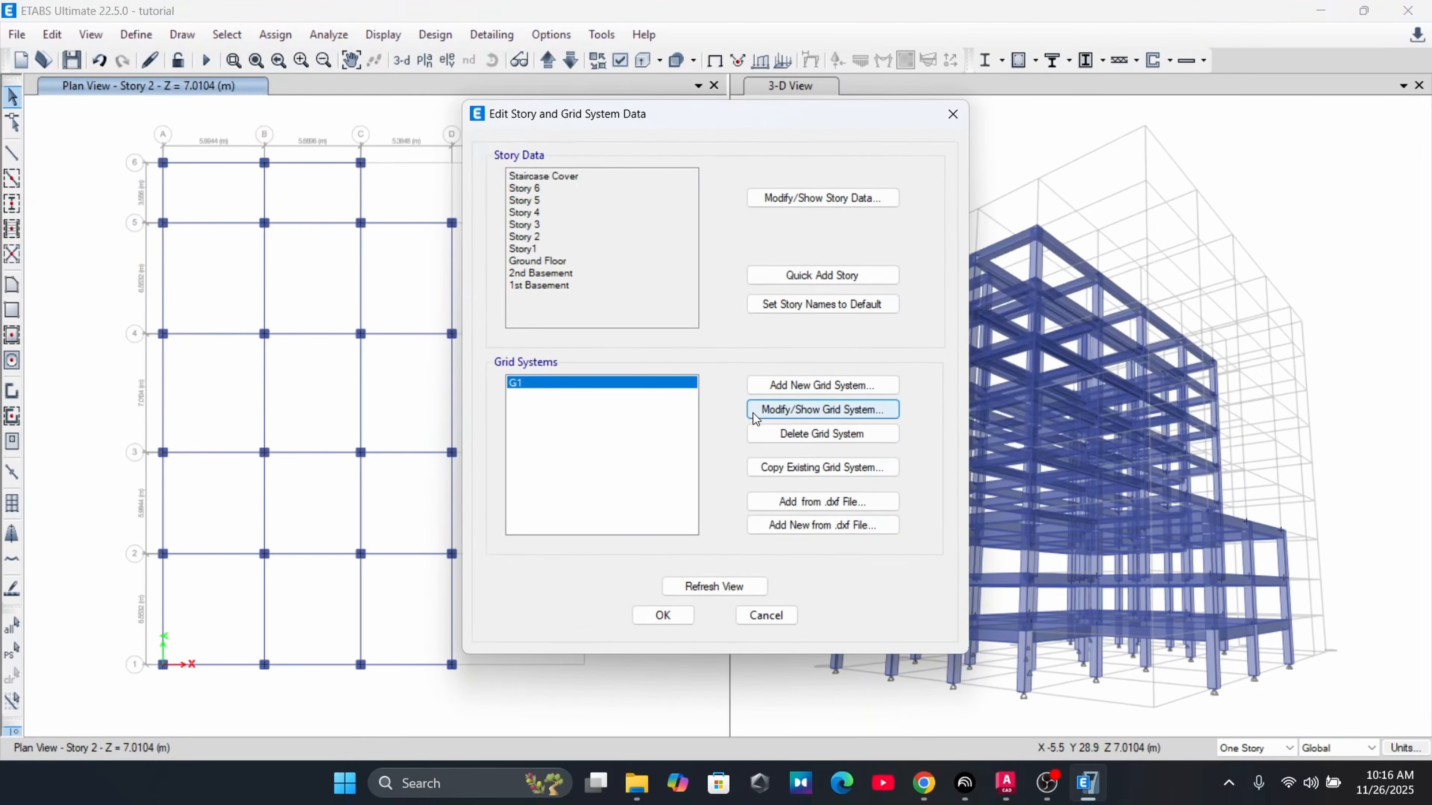
pyautogui.click(950, 116)
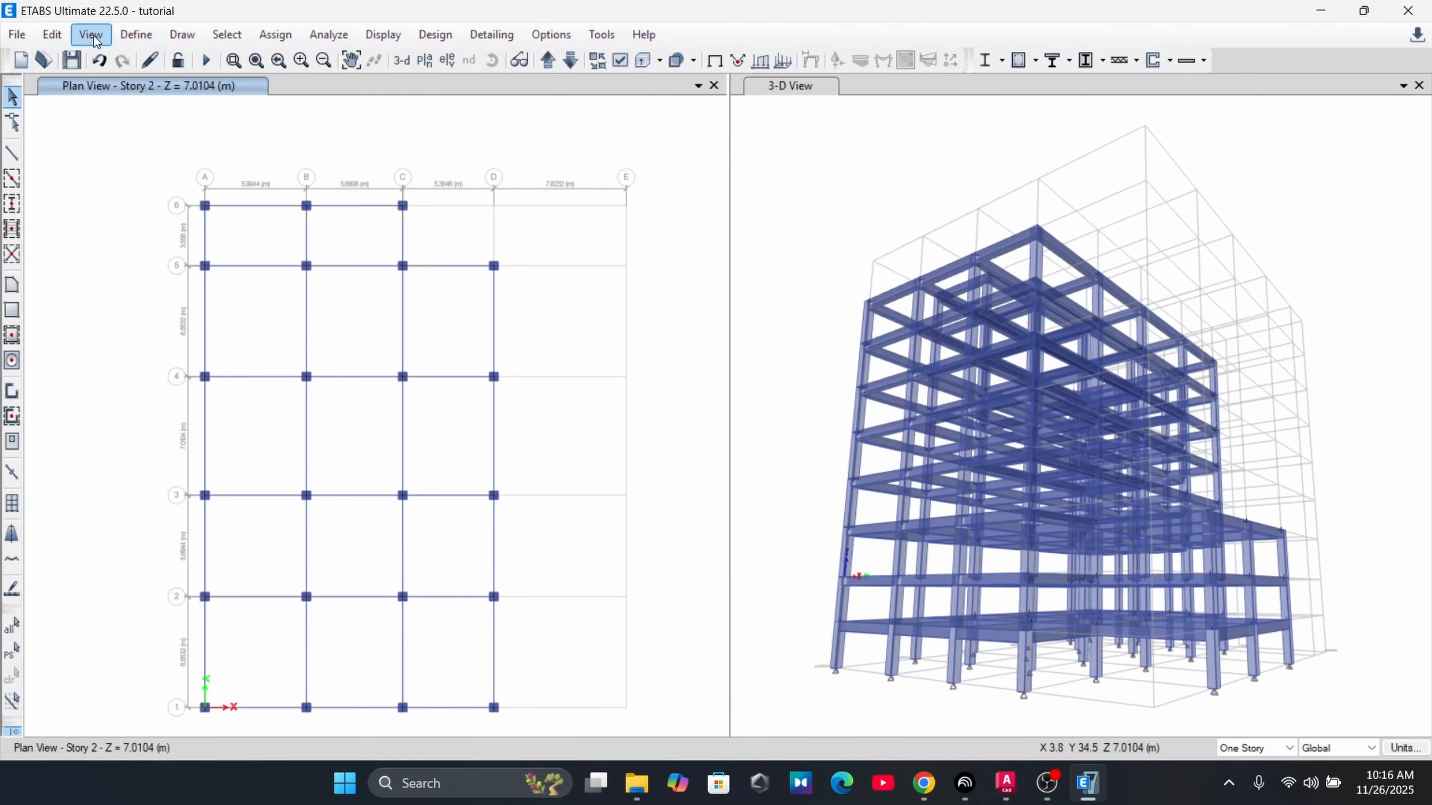
# Add a grid line F in the X direction to grid system G1 with its ordinate set to 62'1"
pyautogui.click(52, 34)
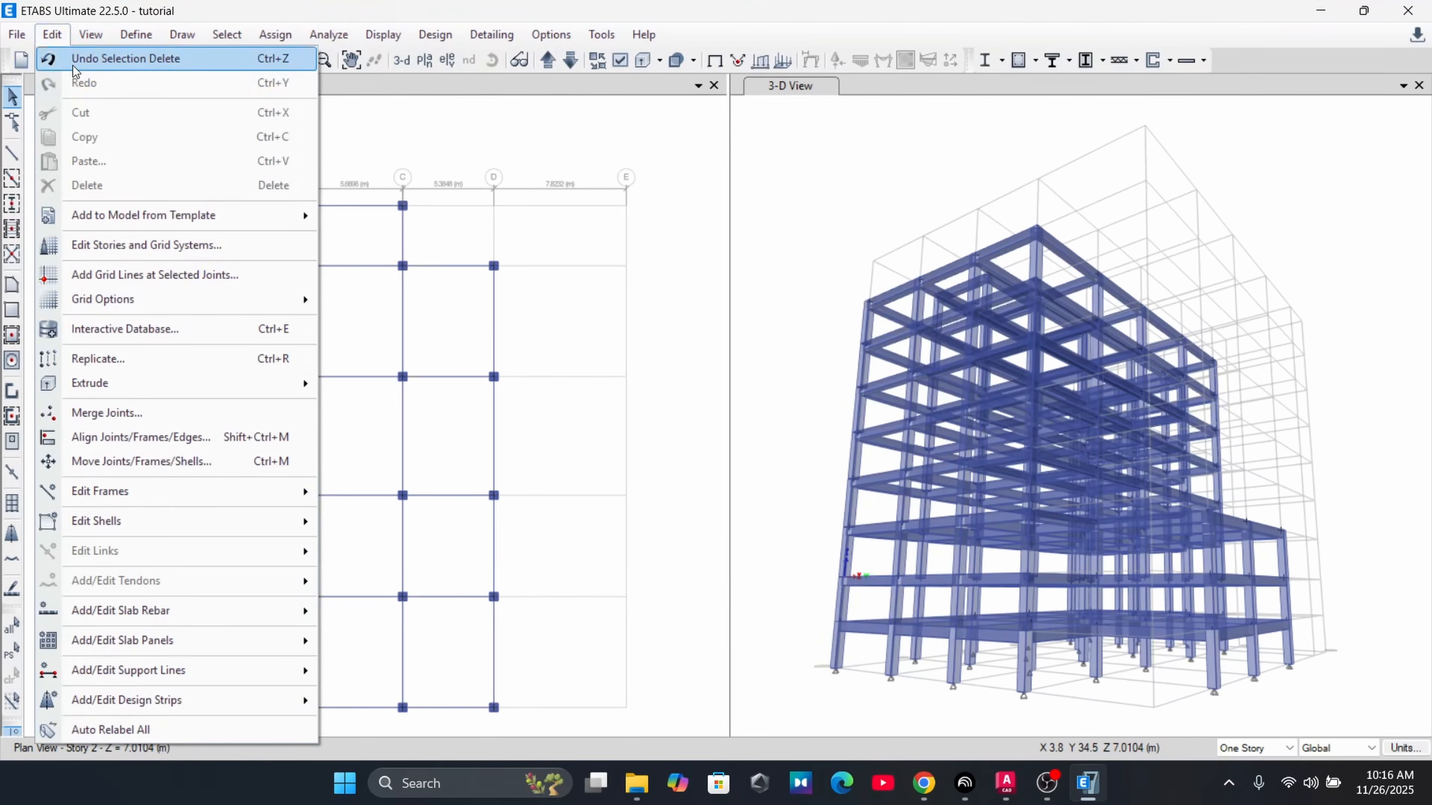
pyautogui.click(149, 246)
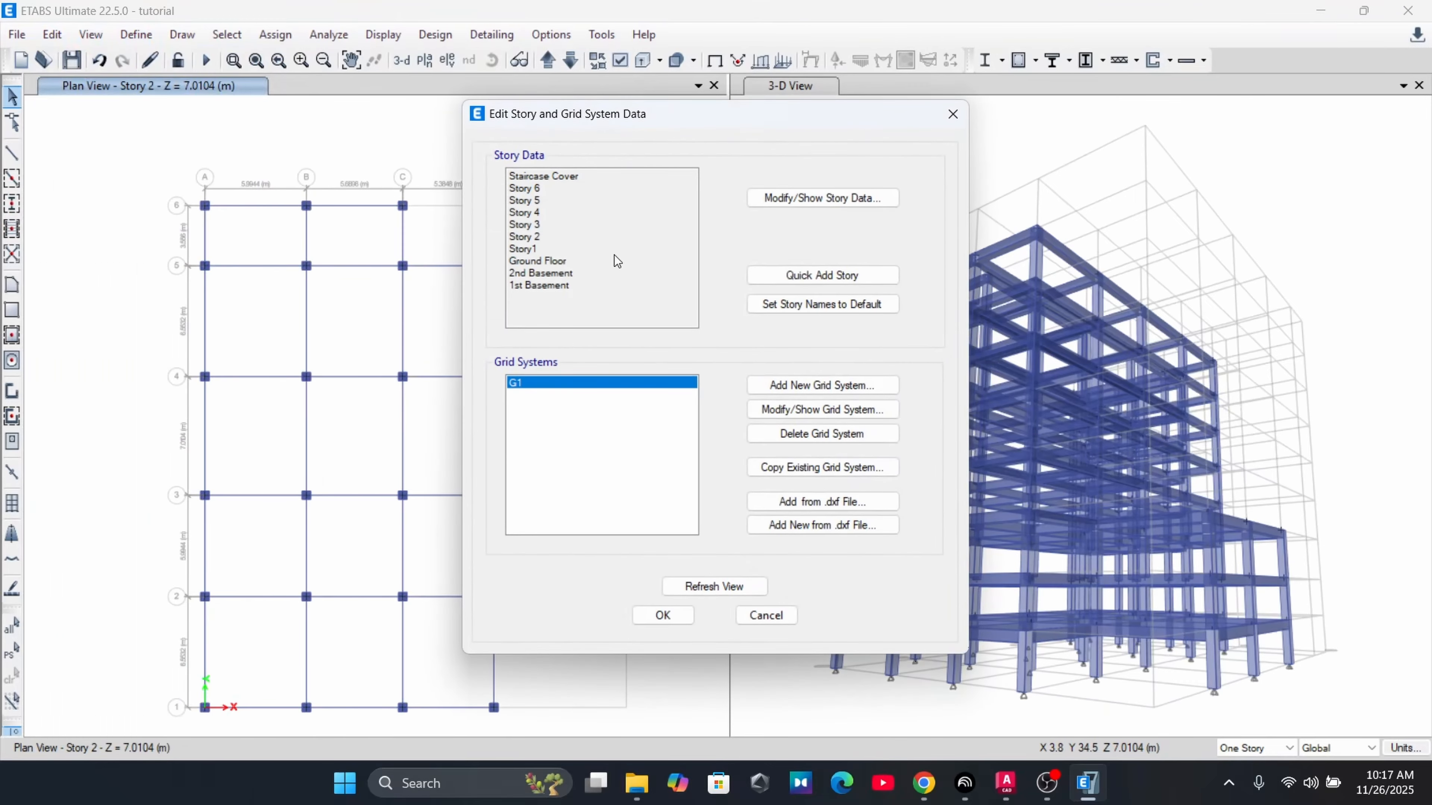
pyautogui.click(794, 410)
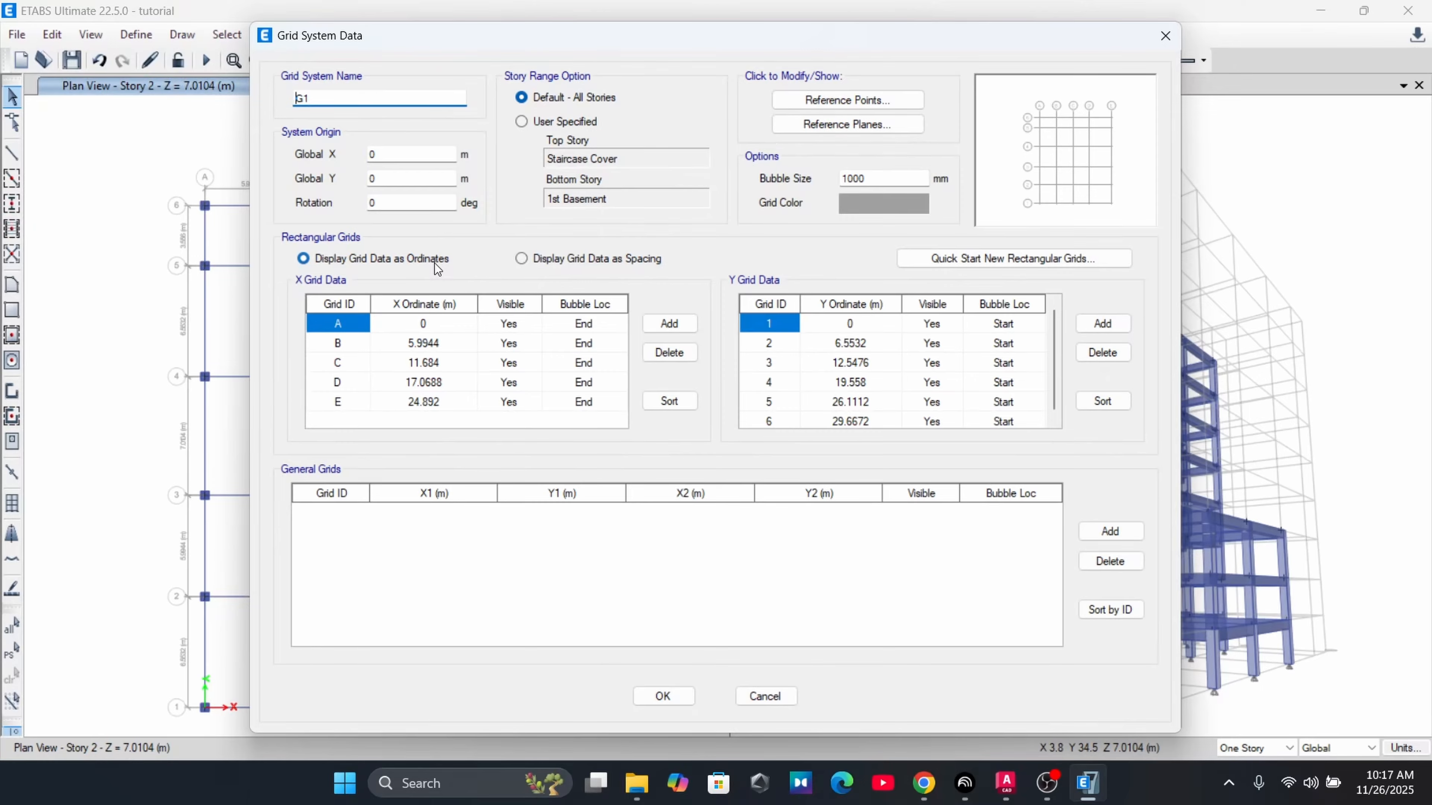
pyautogui.click(671, 329)
pyautogui.click(430, 403)
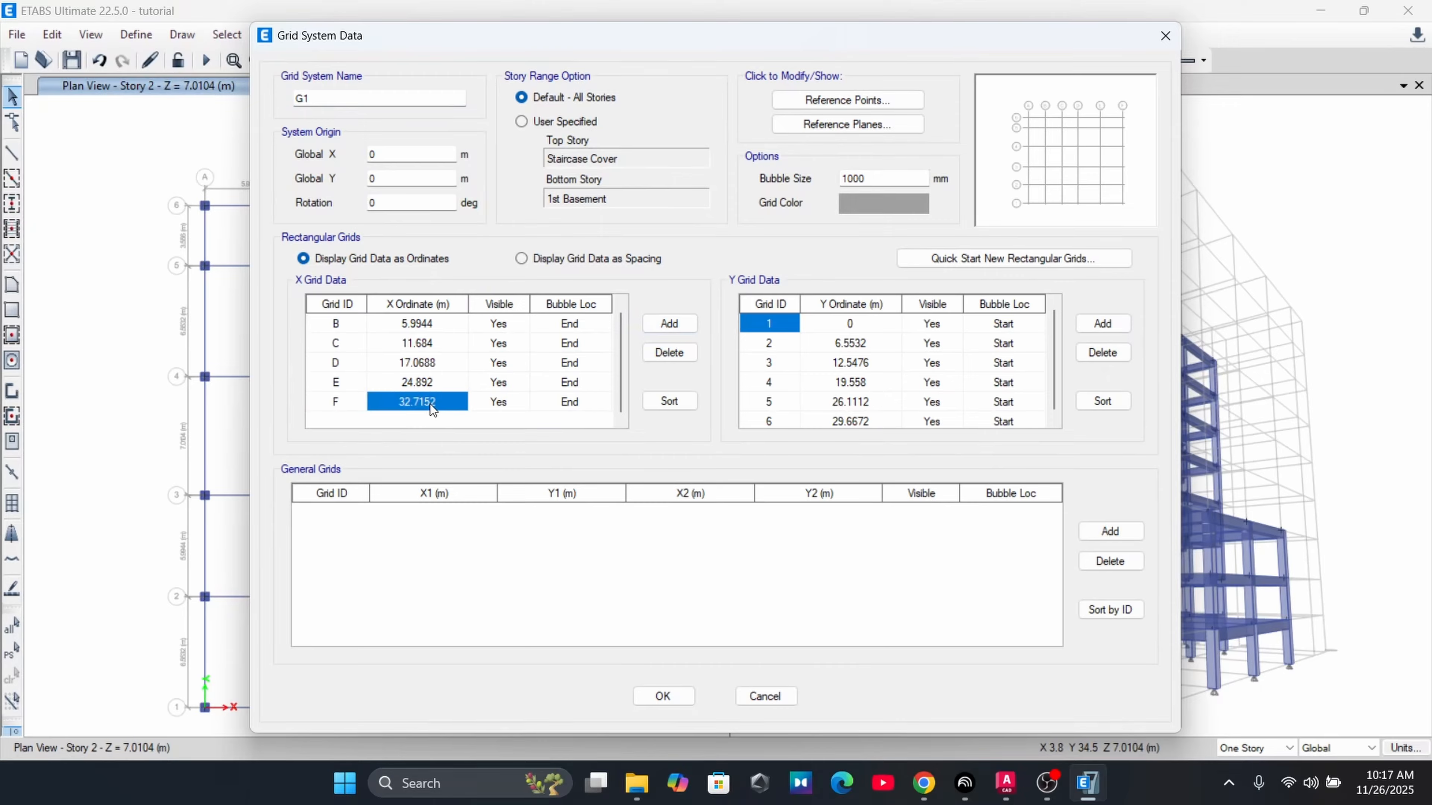
pyautogui.write('62\'1"')
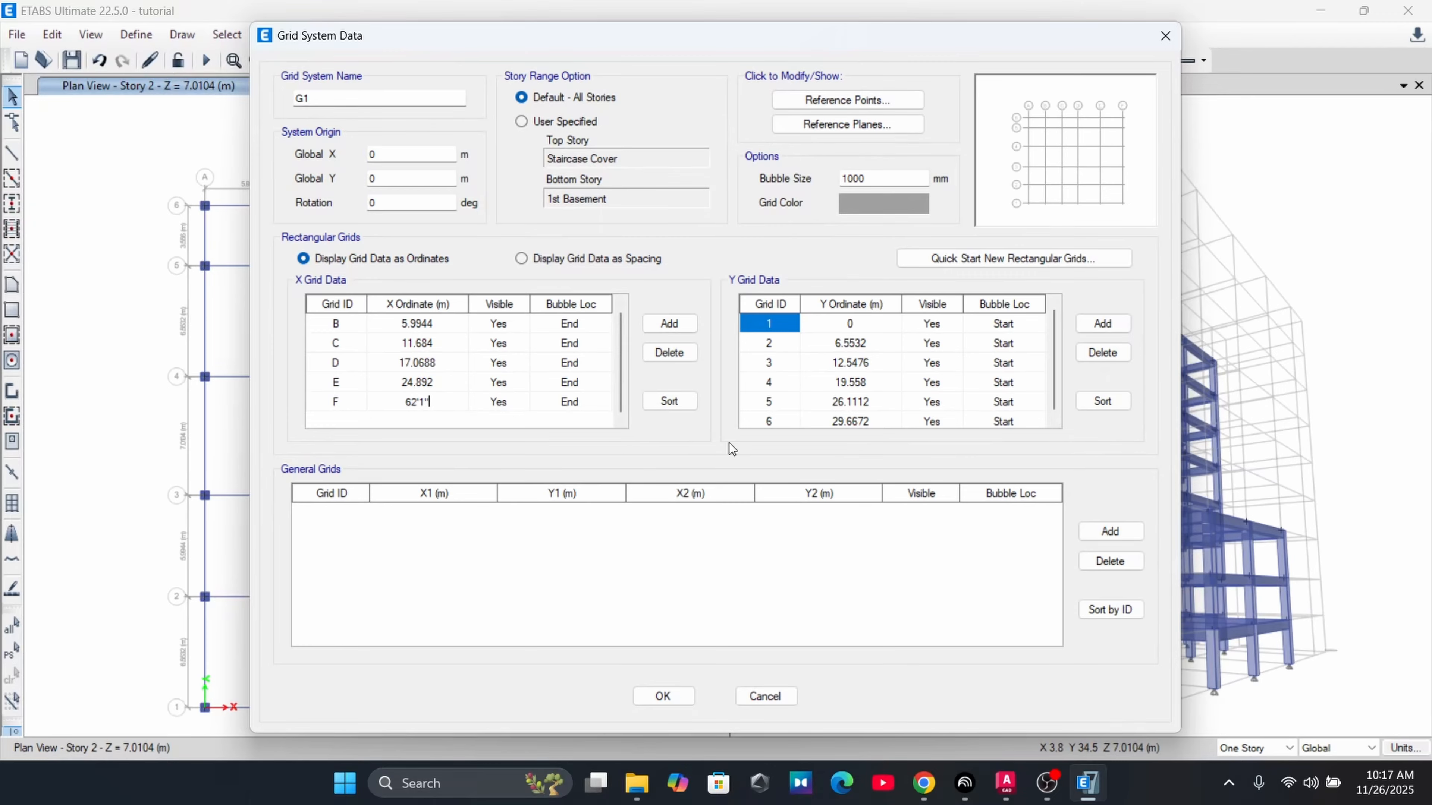
pyautogui.click(664, 698)
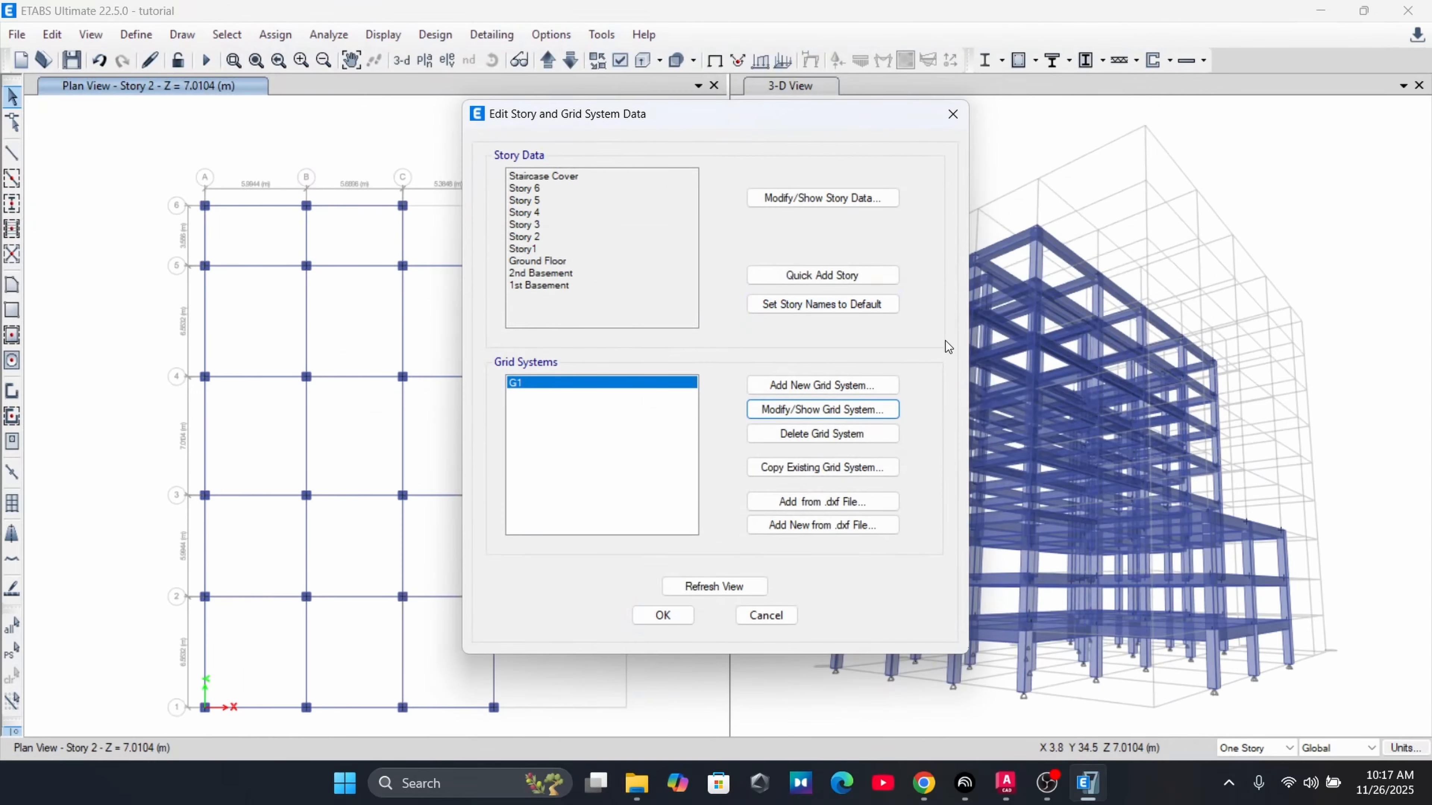
pyautogui.click(674, 611)
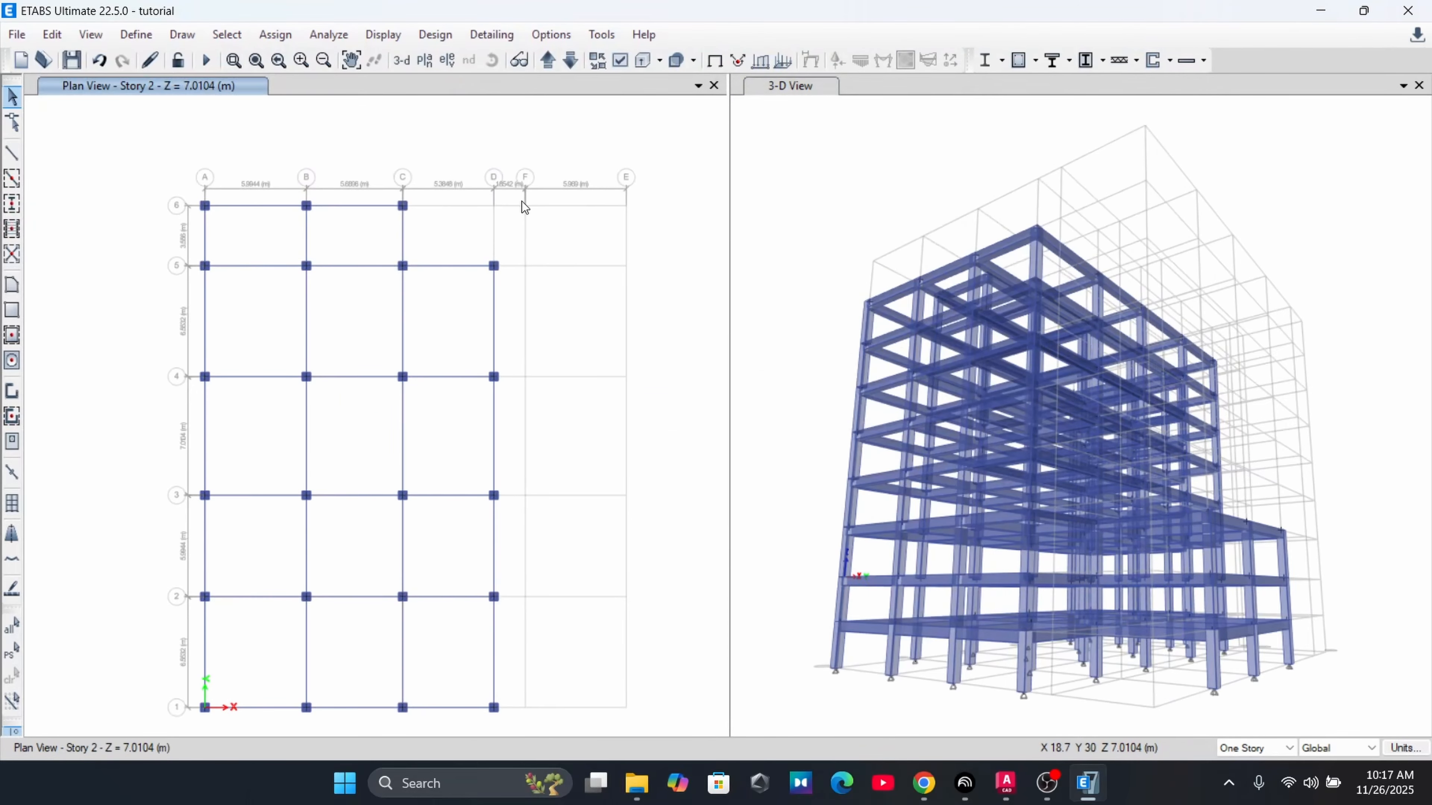
# Check grid line F on the Story 2 plan and start drawing frame beams there with the Beam 450 X 600 property
pyautogui.scroll(3, 521, 202)
pyautogui.scroll(1, 523, 178)
pyautogui.scroll(-5, 523, 179)
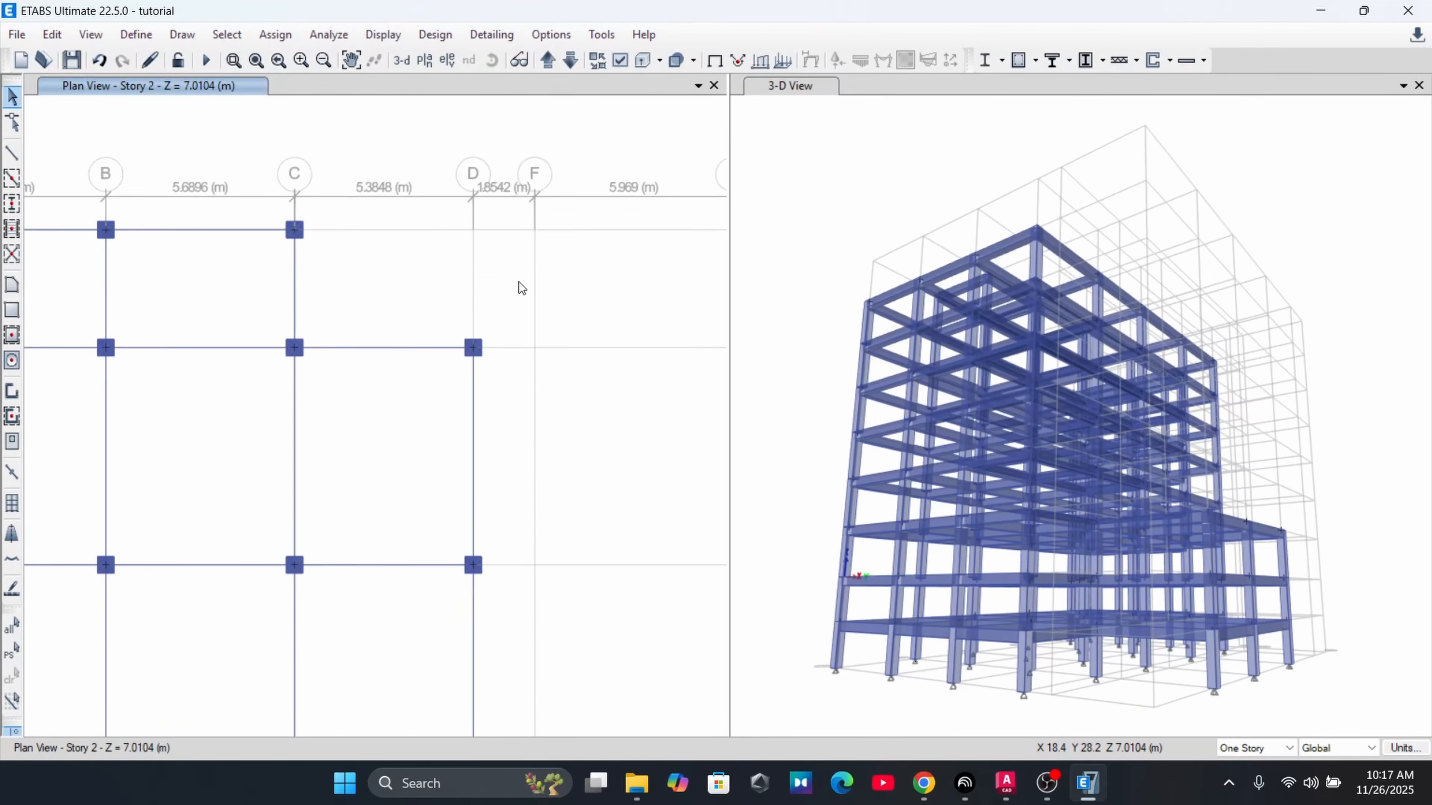
pyautogui.moveTo(549, 430); pyautogui.dragTo(550, 342, button='middle')
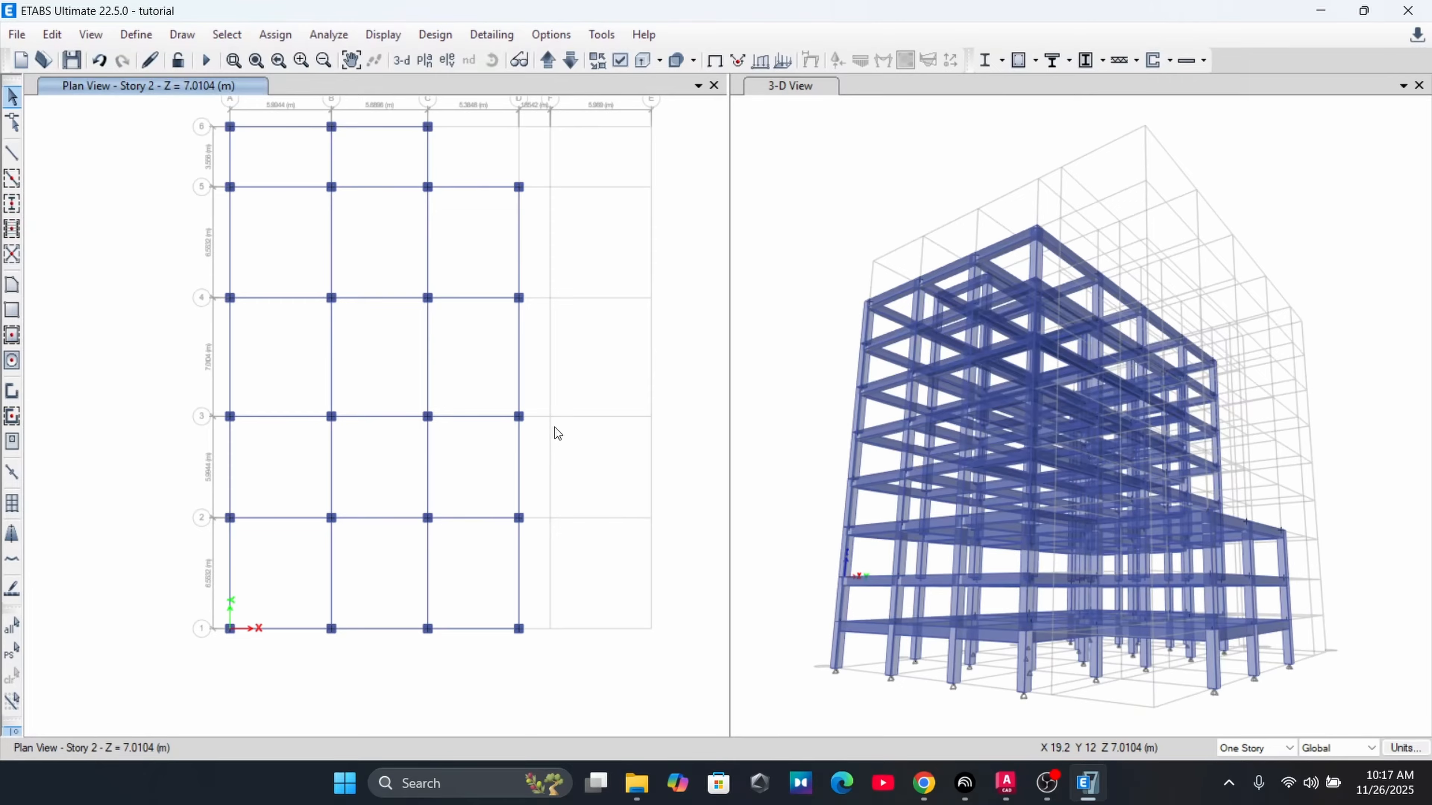
pyautogui.click(19, 160)
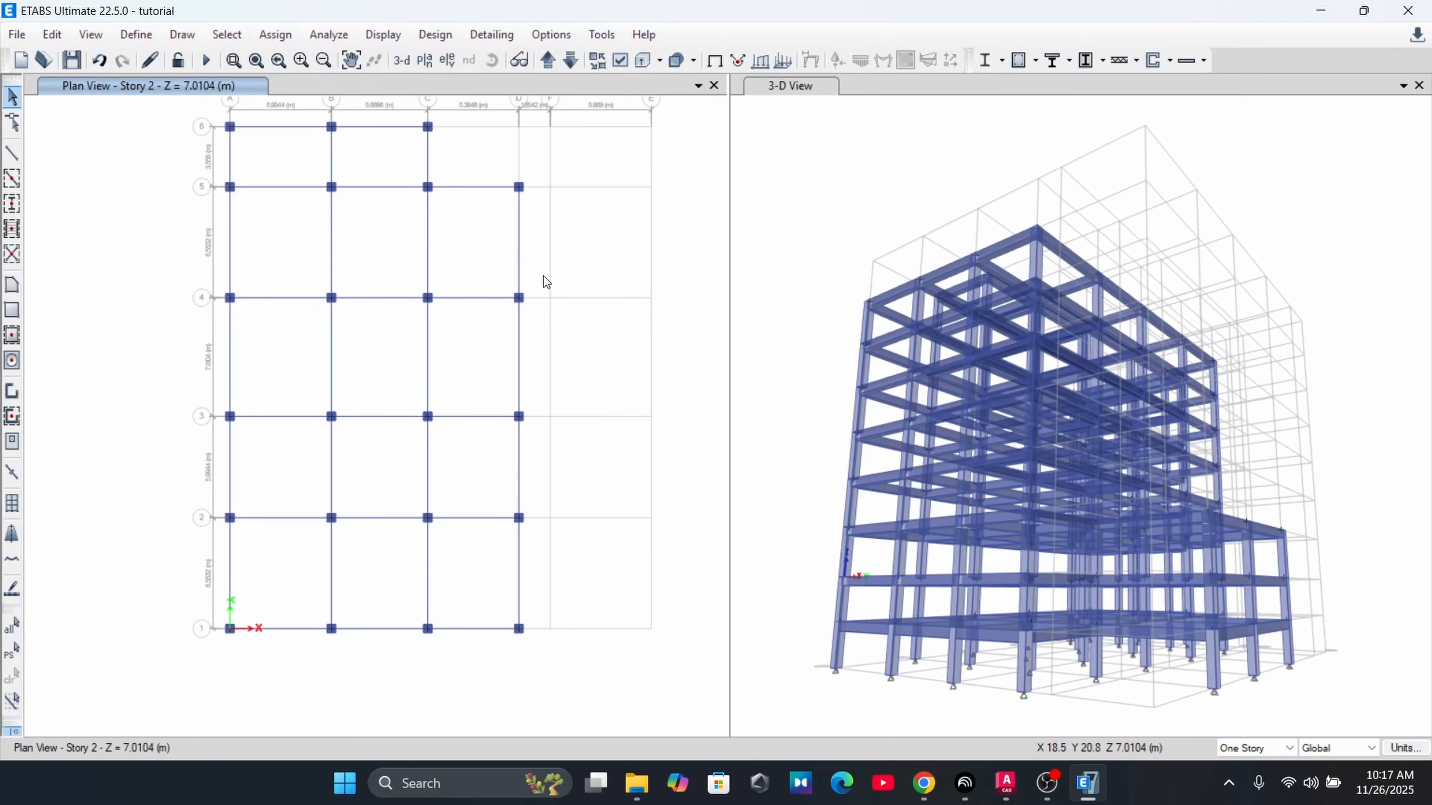
pyautogui.click(13, 179)
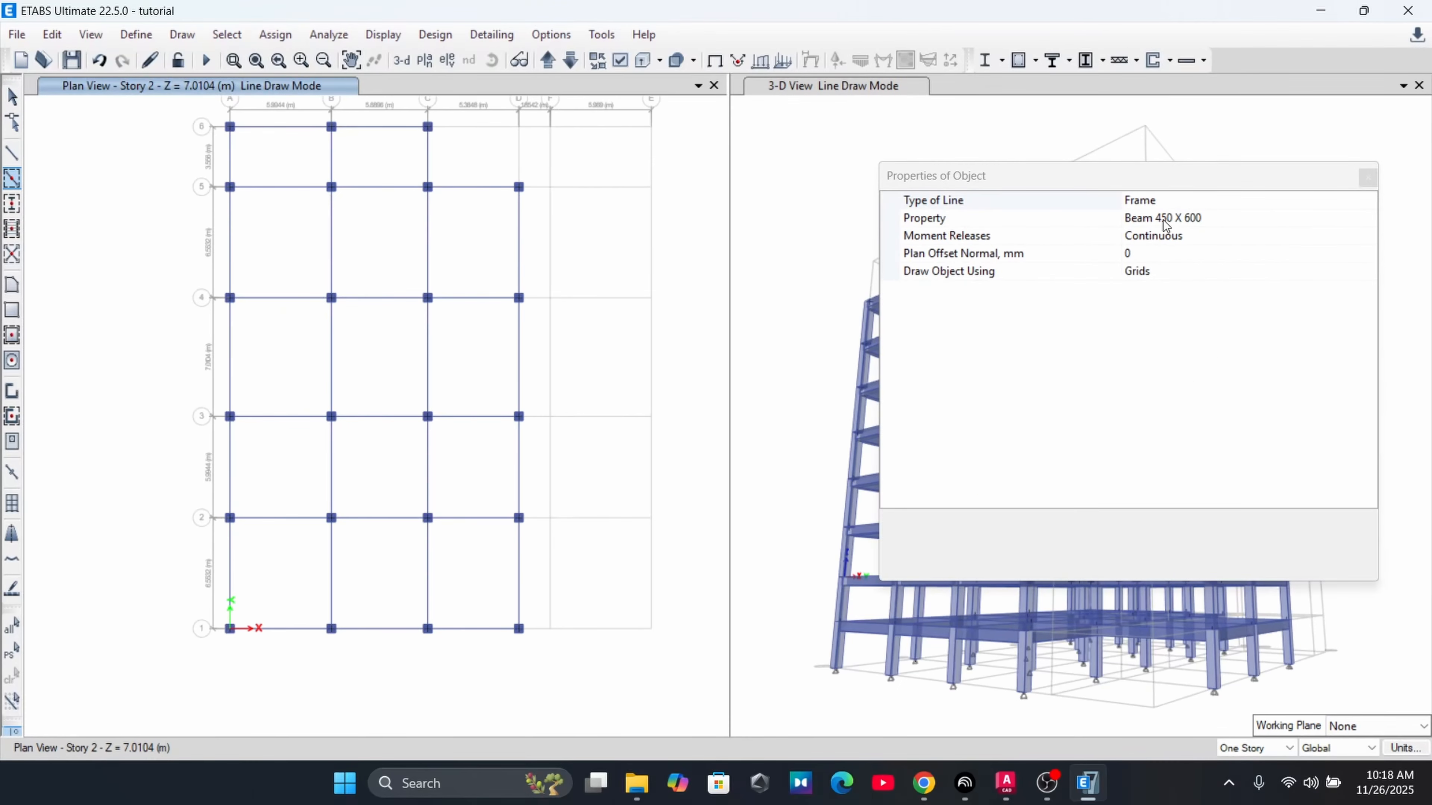
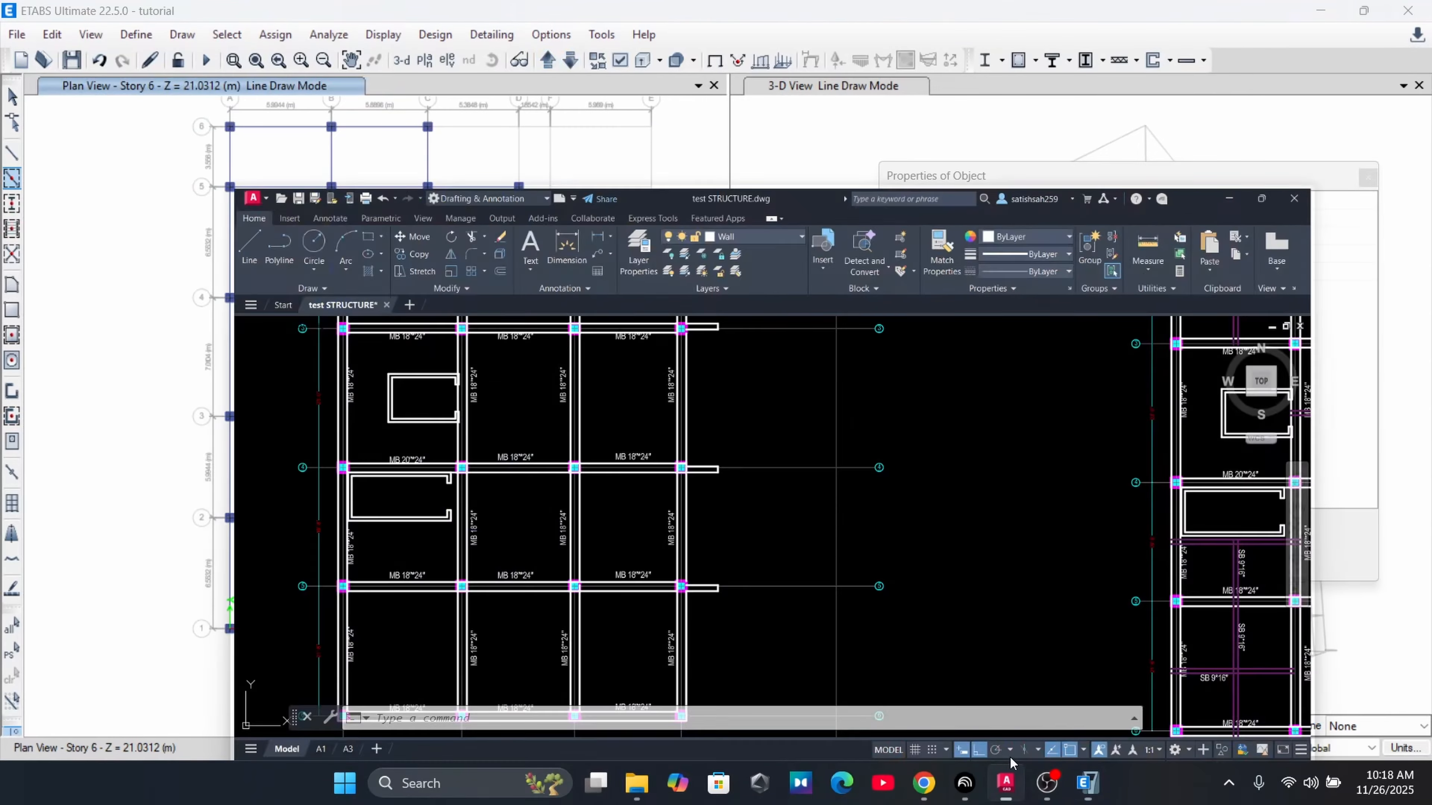
# Switch to AutoCAD and examine the main and secondary beam layouts, from the Upto Fifth Floor drawings to the Top Floor ones
pyautogui.moveTo(632, 458); pyautogui.dragTo(536, 401, button='middle')
pyautogui.scroll(6, 536, 402)
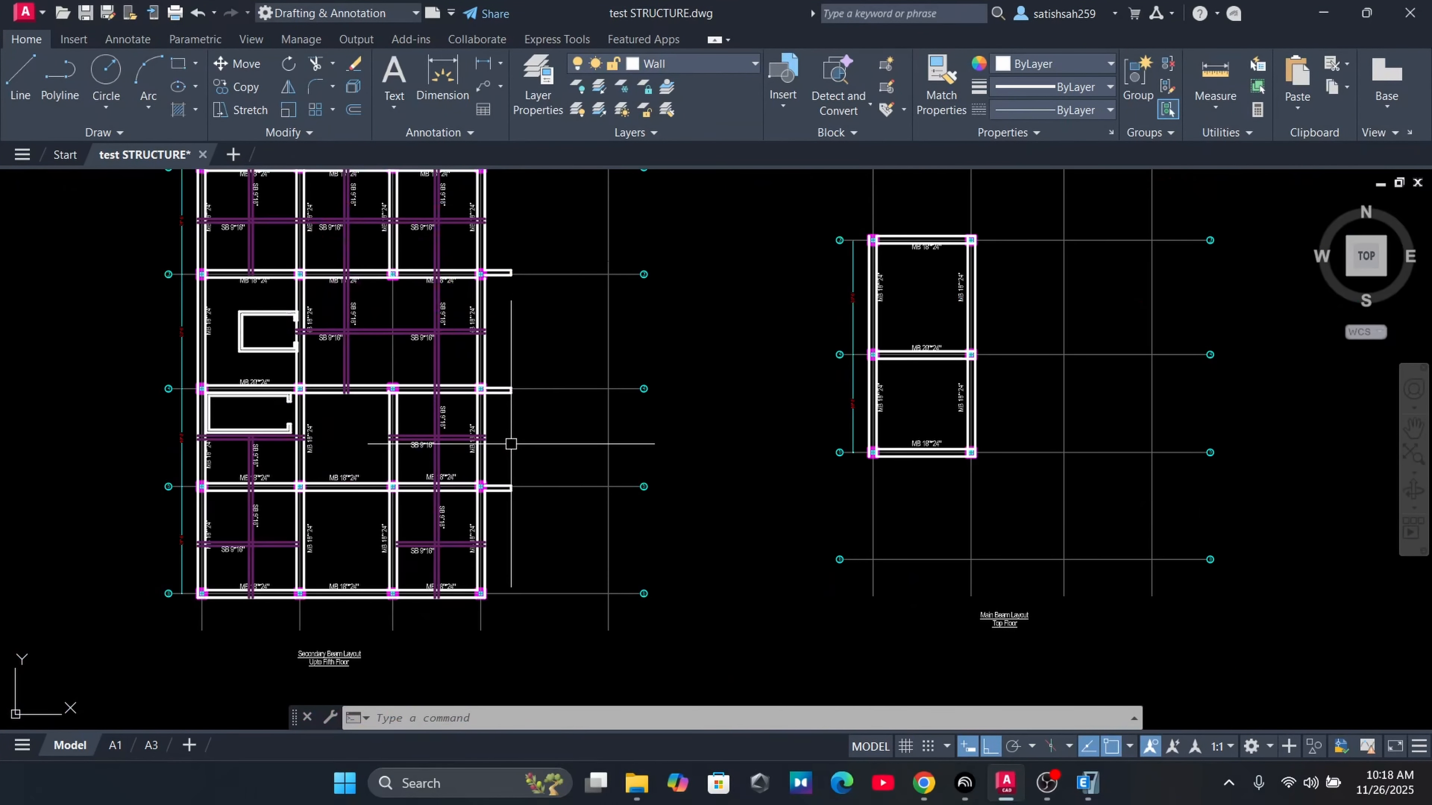
pyautogui.scroll(-2, 511, 451)
pyautogui.scroll(-2, 320, 639)
pyautogui.moveTo(349, 617); pyautogui.dragTo(253, 308, button='middle')
pyautogui.scroll(-3, 580, 551)
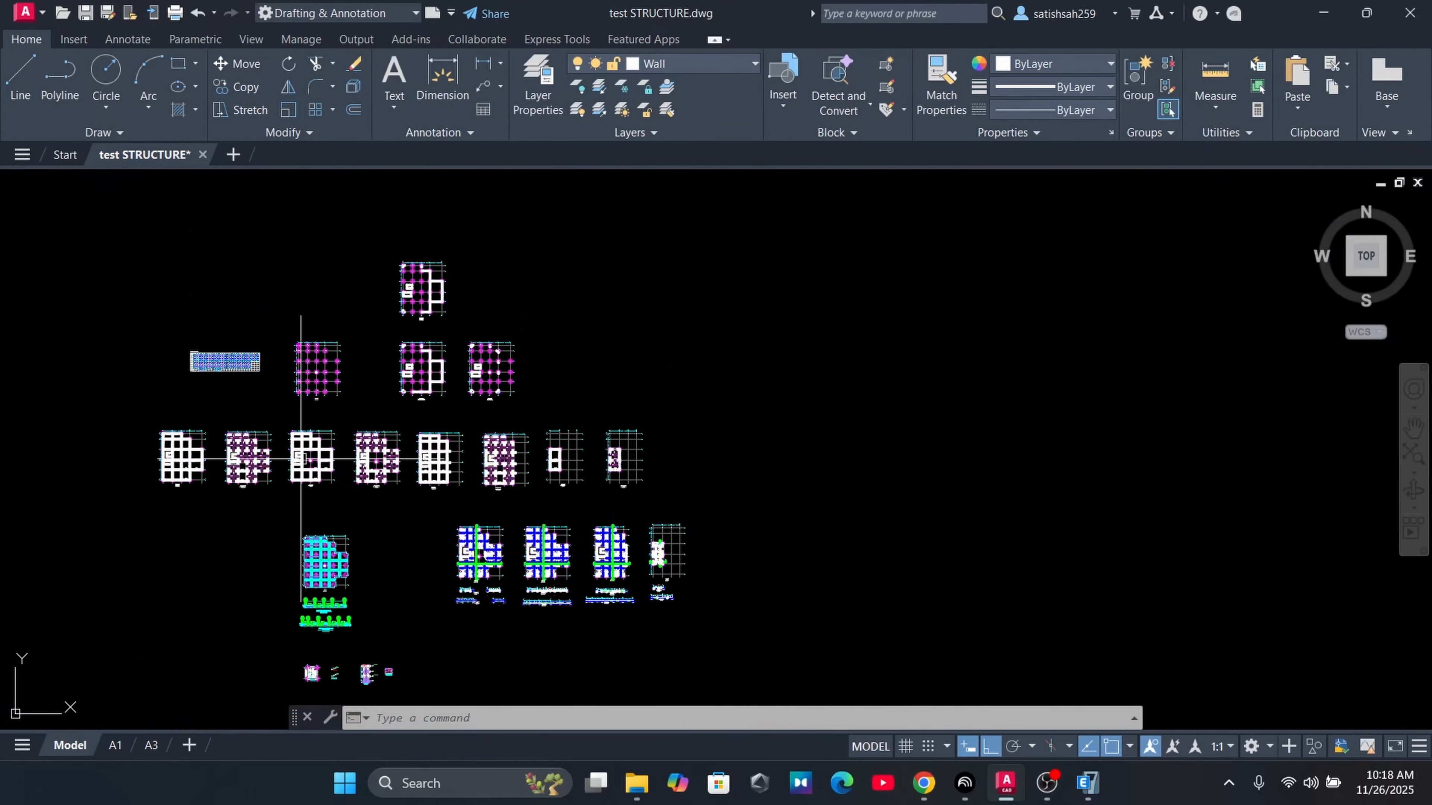
pyautogui.moveTo(301, 460); pyautogui.dragTo(585, 452, button='middle')
pyautogui.scroll(3, 574, 456)
pyautogui.moveTo(981, 443); pyautogui.dragTo(335, 403, button='middle')
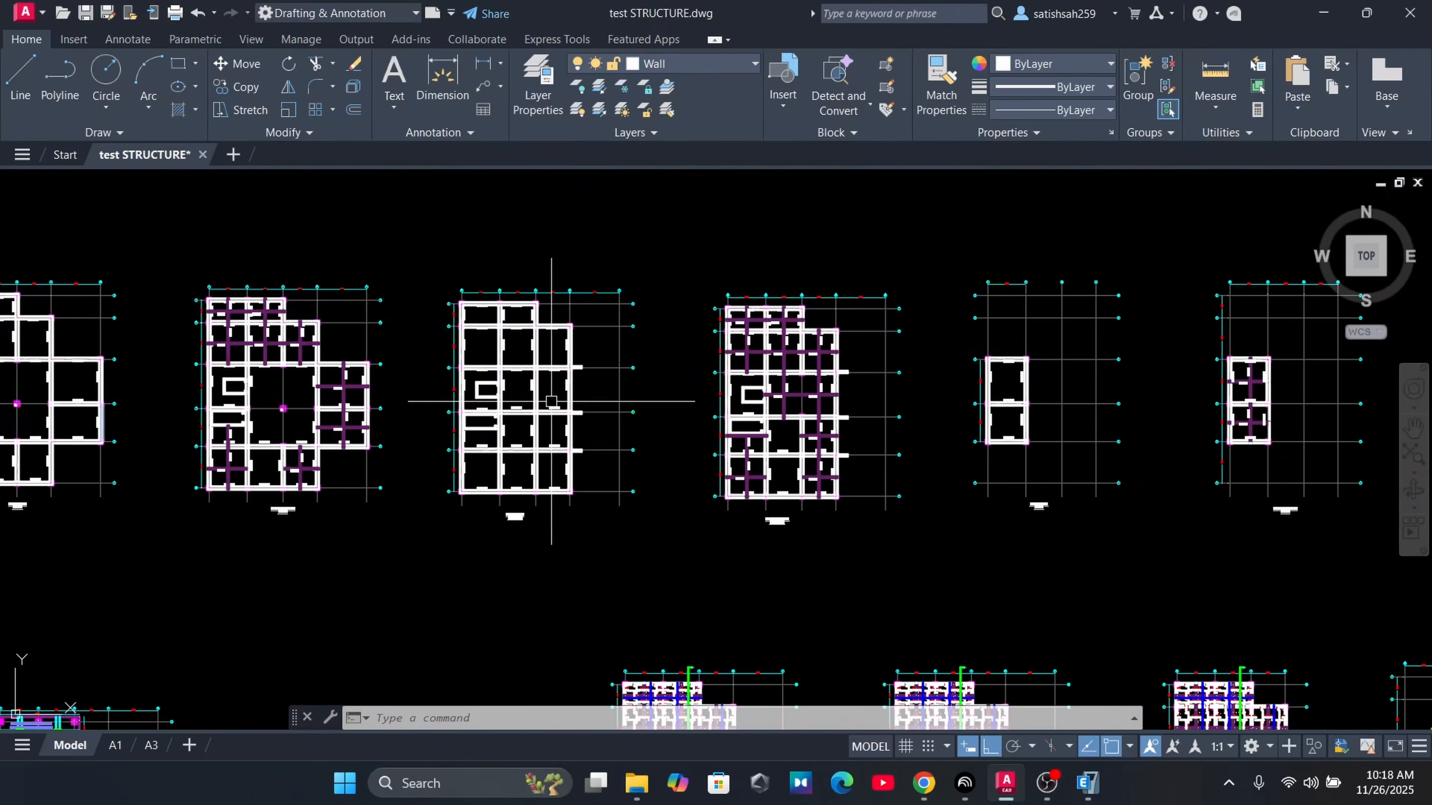
# Look over the row of floor drawings below the beam layouts, and return to ETABS
pyautogui.moveTo(943, 479)
pyautogui.mouseDown(button='middle')
pyautogui.moveTo(406, 416)
pyautogui.moveTo(385, 386)
pyautogui.moveTo(451, 387)
pyautogui.moveTo(478, 303)
pyautogui.mouseUp(button='middle')
pyautogui.scroll(-1, 433, 421)
pyautogui.scroll(1, 353, 407)
pyautogui.scroll(-1, 352, 407)
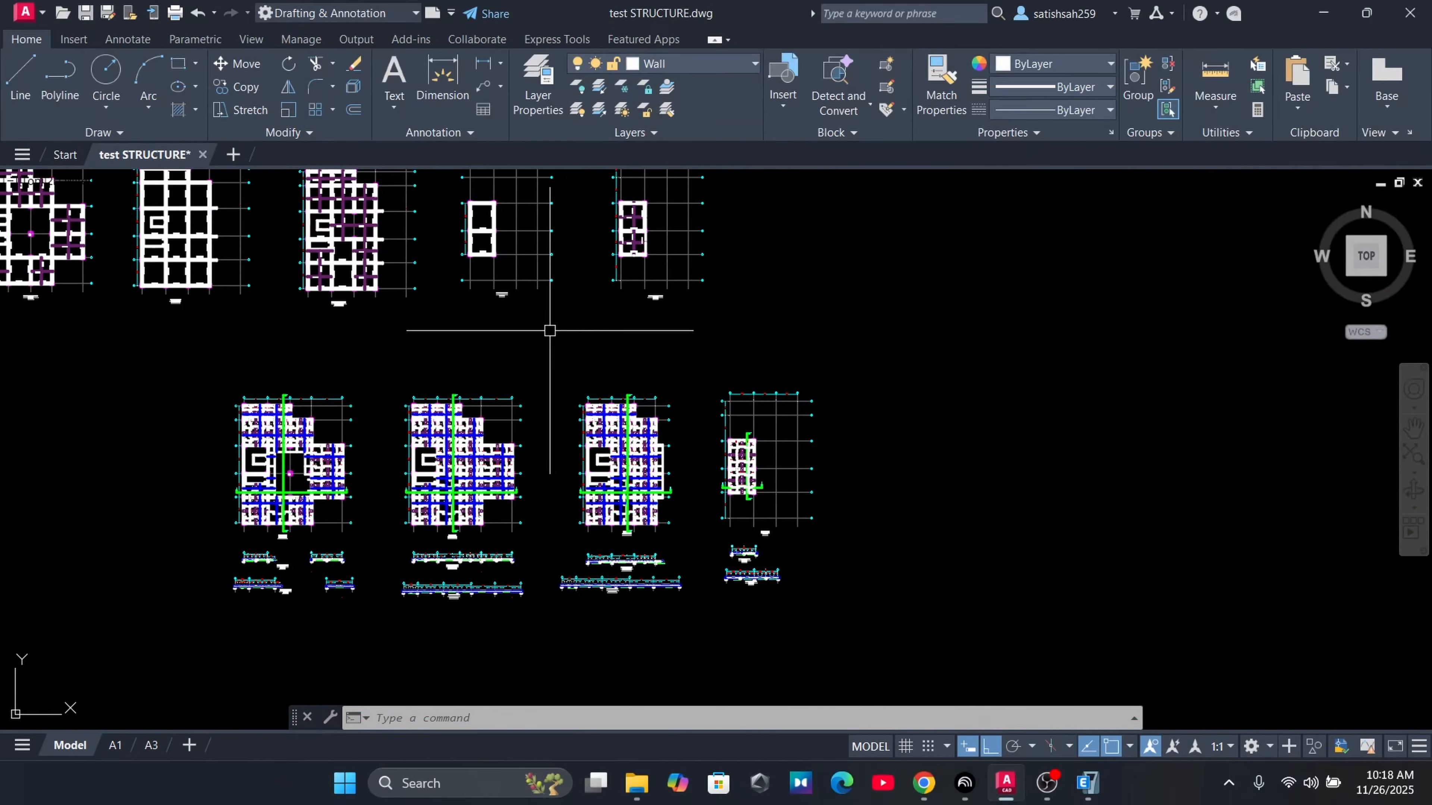
pyautogui.moveTo(791, 321); pyautogui.dragTo(1043, 414, button='middle')
pyautogui.click(1338, 12)
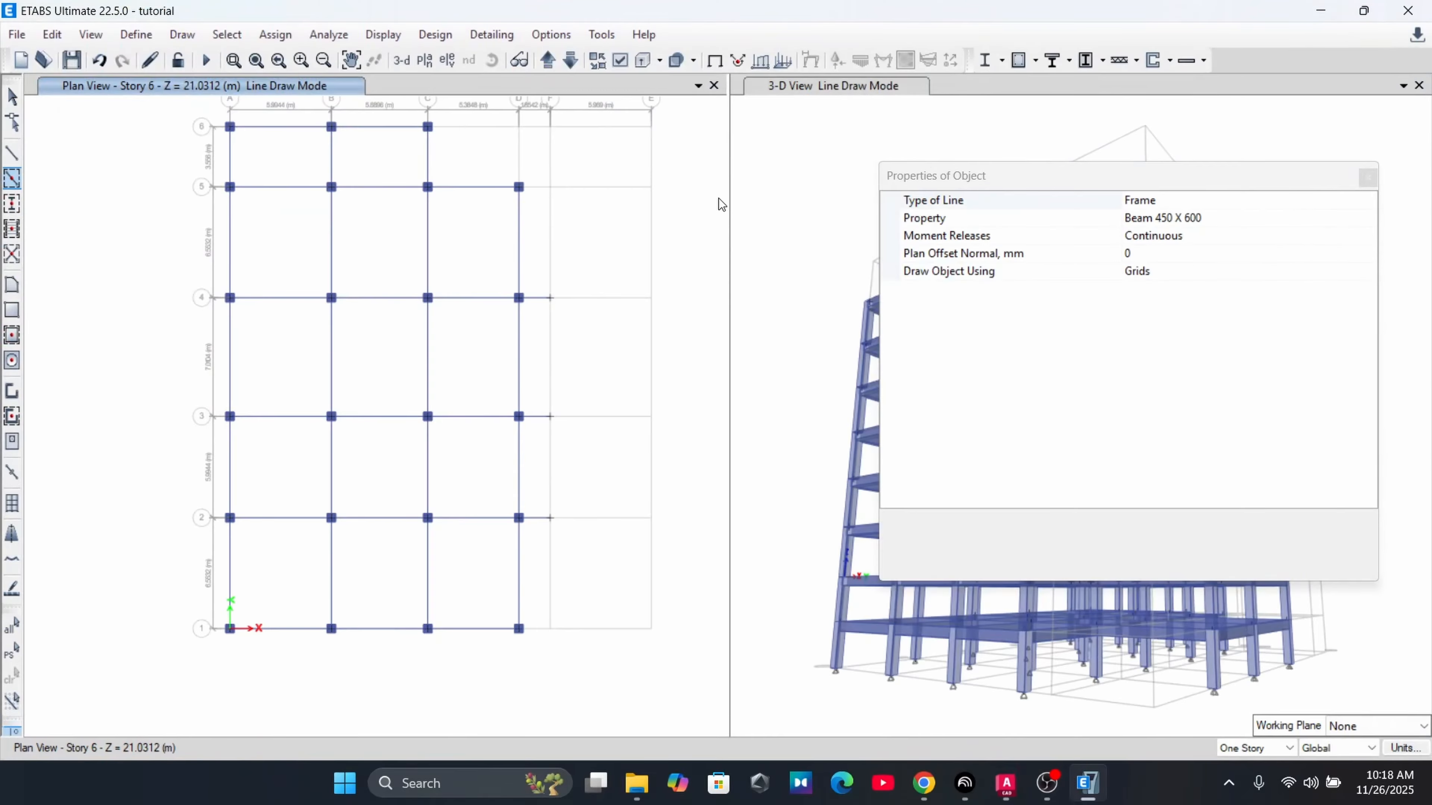
# End the beam drawing on the Story 6 plan and rotate the 3-D view to inspect the frame with its cantilever beams
pyautogui.moveTo(584, 317); pyautogui.dragTo(523, 323, button='middle')
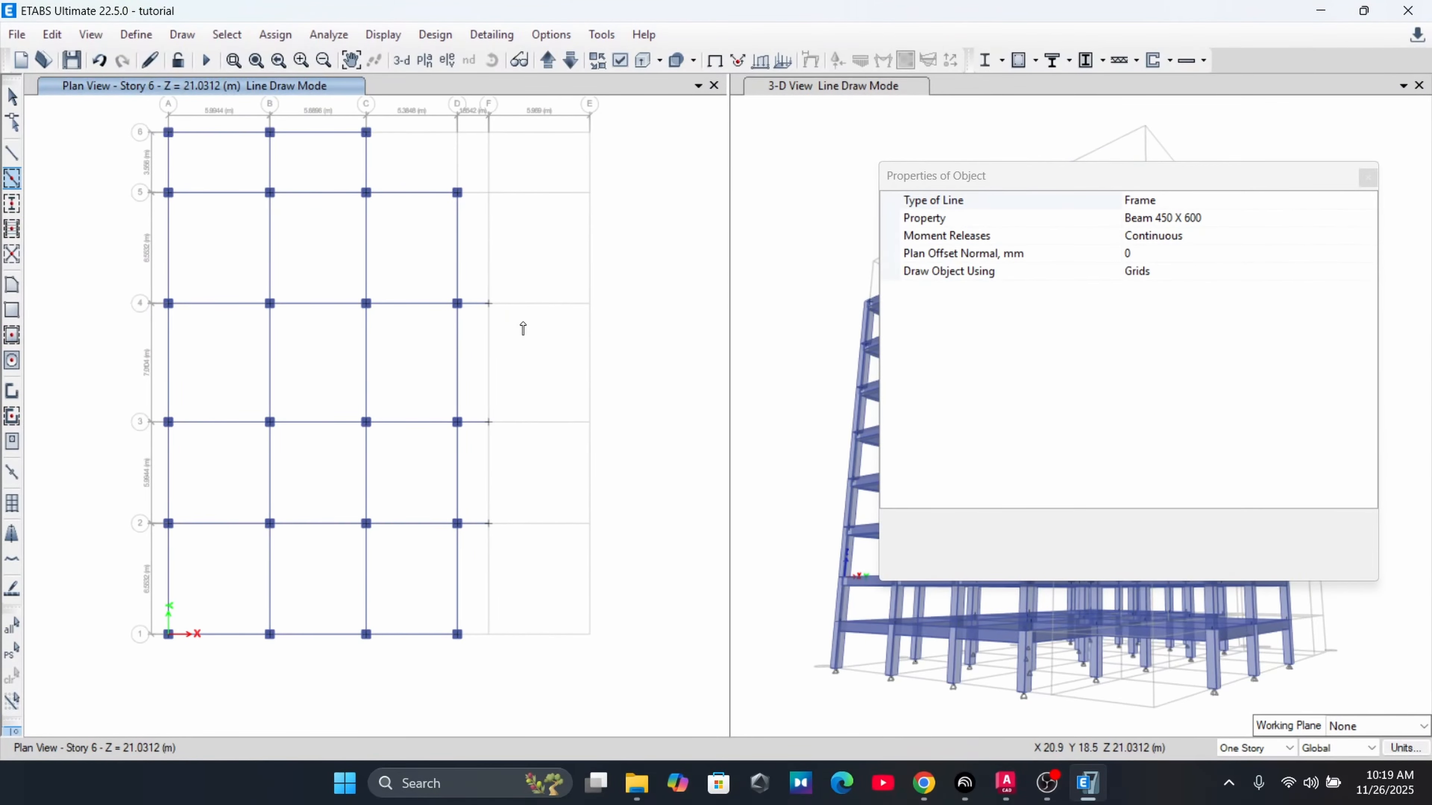
pyautogui.press('Escape')
pyautogui.scroll(-1, 476, 355)
pyautogui.scroll(-1, 534, 396)
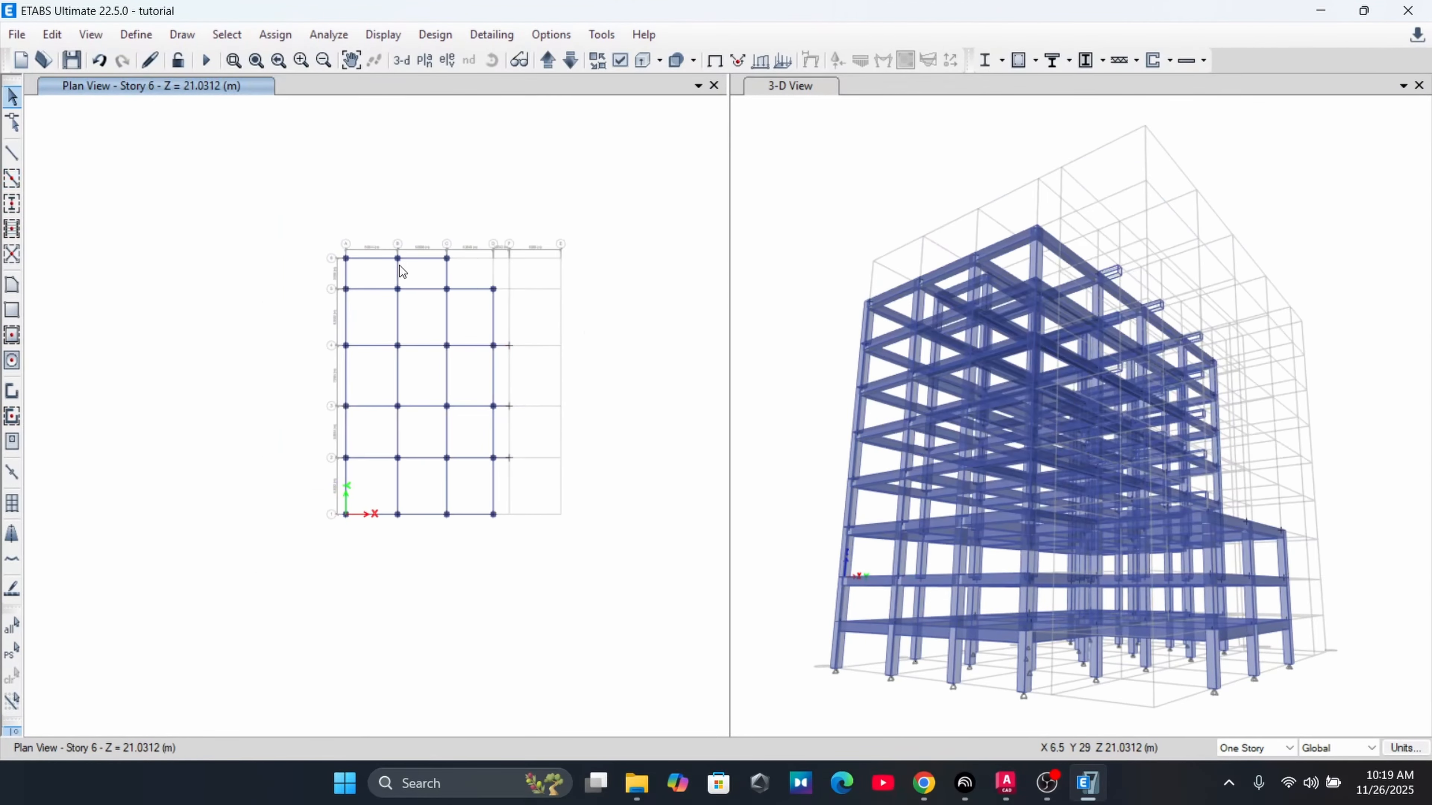
pyautogui.scroll(3, 363, 270)
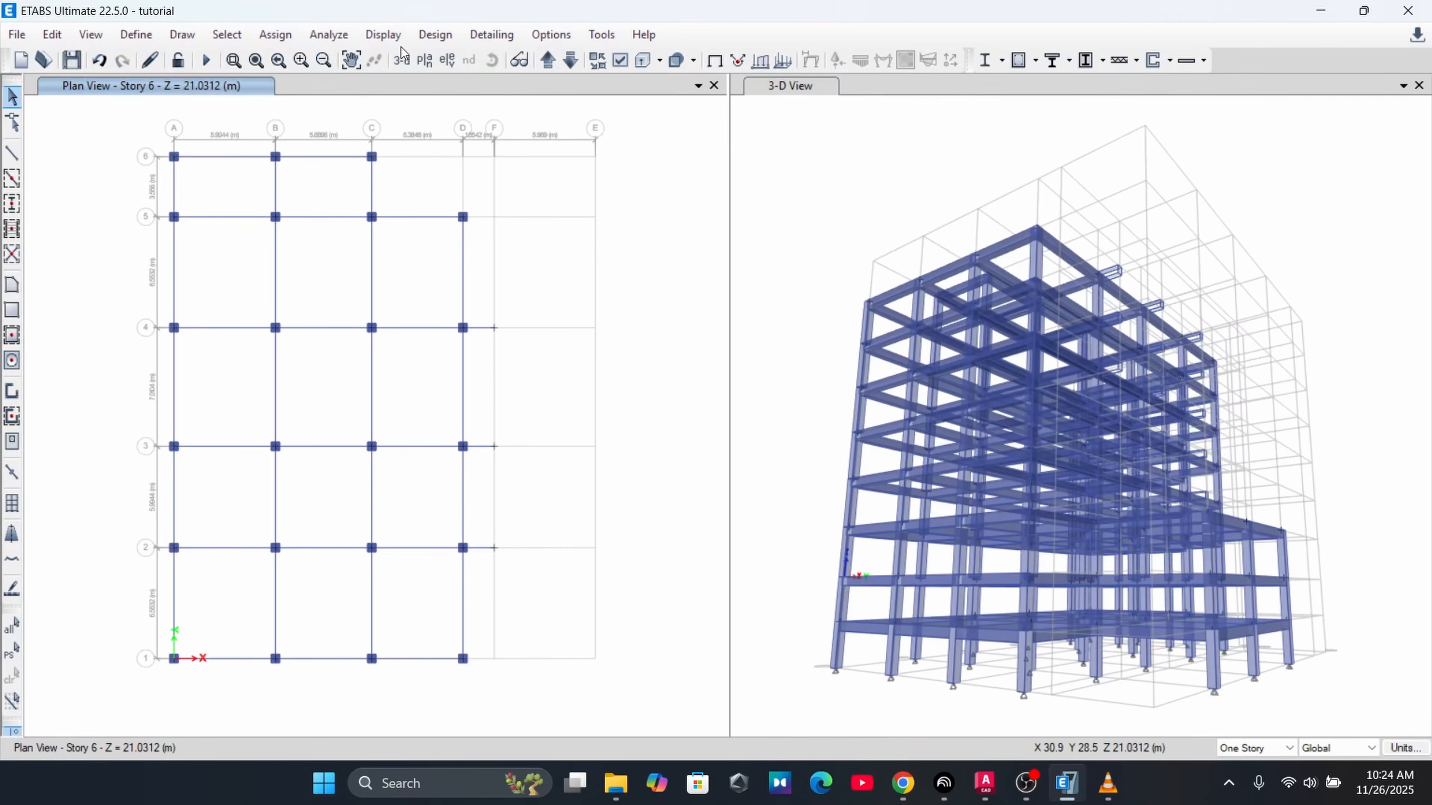
pyautogui.click(734, 146)
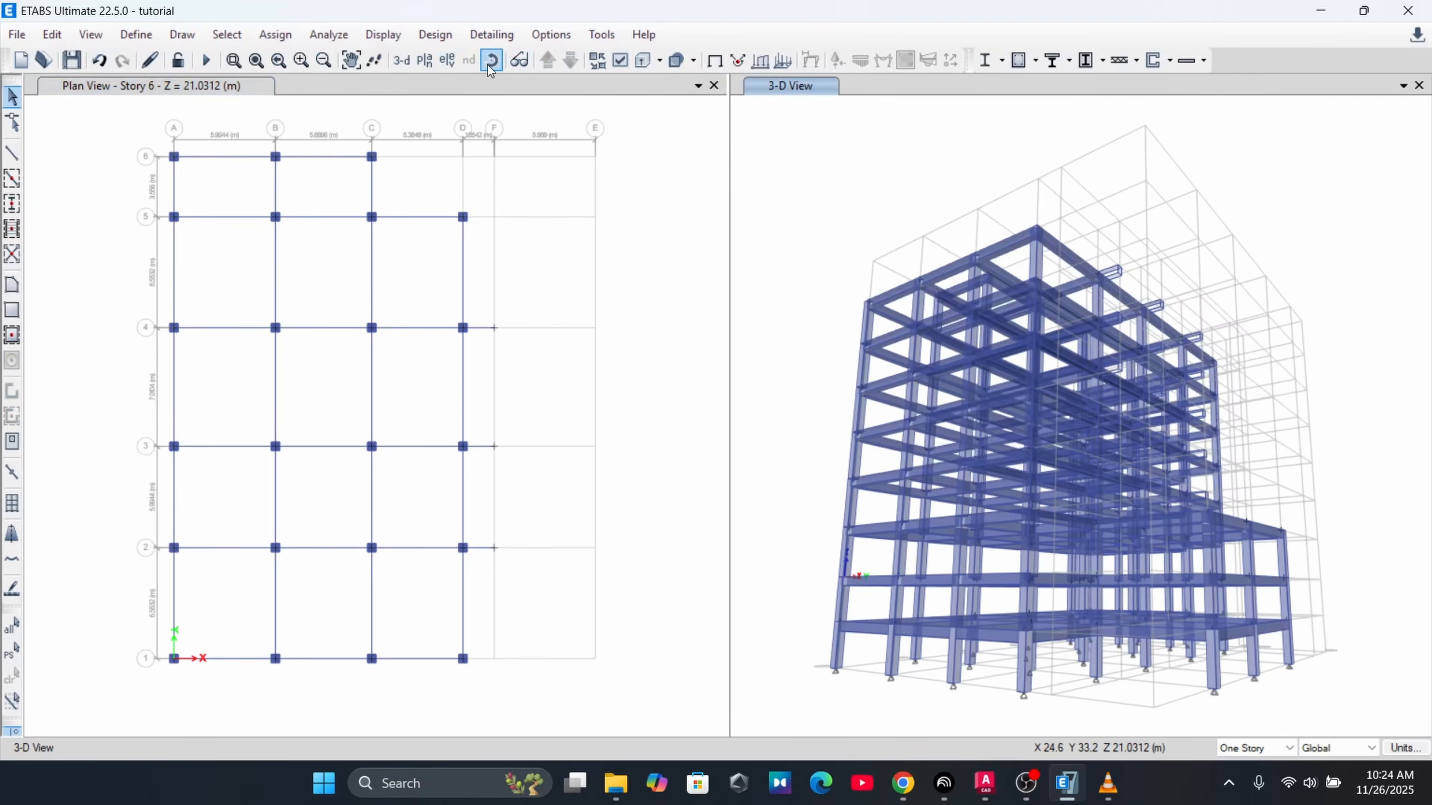
pyautogui.click(491, 59)
pyautogui.moveTo(1183, 339); pyautogui.dragTo(1083, 495)
pyautogui.moveTo(971, 427); pyautogui.dragTo(1018, 403)
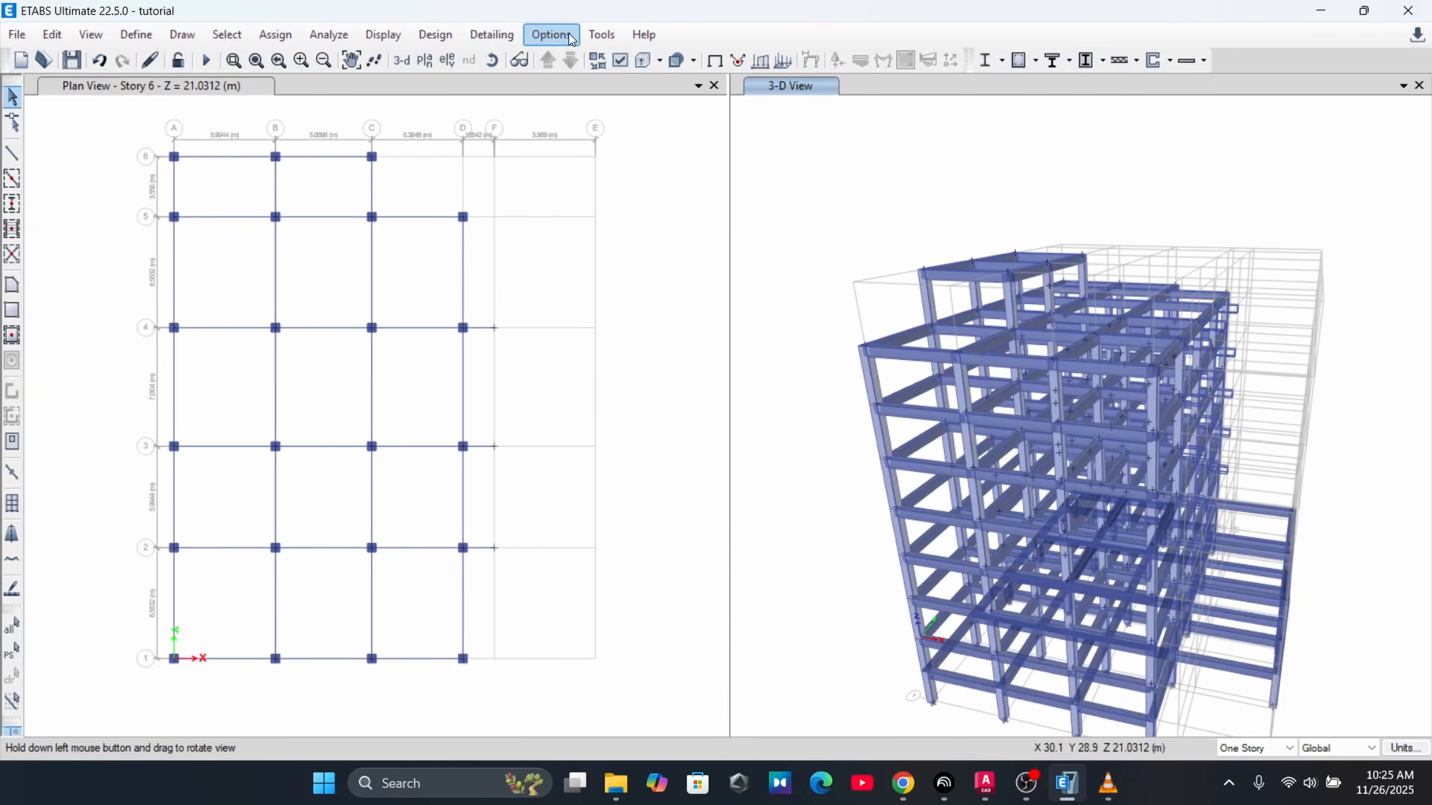
# Set the display colors of the columns to cyan for both fill and edge
pyautogui.click(551, 35)
pyautogui.moveTo(682, 220)
pyautogui.click(837, 226)
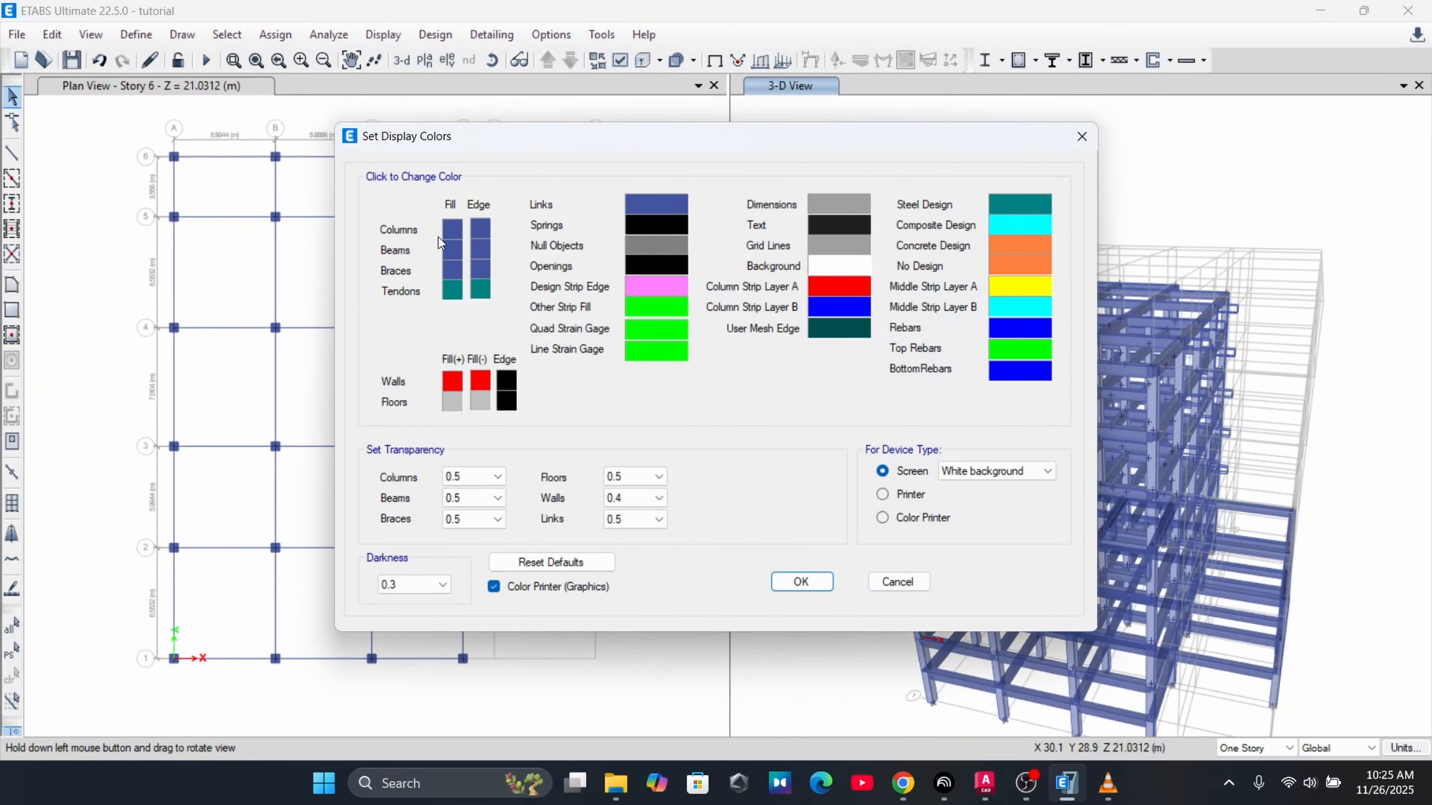
pyautogui.click(453, 250)
pyautogui.click(622, 229)
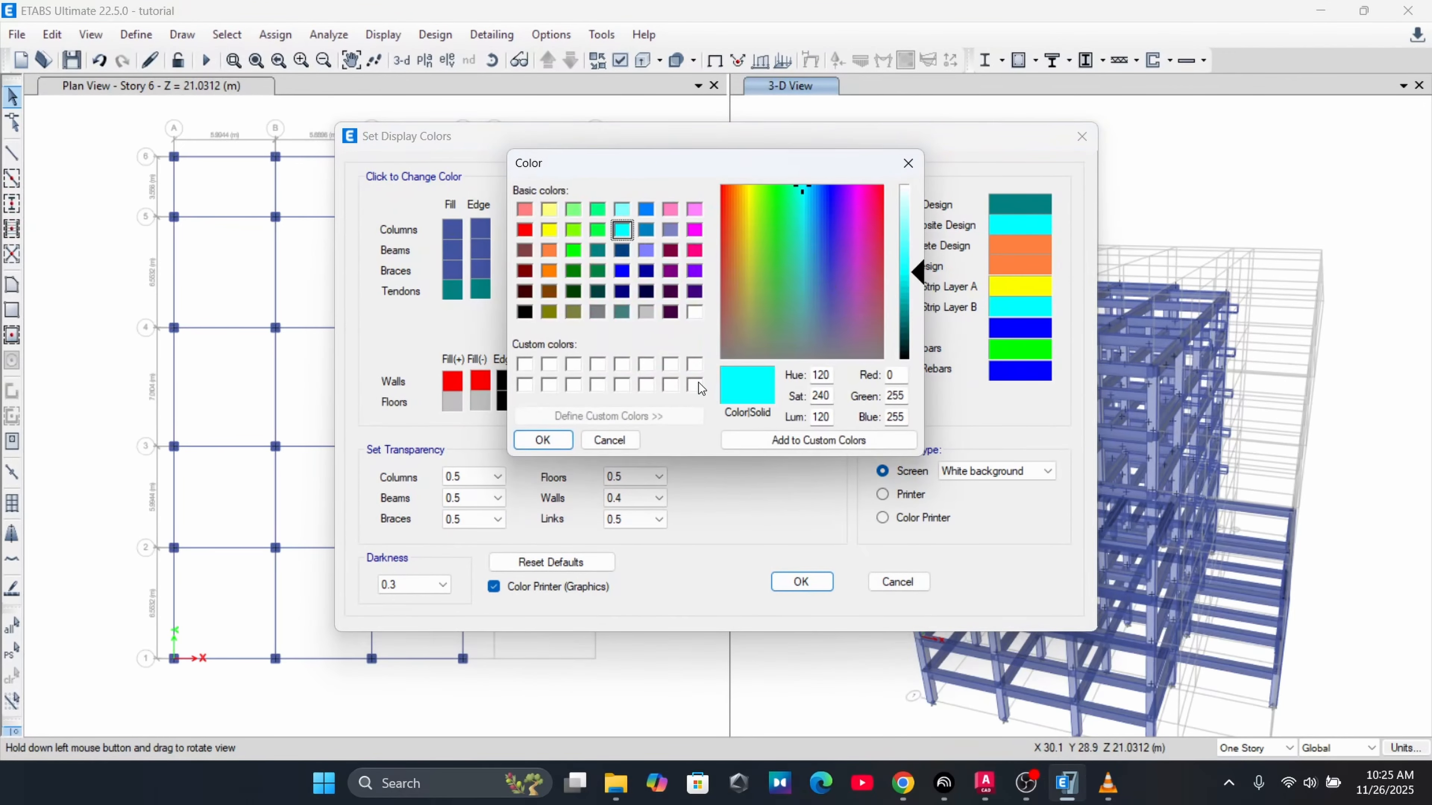
pyautogui.click(543, 440)
pyautogui.click(478, 232)
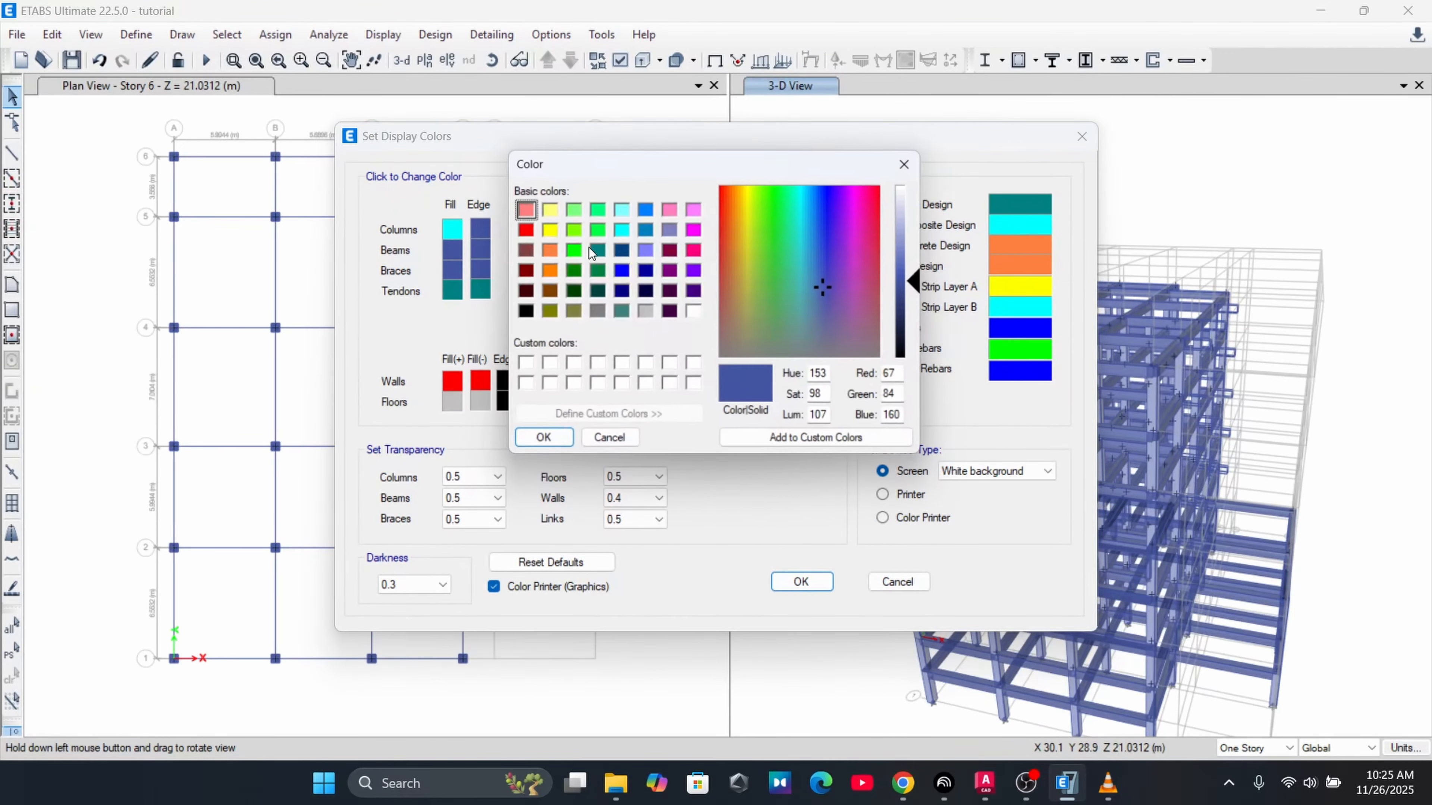
pyautogui.click(623, 230)
pyautogui.click(542, 440)
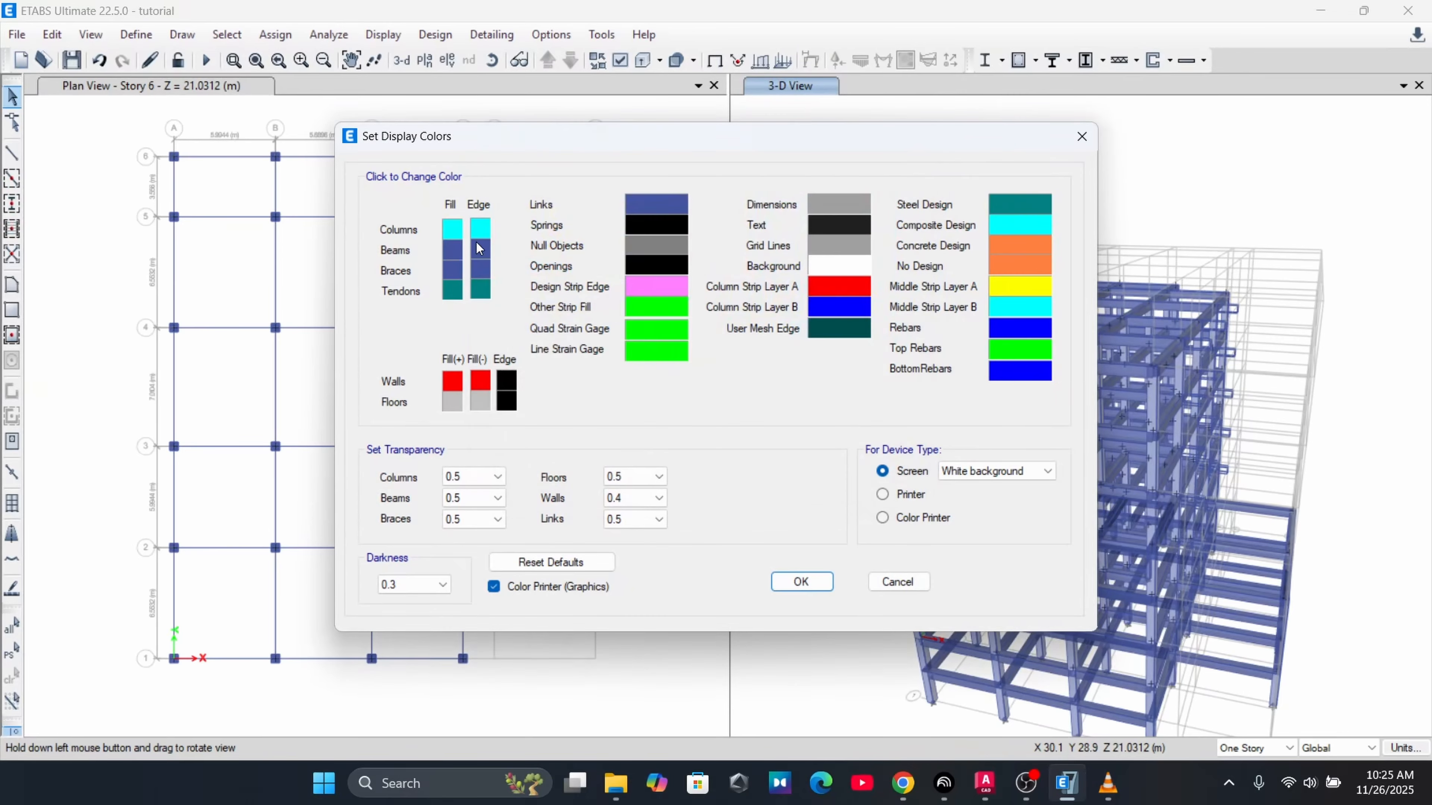
pyautogui.click(803, 584)
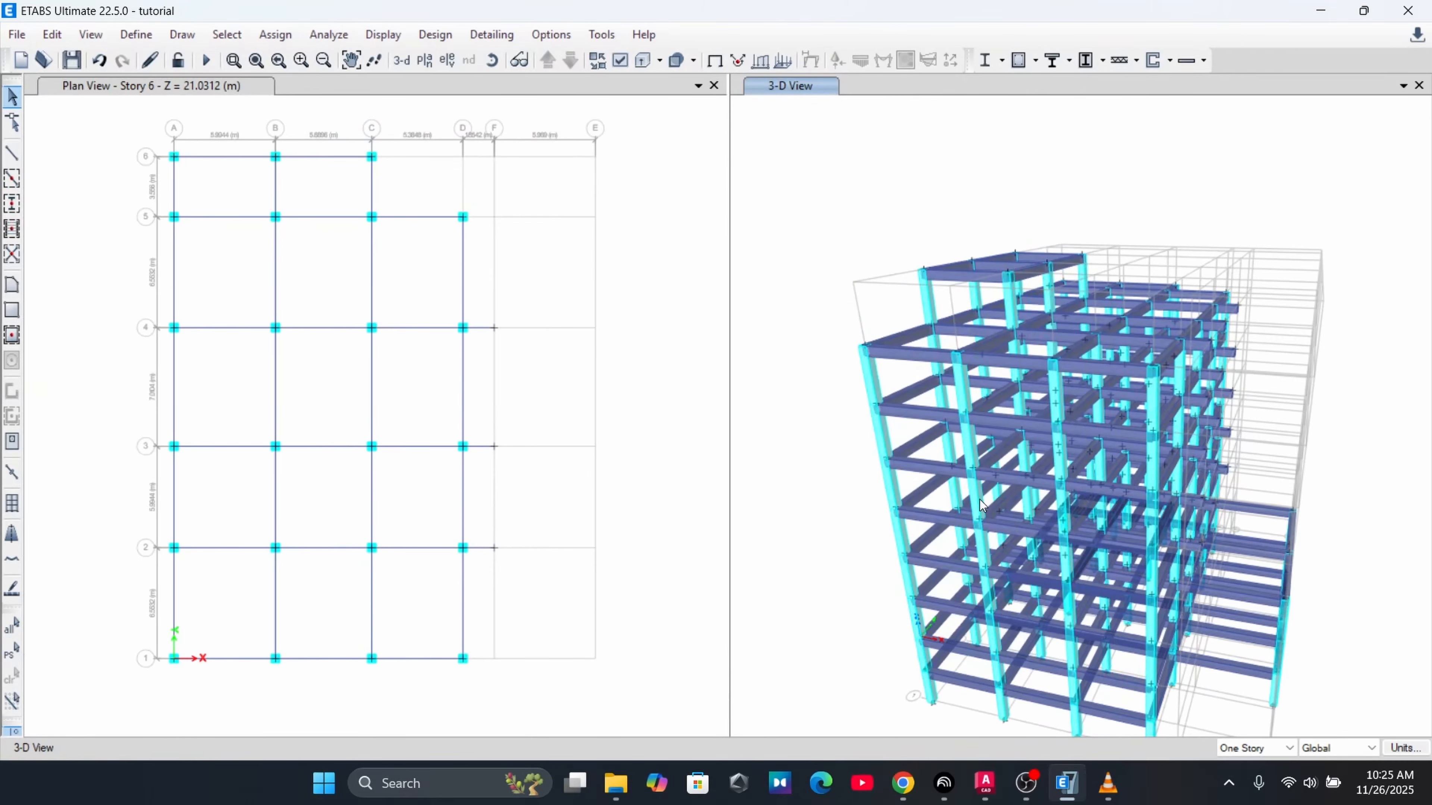
# Inspect the beams and recolored columns of the building frame up close in the 3-D view
pyautogui.scroll(5, 1077, 369)
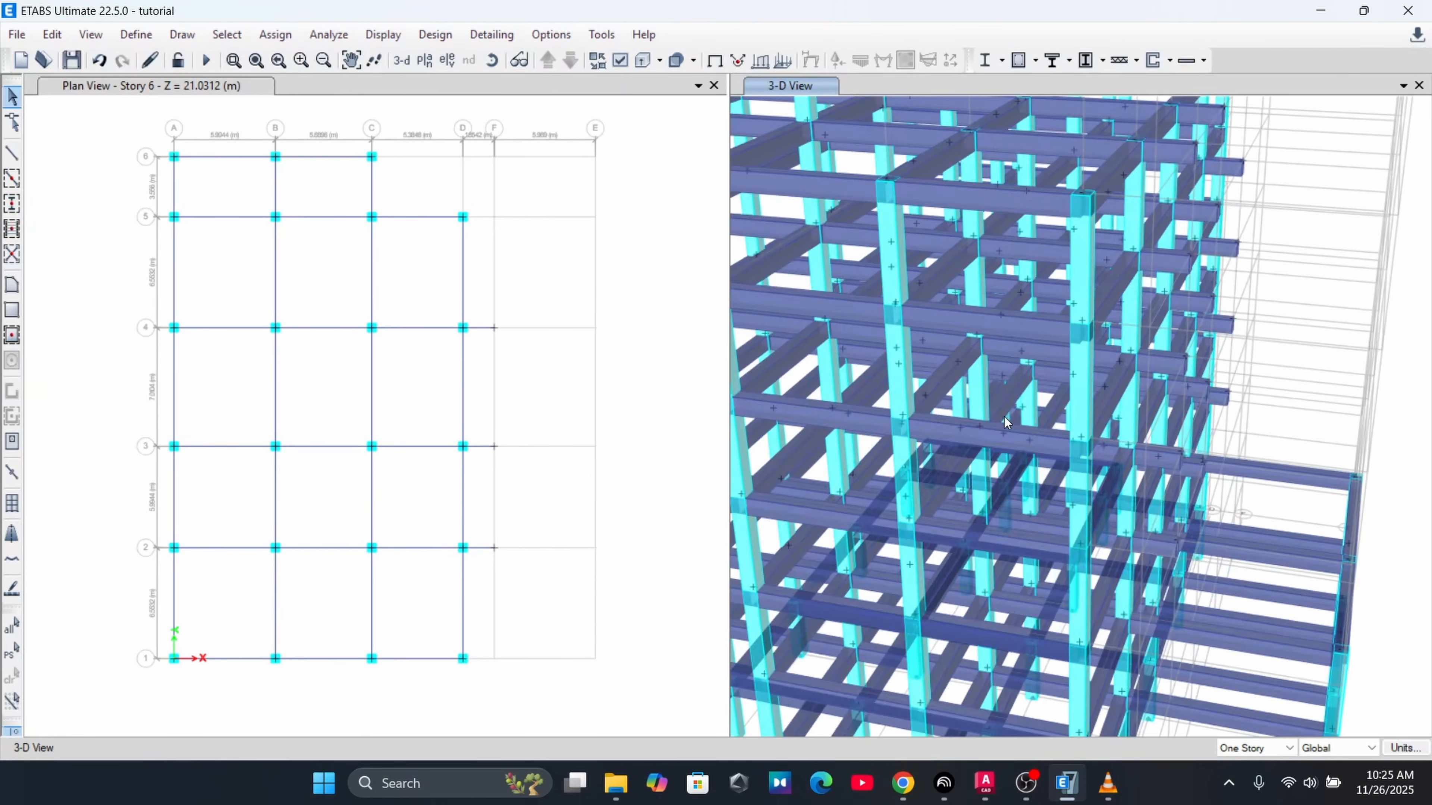
pyautogui.scroll(-5, 1077, 369)
pyautogui.scroll(3, 1059, 381)
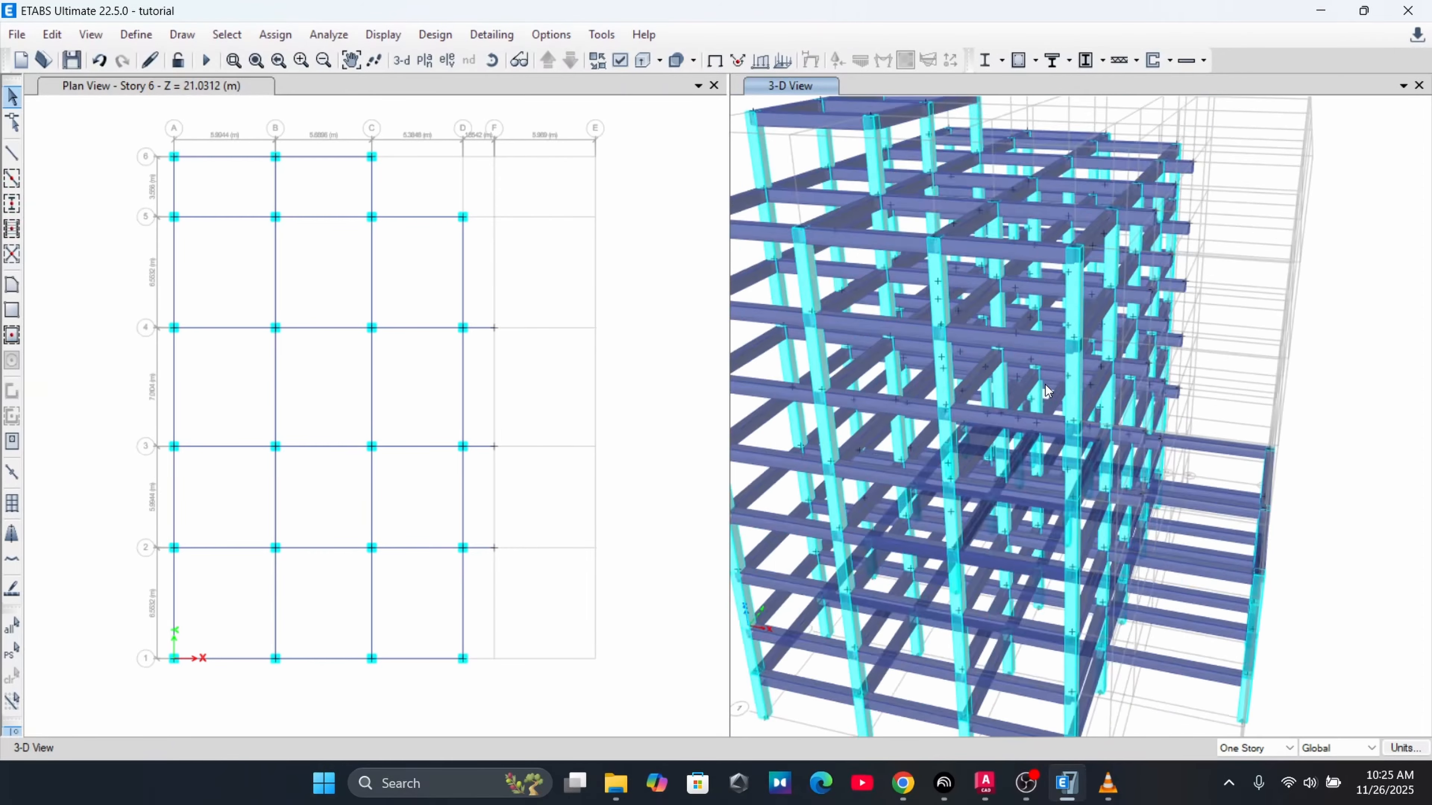
pyautogui.scroll(-2, 1045, 391)
pyautogui.moveTo(1045, 391); pyautogui.dragTo(1106, 410, button='middle')
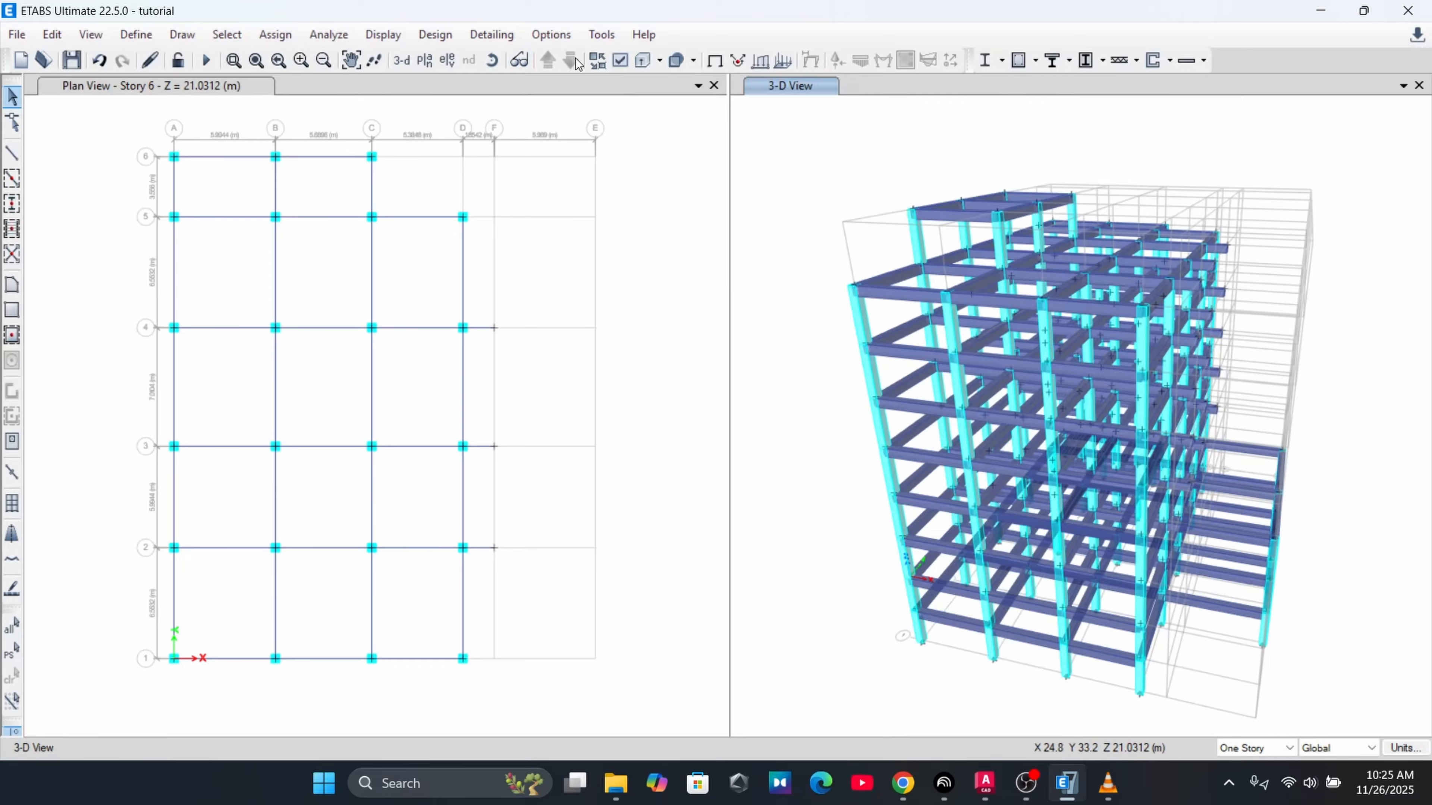
# Make the plan view active and step it through the stories, starting upward from Story 6
pyautogui.click(643, 181)
pyautogui.click(549, 60)
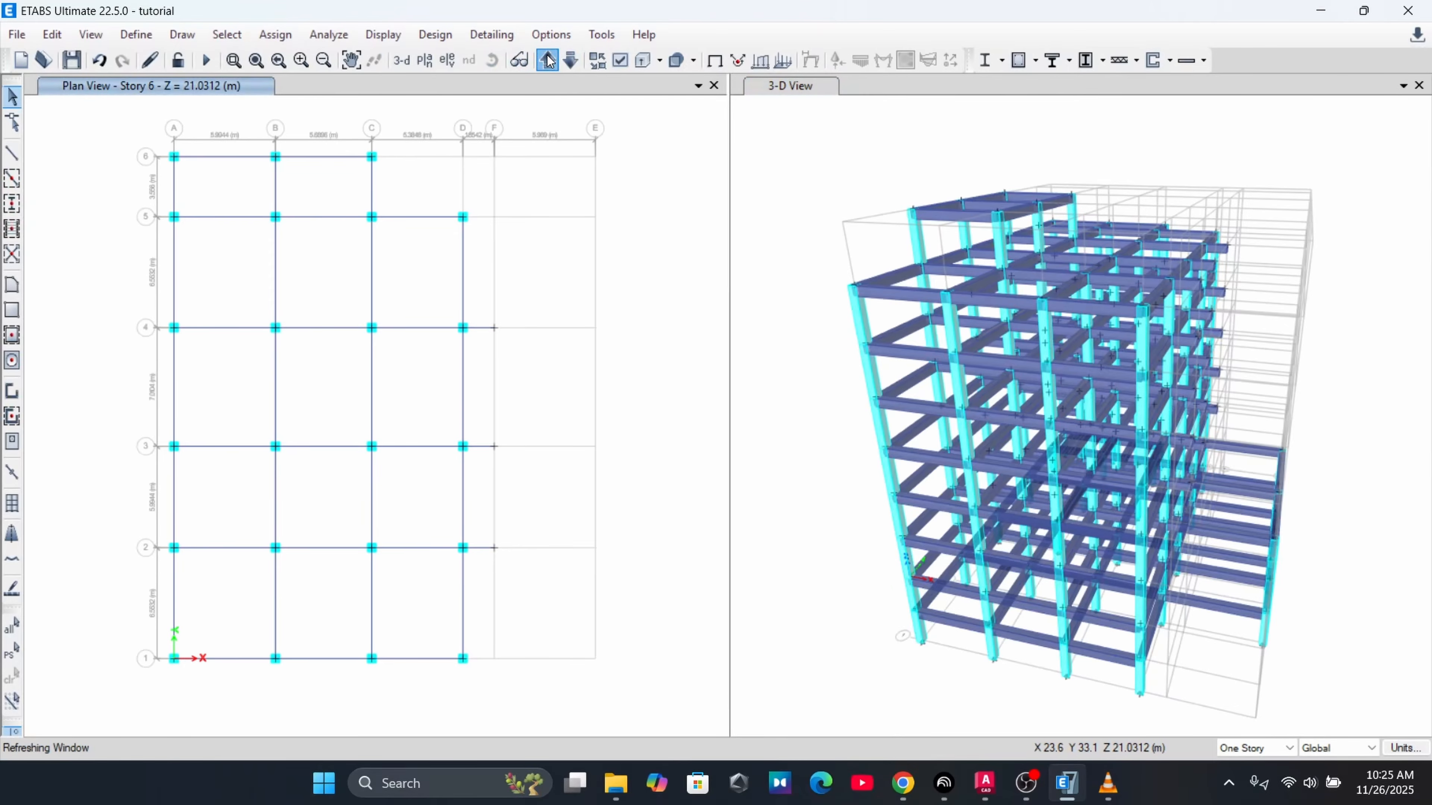
pyautogui.click(549, 59)
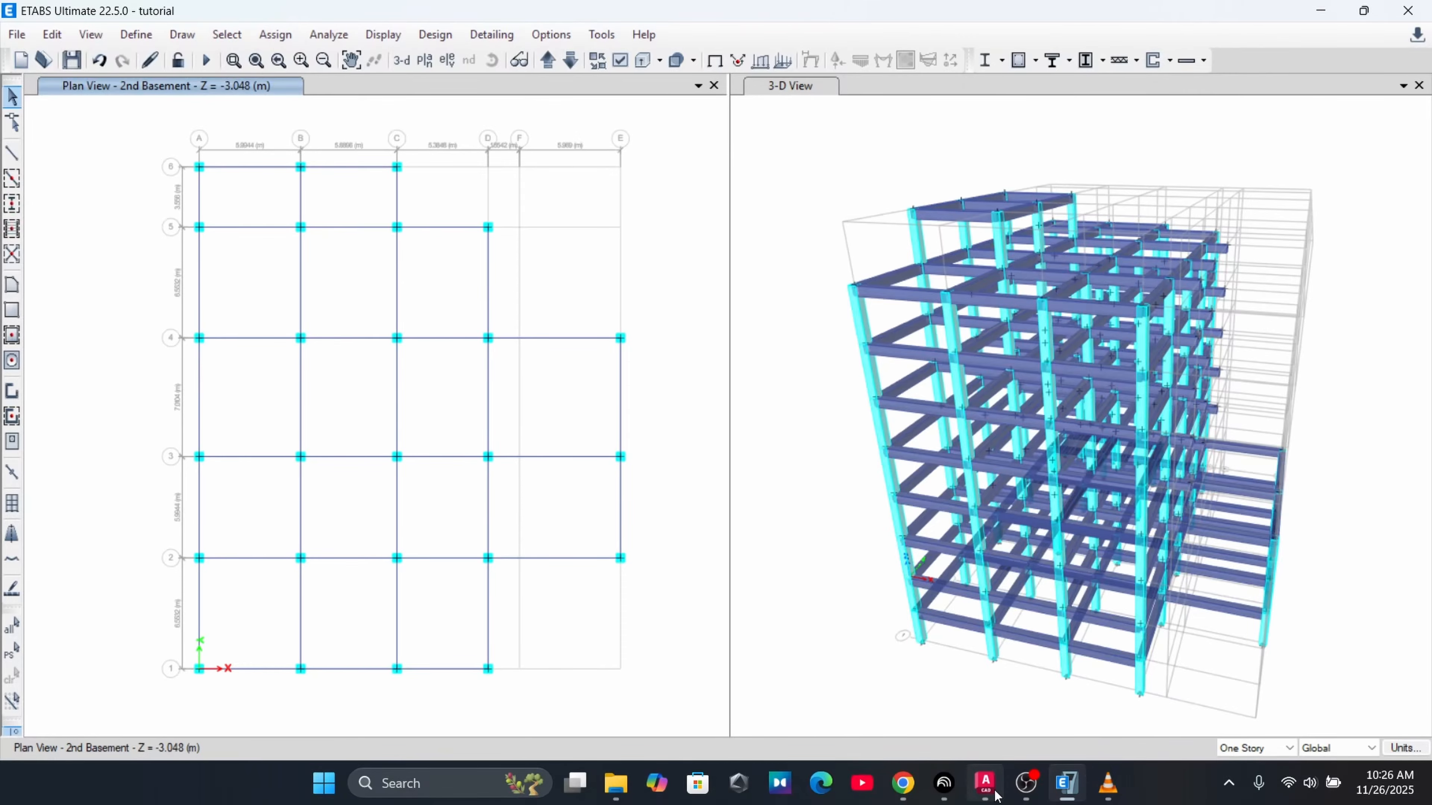
# Switch to AutoCAD and locate the secondary beam layout drawing titled Upto First Floor among the floor layouts
pyautogui.click(985, 783)
pyautogui.moveTo(425, 474); pyautogui.dragTo(559, 505, button='middle')
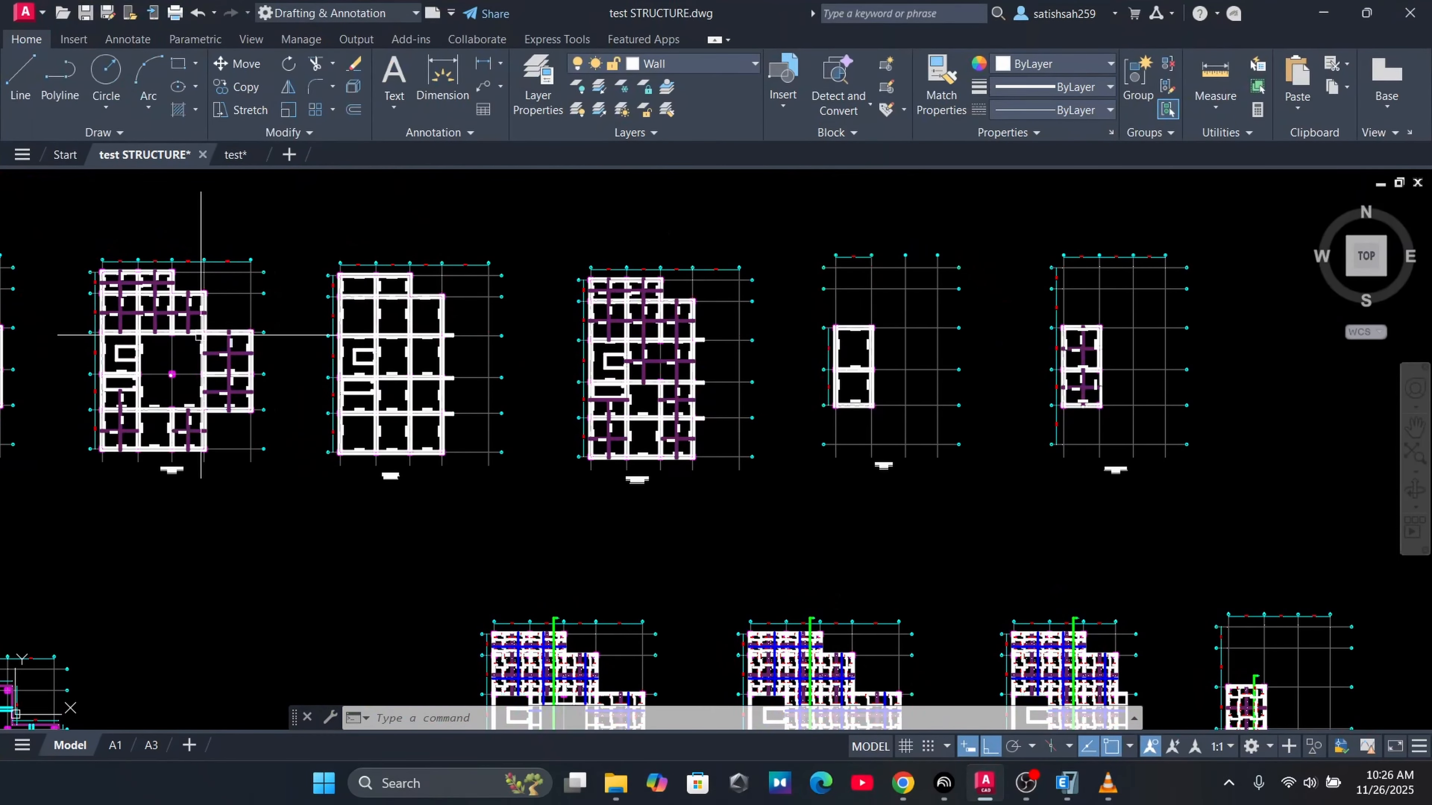
pyautogui.moveTo(131, 331); pyautogui.dragTo(417, 468, button='middle')
pyautogui.moveTo(231, 453); pyautogui.dragTo(516, 397, button='middle')
pyautogui.moveTo(42, 420); pyautogui.dragTo(682, 416, button='middle')
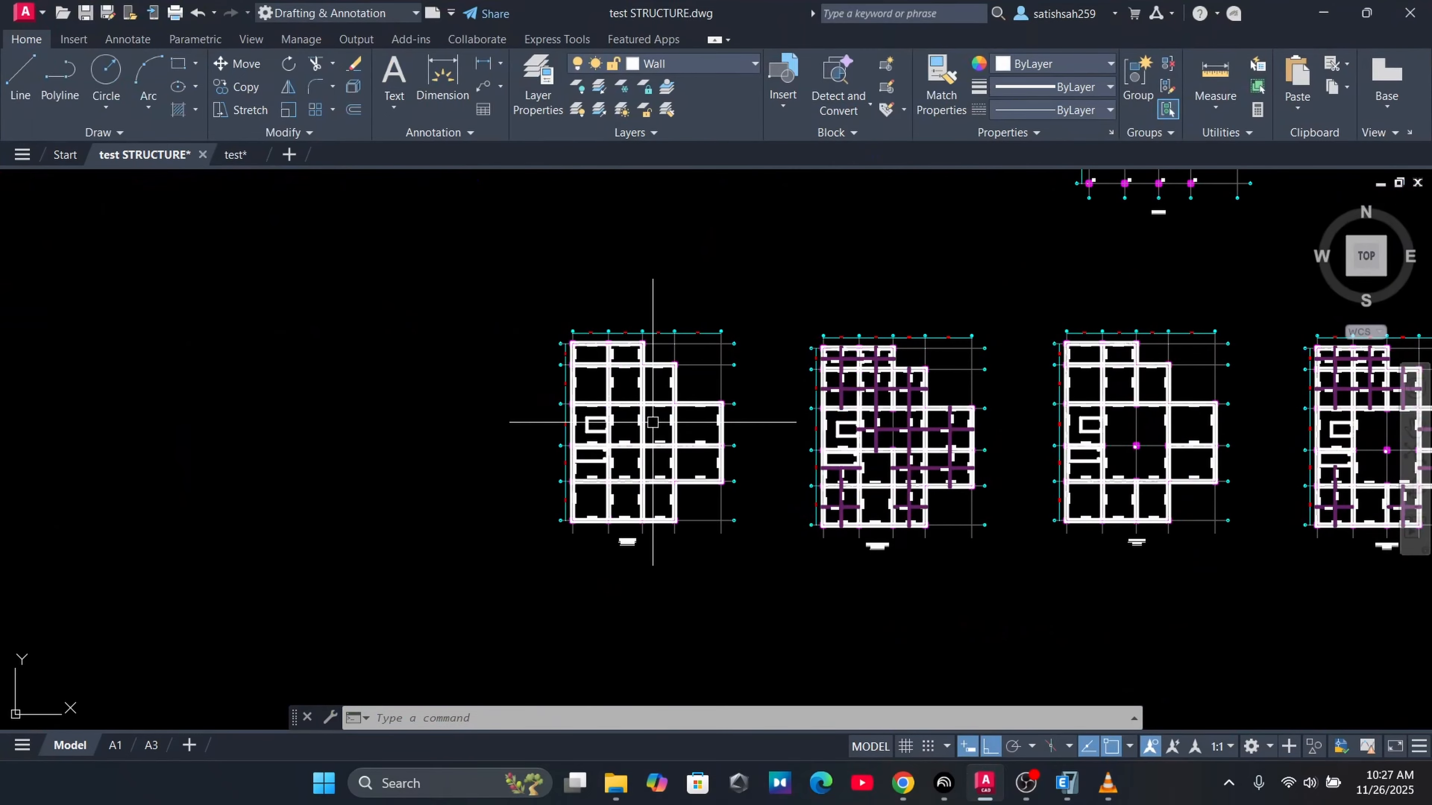
pyautogui.scroll(-1, 653, 422)
pyautogui.scroll(6, 664, 569)
pyautogui.scroll(-3, 593, 387)
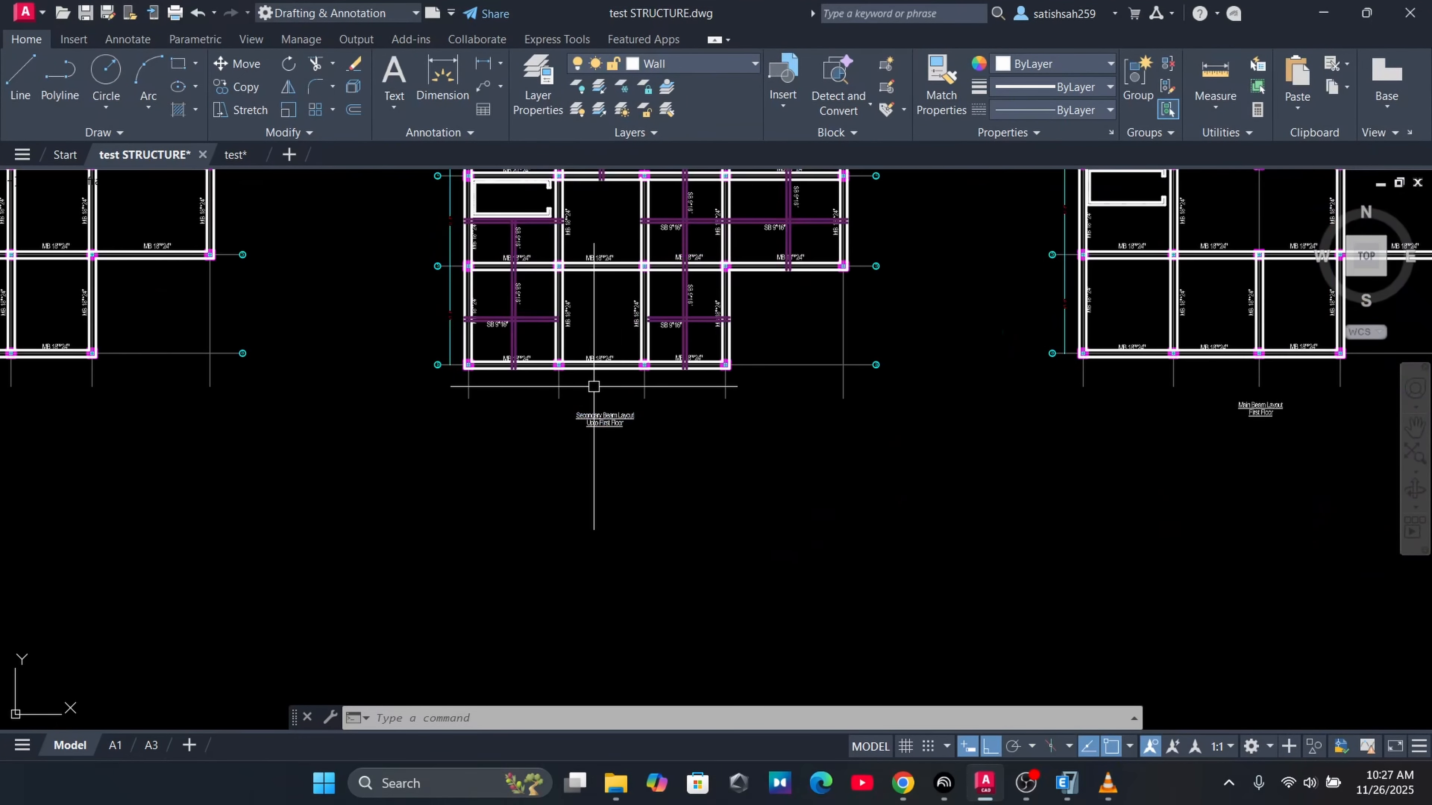
# Examine the SB 9*16" secondary beams in the Upto First Floor layout and neighbouring floor layouts, and switch back to ETABS
pyautogui.moveTo(593, 386); pyautogui.dragTo(593, 619, button='middle')
pyautogui.moveTo(556, 371); pyautogui.dragTo(548, 610, button='middle')
pyautogui.scroll(6, 520, 421)
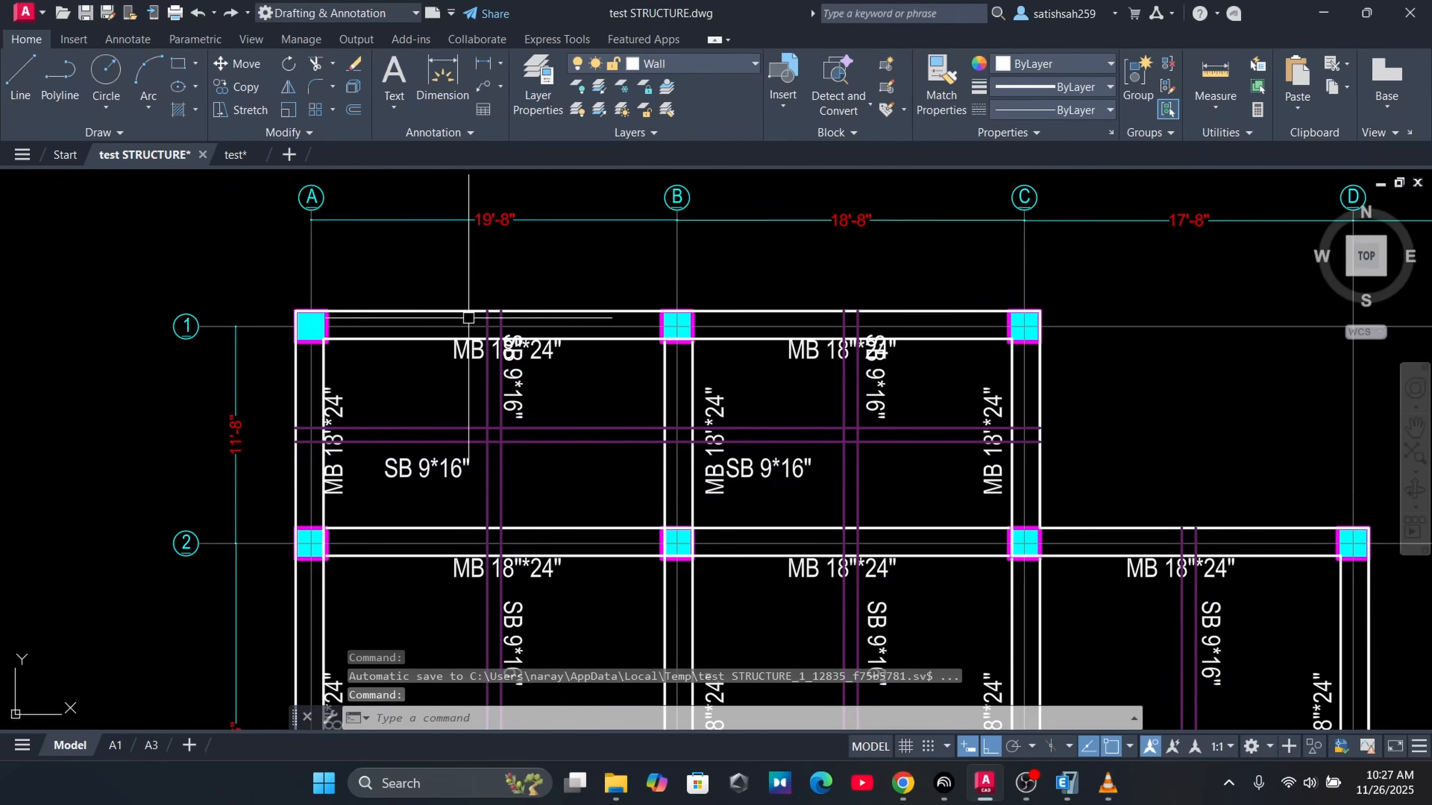
pyautogui.moveTo(755, 460); pyautogui.dragTo(438, 355, button='middle')
pyautogui.scroll(-4, 592, 408)
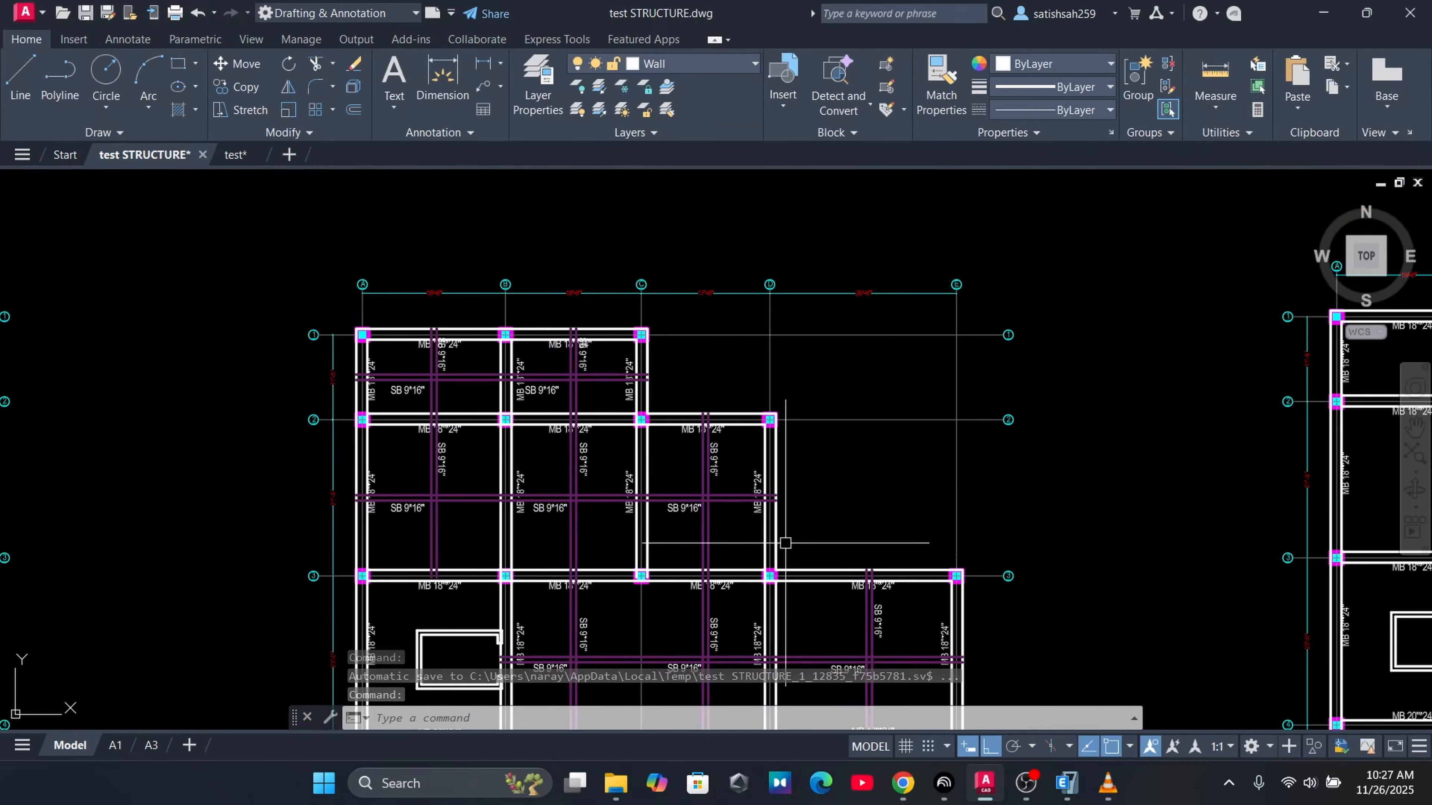
pyautogui.moveTo(1308, 522); pyautogui.dragTo(558, 468, button='middle')
pyautogui.moveTo(1336, 430); pyautogui.dragTo(495, 426, button='middle')
pyautogui.moveTo(1035, 415); pyautogui.dragTo(416, 348, button='middle')
pyautogui.scroll(-2, 415, 349)
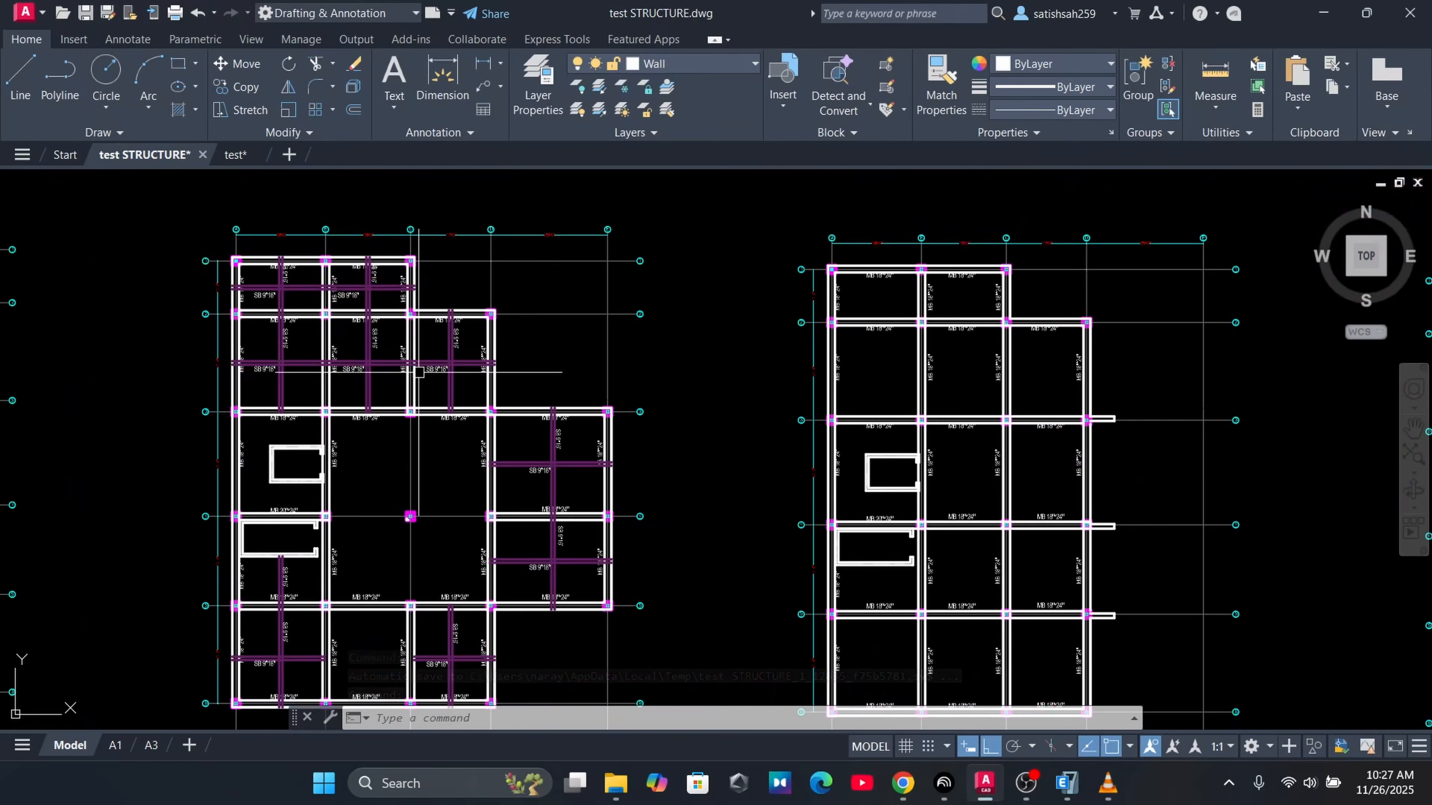
pyautogui.scroll(-2, 418, 372)
pyautogui.click(1334, 15)
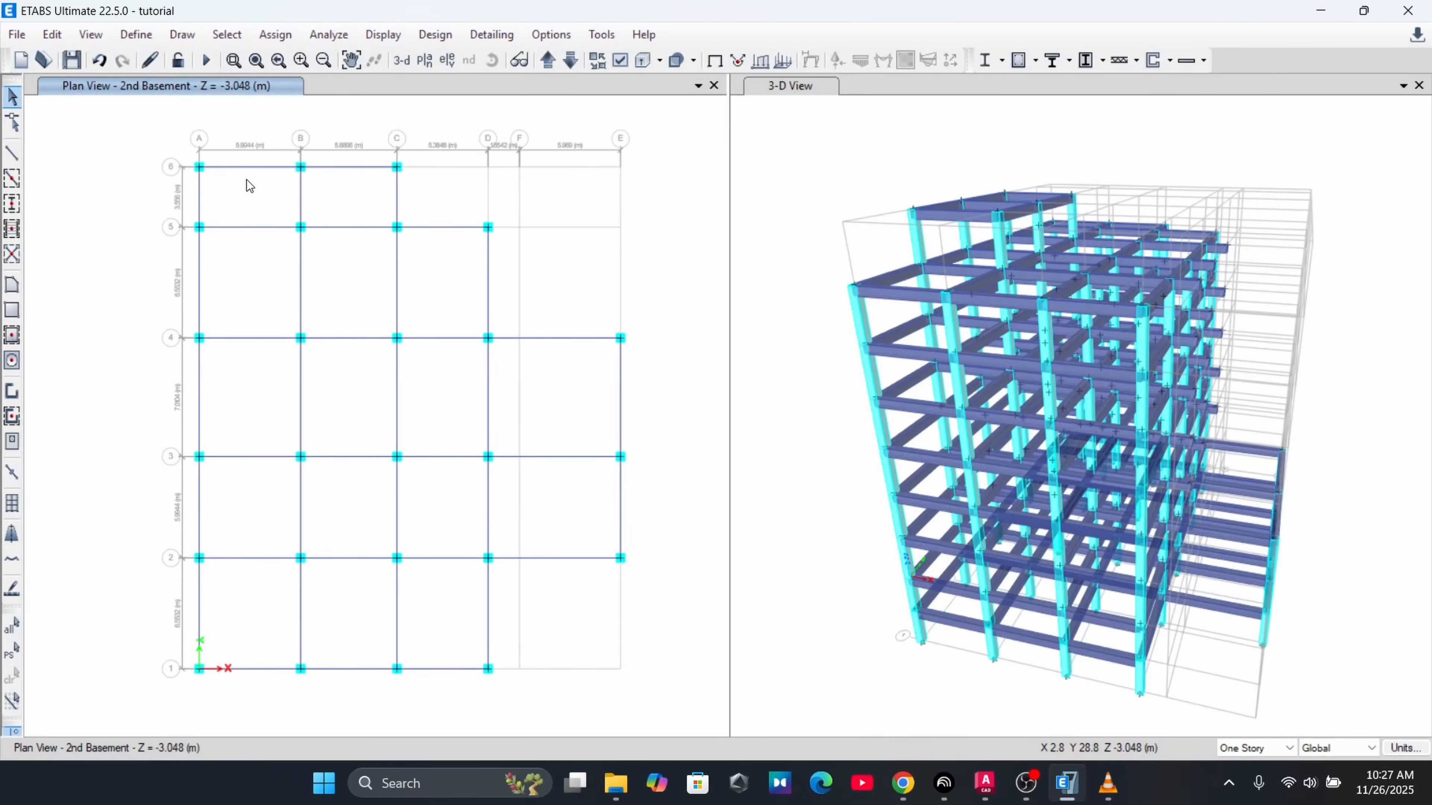
pyautogui.scroll(5, 218, 177)
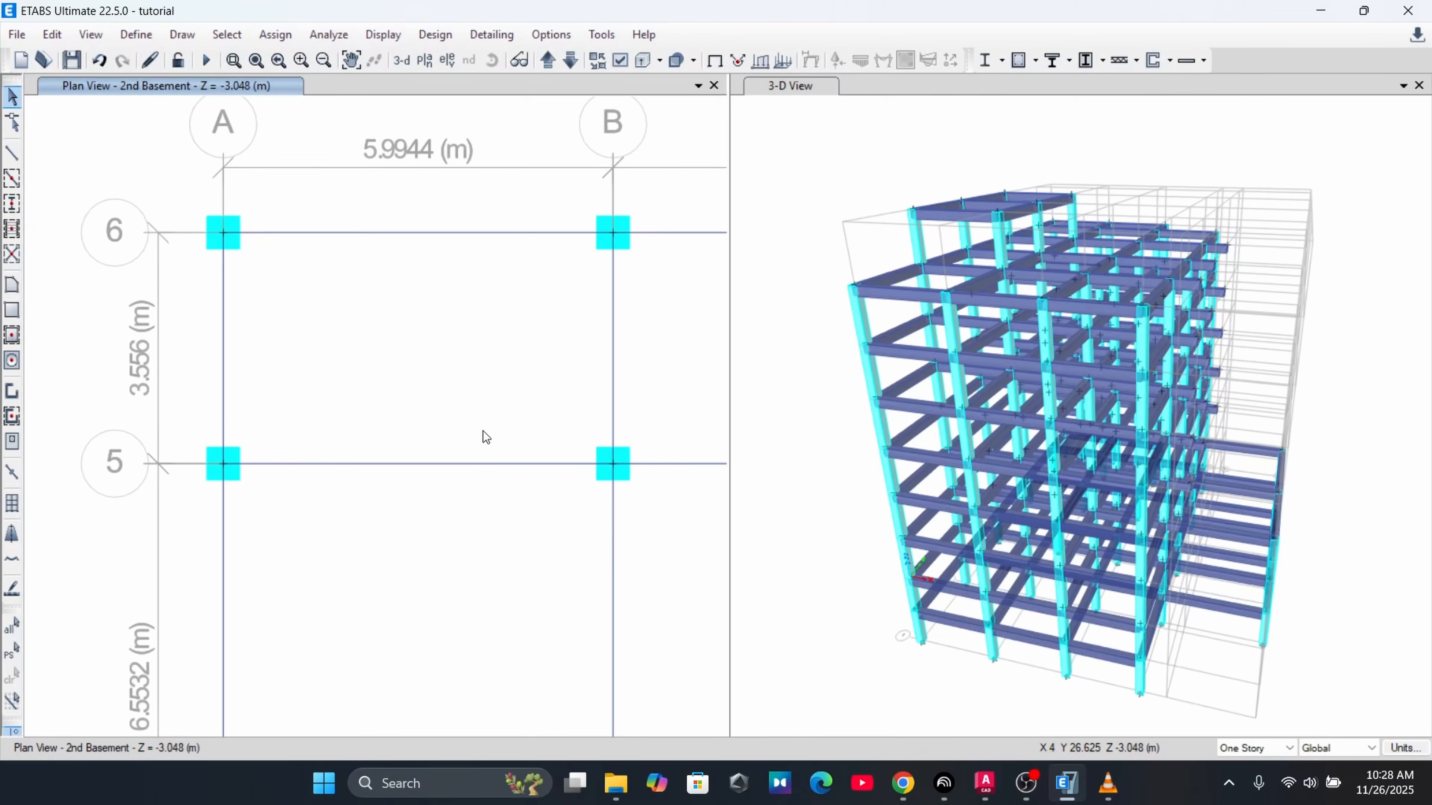
pyautogui.scroll(-5, 483, 431)
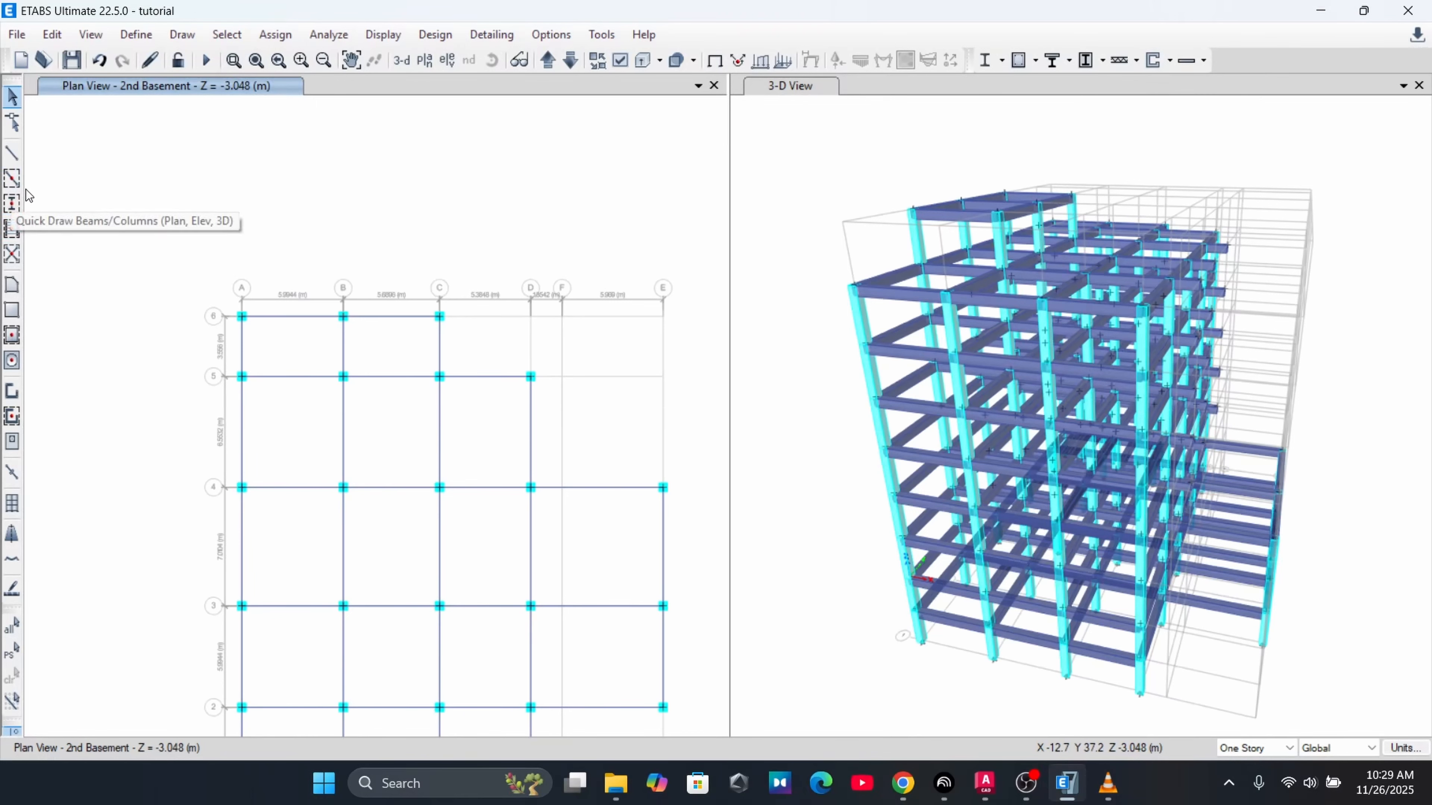
pyautogui.click(6, 178)
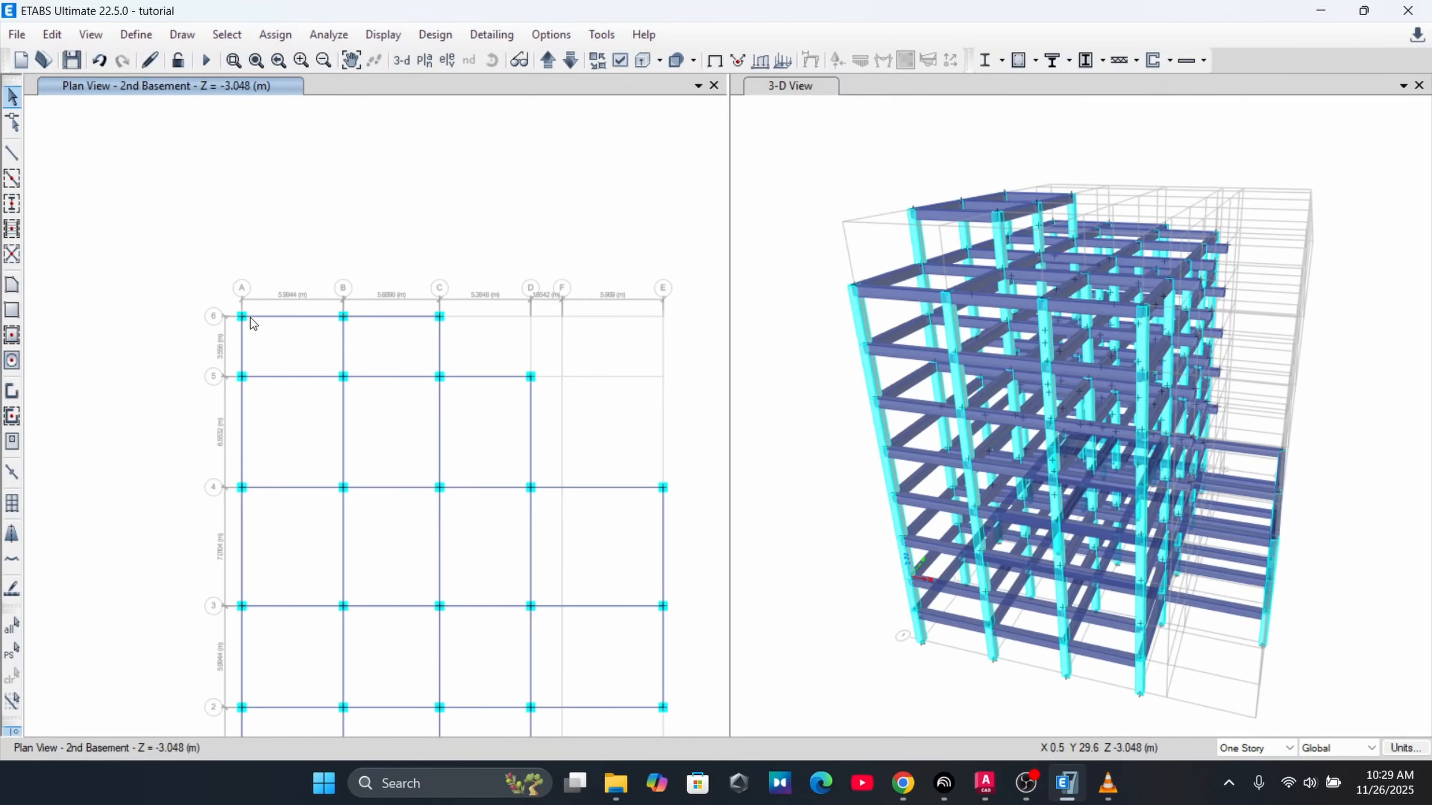
pyautogui.click(12, 152)
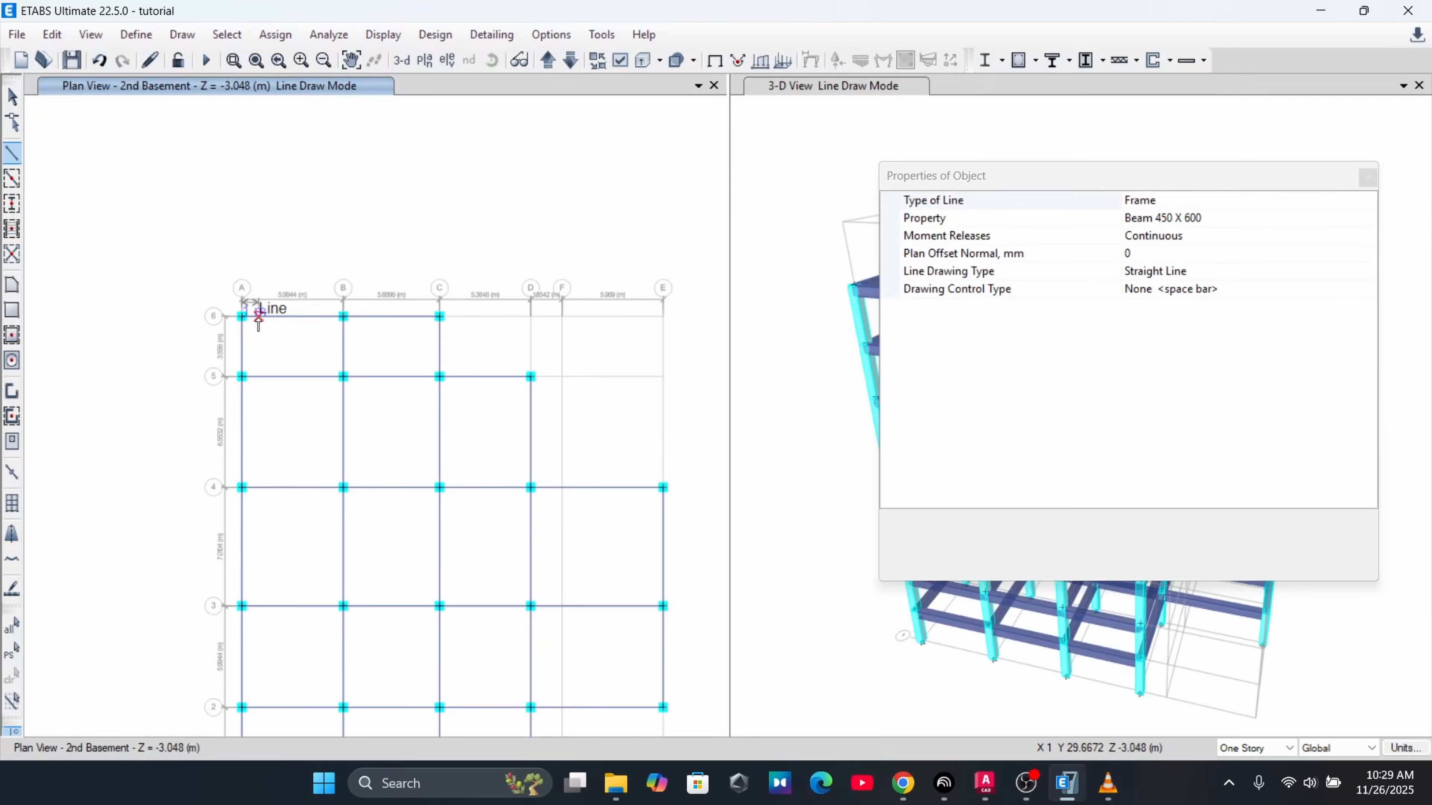
pyautogui.scroll(2, 257, 318)
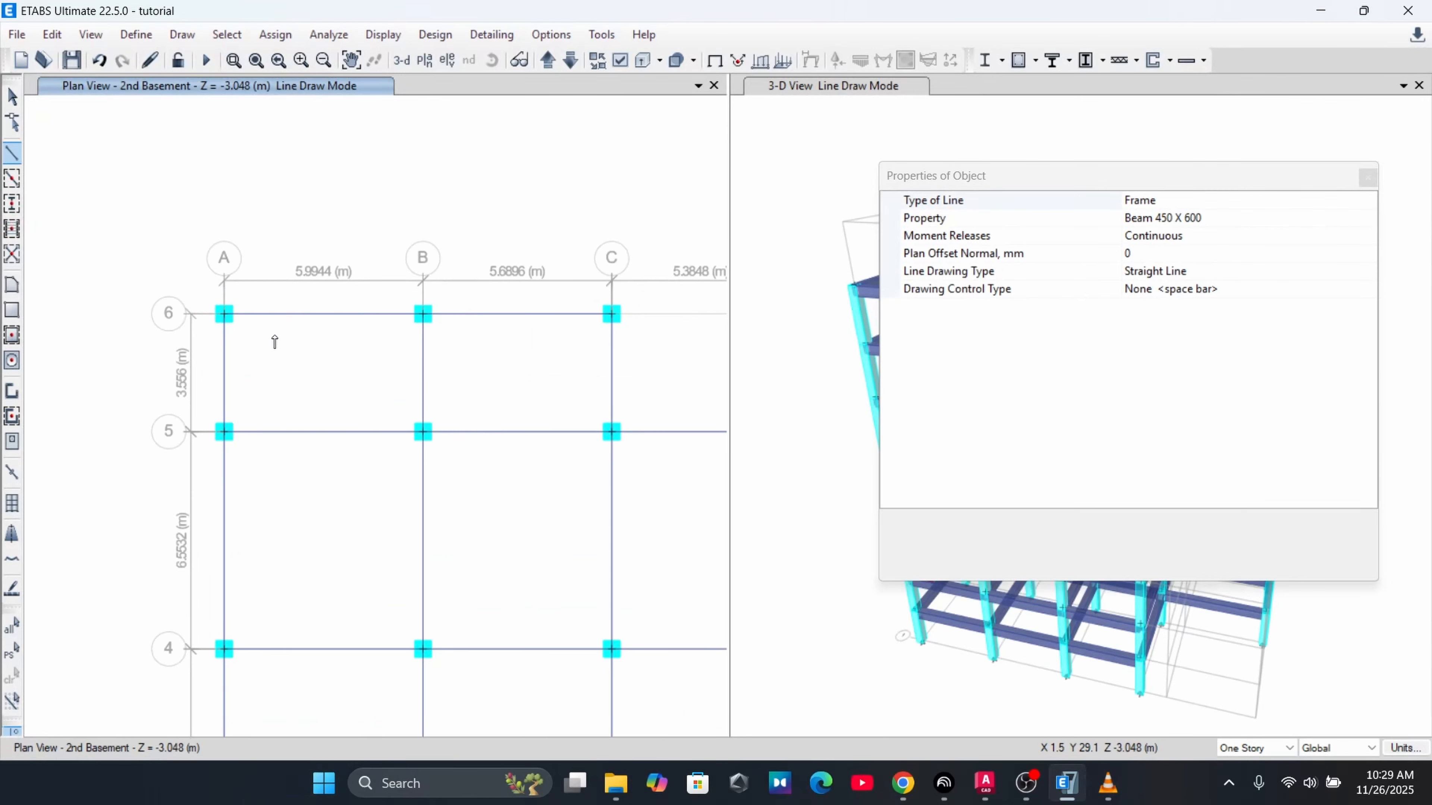
pyautogui.click(277, 315)
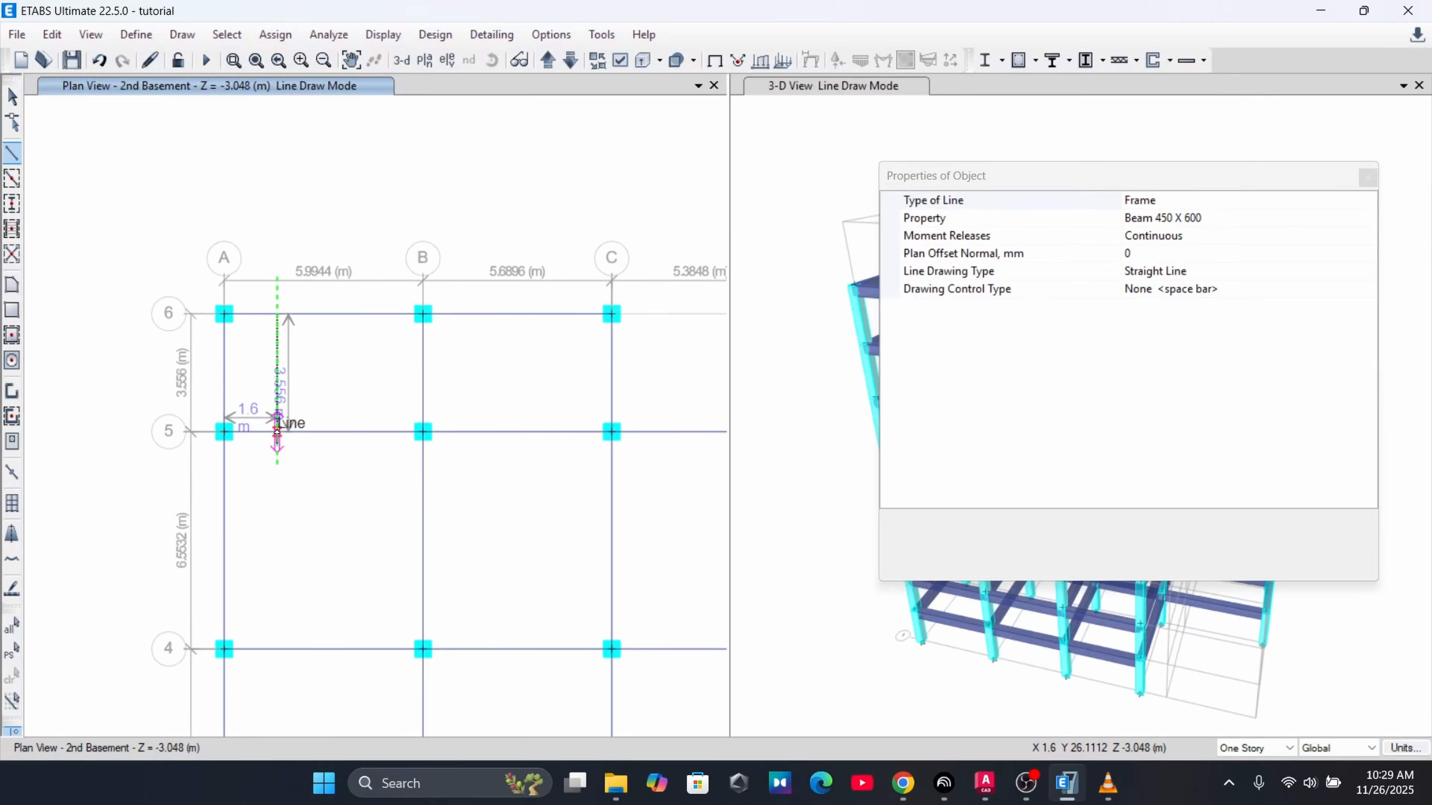
pyautogui.press('Escape')
pyautogui.scroll(2, 264, 333)
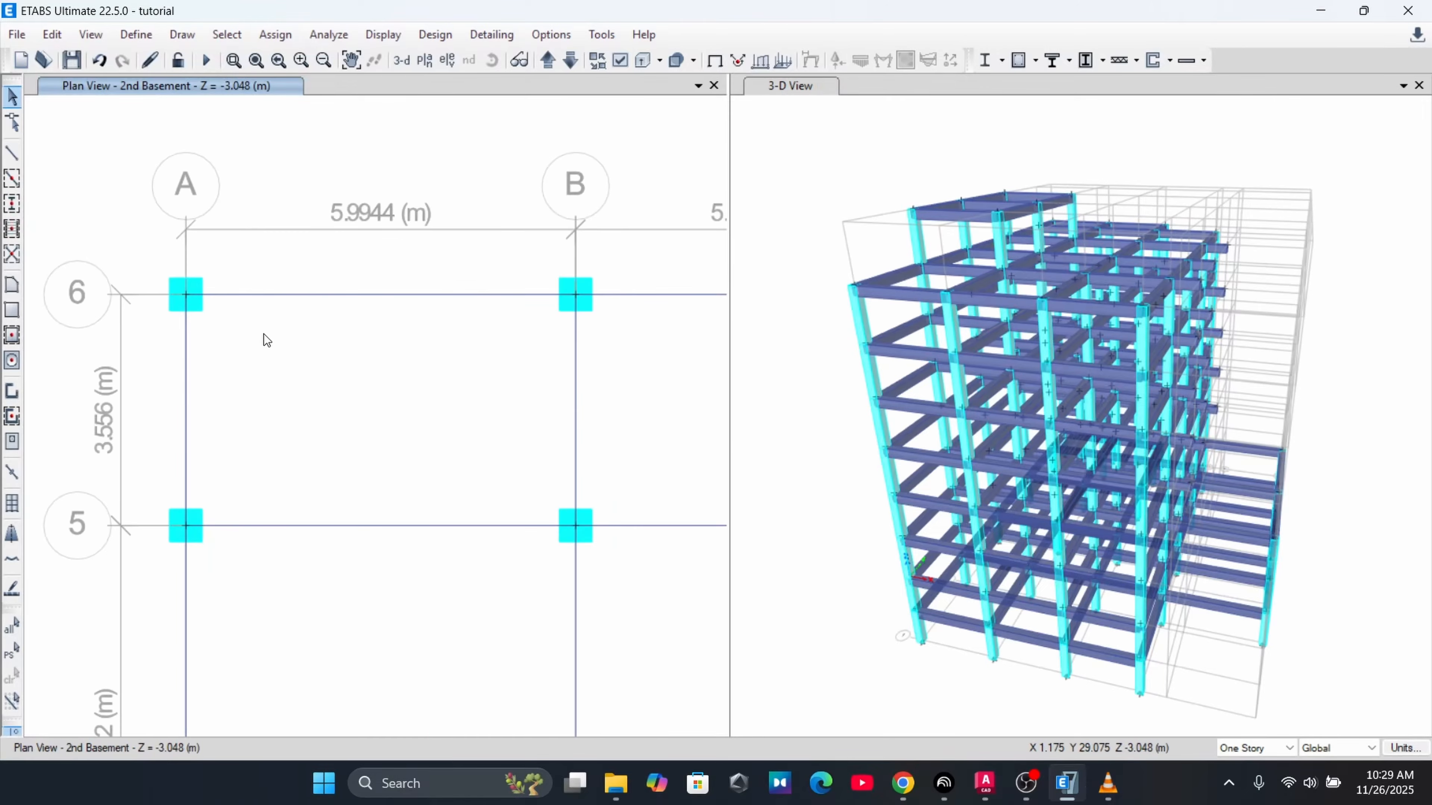
pyautogui.moveTo(264, 334); pyautogui.dragTo(369, 322, button='middle')
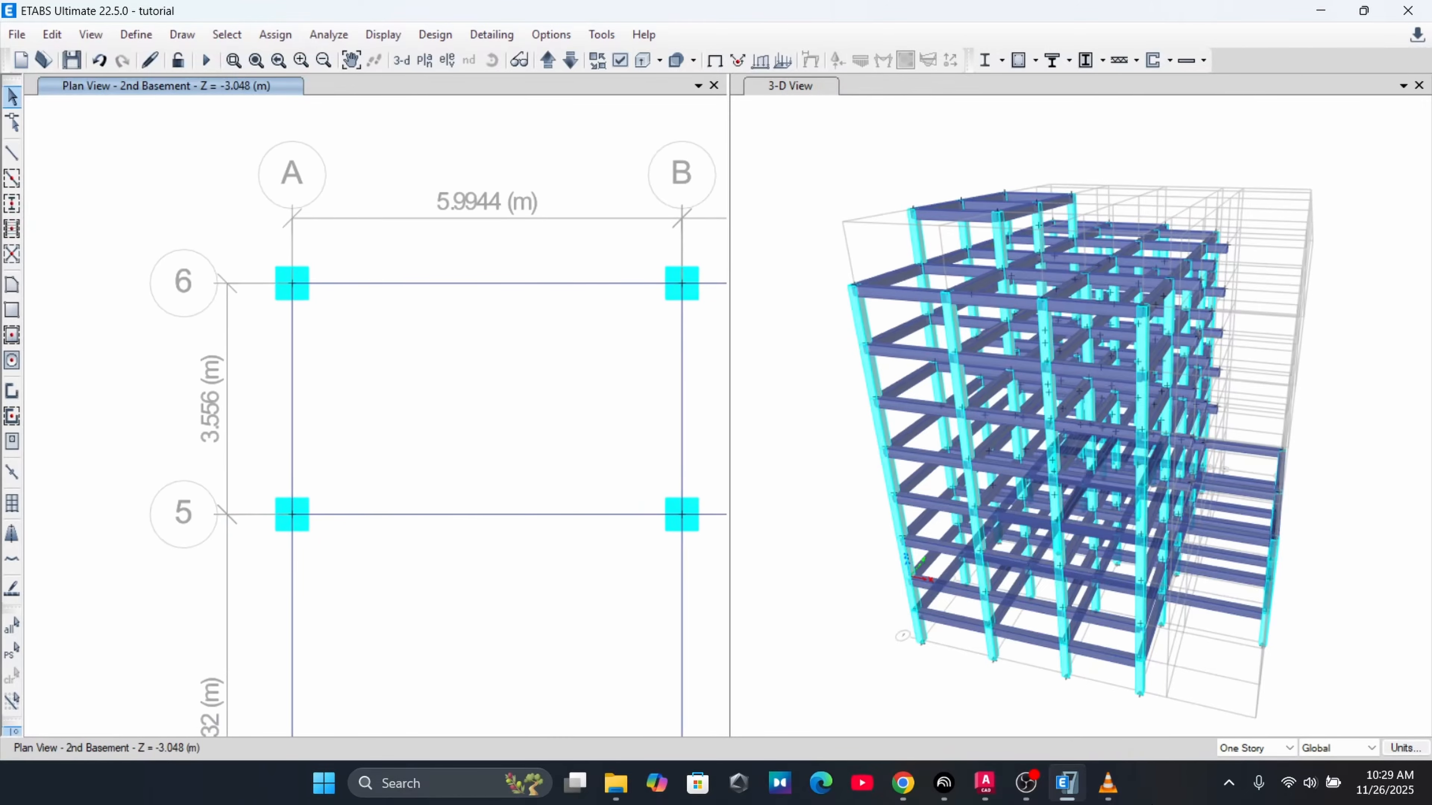
# Switch to AutoCAD, check the secondary beam positions between grids A to C and 1 to 2, and return to ETABS
pyautogui.click(985, 783)
pyautogui.moveTo(389, 185); pyautogui.dragTo(446, 421, button='middle')
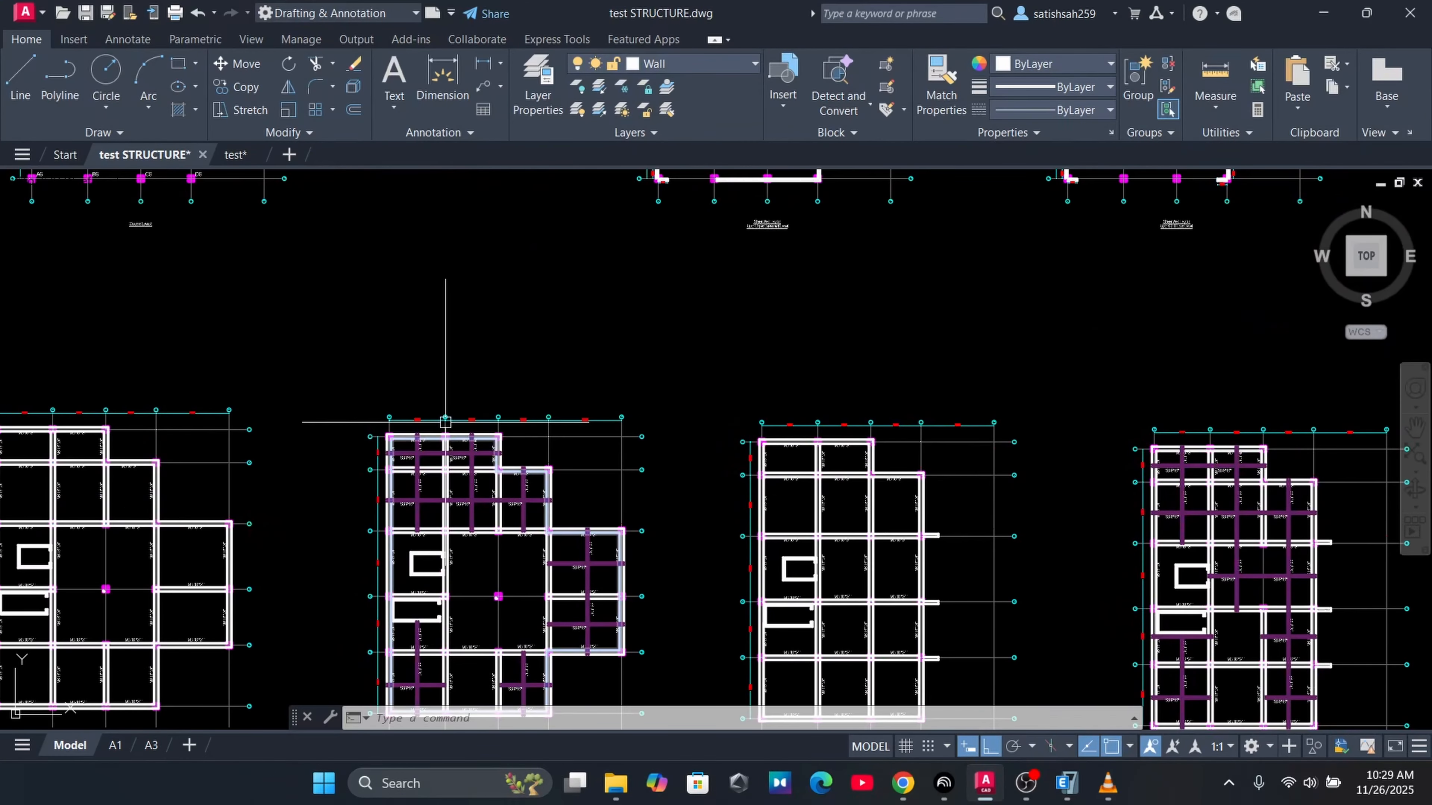
pyautogui.scroll(5, 446, 421)
pyautogui.moveTo(367, 585); pyautogui.dragTo(489, 387, button='middle')
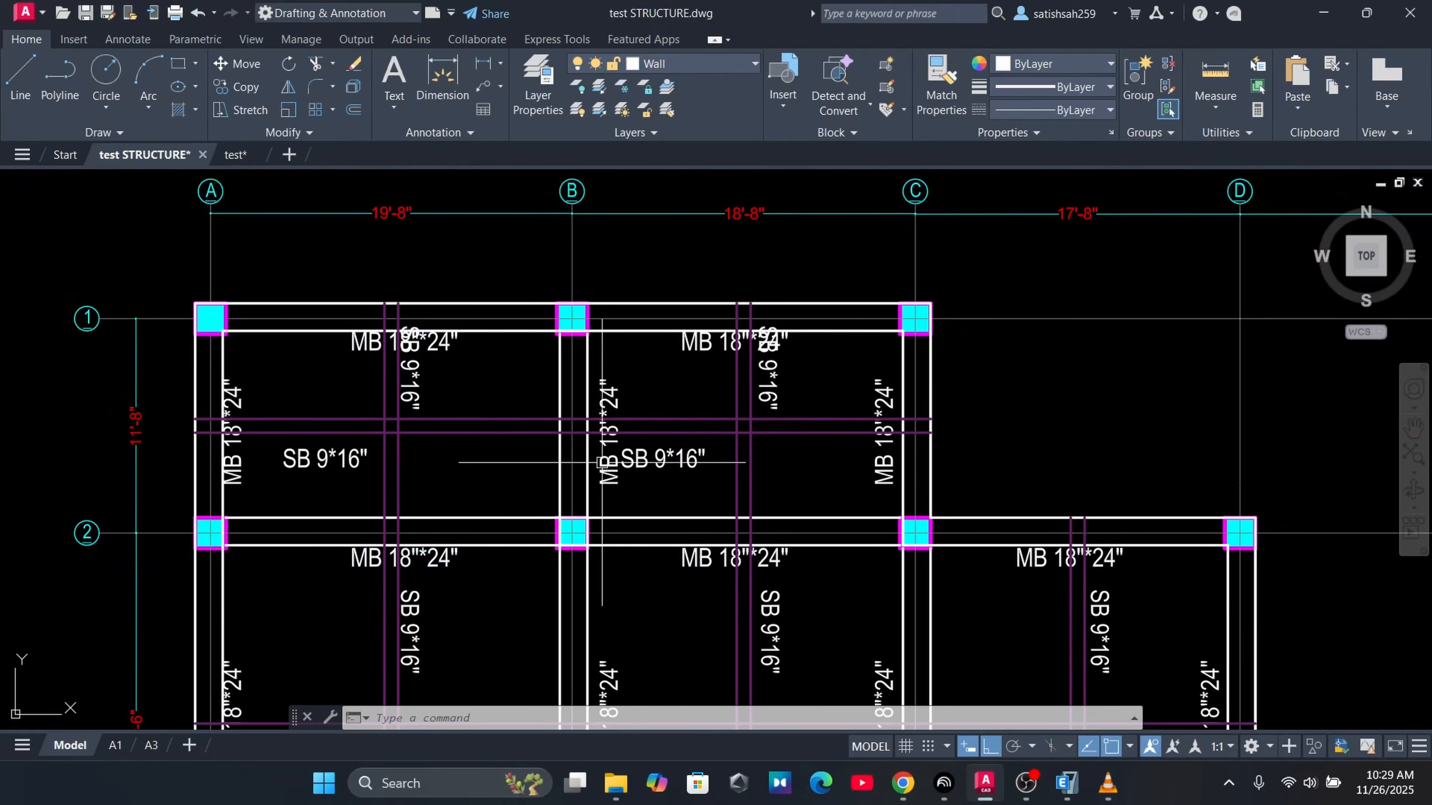
pyautogui.click(1324, 12)
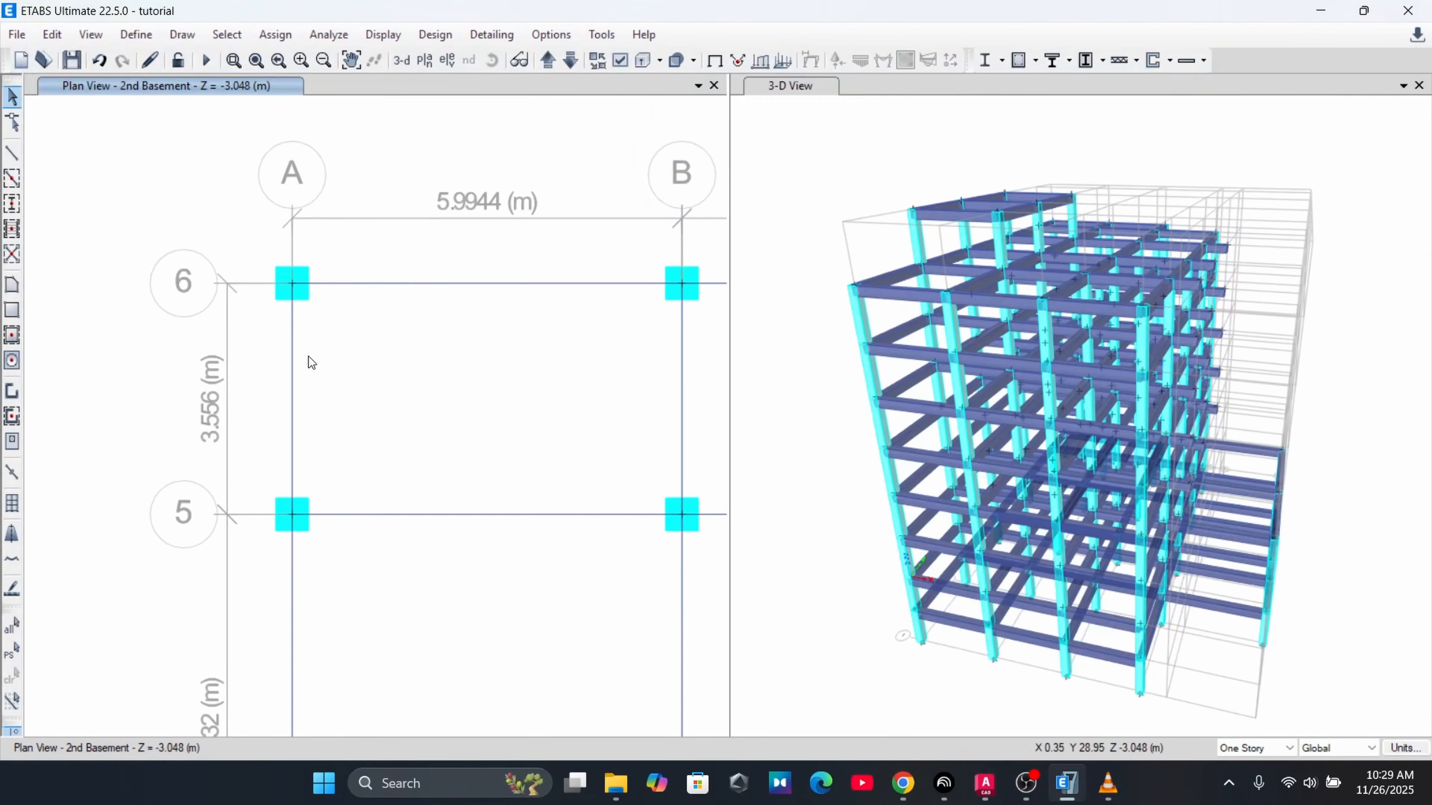
# Enable snapping to line ends and midpoints, keeping joint and grid intersection snaps on
pyautogui.moveTo(312, 298); pyautogui.dragTo(196, 290, button='middle')
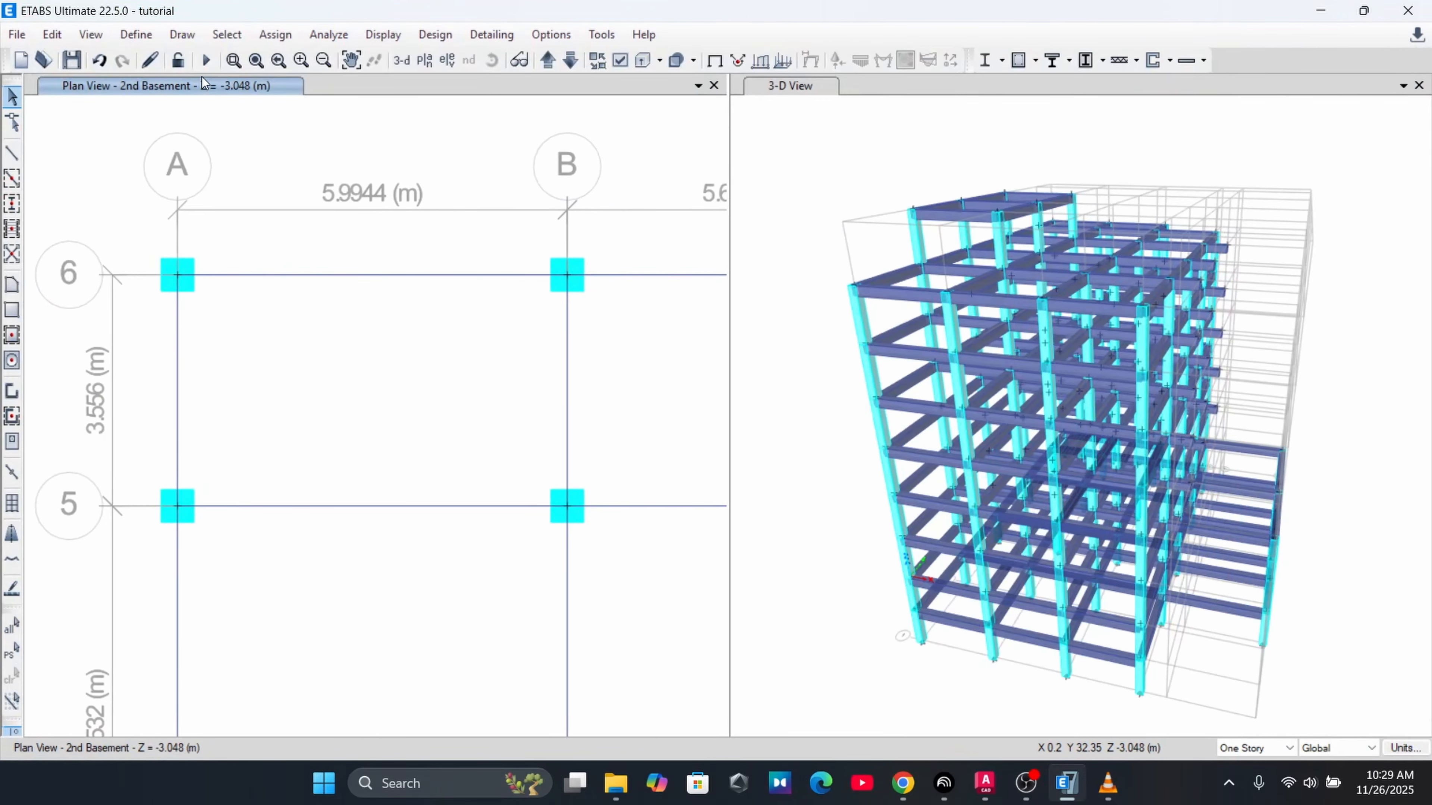
pyautogui.click(178, 34)
pyautogui.click(207, 606)
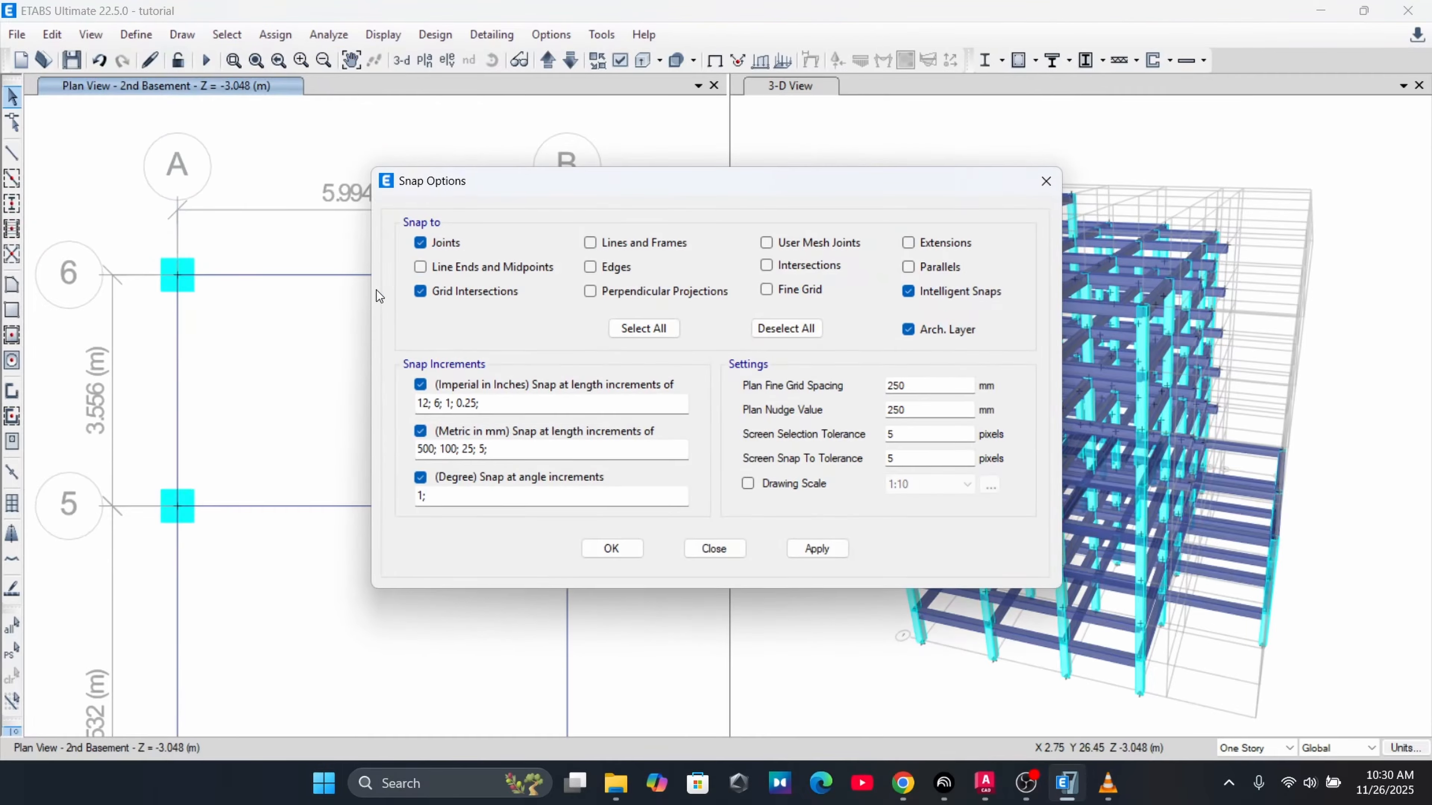
pyautogui.click(523, 266)
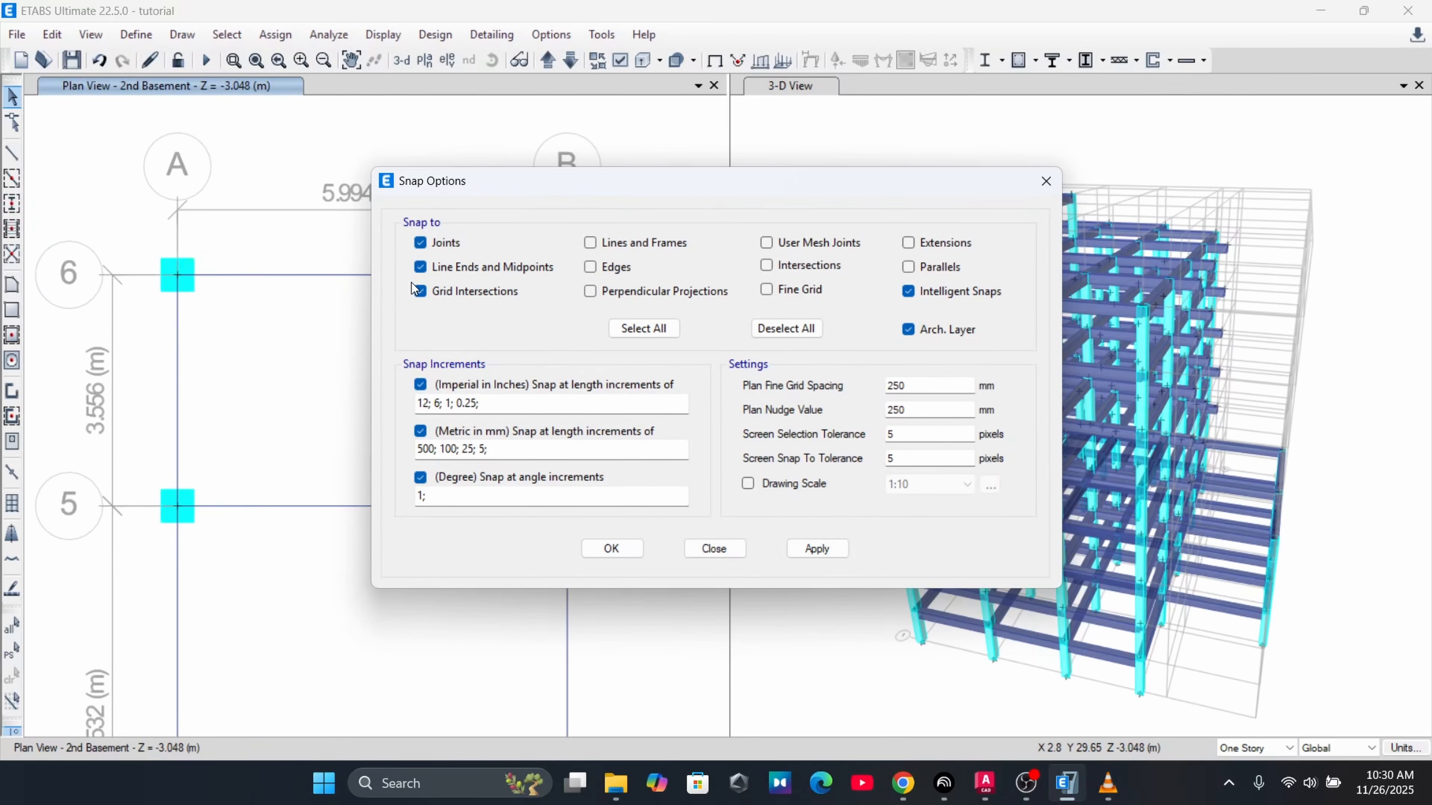
pyautogui.click(420, 243)
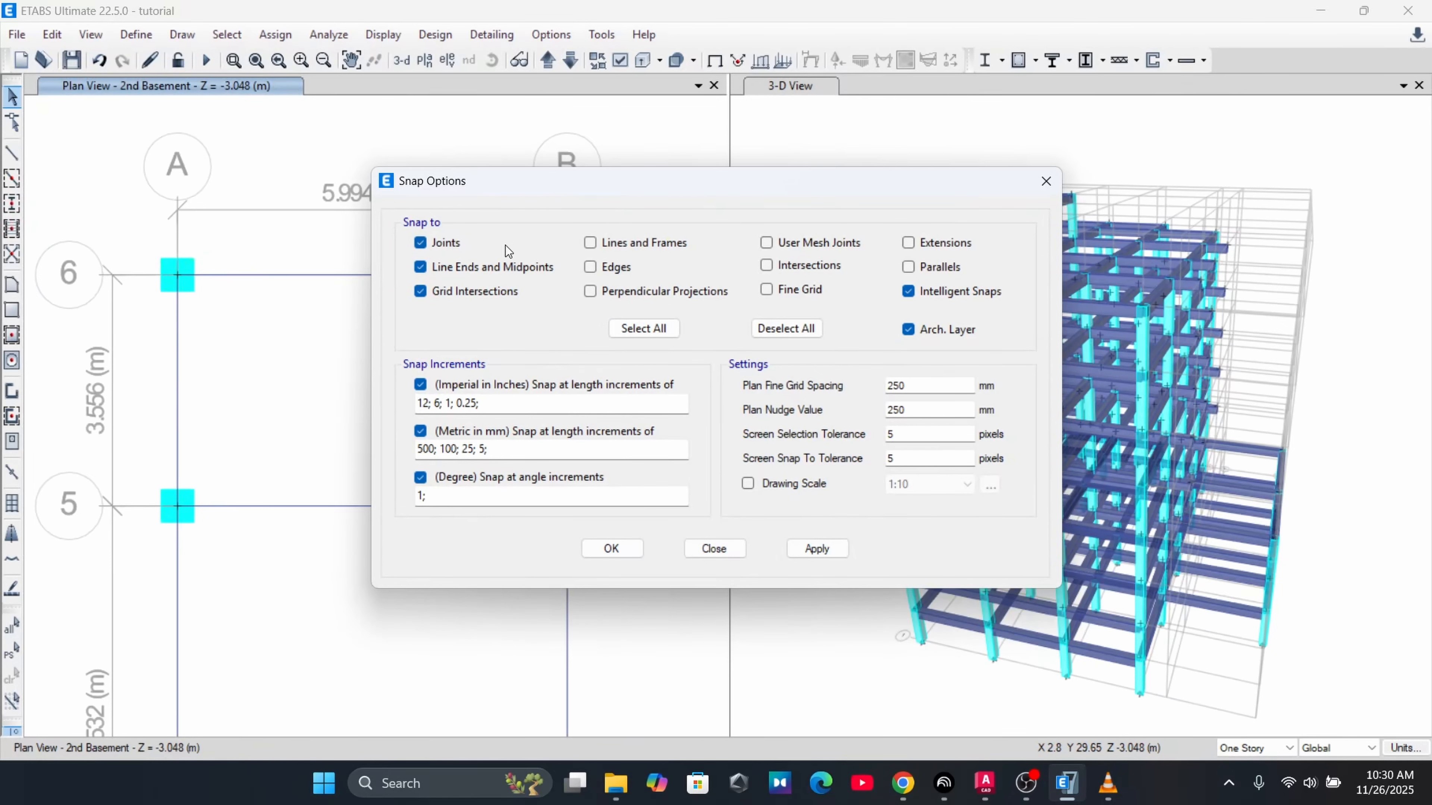
pyautogui.click(612, 549)
# Draw a Beam 450 X 600 on the 2nd Basement plan between the midpoints of the grid 6 and grid 5 beams in bay A-B
pyautogui.moveTo(246, 311); pyautogui.dragTo(287, 311, button='middle')
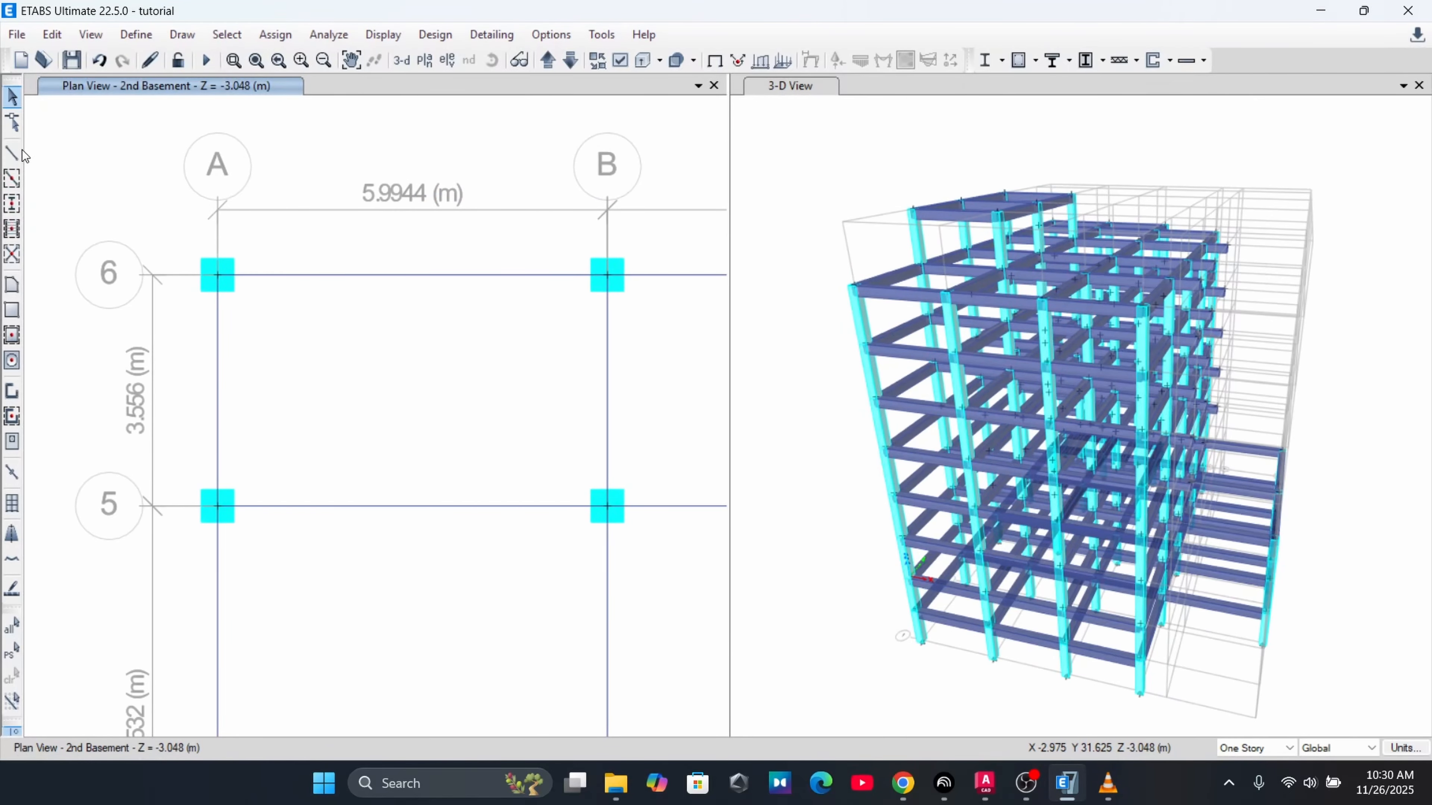
pyautogui.click(11, 155)
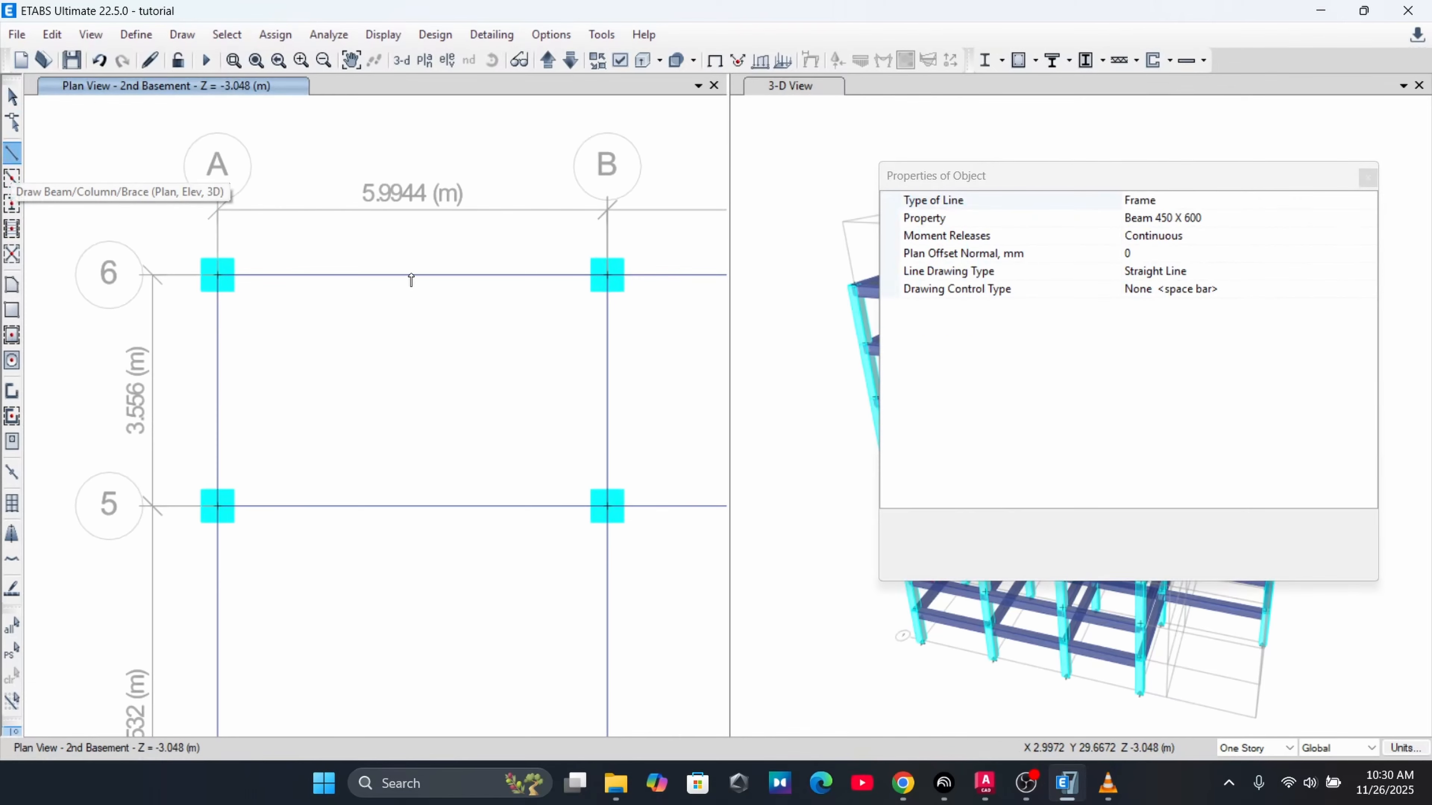
pyautogui.click(412, 275)
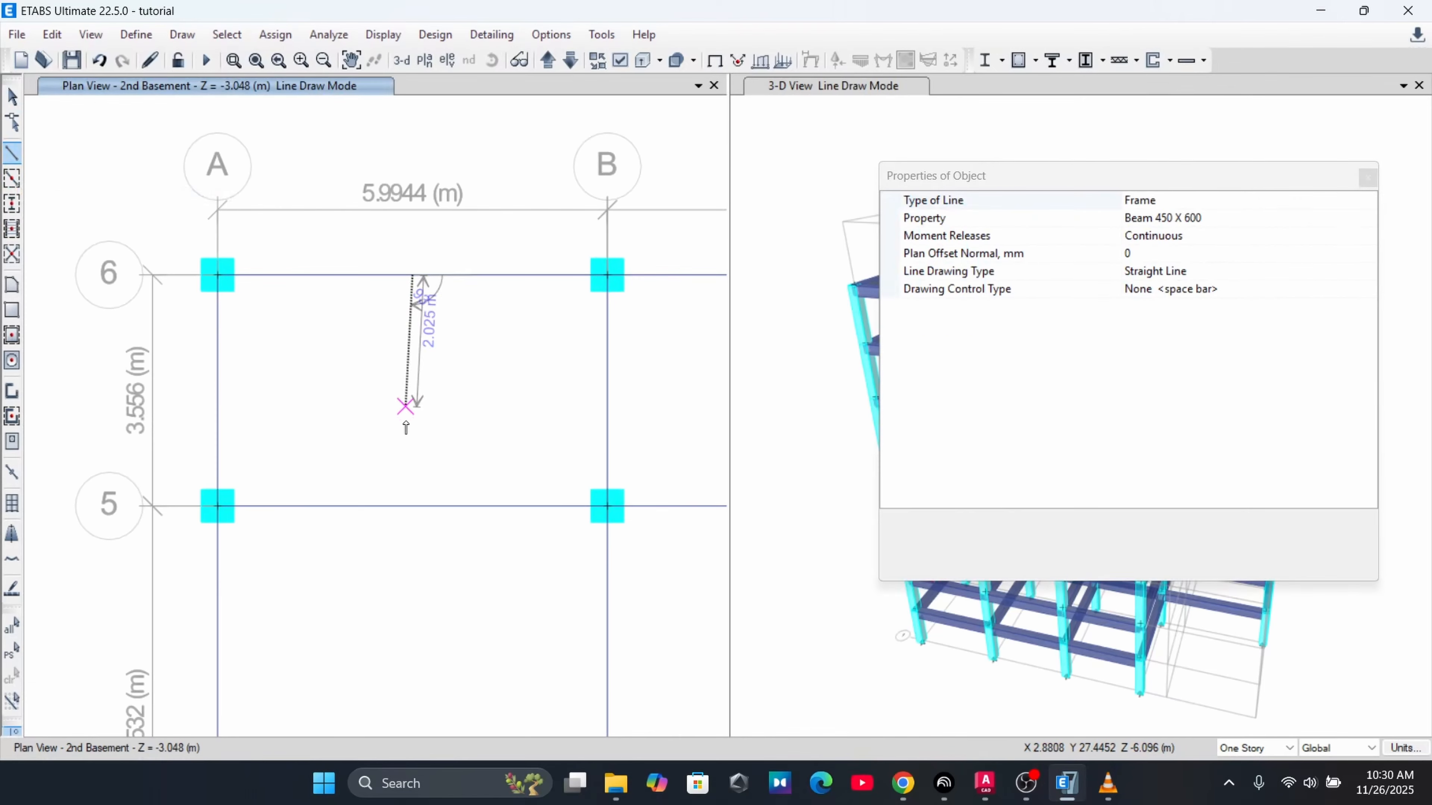
pyautogui.click(412, 506)
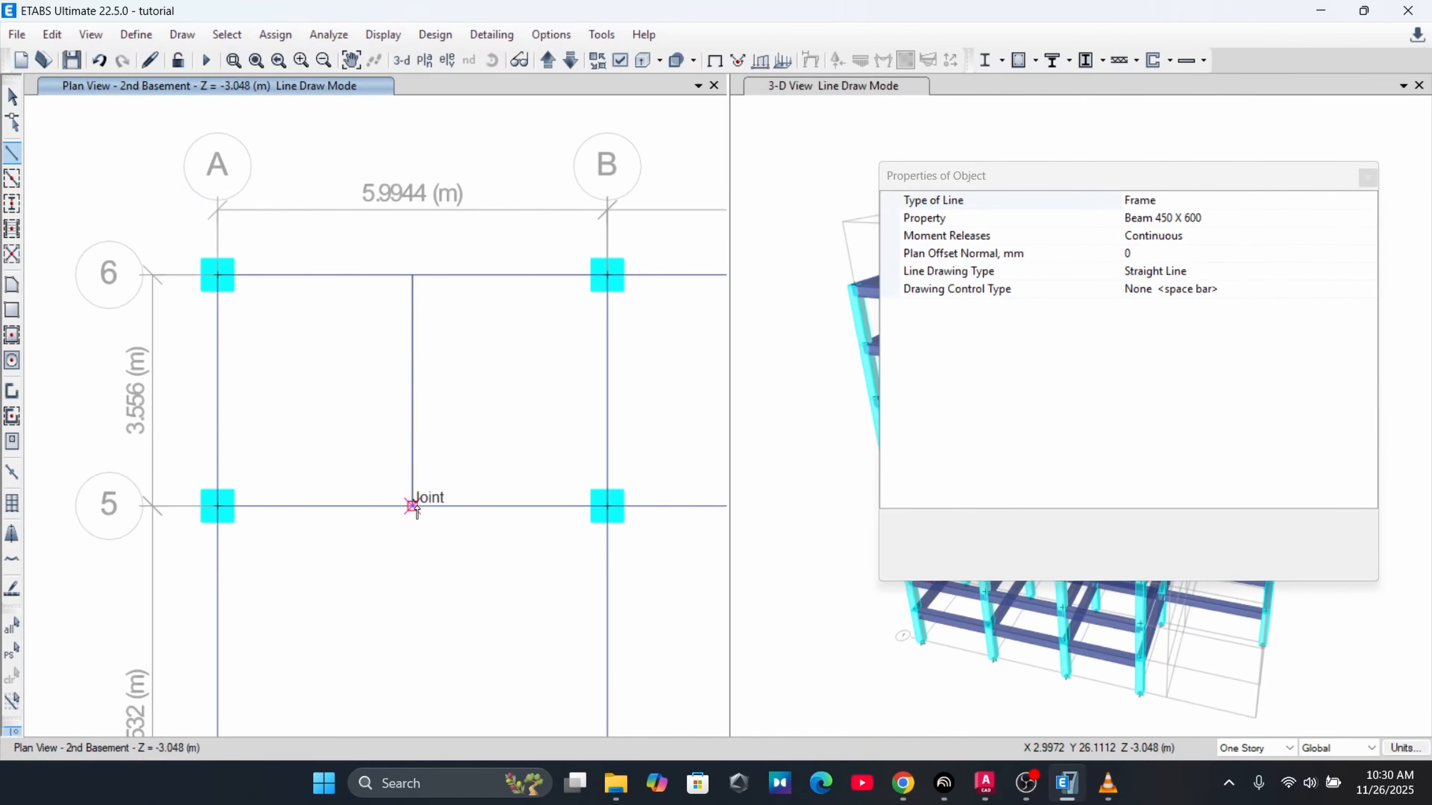
pyautogui.scroll(-3, 418, 501)
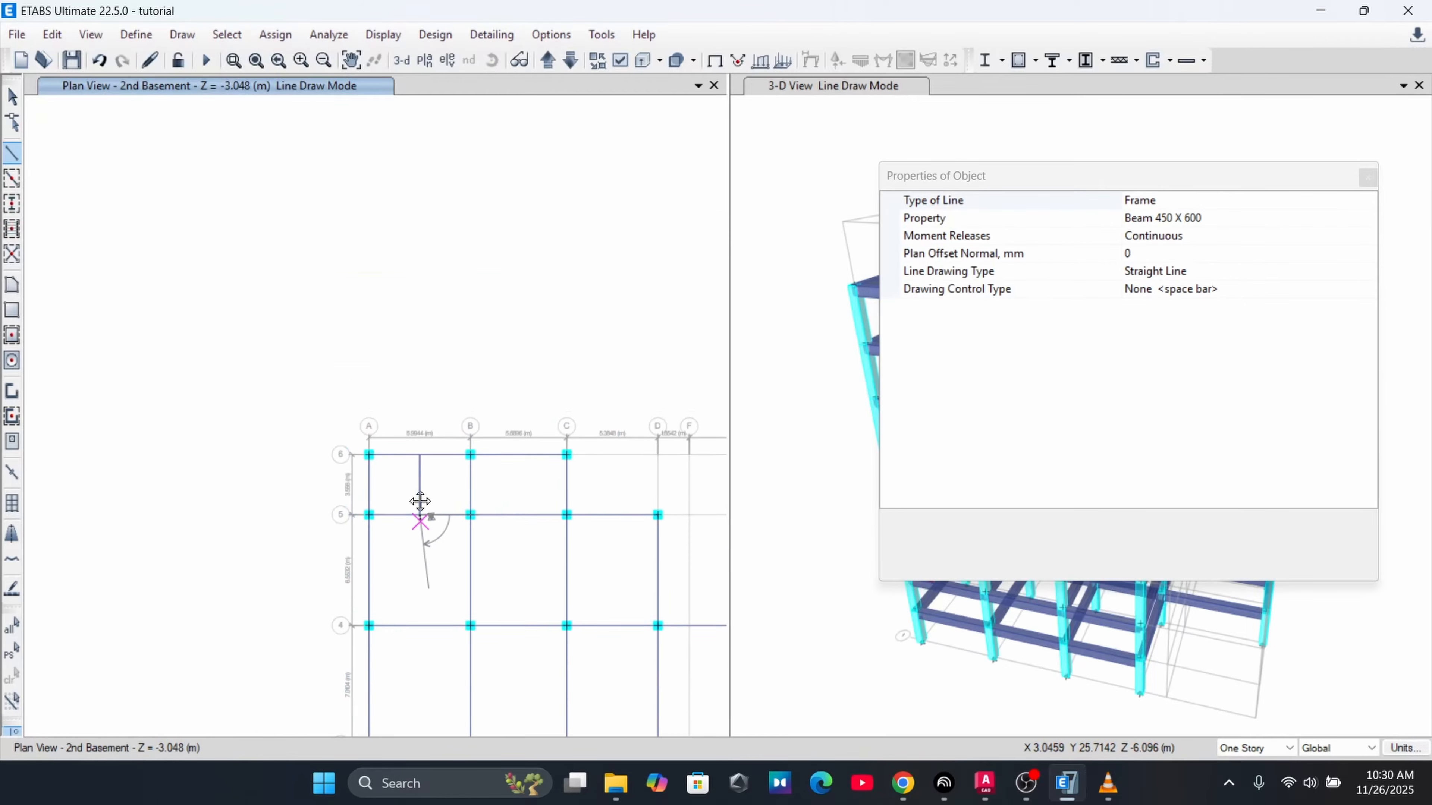
pyautogui.moveTo(419, 502); pyautogui.dragTo(425, 410, button='middle')
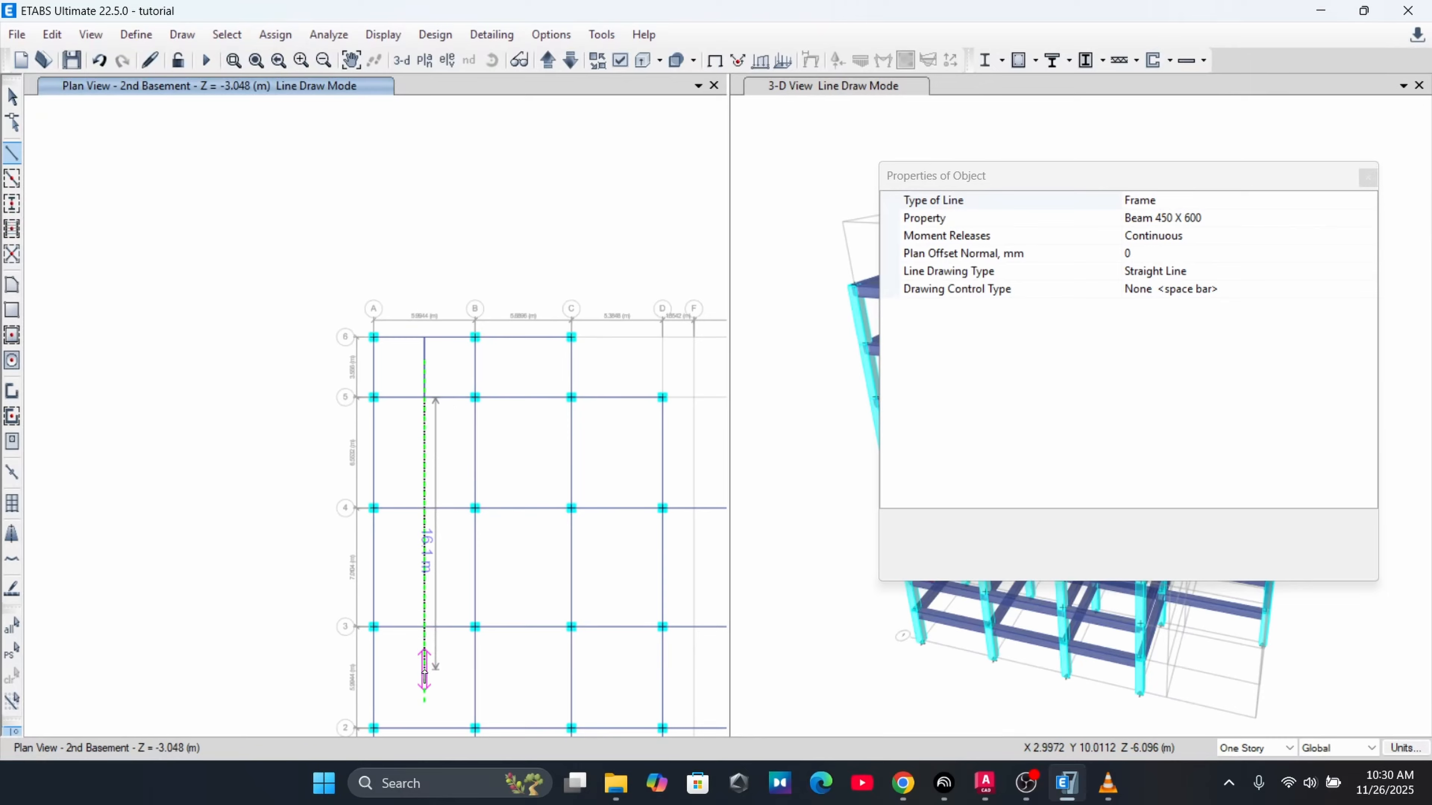
pyautogui.moveTo(424, 670); pyautogui.dragTo(426, 615, button='middle')
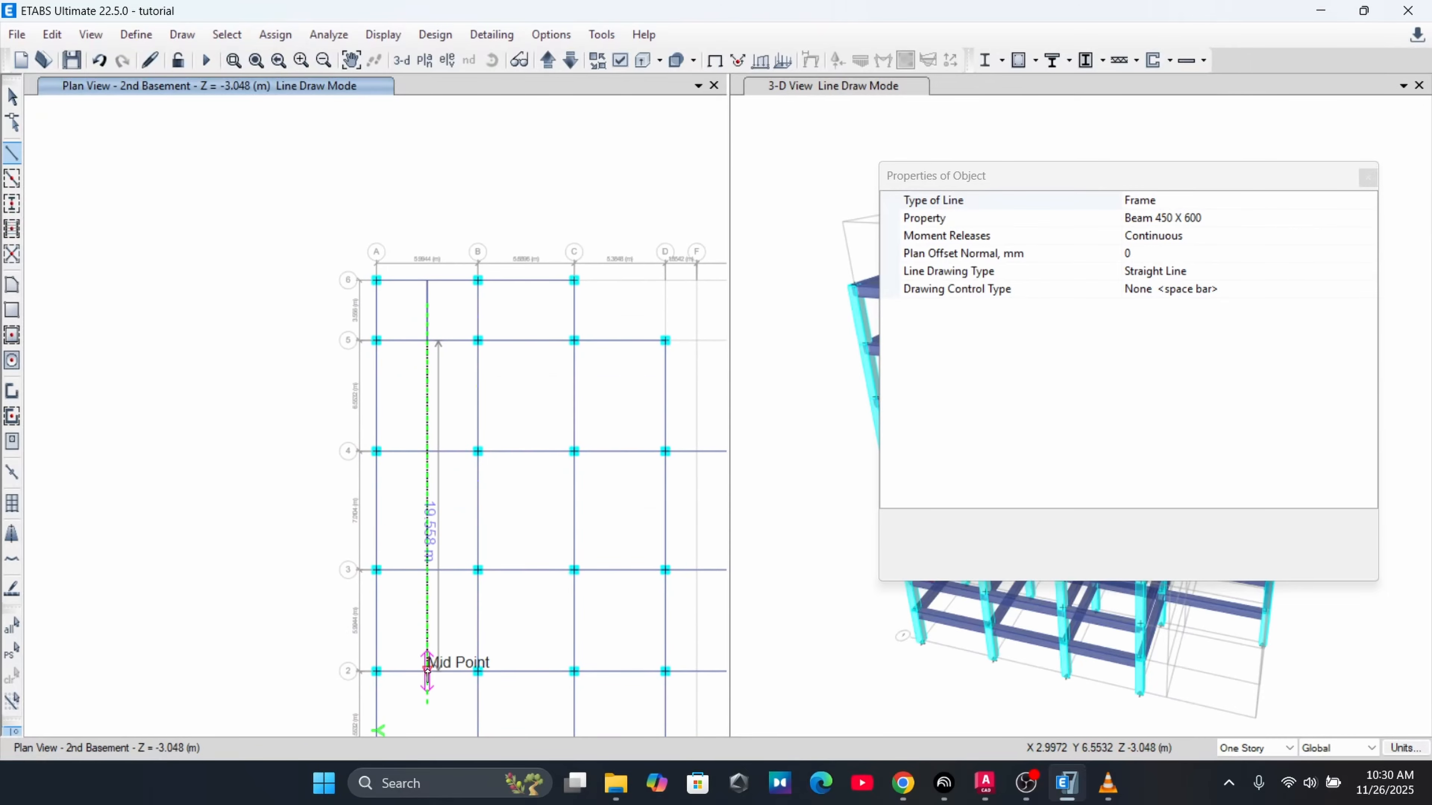
pyautogui.moveTo(427, 672); pyautogui.dragTo(422, 601, button='middle')
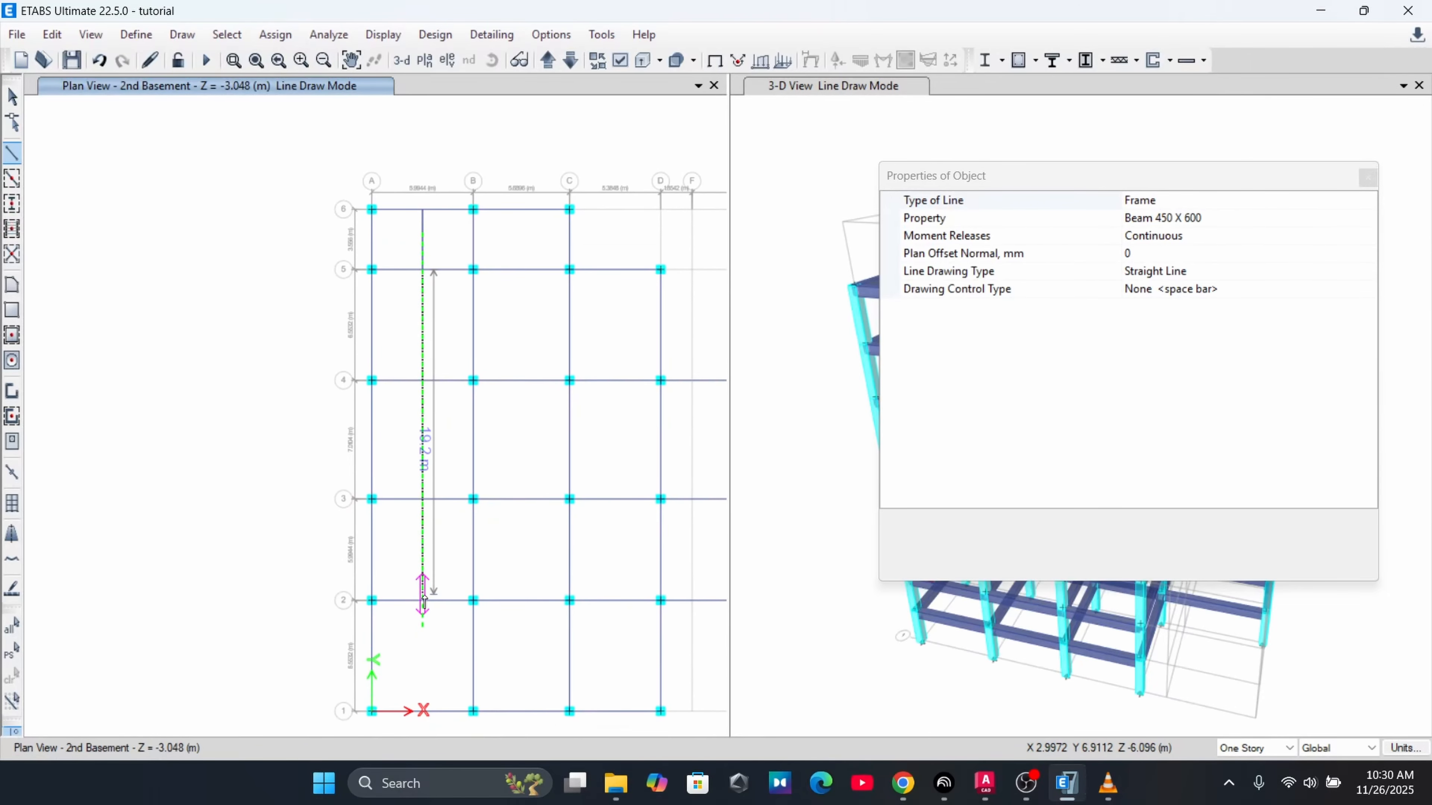
pyautogui.click(423, 212)
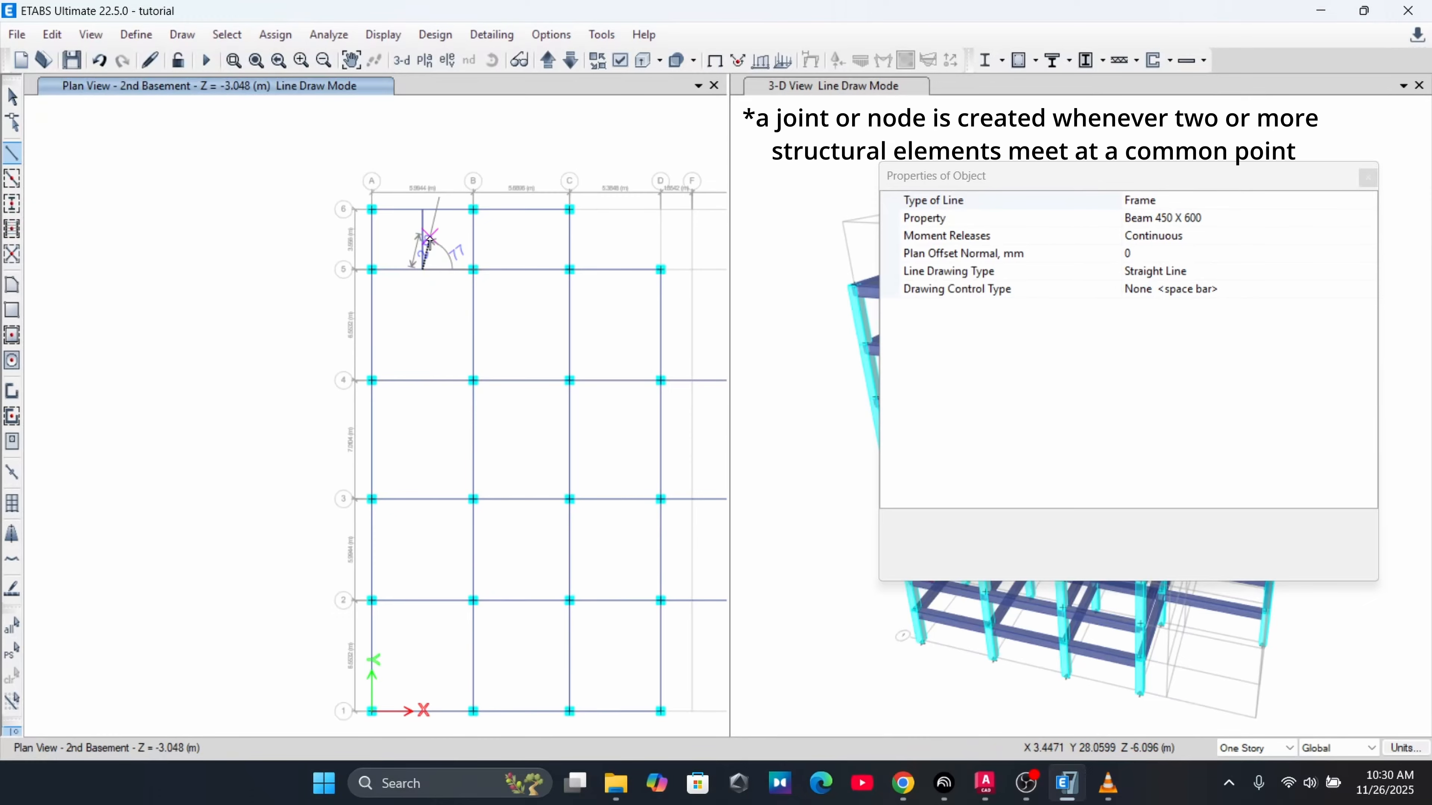
pyautogui.scroll(5, 426, 289)
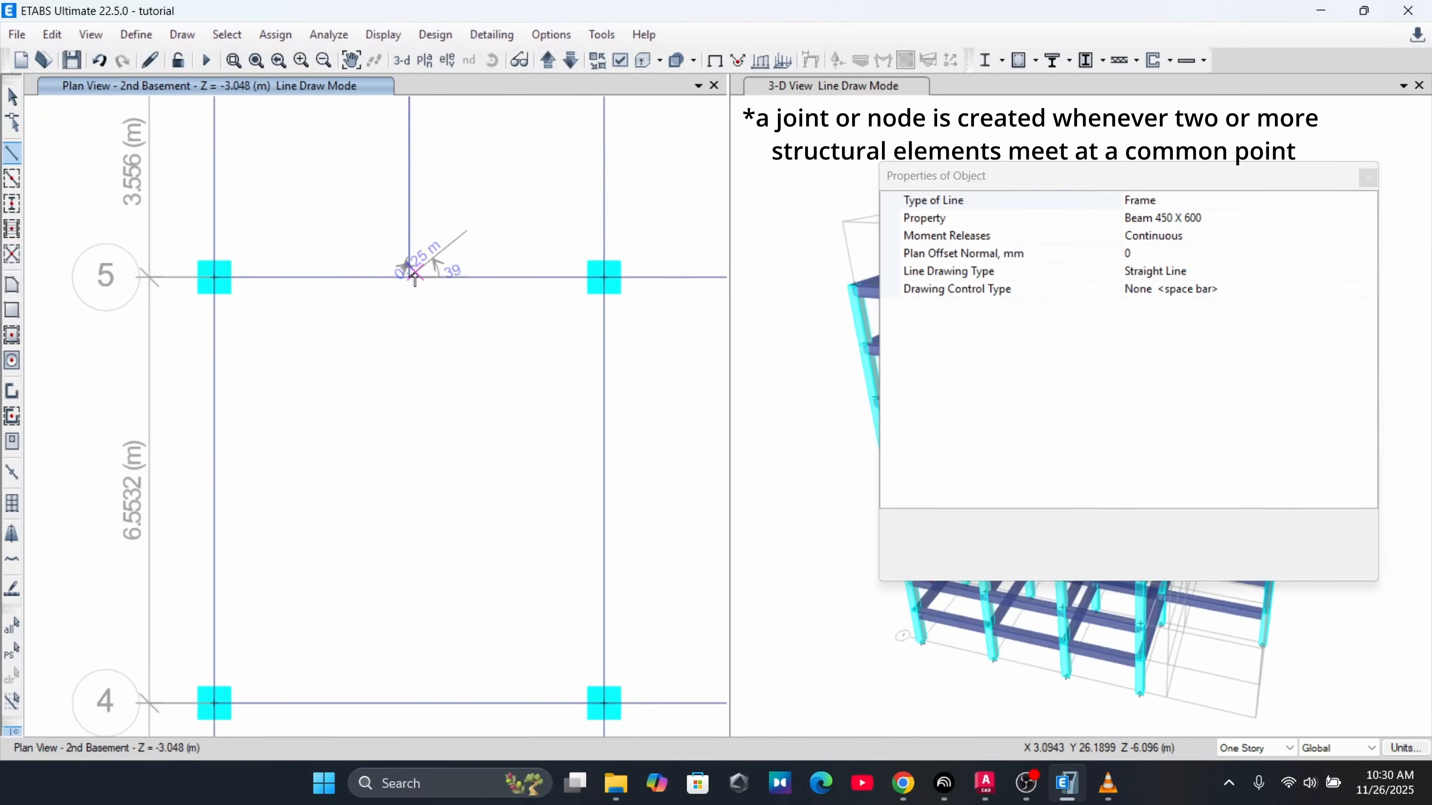
pyautogui.scroll(-3, 413, 294)
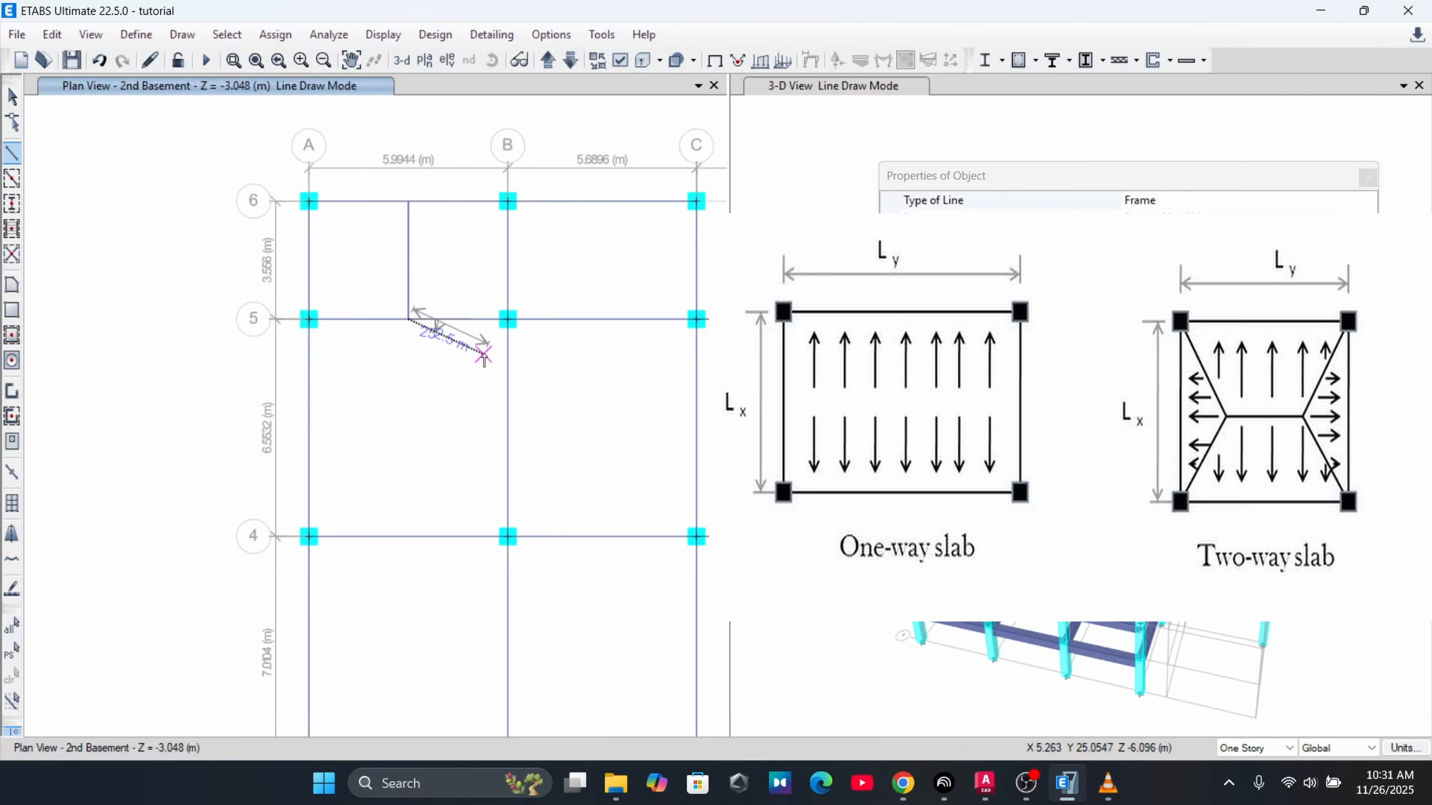
pyautogui.press('Escape')
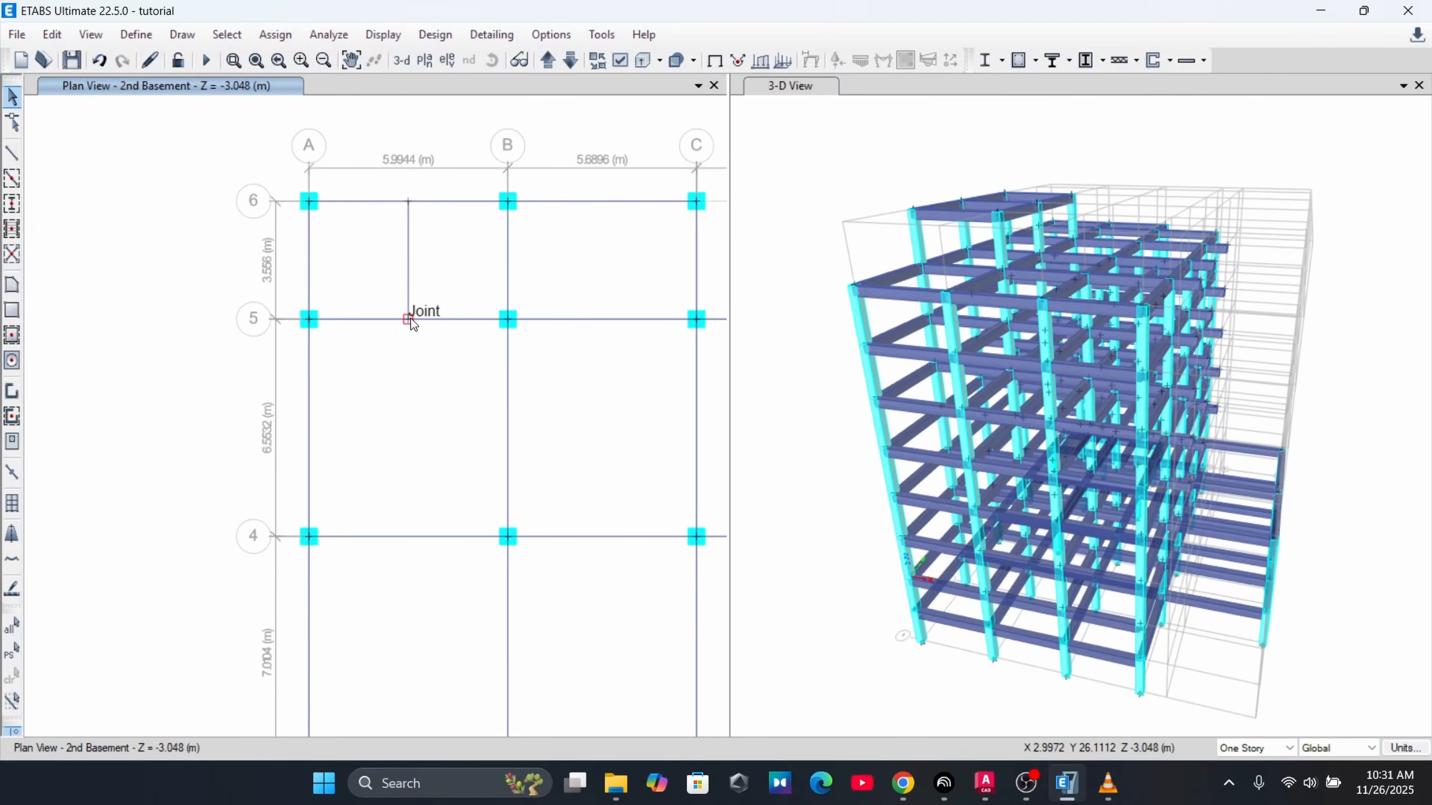
# Switch the drawing and selection scope of the plan view to All Stories
pyautogui.moveTo(427, 409); pyautogui.dragTo(367, 398, button='middle')
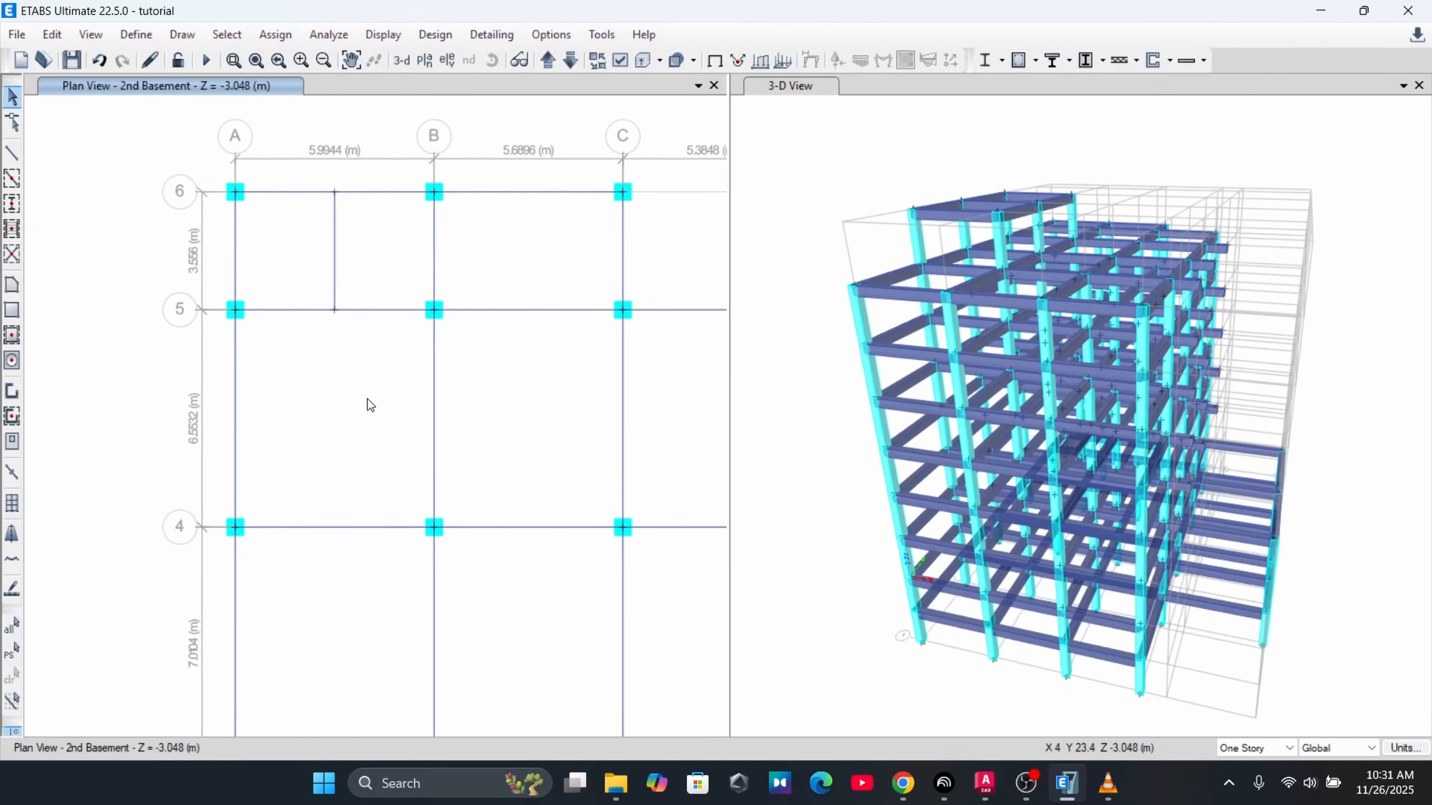
pyautogui.scroll(-3, 364, 400)
pyautogui.scroll(3, 315, 378)
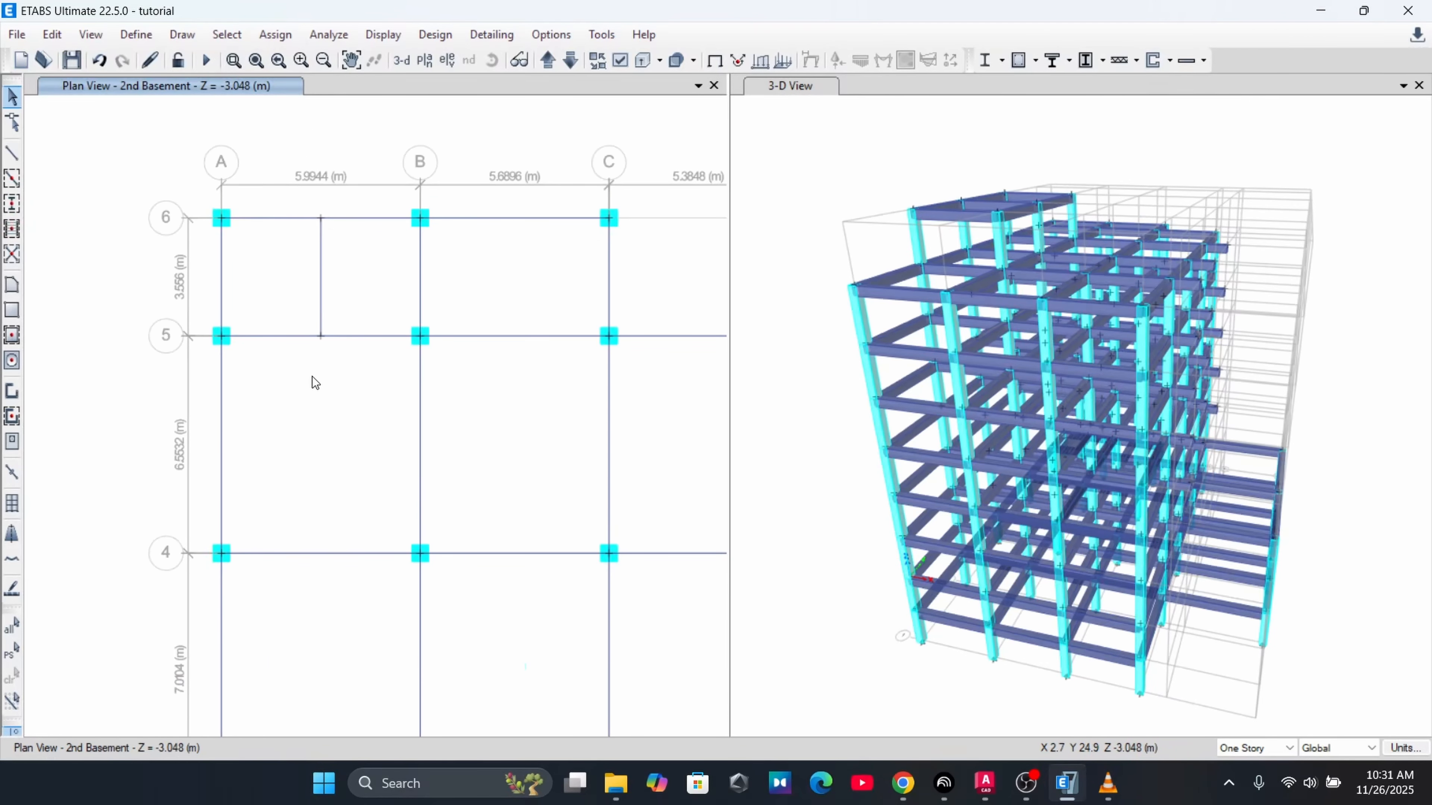
pyautogui.moveTo(297, 324); pyautogui.dragTo(250, 281, button='middle')
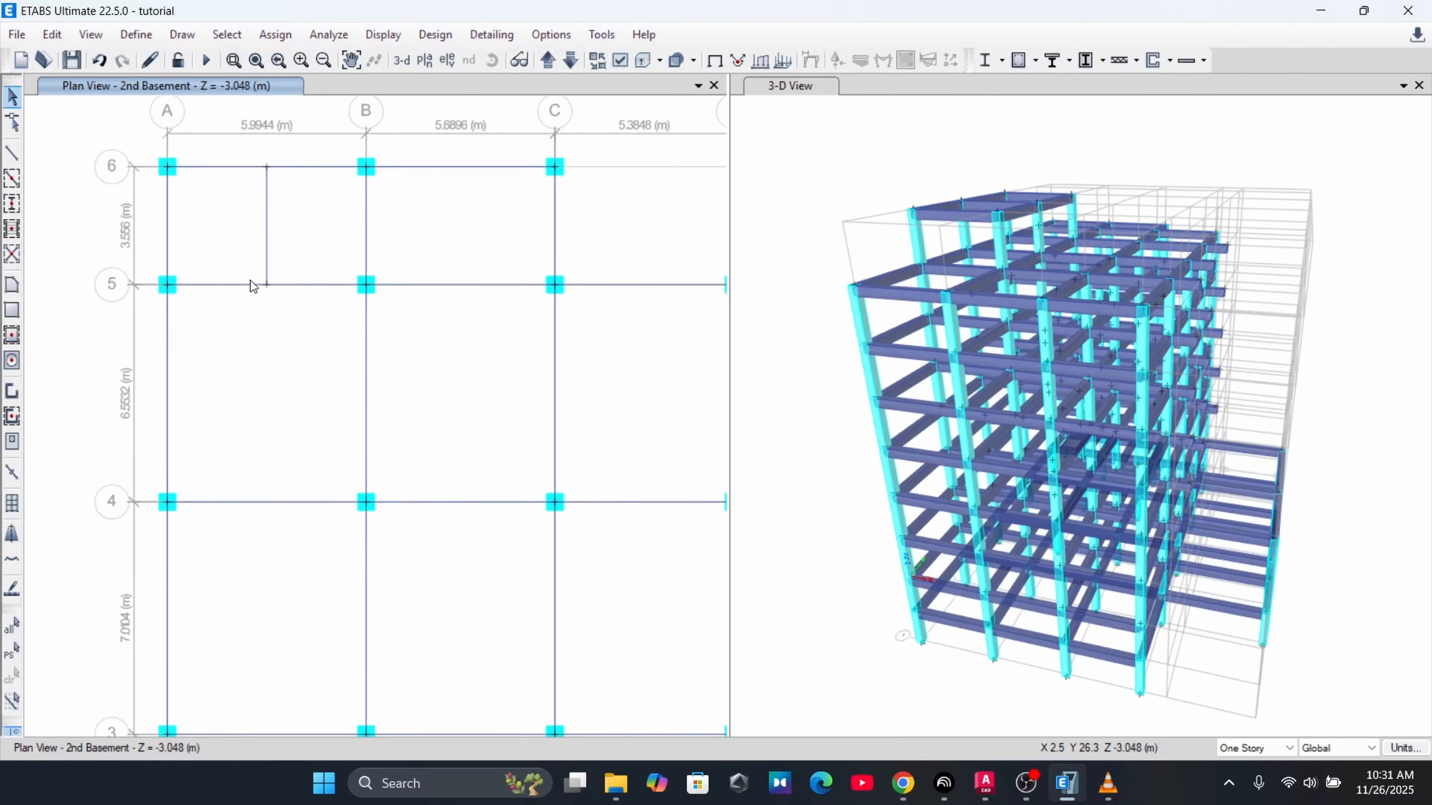
pyautogui.click(1279, 748)
pyautogui.click(1277, 778)
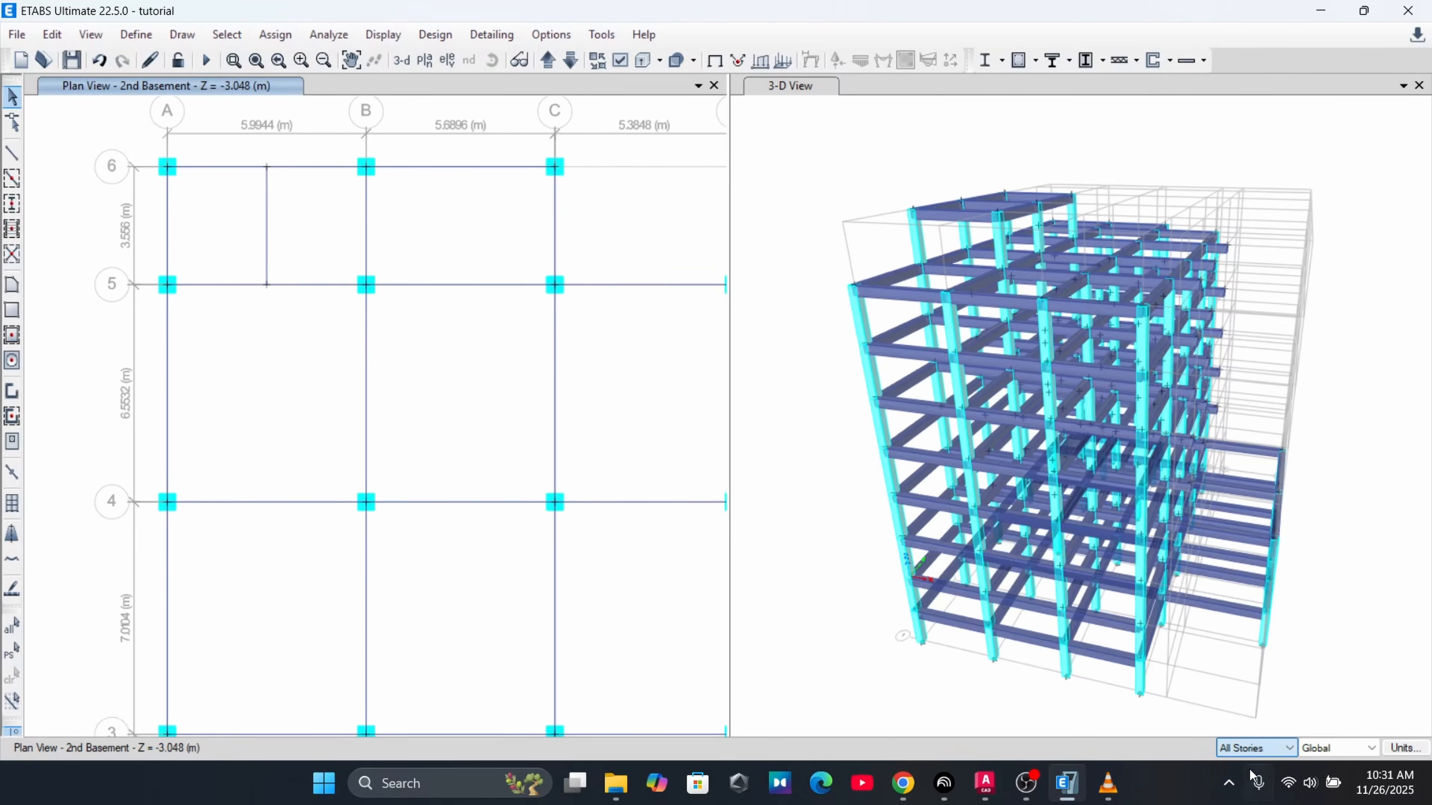
# Delete the secondary beam between grids 6 and 5 in bay A-B and widen the plan view
pyautogui.click(267, 220)
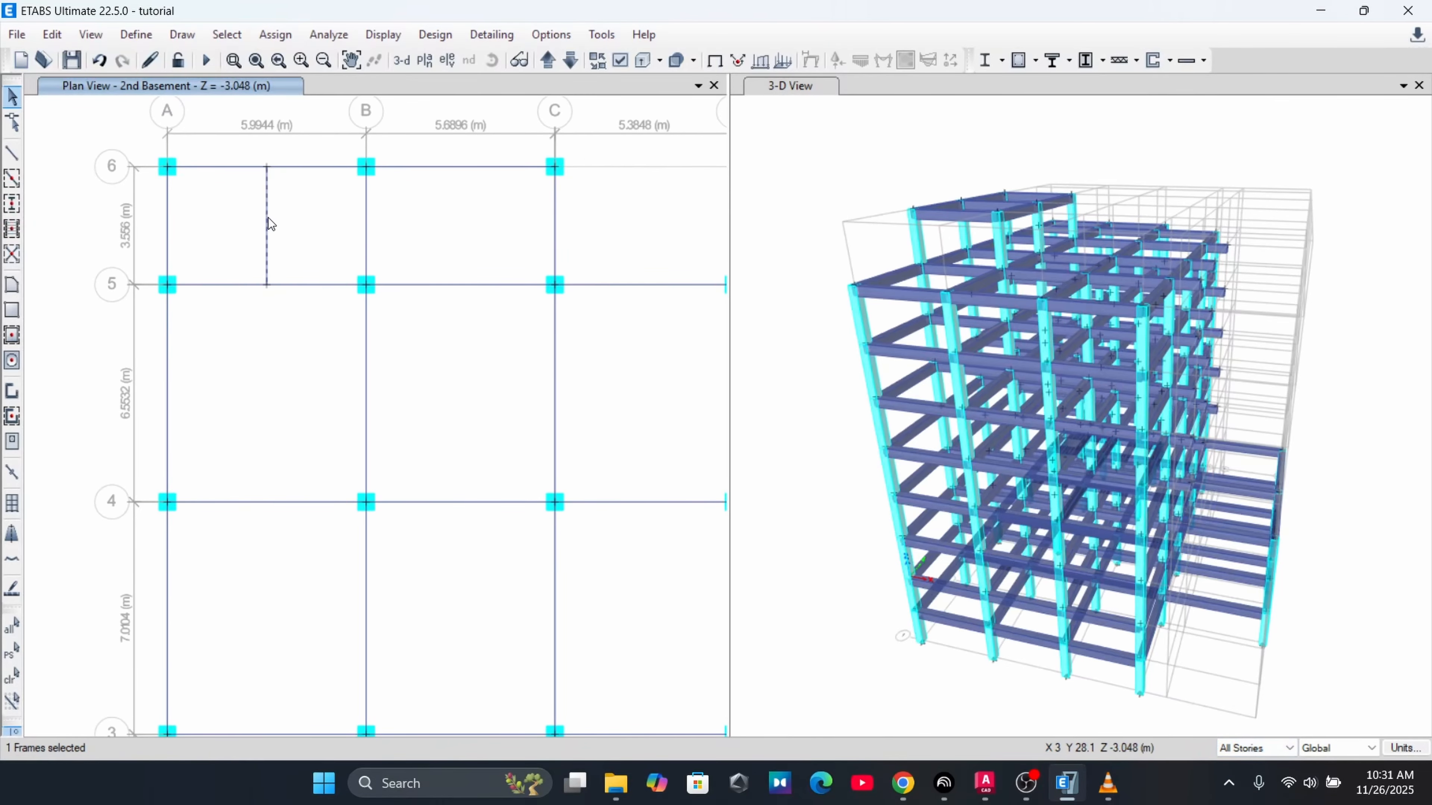
pyautogui.press('Delete')
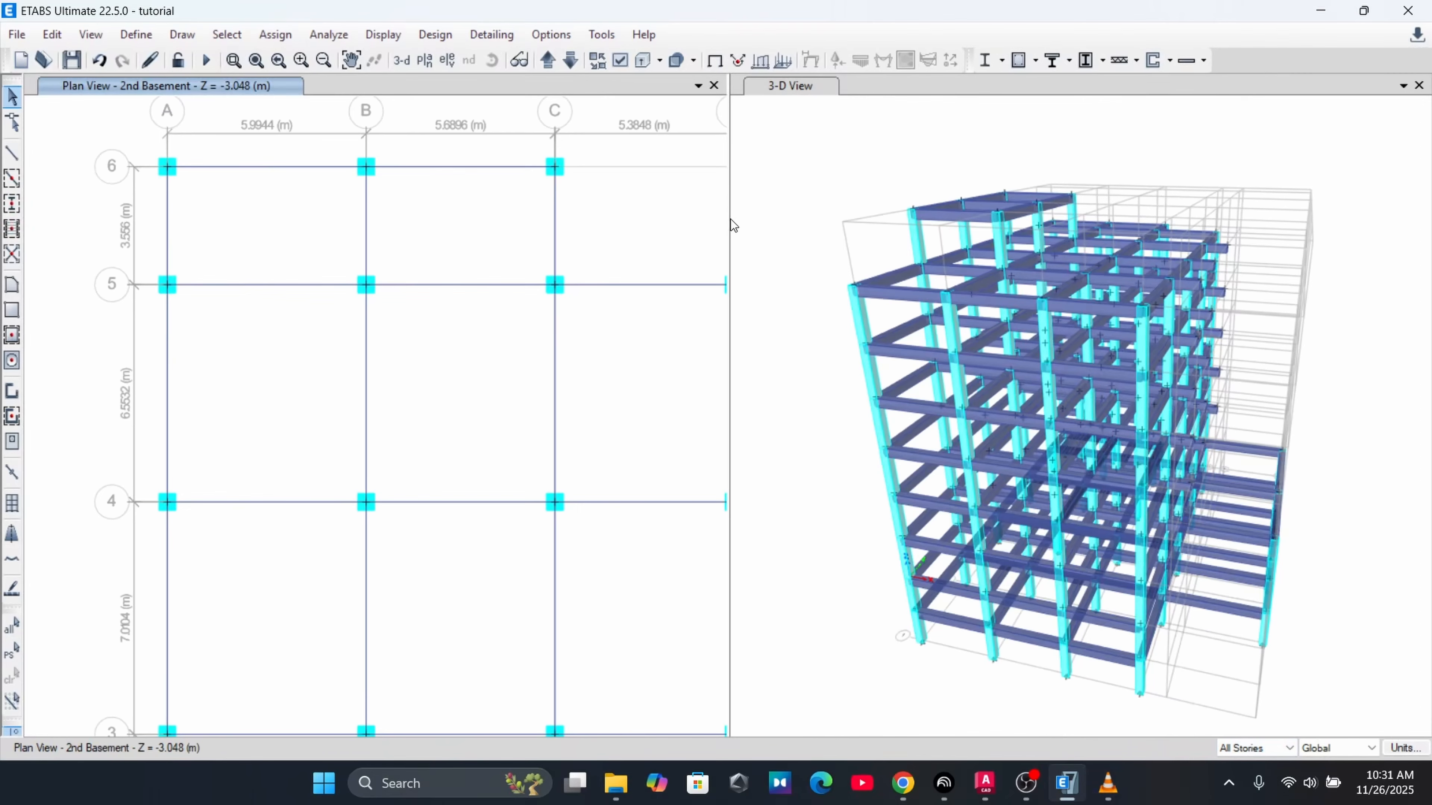
pyautogui.moveTo(731, 224); pyautogui.dragTo(826, 226)
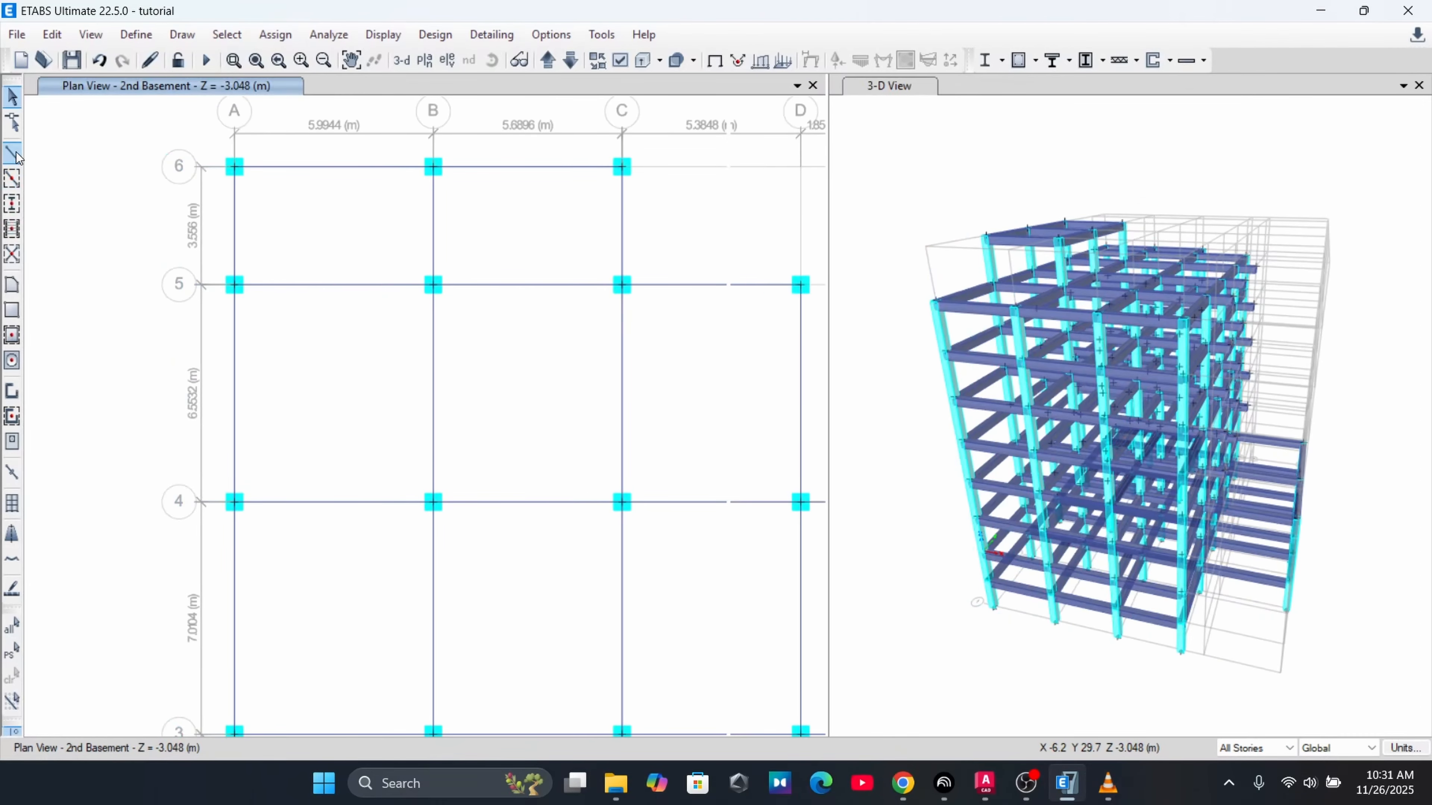
# Draw Beam 450 X 600 members through the beam midpoints from grid 6 to 4 in bays A-B and B-C, and grid 5 to 4 in bay C-D
pyautogui.click(15, 154)
pyautogui.click(334, 167)
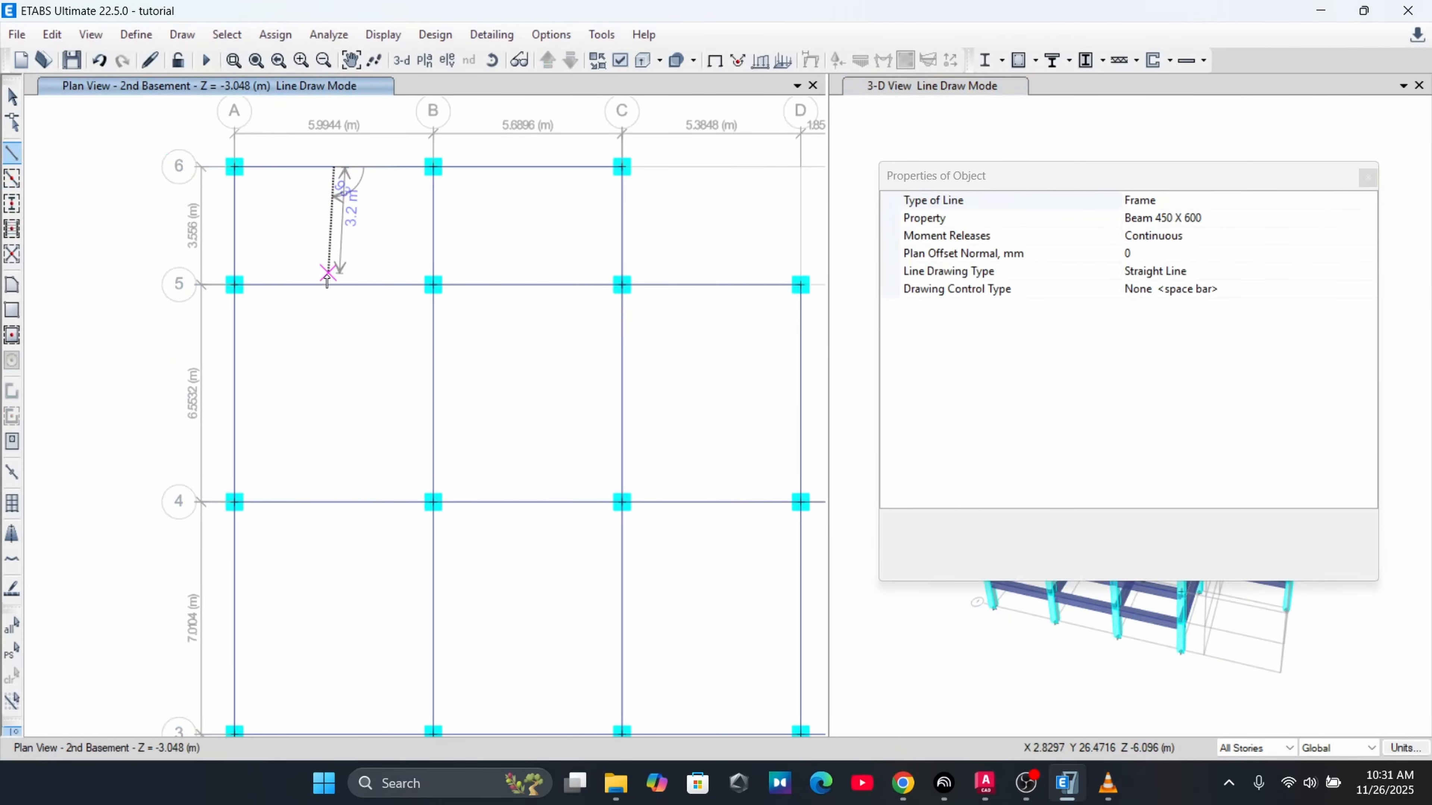
pyautogui.click(334, 285)
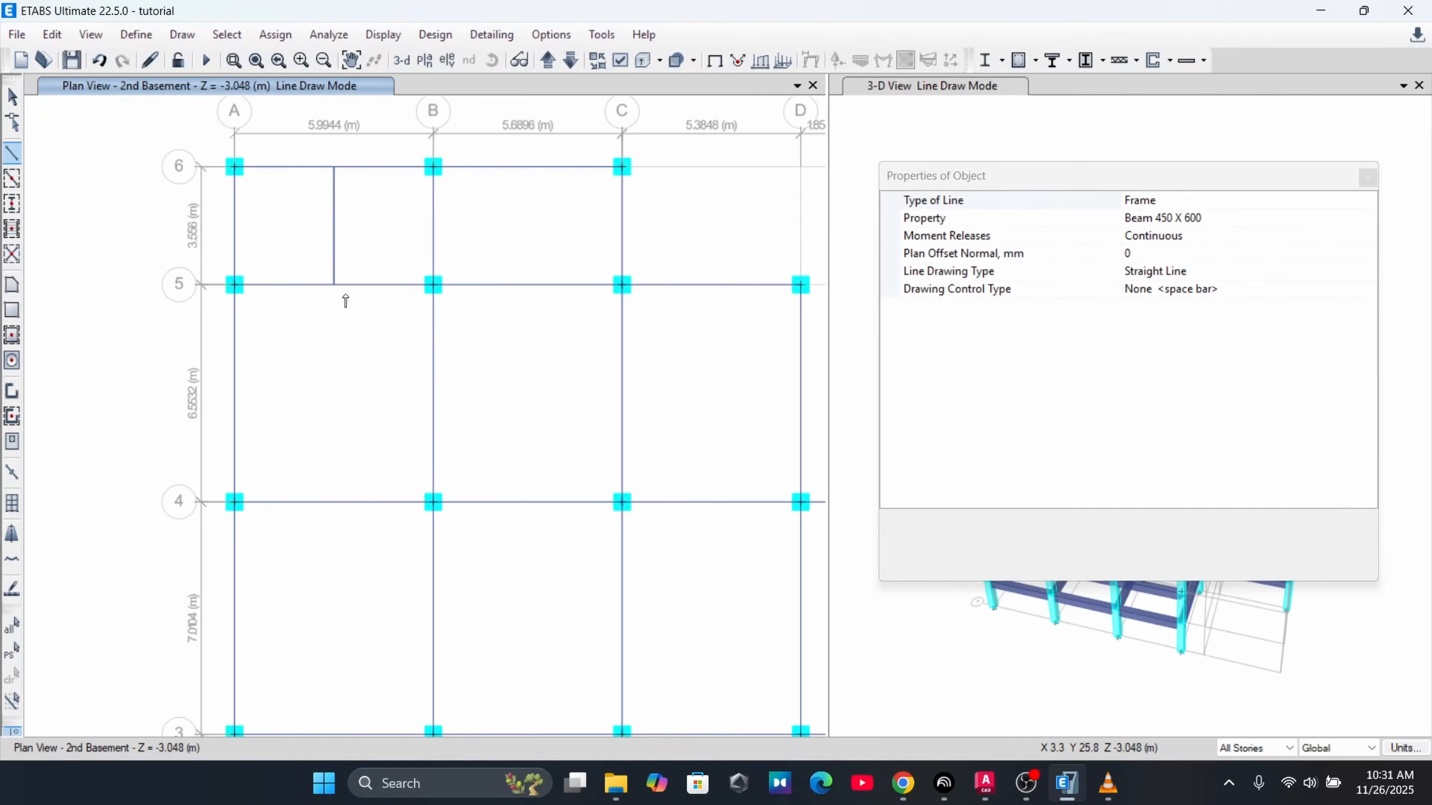
pyautogui.click(334, 501)
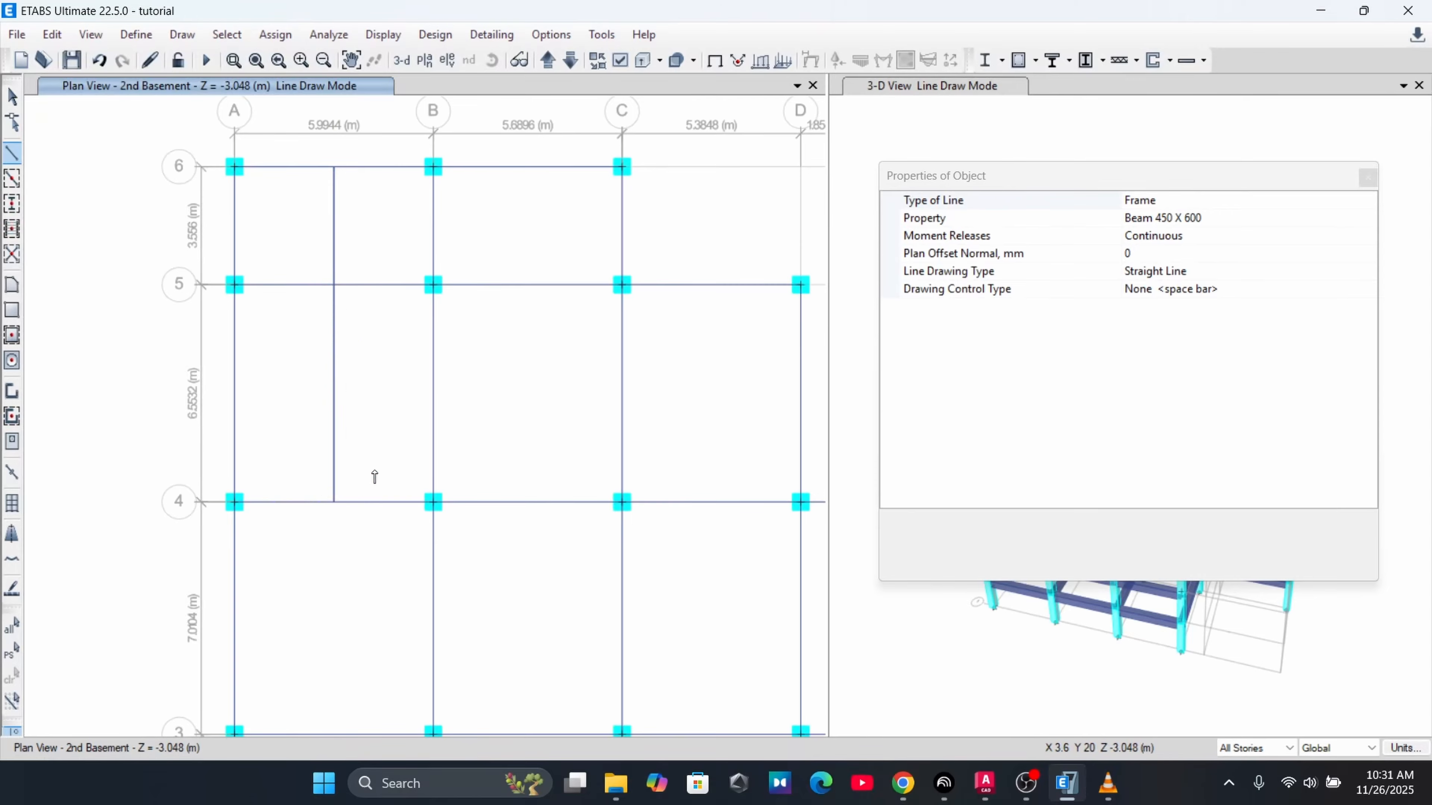
pyautogui.click(527, 166)
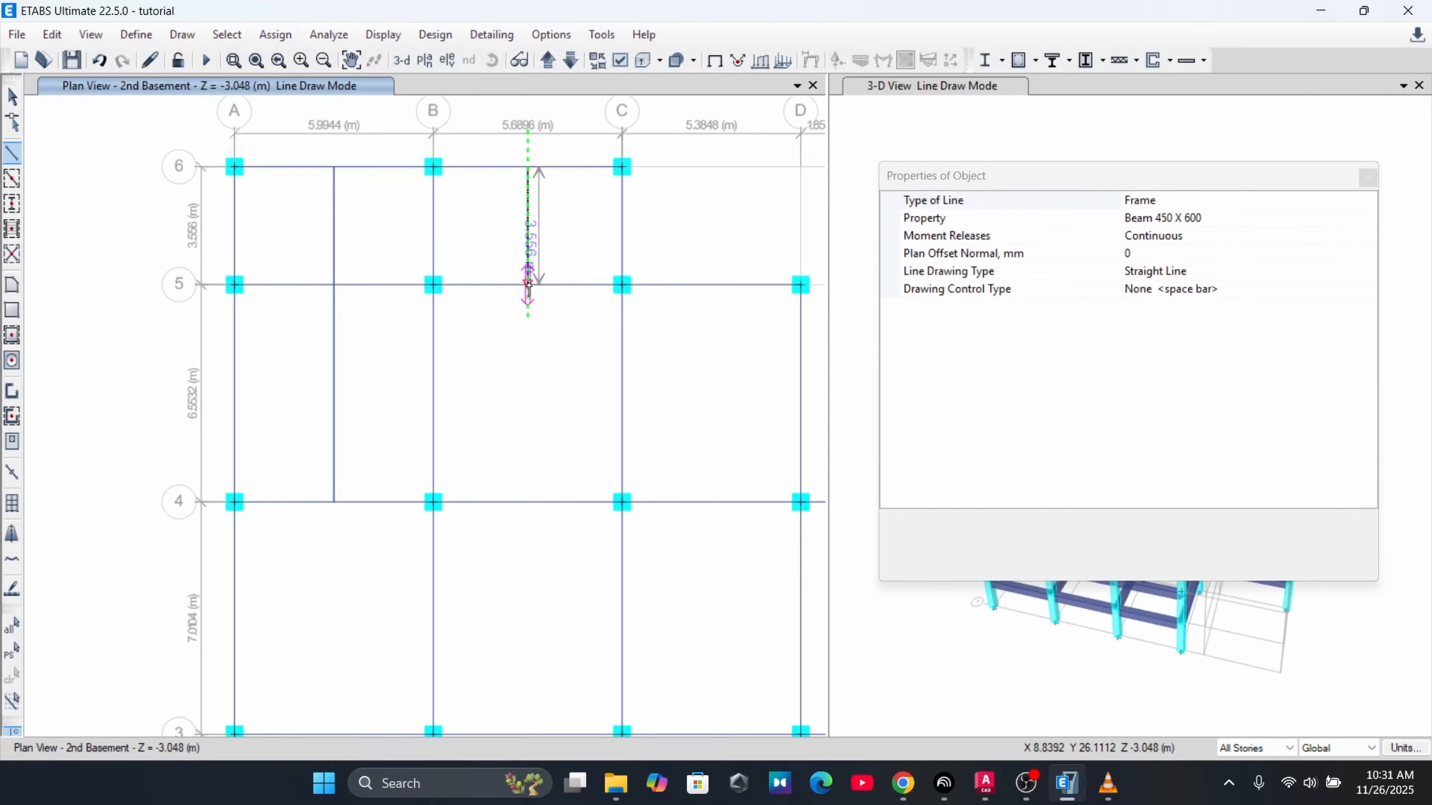
pyautogui.click(528, 284)
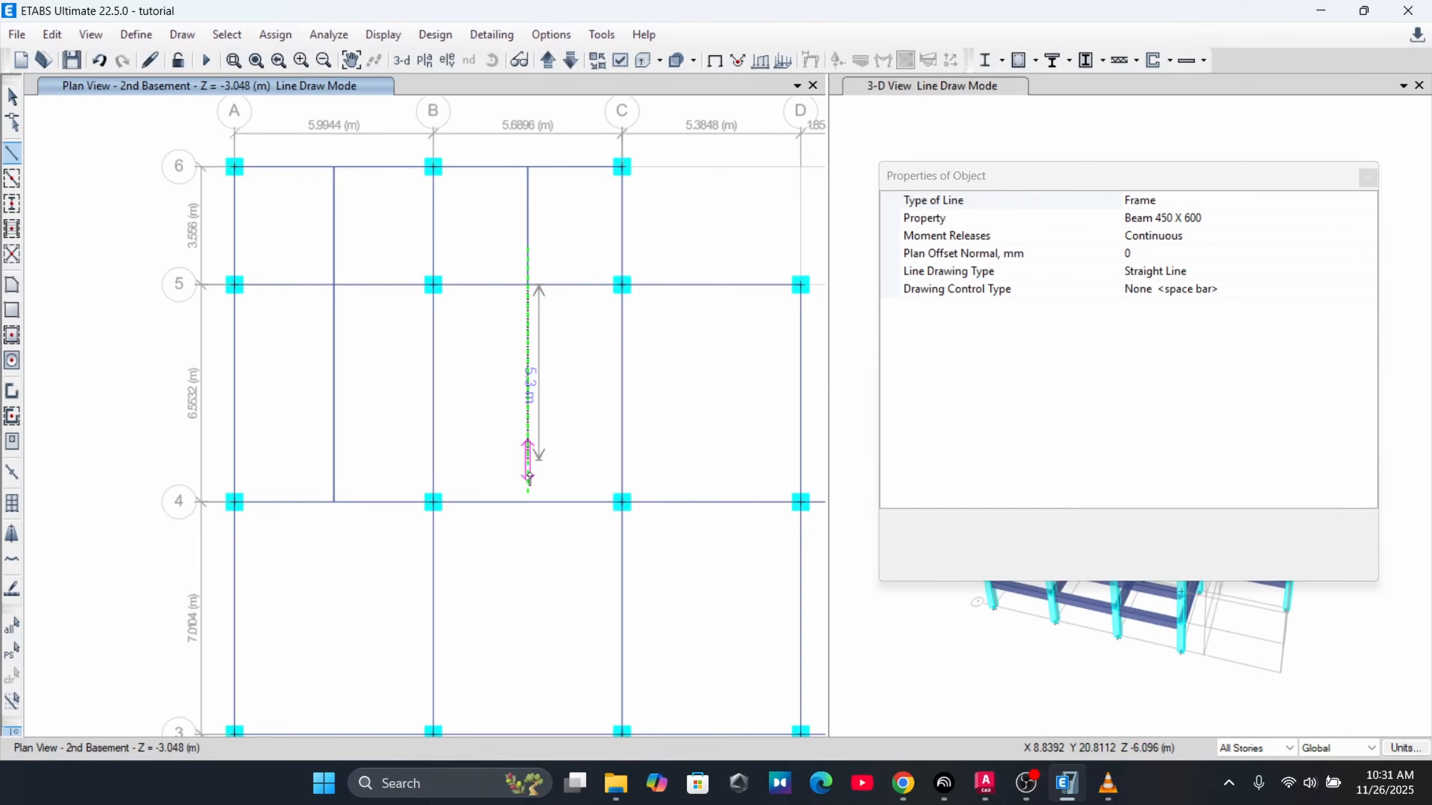
pyautogui.click(529, 502)
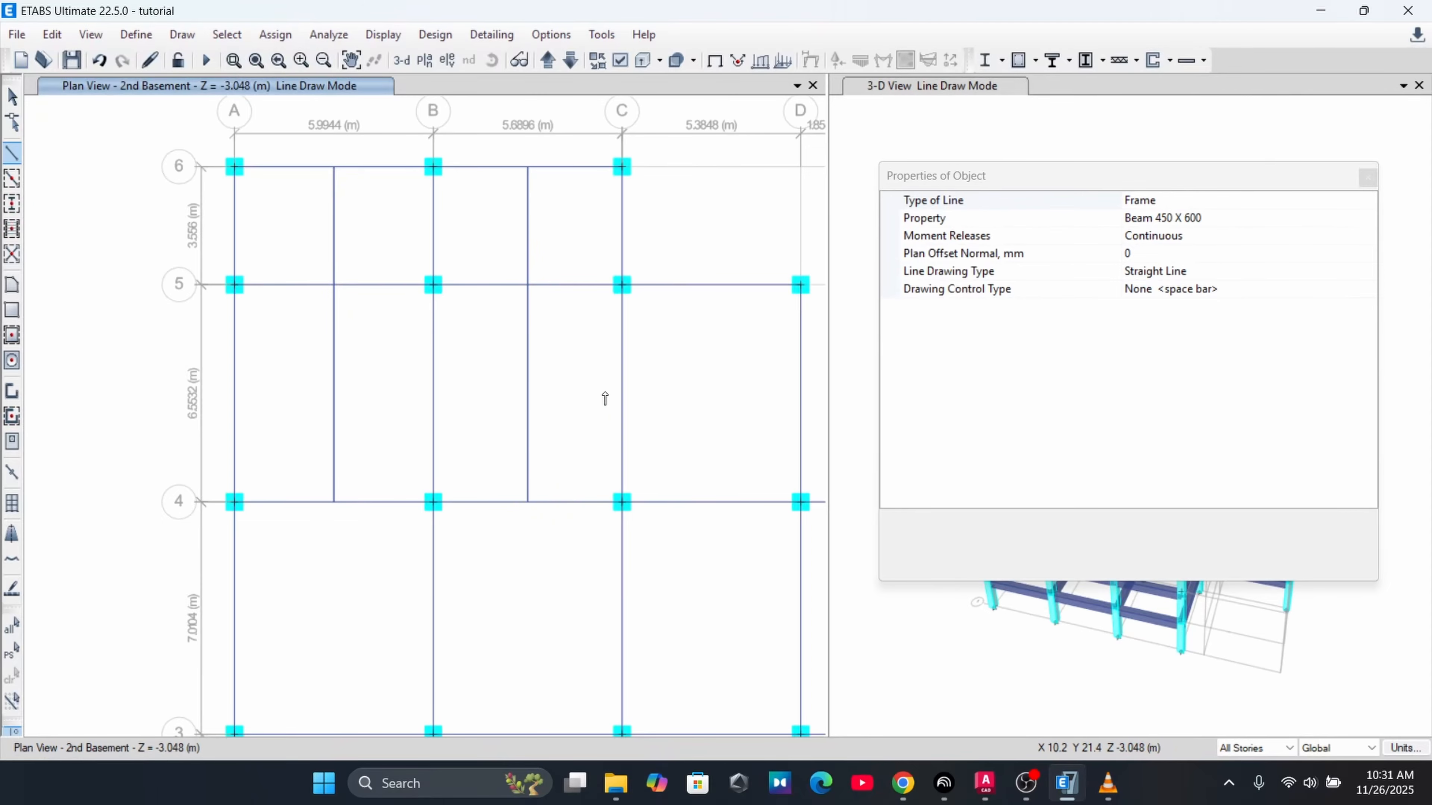
pyautogui.click(711, 284)
pyautogui.click(712, 502)
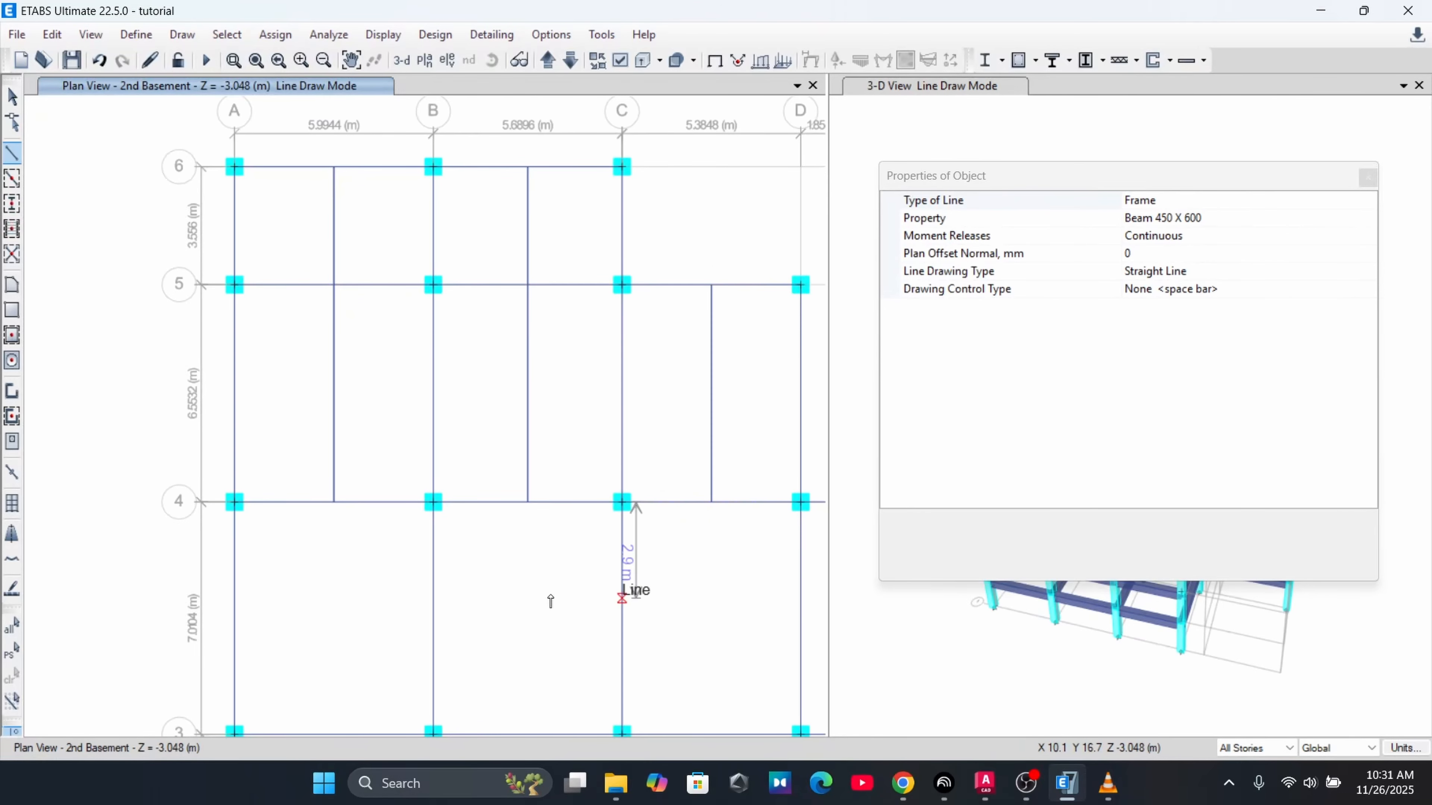
# Continue the mid-bay secondary beams from grid 4 to grid 3 in bays B-C and C-D
pyautogui.click(528, 502)
pyautogui.moveTo(537, 612); pyautogui.dragTo(515, 381, button='middle')
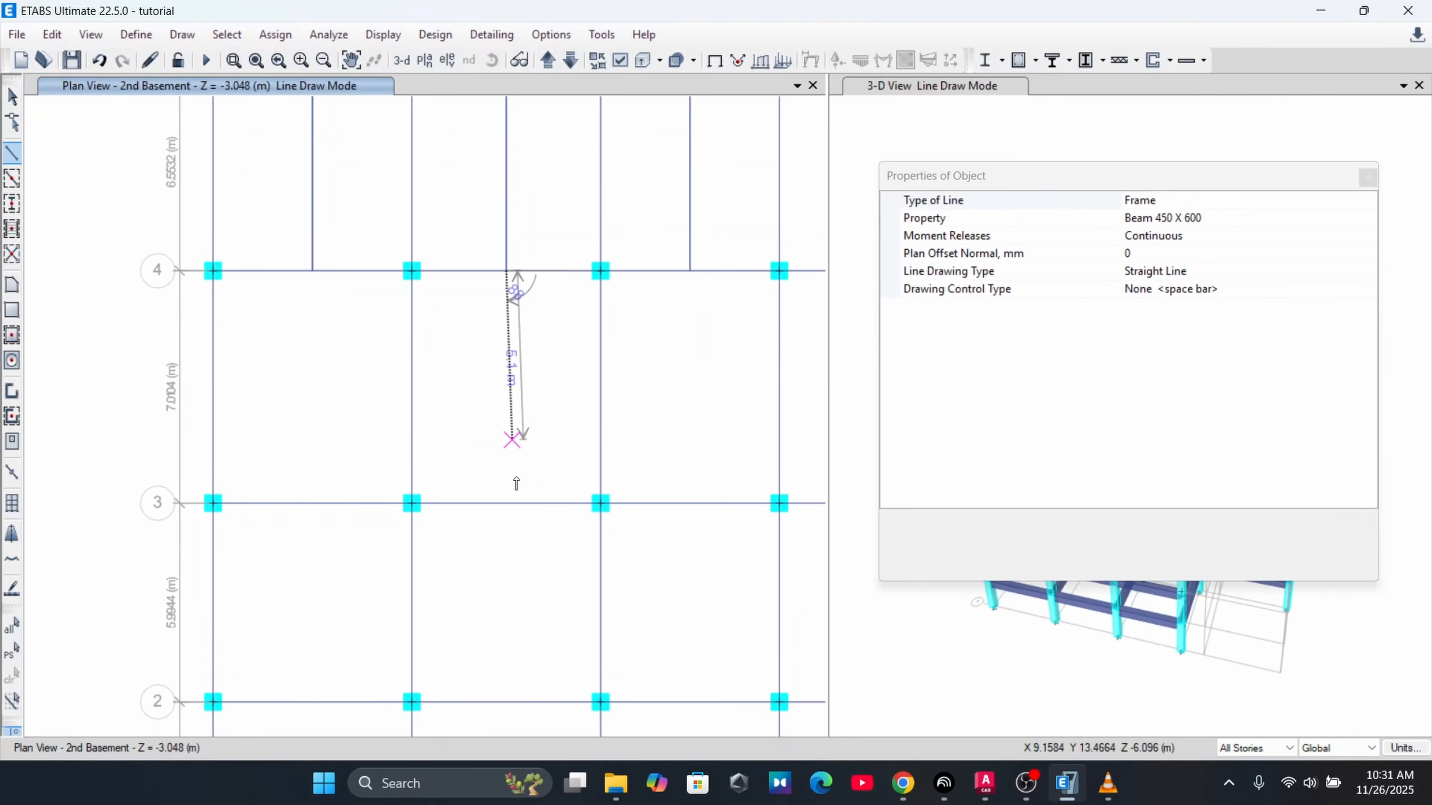
pyautogui.click(507, 502)
pyautogui.press('Escape')
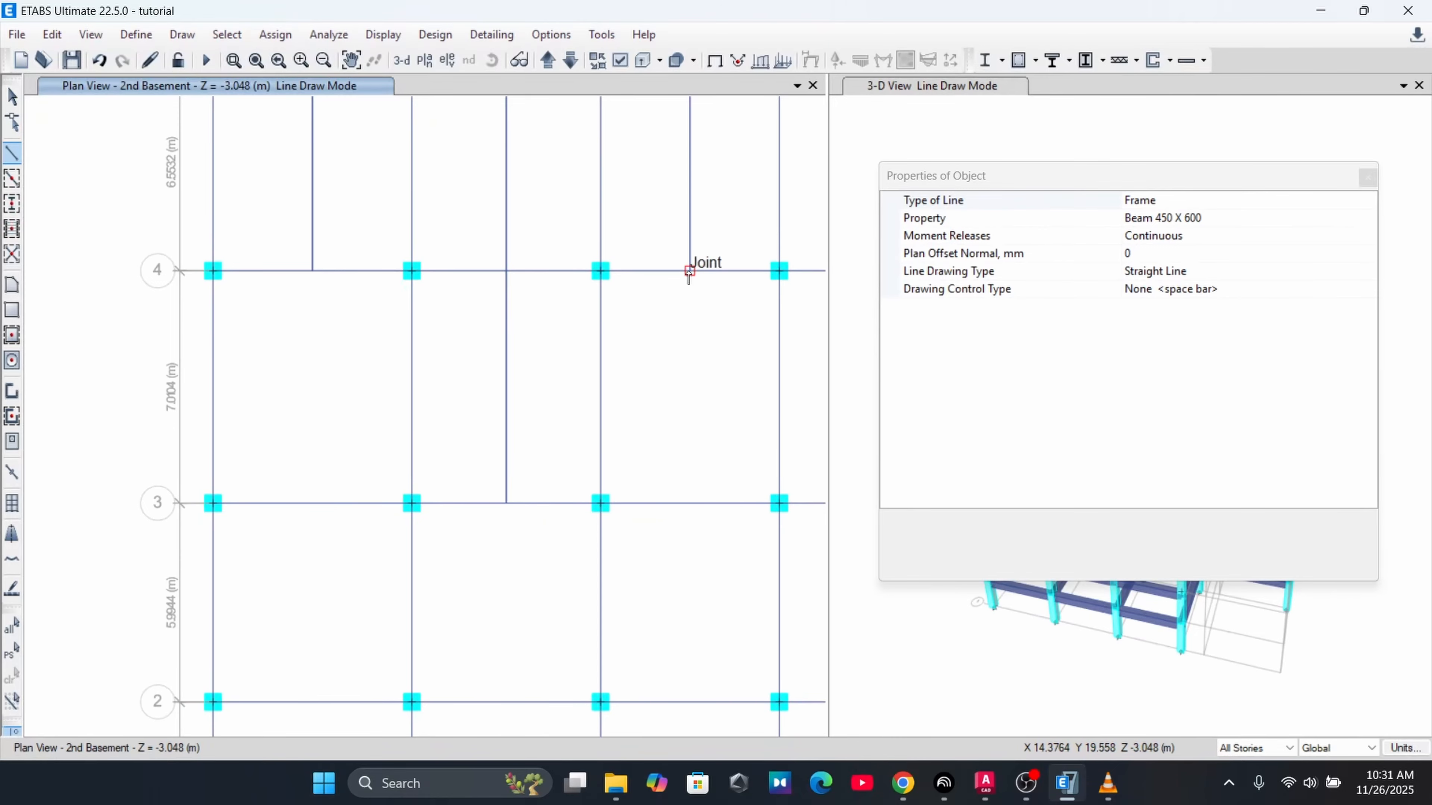
pyautogui.click(690, 501)
pyautogui.press('Escape')
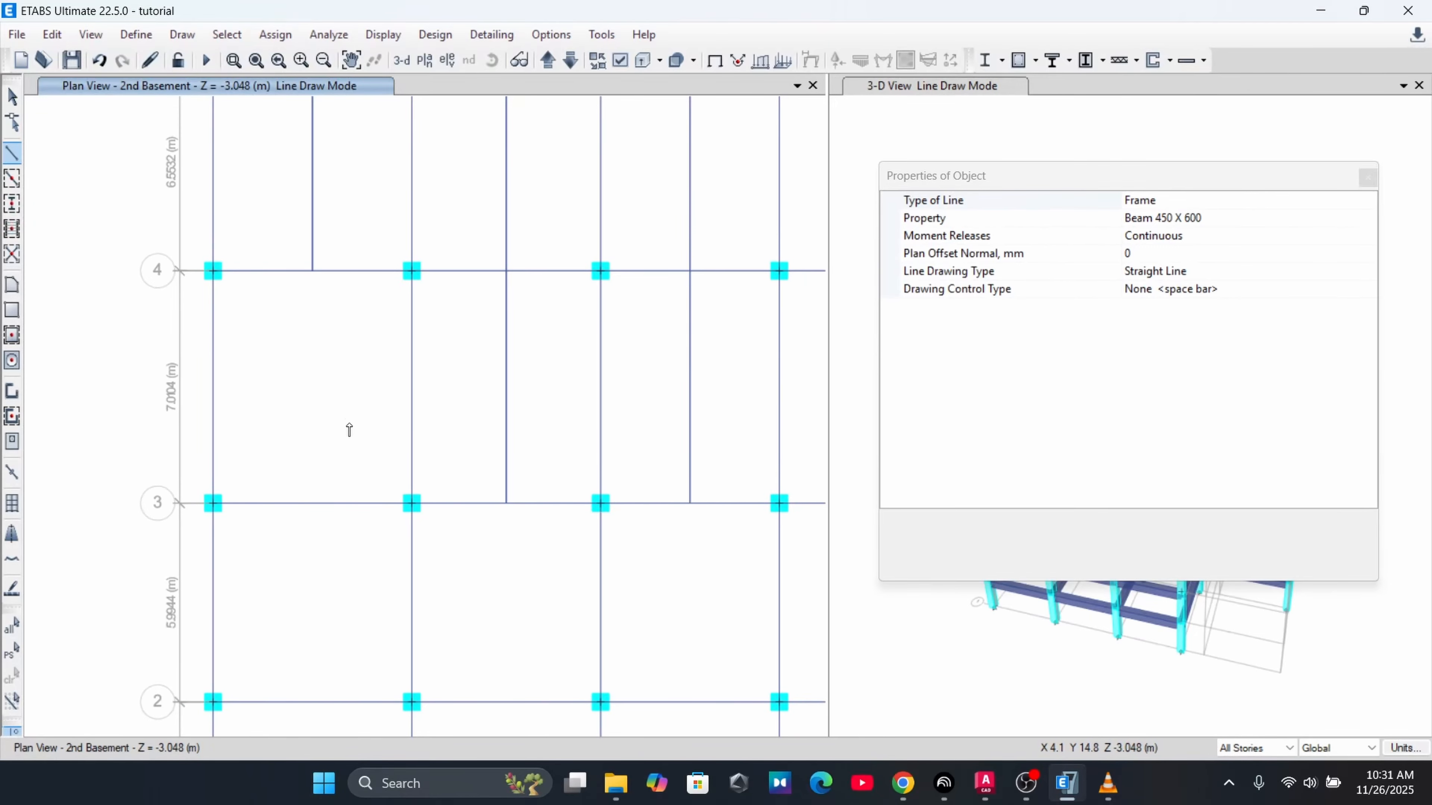
pyautogui.click(506, 502)
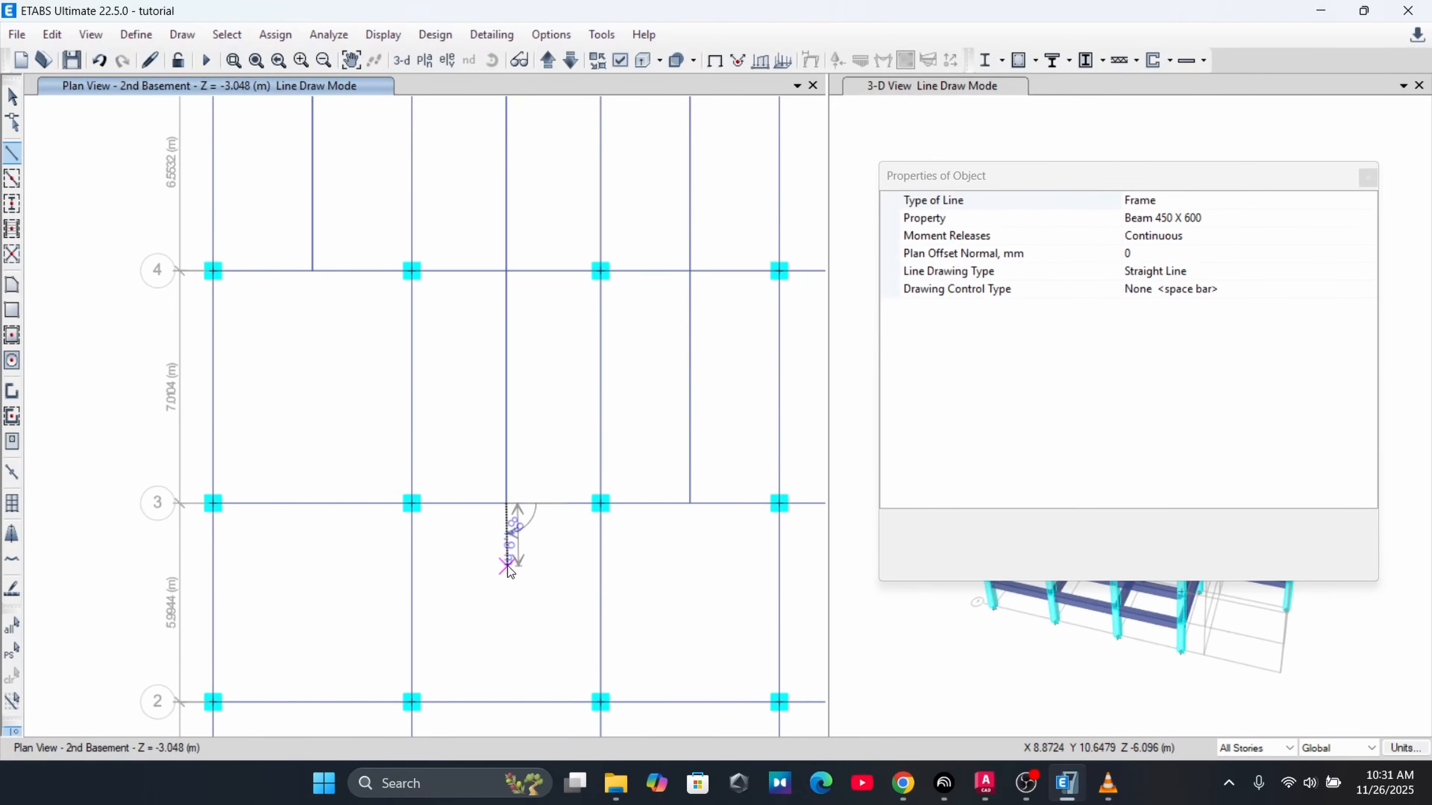
pyautogui.moveTo(503, 576); pyautogui.dragTo(485, 393, button='middle')
pyautogui.click(491, 519)
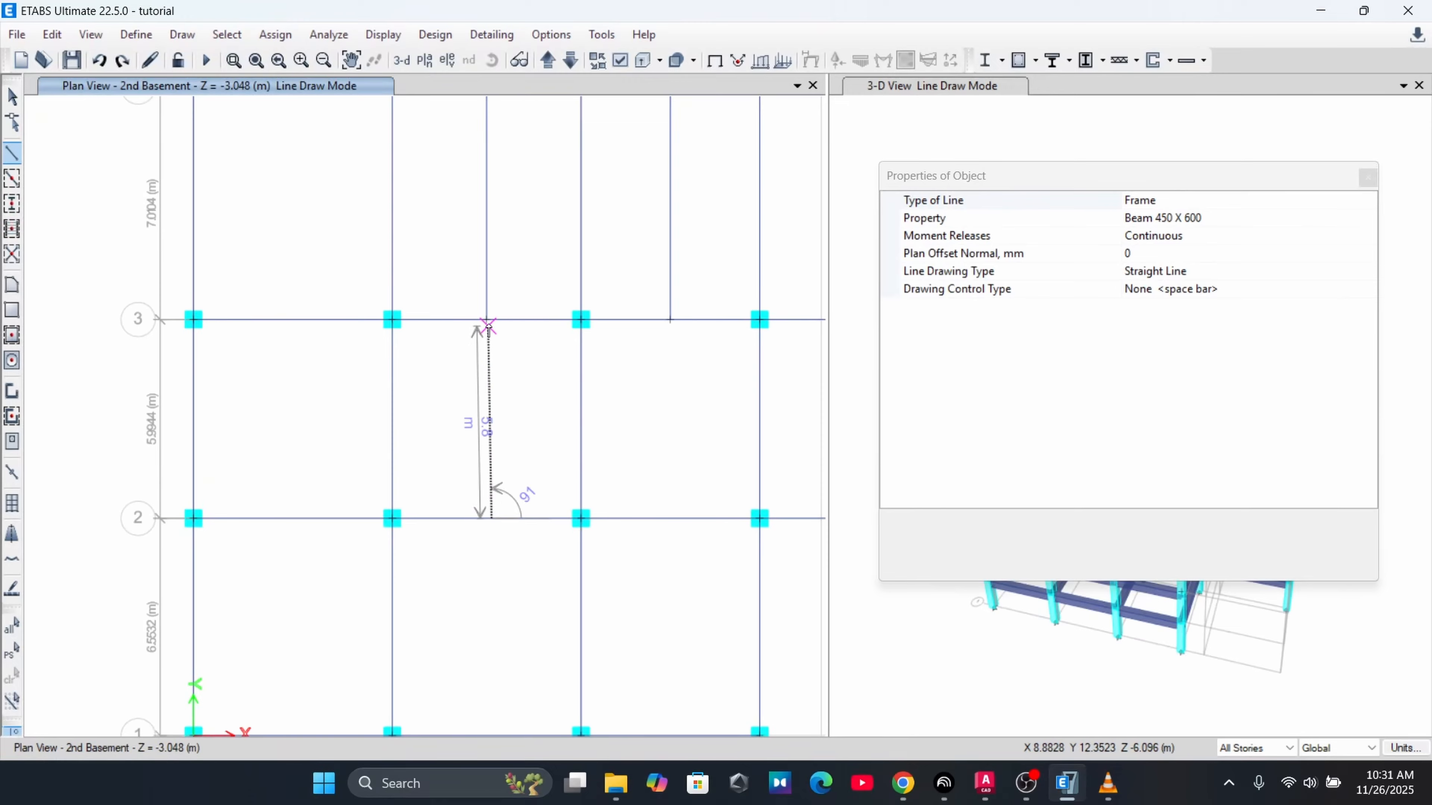
pyautogui.hotkey('ctrl', 'z')
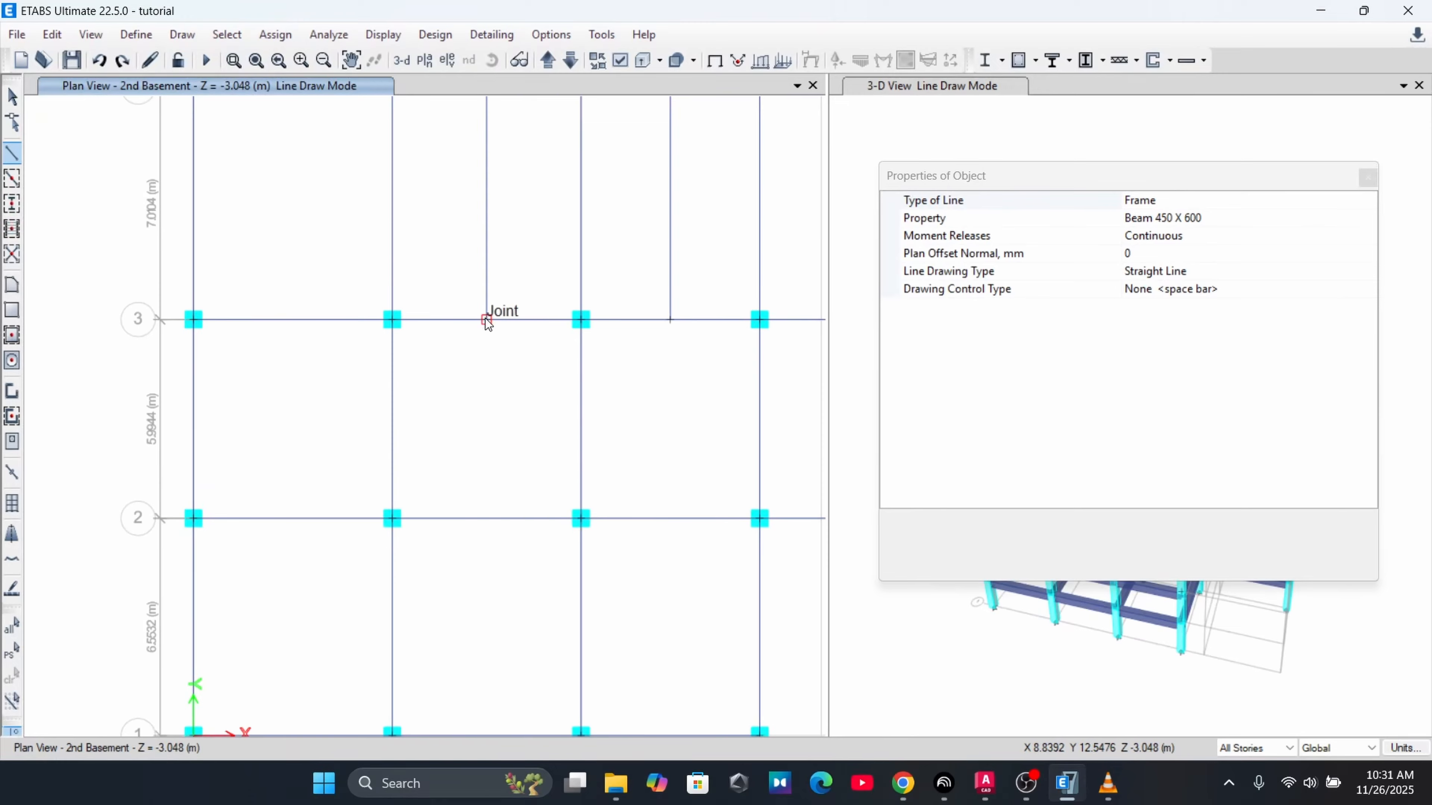
# Draw the mid-bay secondary beams from grid 3 to grid 2 in bays B-C and C-D
pyautogui.click(487, 320)
pyautogui.doubleClick(487, 518)
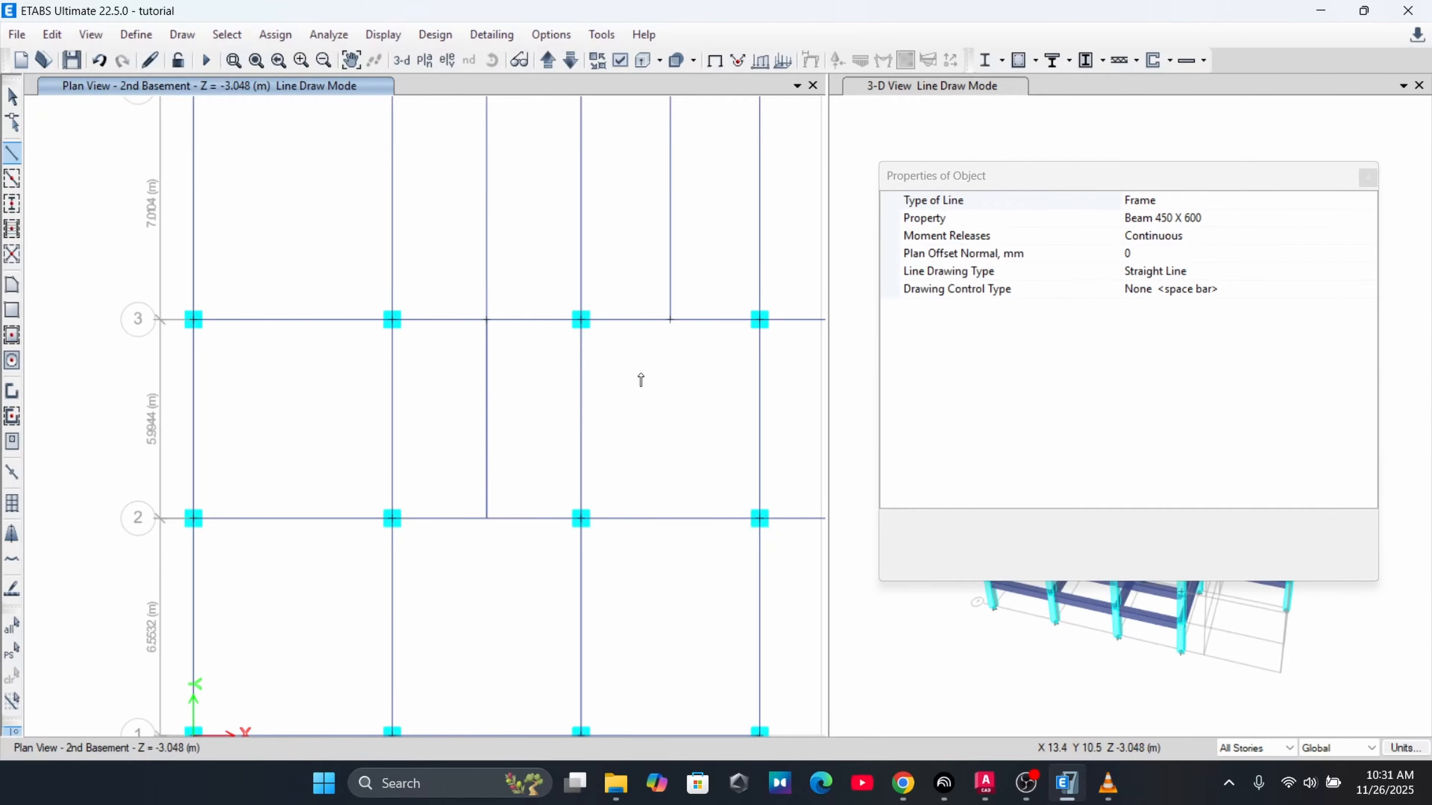
pyautogui.click(669, 320)
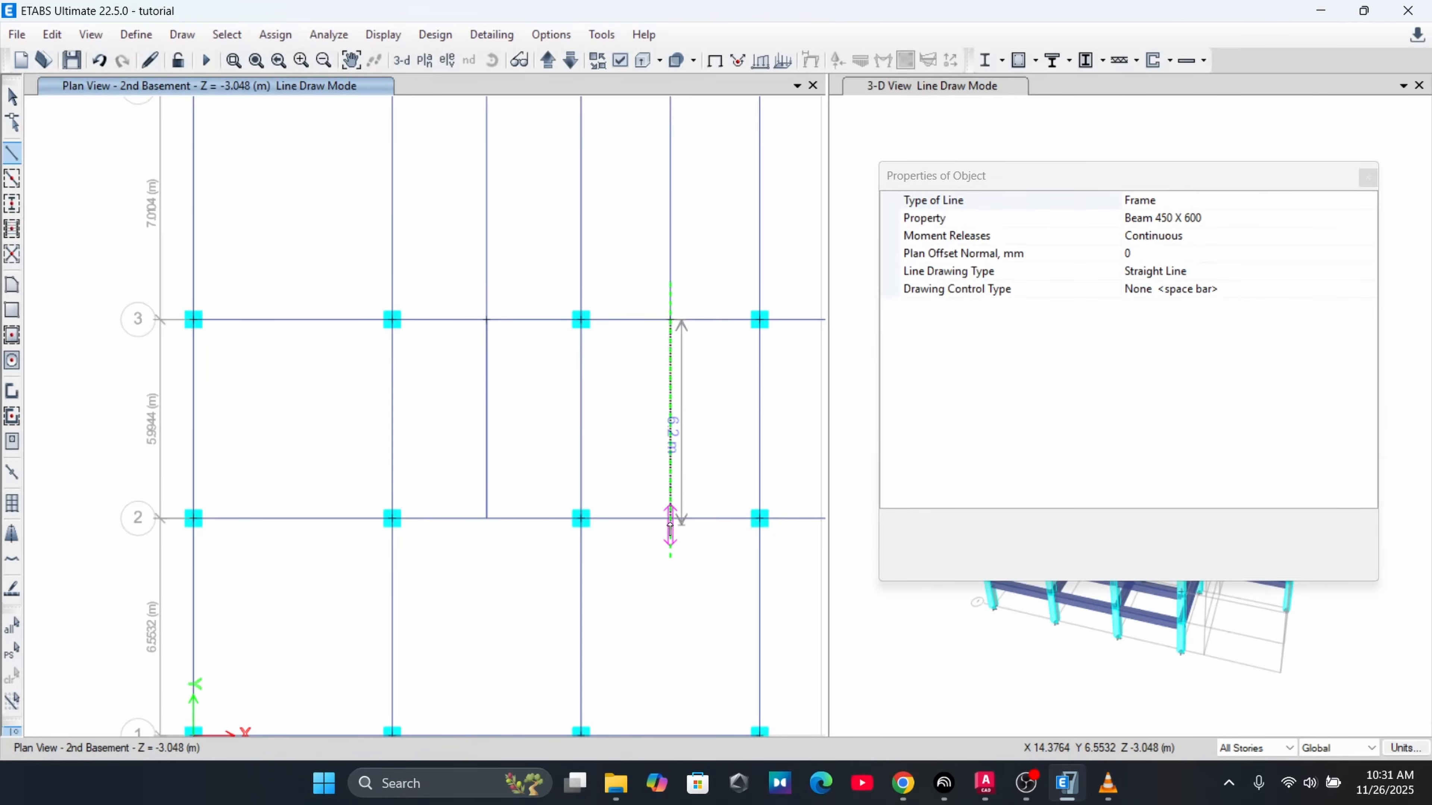
pyautogui.doubleClick(670, 519)
# Draw secondary beams through the beam midpoints of the wide bay beyond grid D, from grid 3 to 2 and from grid 3 to 4
pyautogui.moveTo(666, 594); pyautogui.dragTo(420, 468, button='middle')
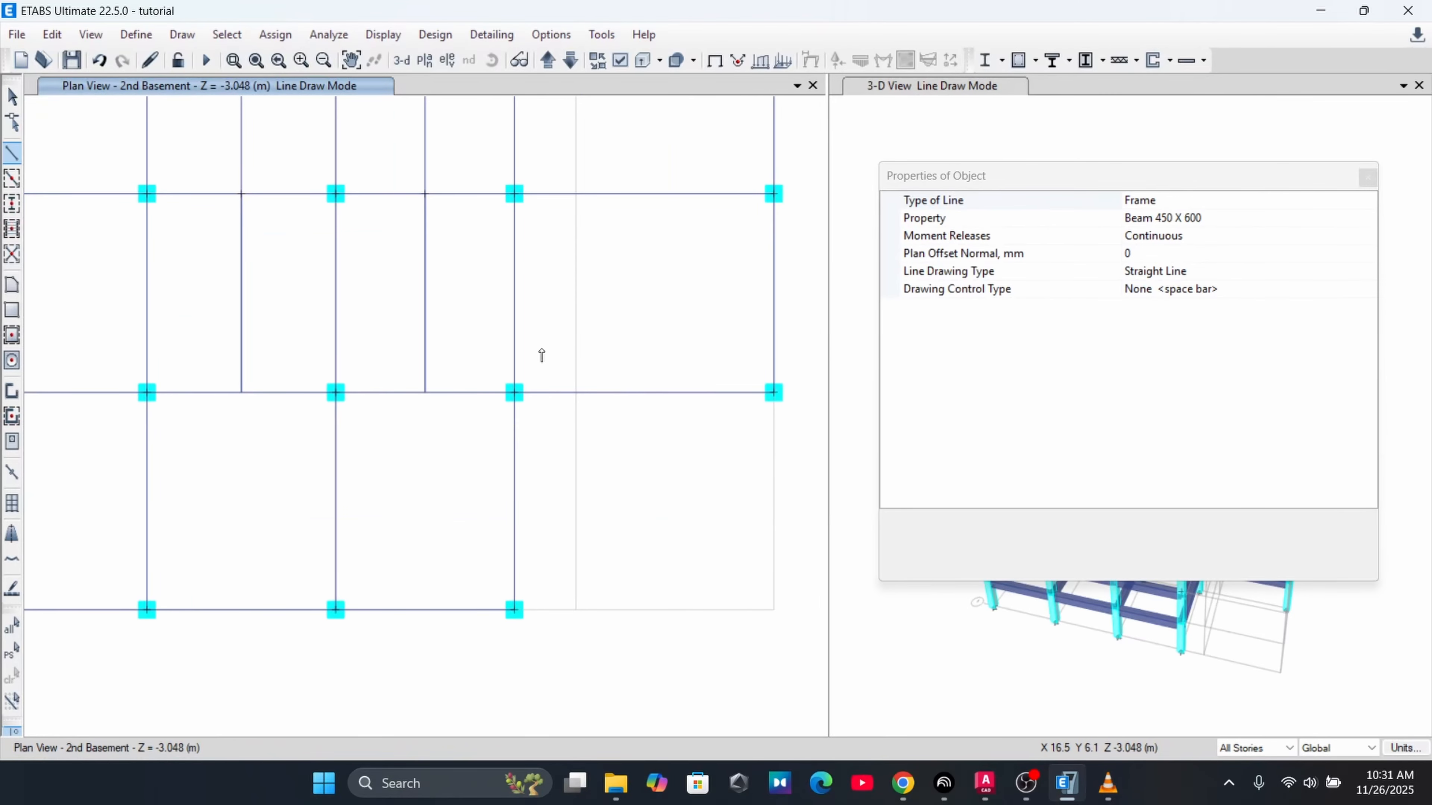
pyautogui.click(644, 193)
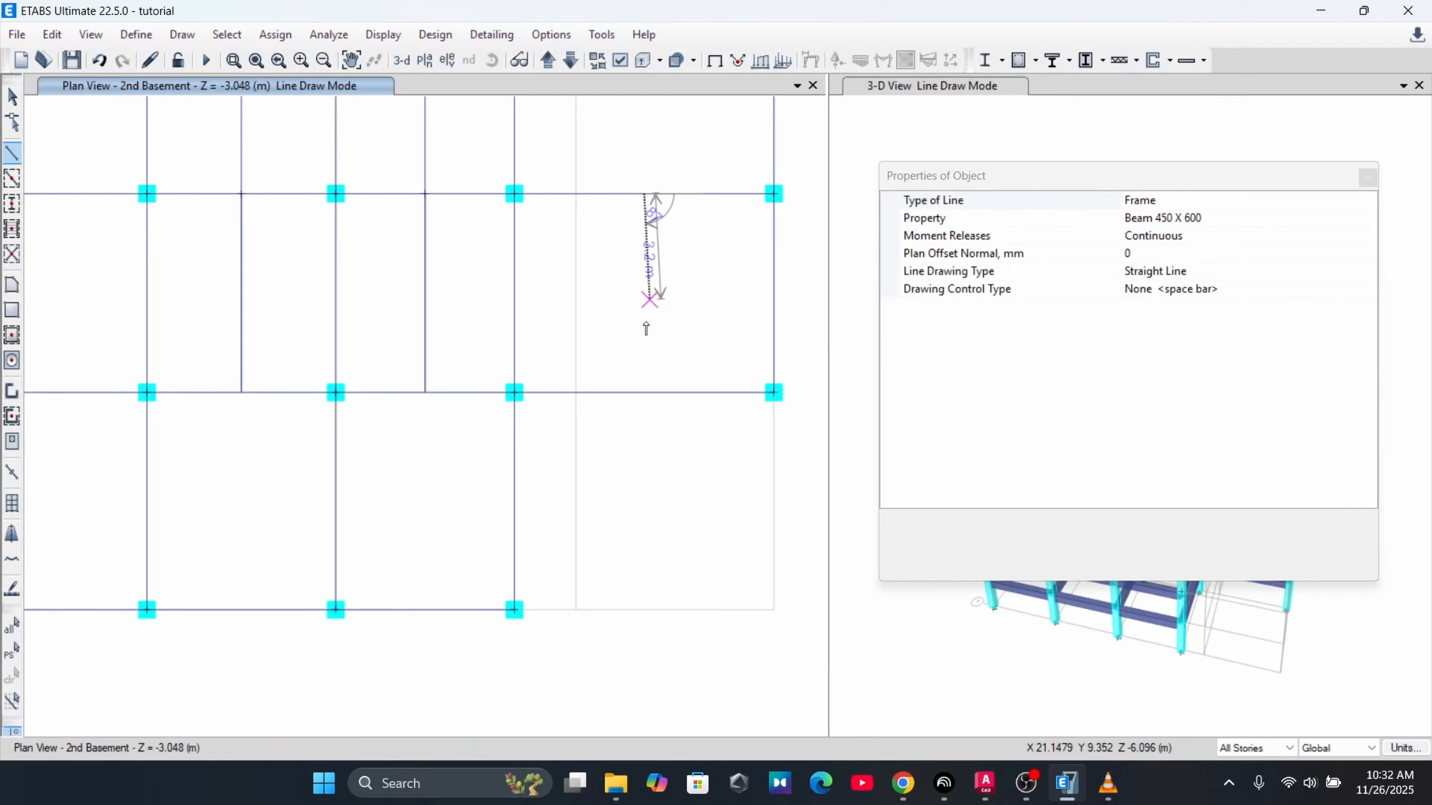
pyautogui.doubleClick(643, 391)
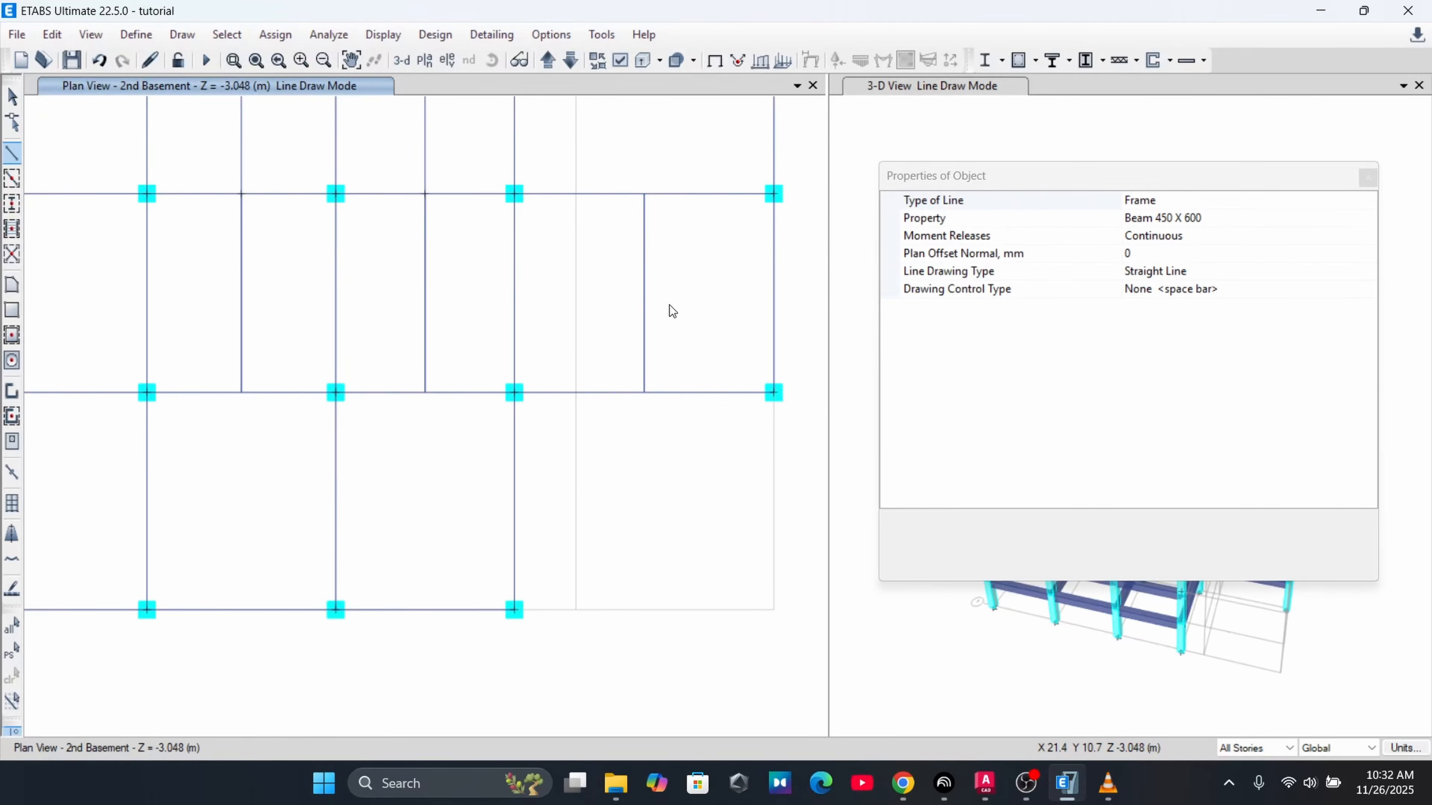
pyautogui.moveTo(668, 310); pyautogui.dragTo(674, 480, button='middle')
pyautogui.click(664, 428)
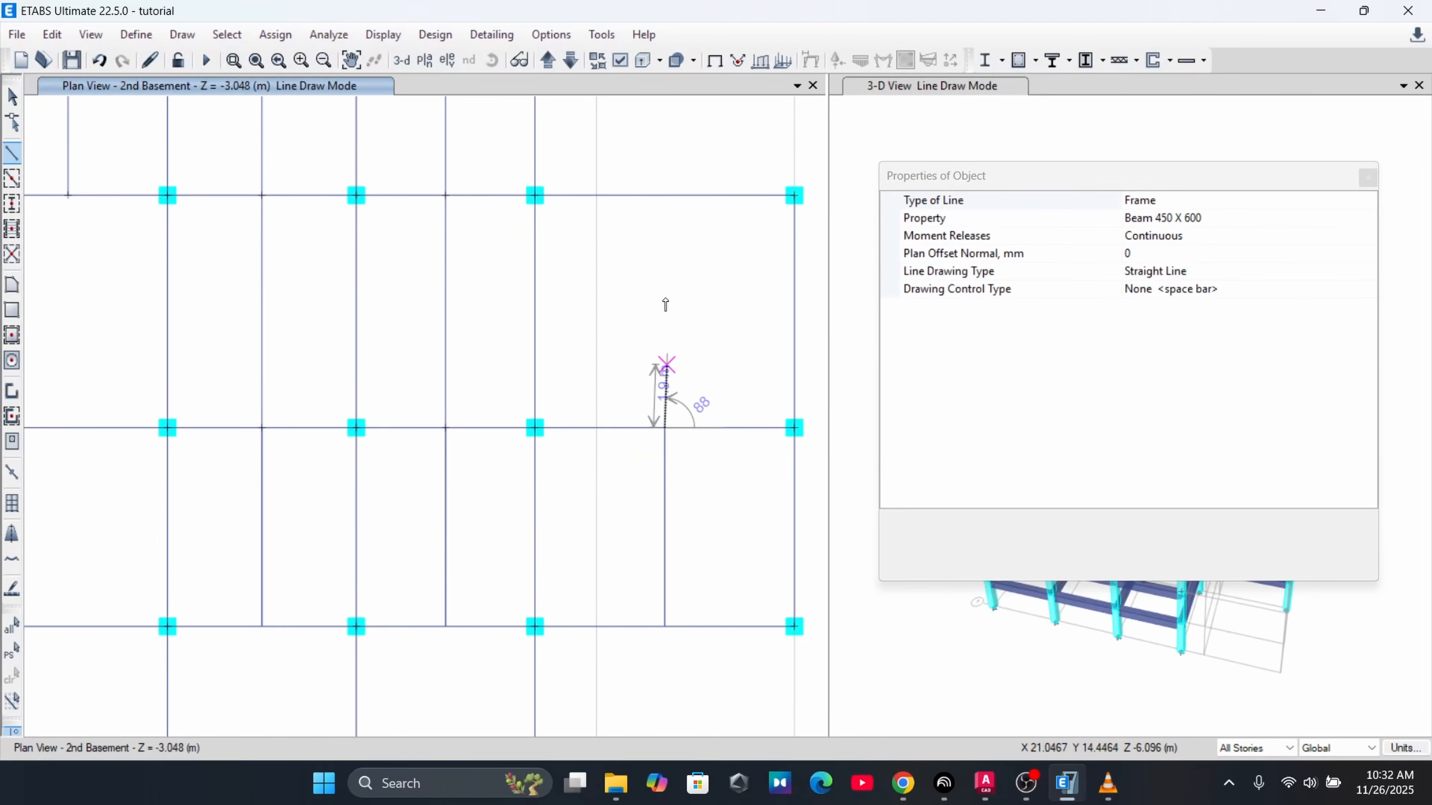
pyautogui.doubleClick(664, 196)
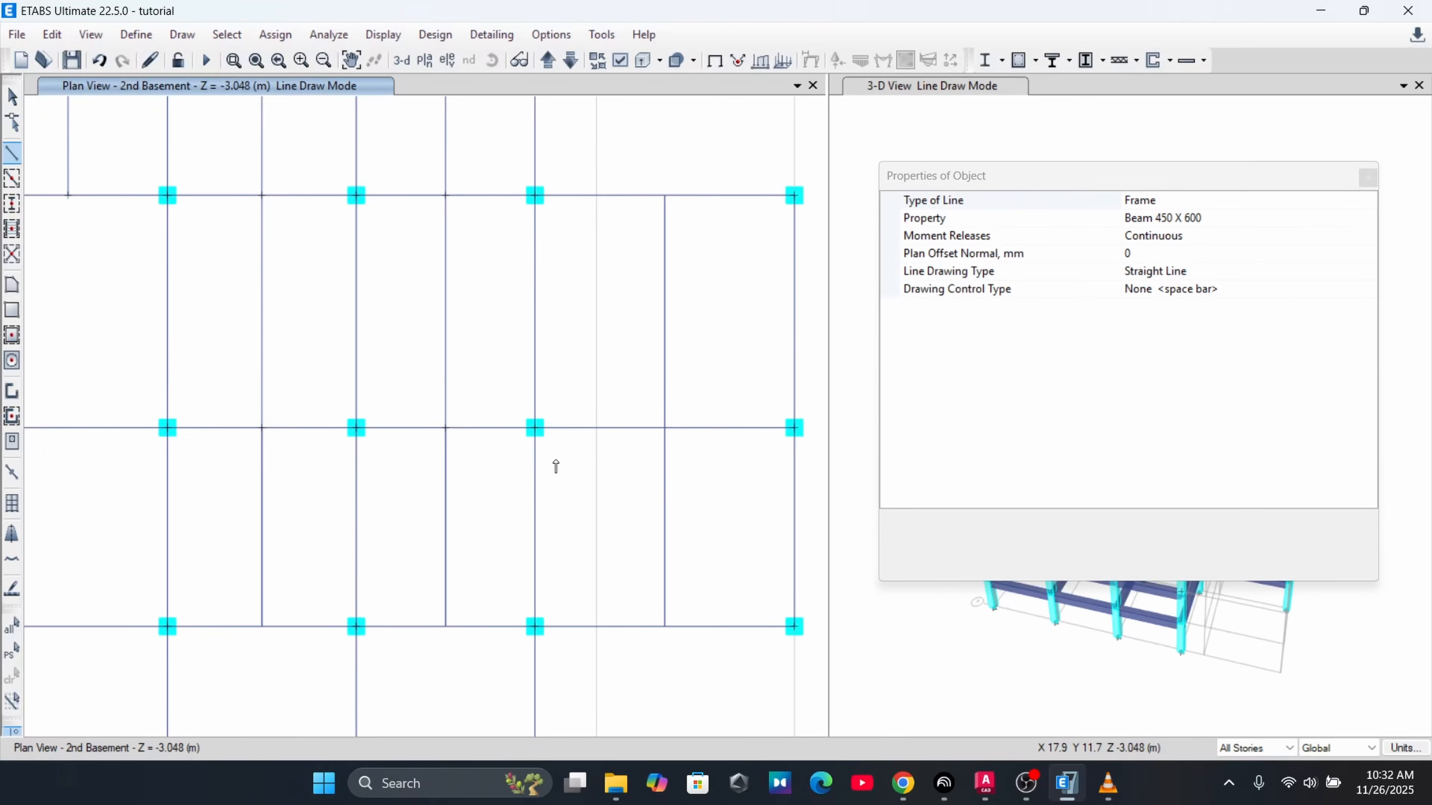
# Draw the mid-bay secondary beams from grid 2 to grid 1 in bays B-C, C-D and A-B
pyautogui.moveTo(556, 467); pyautogui.dragTo(594, 345, button='middle')
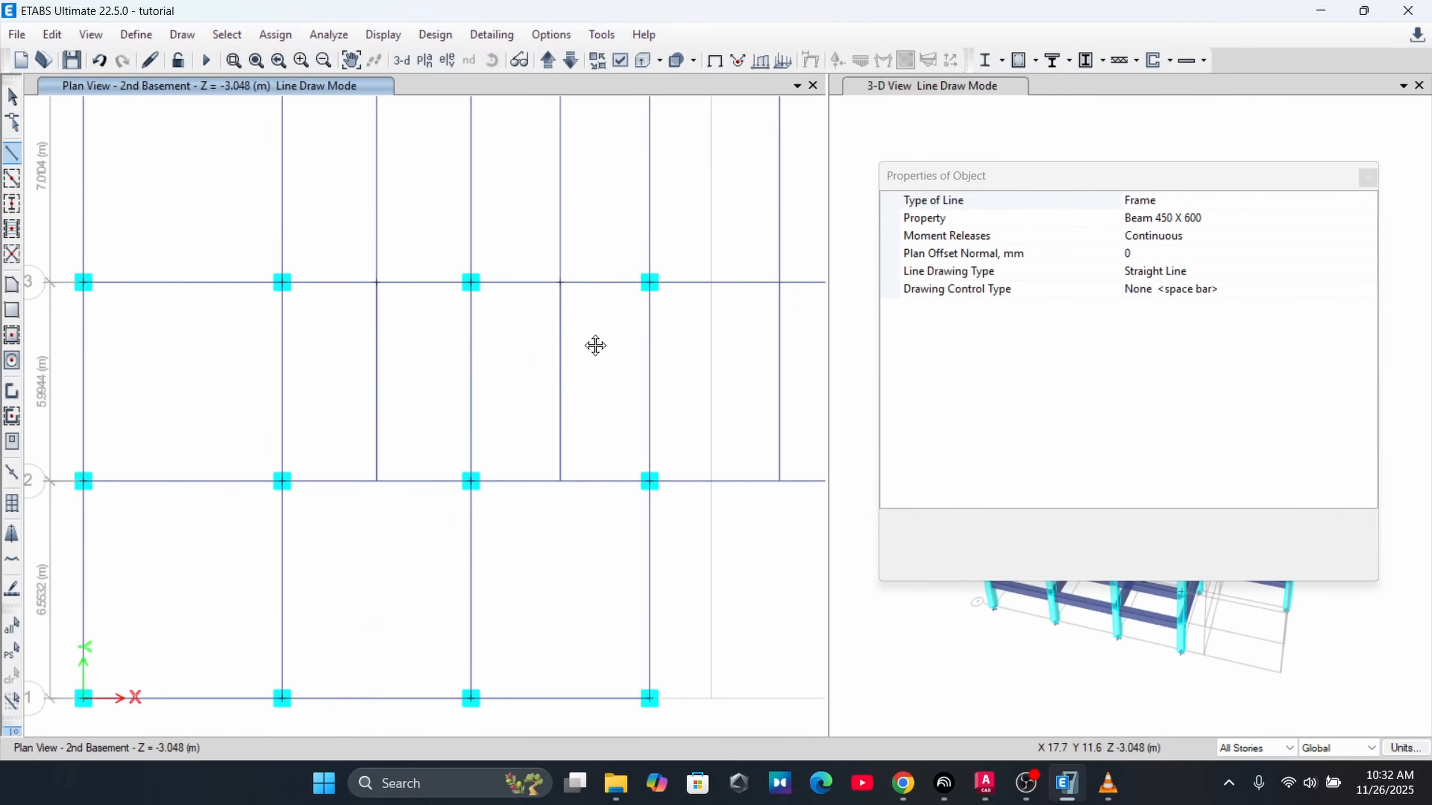
pyautogui.click(377, 481)
pyautogui.doubleClick(375, 698)
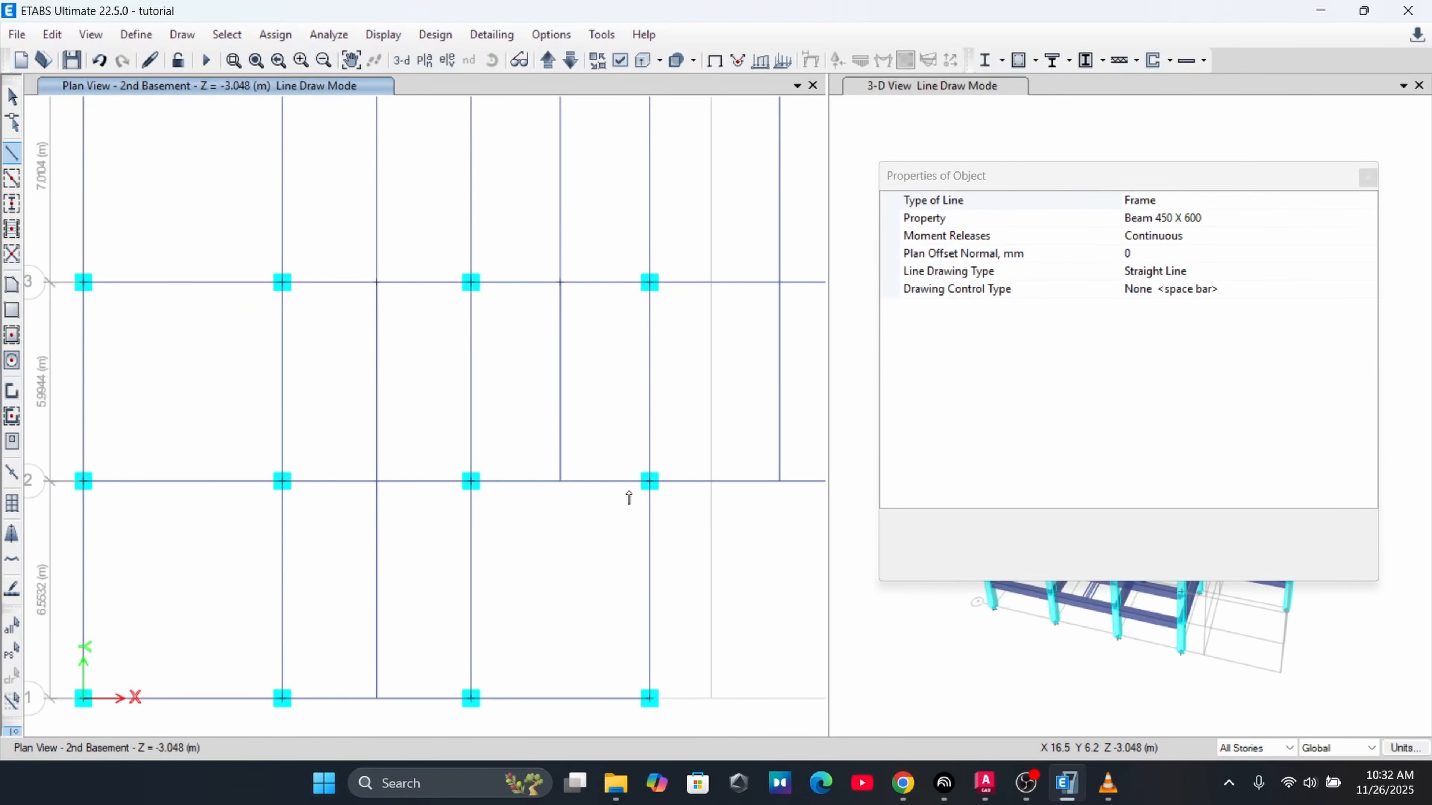
pyautogui.click(561, 481)
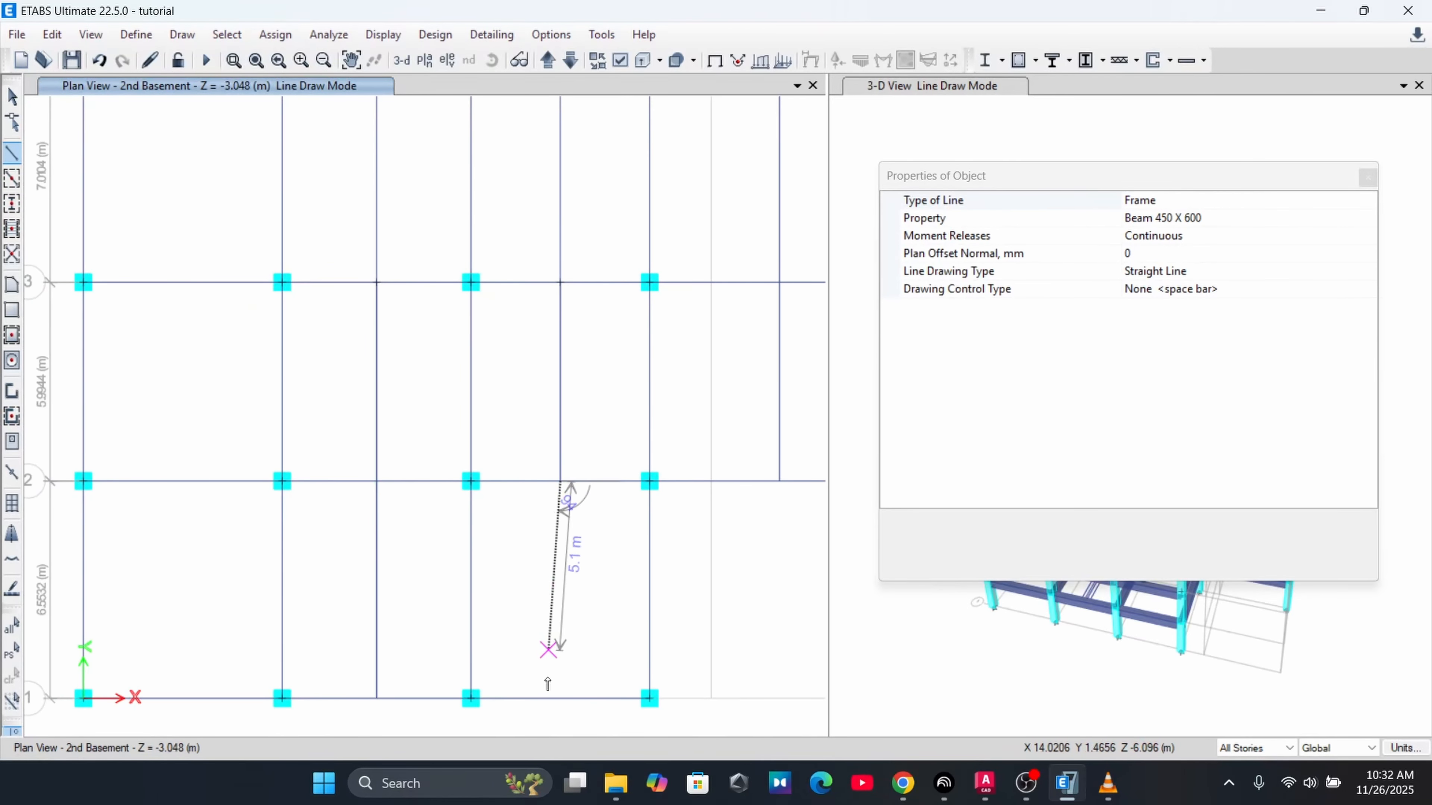
pyautogui.doubleClick(560, 698)
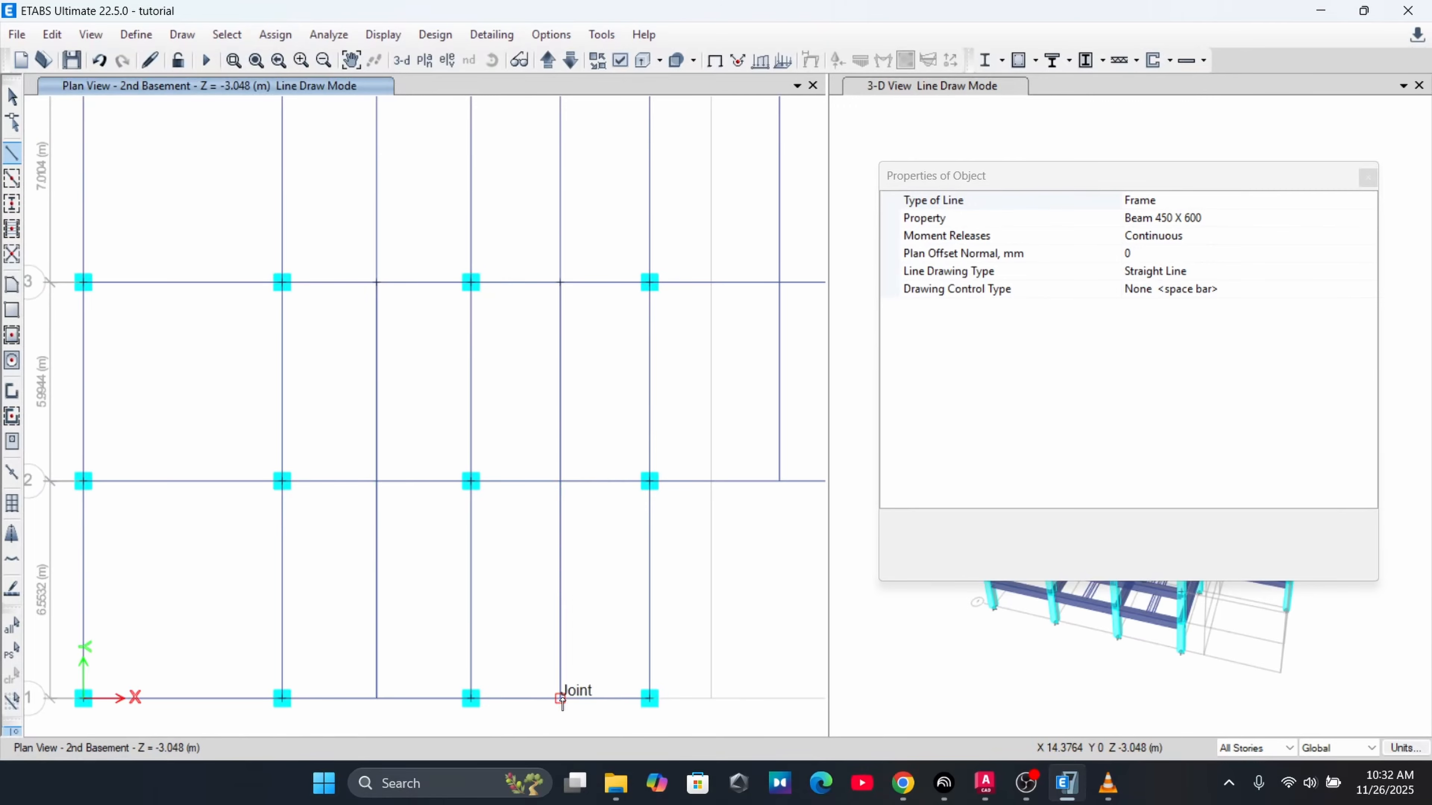
pyautogui.click(183, 481)
pyautogui.doubleClick(183, 698)
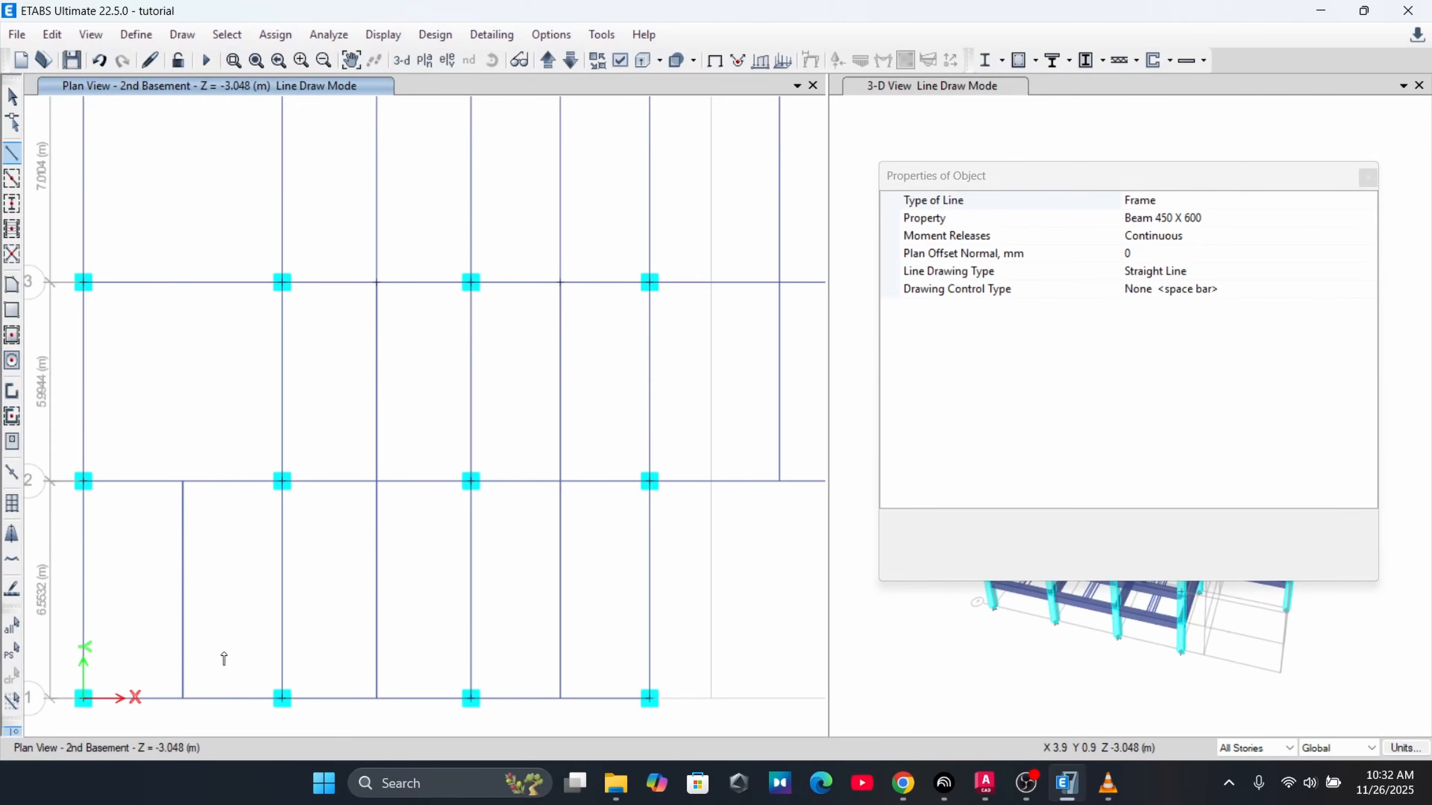
# Switch to AutoCAD, check the secondary beams across the structural layout and below the walled shafts, and return to ETABS
pyautogui.moveTo(255, 437); pyautogui.dragTo(431, 604, button='middle')
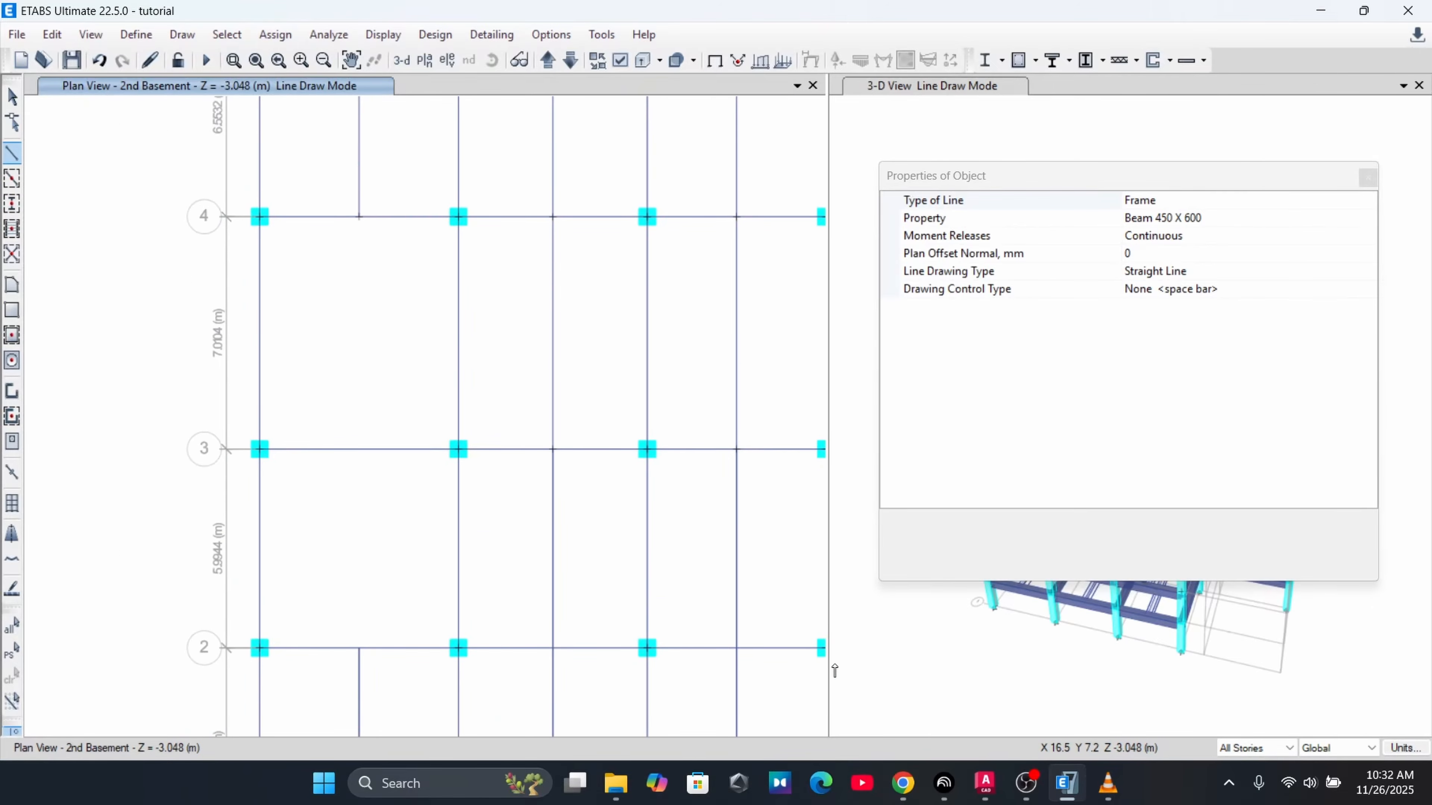
pyautogui.click(984, 783)
pyautogui.moveTo(437, 473); pyautogui.dragTo(506, 239, button='middle')
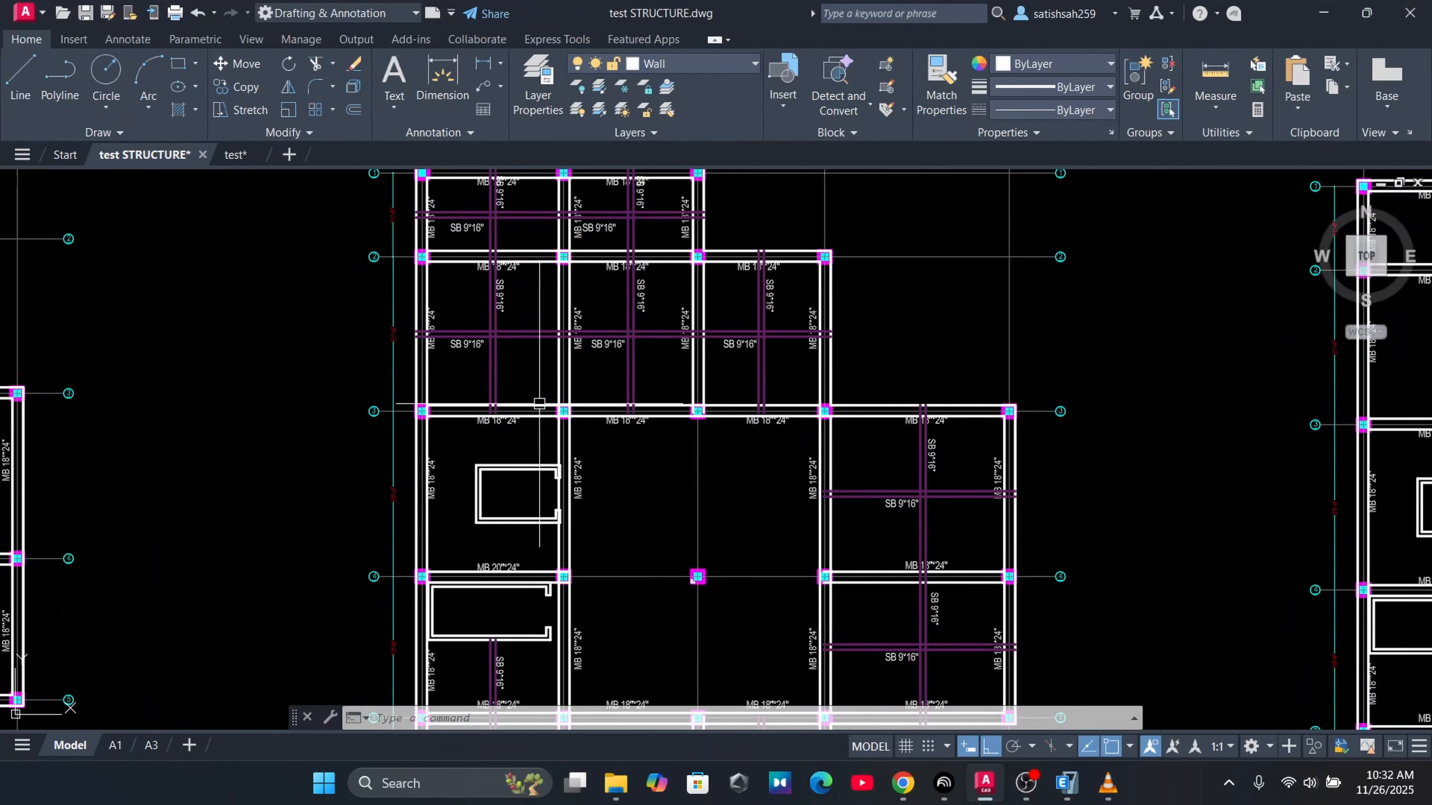
pyautogui.moveTo(537, 556); pyautogui.dragTo(511, 381, button='middle')
pyautogui.scroll(2, 464, 470)
pyautogui.scroll(-2, 462, 471)
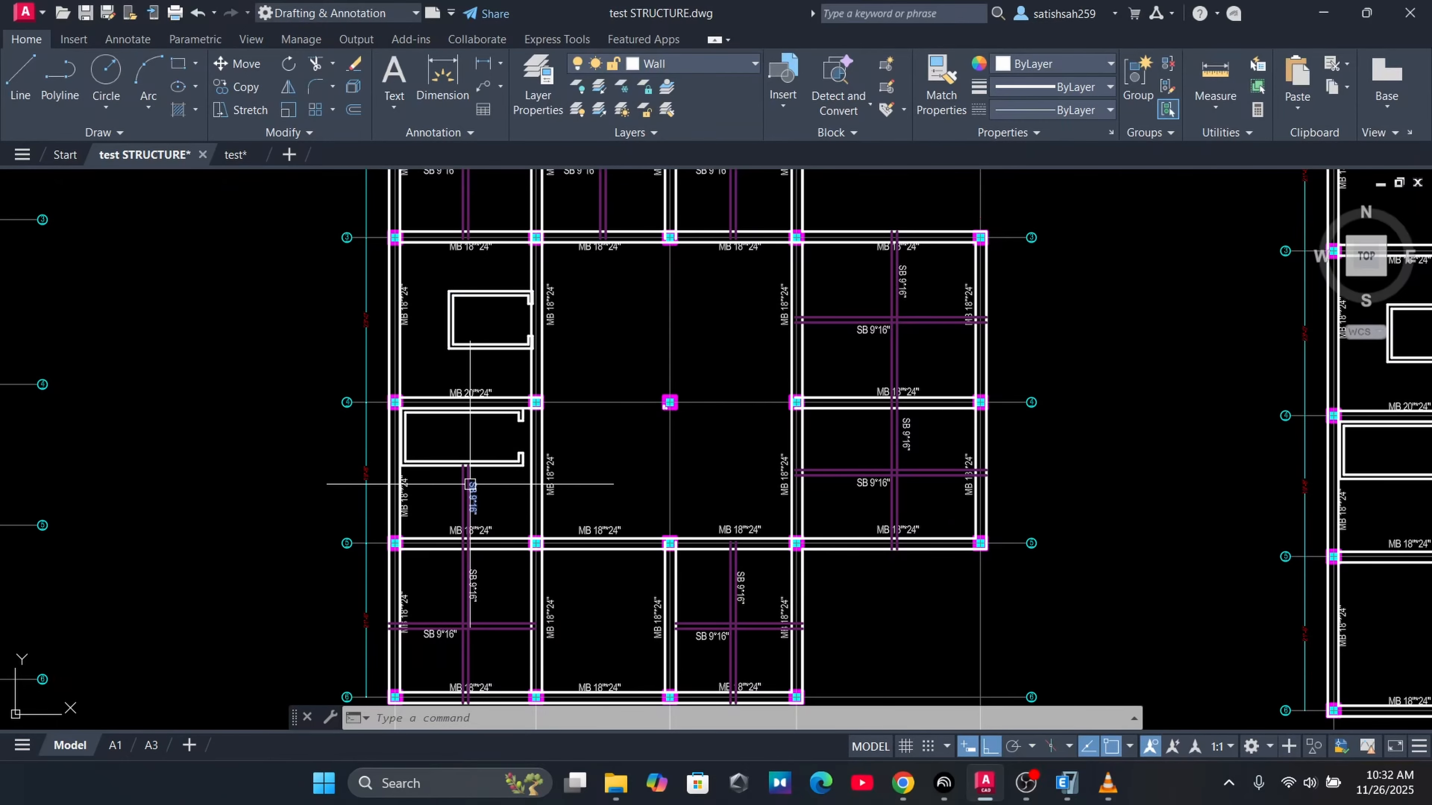
pyautogui.scroll(2, 485, 510)
pyautogui.scroll(-2, 482, 511)
pyautogui.scroll(5, 474, 511)
pyautogui.scroll(-2, 470, 511)
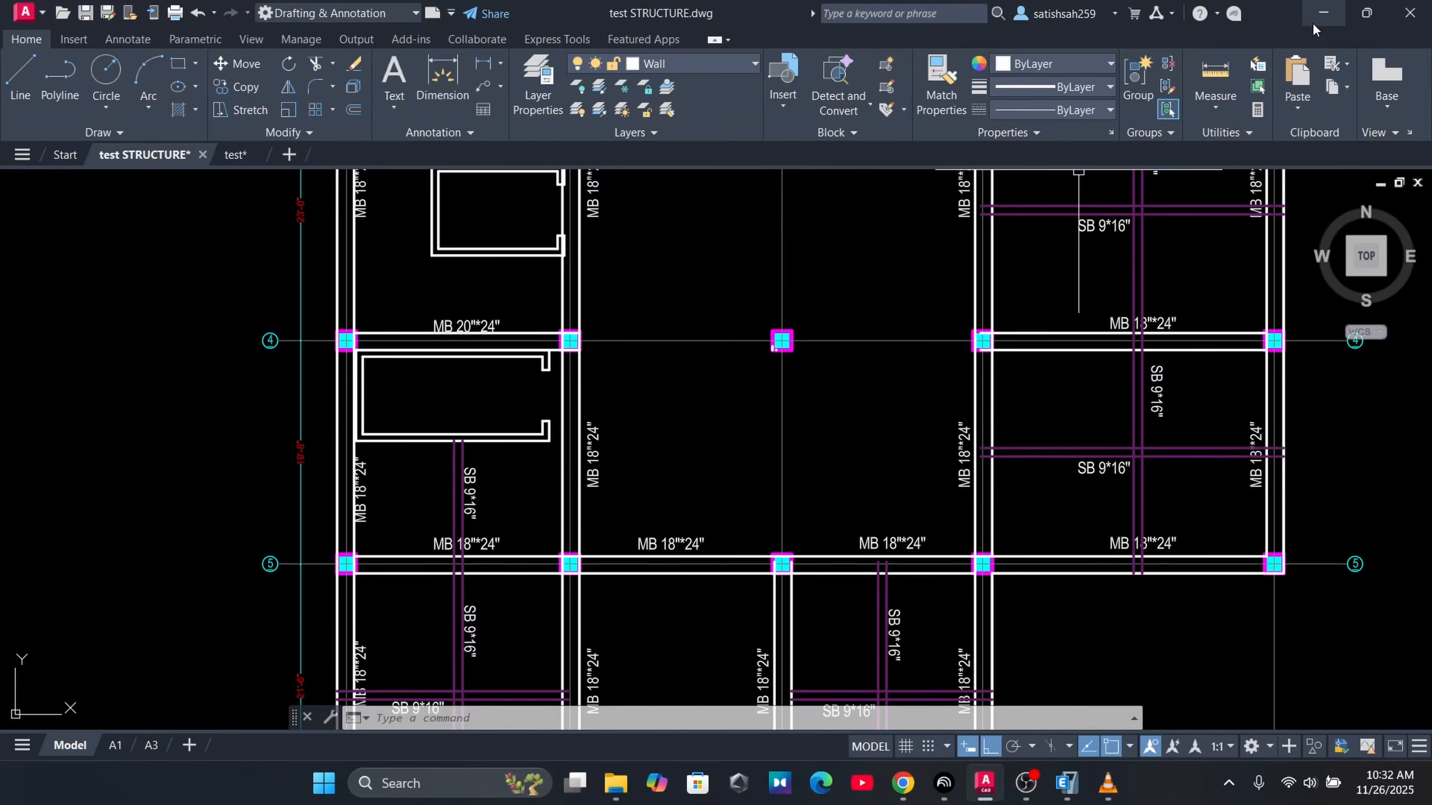
pyautogui.click(1321, 13)
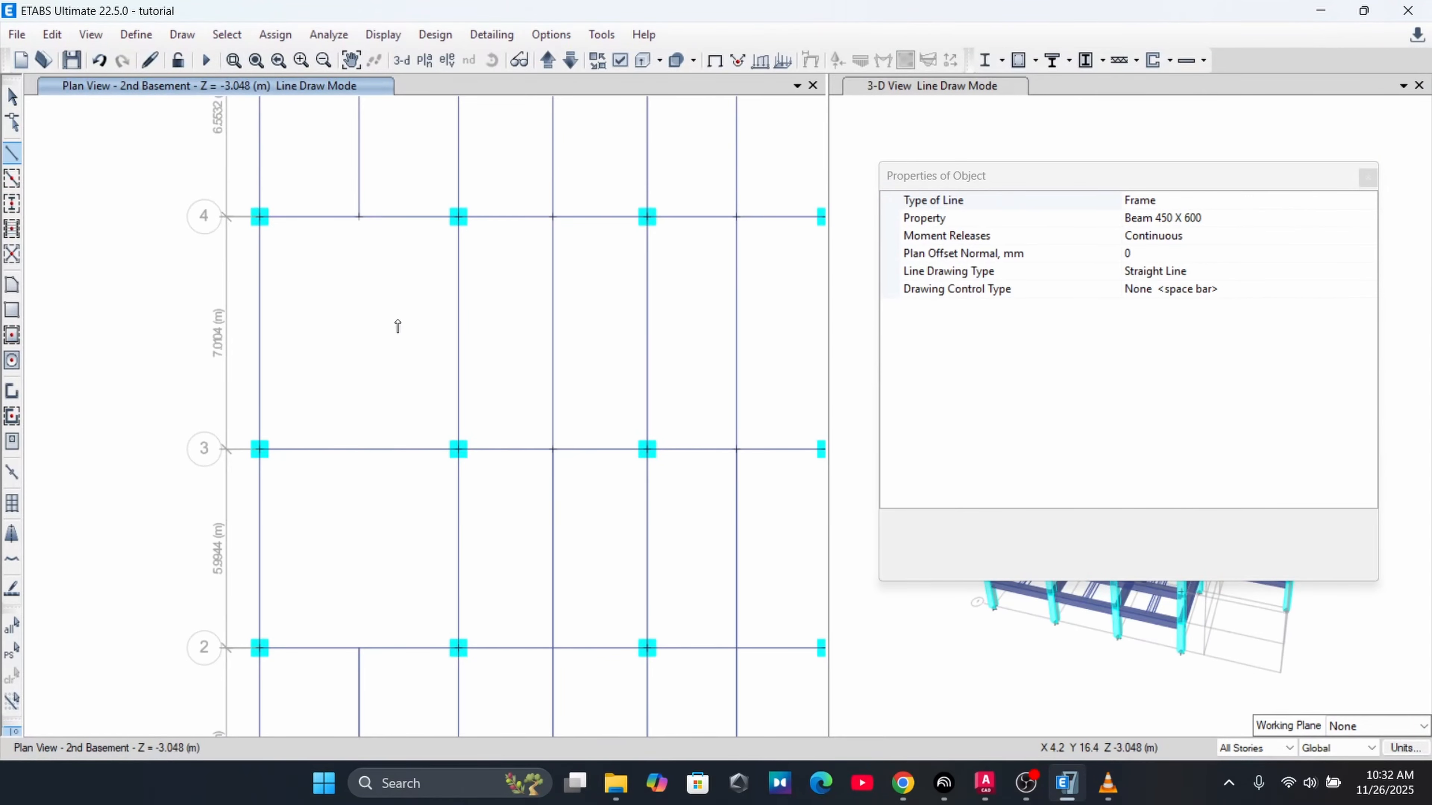
# Draw a secondary beam midway between grids 5 and 6, from grid A to grid B, snapping to the beam midpoints
pyautogui.moveTo(398, 326); pyautogui.dragTo(413, 334, button='middle')
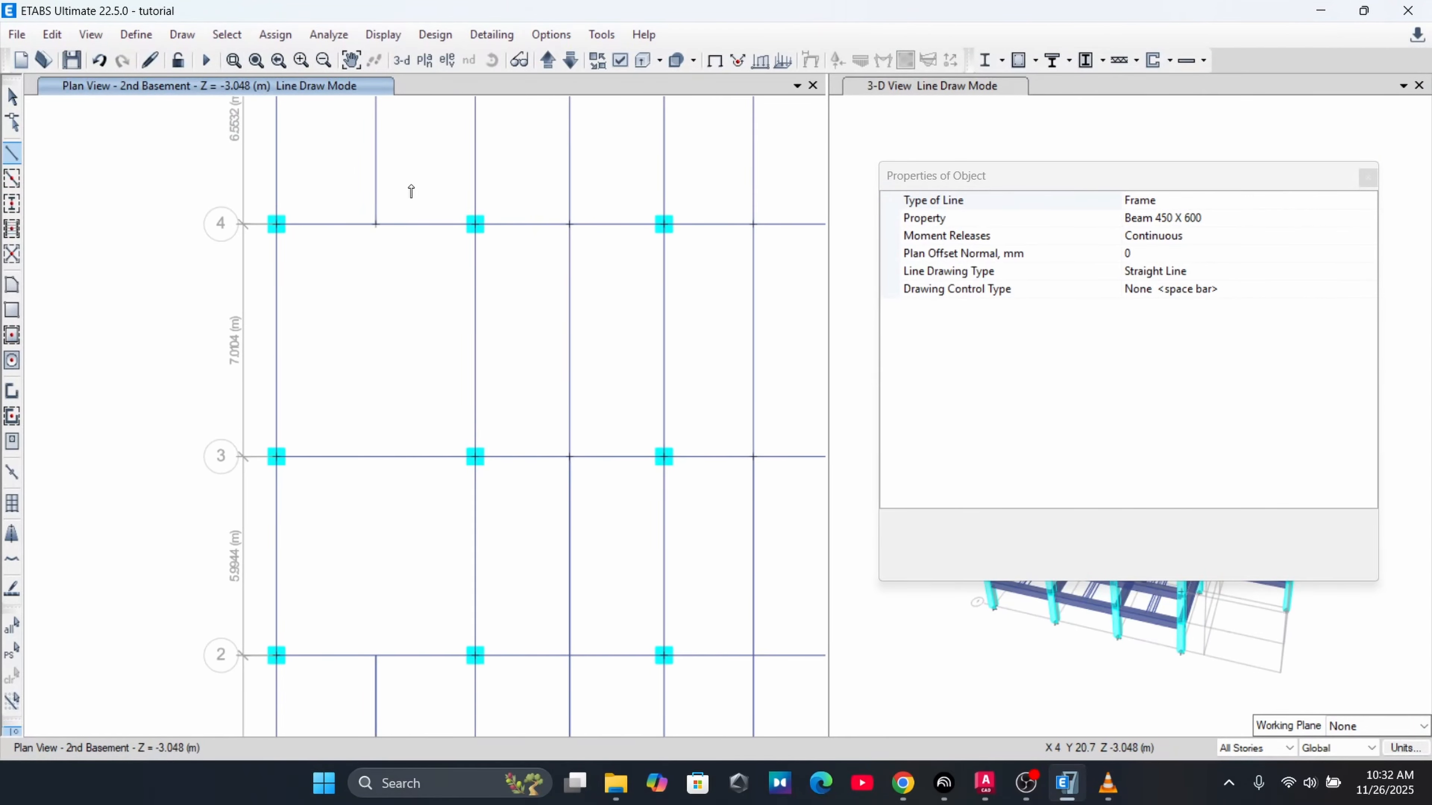
pyautogui.moveTo(412, 185); pyautogui.dragTo(392, 501, button='middle')
pyautogui.moveTo(394, 254); pyautogui.dragTo(367, 349, button='middle')
pyautogui.scroll(3, 294, 352)
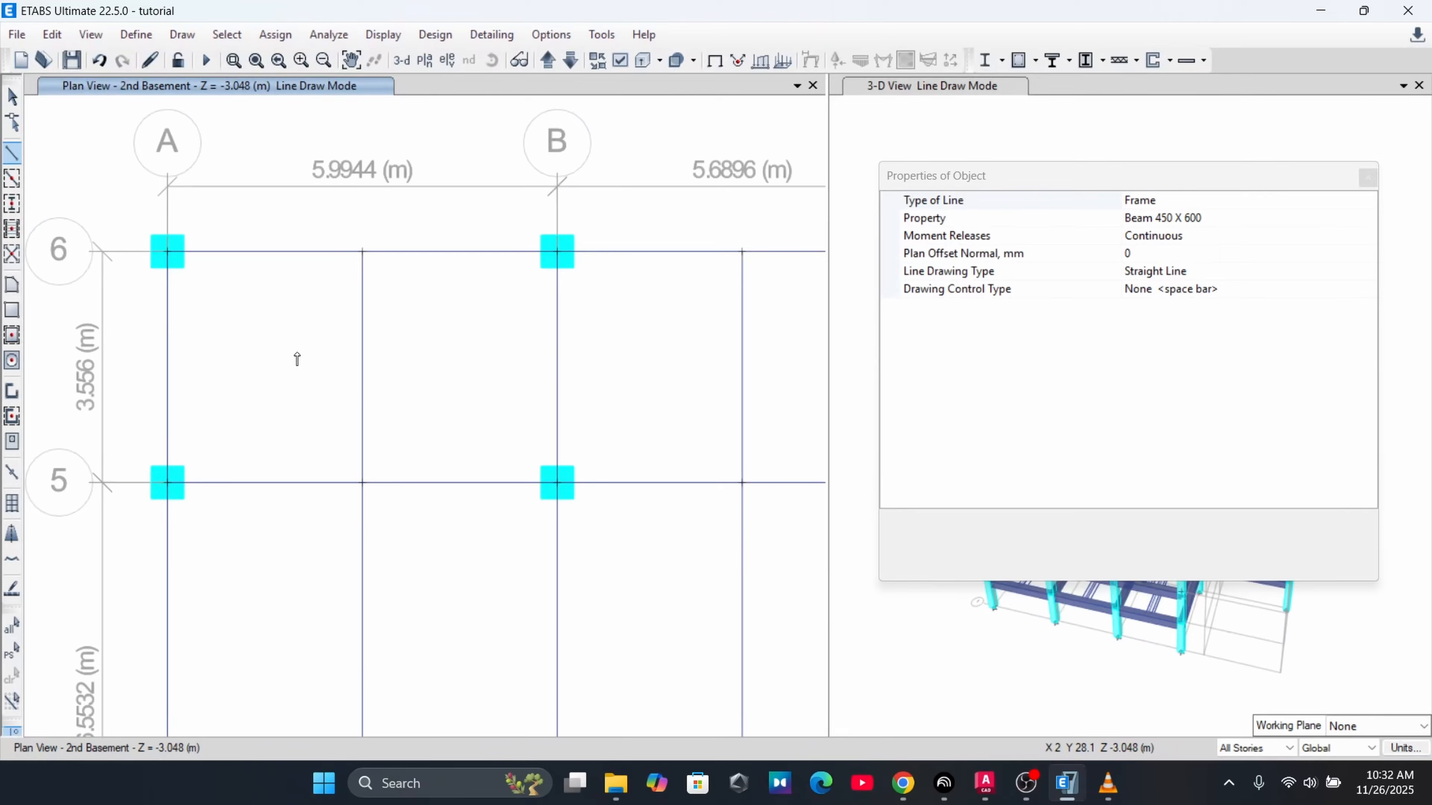
pyautogui.click(167, 365)
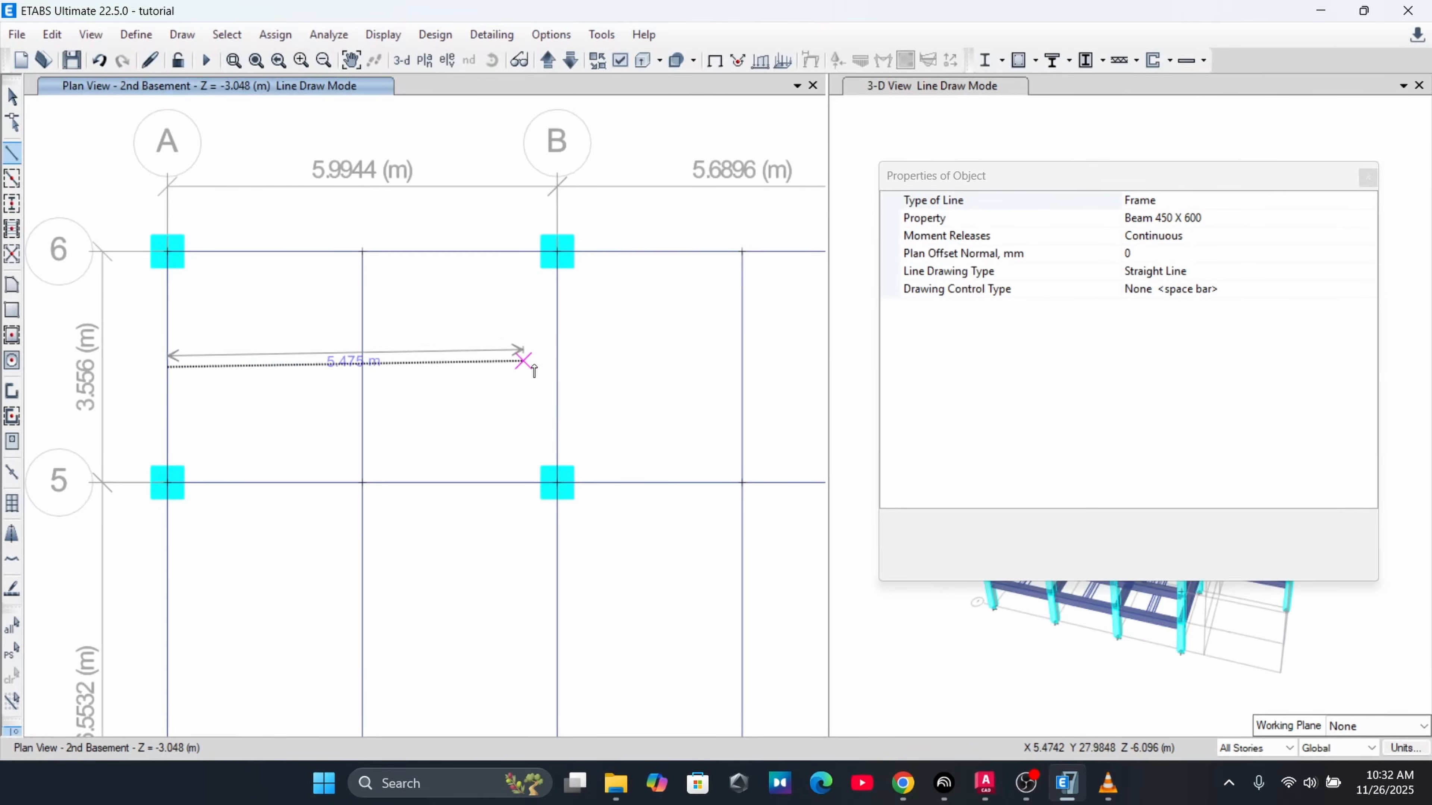
pyautogui.click(560, 369)
pyautogui.rightClick(560, 370)
# Continue the secondary beam midway between grids 5 and 6 from grid B to the beam midpoint on grid C
pyautogui.moveTo(637, 389); pyautogui.dragTo(479, 390, button='middle')
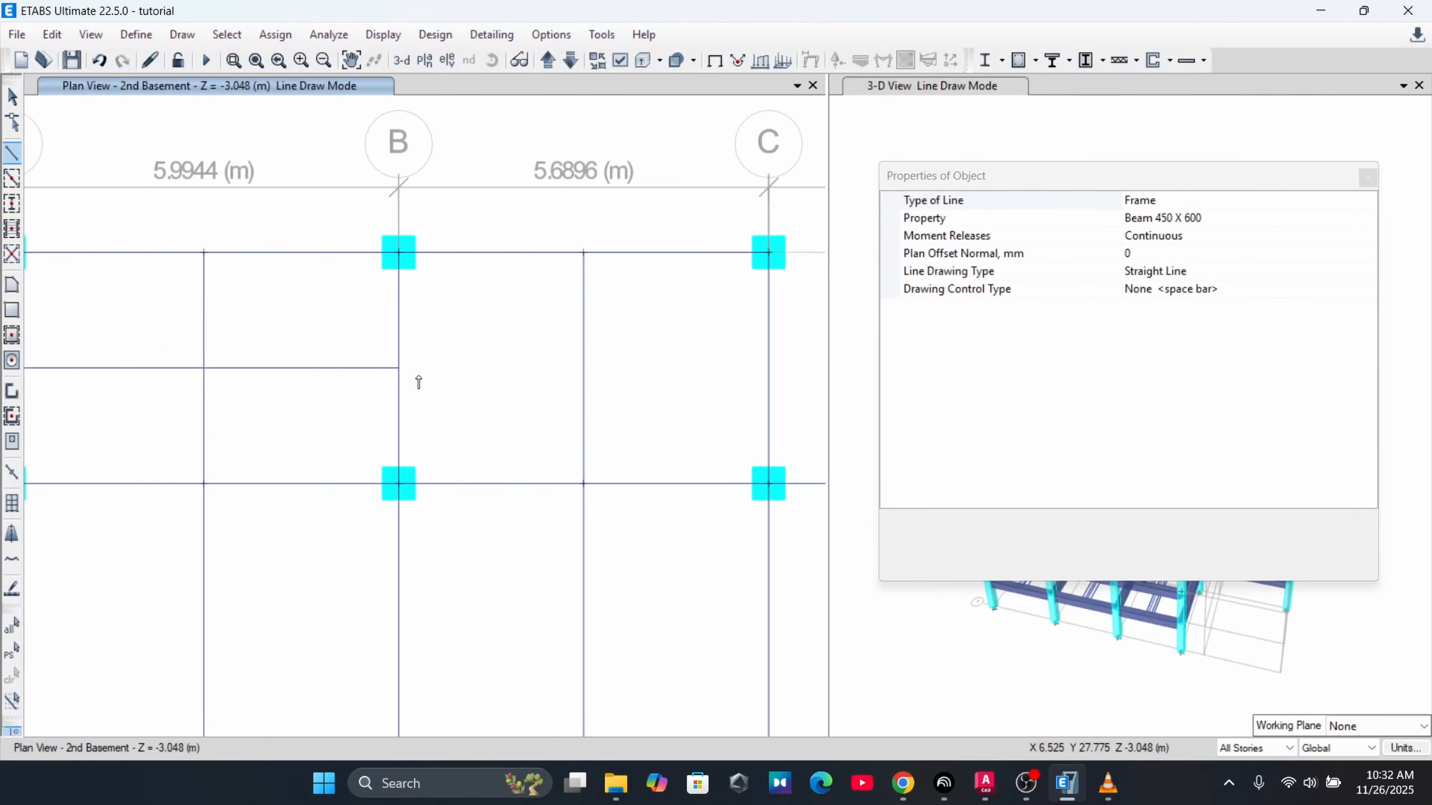
pyautogui.click(399, 368)
pyautogui.moveTo(639, 360); pyautogui.dragTo(454, 354, button='middle')
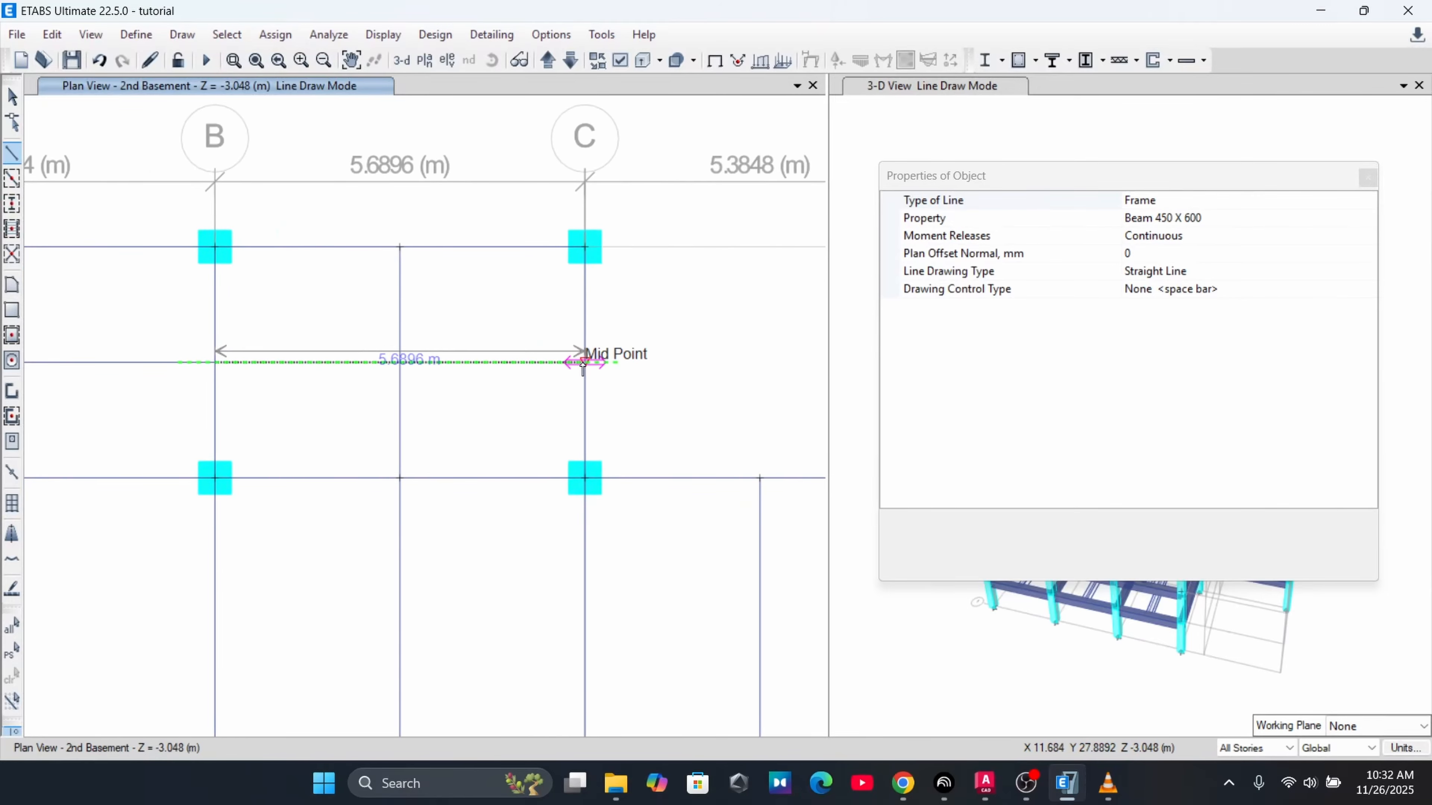
pyautogui.click(584, 364)
pyautogui.rightClick(583, 364)
# Draw the secondary beams midway between grids 4 and 5, bay by bay from grid A to grid D
pyautogui.moveTo(599, 456); pyautogui.dragTo(700, 229, button='middle')
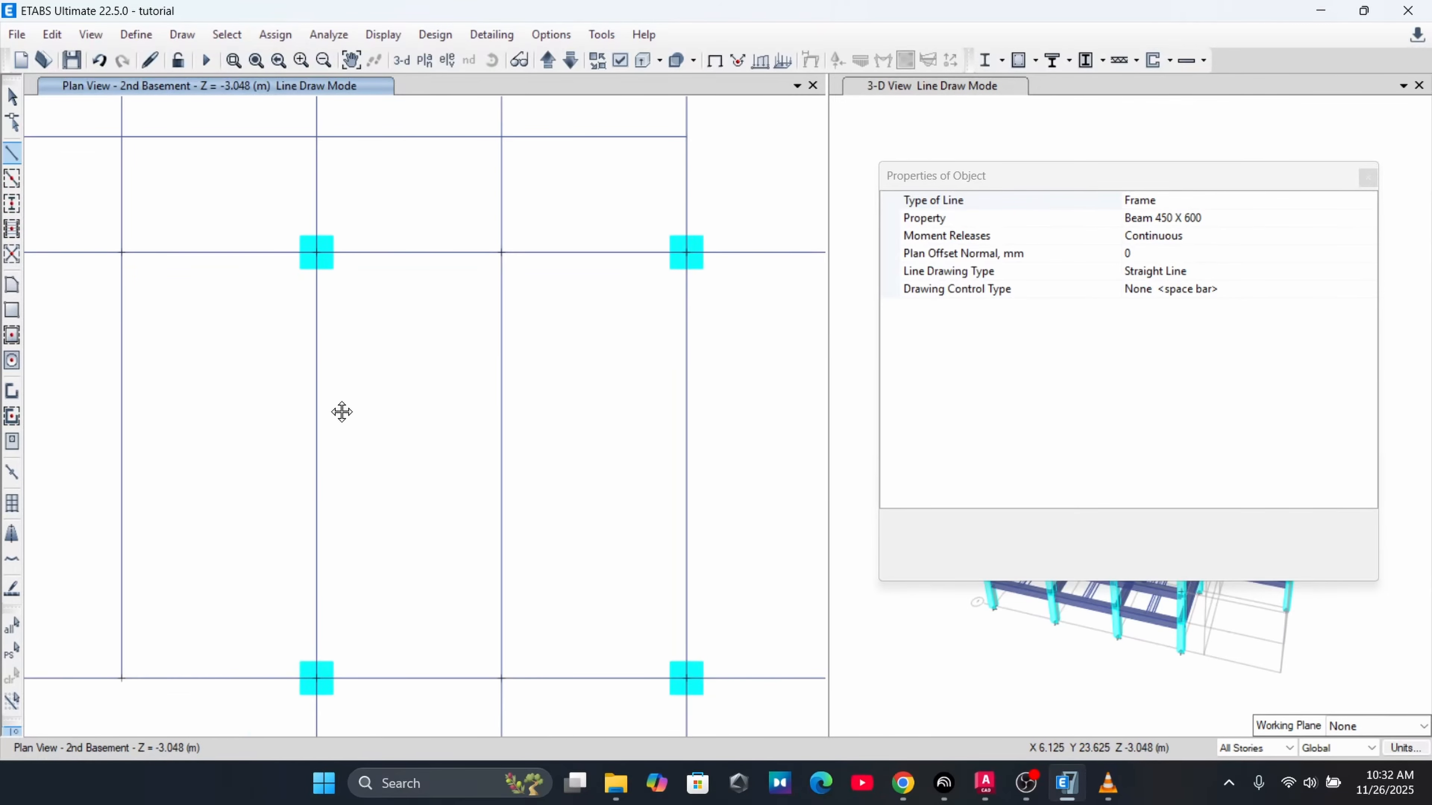
pyautogui.moveTo(343, 412); pyautogui.dragTo(362, 408, button='middle')
pyautogui.scroll(-3, 362, 408)
pyautogui.scroll(-3, 362, 414)
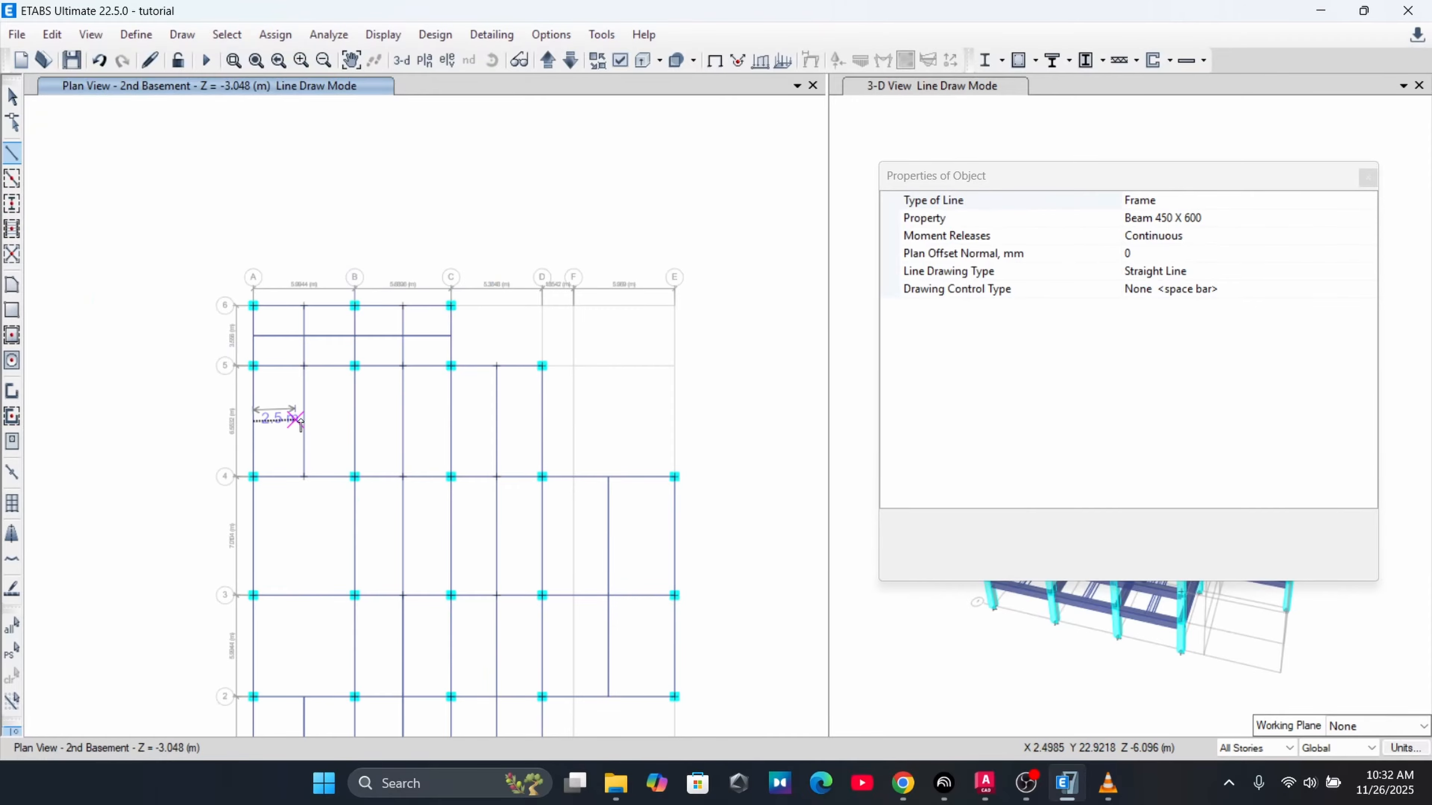
pyautogui.click(357, 421)
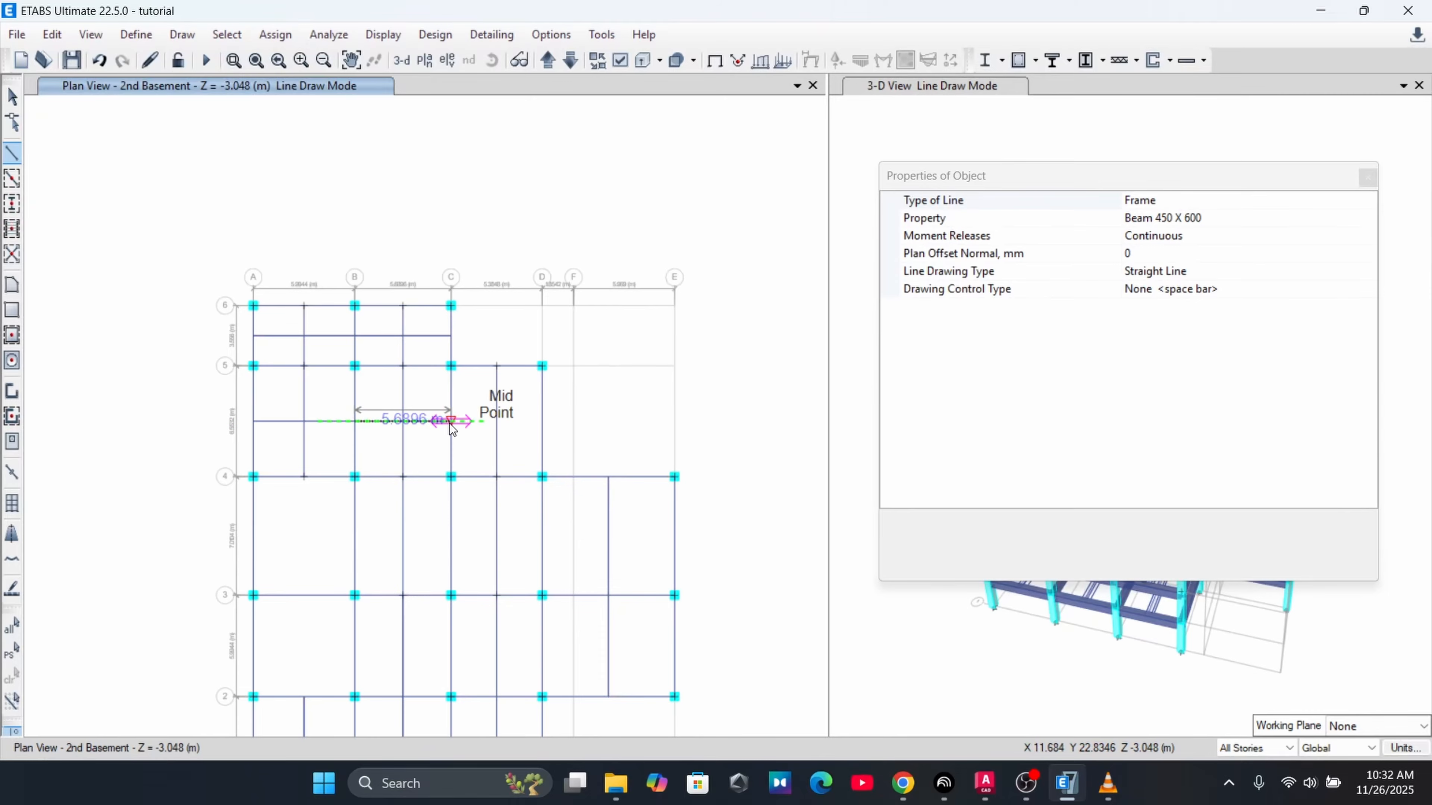
pyautogui.doubleClick(451, 421)
pyautogui.click(451, 421)
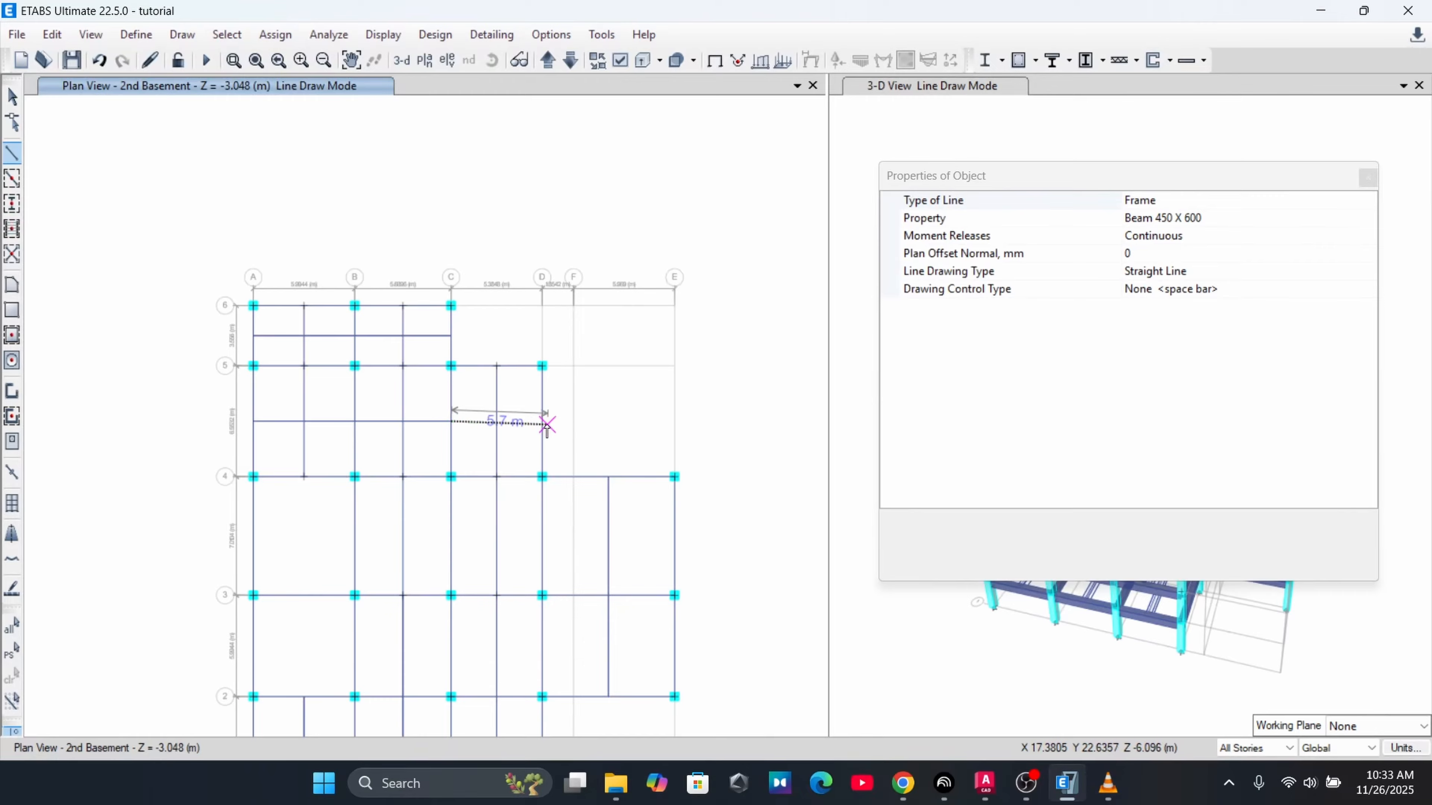
pyautogui.doubleClick(543, 422)
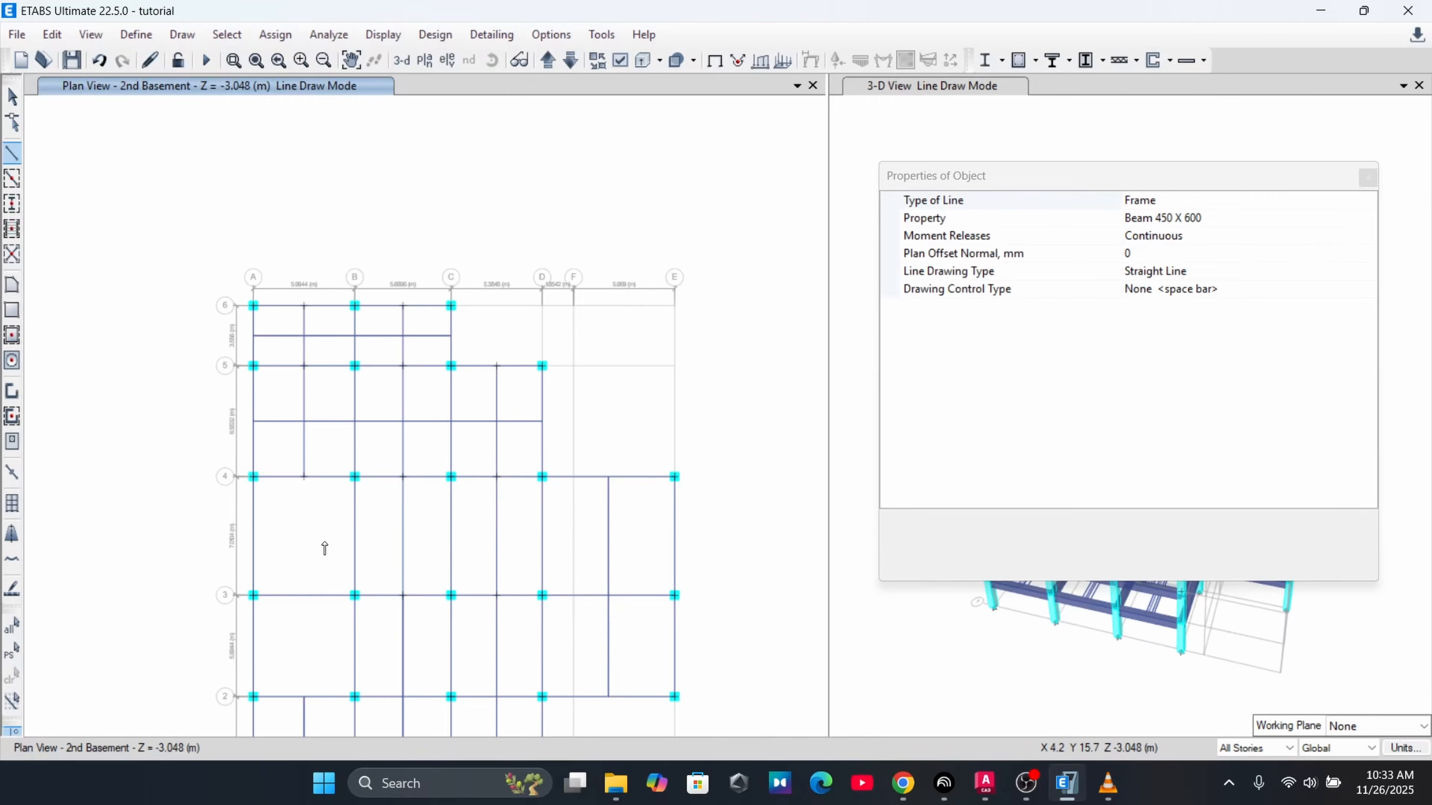
# Draw the secondary beams midway between grids 3 and 4, running from grid B through C and D to grid E
pyautogui.click(354, 535)
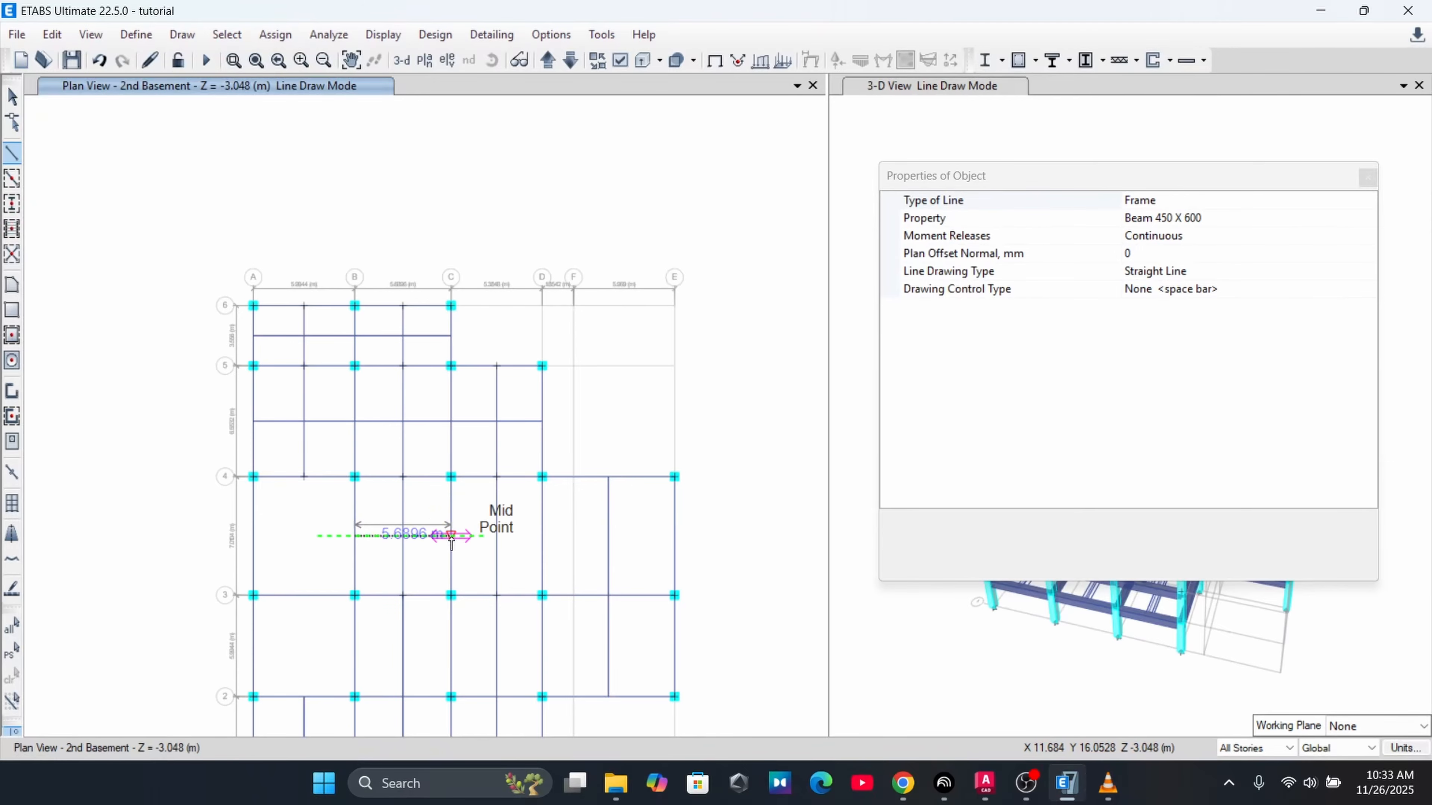
pyautogui.click(451, 535)
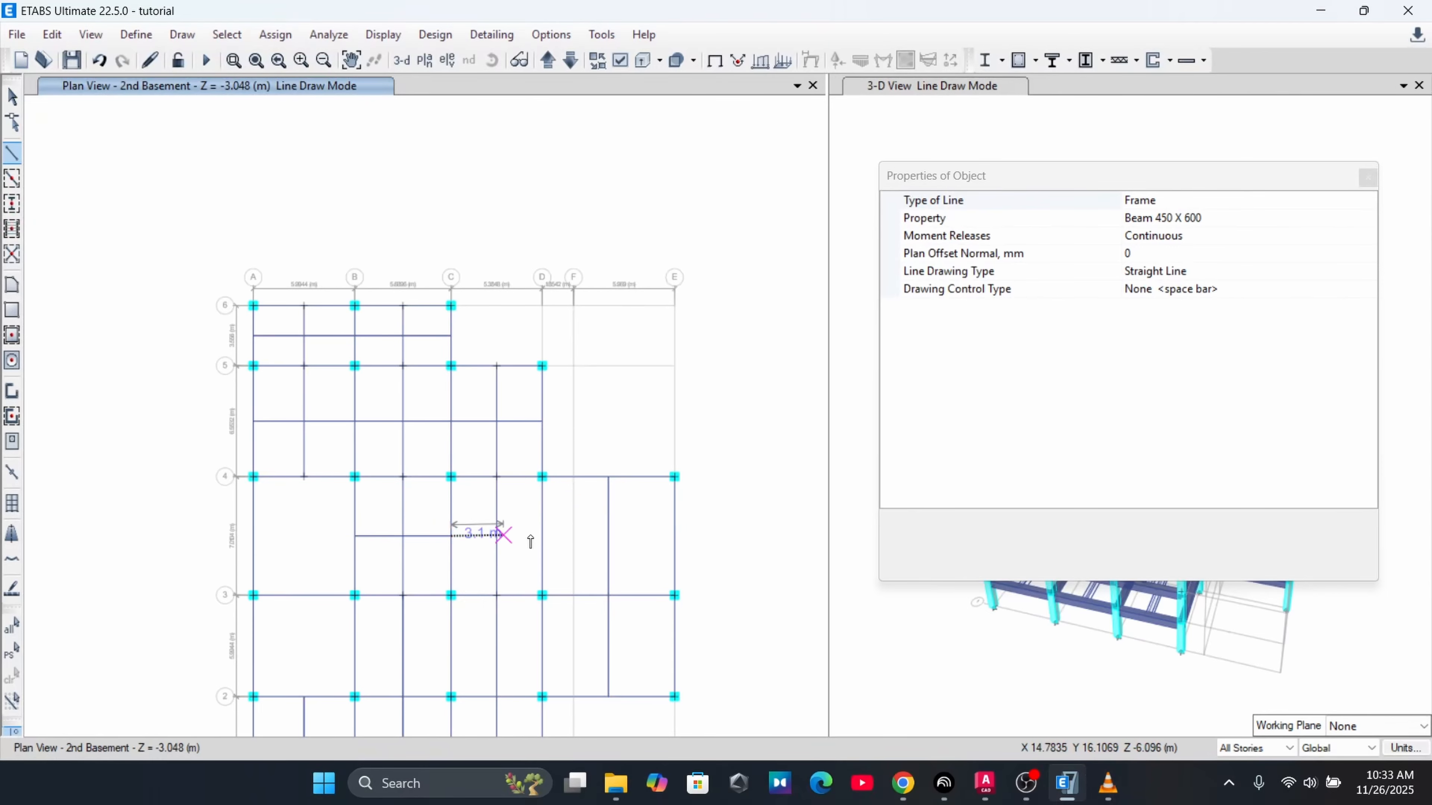
pyautogui.click(541, 537)
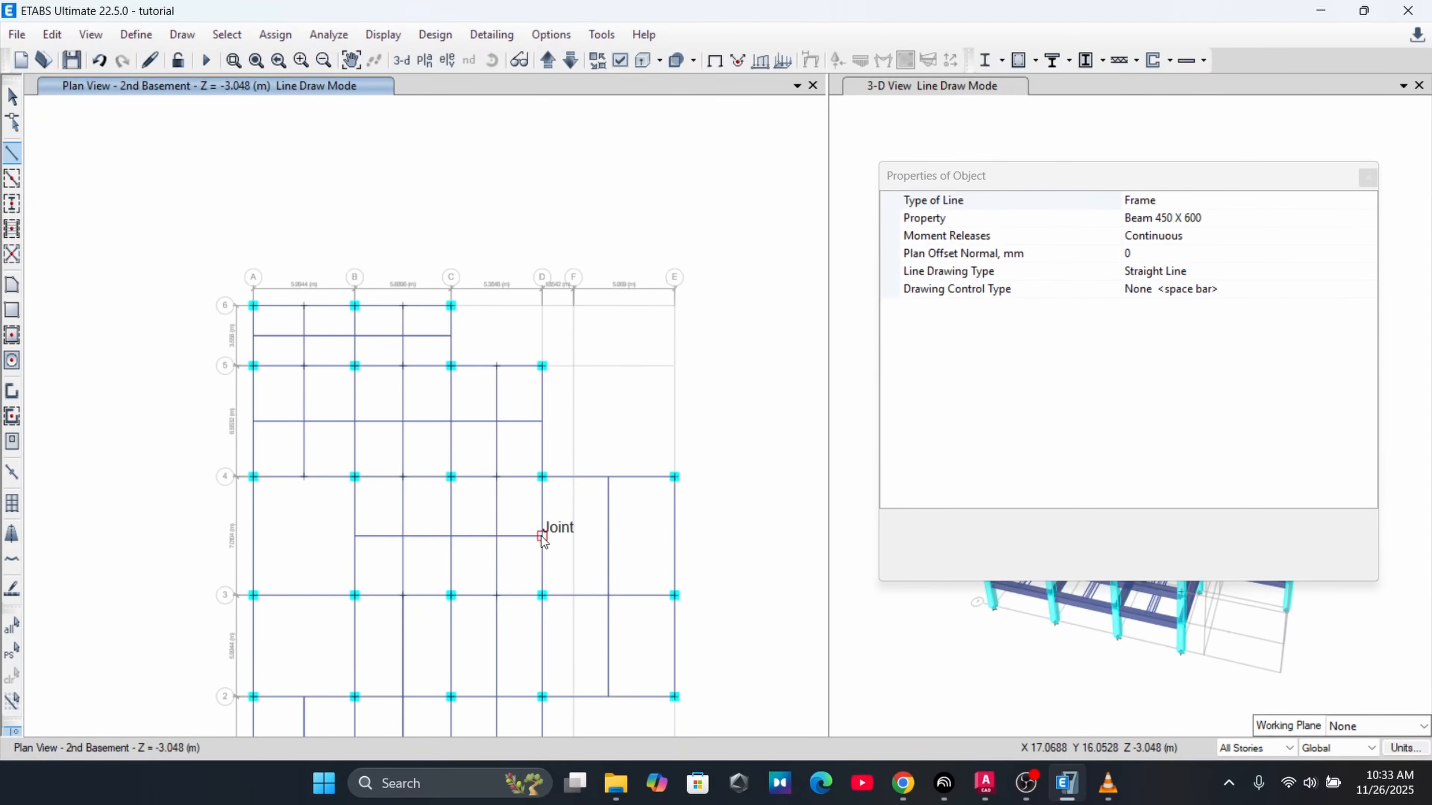
pyautogui.click(674, 536)
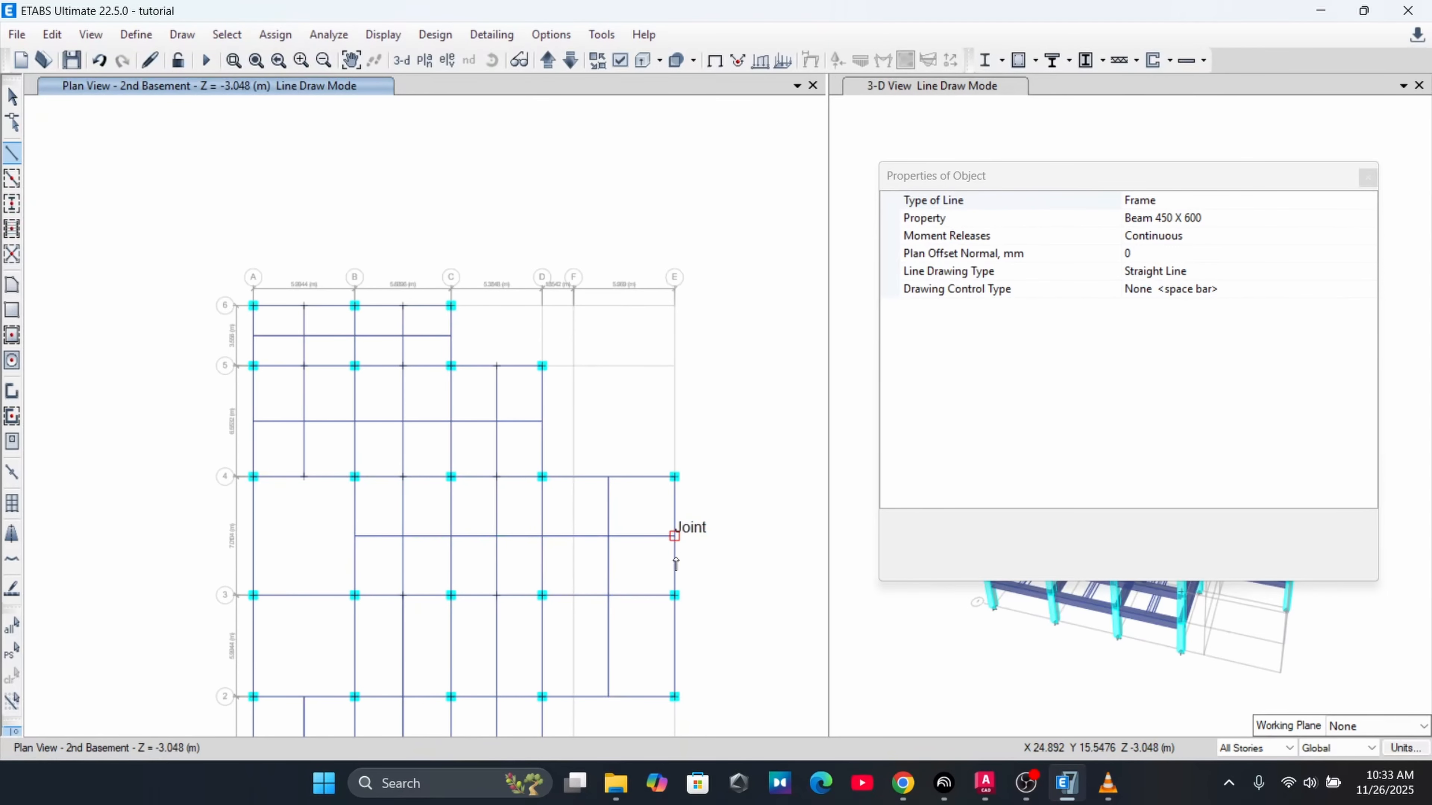
# Draw the secondary beams midway between grids 2 and 3, running from grid B through C and D to grid E
pyautogui.moveTo(518, 617); pyautogui.dragTo(575, 392, button='middle')
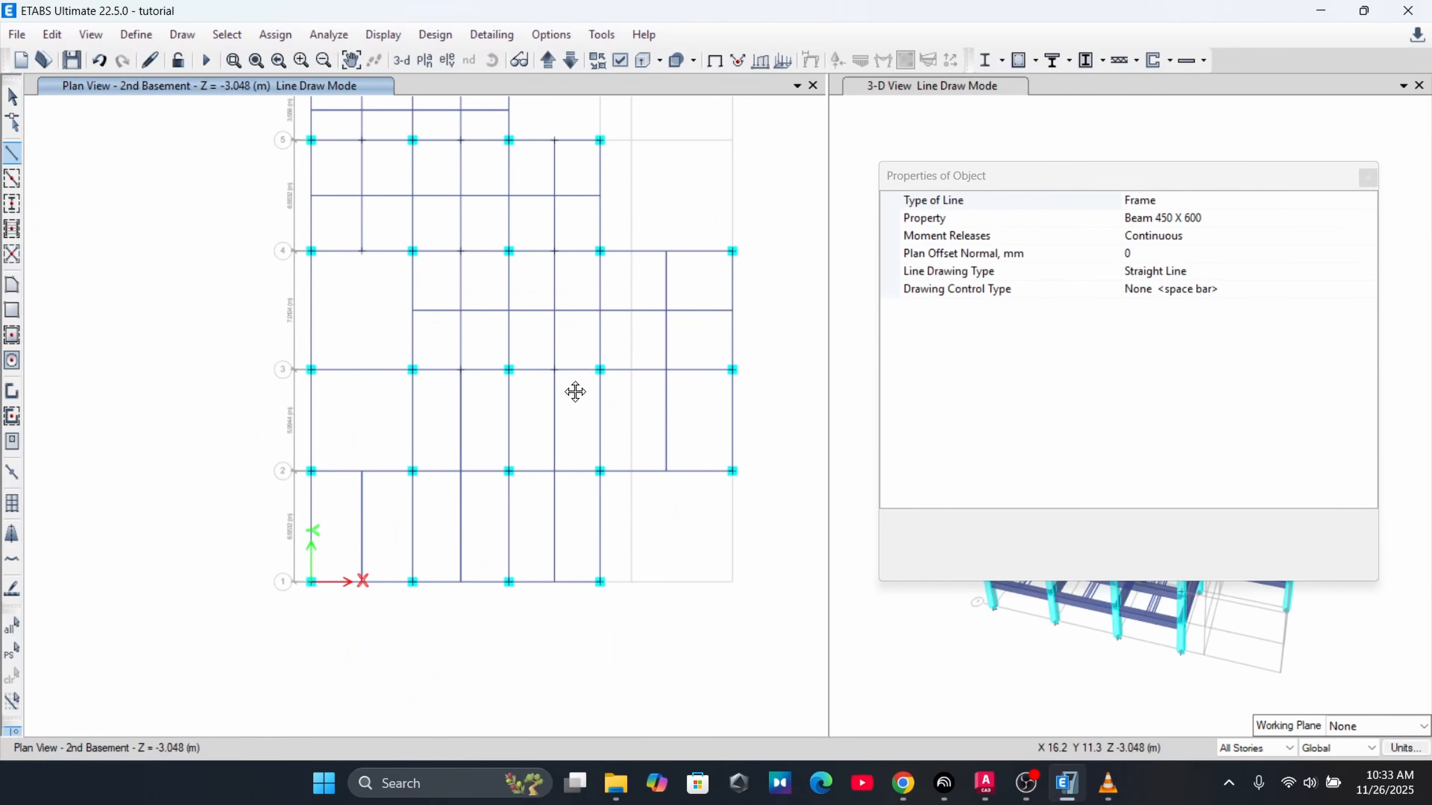
pyautogui.click(413, 421)
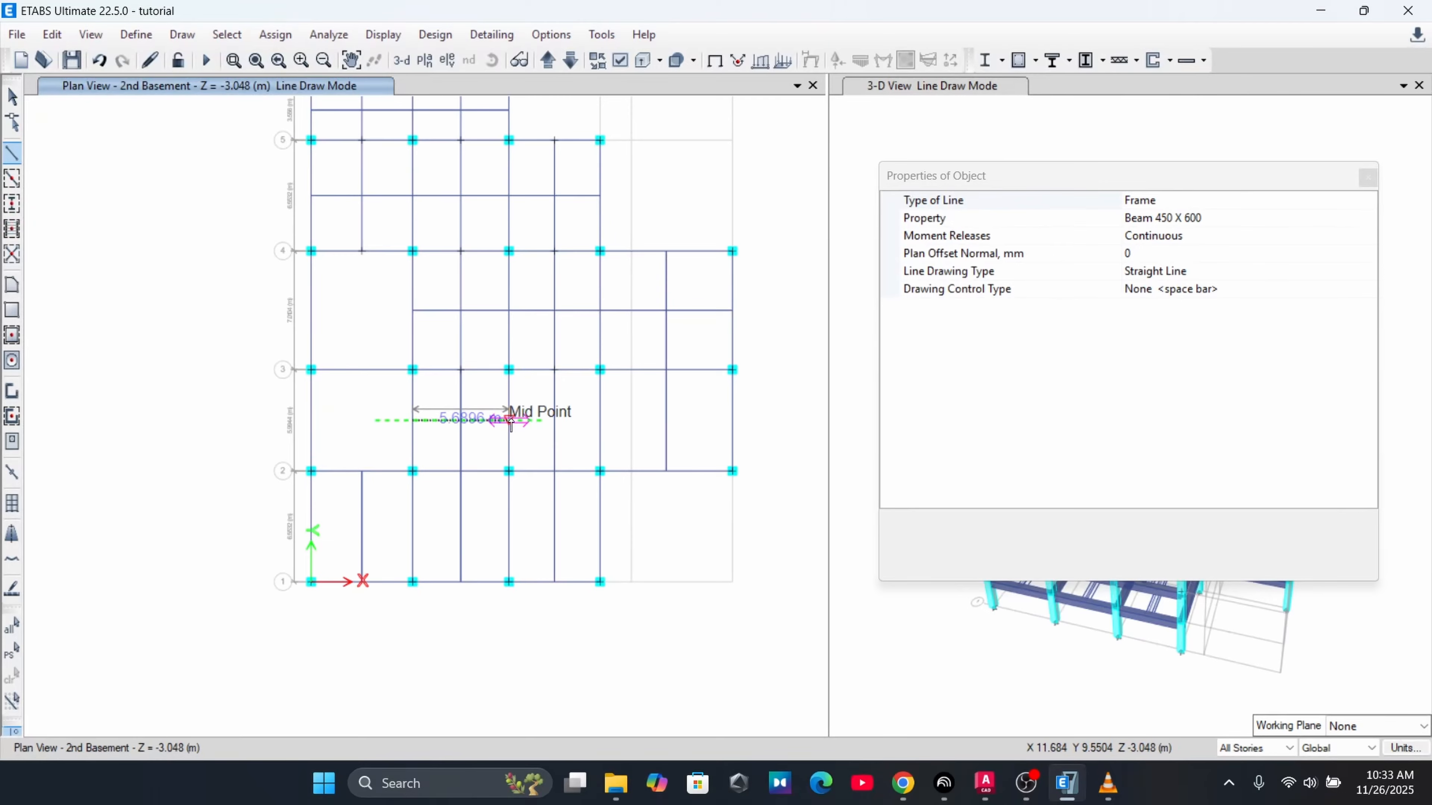
pyautogui.click(509, 420)
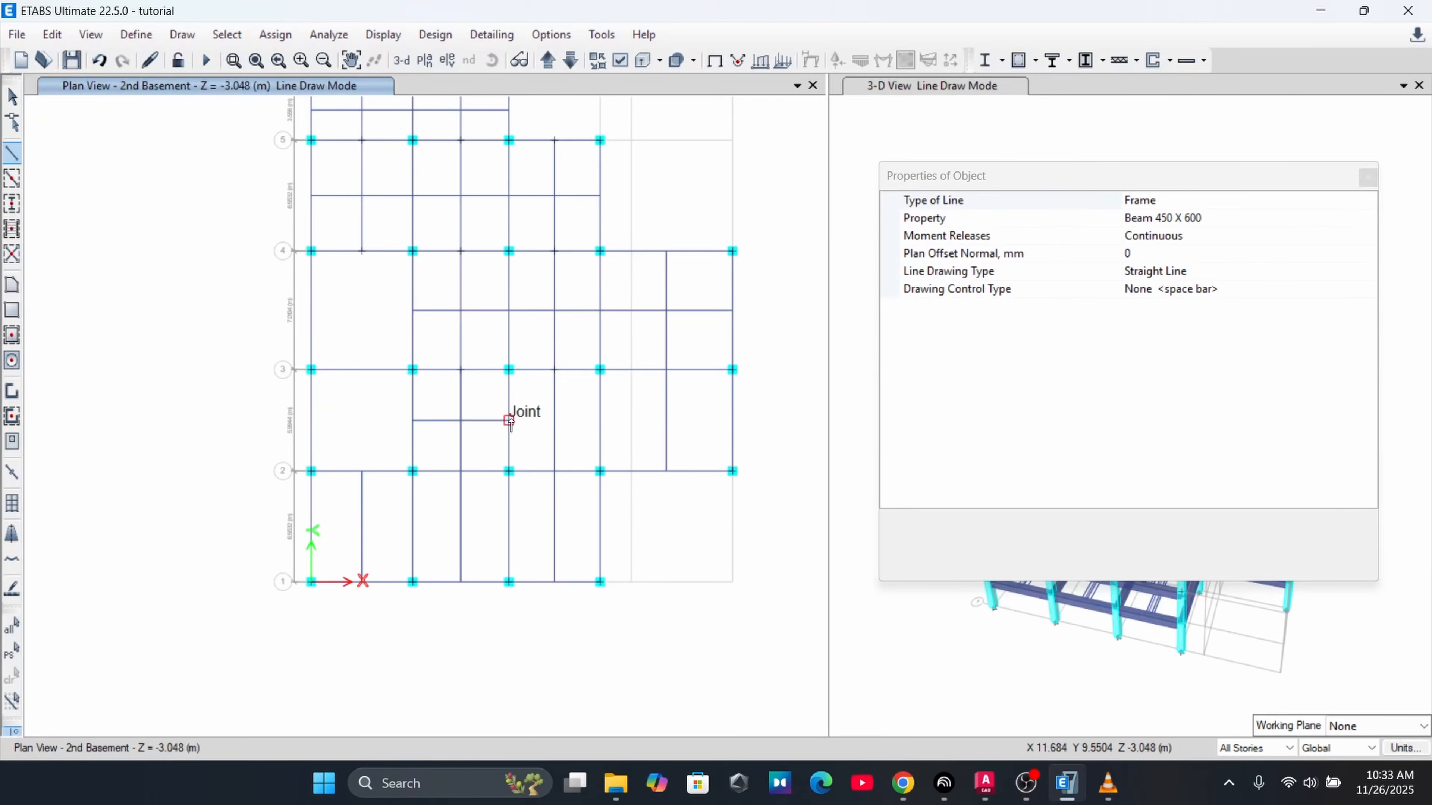
pyautogui.rightClick(600, 421)
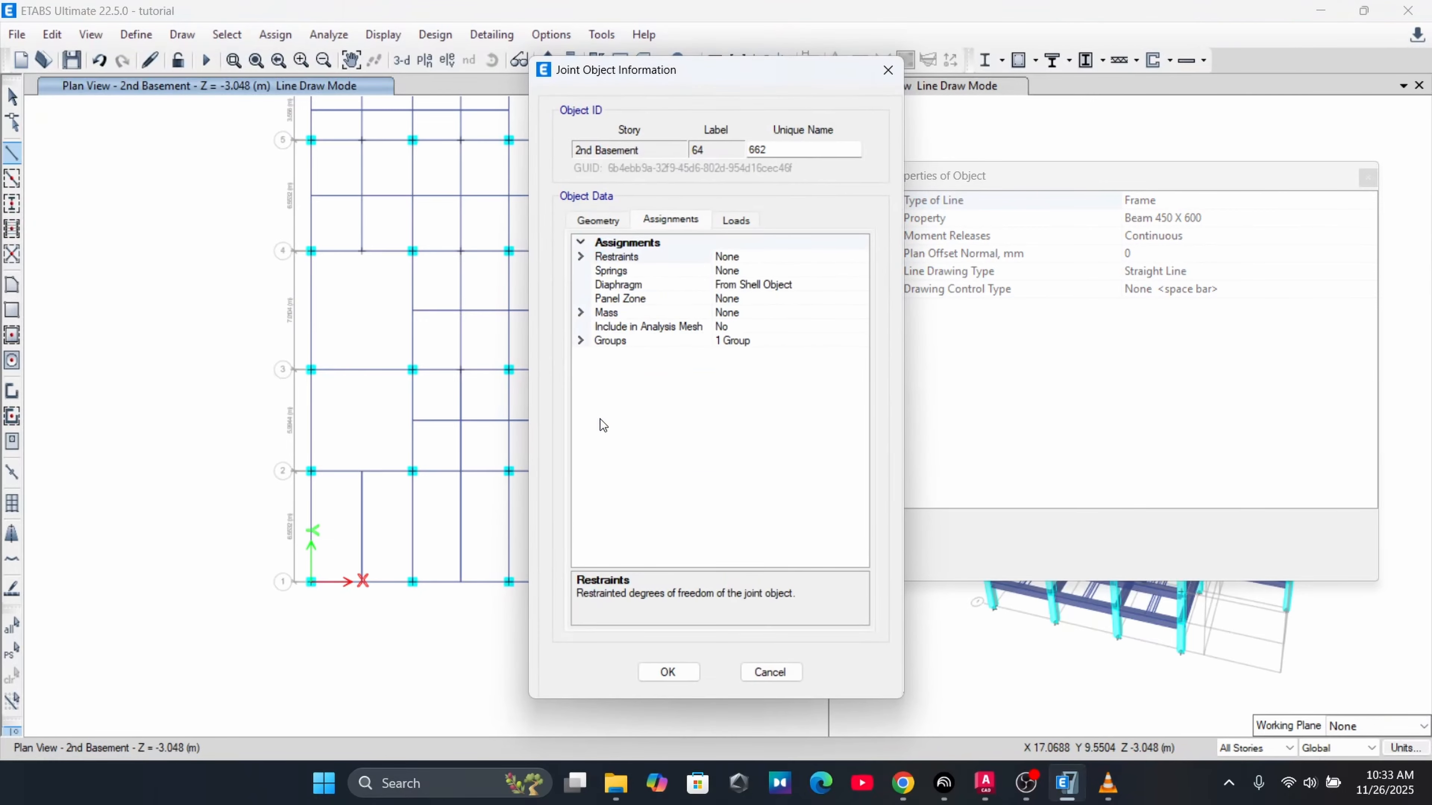
pyautogui.click(886, 71)
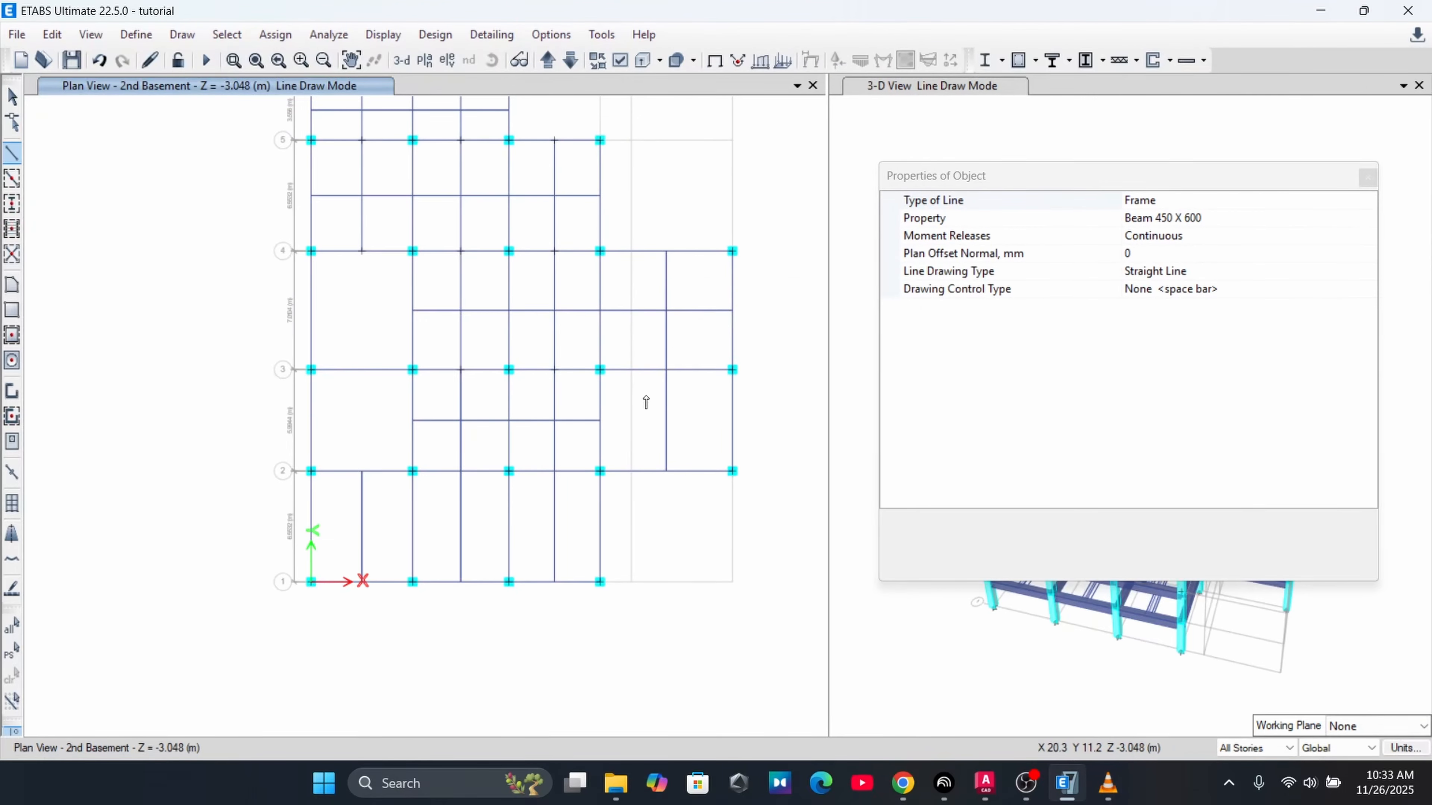
pyautogui.click(601, 421)
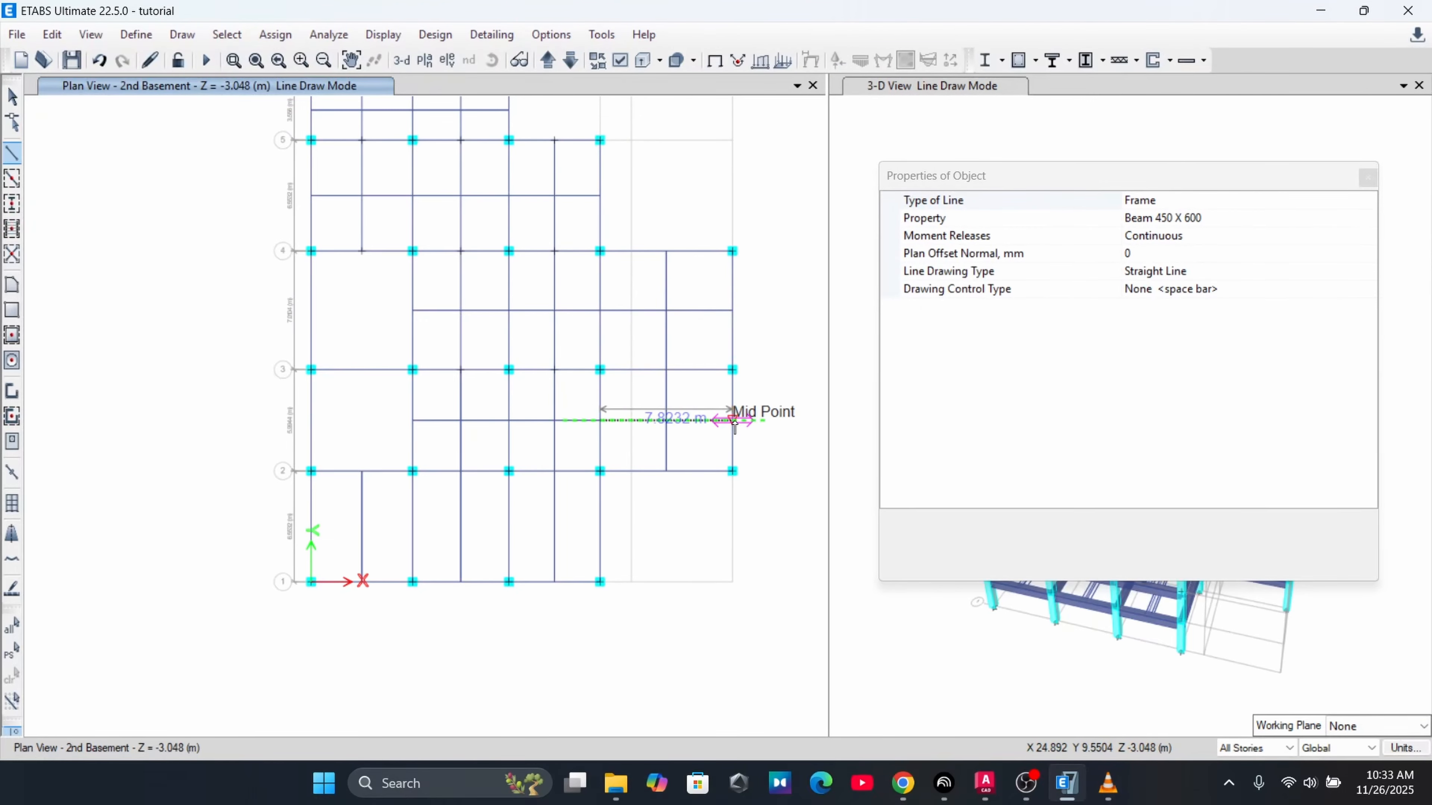
pyautogui.click(731, 421)
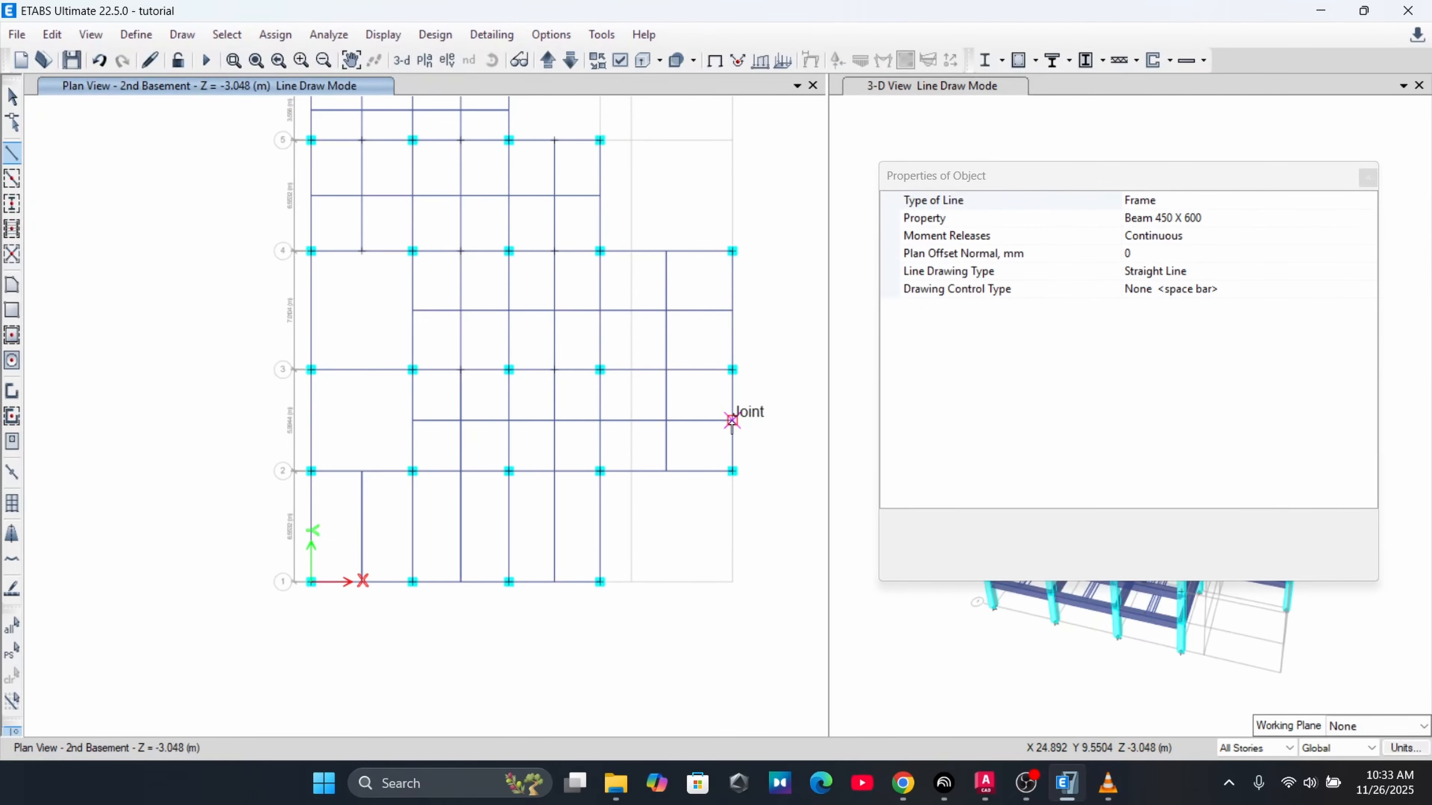
# Draw the secondary beams midway between grids 1 and 2, from grid A through B to grid C
pyautogui.click(311, 528)
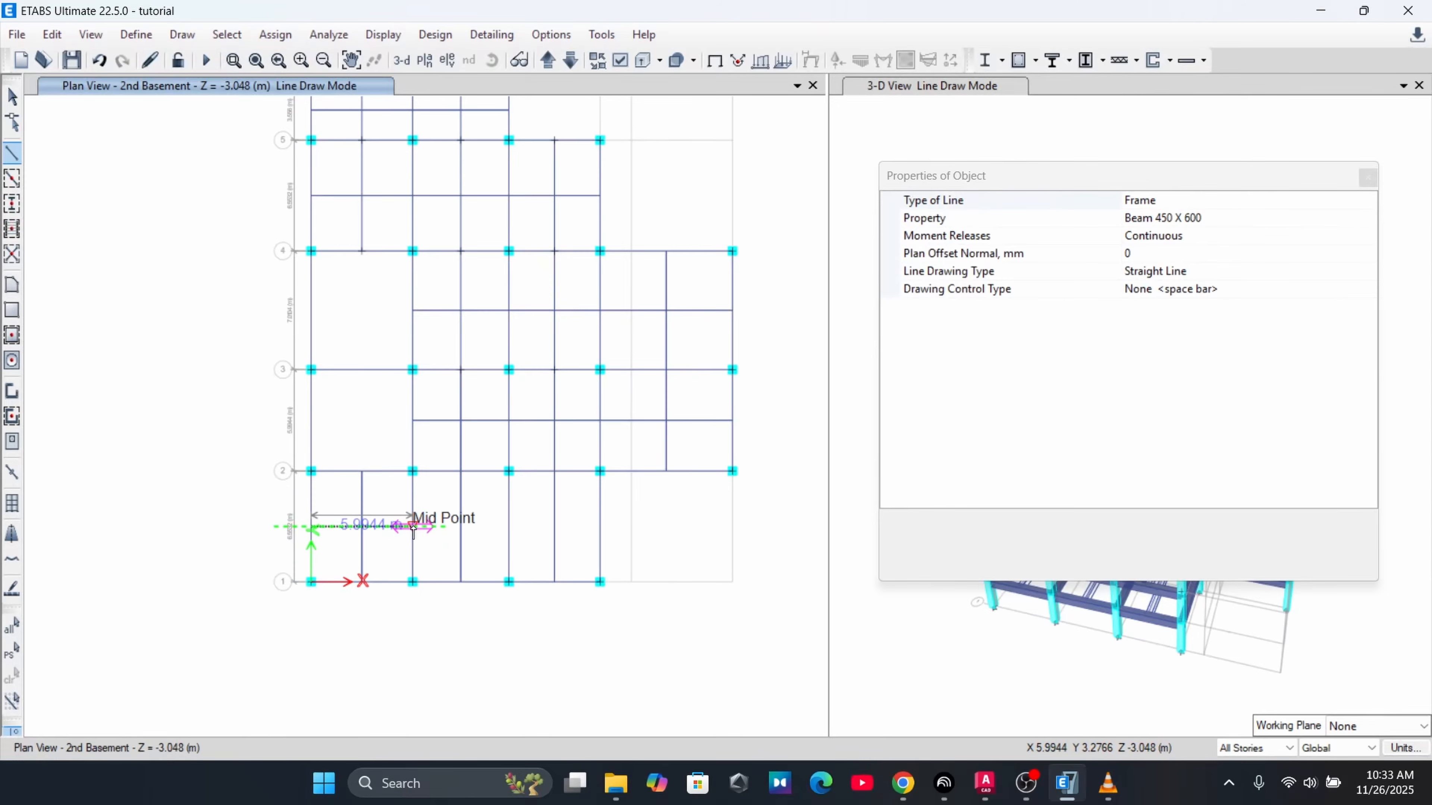
pyautogui.click(412, 528)
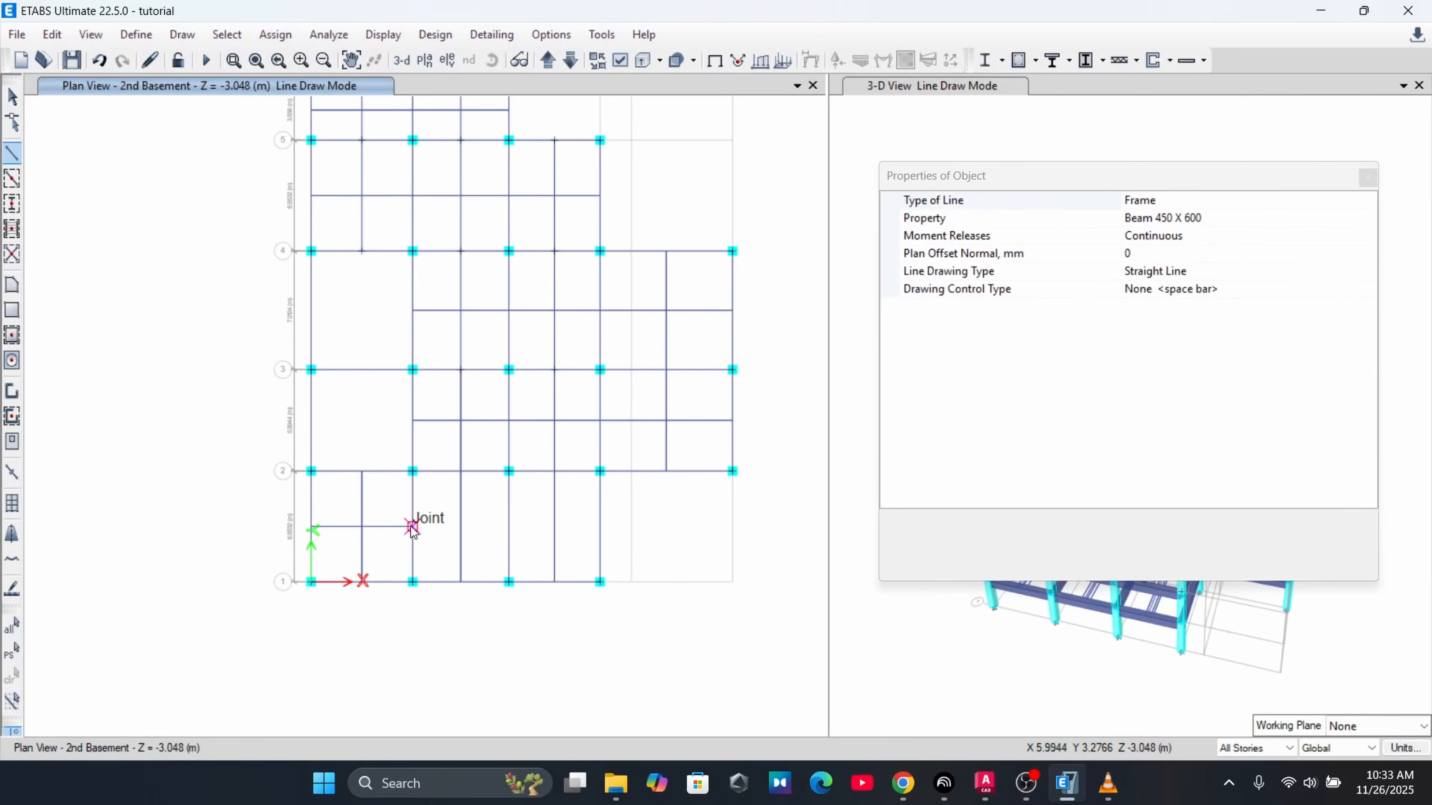
pyautogui.click(509, 528)
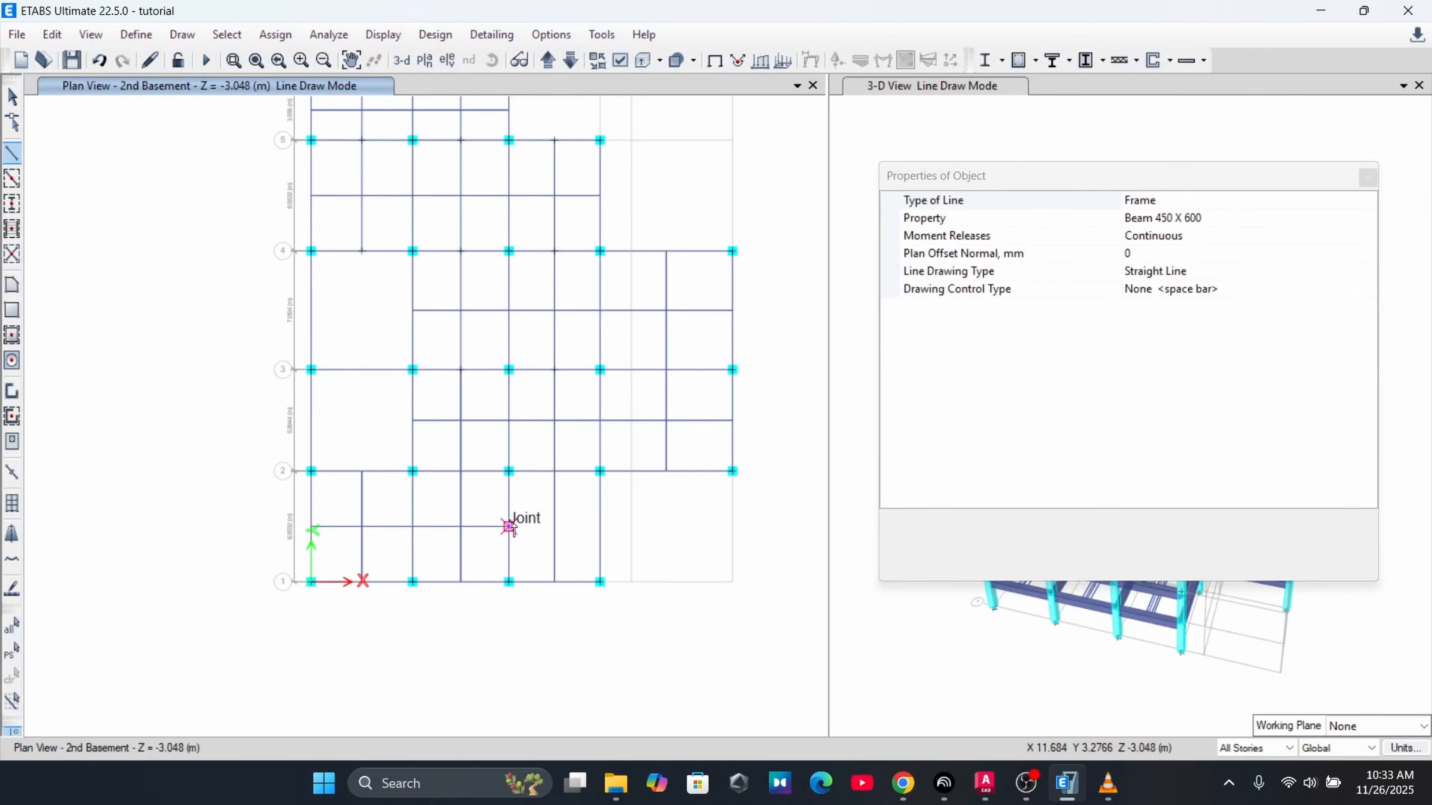
# Finish the Beam 450 X 600 secondary beam across the C–D bay, midway between grids 1 and 2, on the 2nd Basement plan
pyautogui.click(600, 528)
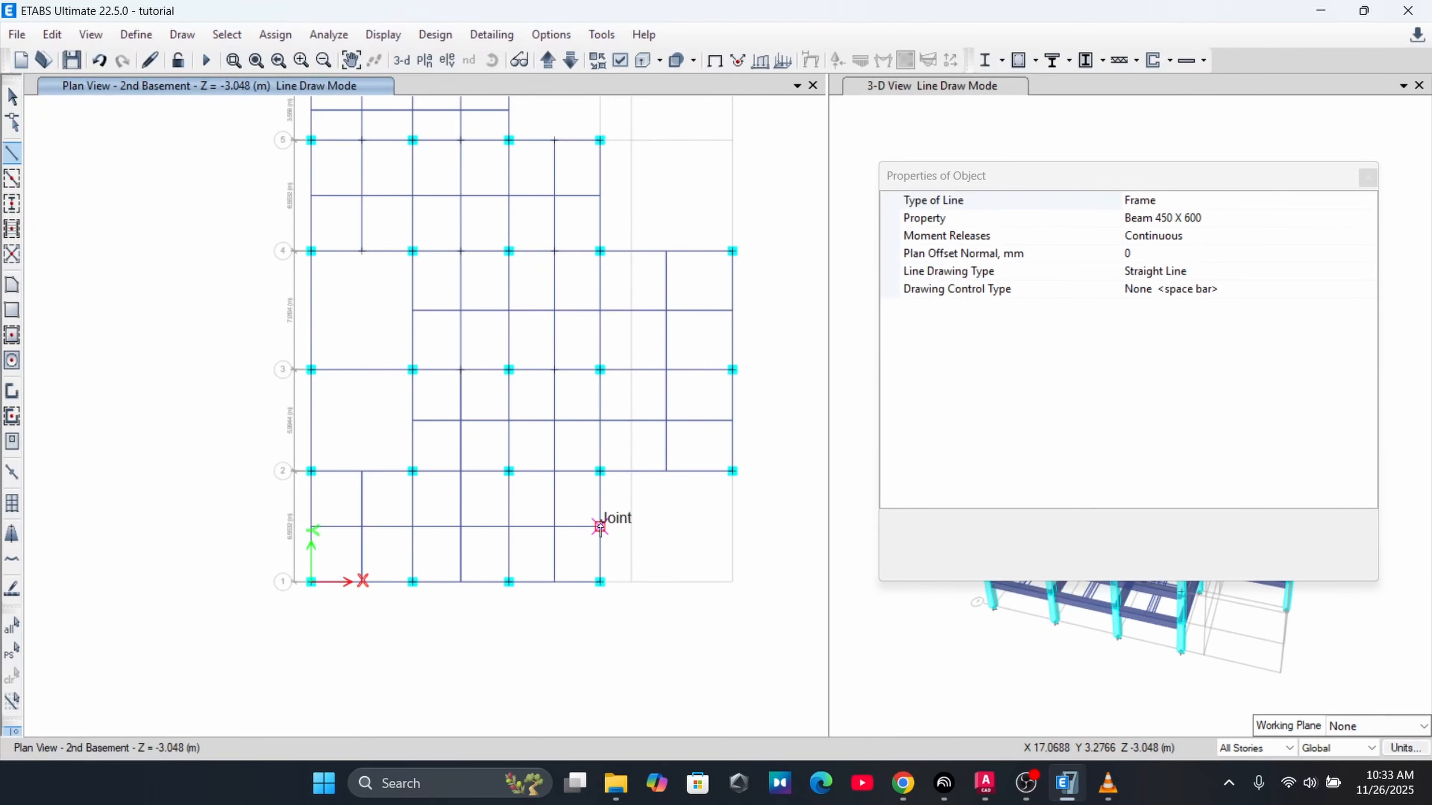
pyautogui.press('Escape')
pyautogui.moveTo(588, 320); pyautogui.dragTo(539, 386, button='middle')
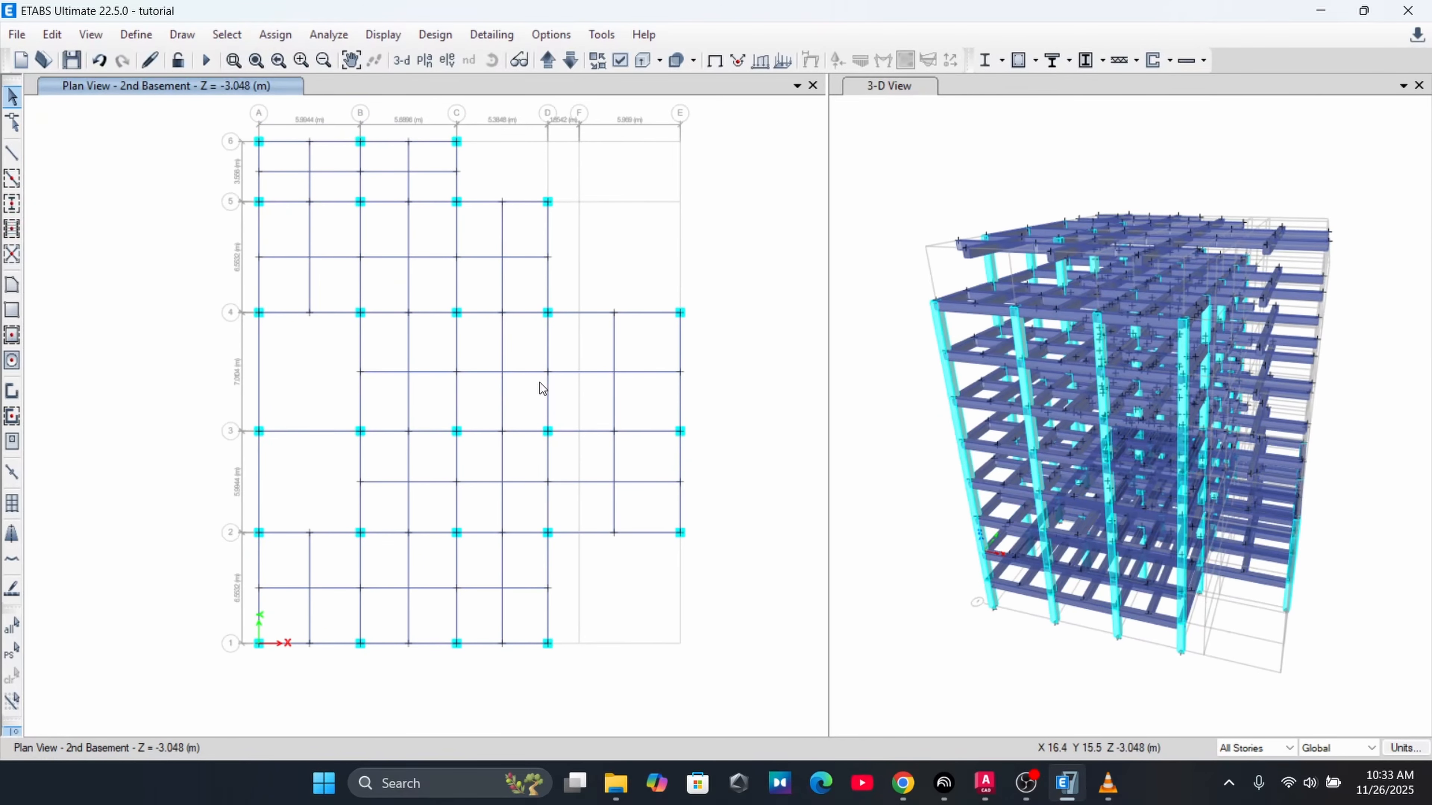
# On the Story 2 plan, limit edits to One Story and delete the unsupported secondary beams extending beyond grid D between grids 2 and 4
pyautogui.click(547, 60)
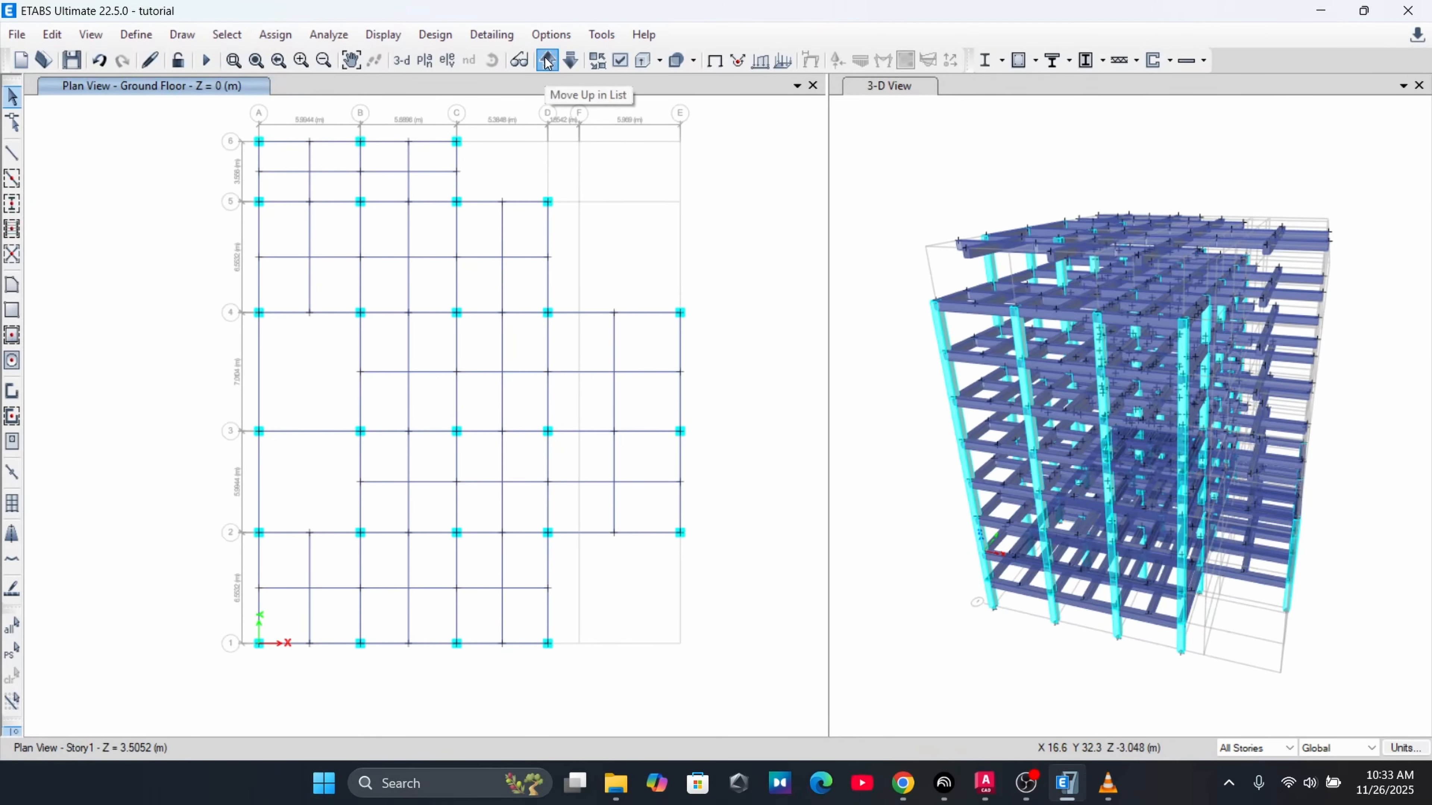
pyautogui.click(547, 61)
pyautogui.click(548, 61)
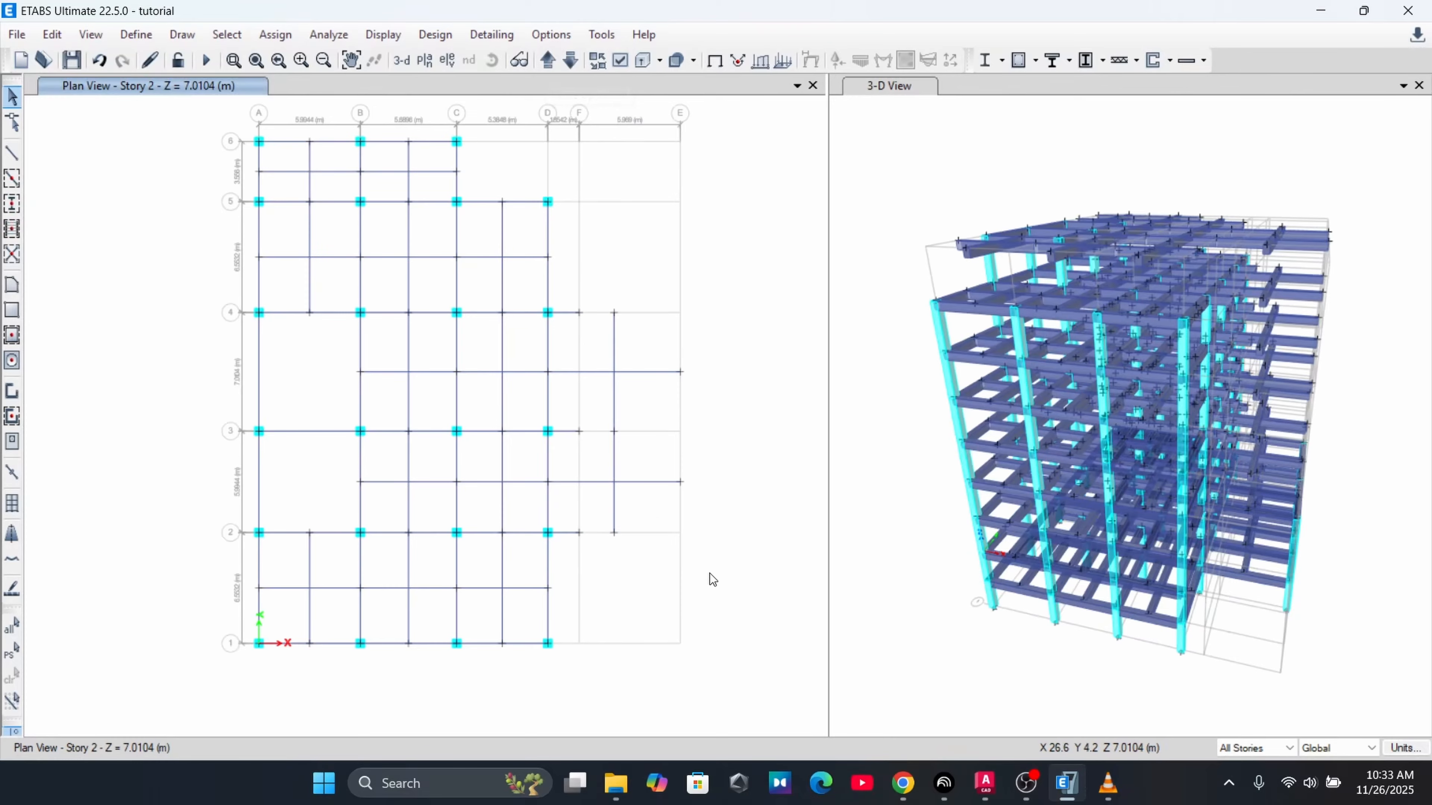
pyautogui.moveTo(600, 344); pyautogui.dragTo(720, 444)
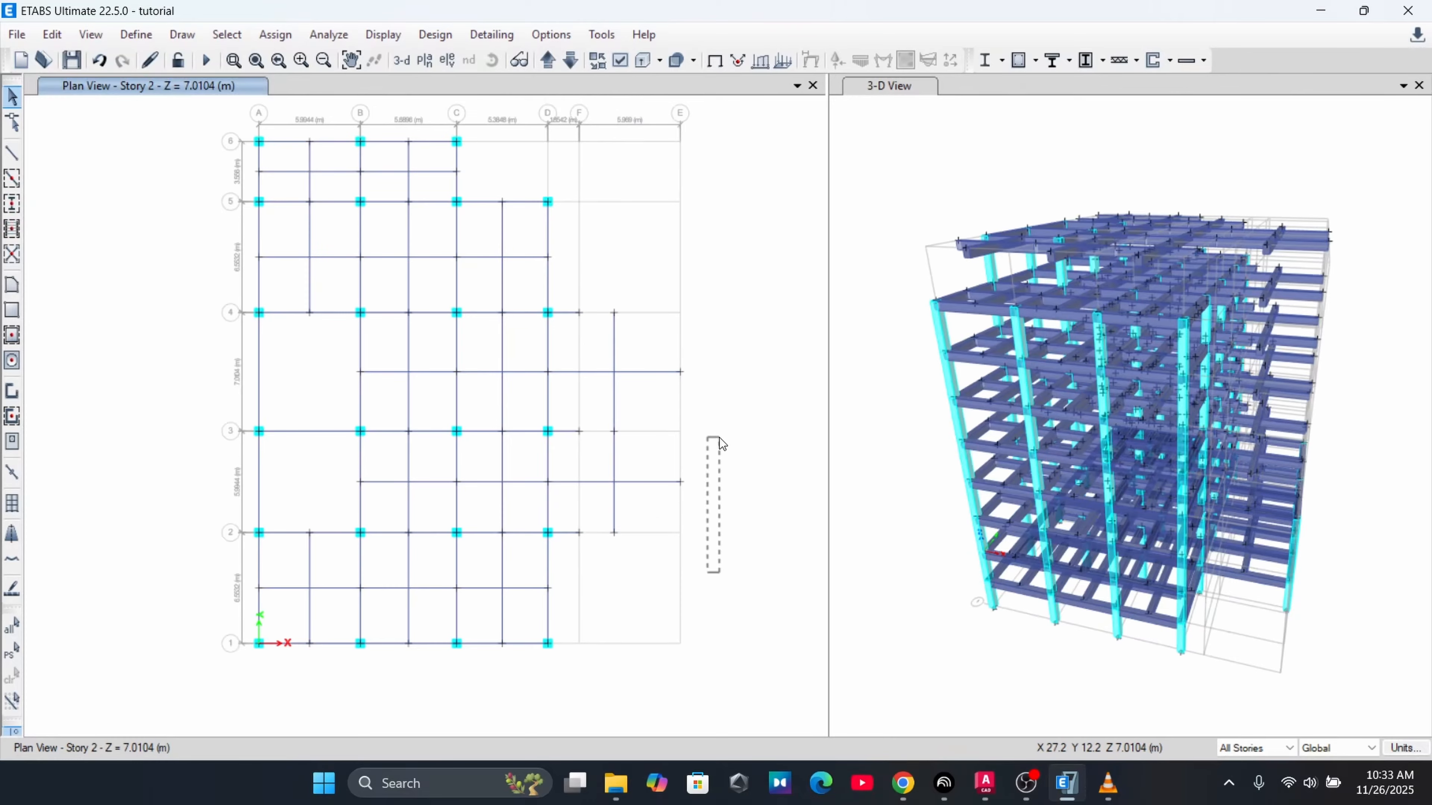
pyautogui.click(1276, 753)
pyautogui.click(1246, 765)
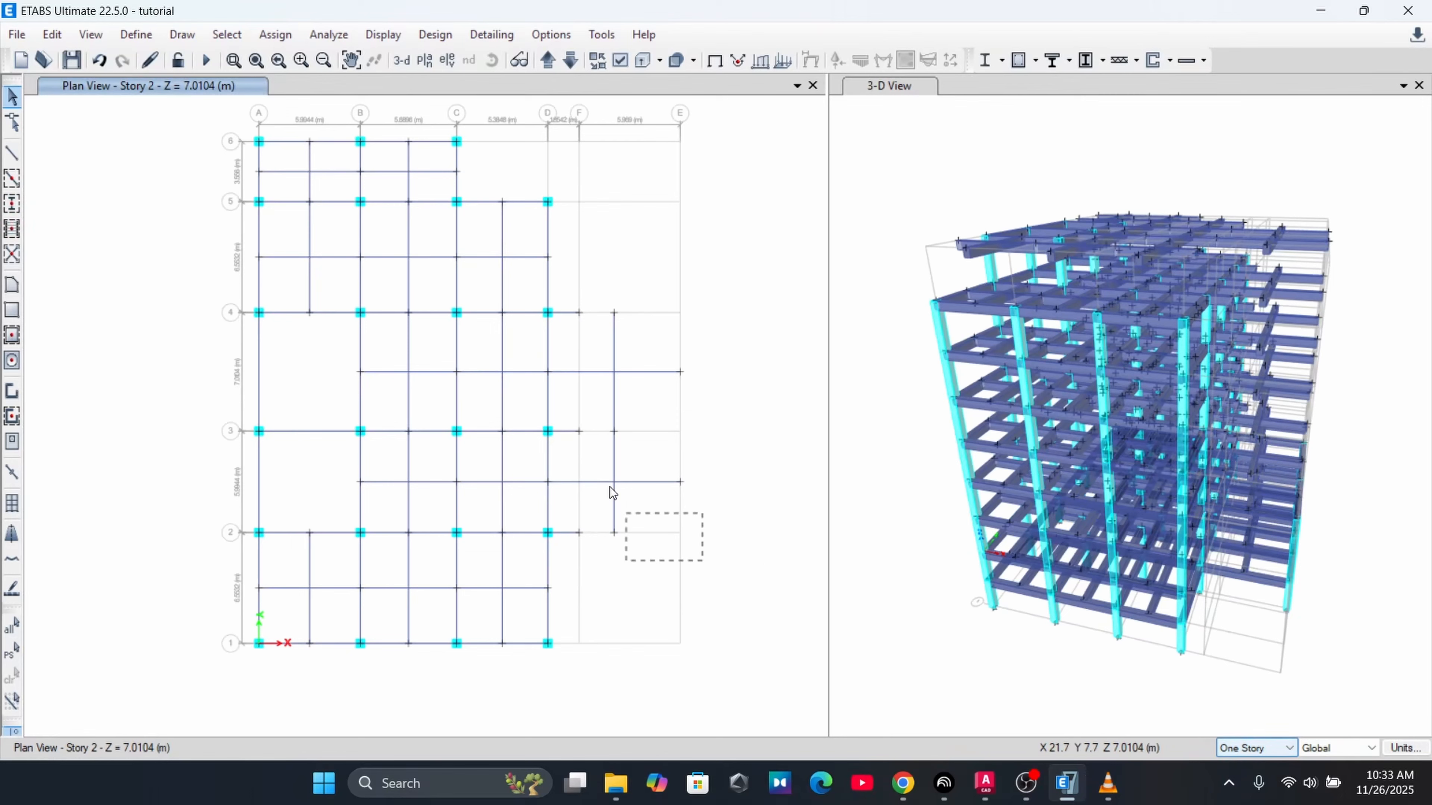
pyautogui.moveTo(605, 346); pyautogui.dragTo(605, 291)
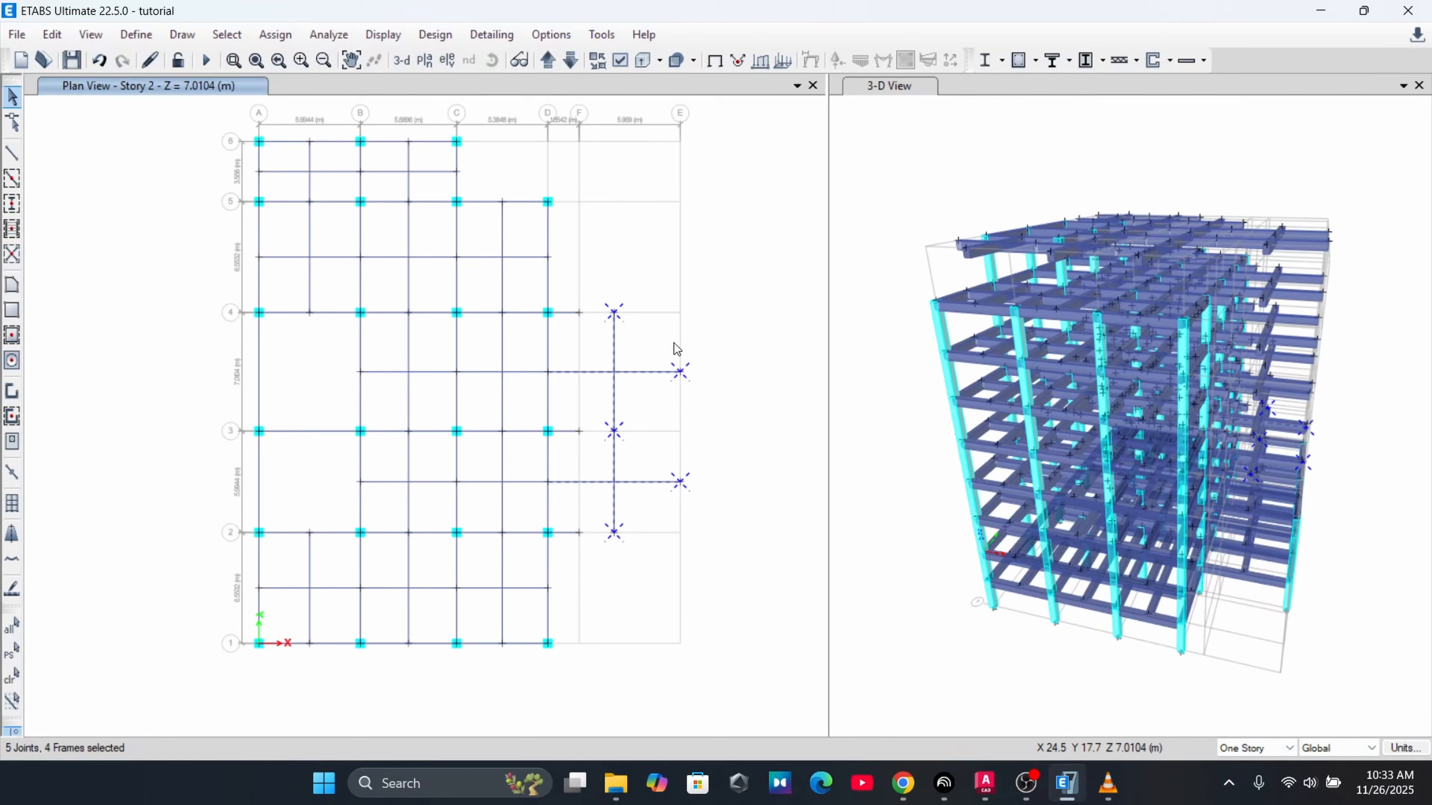
pyautogui.press('Delete')
# Delete the unsupported secondary beams beyond grid D between grids 2 and 4 on the Story 3 and Story 4 plans
pyautogui.click(547, 59)
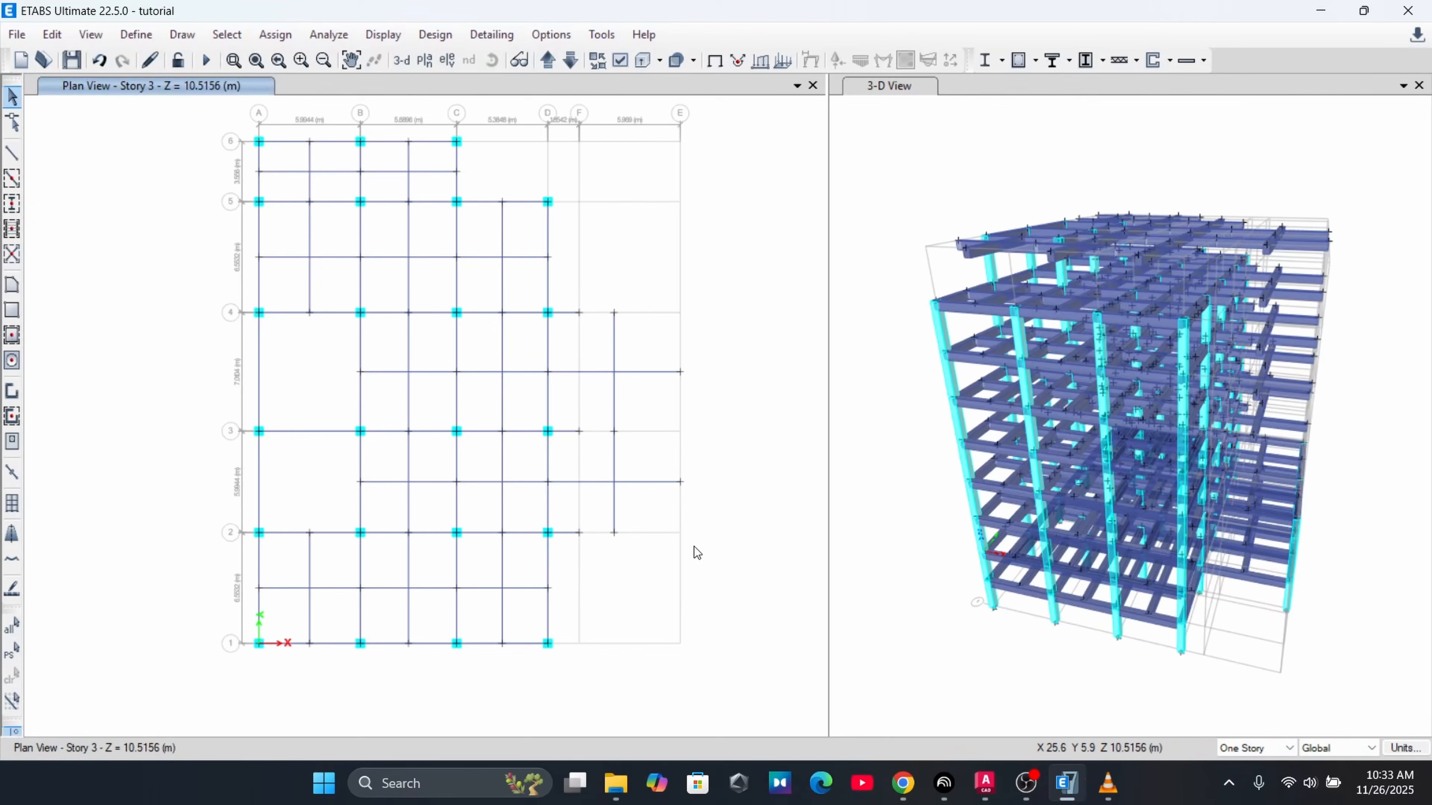
pyautogui.moveTo(574, 433); pyautogui.dragTo(596, 292)
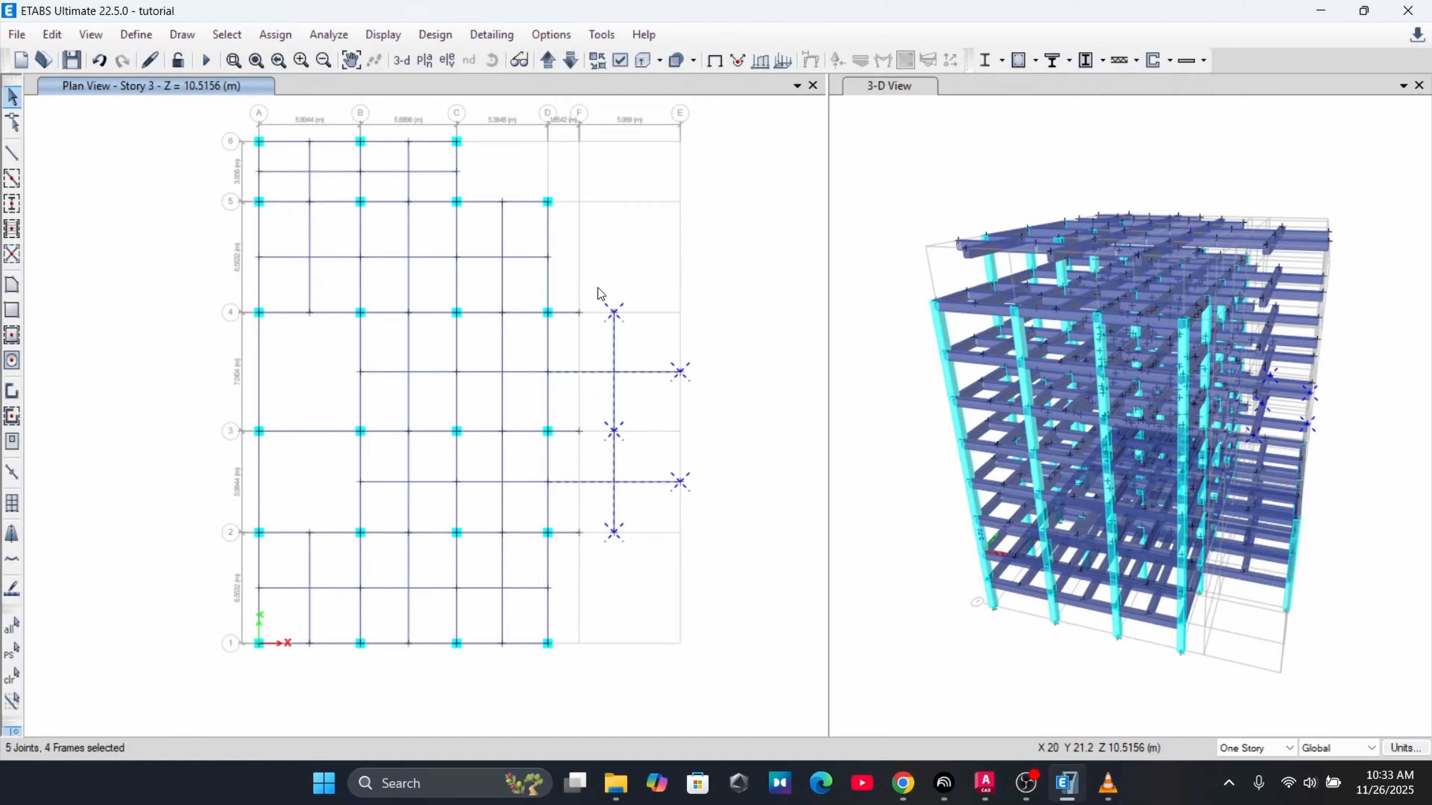
pyautogui.press('Delete')
pyautogui.click(550, 60)
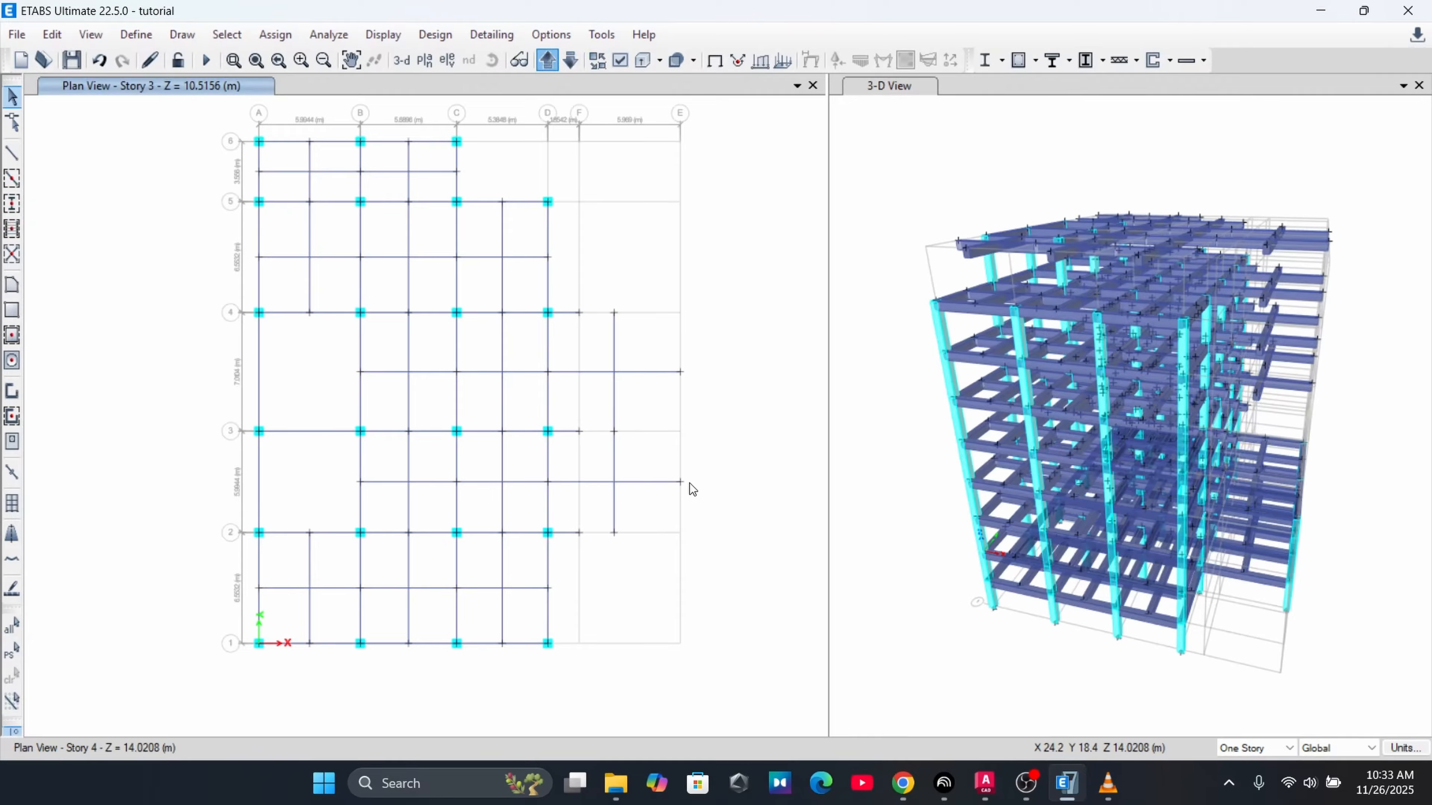
pyautogui.moveTo(594, 294); pyautogui.dragTo(595, 277)
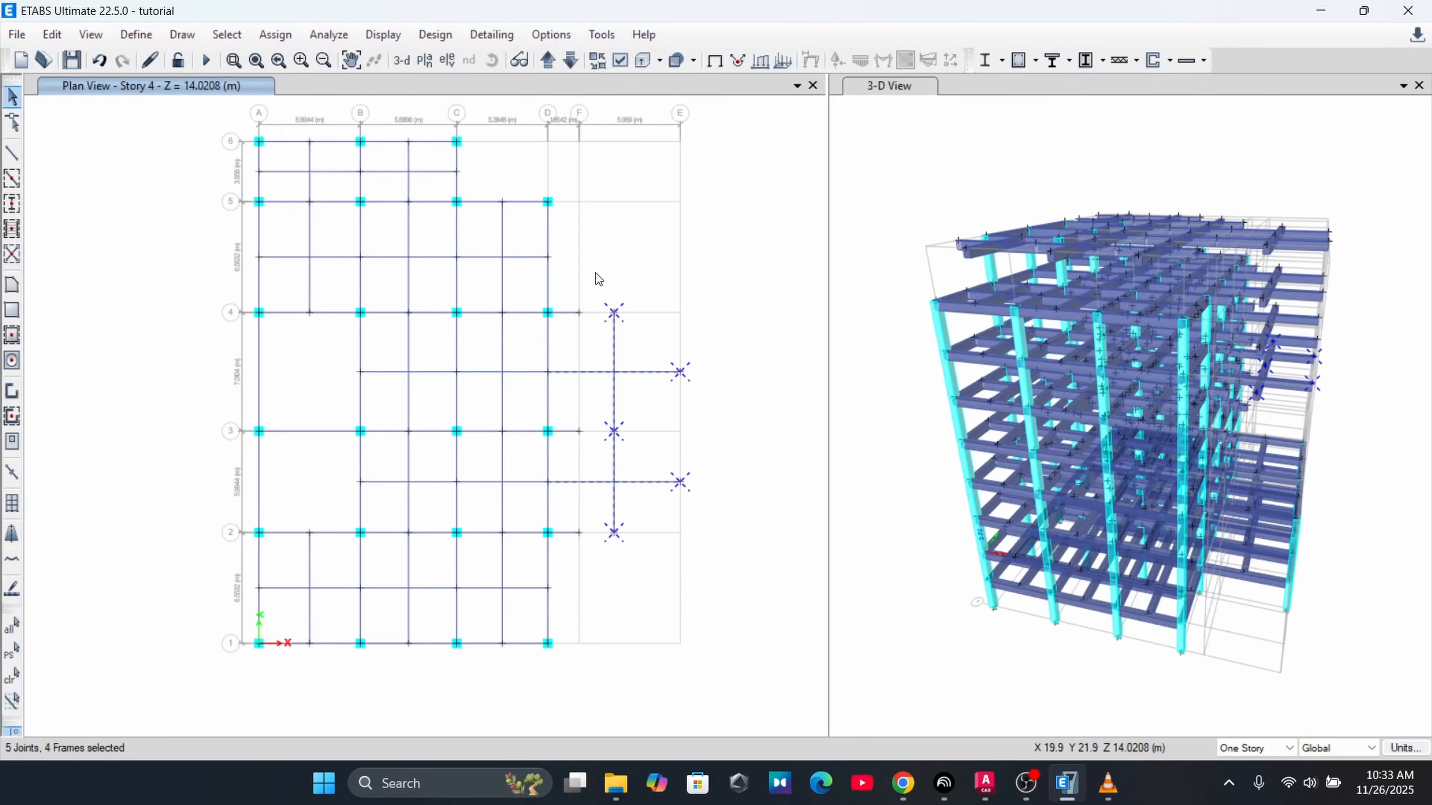
pyautogui.press('Delete')
# Delete the unsupported secondary beams beyond grid D between grids 2 and 4 on Story 5 and the story directly above it
pyautogui.click(547, 59)
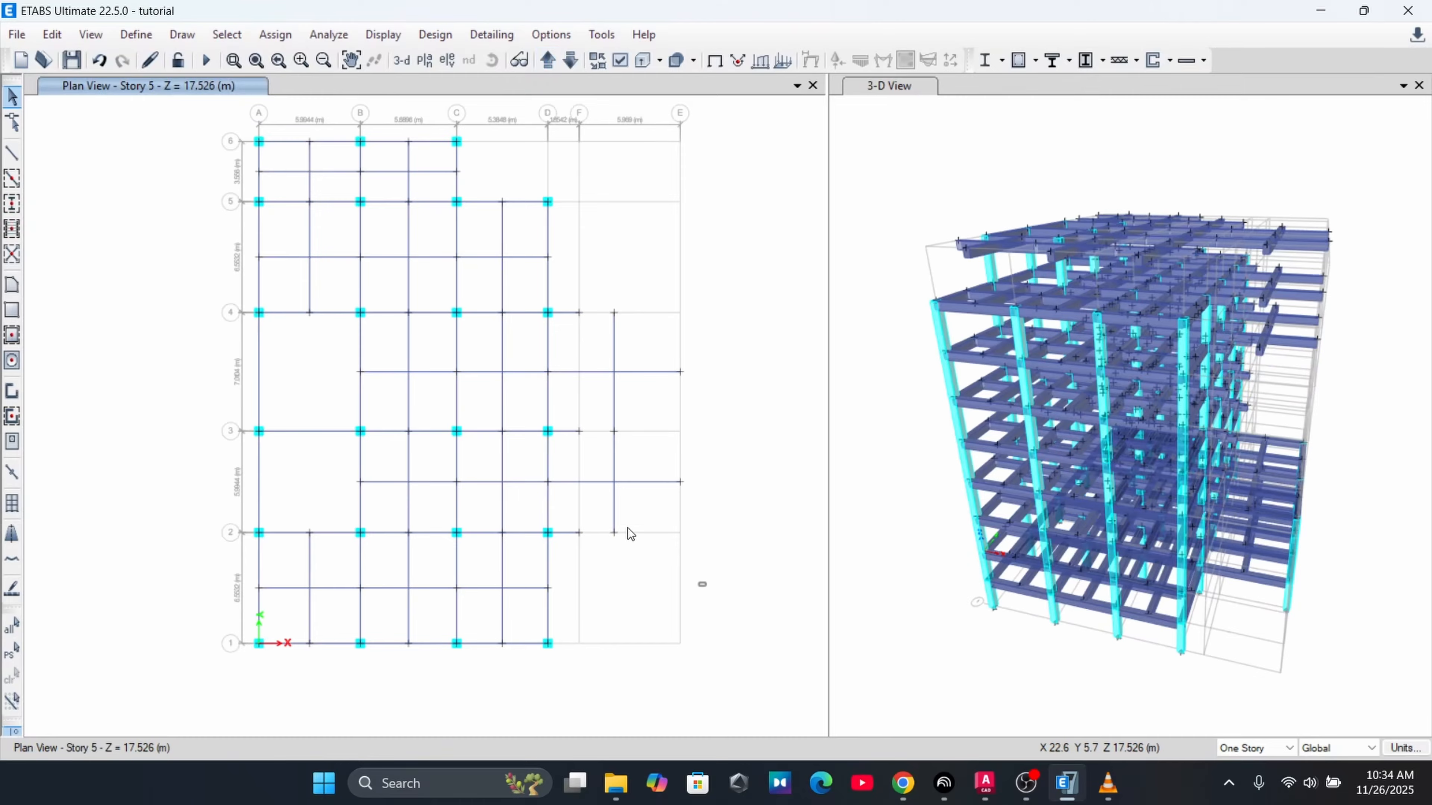
pyautogui.moveTo(606, 335); pyautogui.dragTo(609, 303)
pyautogui.press('Delete')
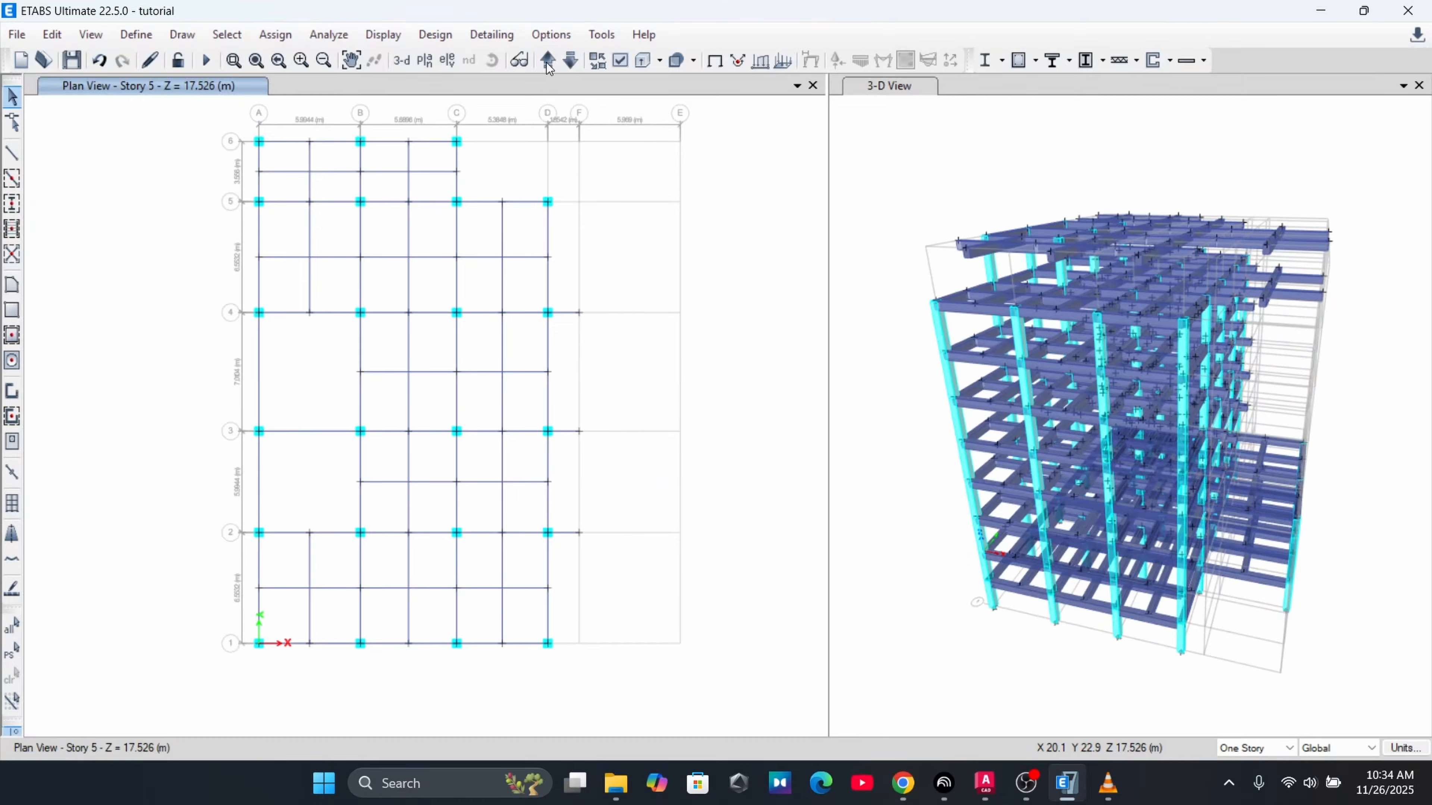
pyautogui.click(546, 59)
pyautogui.moveTo(603, 364); pyautogui.dragTo(604, 289)
pyautogui.press('Delete')
# On the Staircase Cover plan, delete all secondary beams outside the framed area between grids A–B and 2–4
pyautogui.click(547, 59)
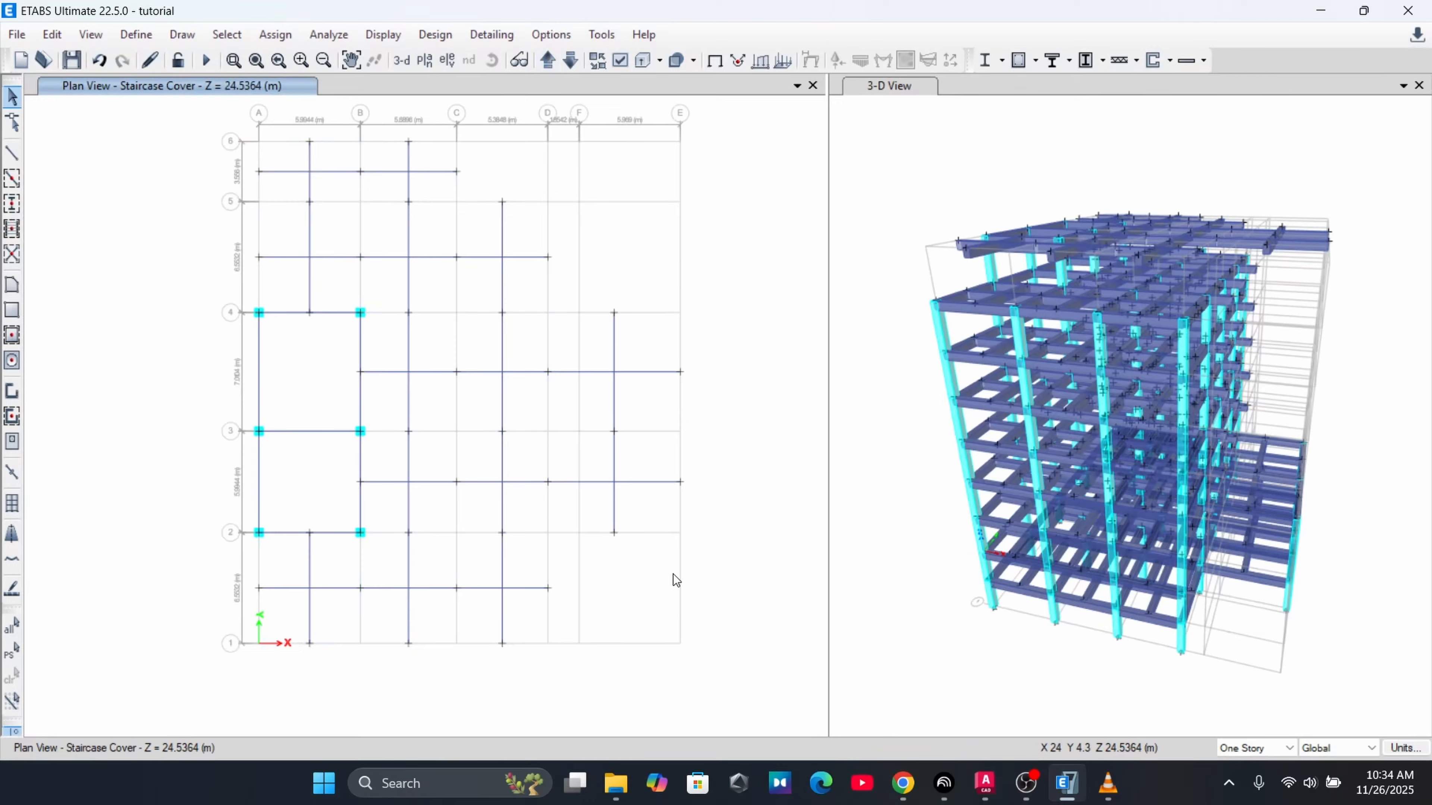
pyautogui.moveTo(459, 666); pyautogui.dragTo(397, 330)
pyautogui.moveTo(398, 244); pyautogui.dragTo(401, 251)
pyautogui.moveTo(750, 712); pyautogui.dragTo(394, 118)
pyautogui.press('Delete')
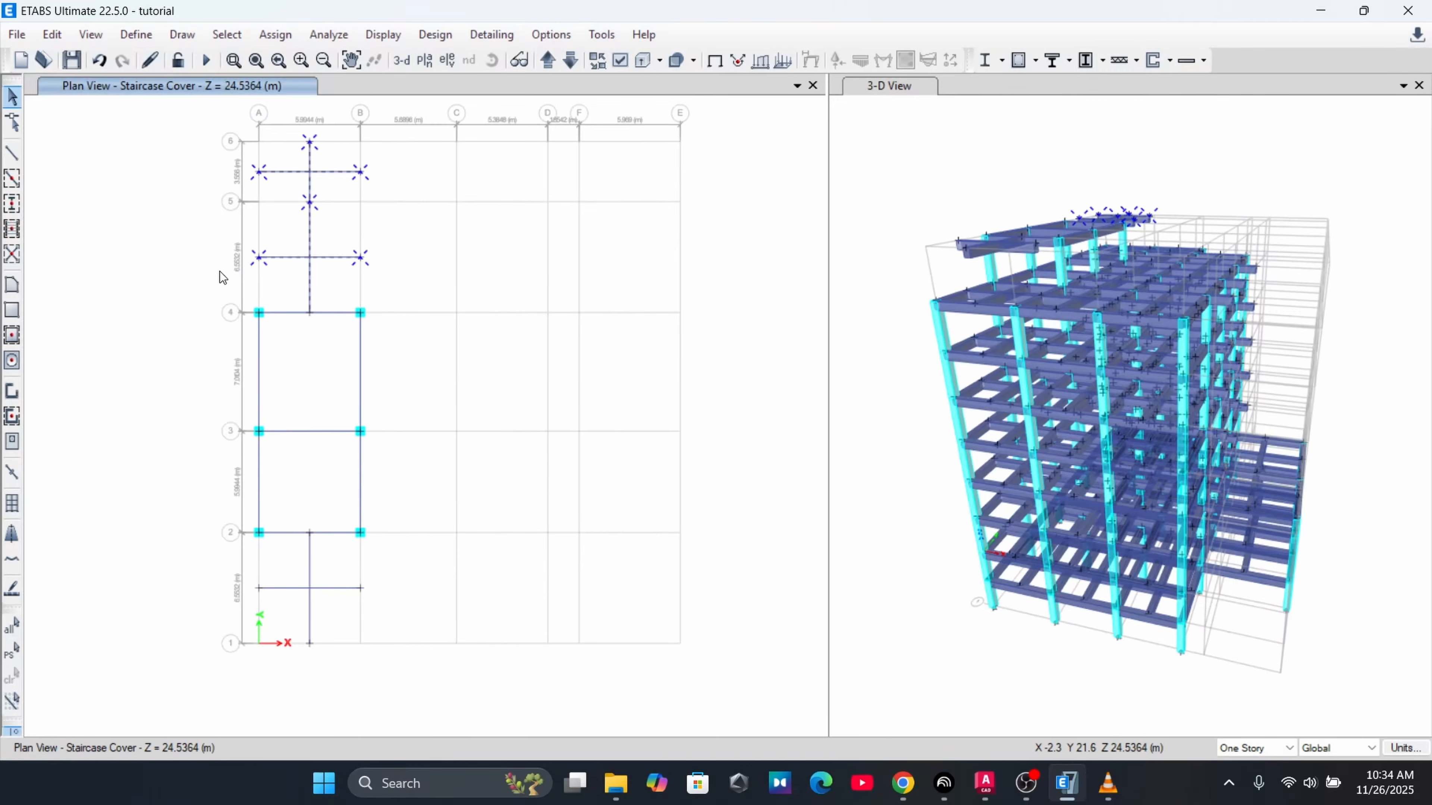
pyautogui.press('Delete')
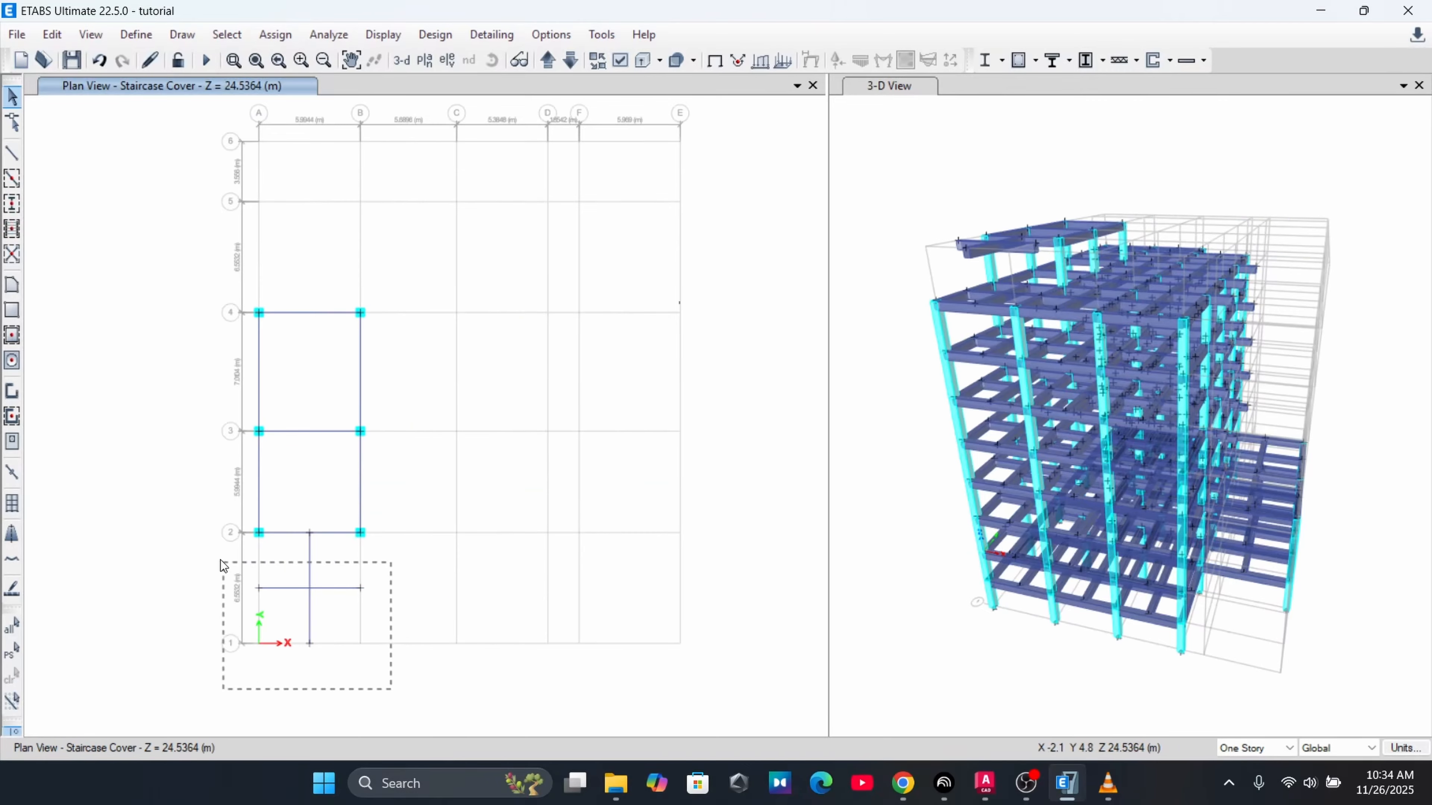
pyautogui.moveTo(221, 560); pyautogui.dragTo(219, 559)
pyautogui.press('Delete')
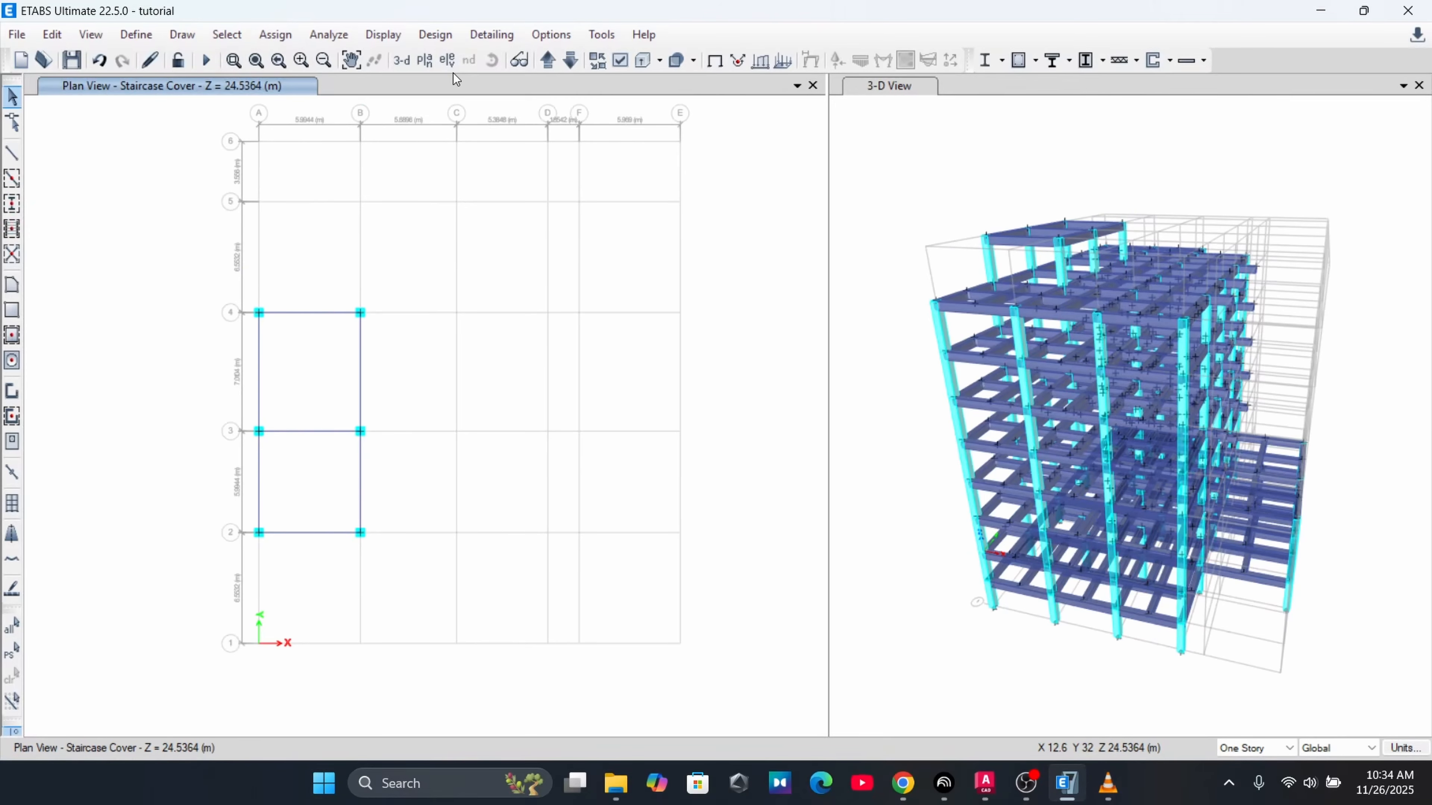
# Return to the 2nd Basement plan and inspect the crossing of the secondary beams in the bay between grids A–B and 5–6
pyautogui.click(553, 62)
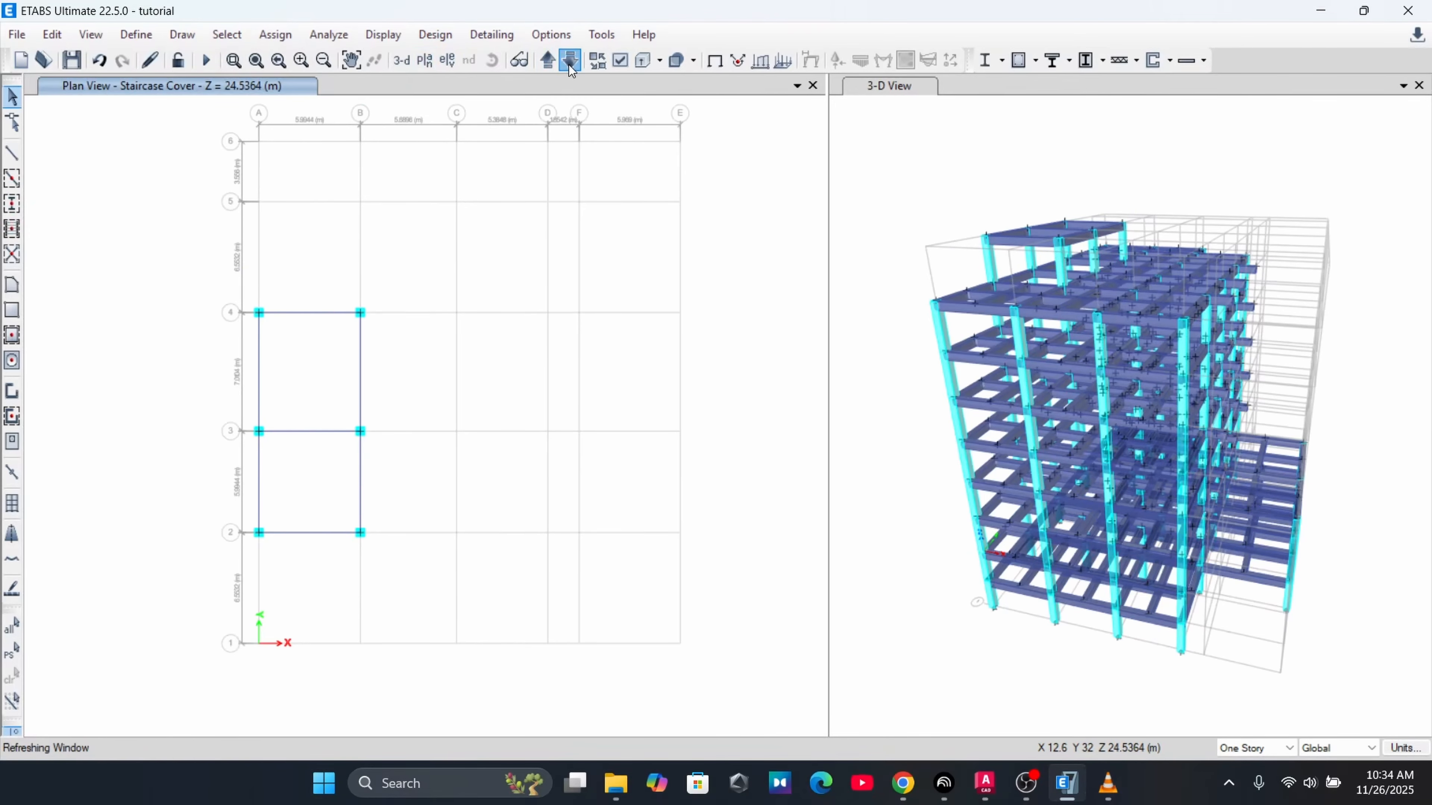
pyautogui.click(546, 61)
pyautogui.click(546, 60)
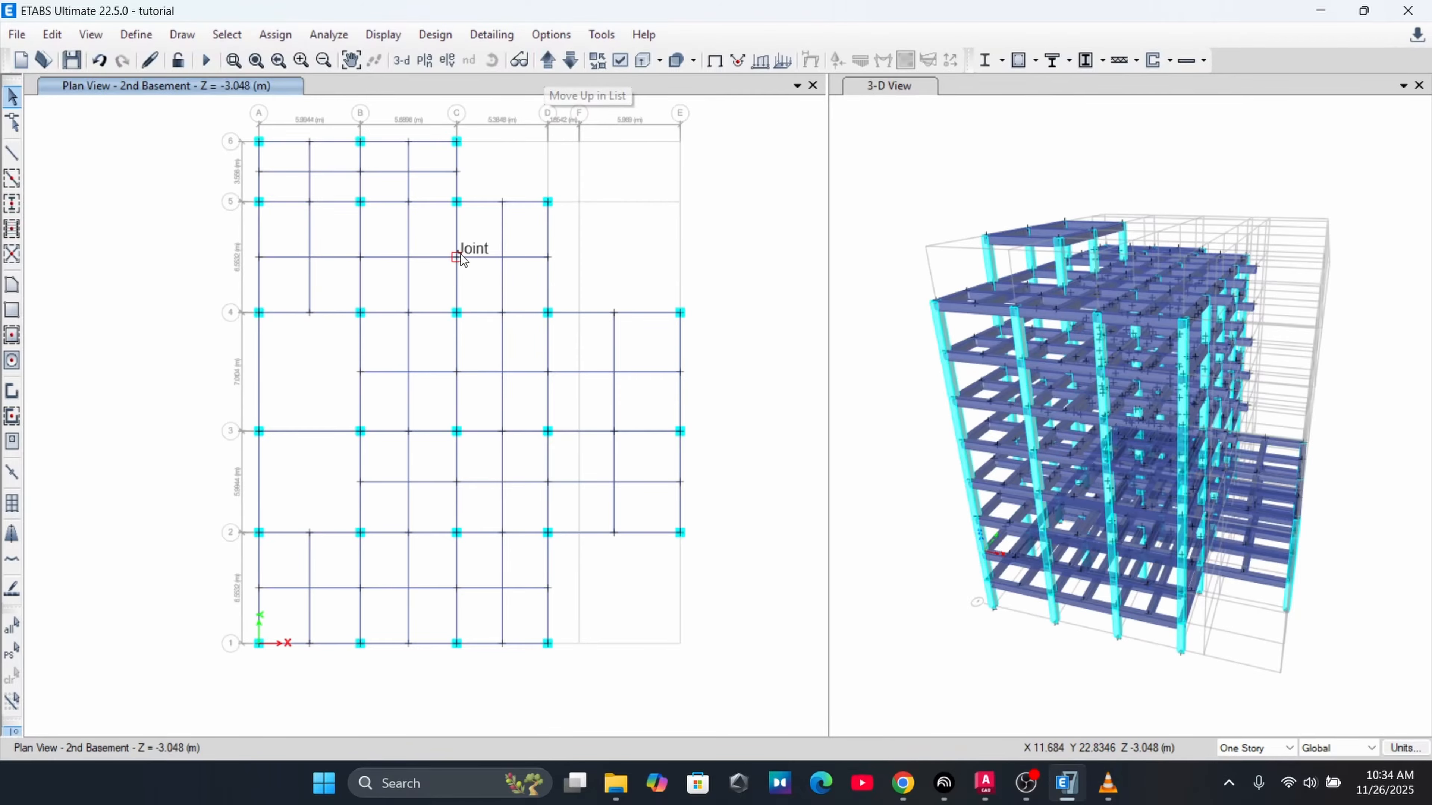
pyautogui.moveTo(463, 250); pyautogui.dragTo(548, 349, button='middle')
pyautogui.scroll(8, 399, 263)
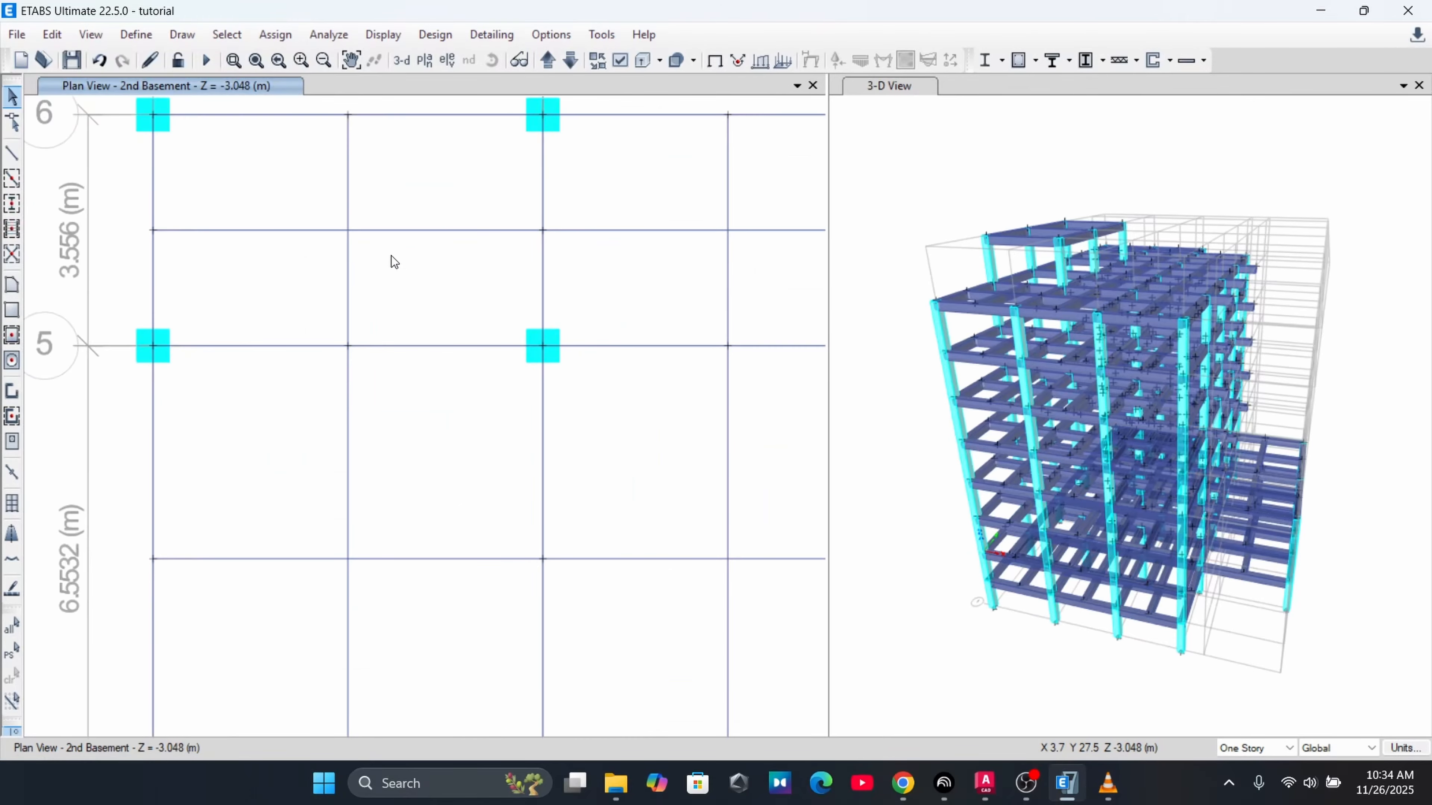
pyautogui.scroll(2, 461, 371)
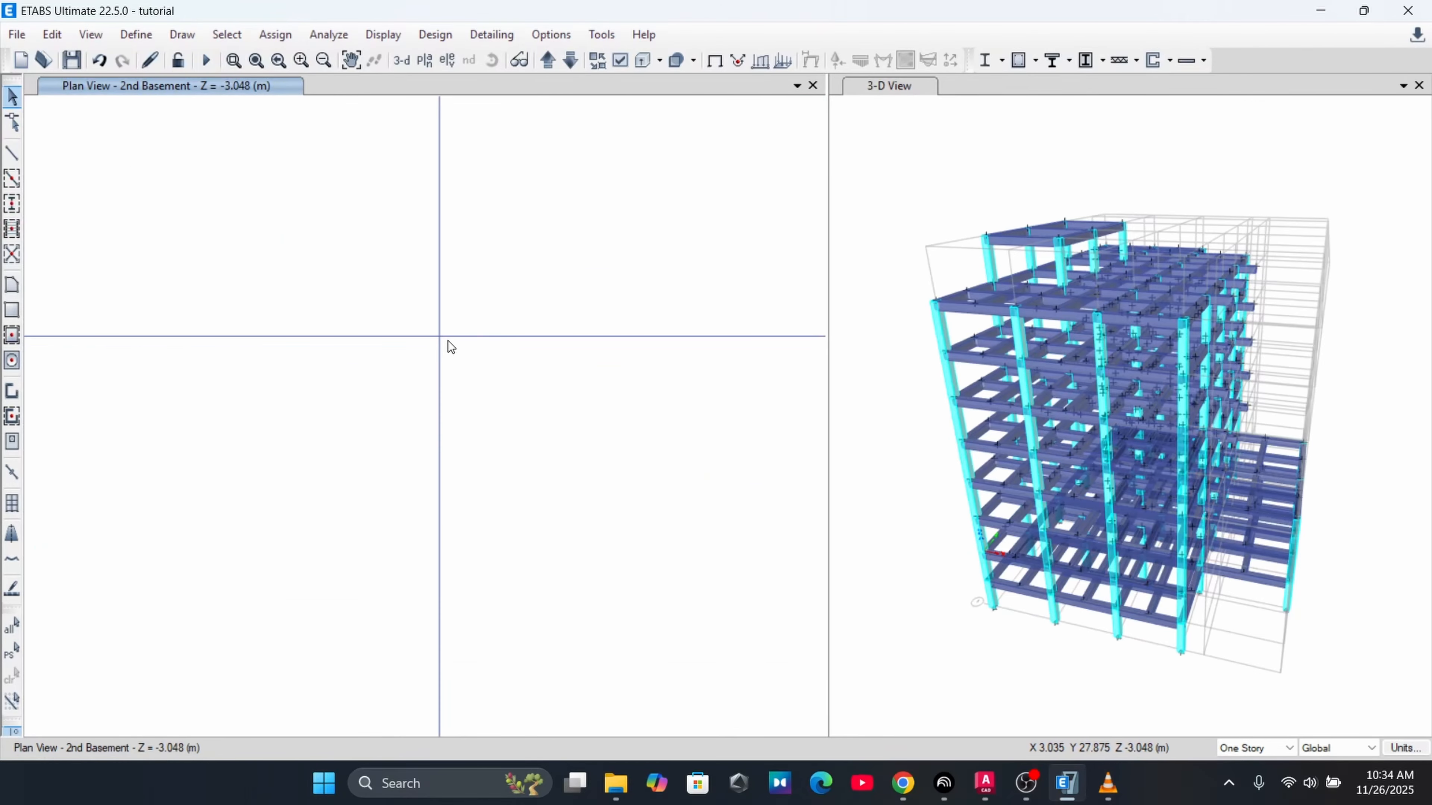
pyautogui.scroll(-2, 439, 336)
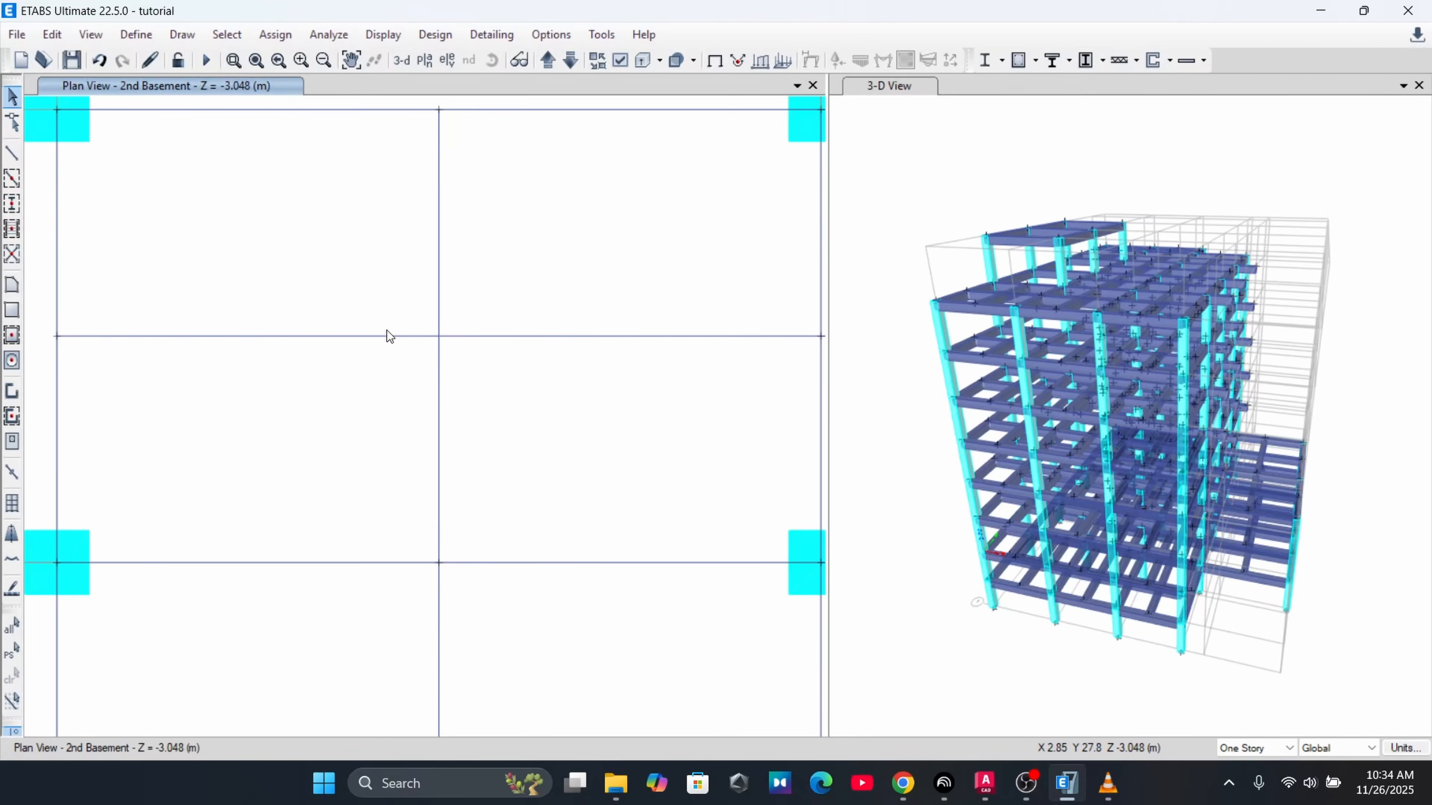
pyautogui.scroll(-2, 454, 340)
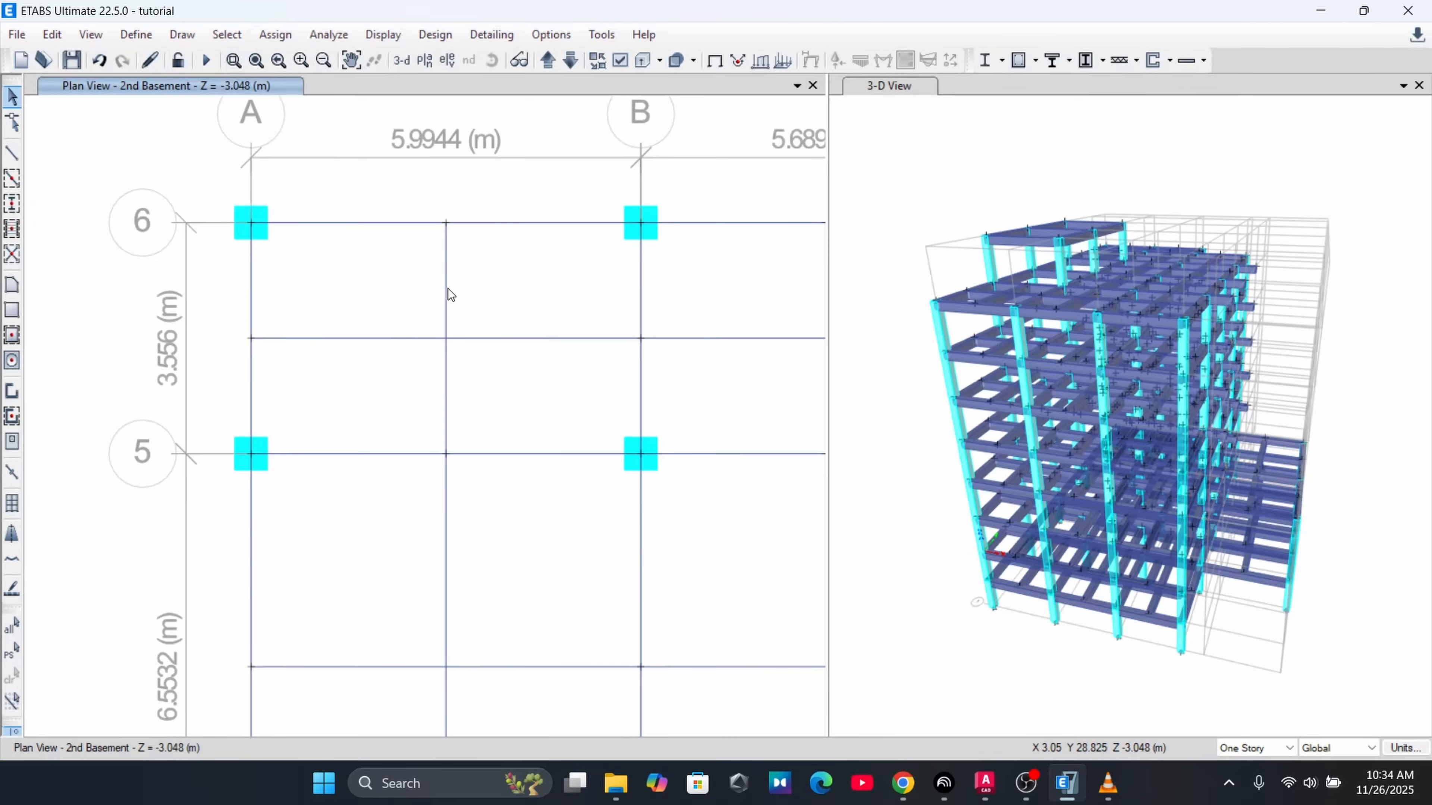
# Select the crossing secondary beams in the A–B, 5–6 bay and examine whether each runs as one frame through the intersection
pyautogui.click(445, 253)
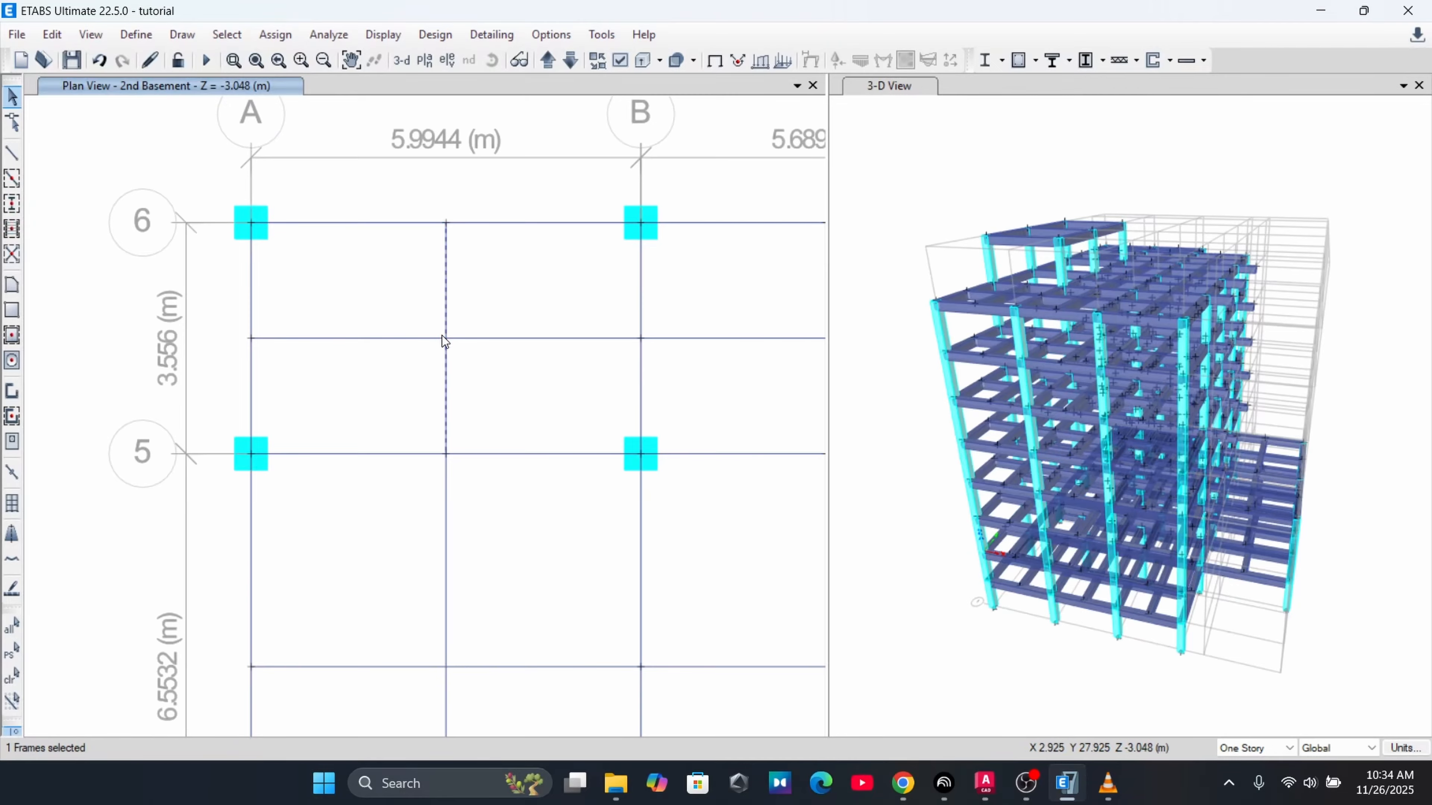
pyautogui.press('Escape')
pyautogui.click(354, 336)
pyautogui.click(444, 338)
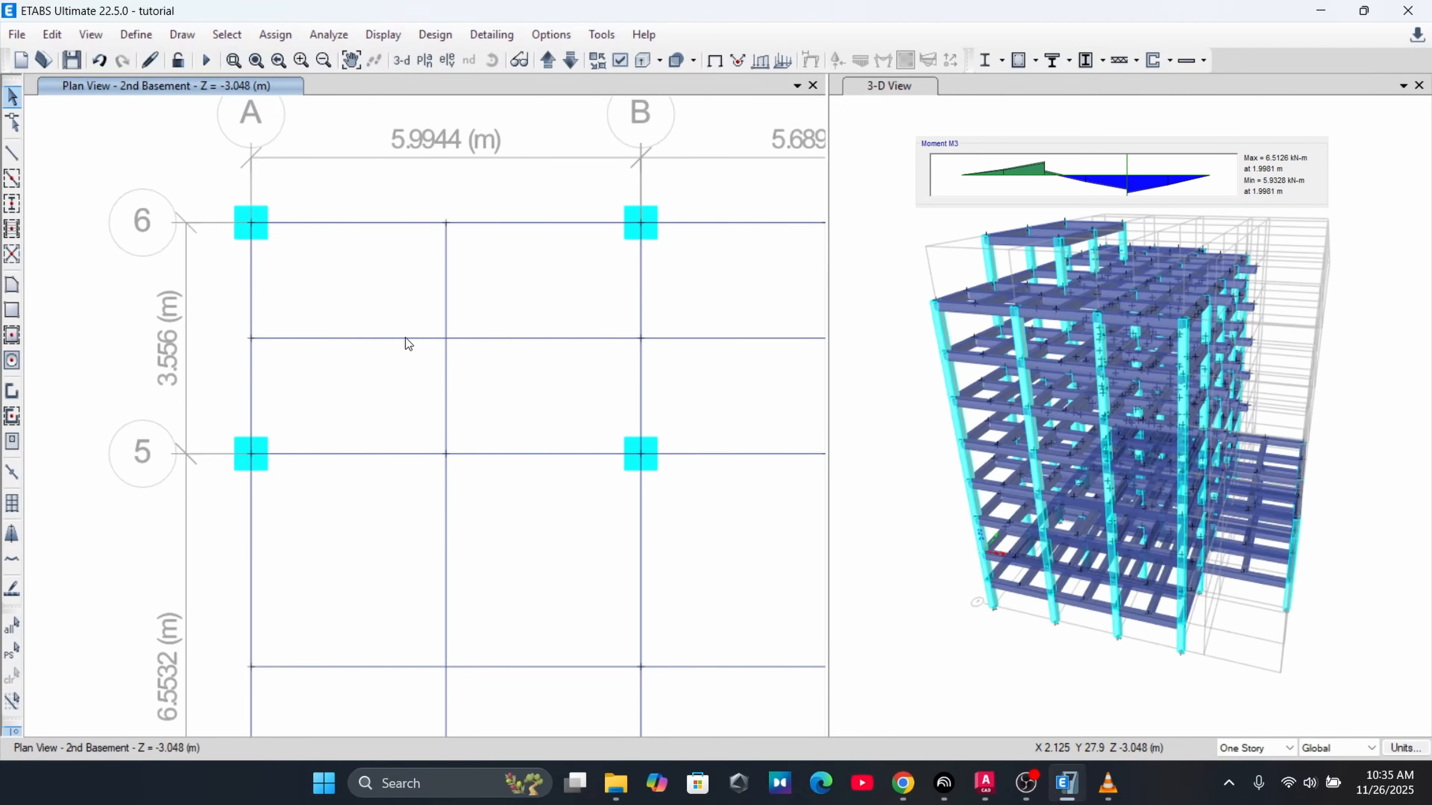
pyautogui.click(392, 339)
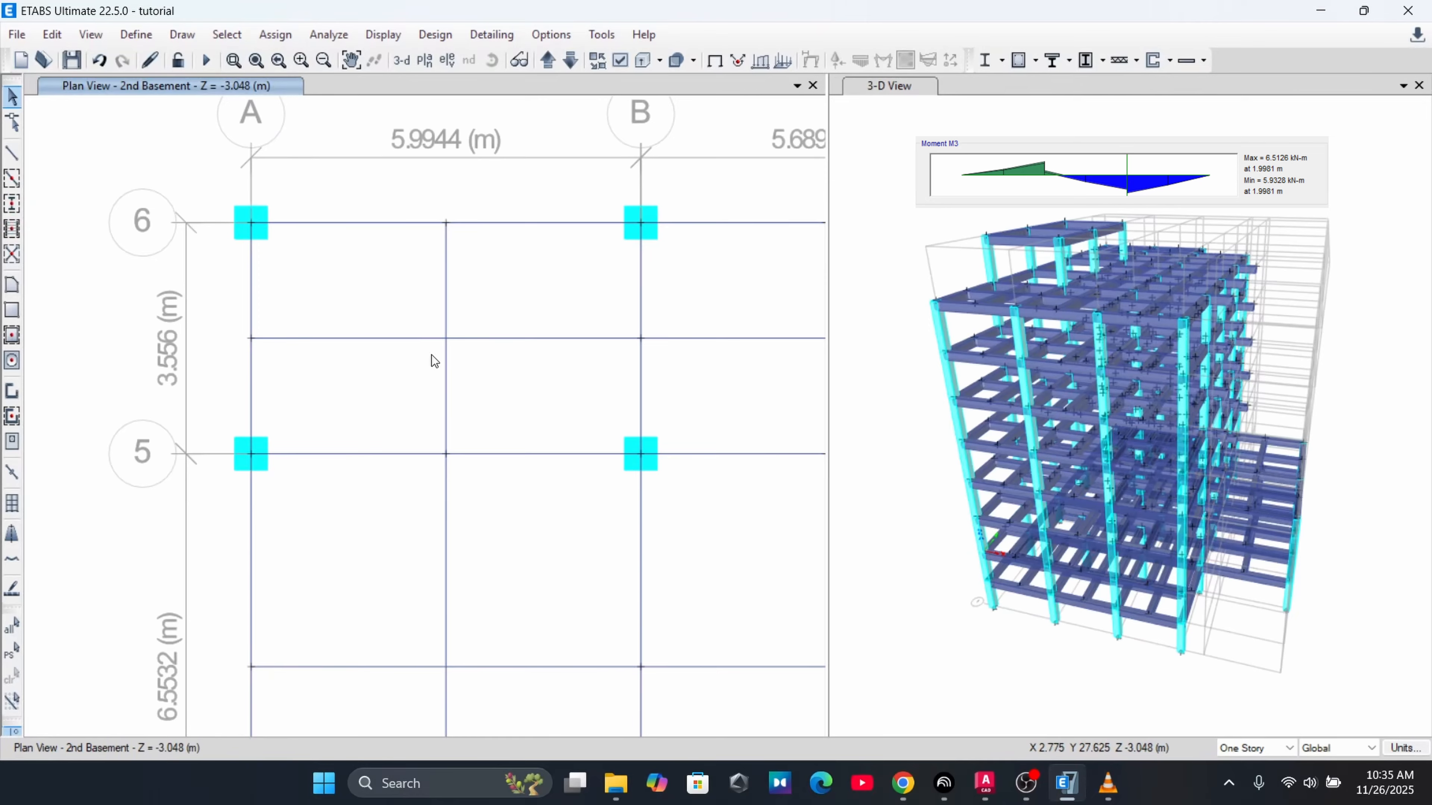
pyautogui.click(387, 339)
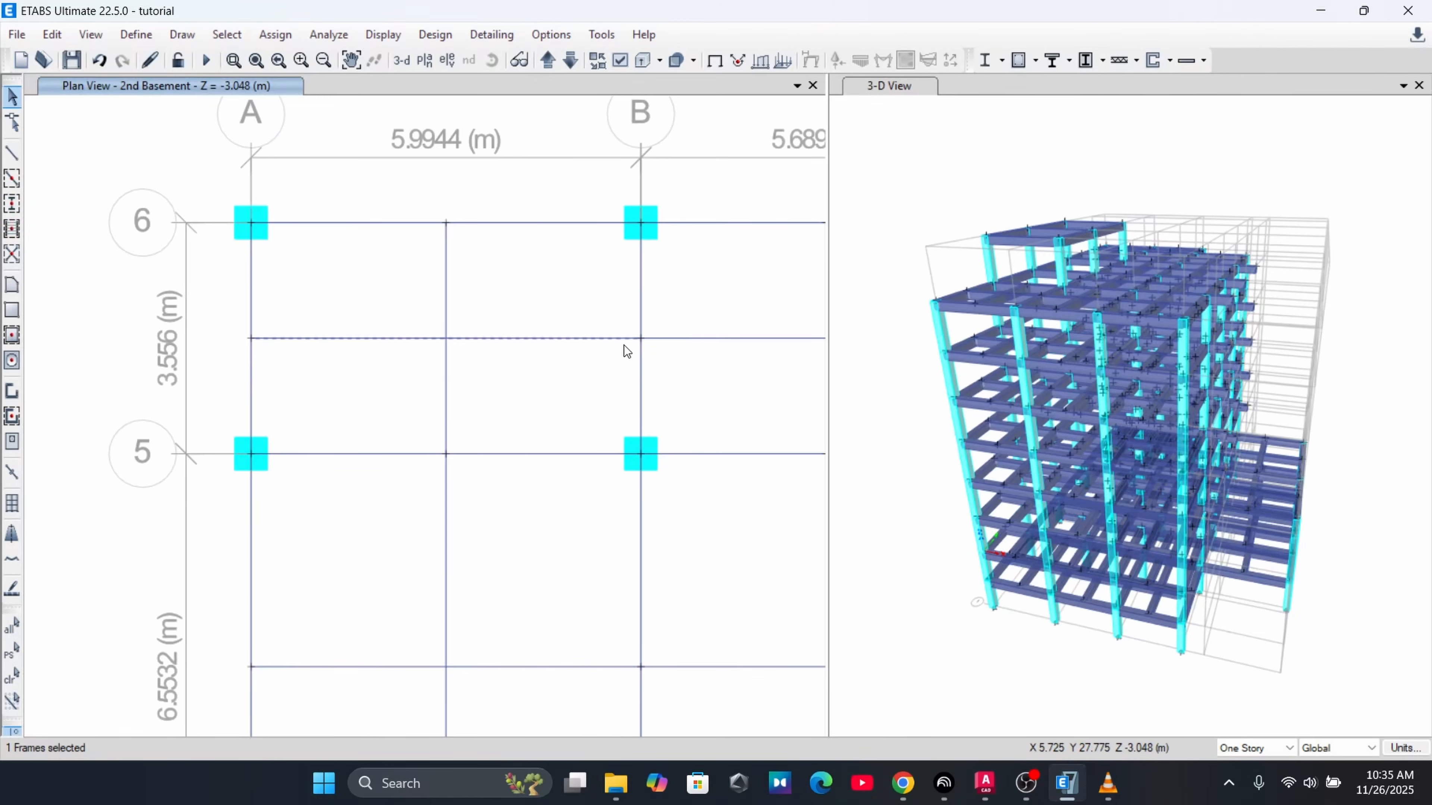
pyautogui.moveTo(623, 343); pyautogui.dragTo(527, 343, button='middle')
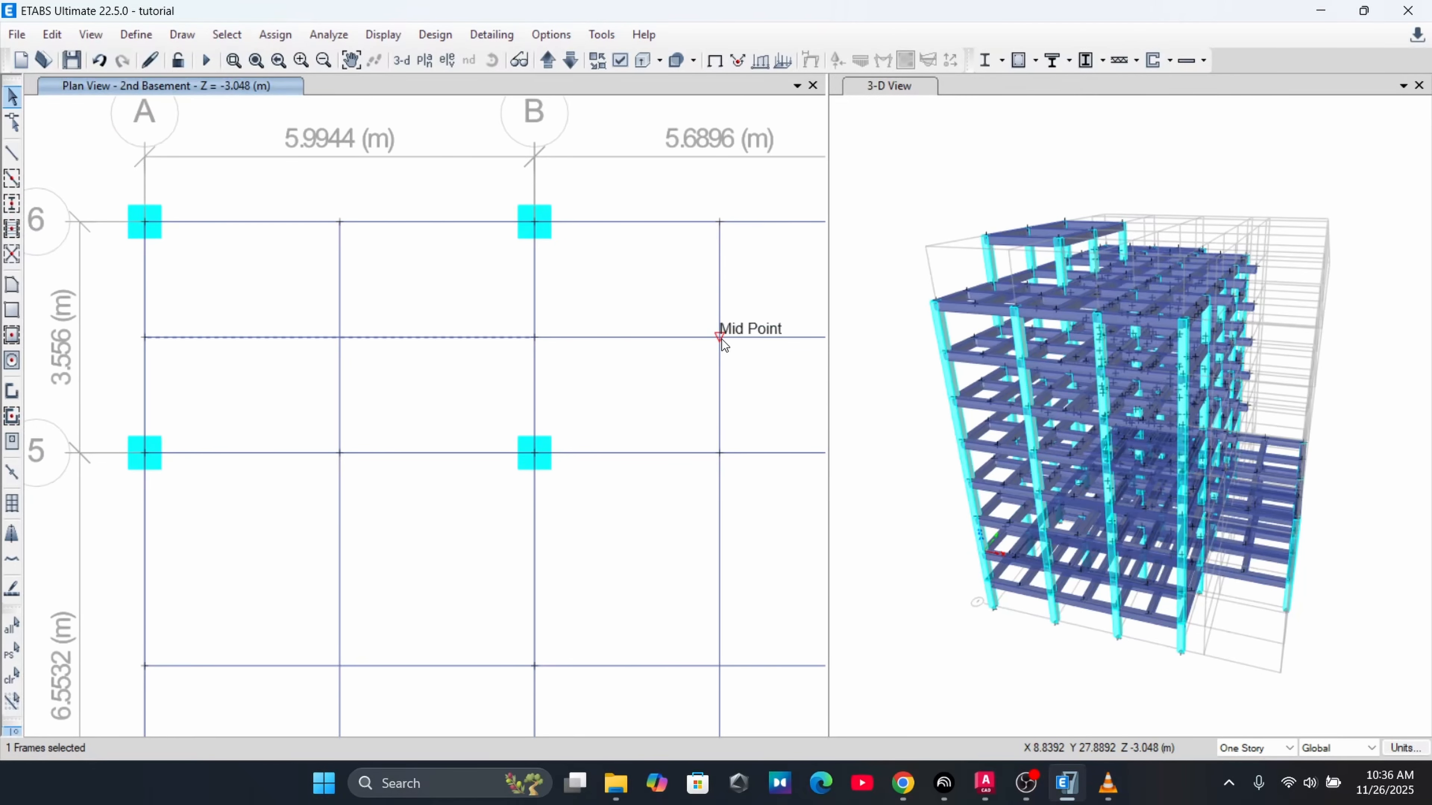
pyautogui.moveTo(722, 339); pyautogui.dragTo(592, 342, button='middle')
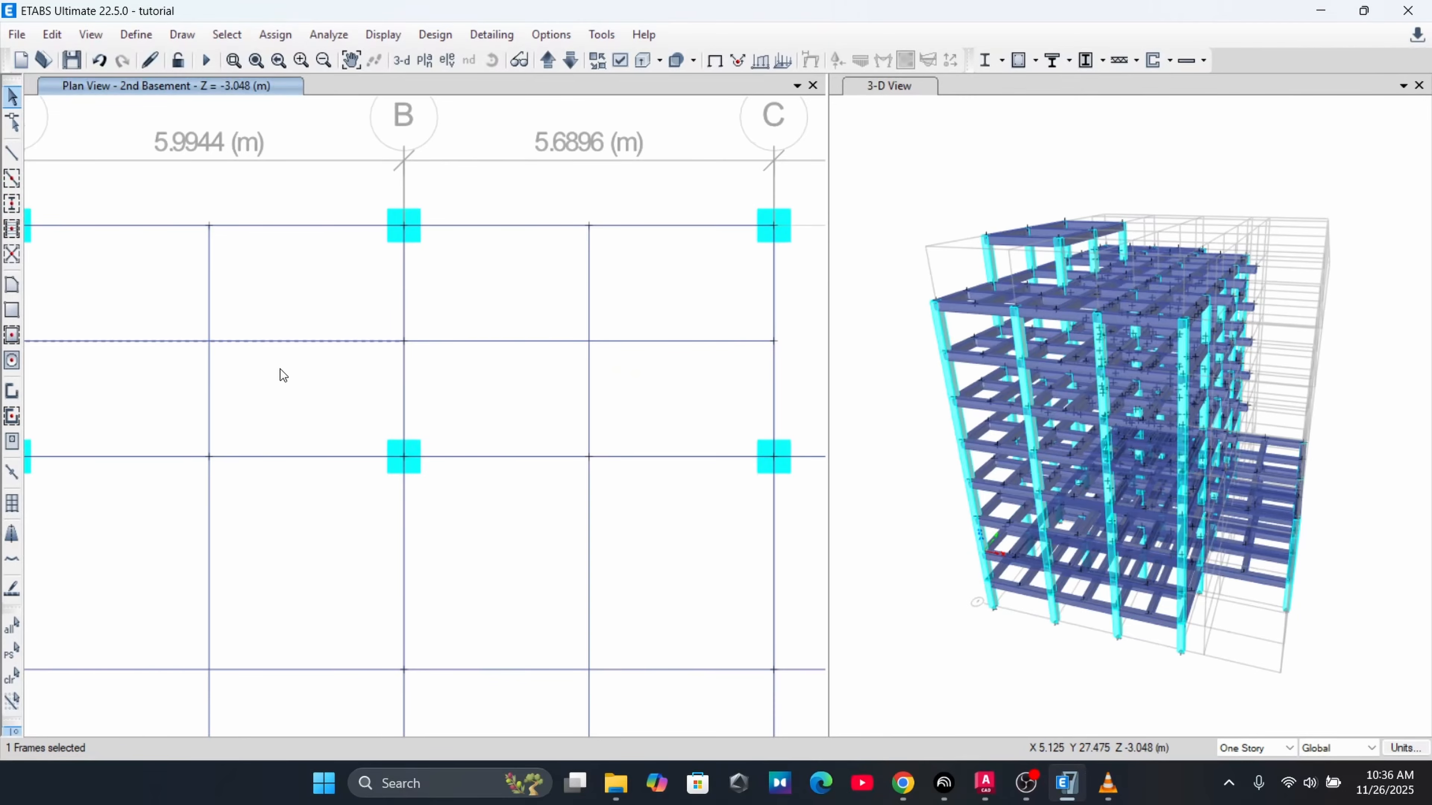
pyautogui.moveTo(281, 374); pyautogui.dragTo(396, 389, button='middle')
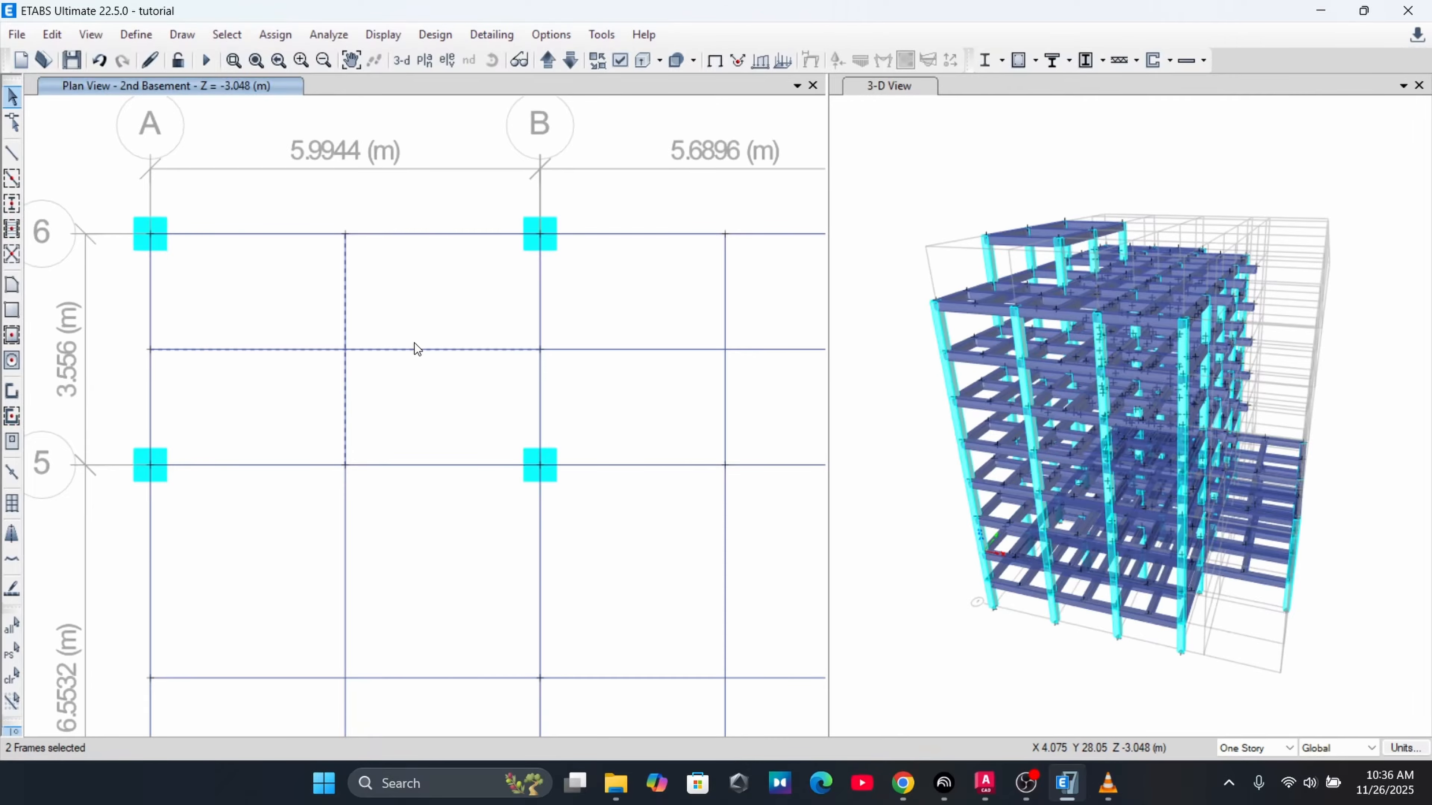
pyautogui.press('Escape')
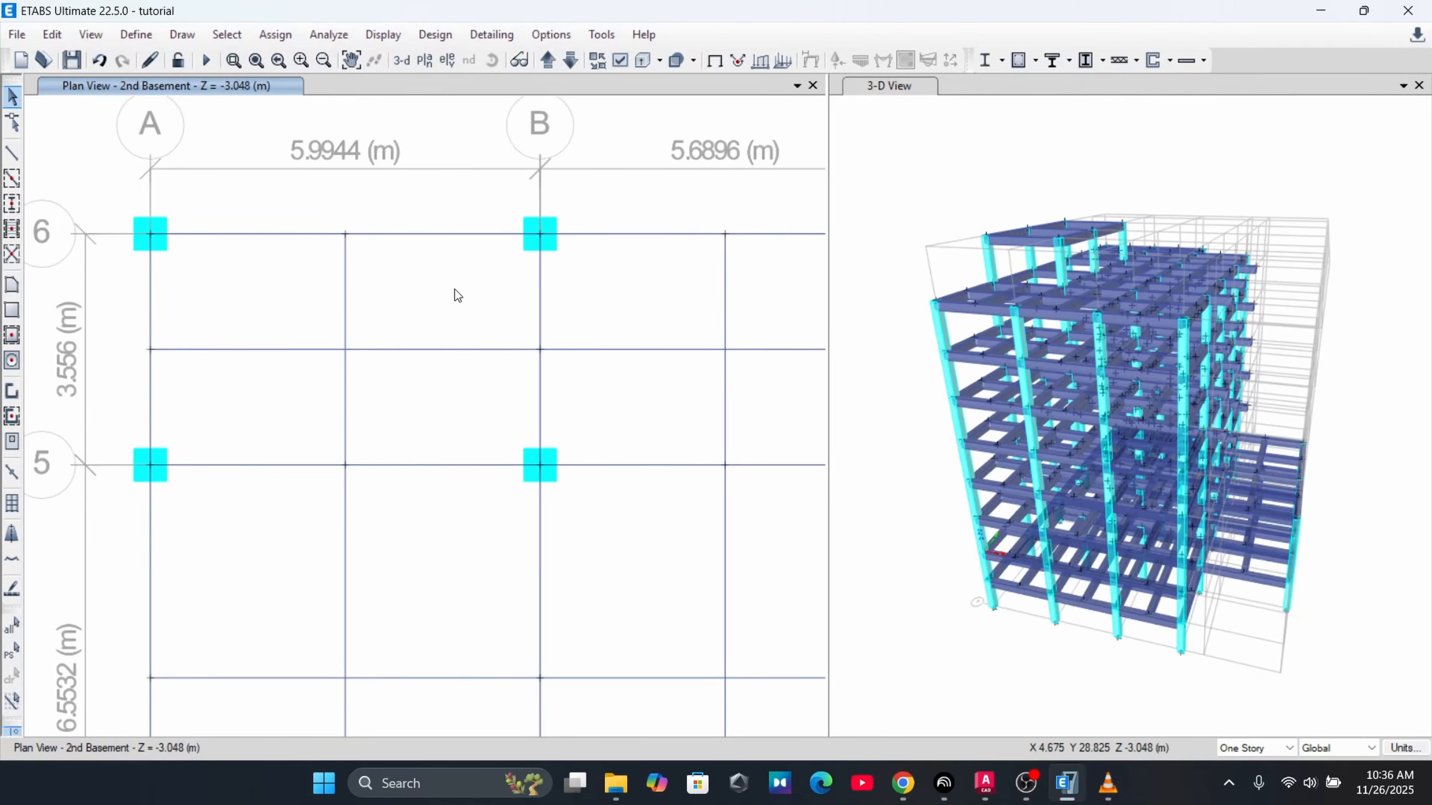
pyautogui.click(281, 349)
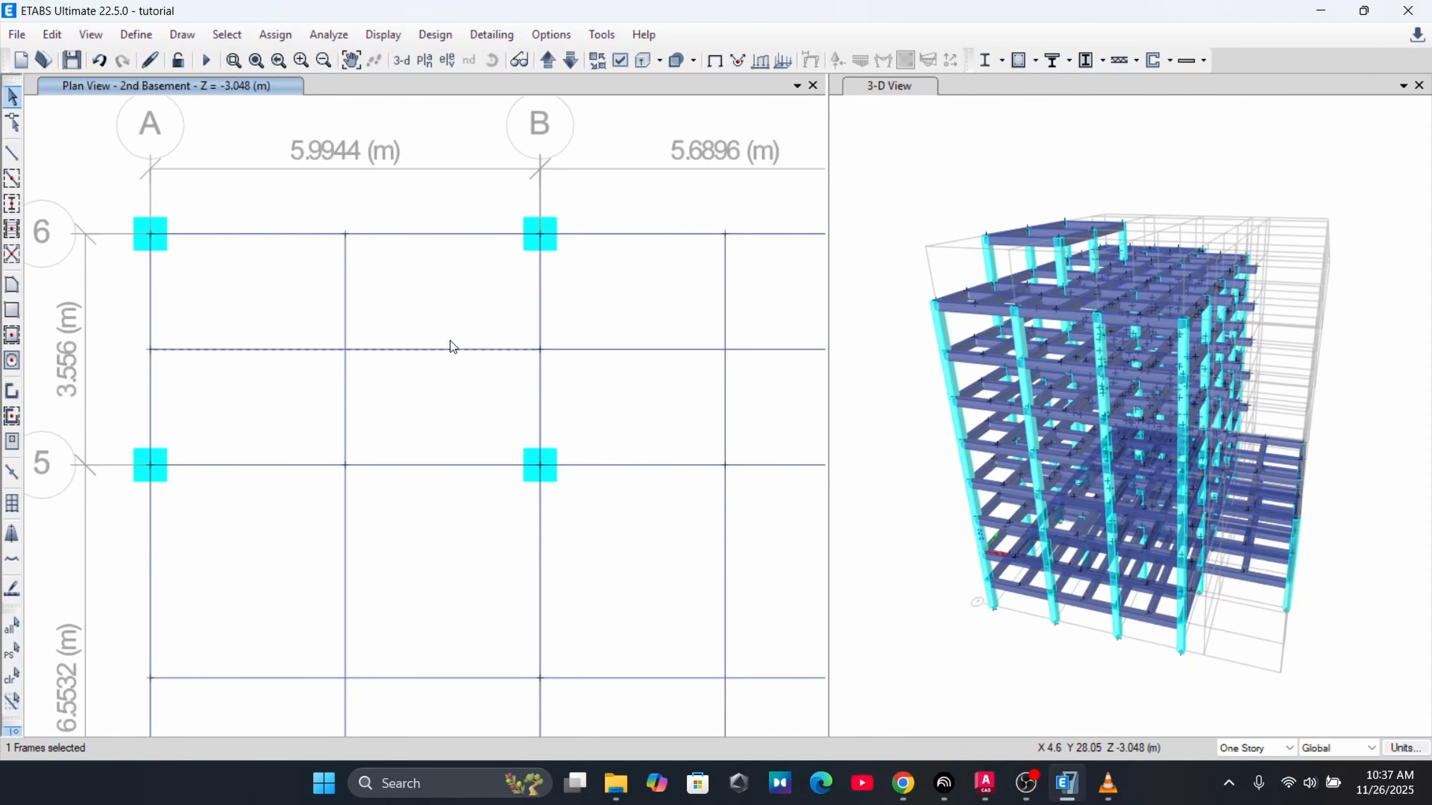
pyautogui.scroll(-2, 508, 392)
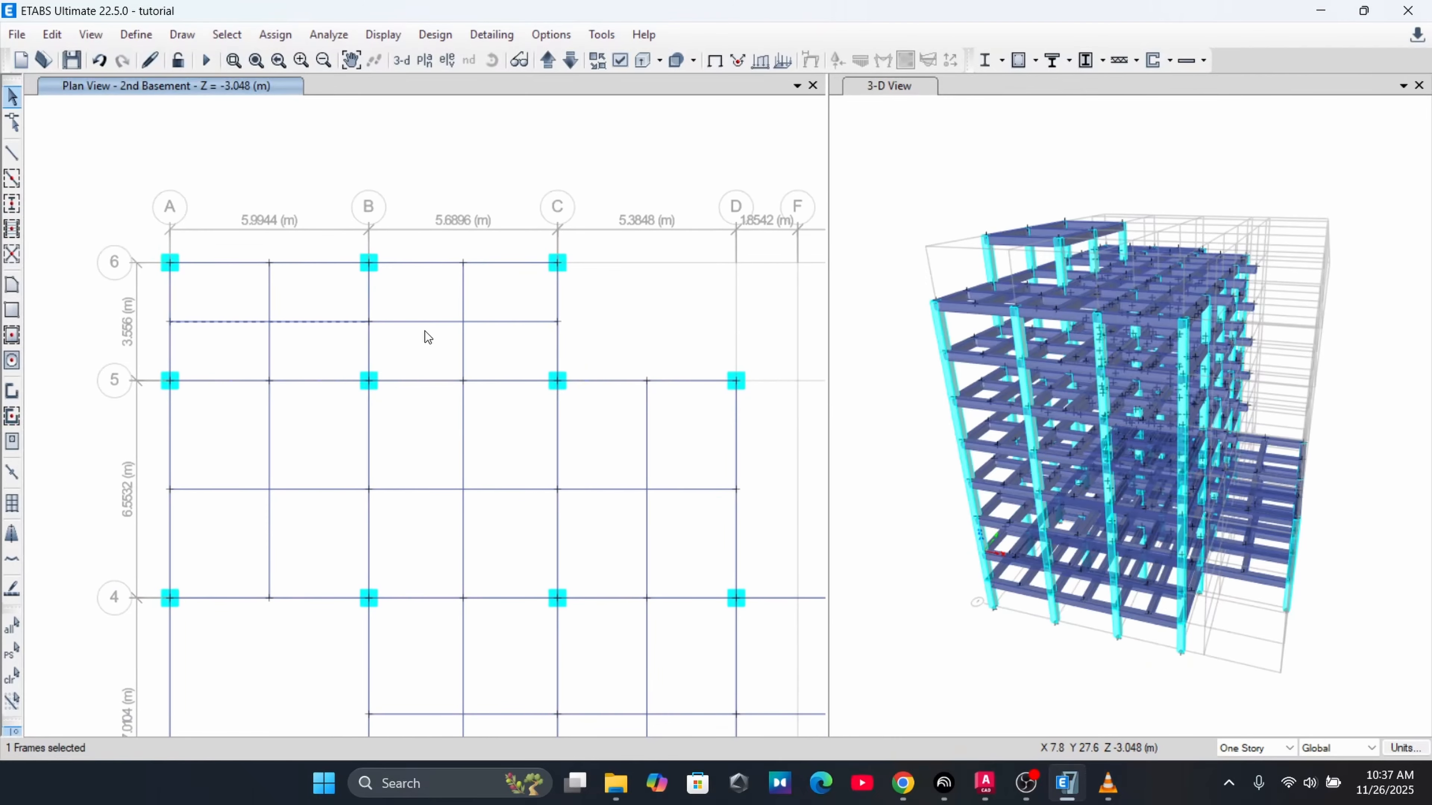
# Open the frame division options with 2 frame objects and set edits to apply to All Stories
pyautogui.click(52, 34)
pyautogui.click(204, 329)
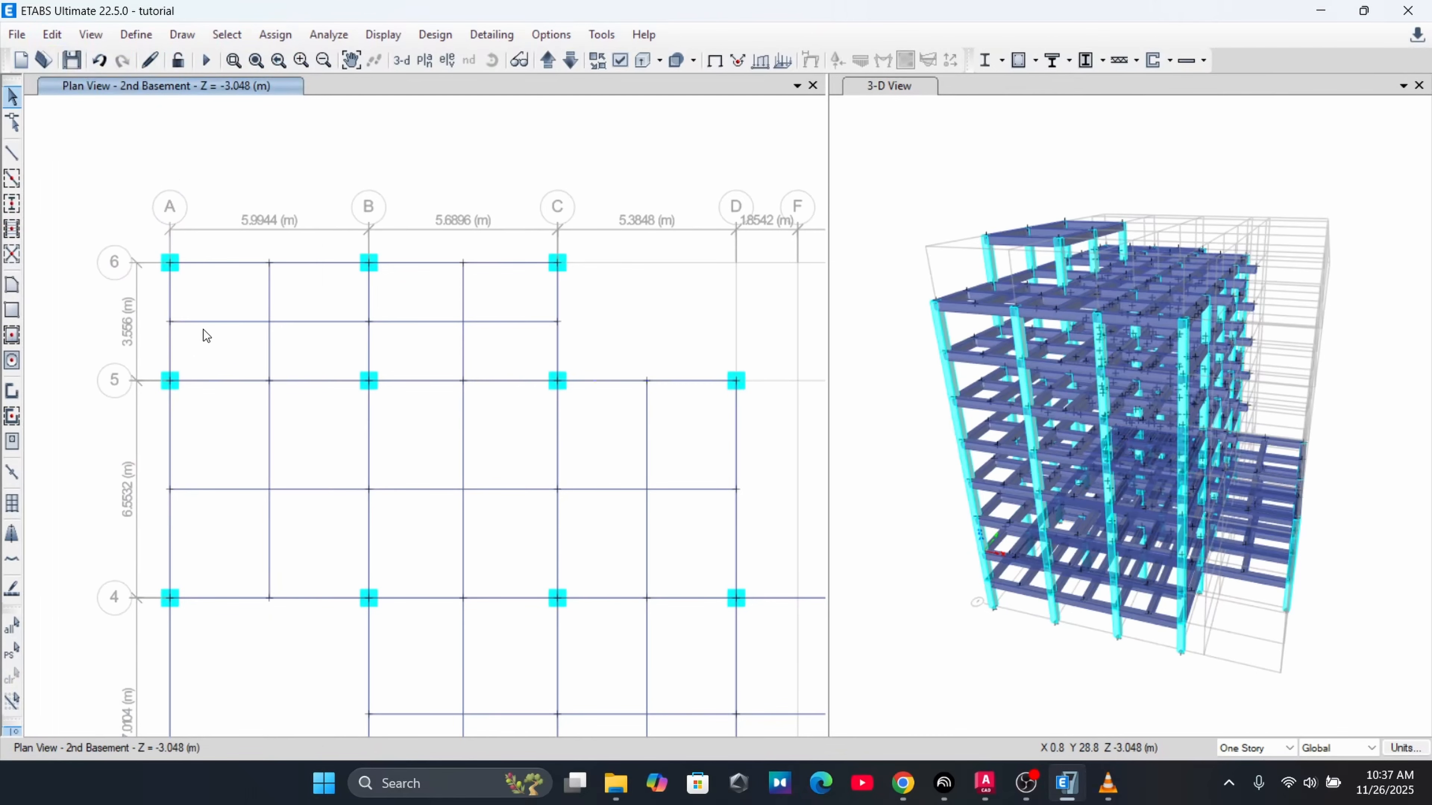
pyautogui.click(52, 34)
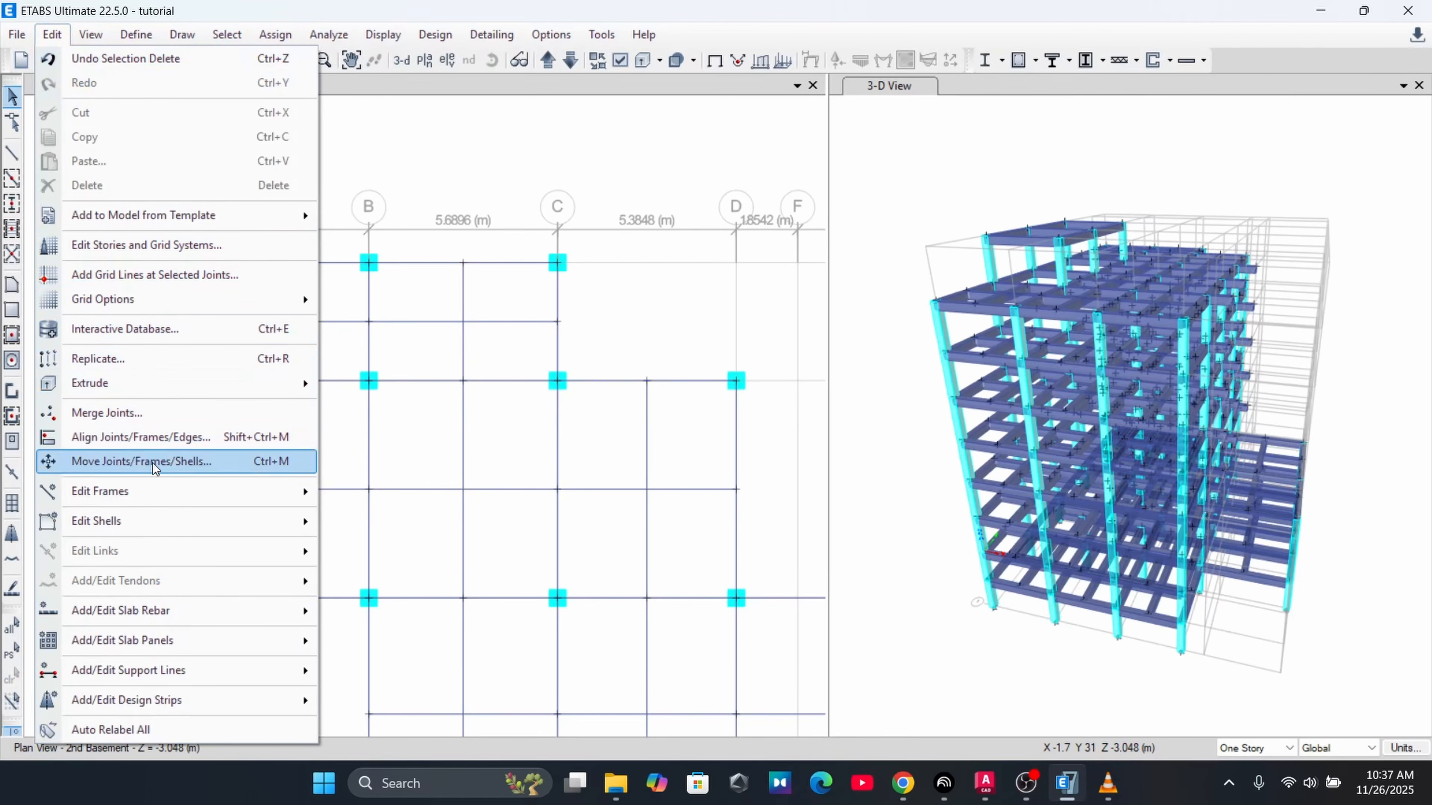
pyautogui.moveTo(125, 498)
pyautogui.click(375, 494)
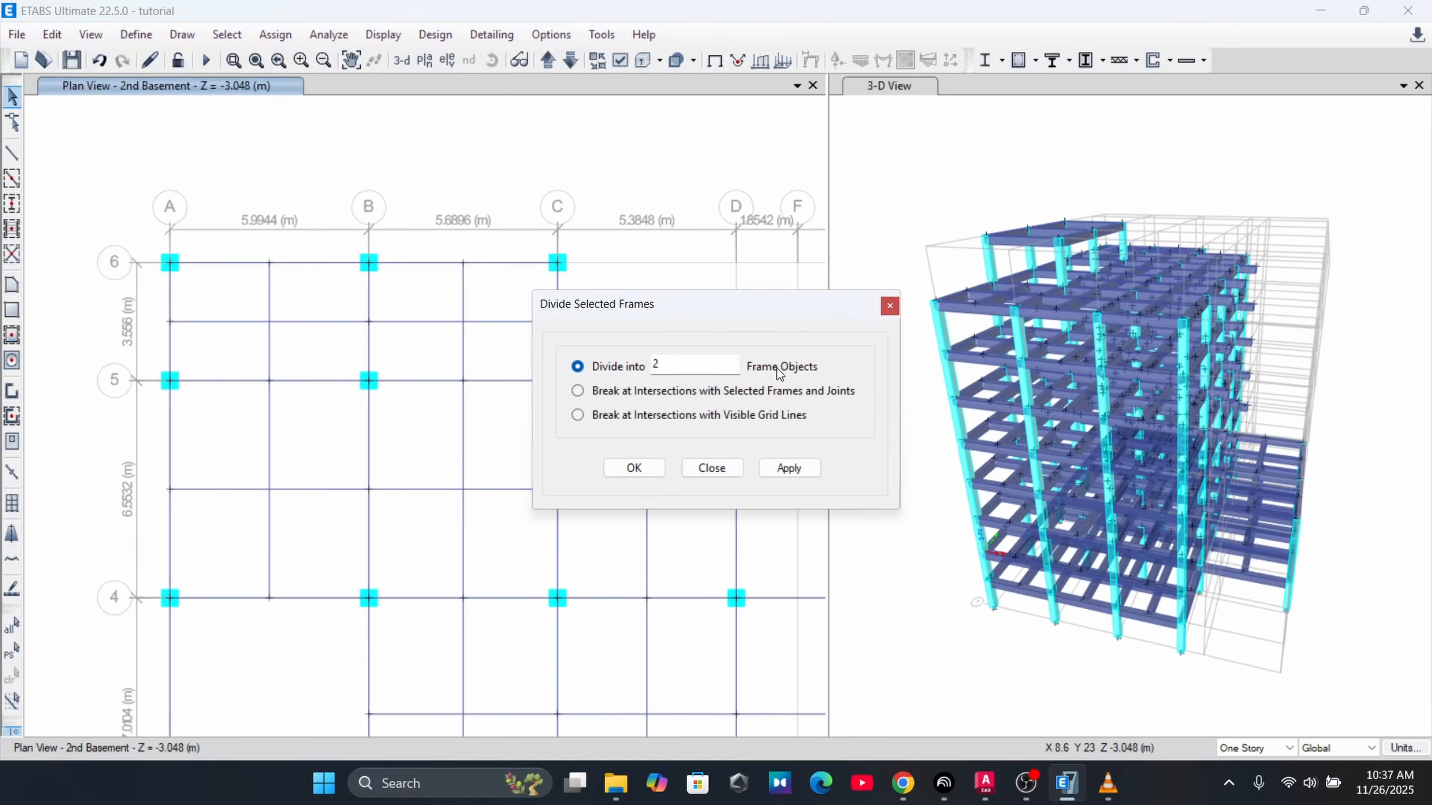
pyautogui.moveTo(762, 311); pyautogui.dragTo(934, 308)
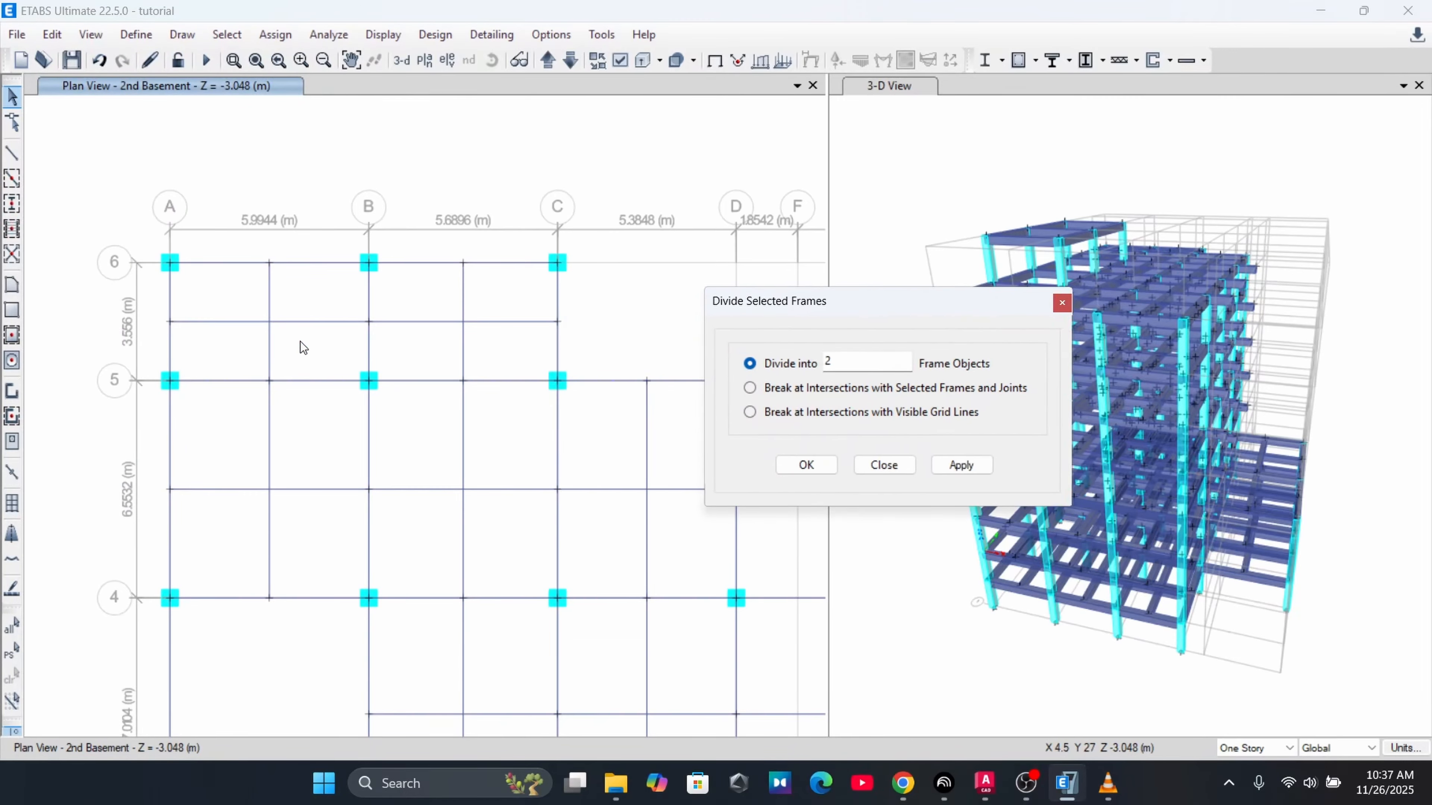
pyautogui.click(1255, 748)
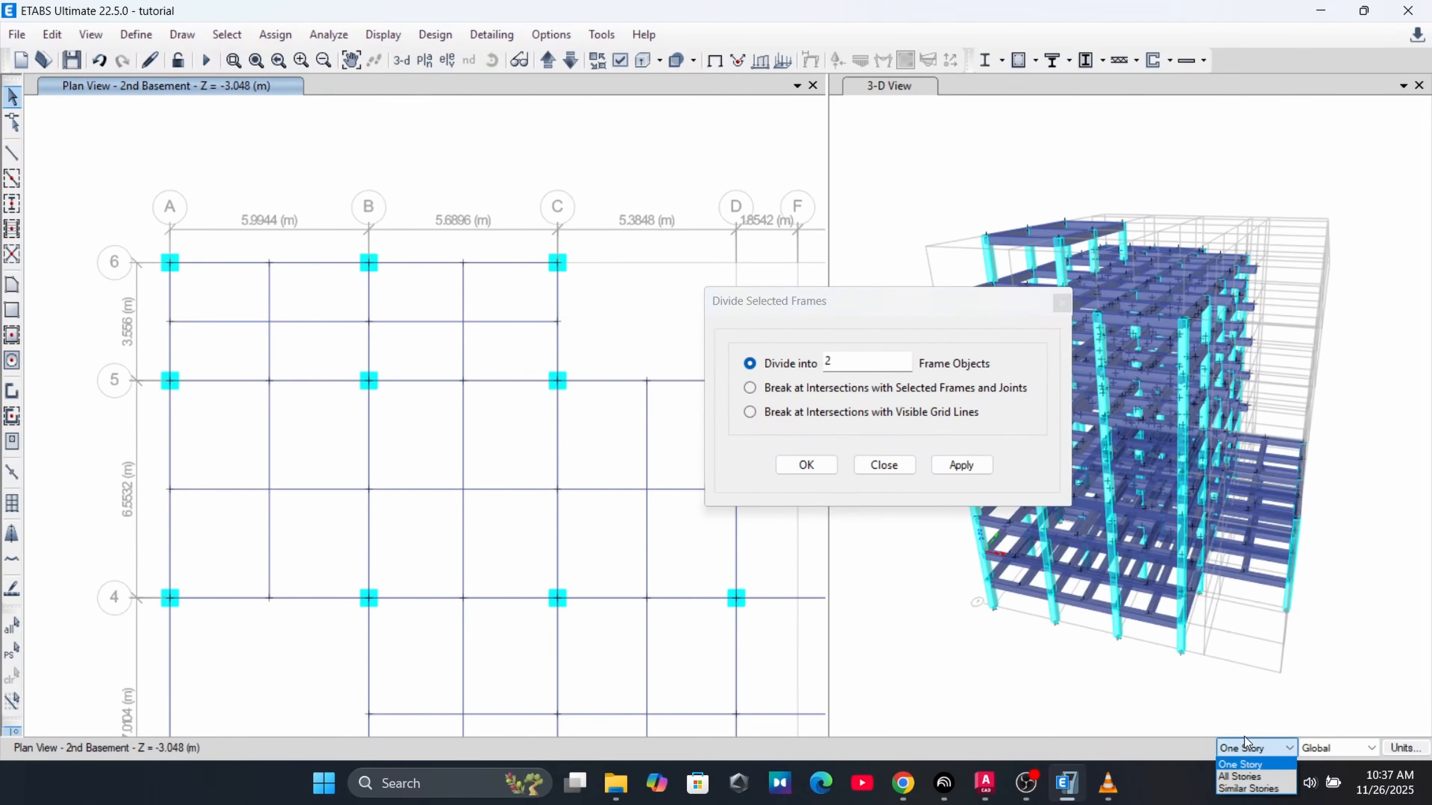
pyautogui.click(1251, 771)
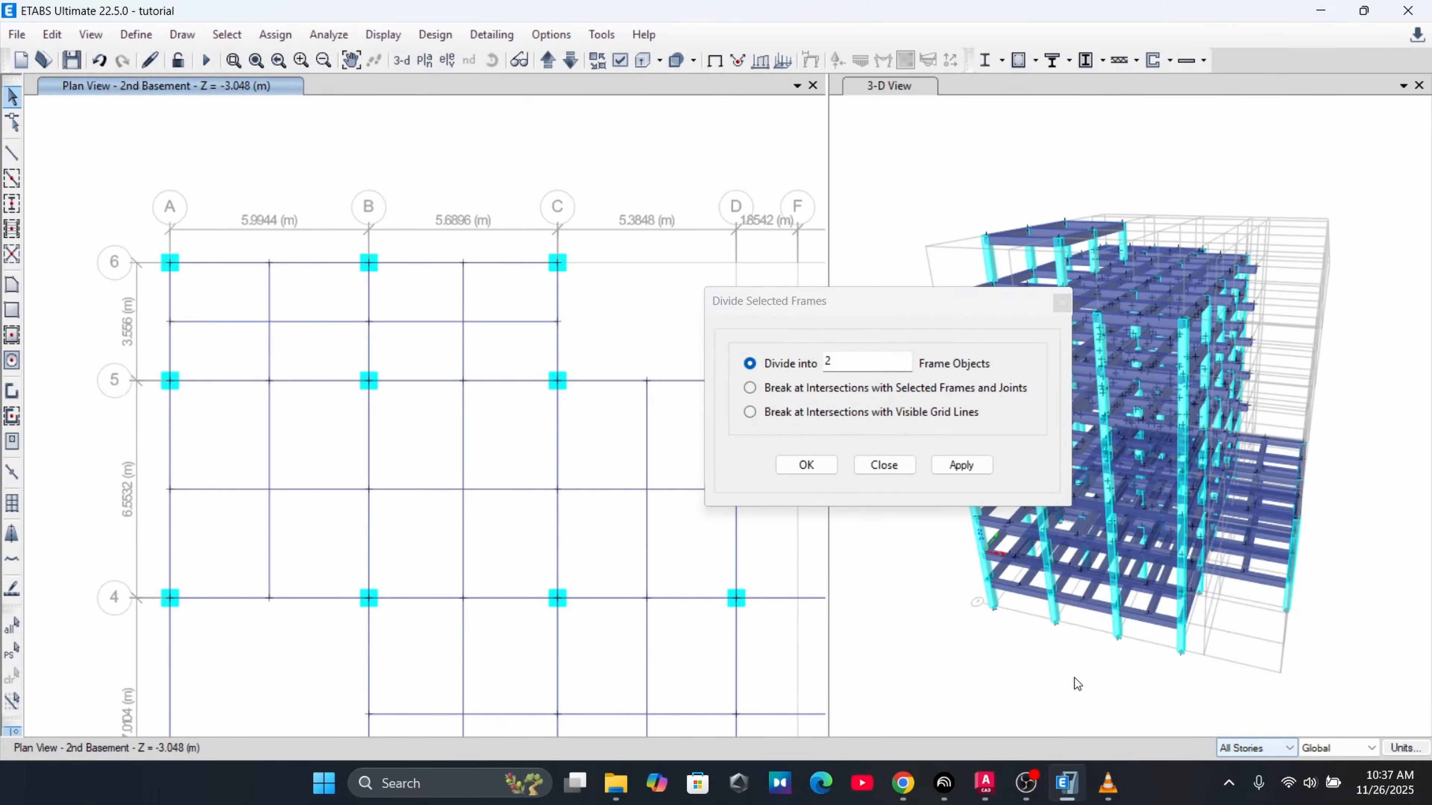
# Divide the X-direction secondary beams between grids 5–6, in bays A–B and B–C, into 2 frame objects each
pyautogui.click(333, 322)
pyautogui.click(515, 322)
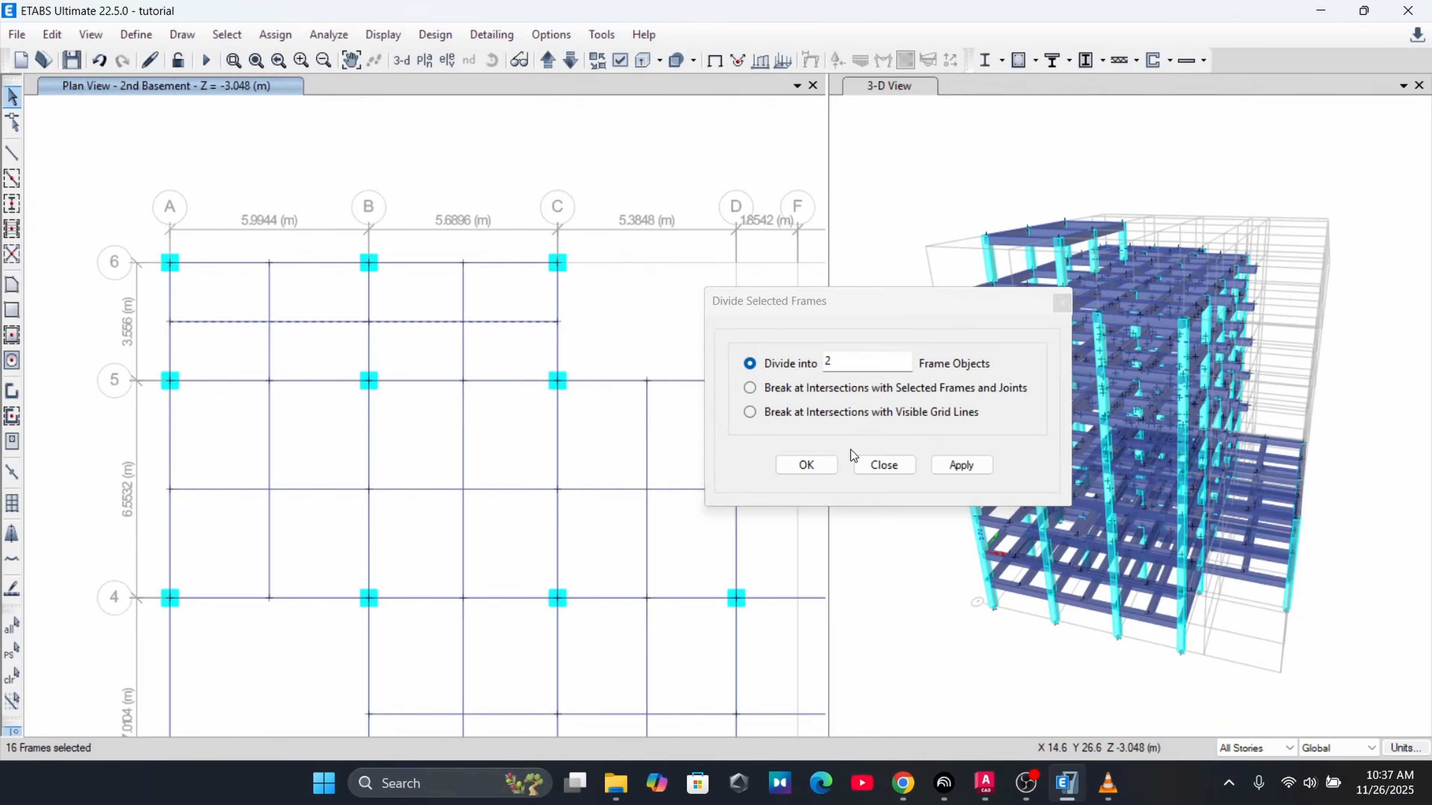
pyautogui.click(961, 464)
# Select the segments of the secondary beams between grids 5–6 and examine whether they split at the crossings
pyautogui.click(446, 321)
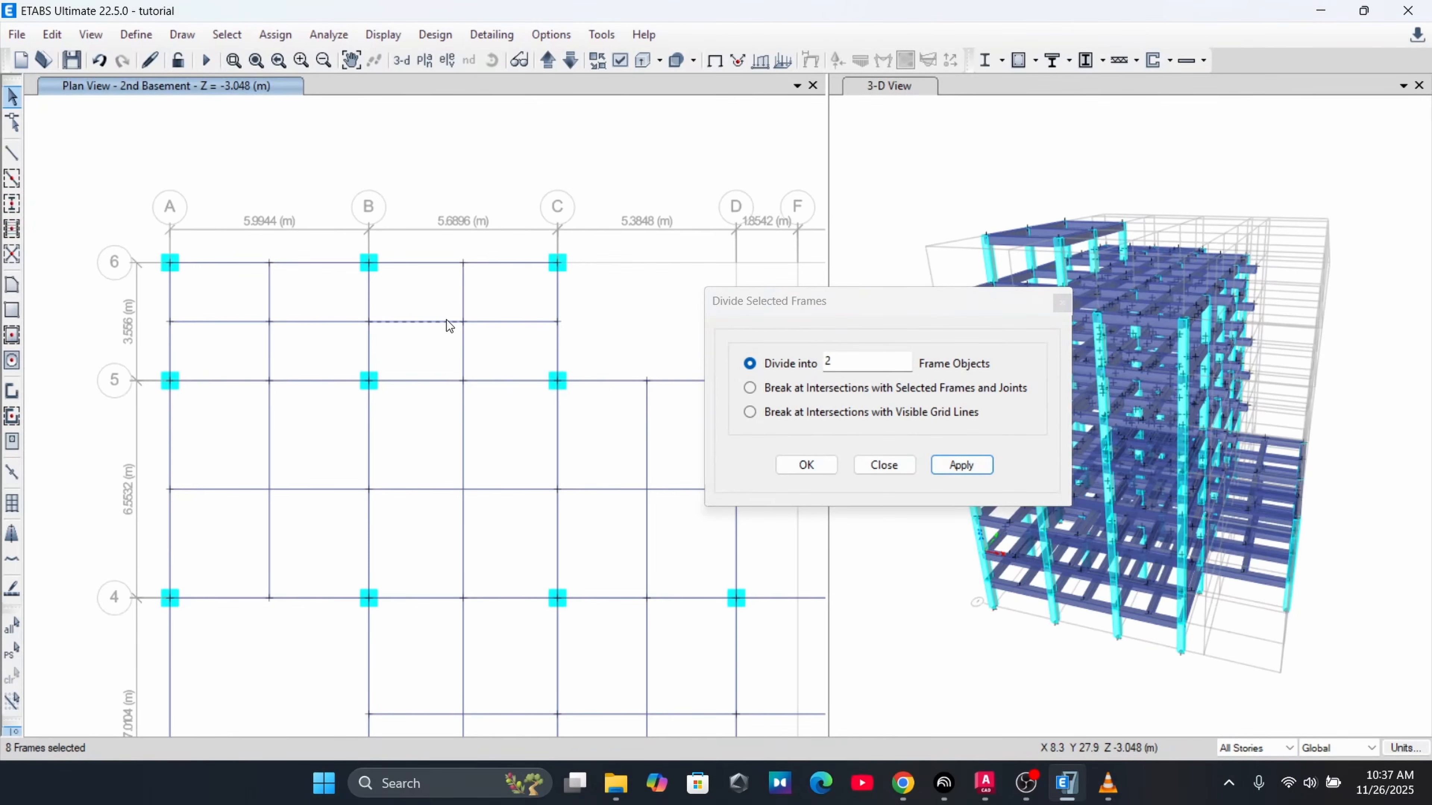
pyautogui.click(498, 322)
pyautogui.click(333, 321)
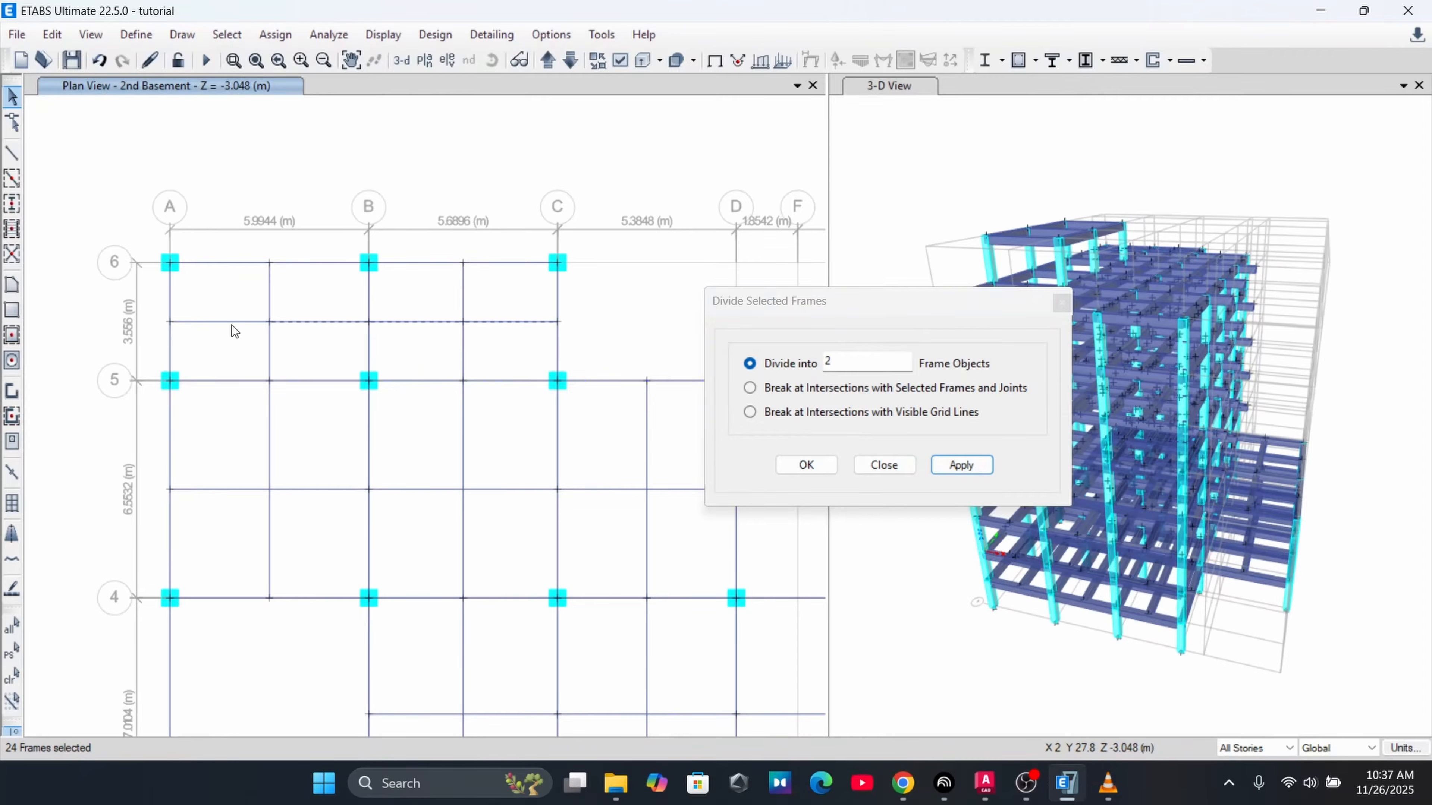
pyautogui.click(229, 323)
pyautogui.click(961, 465)
# Divide the three Y-direction secondary beams between grids 4–5, from grid A to D, into 2 frame objects each
pyautogui.moveTo(391, 420); pyautogui.dragTo(294, 383, button='middle')
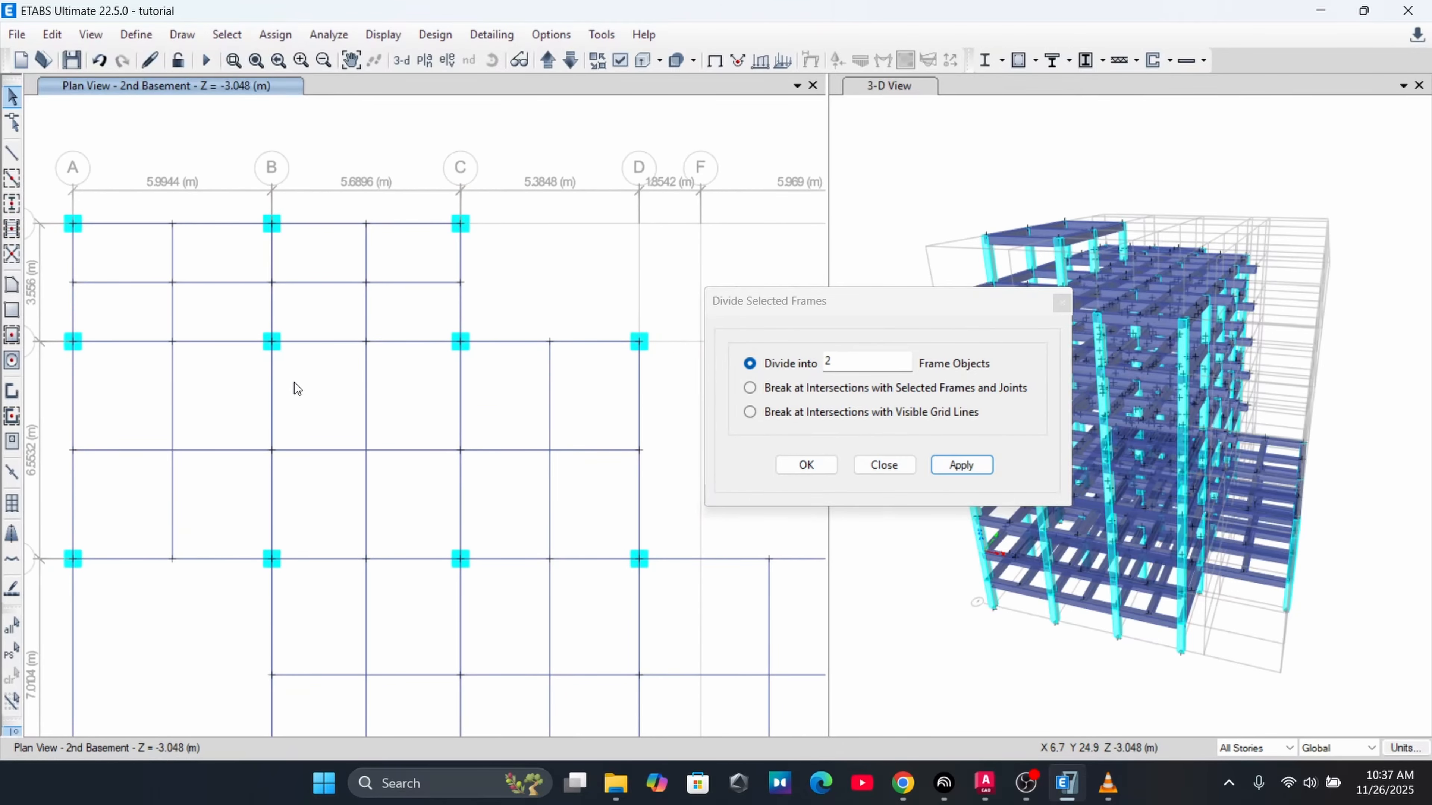
pyautogui.rightClick(289, 385)
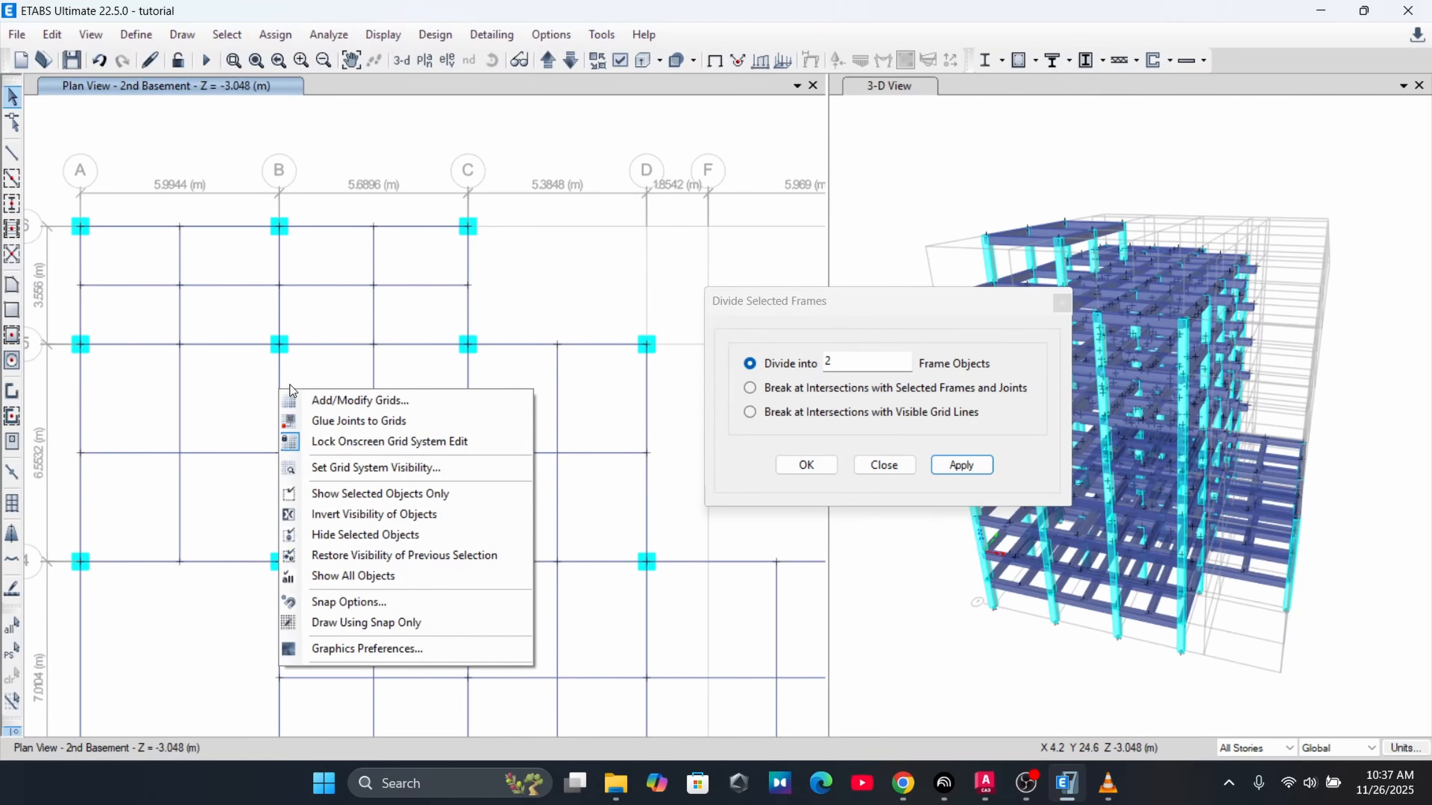
pyautogui.click(247, 374)
pyautogui.moveTo(266, 376); pyautogui.dragTo(250, 275, button='middle')
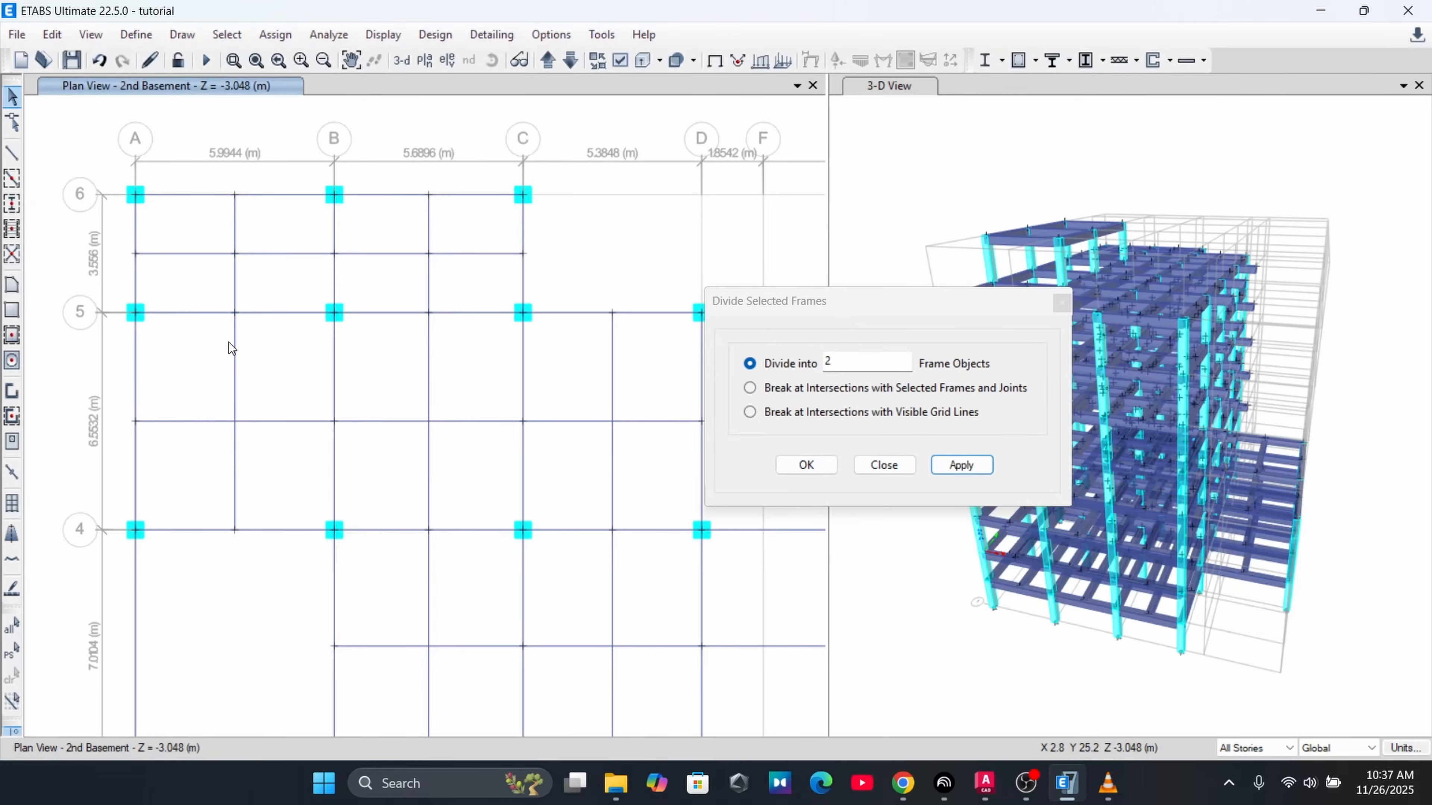
pyautogui.click(235, 375)
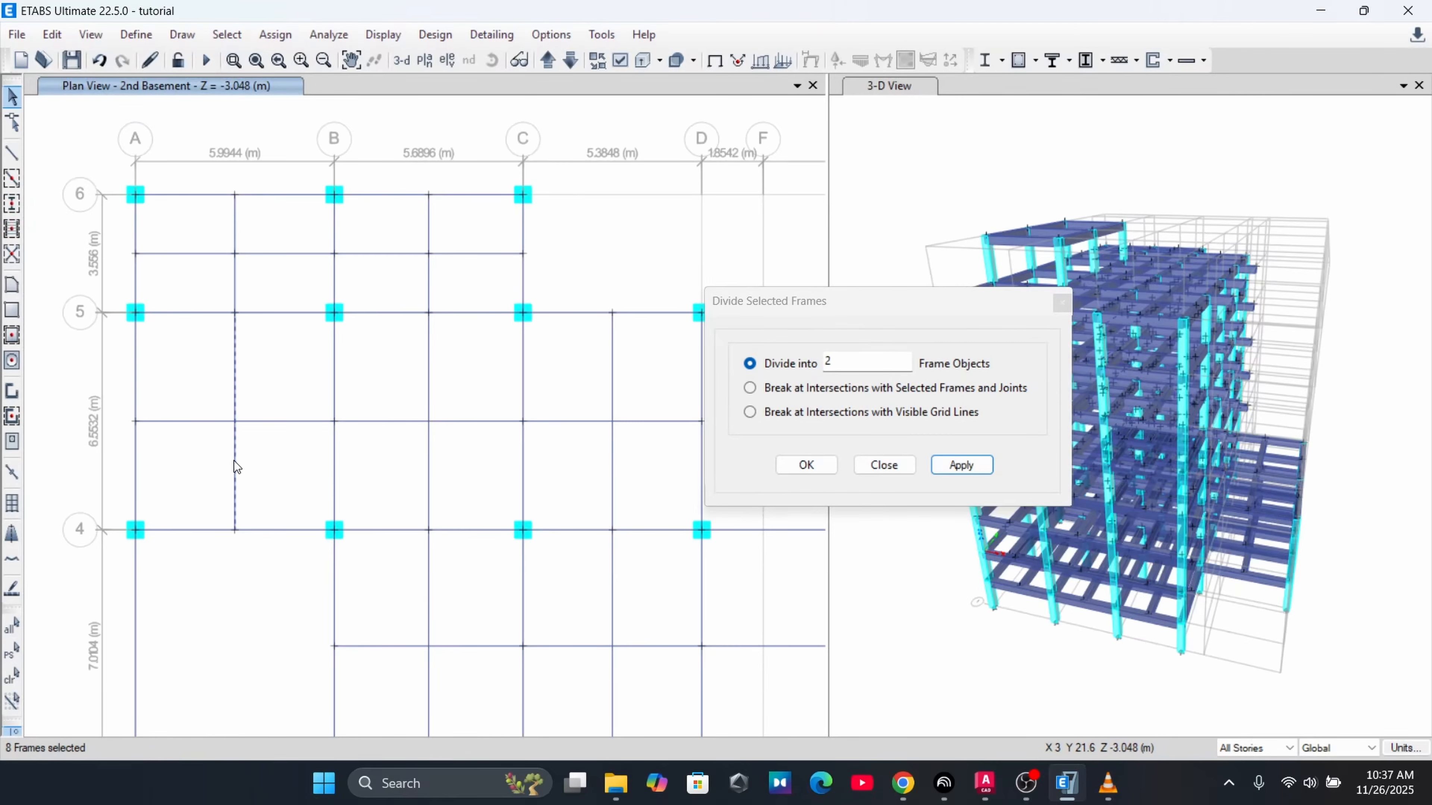
pyautogui.click(428, 367)
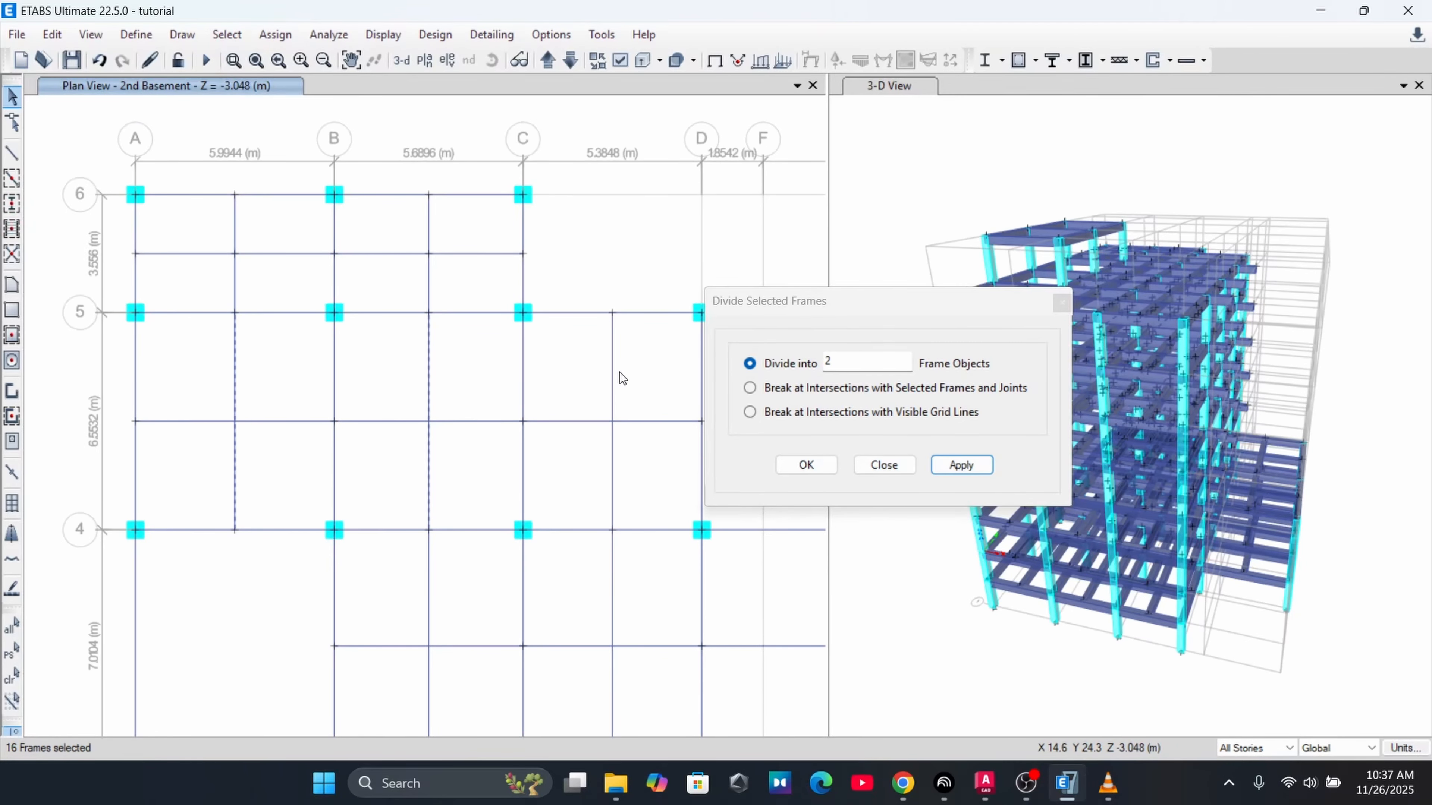
pyautogui.click(962, 465)
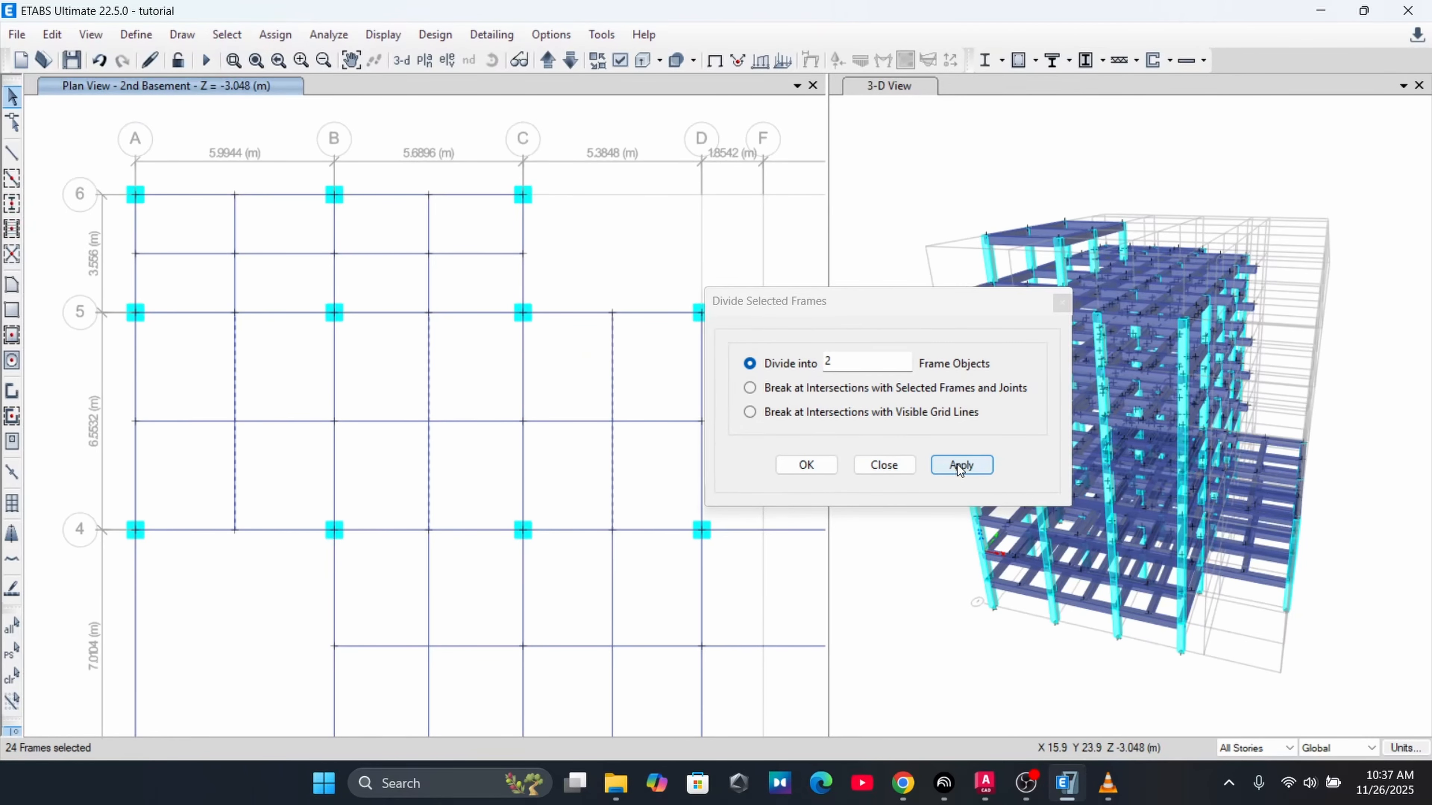
# Select both segments of the C–D secondary beam between grids 4–5 to examine its split, then clear the selection
pyautogui.moveTo(446, 525); pyautogui.dragTo(369, 475, button='middle')
pyautogui.click(528, 319)
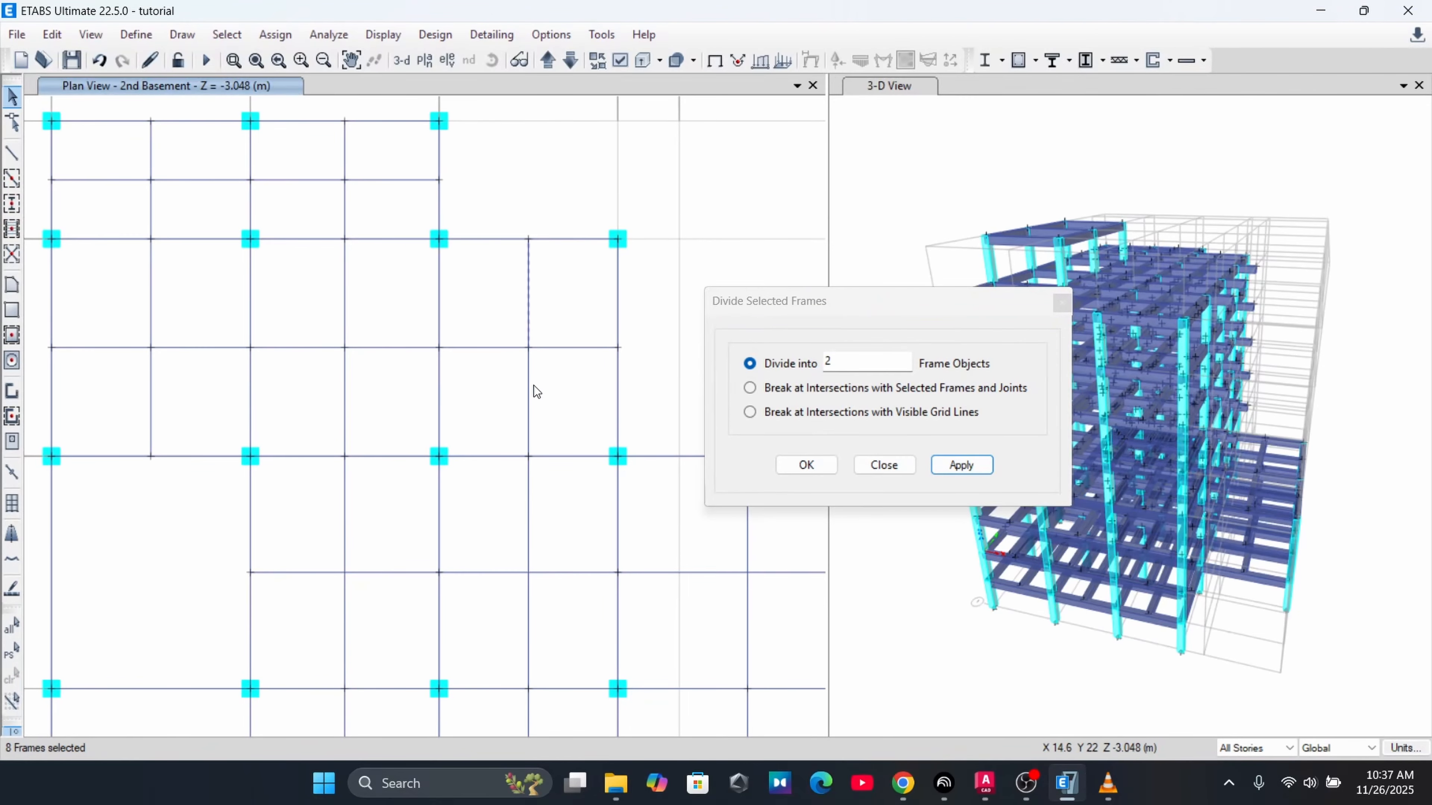
pyautogui.click(529, 391)
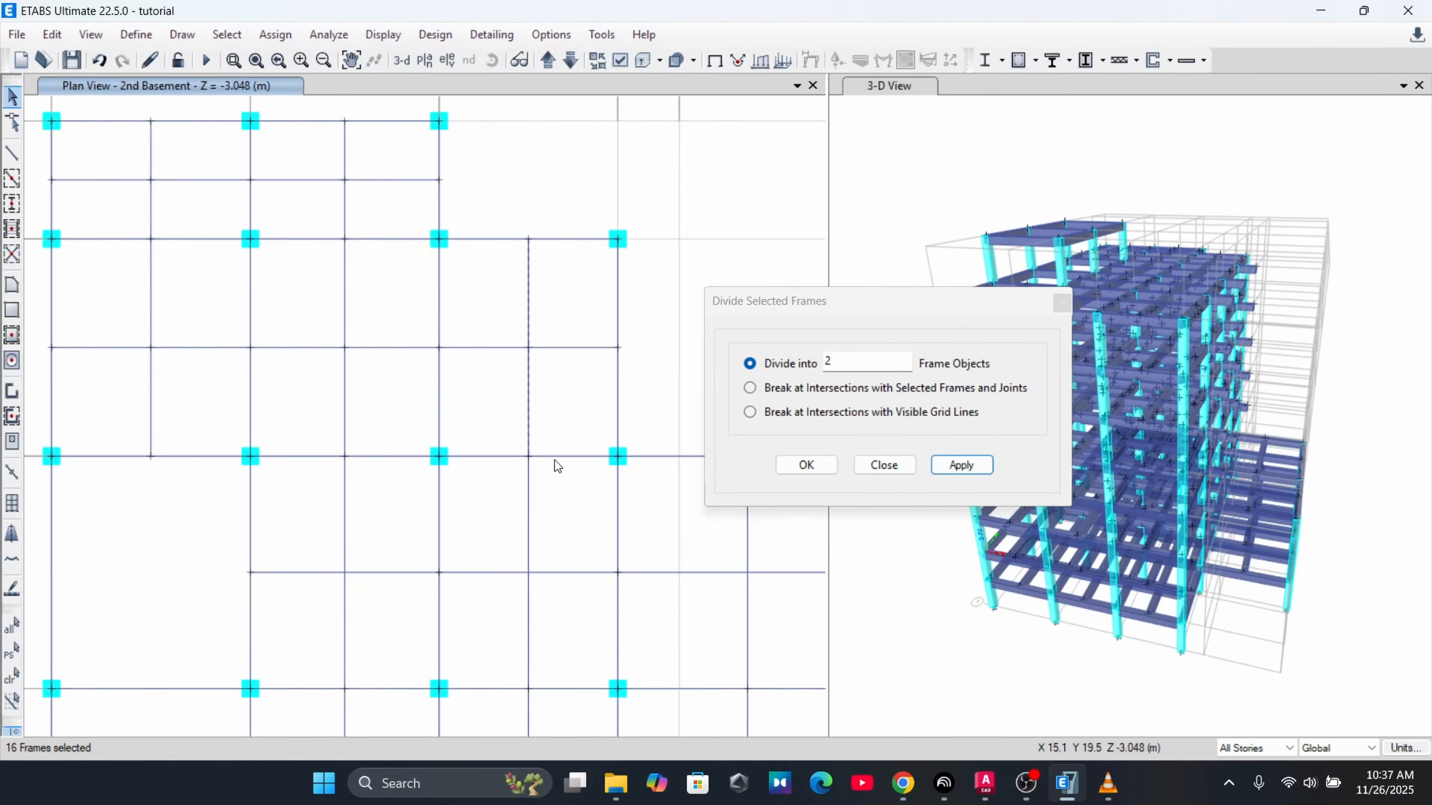
pyautogui.hotkey('ctrl', 'q')
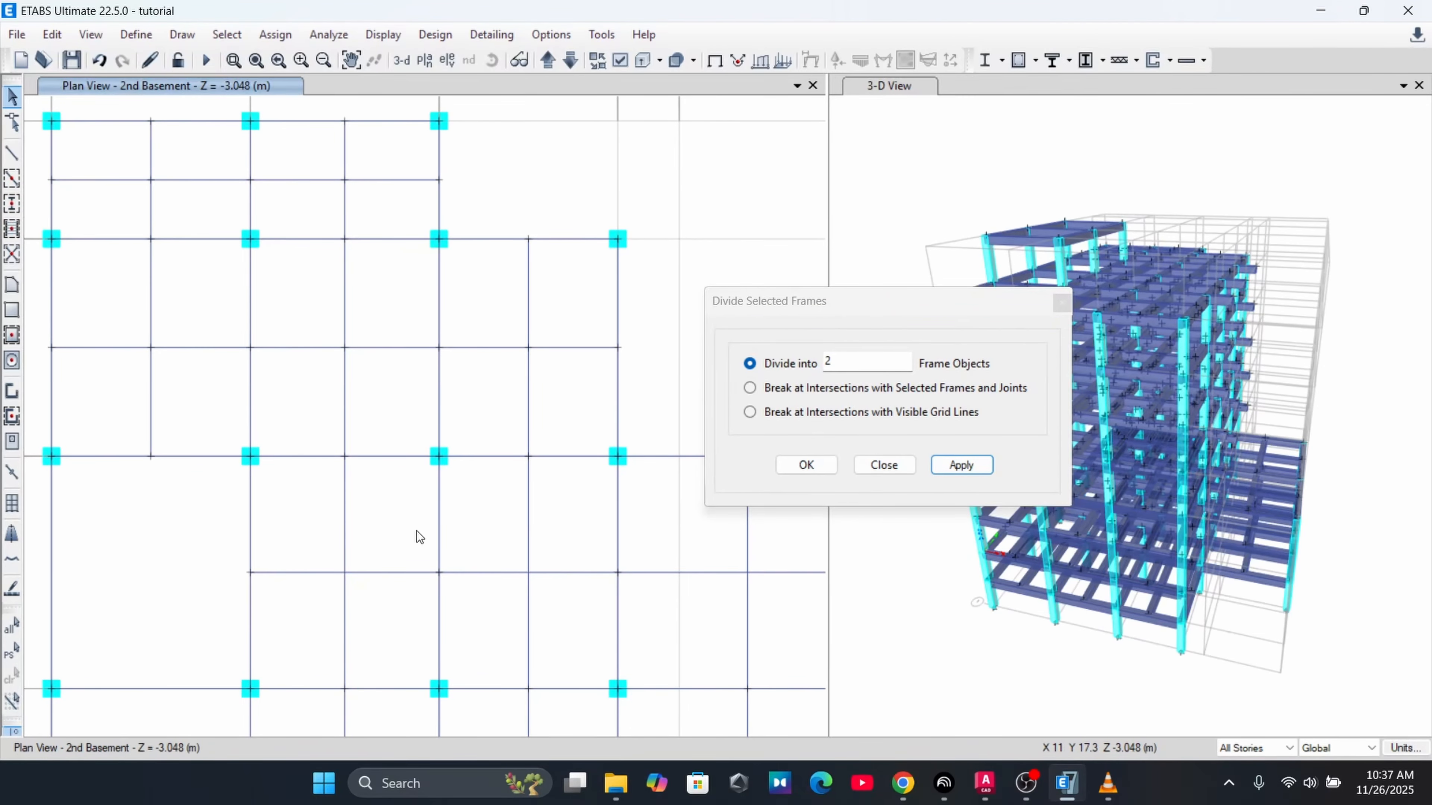
# Divide the Y-direction secondary beams between grids B–D and the X-direction ones beyond grid D, across grids 2–4, into 2 frame objects each
pyautogui.moveTo(416, 530); pyautogui.dragTo(470, 388, button='middle')
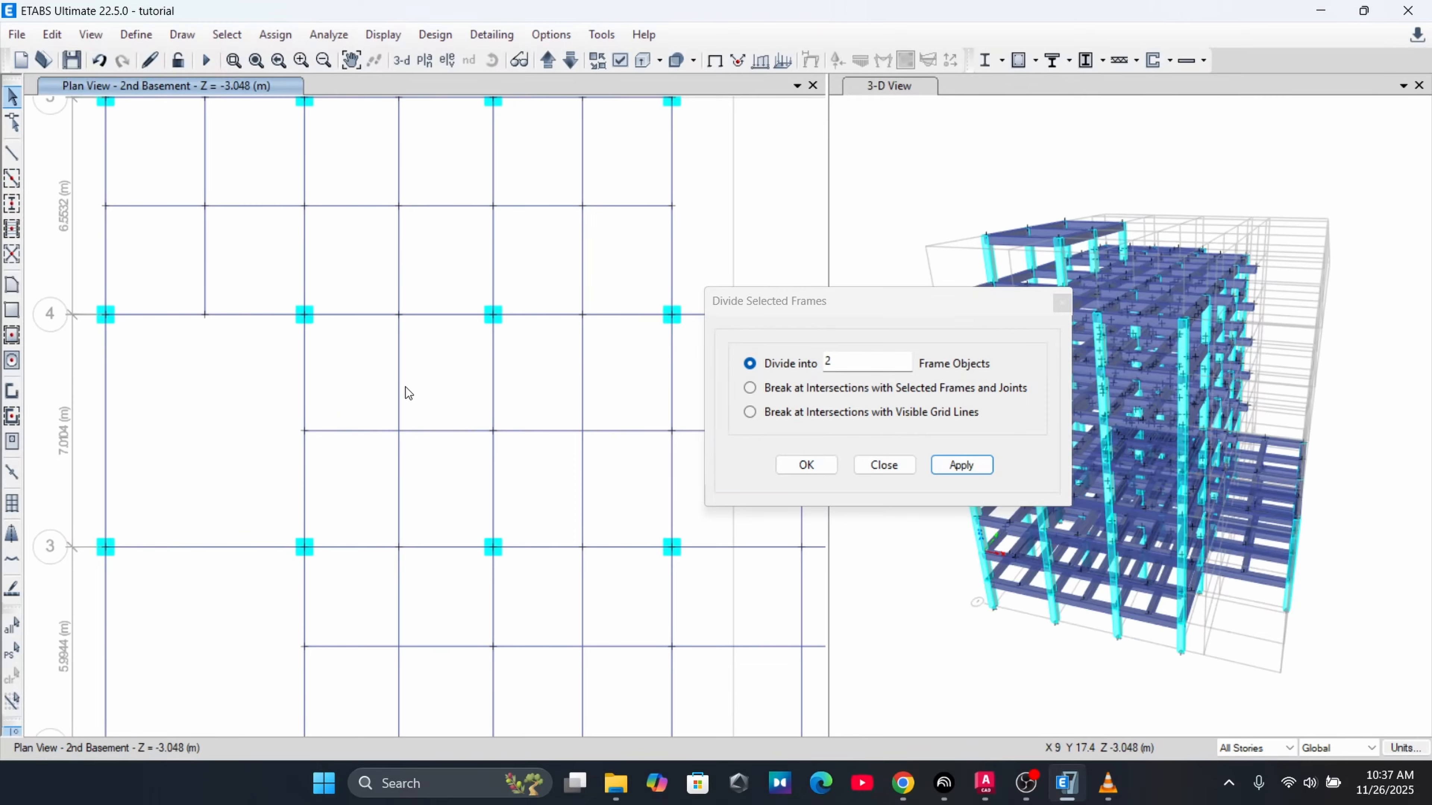
pyautogui.hotkey('ctrl', 'p')
pyautogui.moveTo(617, 412); pyautogui.dragTo(409, 424, button='middle')
pyautogui.moveTo(598, 397); pyautogui.dragTo(570, 609, button='middle')
pyautogui.moveTo(571, 610); pyautogui.dragTo(568, 300, button='middle')
pyautogui.click(531, 342)
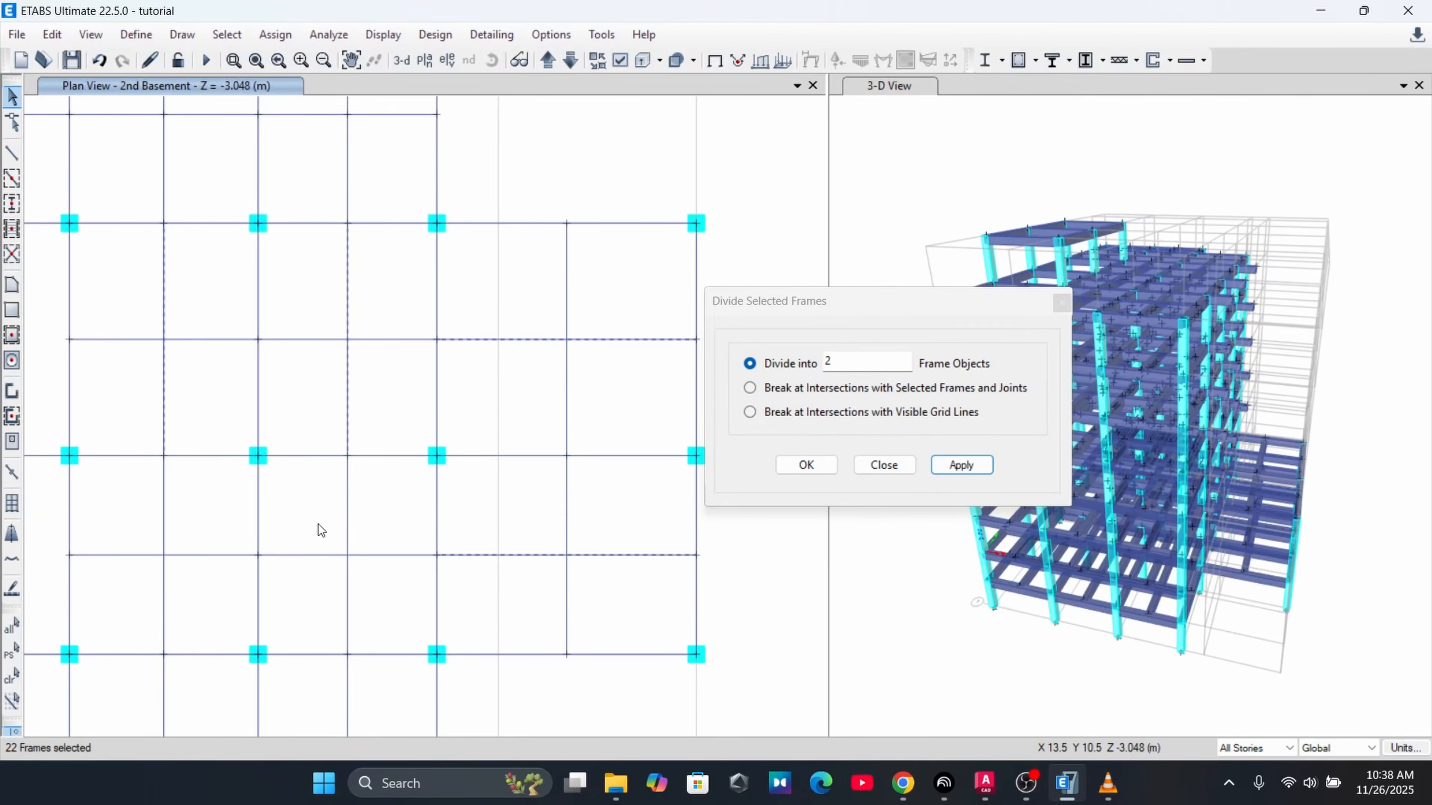
pyautogui.moveTo(347, 519); pyautogui.dragTo(522, 390, button='middle')
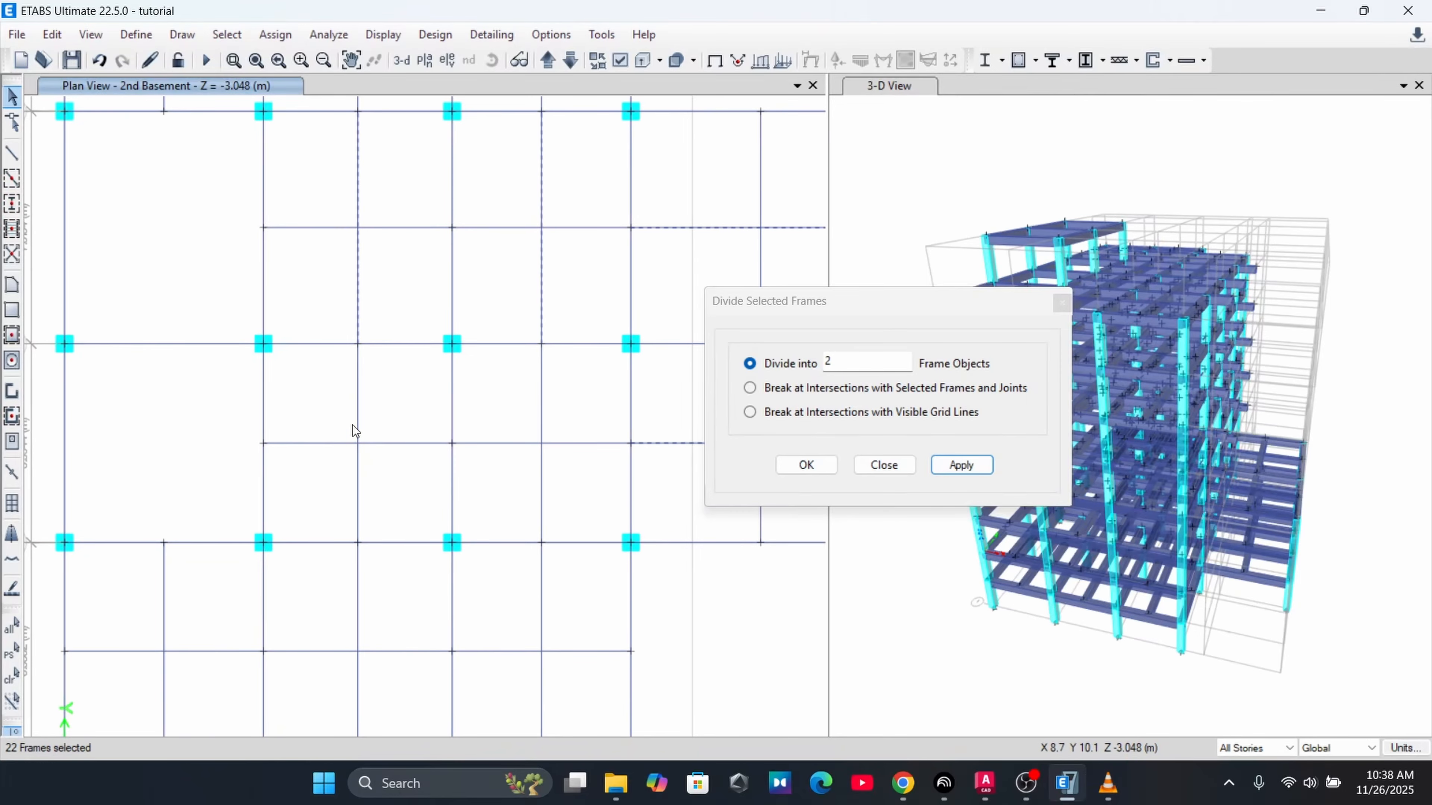
pyautogui.click(357, 408)
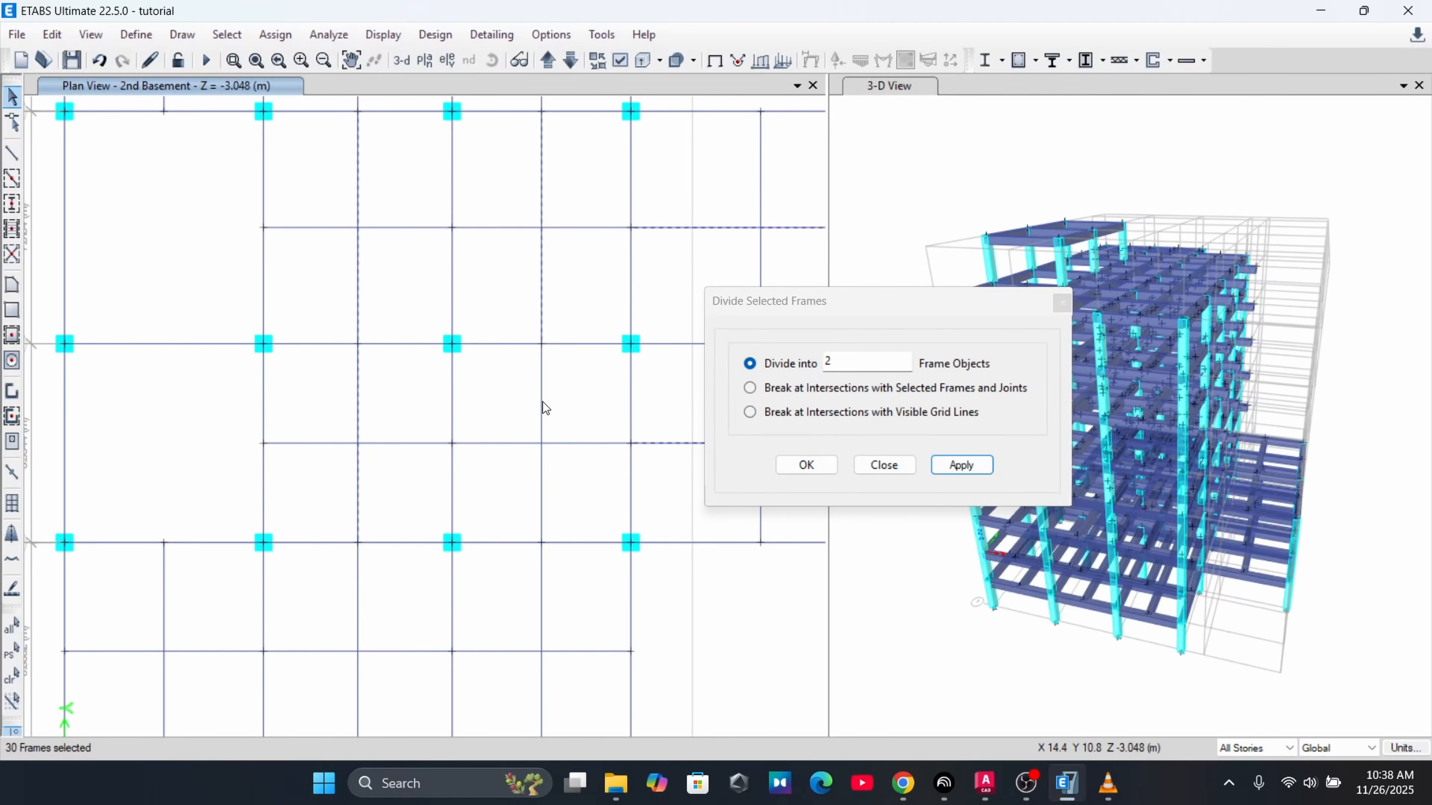
pyautogui.click(958, 466)
# Divide the Y-direction secondary beams between grids 1–2 into 2 frame objects each and close the frame division options
pyautogui.moveTo(326, 474); pyautogui.dragTo(385, 286, button='middle')
pyautogui.moveTo(576, 333); pyautogui.dragTo(513, 750, button='middle')
pyautogui.scroll(-3, 430, 200)
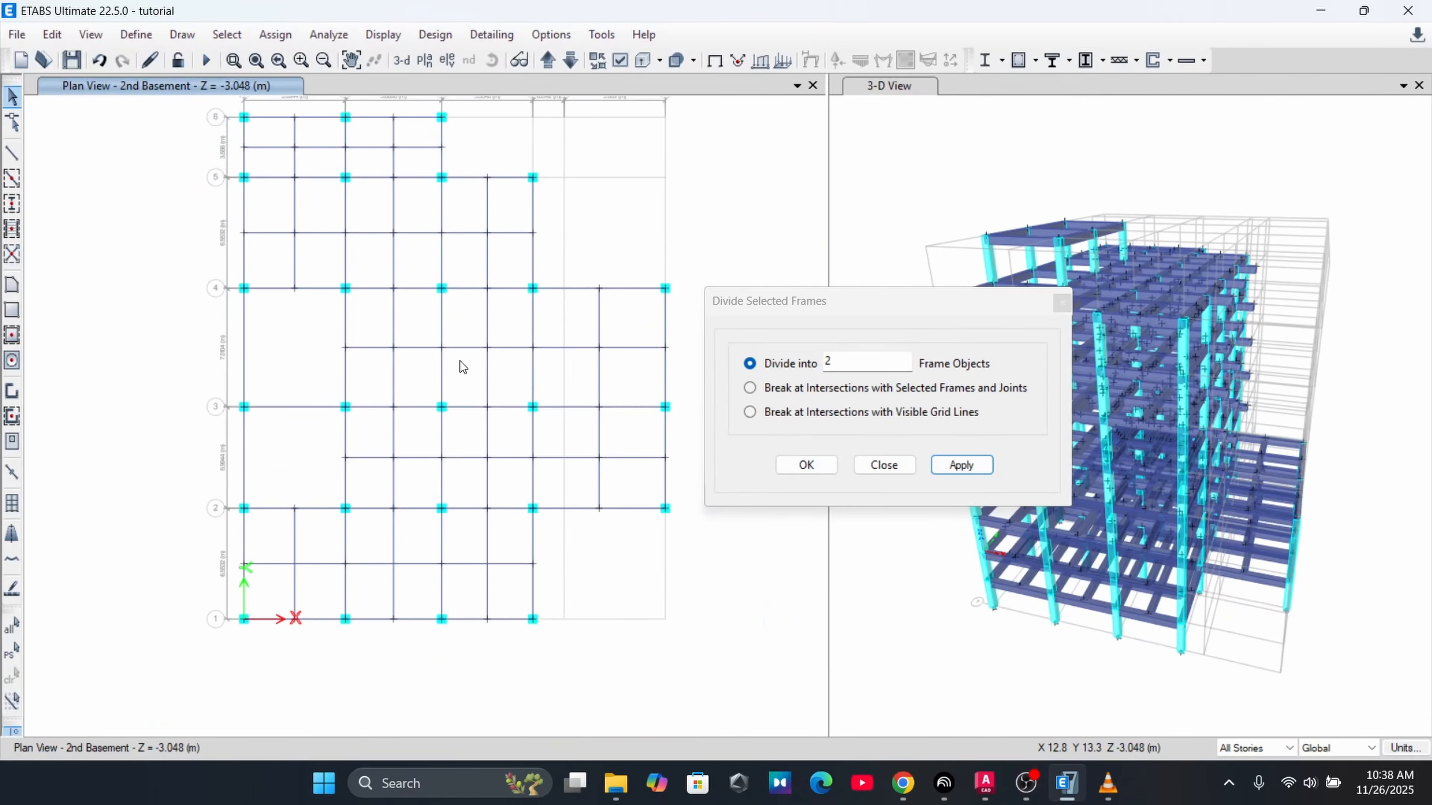
pyautogui.moveTo(455, 287); pyautogui.dragTo(499, 290, button='middle')
pyautogui.scroll(2, 362, 490)
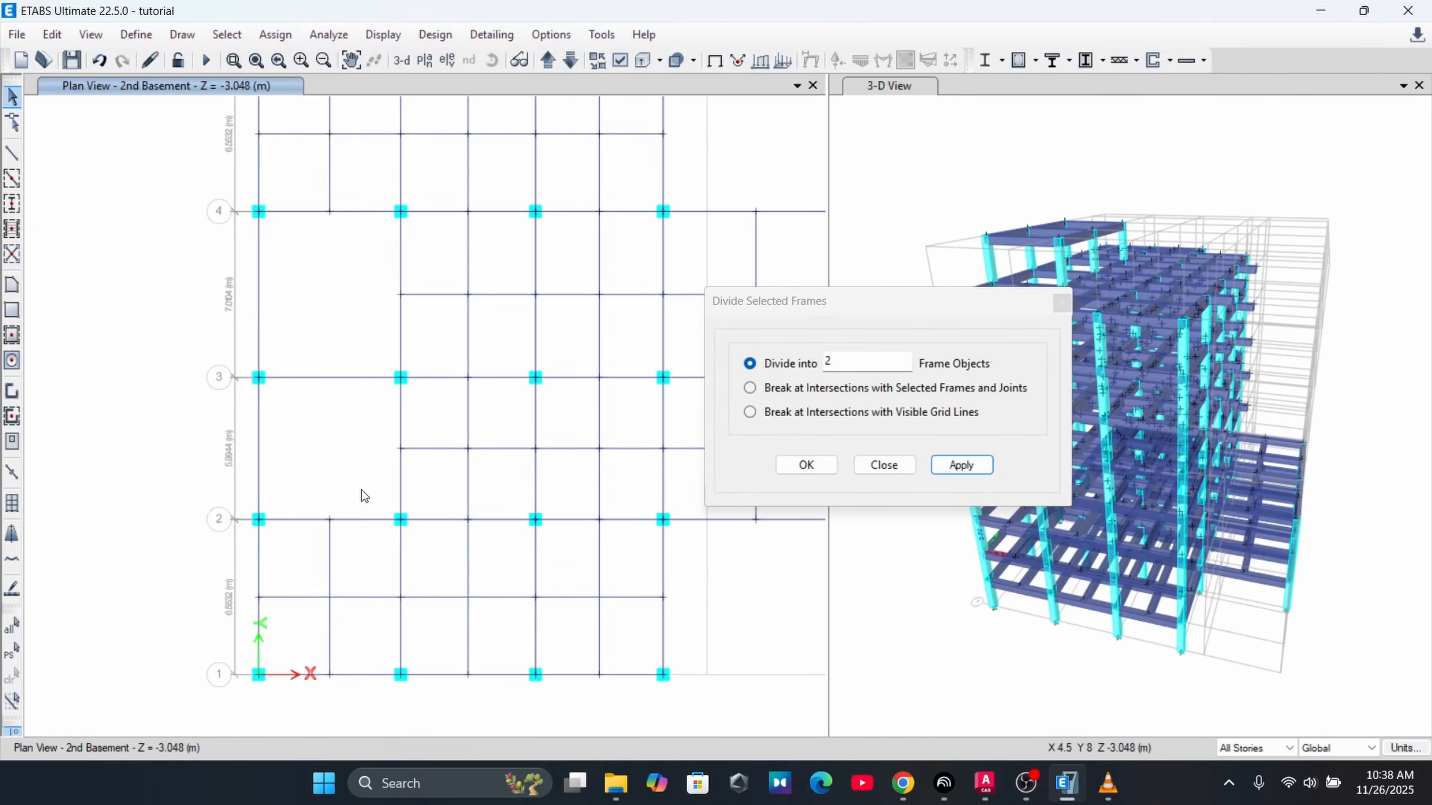
pyautogui.scroll(5, 361, 490)
pyautogui.moveTo(306, 614); pyautogui.dragTo(129, 339, button='middle')
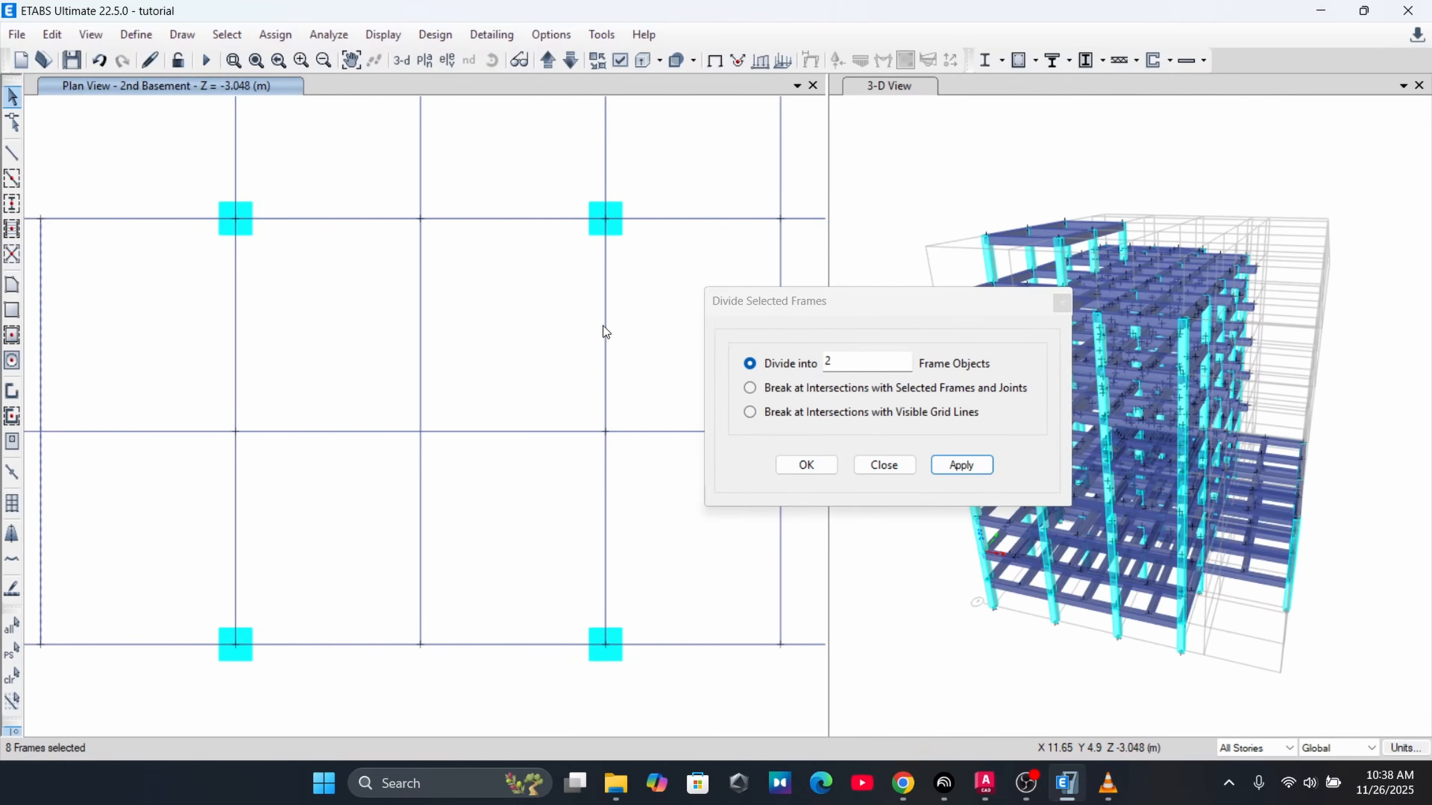
pyautogui.click(422, 307)
pyautogui.scroll(-7, 423, 307)
pyautogui.moveTo(454, 364); pyautogui.dragTo(338, 355, button='middle')
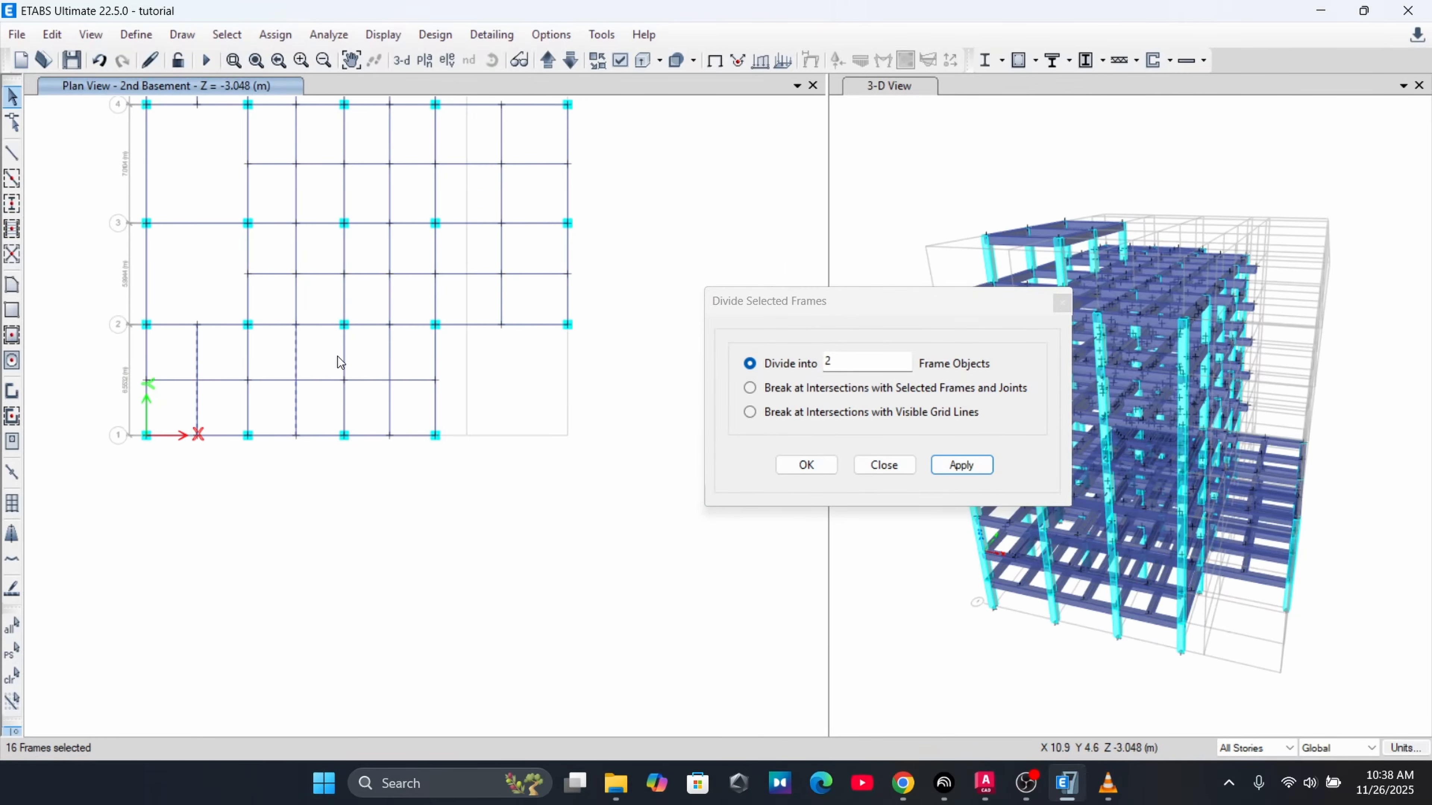
pyautogui.click(957, 465)
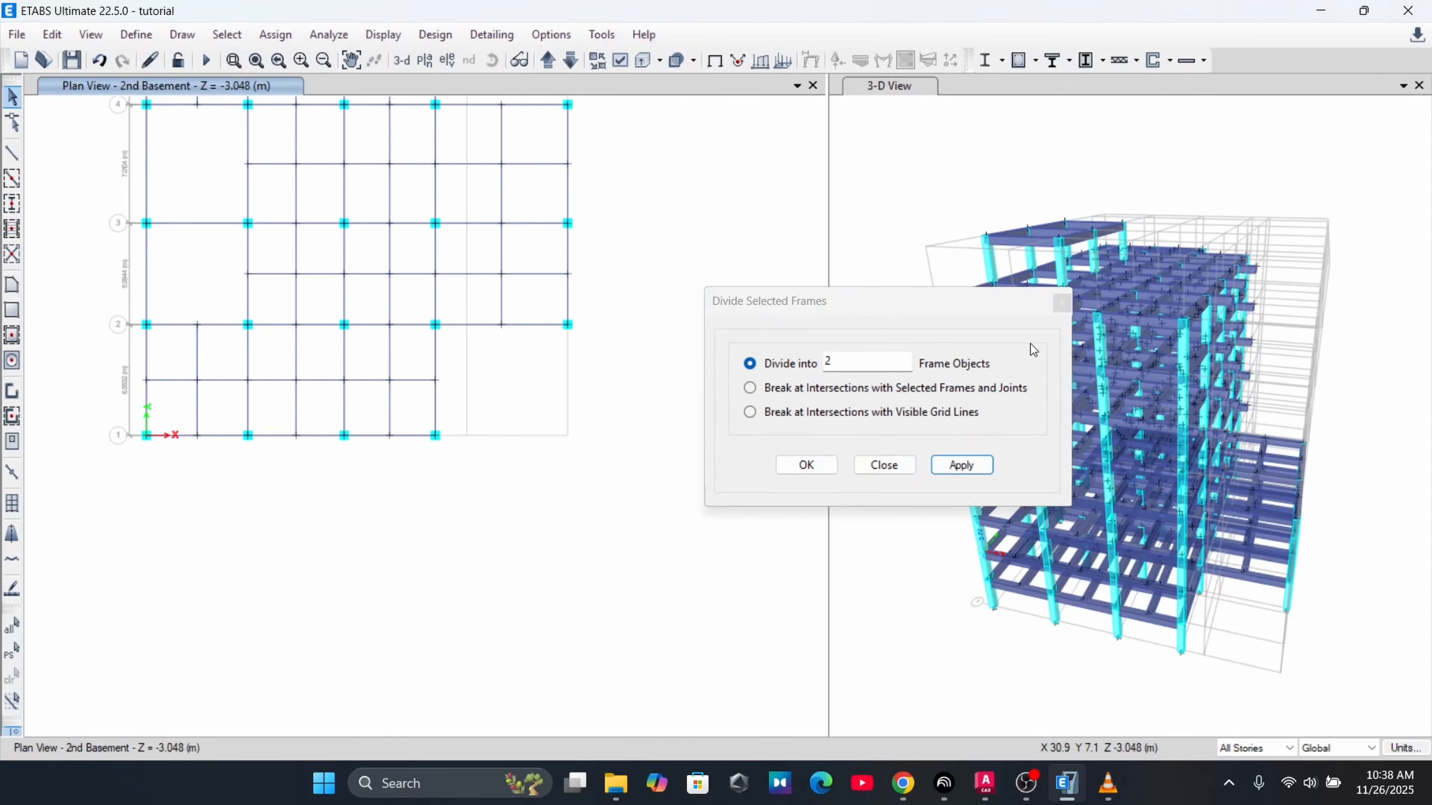
pyautogui.click(1061, 303)
# Select the segments of the A–B secondary beam between grids 1–2 and review the upper segment's assignments and geometry
pyautogui.scroll(5, 310, 389)
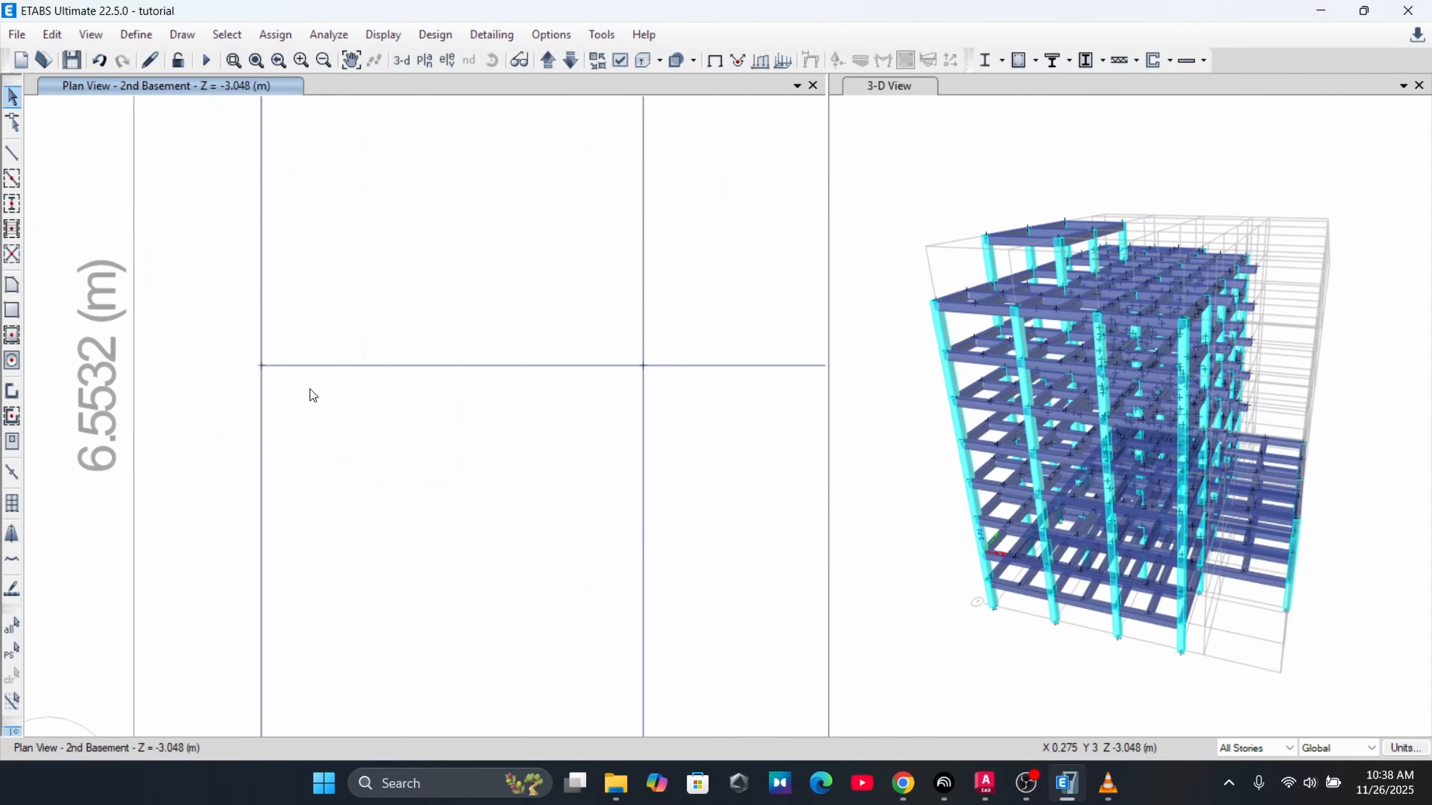
pyautogui.scroll(-3, 364, 372)
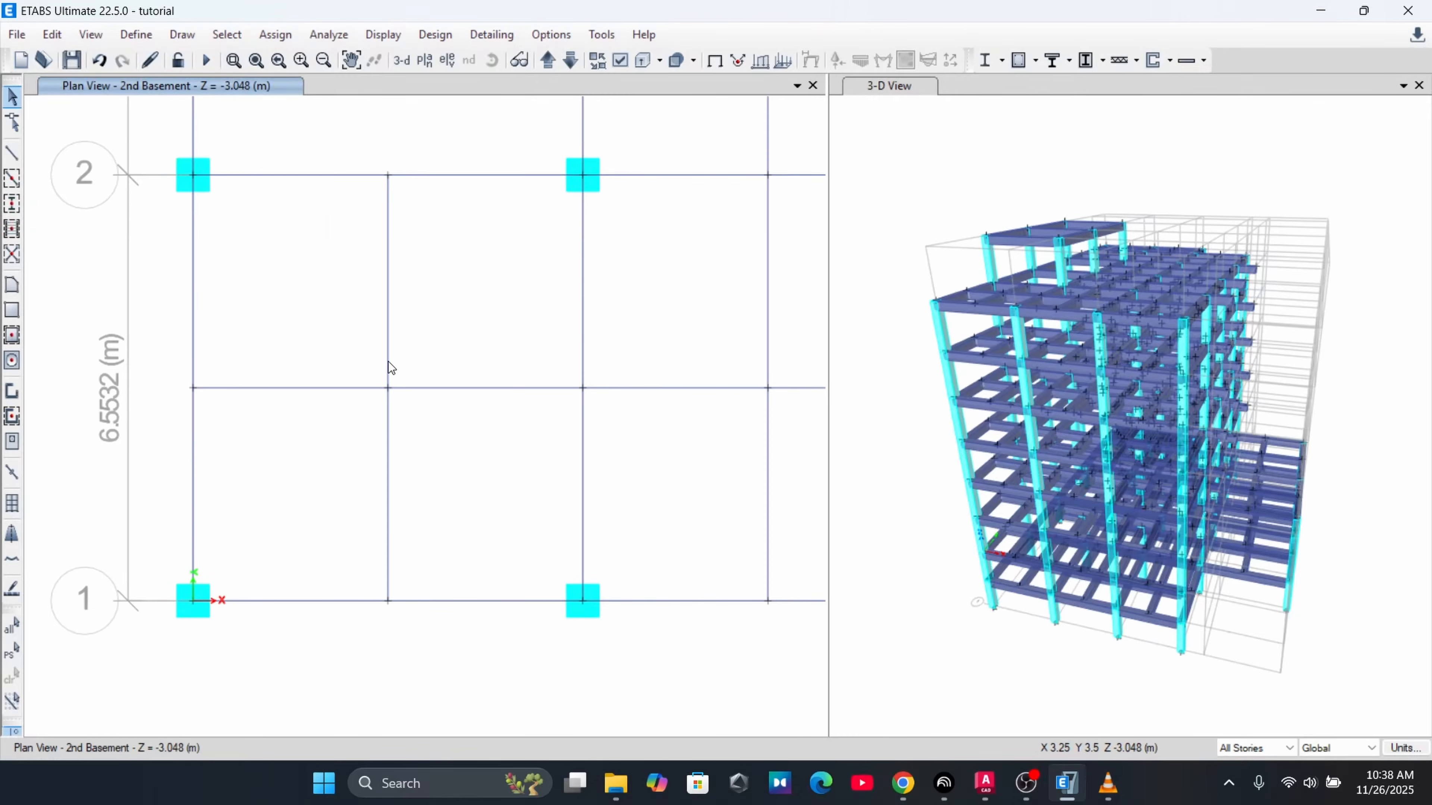
pyautogui.click(389, 365)
pyautogui.click(388, 442)
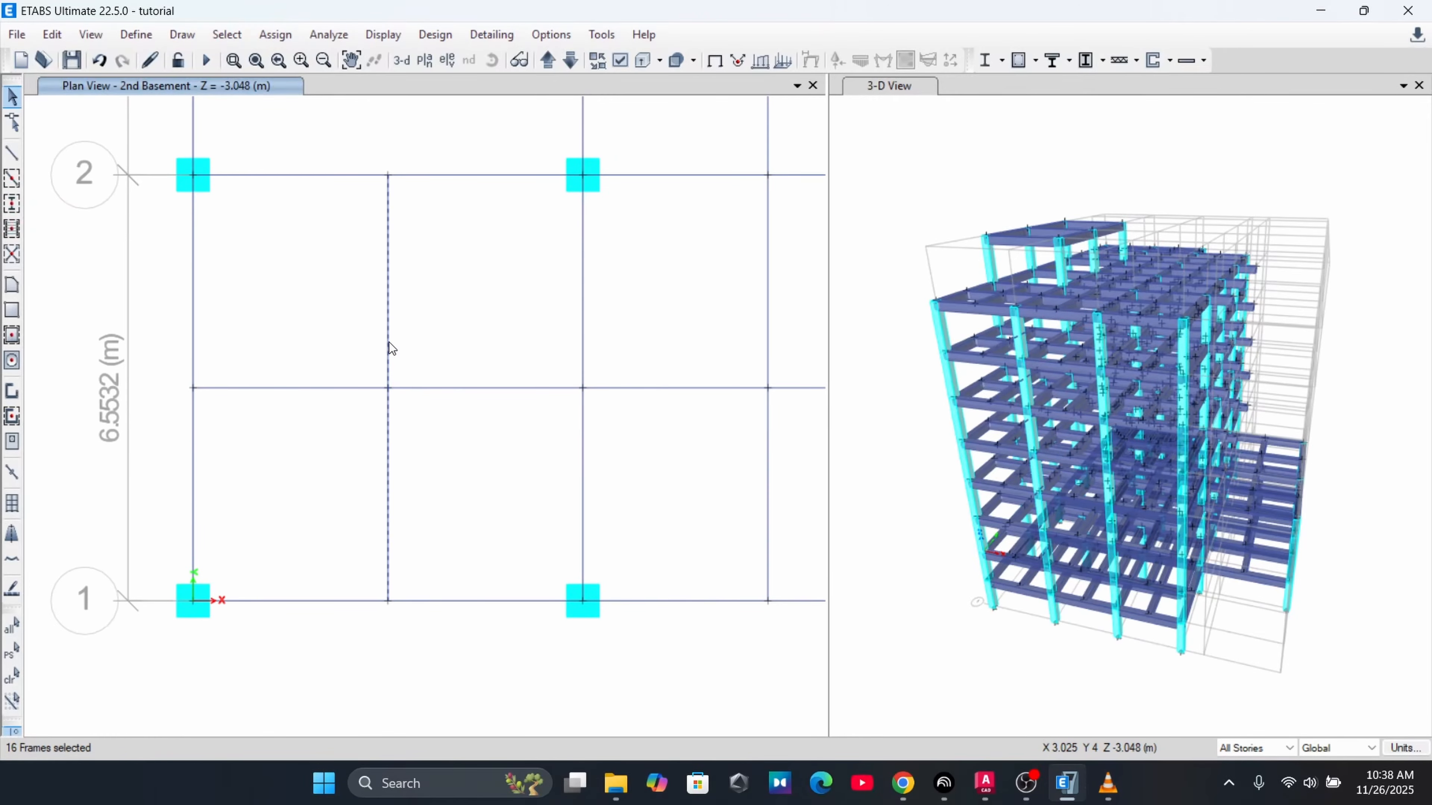
pyautogui.rightClick(389, 342)
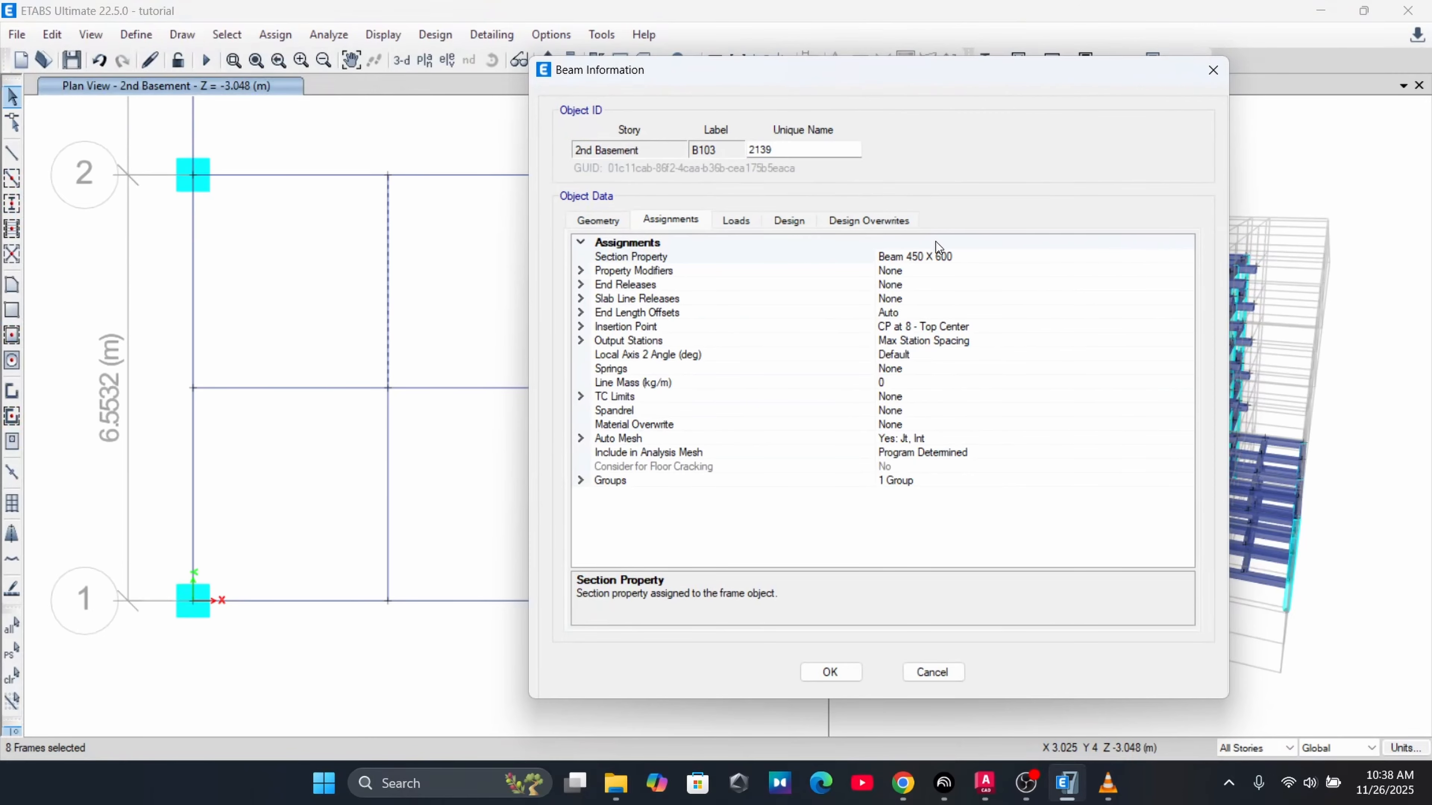
pyautogui.click(629, 221)
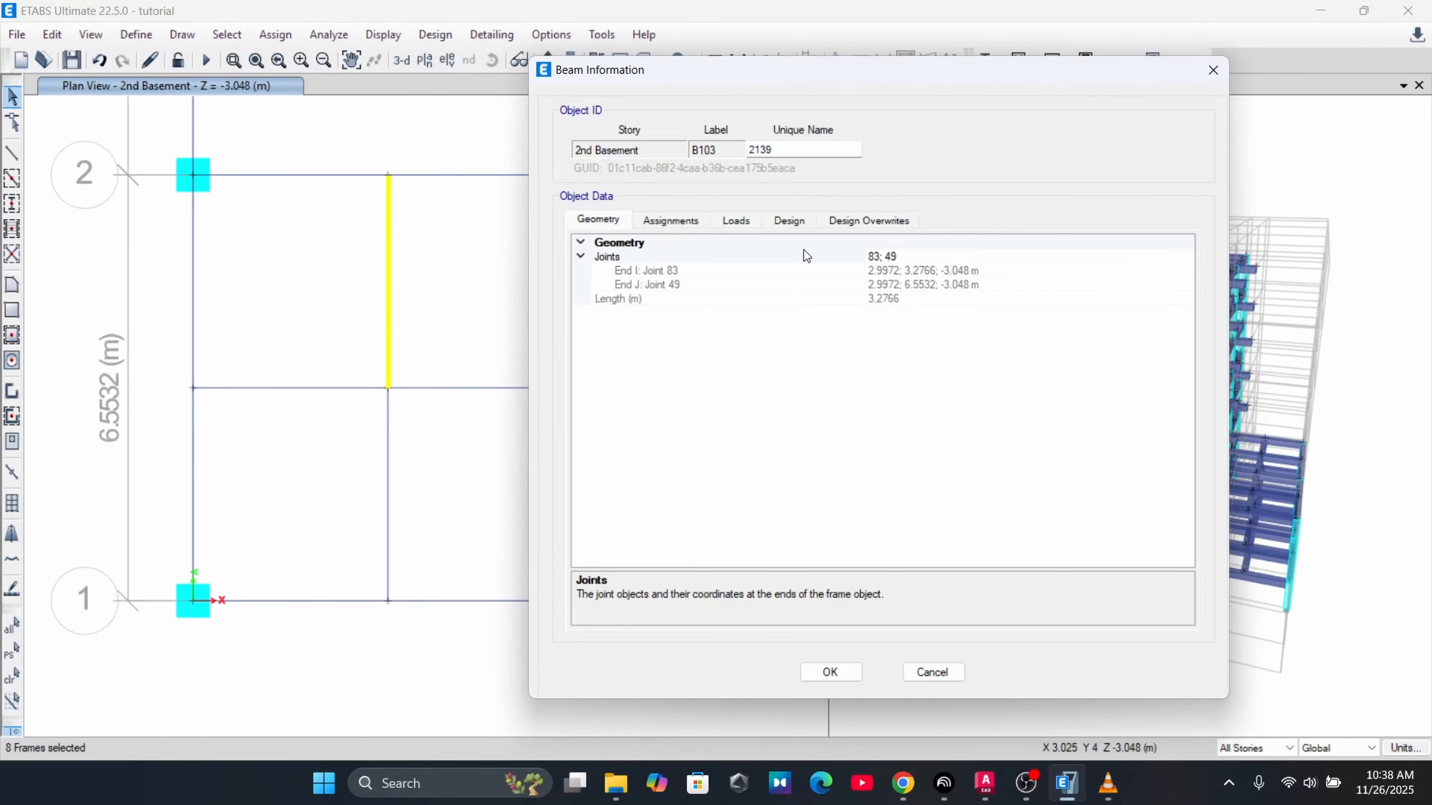
pyautogui.click(1212, 70)
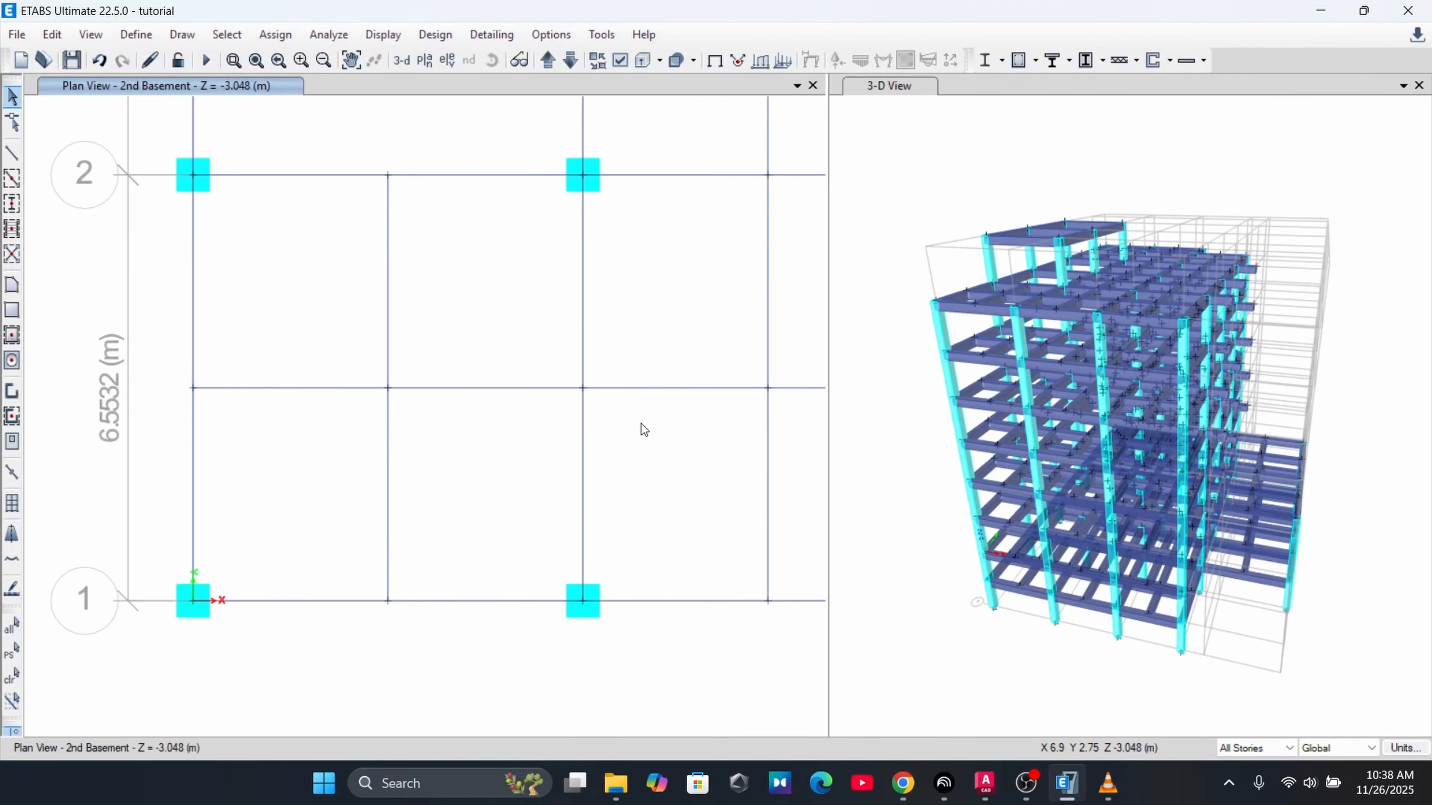
# Examine the beam joints in bay B–C between grids 1–2, selecting the secondary beam segments to check the split at their intersection
pyautogui.moveTo(641, 423); pyautogui.dragTo(358, 452, button='middle')
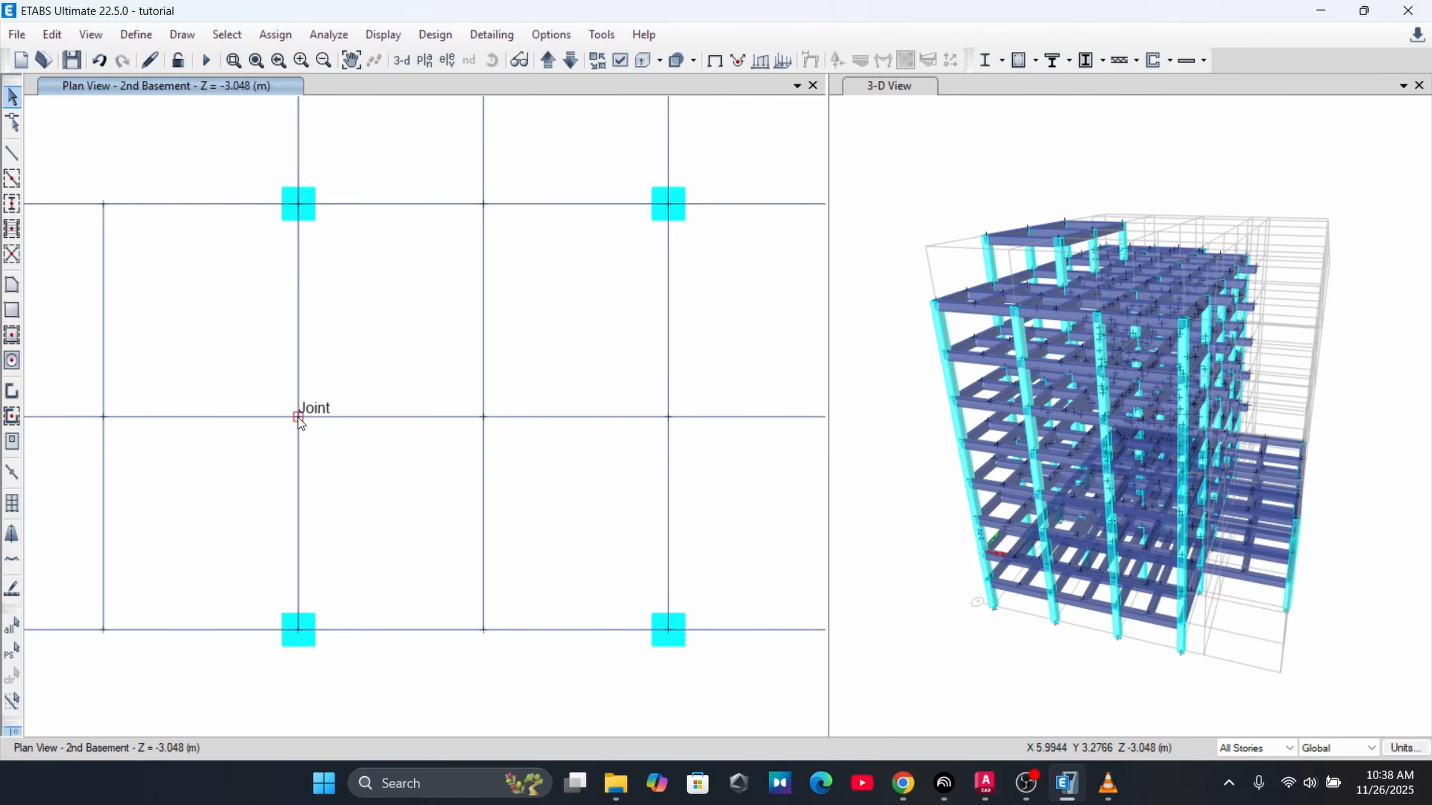
pyautogui.scroll(4, 298, 417)
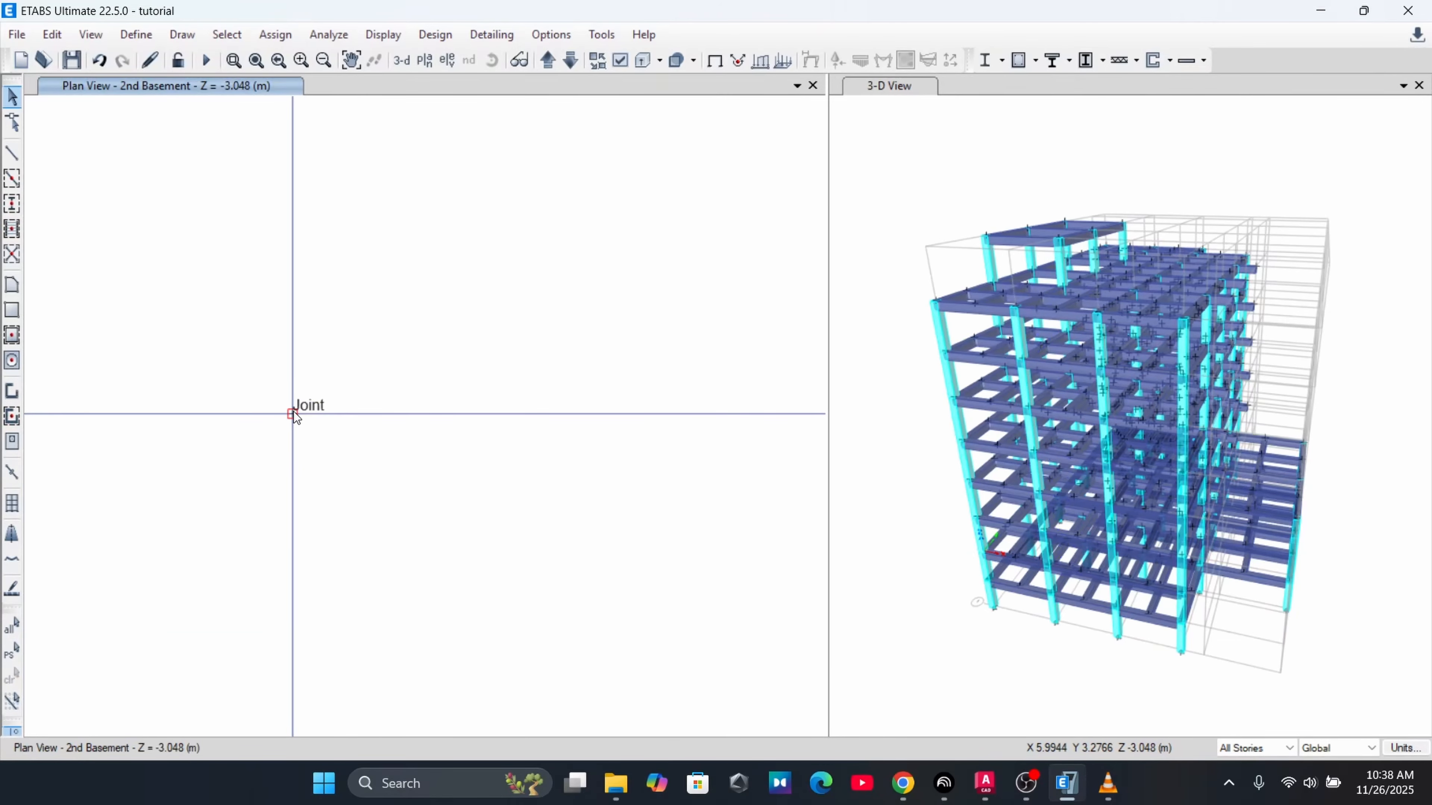
pyautogui.scroll(-4, 291, 419)
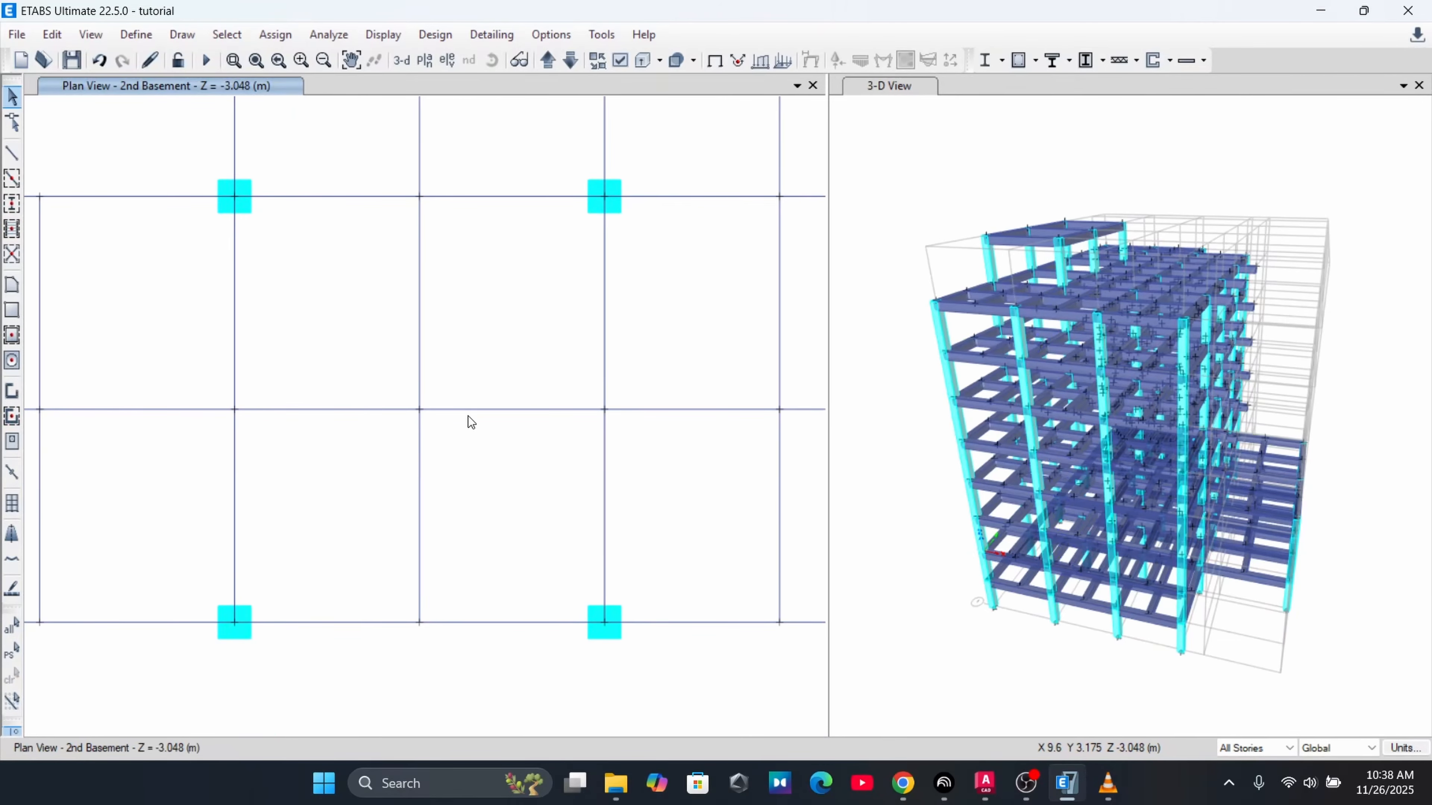
pyautogui.click(443, 414)
pyautogui.click(418, 360)
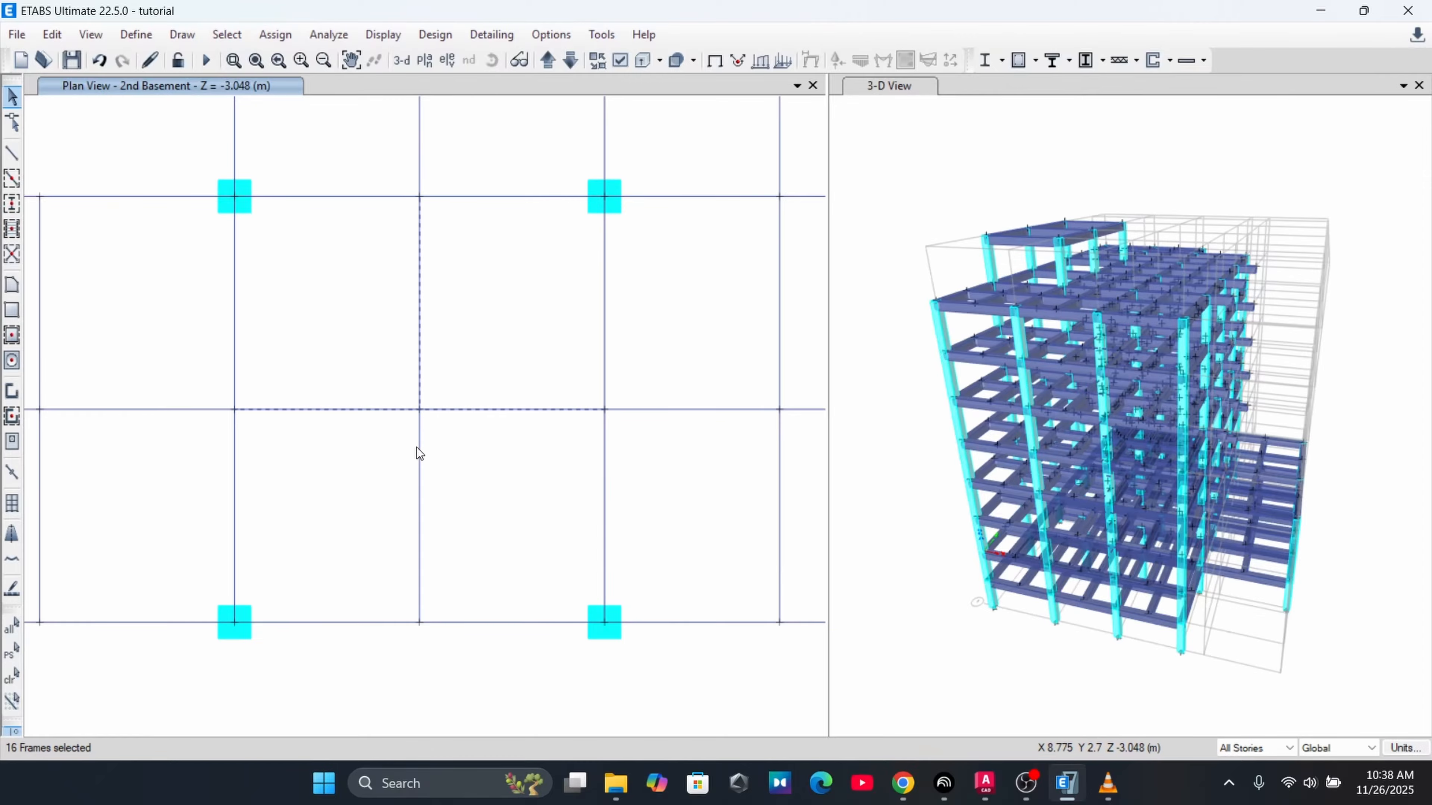
pyautogui.click(419, 446)
pyautogui.scroll(-5, 452, 421)
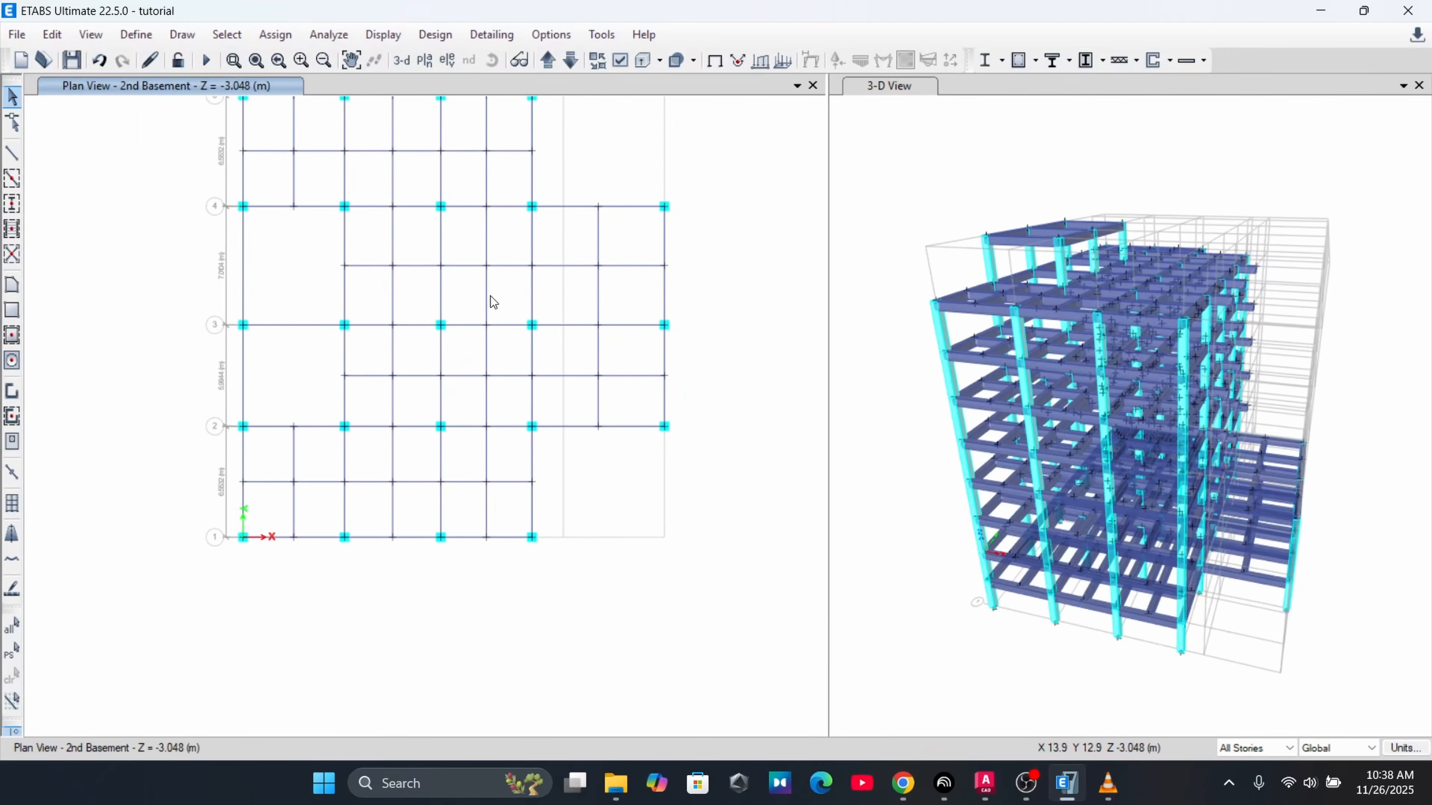
# Go through the plan views from the 2nd Basement to the upper stories and inspect the Story 2 beams around the grid F cantilevers
pyautogui.click(549, 63)
pyautogui.click(548, 63)
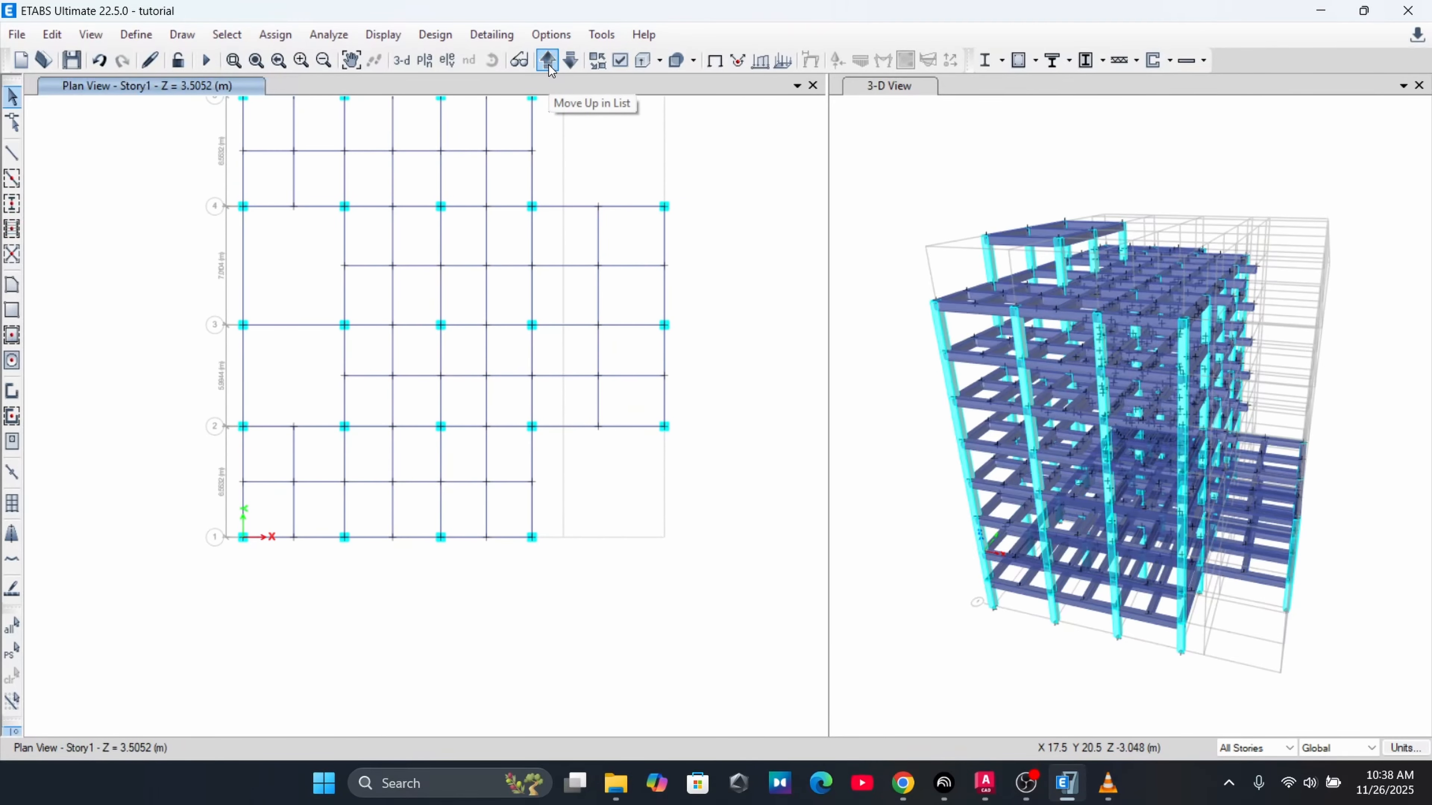
pyautogui.click(548, 63)
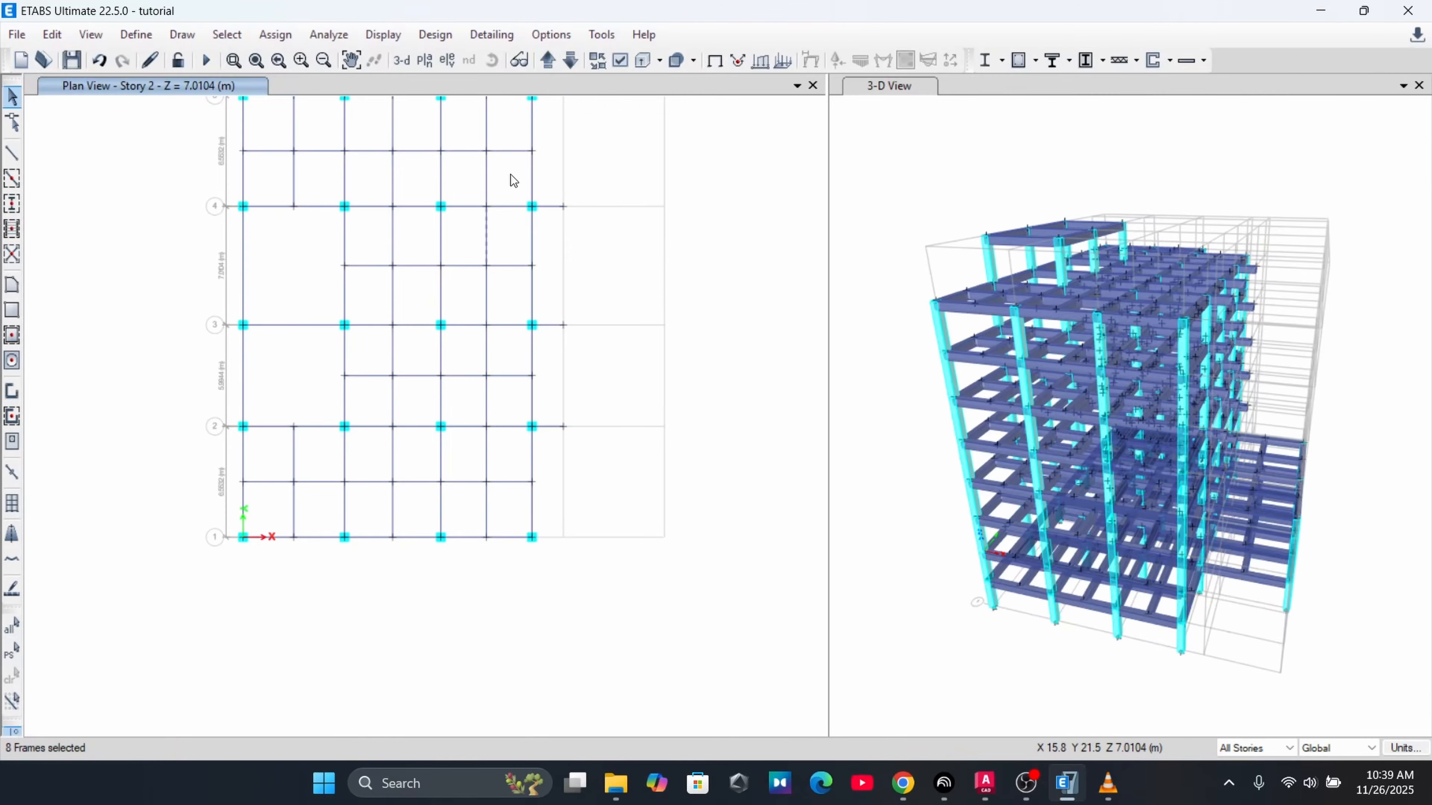
pyautogui.click(548, 60)
pyautogui.click(571, 61)
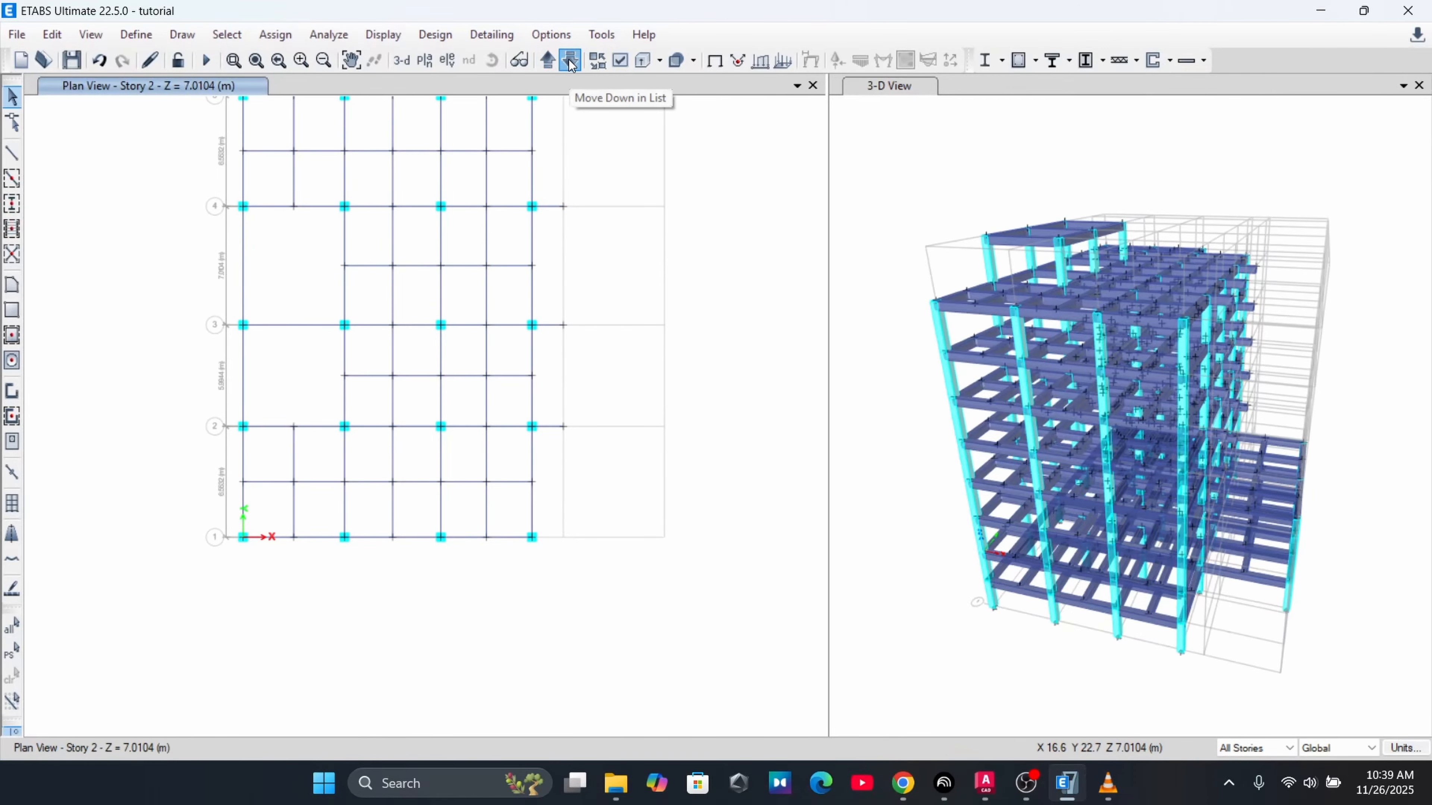
pyautogui.click(570, 61)
pyautogui.moveTo(519, 296); pyautogui.dragTo(566, 393, button='middle')
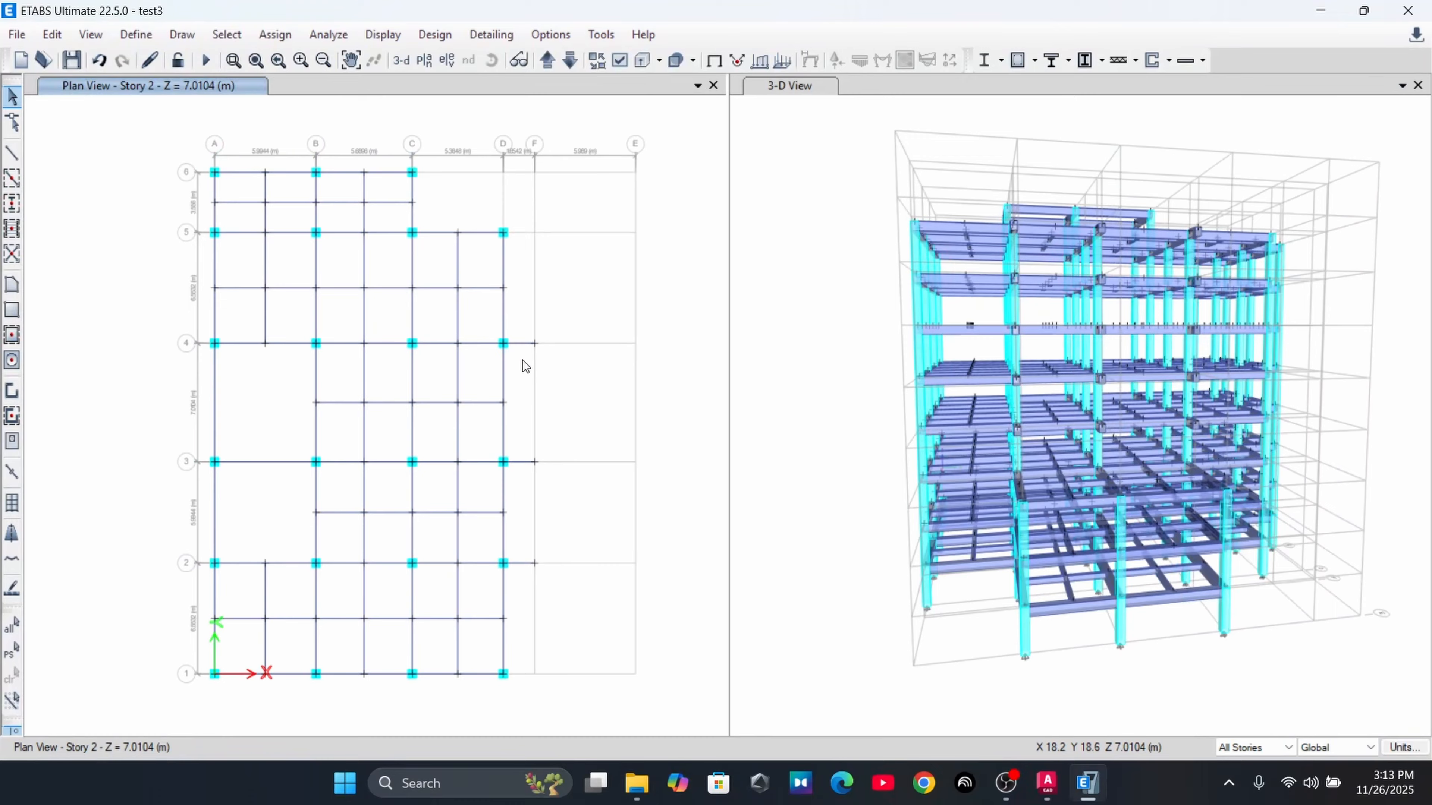
pyautogui.scroll(3, 523, 367)
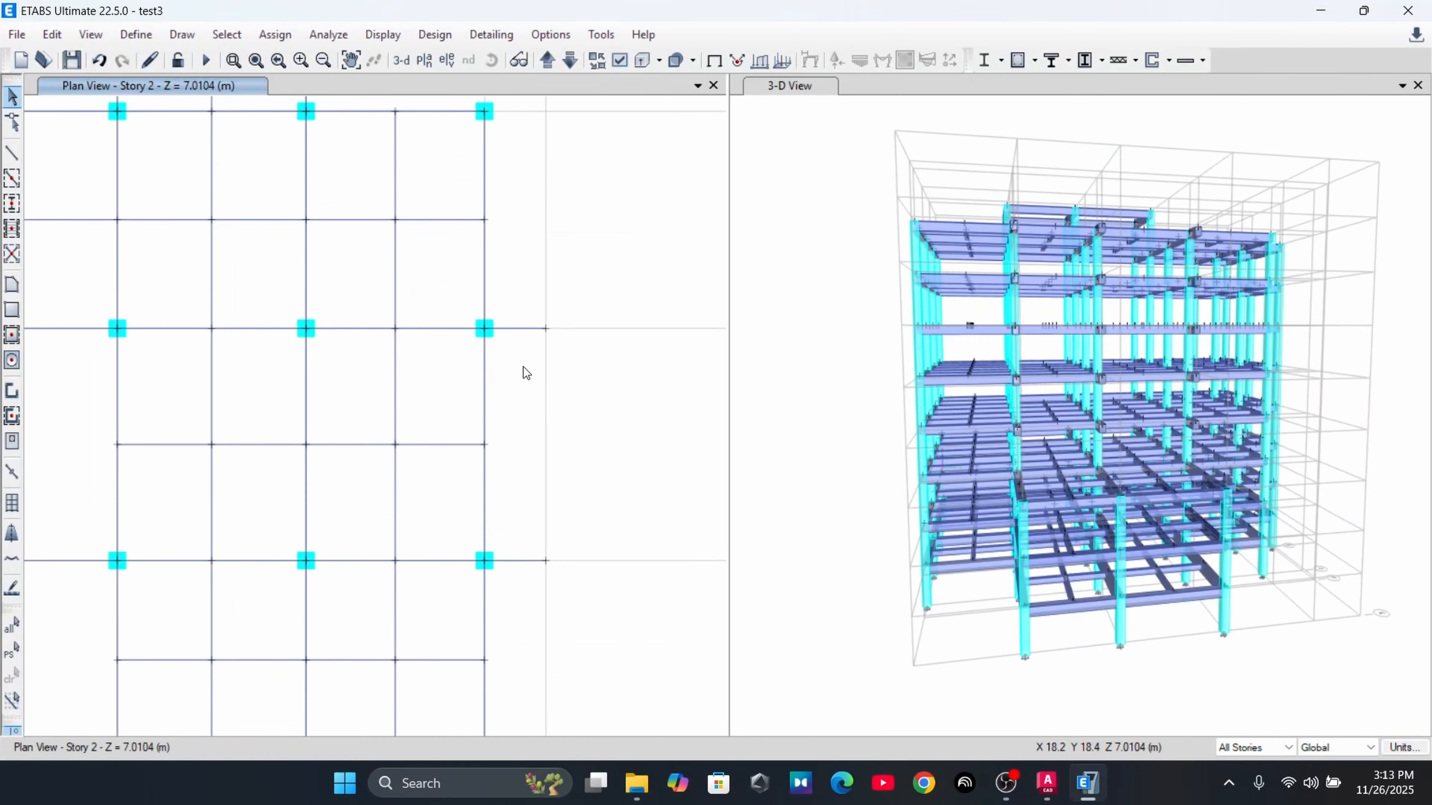
pyautogui.moveTo(524, 367); pyautogui.dragTo(500, 298, button='middle')
pyautogui.scroll(-3, 522, 313)
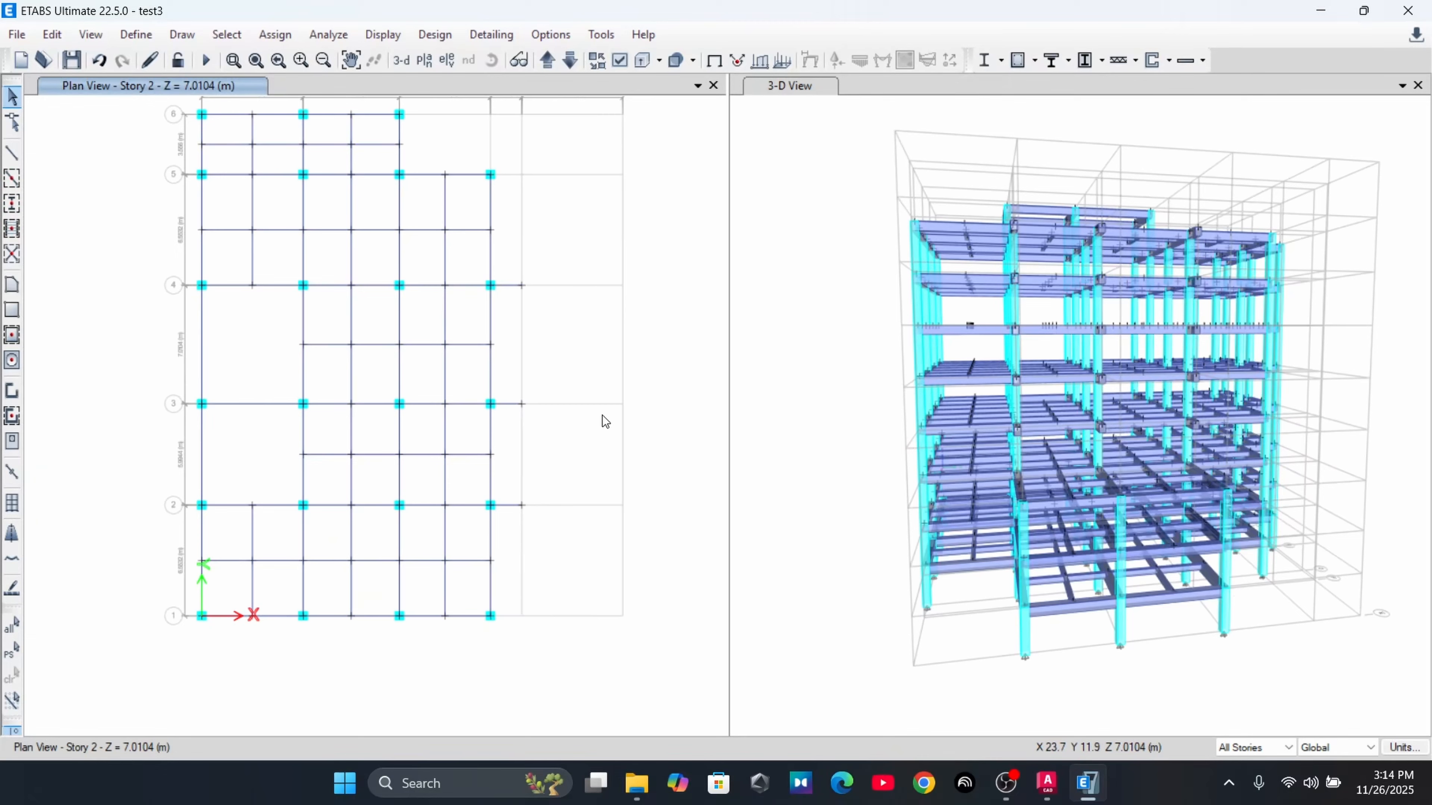
# Copy the Beam 450 X 600 frame section as a new section named Face Beam 6" X 24"
pyautogui.click(139, 35)
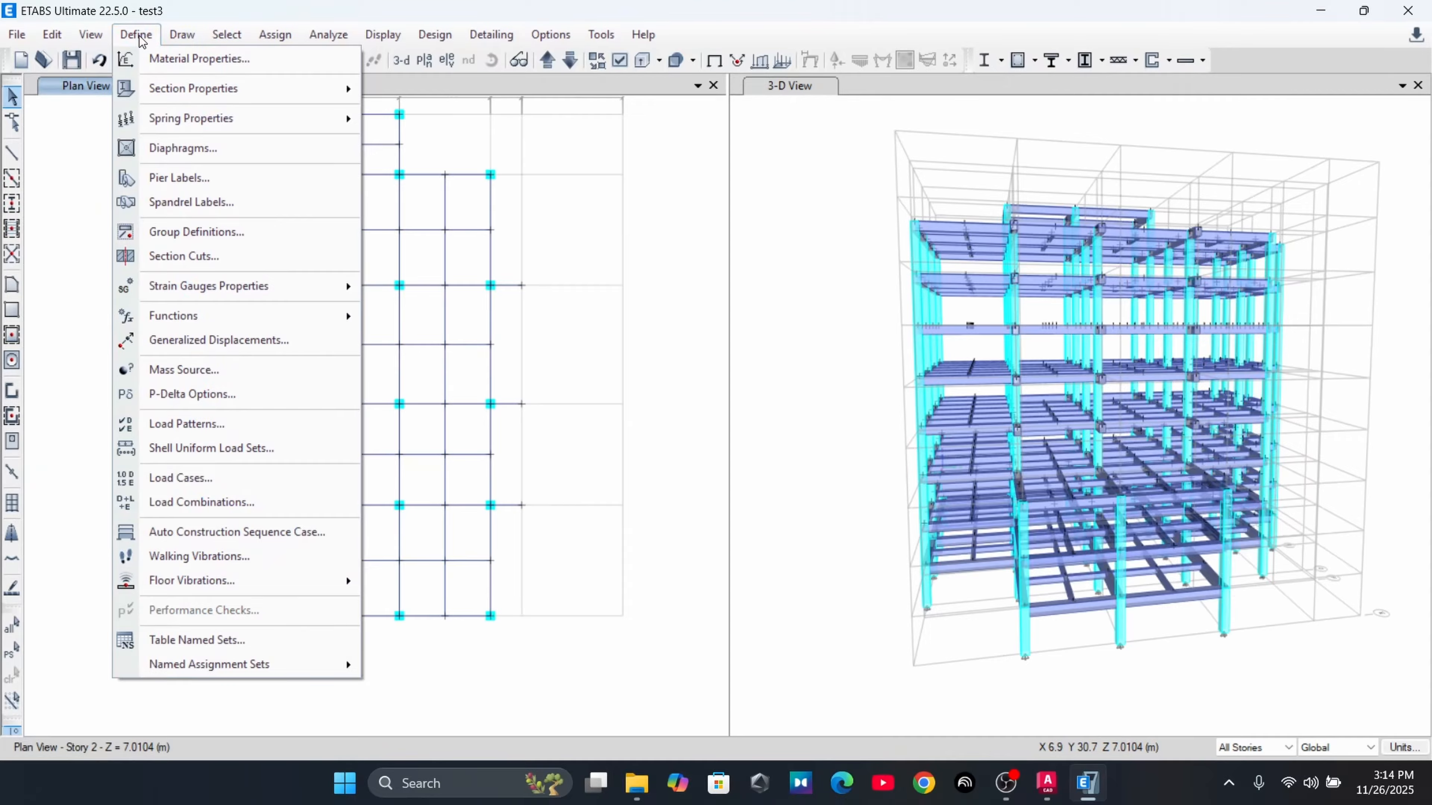
pyautogui.moveTo(208, 97)
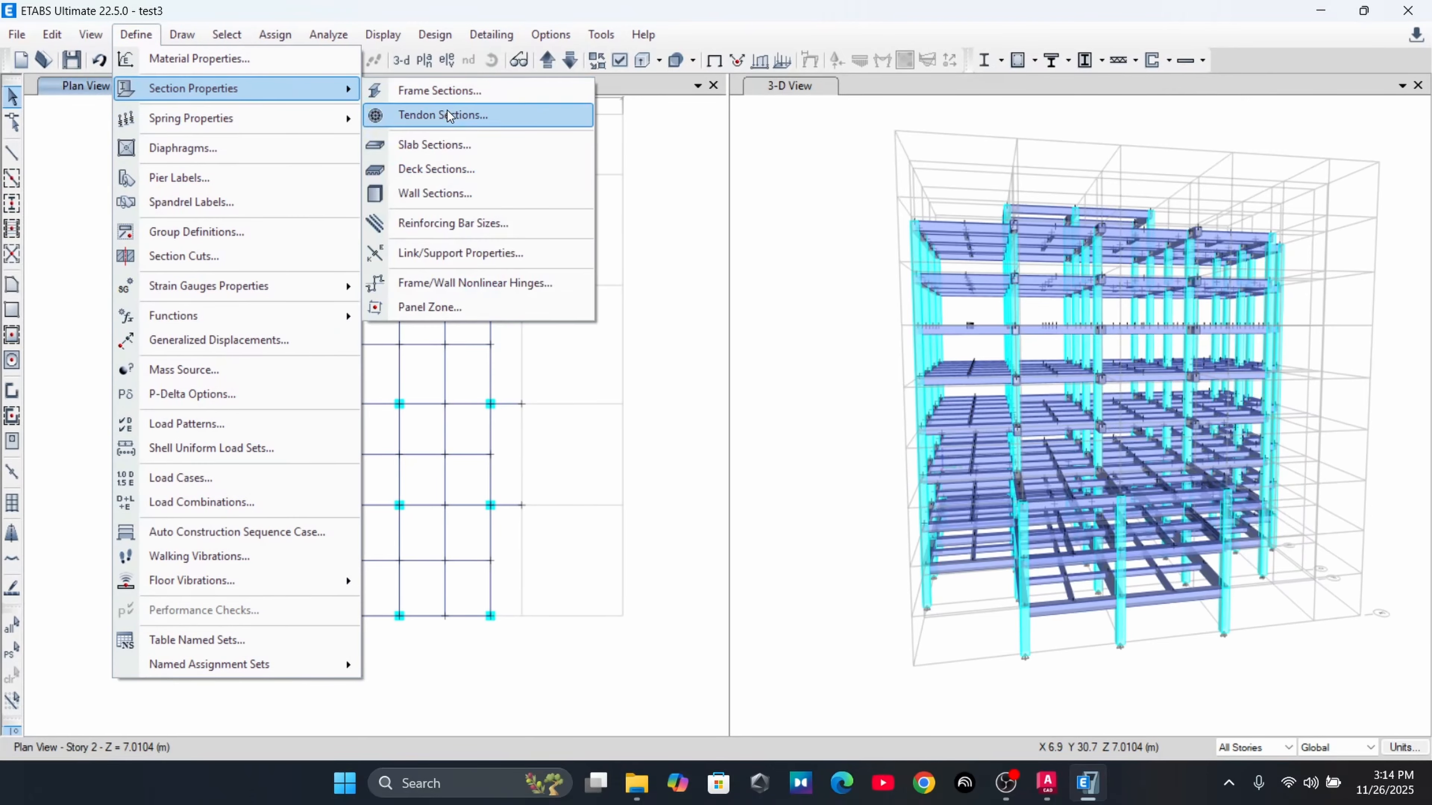
pyautogui.click(445, 91)
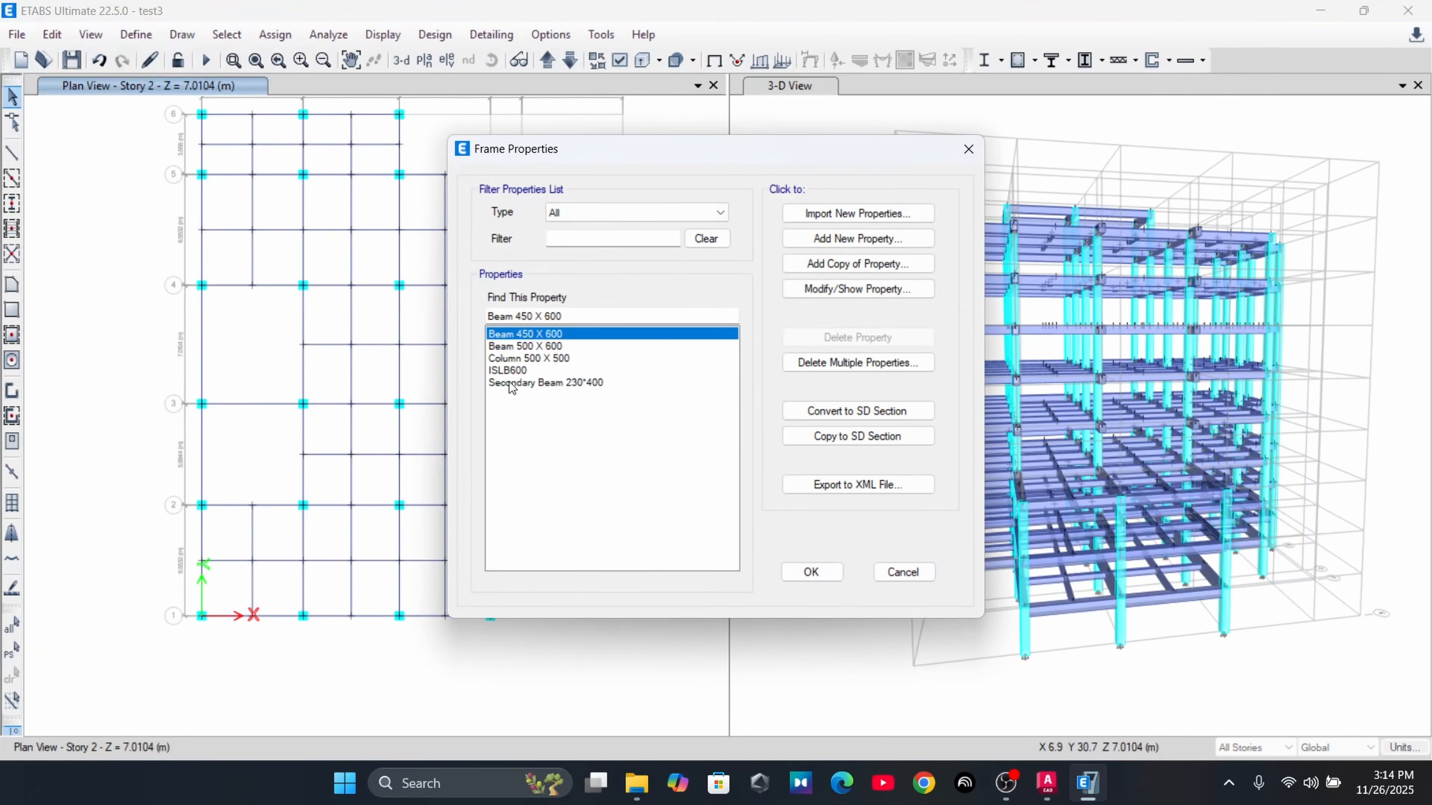
pyautogui.moveTo(687, 150); pyautogui.dragTo(911, 155)
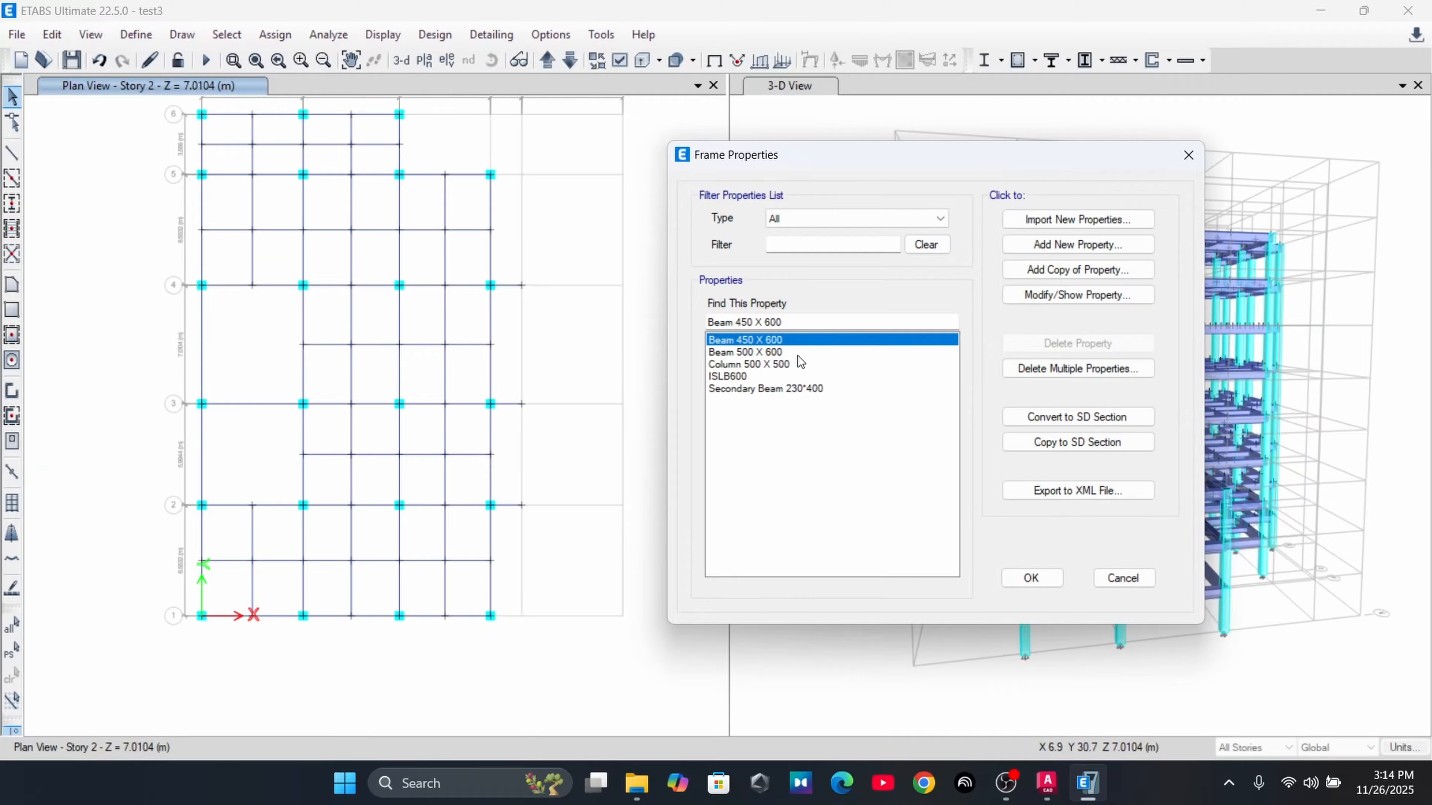
pyautogui.click(752, 390)
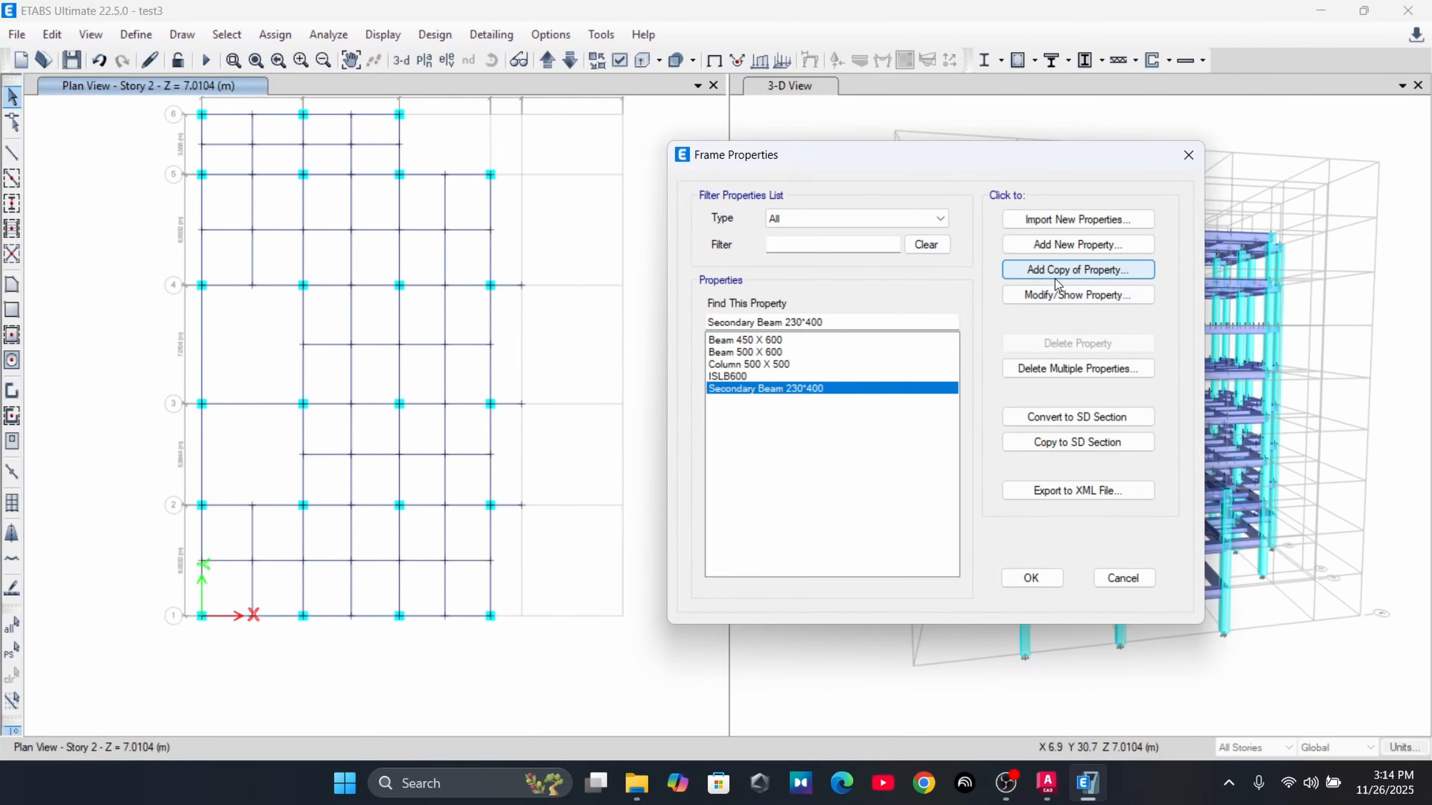
pyautogui.click(747, 340)
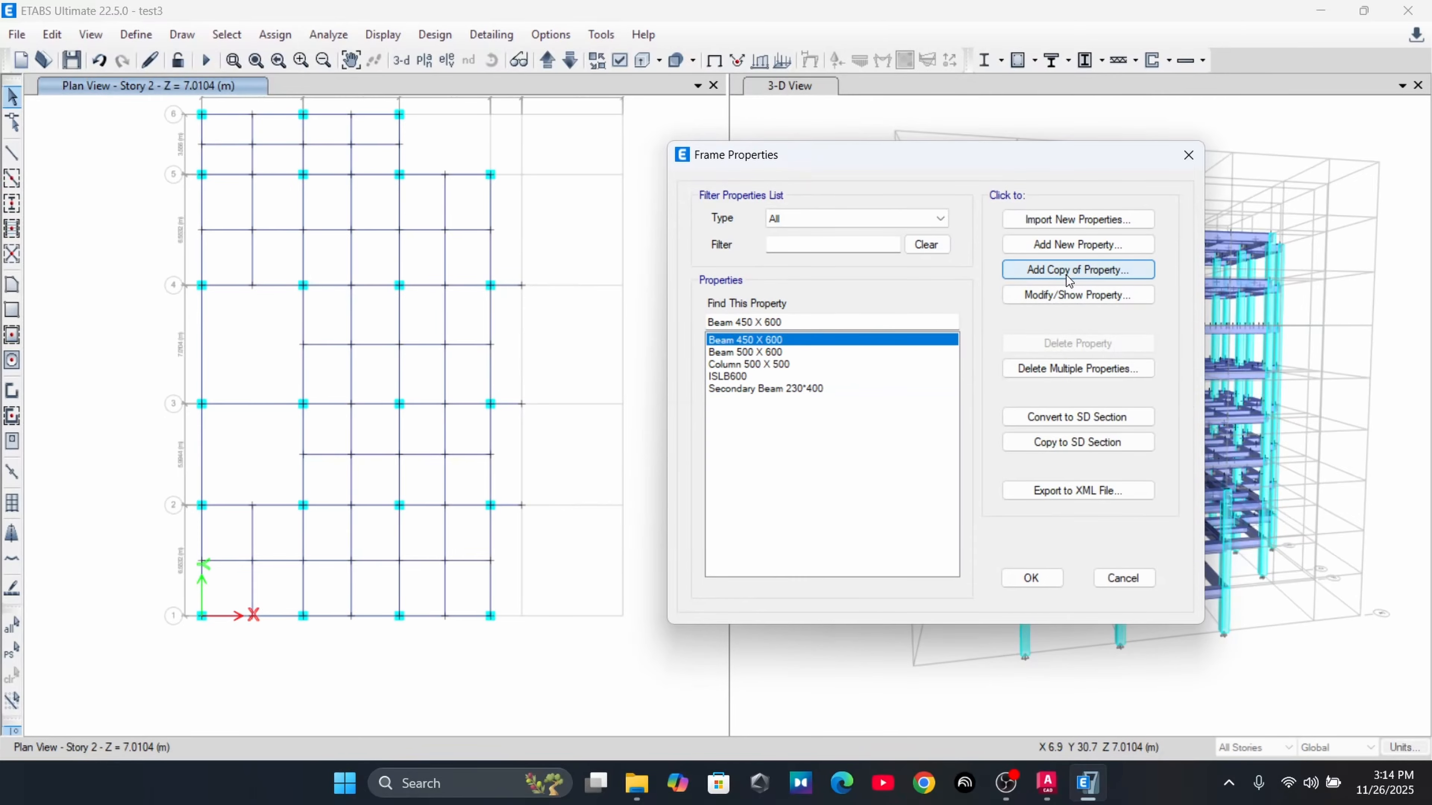
pyautogui.click(1077, 270)
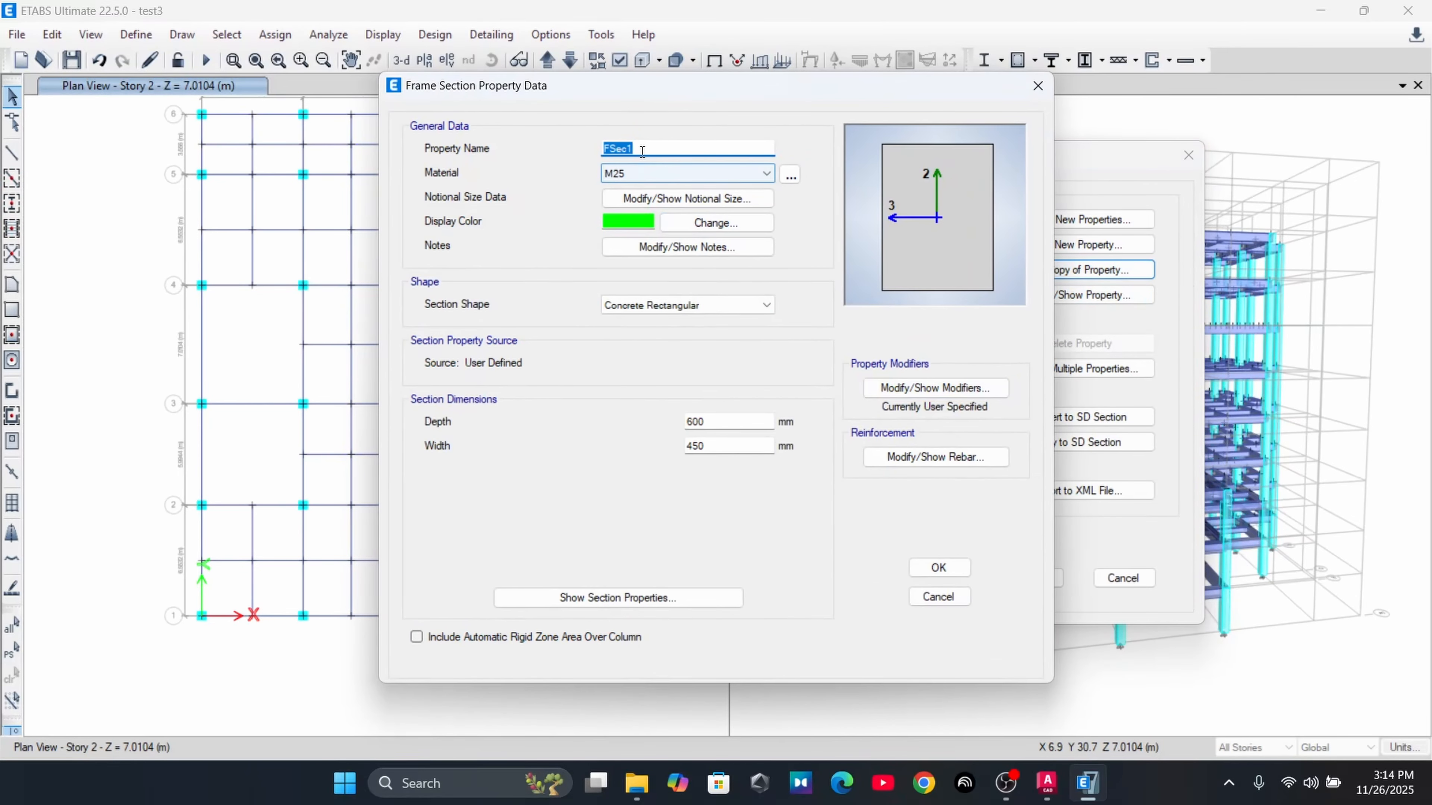
pyautogui.write('FA')
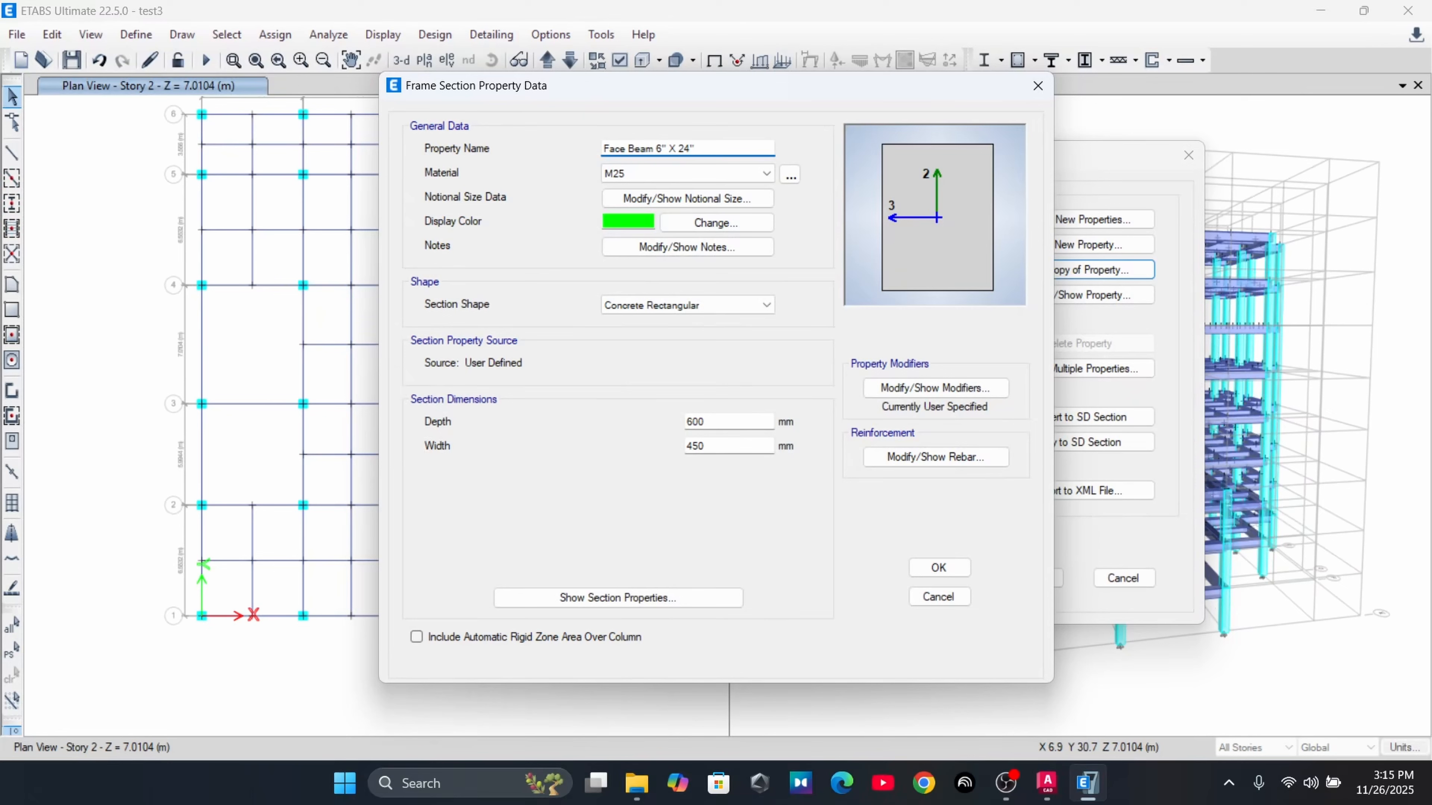
# Set the face beam section's depth to 150 mm and width to 600 mm
pyautogui.doubleClick(721, 421)
pyautogui.write('150')
pyautogui.press('Tab')
pyautogui.write('600')
pyautogui.press('Tab')
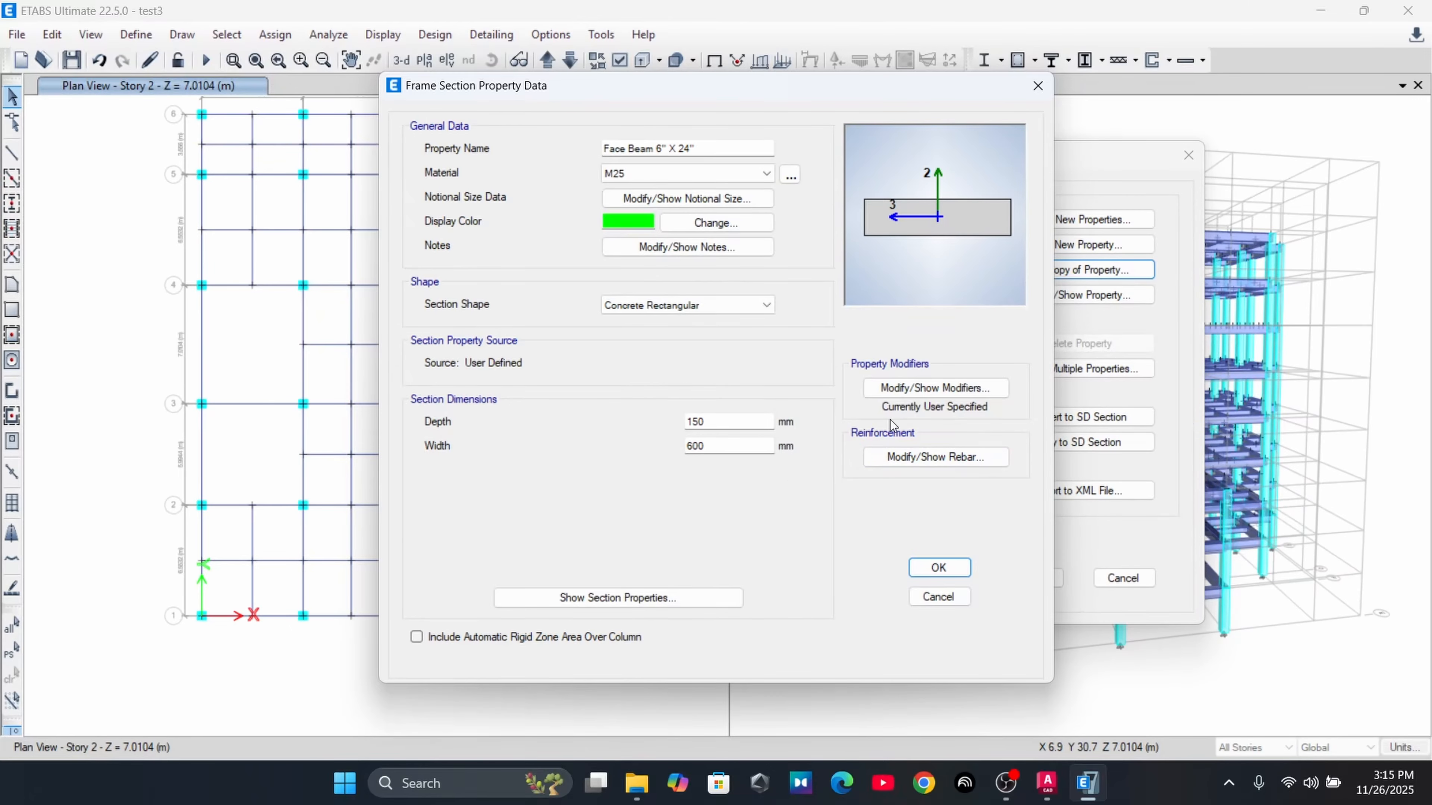
# Review the face beam's stiffness modifiers and reinforcement data without changes, and save the new section
pyautogui.click(921, 389)
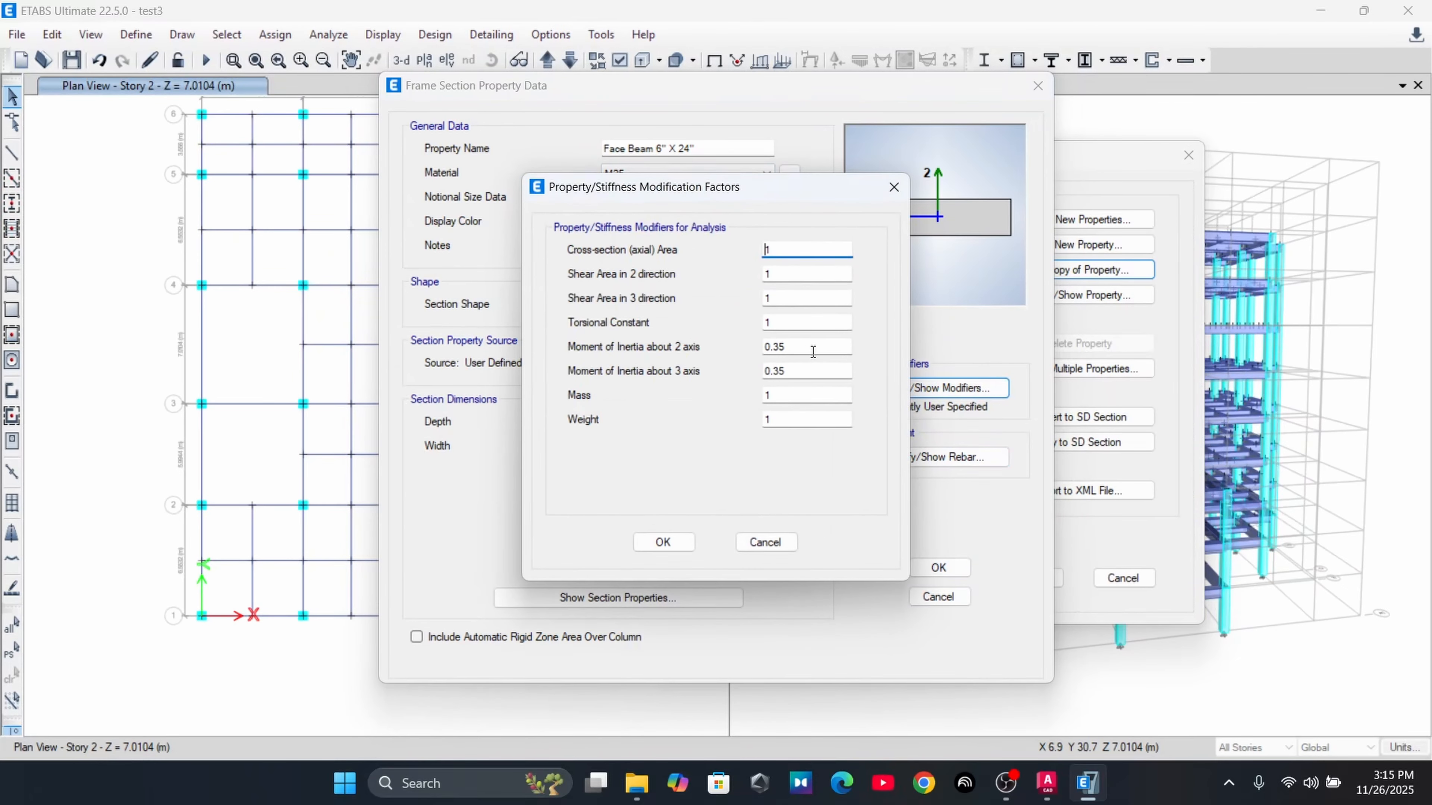
pyautogui.click(770, 542)
pyautogui.click(935, 458)
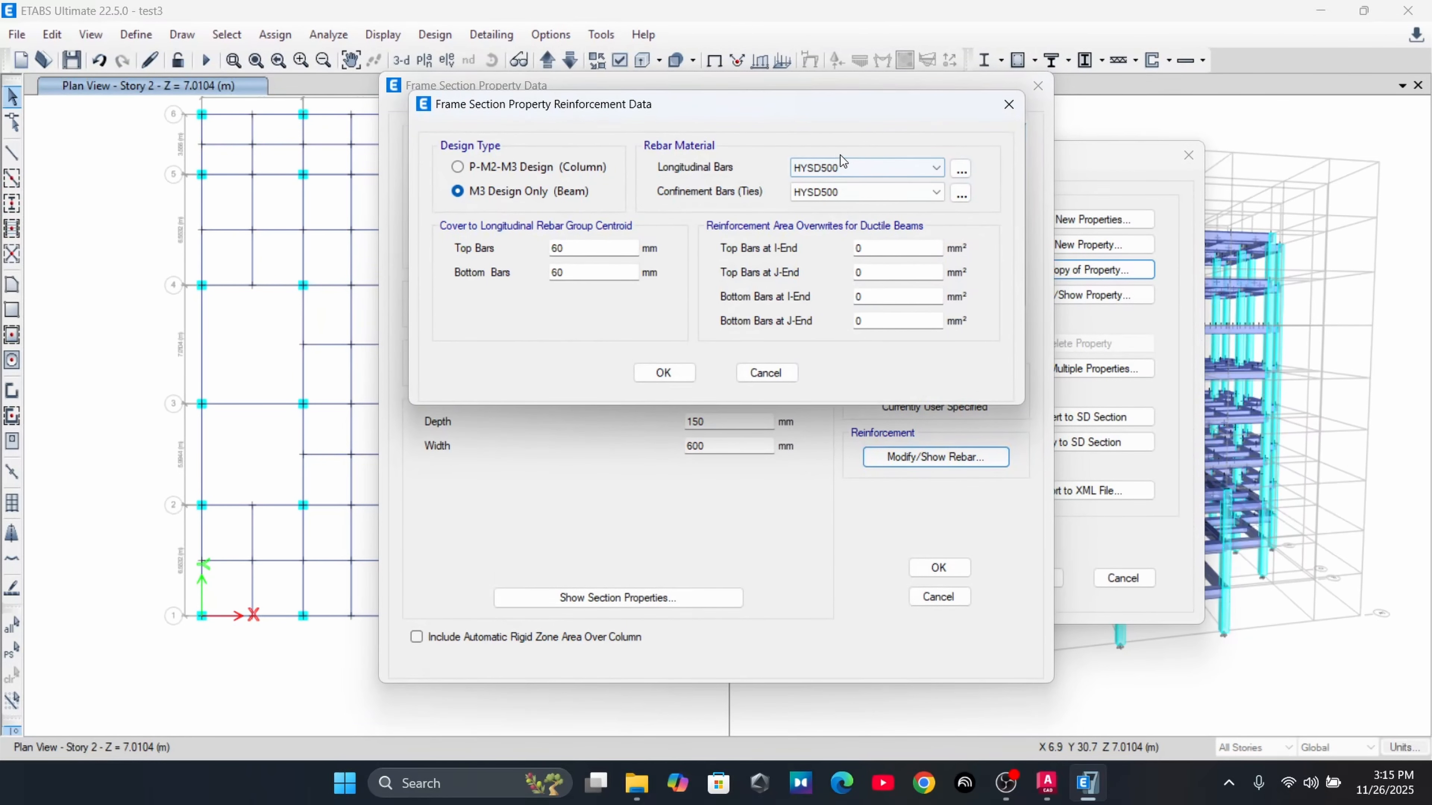
pyautogui.click(1008, 104)
pyautogui.click(941, 567)
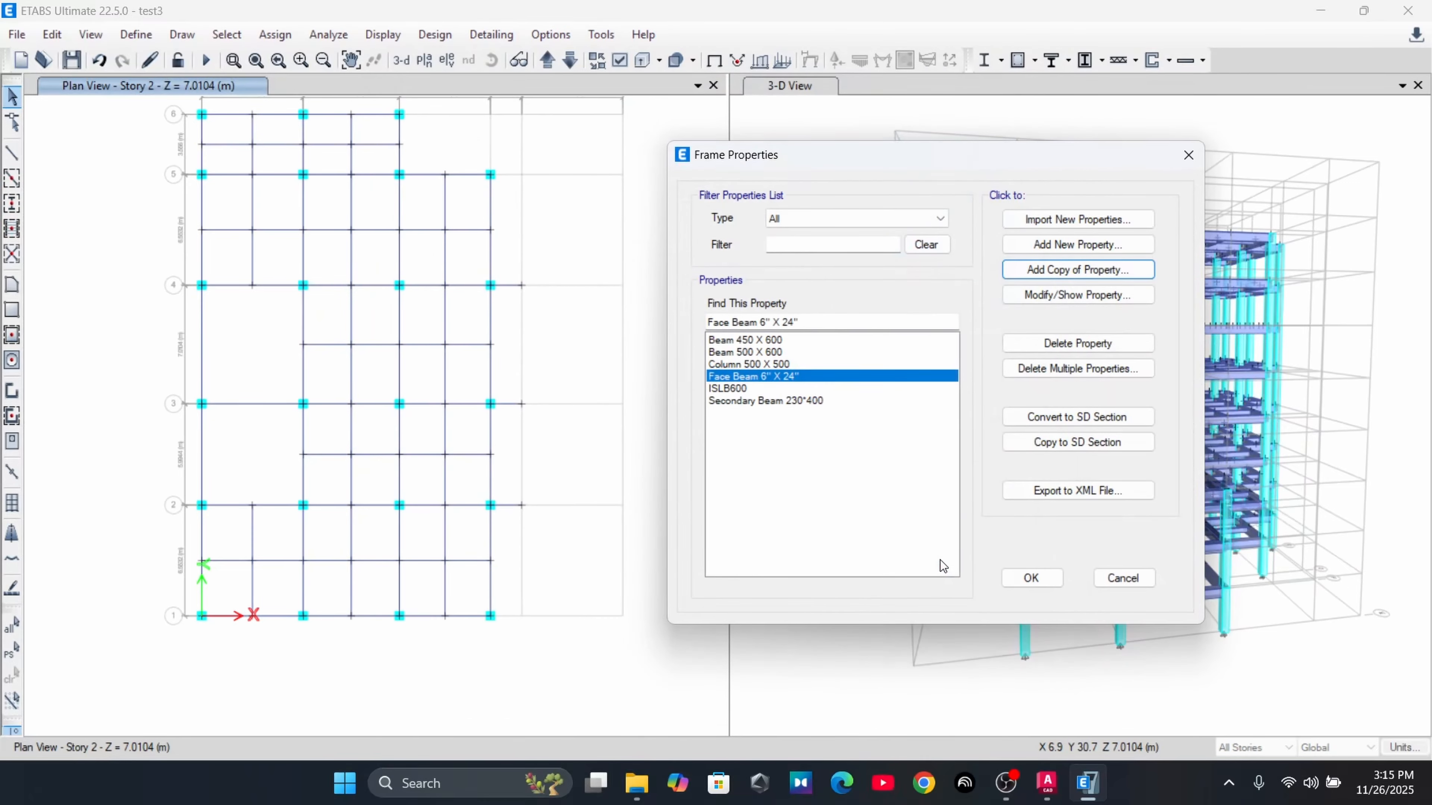
pyautogui.click(1031, 578)
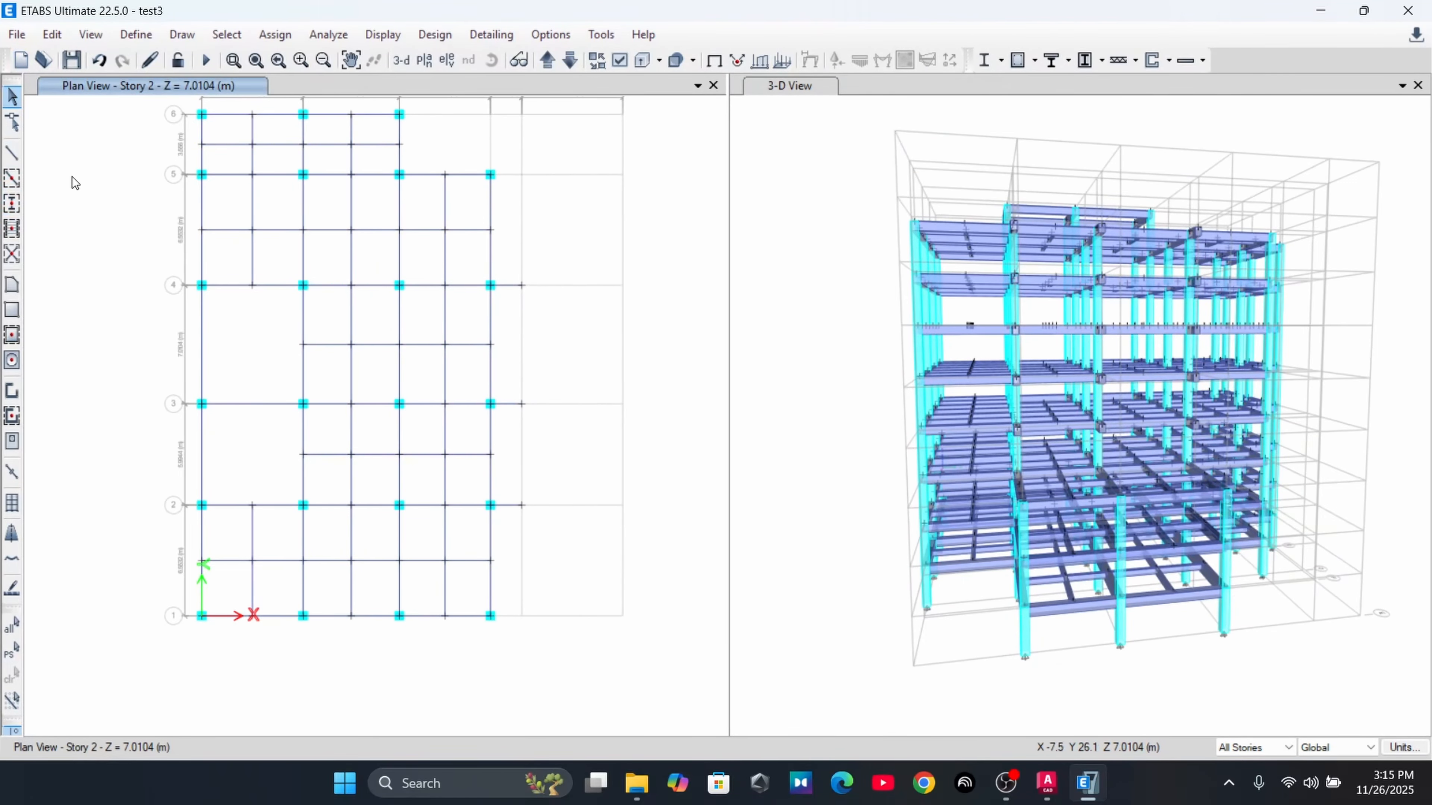
# Start drawing beam lines in the Story 2 plan with Face Beam 6" X 24" as the section property
pyautogui.click(14, 158)
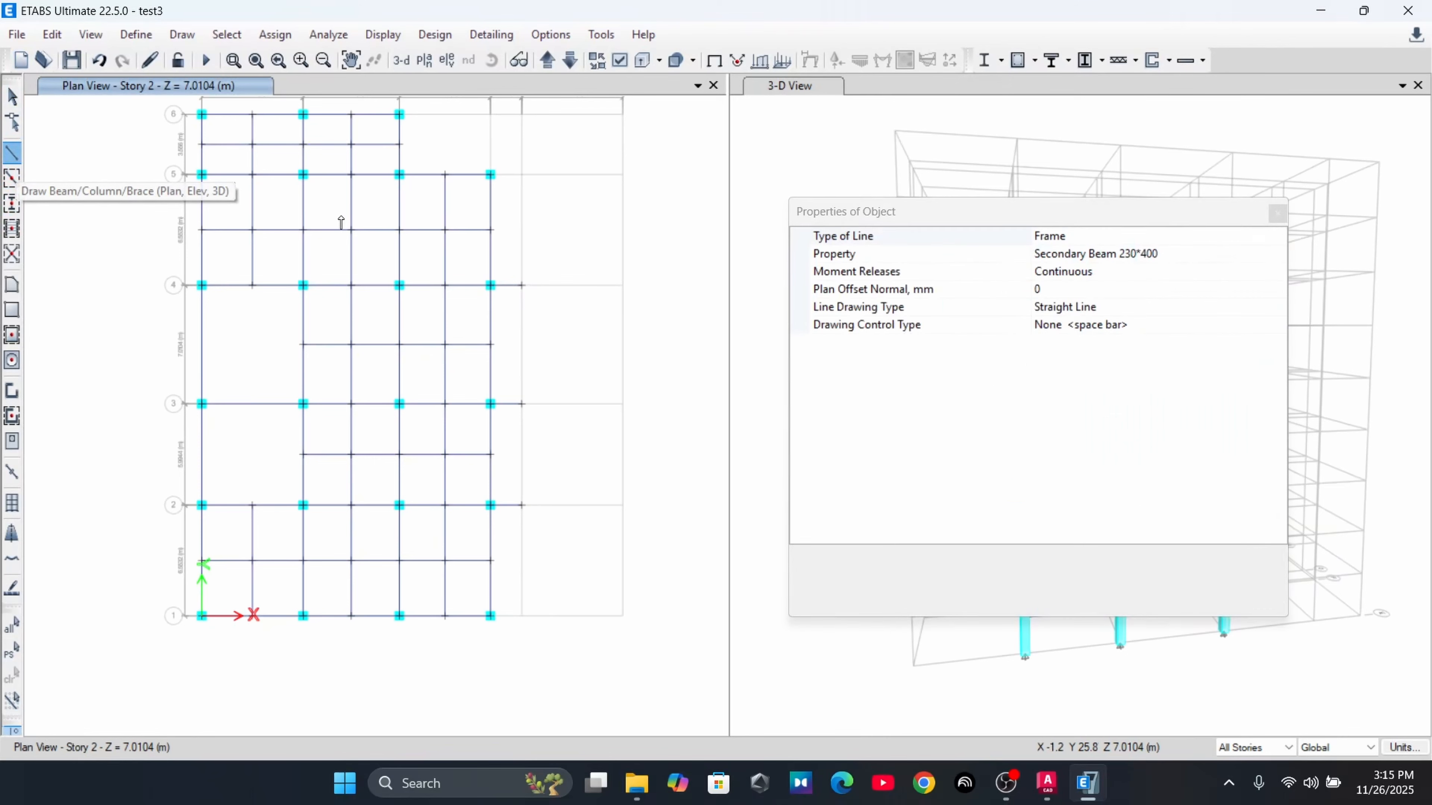
pyautogui.click(1162, 254)
pyautogui.click(1277, 254)
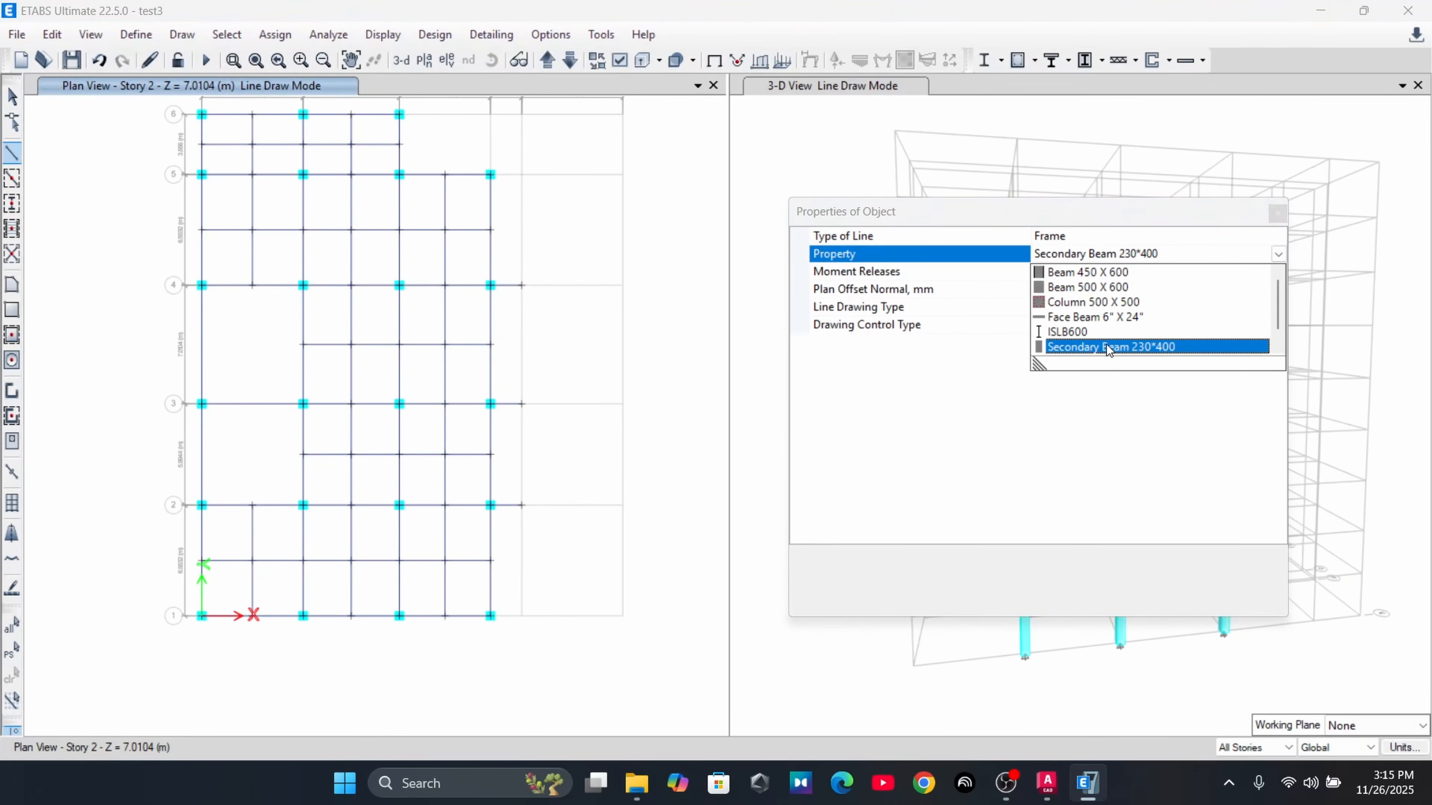
pyautogui.click(1094, 317)
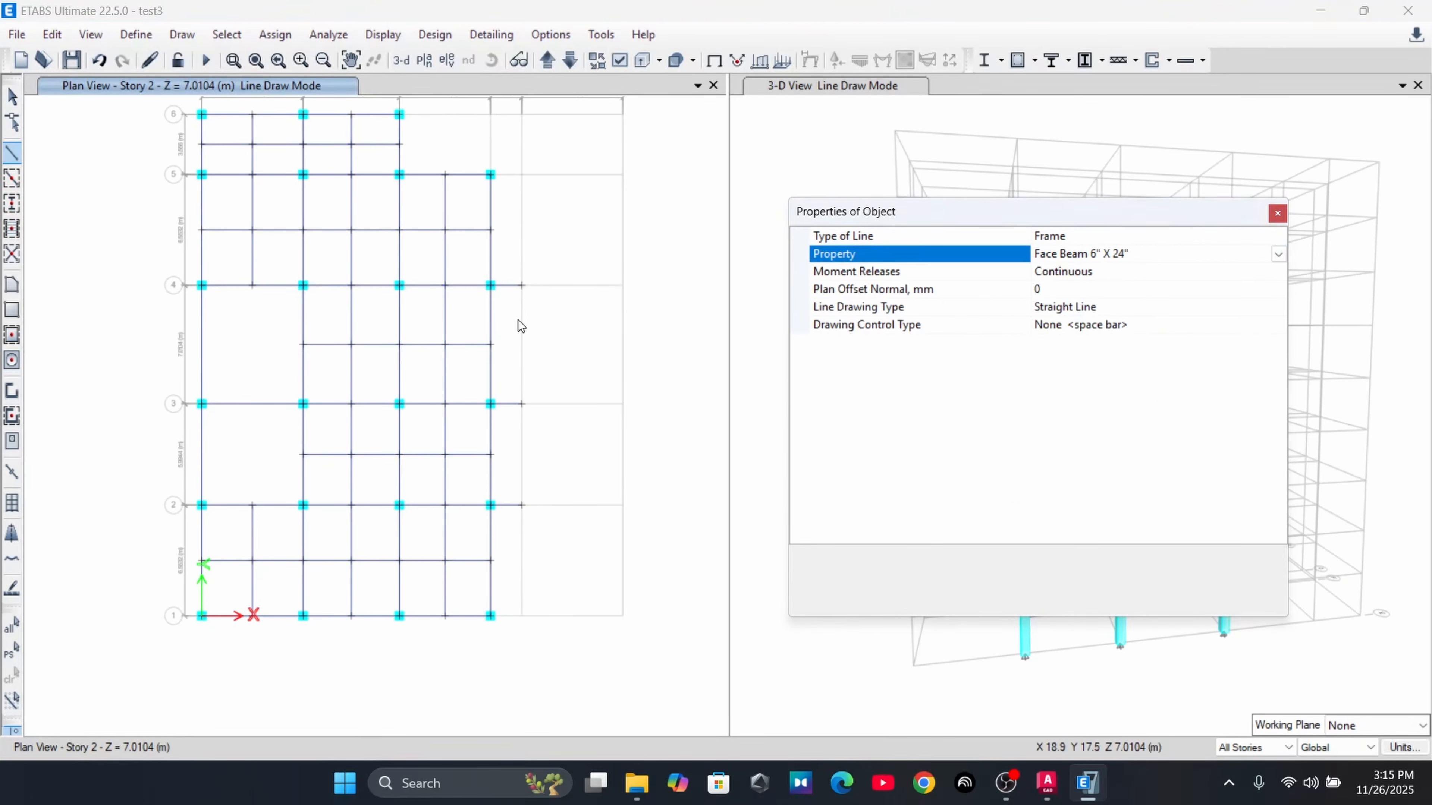
pyautogui.click(521, 285)
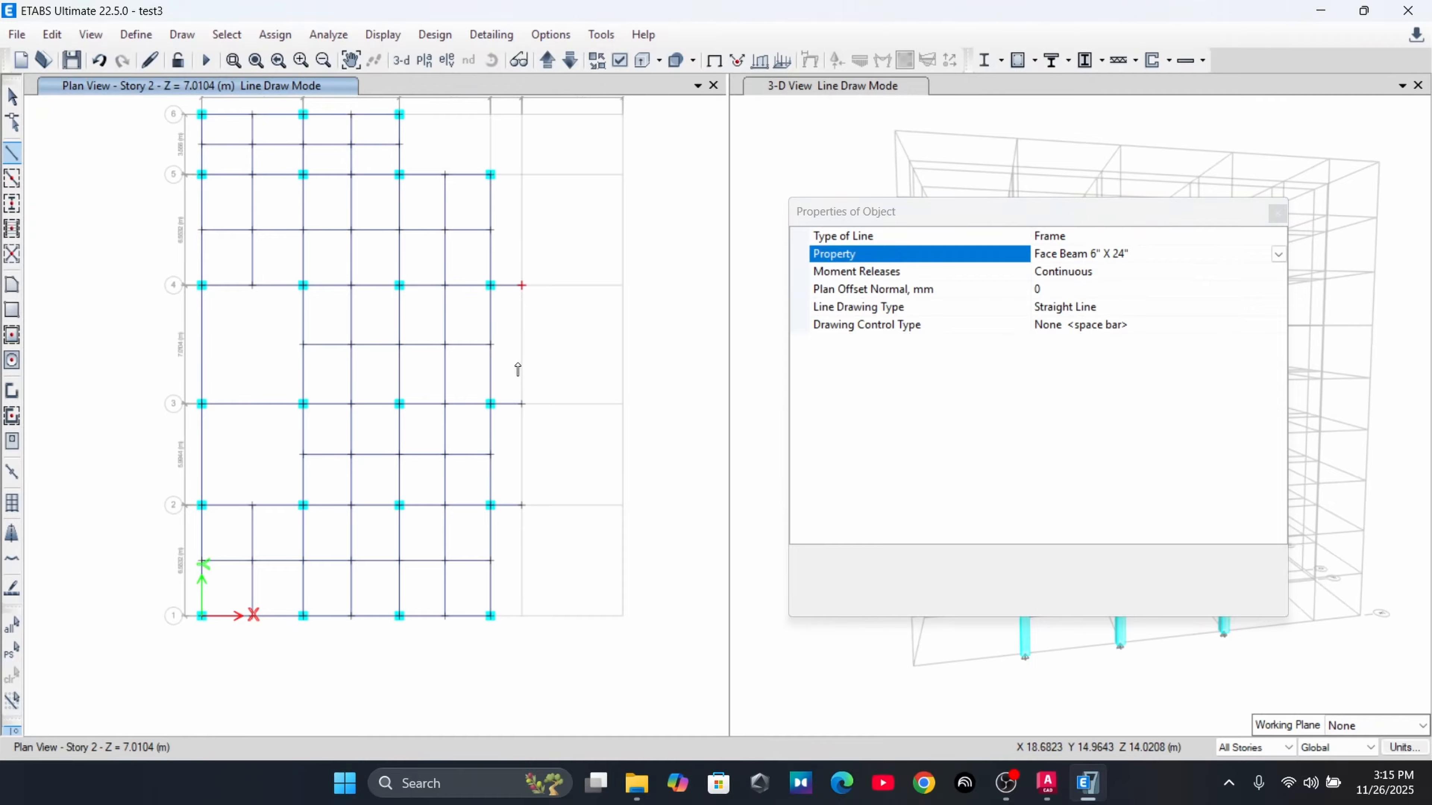
pyautogui.rightClick(522, 404)
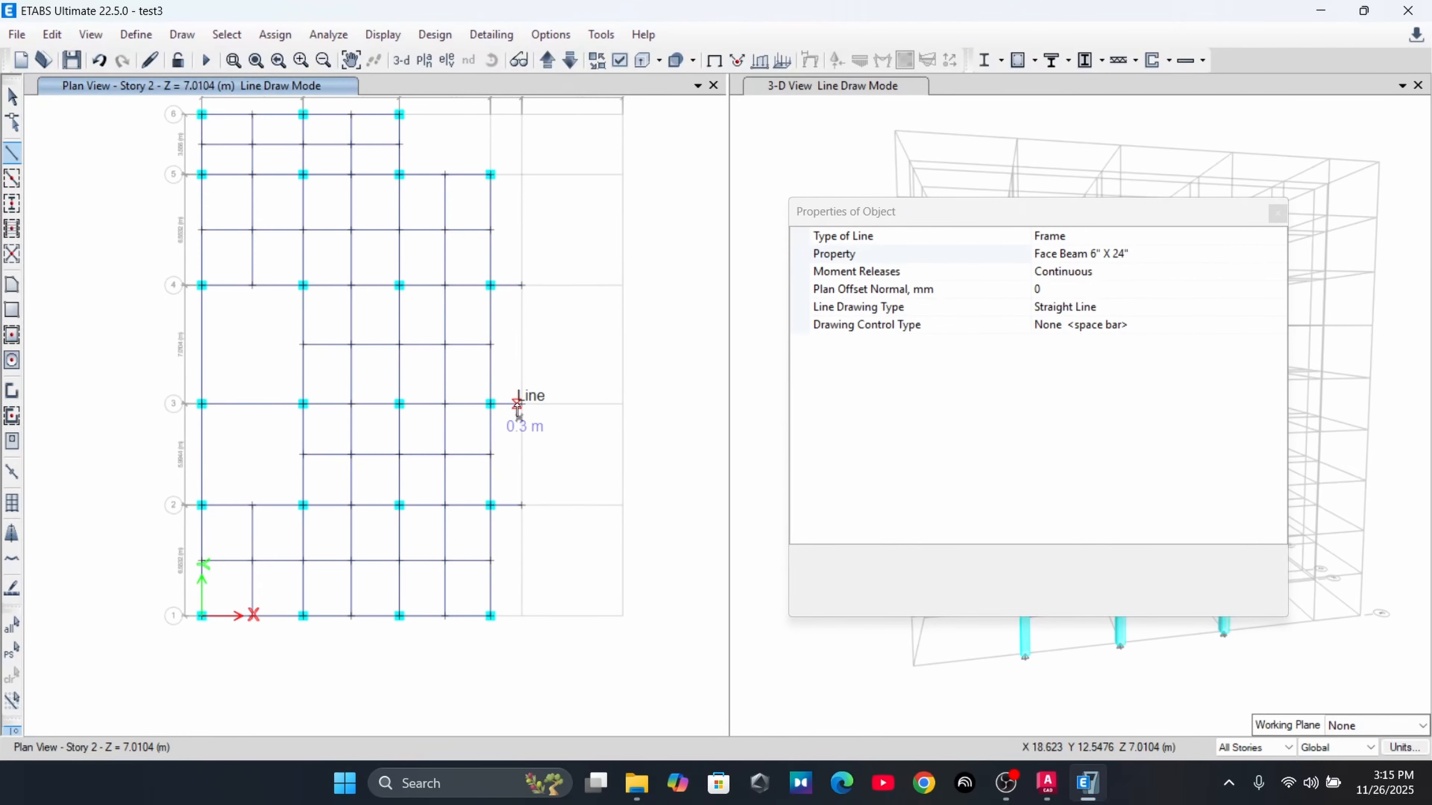
pyautogui.click(522, 285)
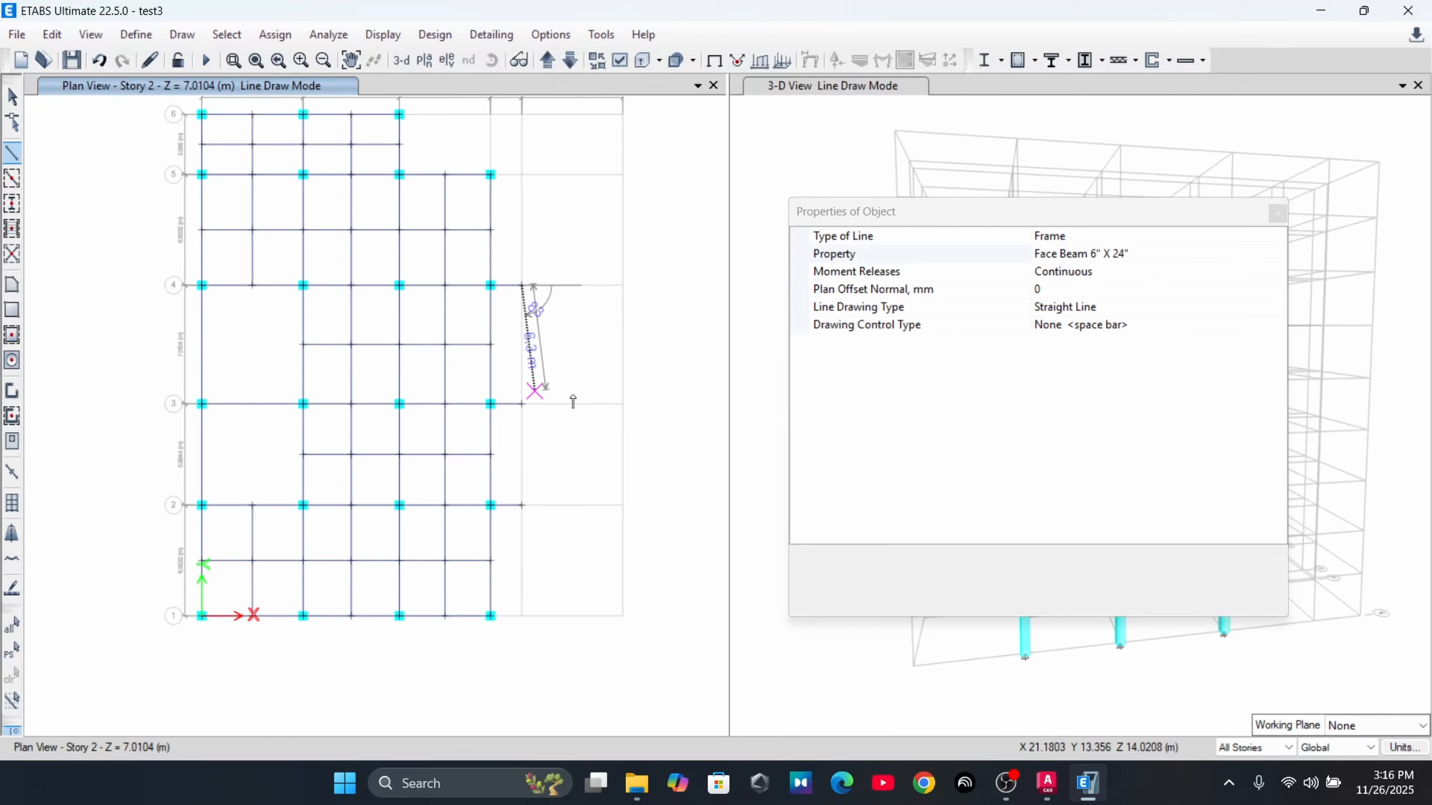
pyautogui.press('Escape')
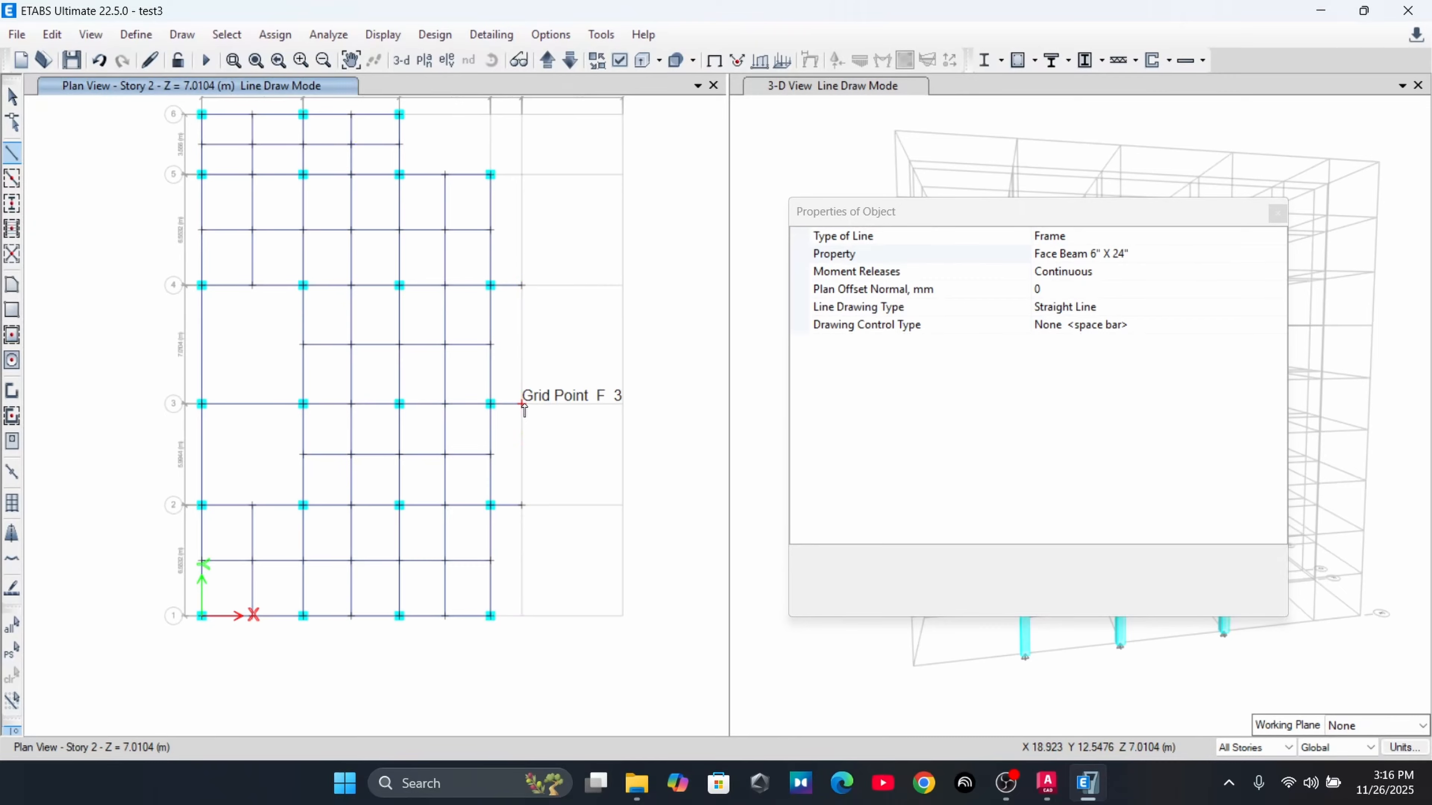
pyautogui.press('Escape')
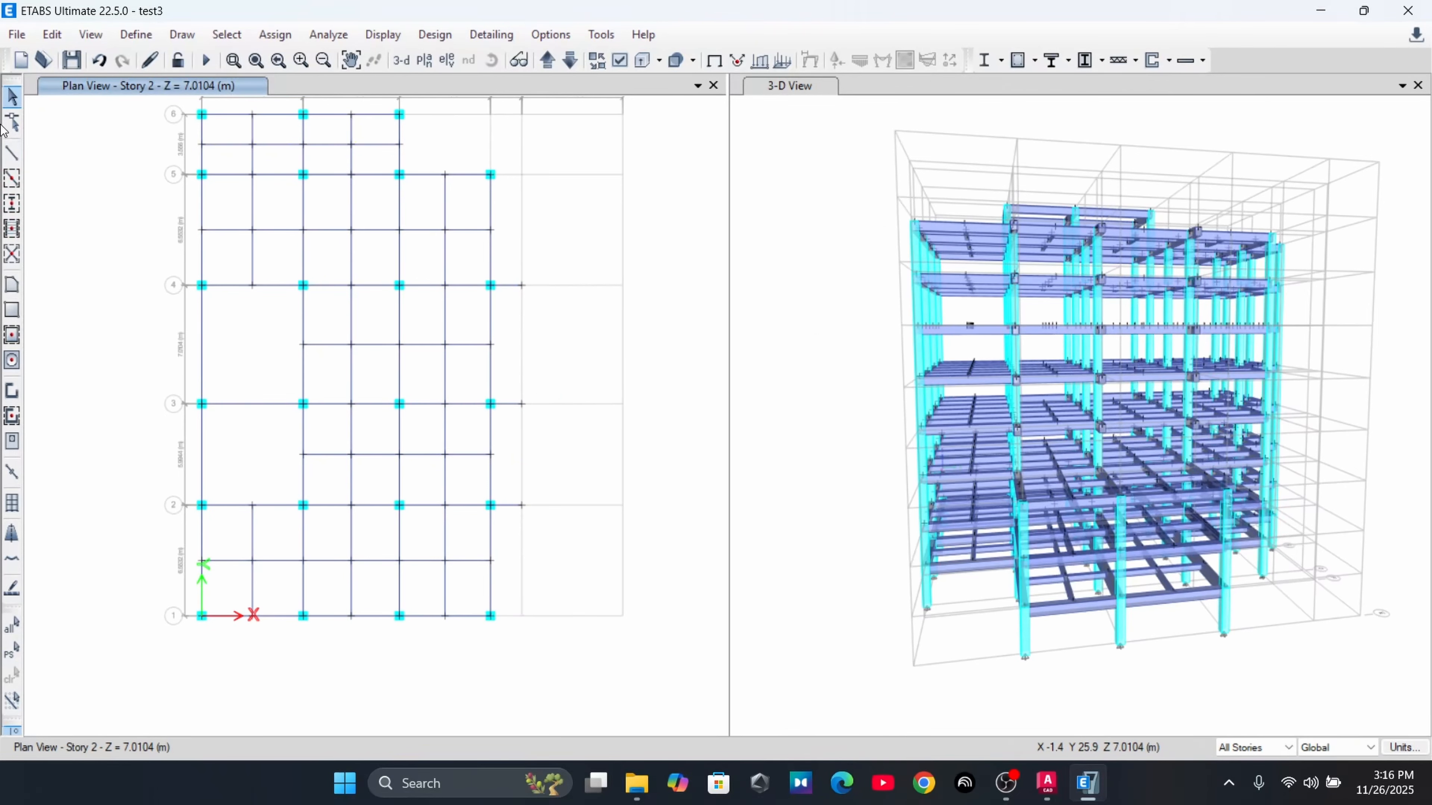
# Draw Face Beam 6" X 24" along grid F on all stories, from grid 4 through grid 3 to grid 2
pyautogui.click(12, 152)
pyautogui.click(522, 285)
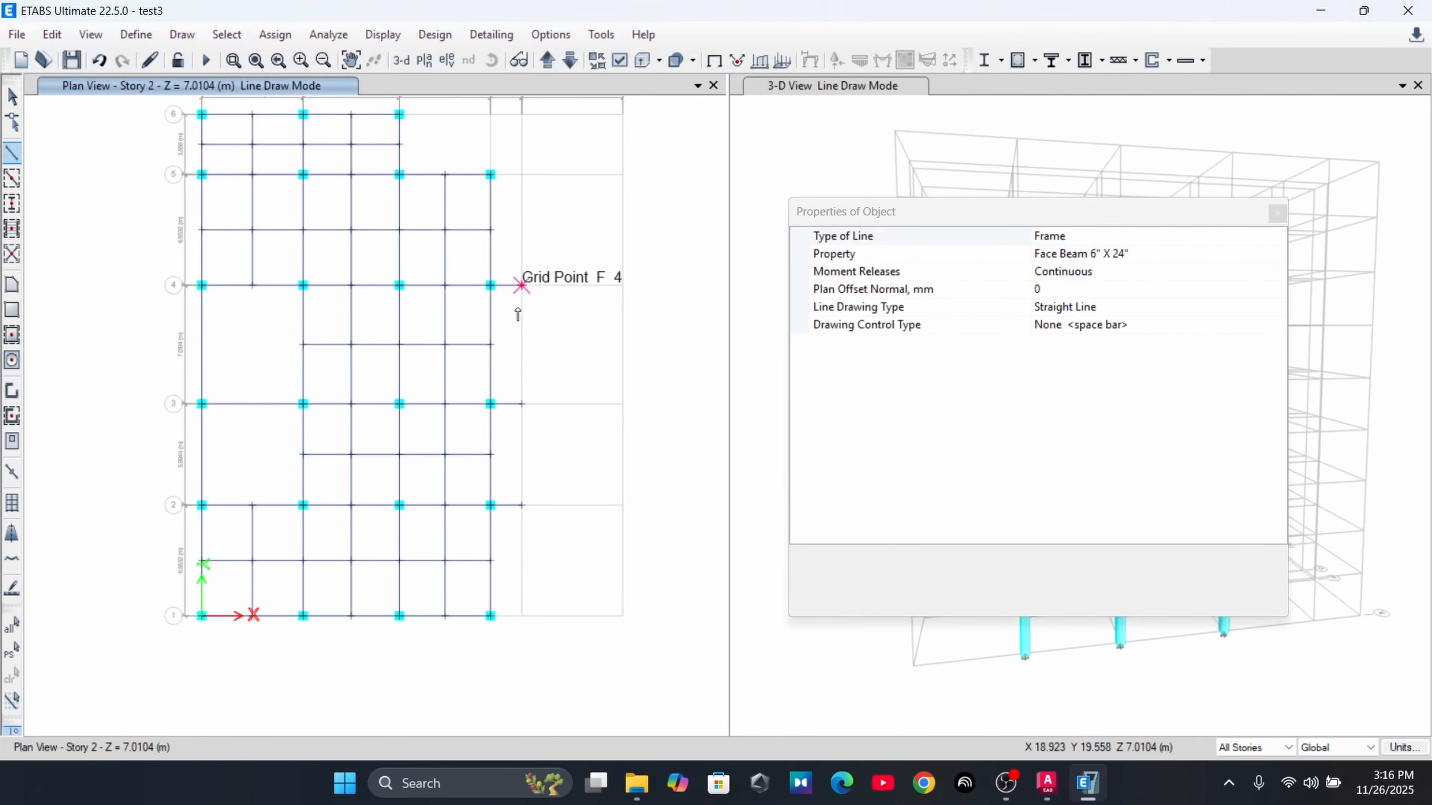
pyautogui.click(522, 403)
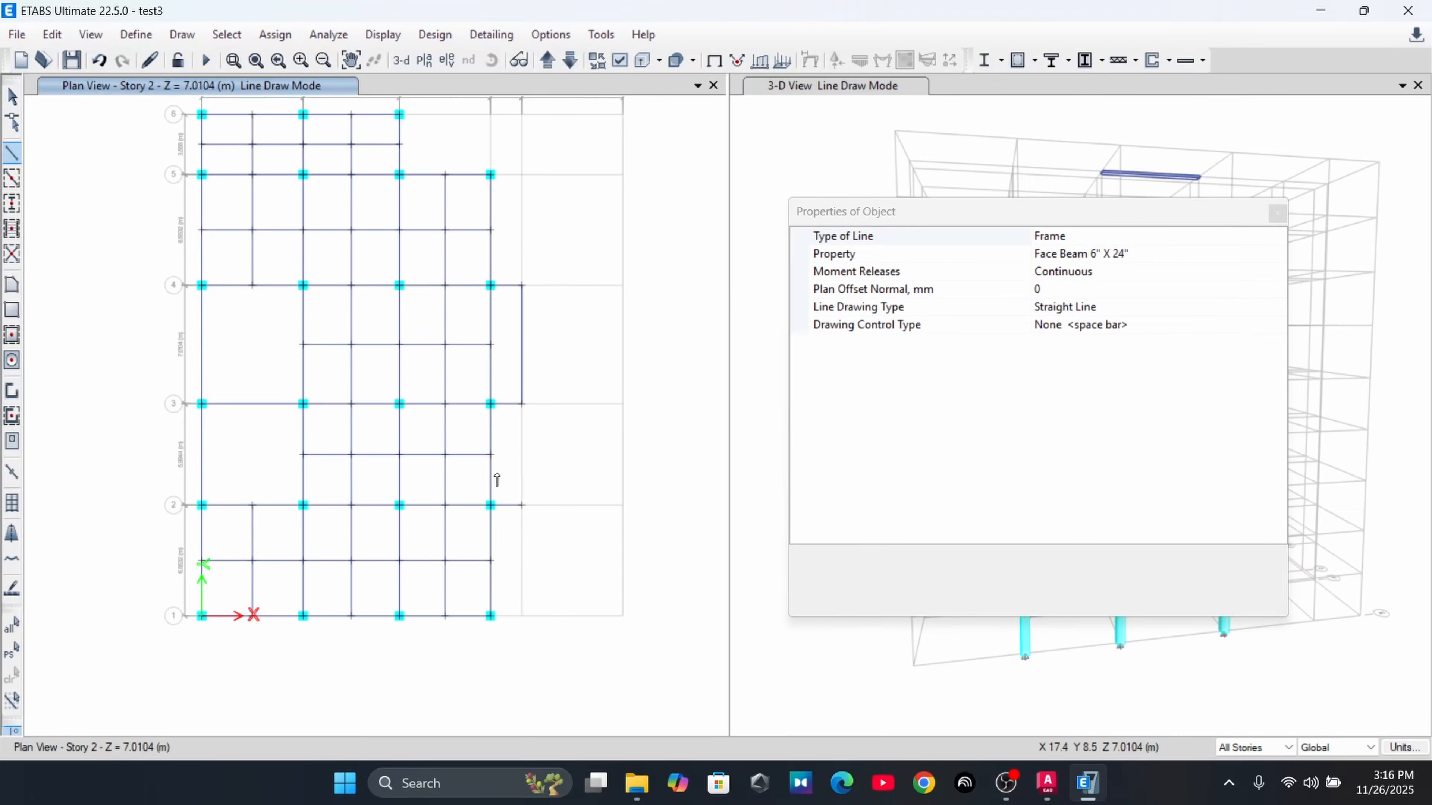
pyautogui.click(522, 405)
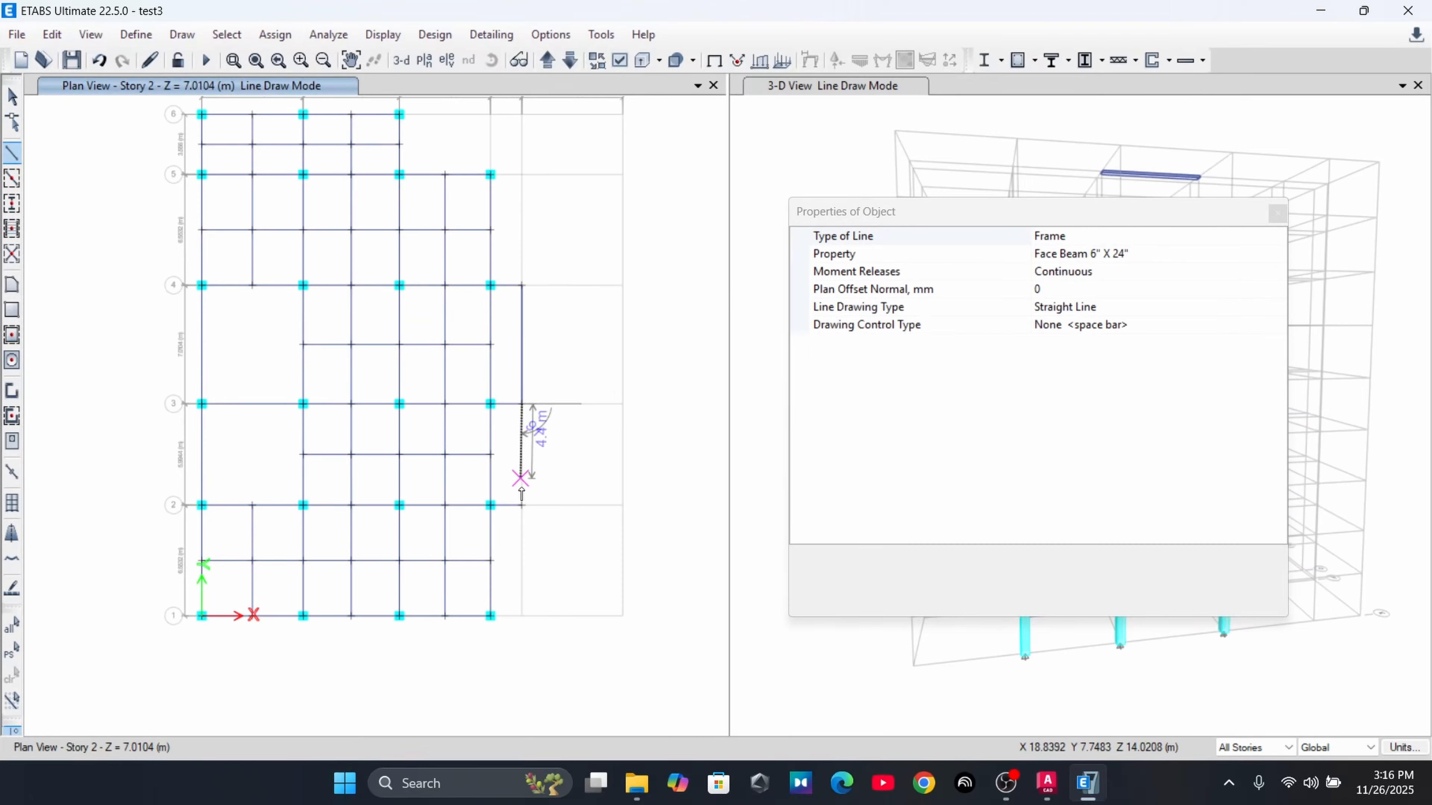
pyautogui.doubleClick(522, 504)
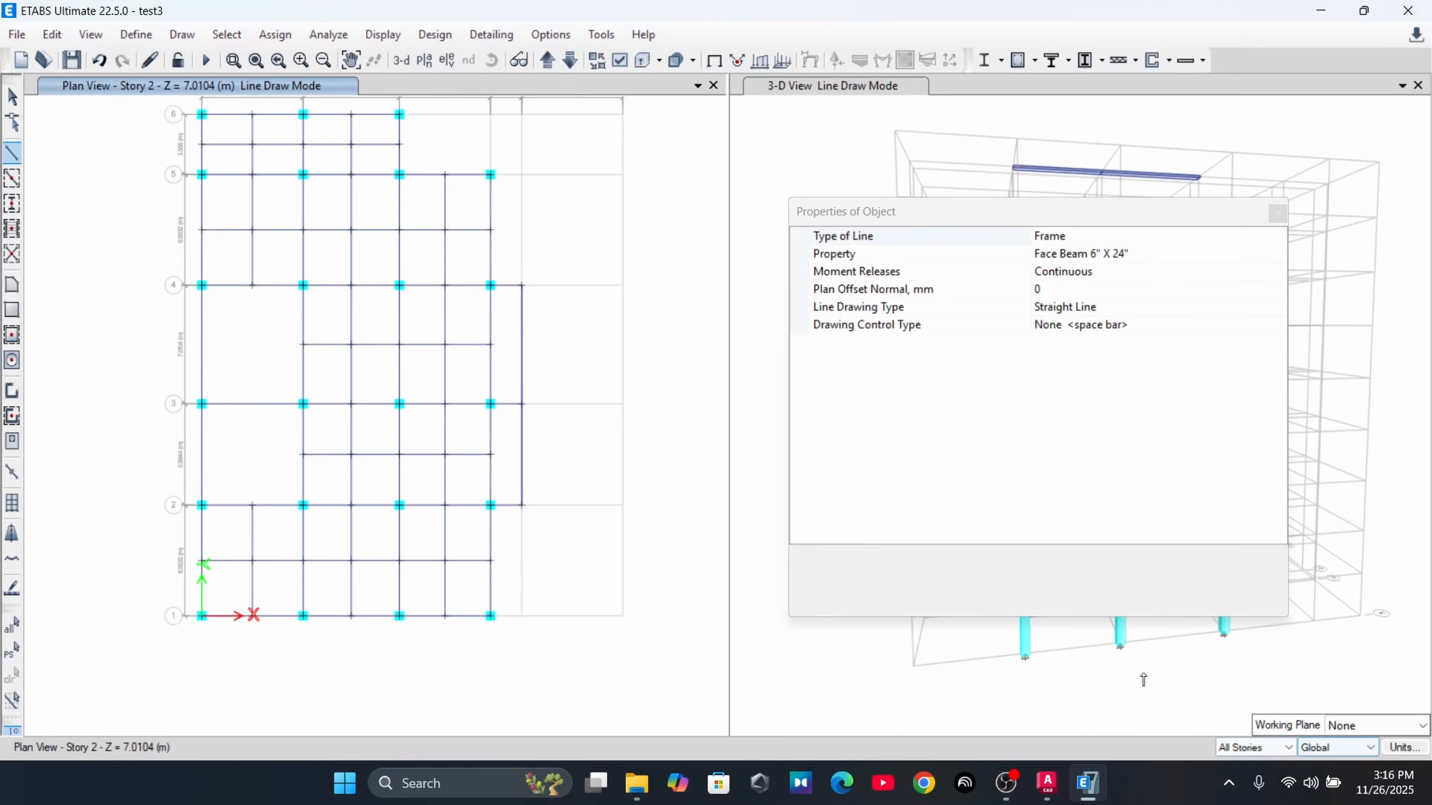
# Finish drawing, limit plan edits to One Story, and delete the two grid F face beams on Story 1
pyautogui.click(575, 61)
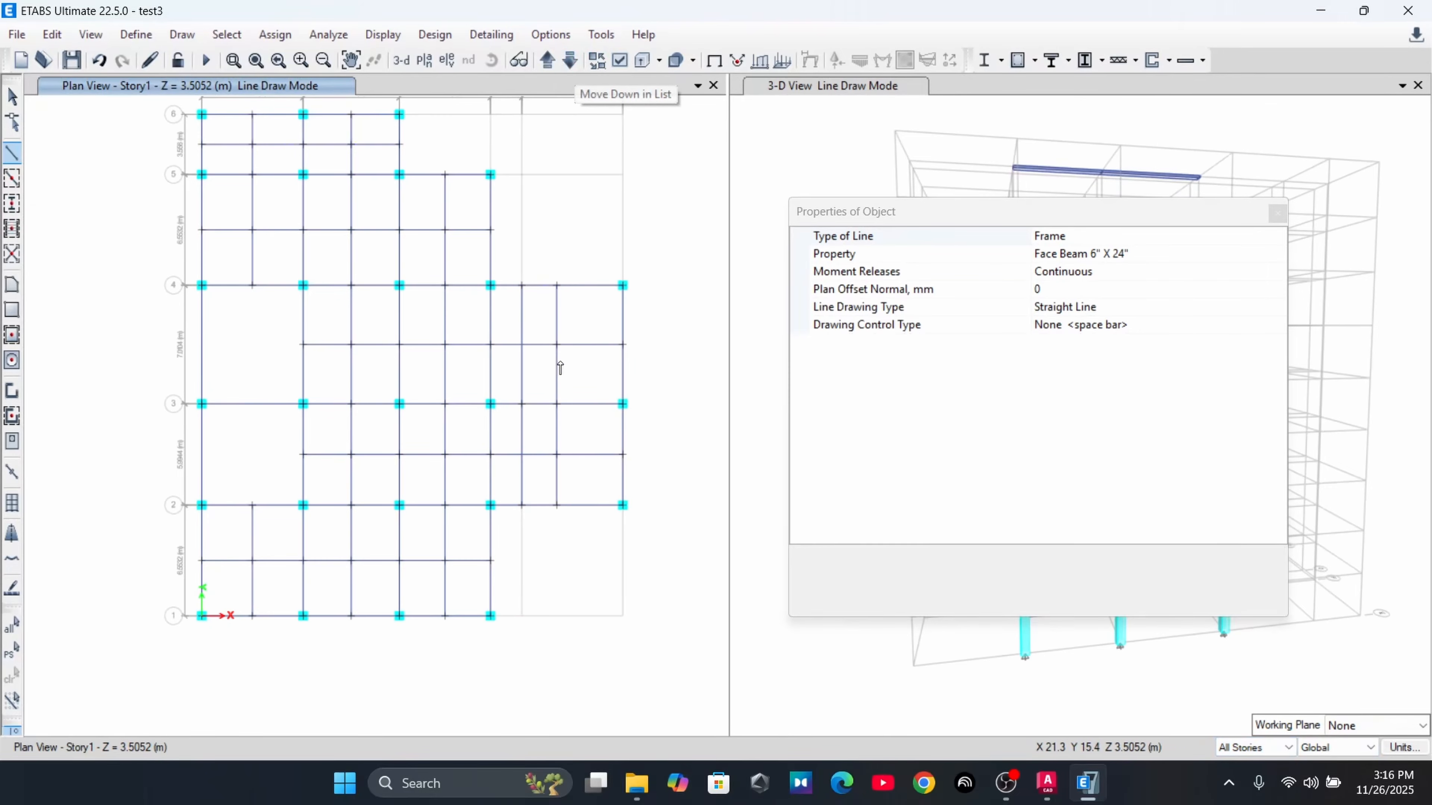
pyautogui.press('Escape')
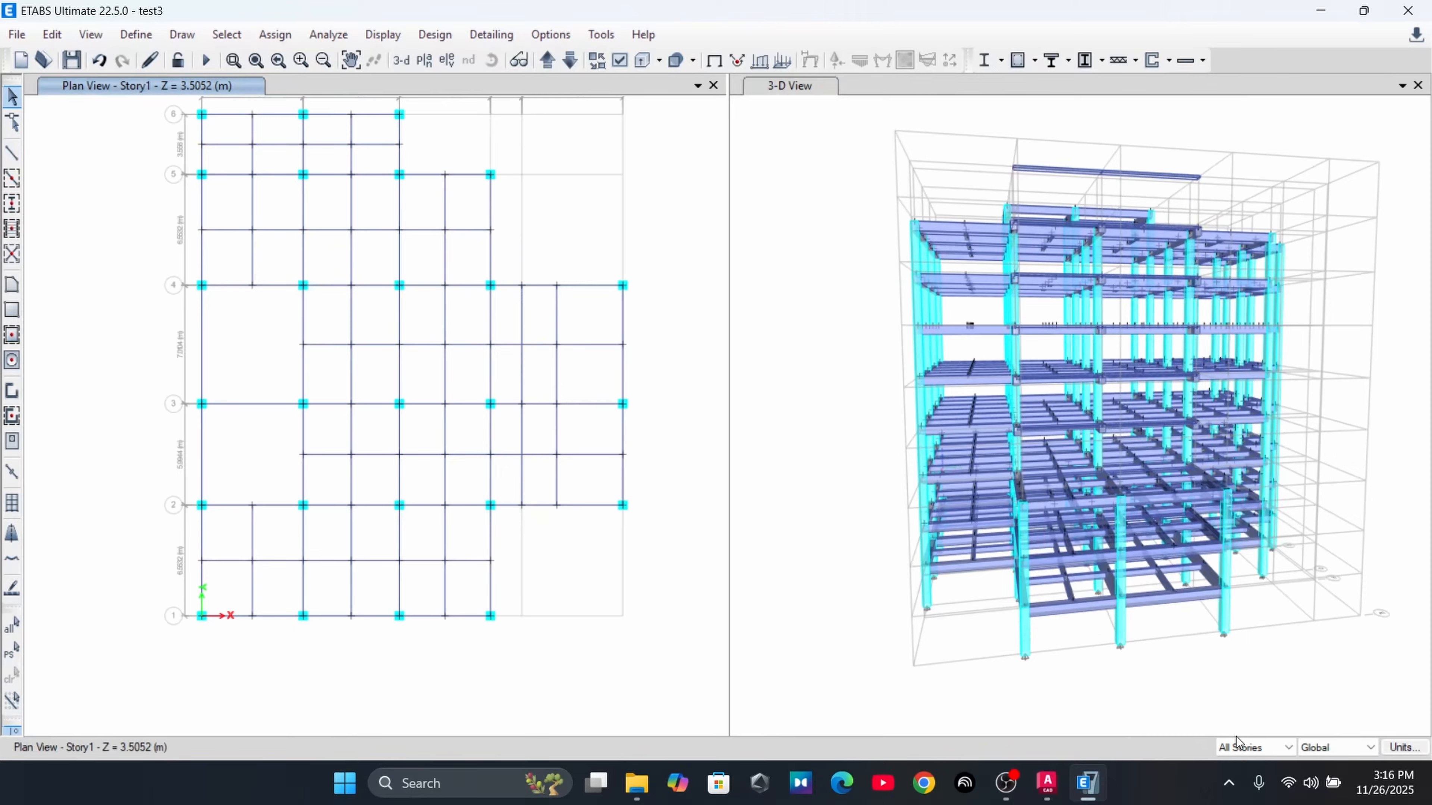
pyautogui.click(1257, 750)
pyautogui.click(1243, 774)
pyautogui.click(522, 395)
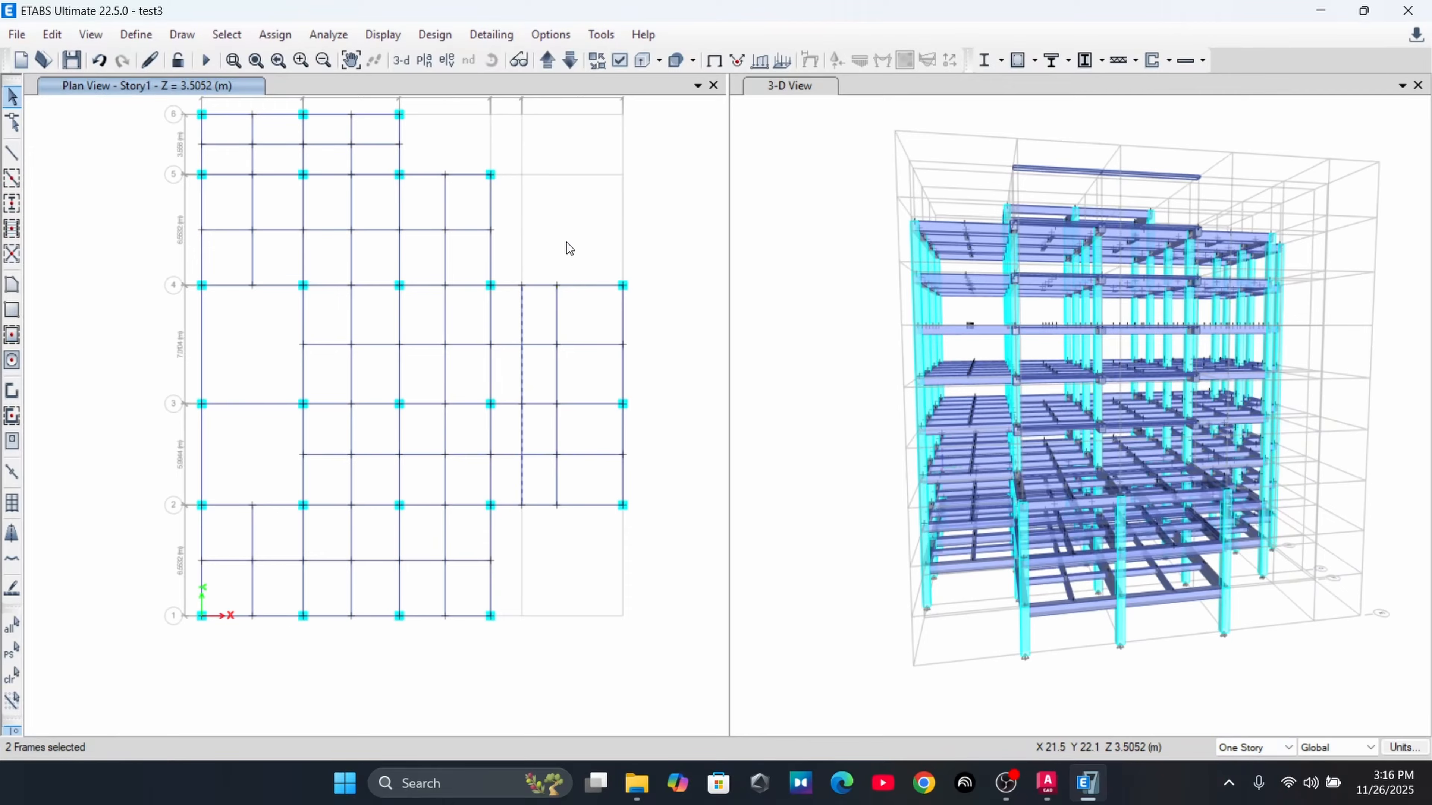
# Delete the grid F face beams between grids 2 and 4 on the Ground Floor and 2nd Basement
pyautogui.click(570, 60)
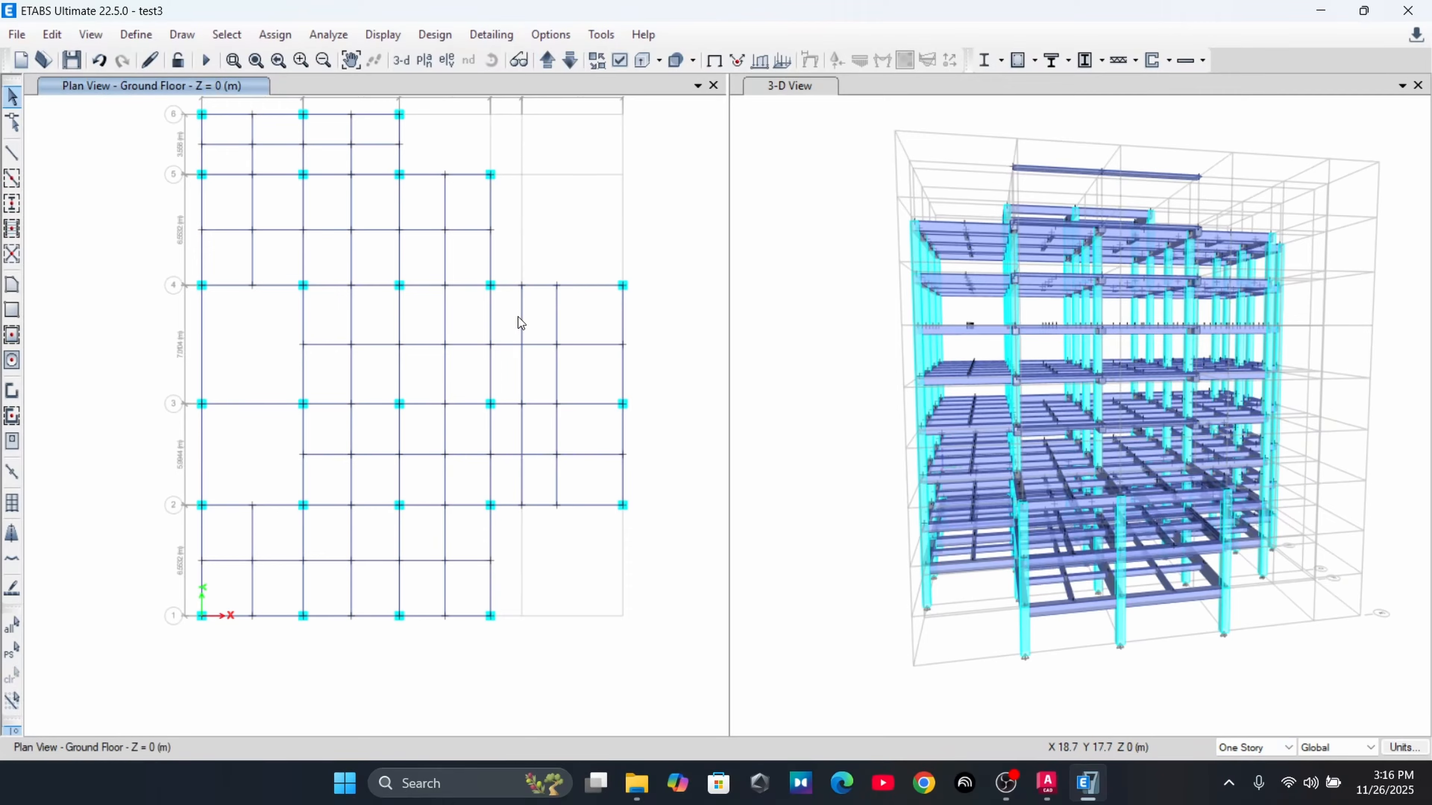
pyautogui.click(522, 337)
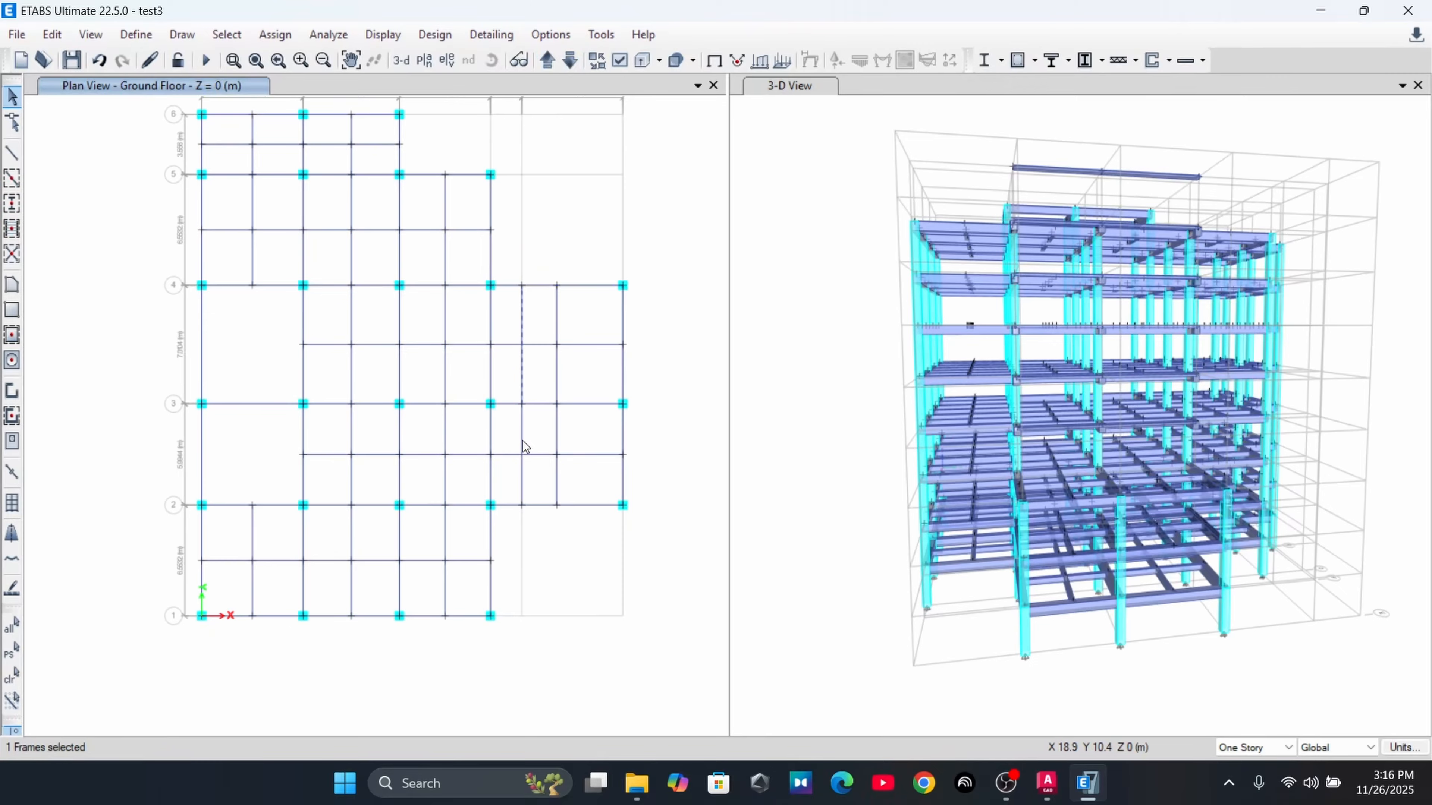
pyautogui.click(570, 60)
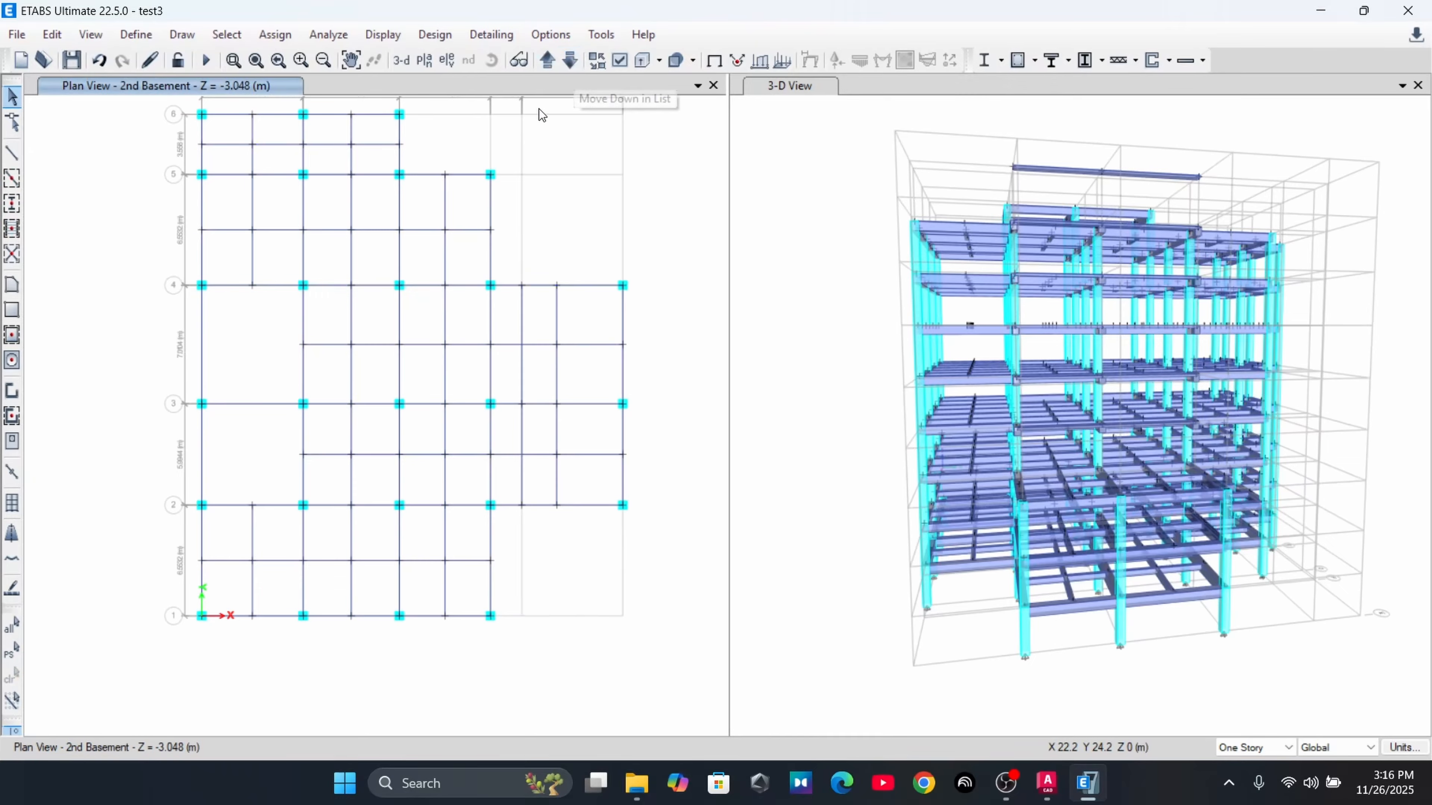
pyautogui.click(523, 316)
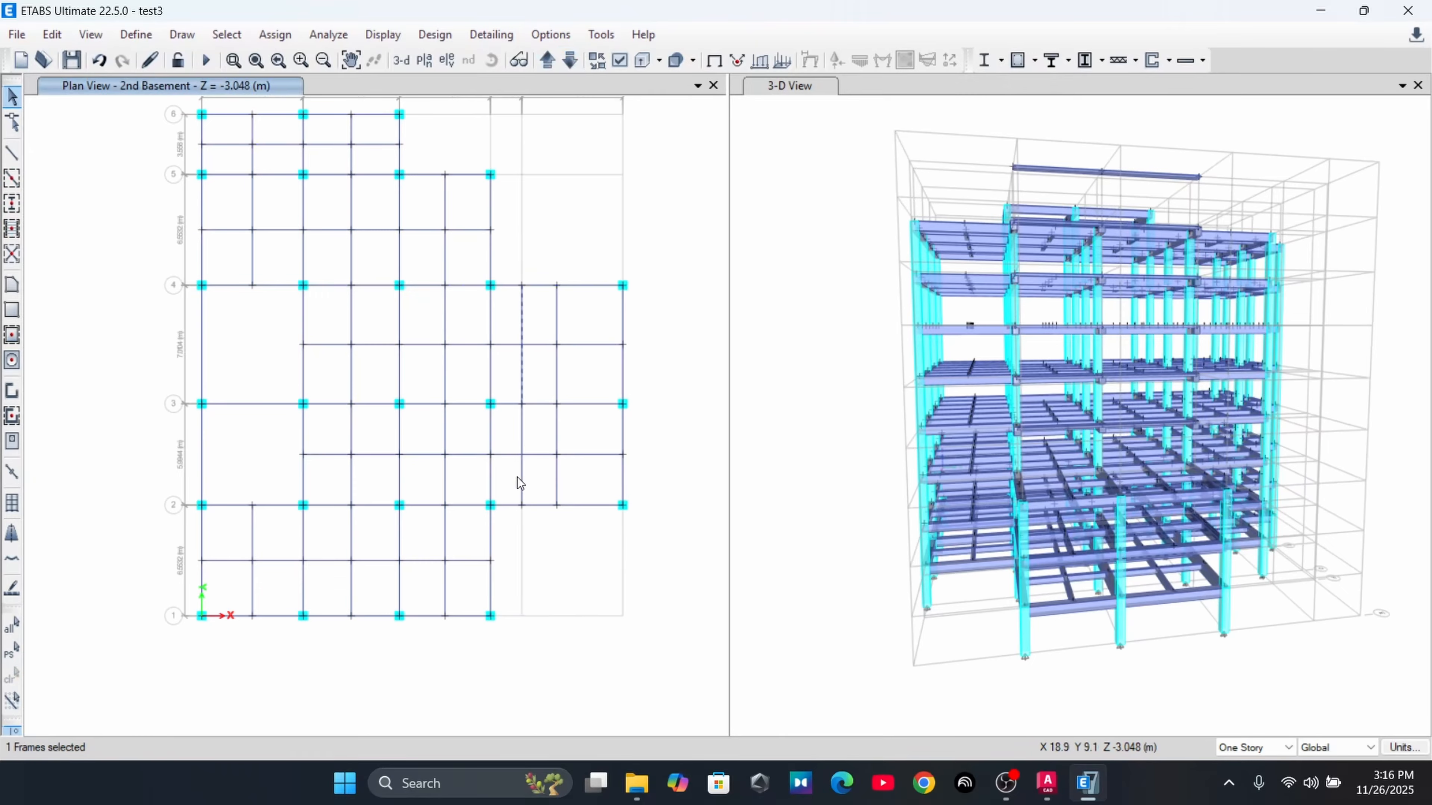
pyautogui.click(520, 439)
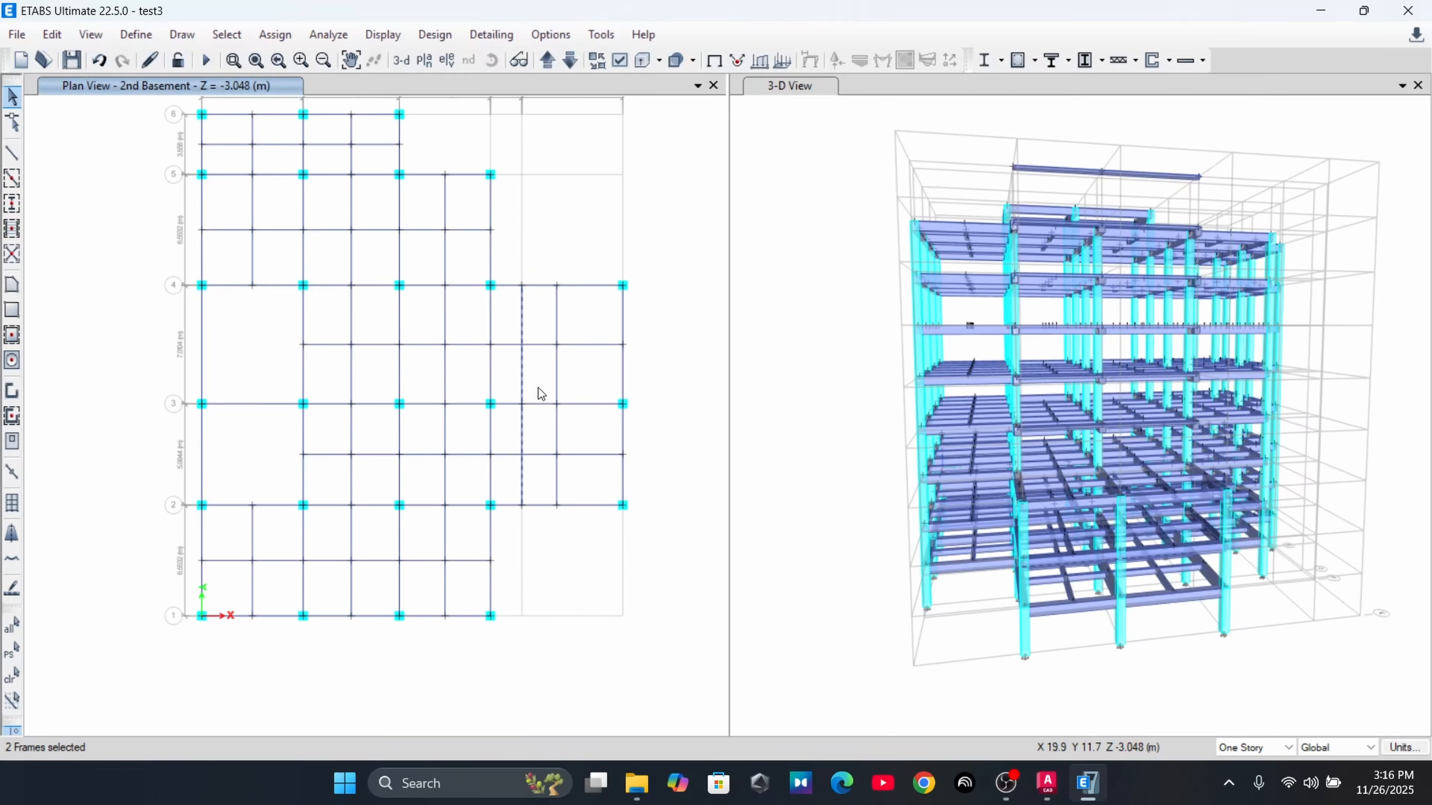
# Delete the stray face beams and their joints along grid F at the Staircase Cover level
pyautogui.click(565, 65)
pyautogui.click(544, 61)
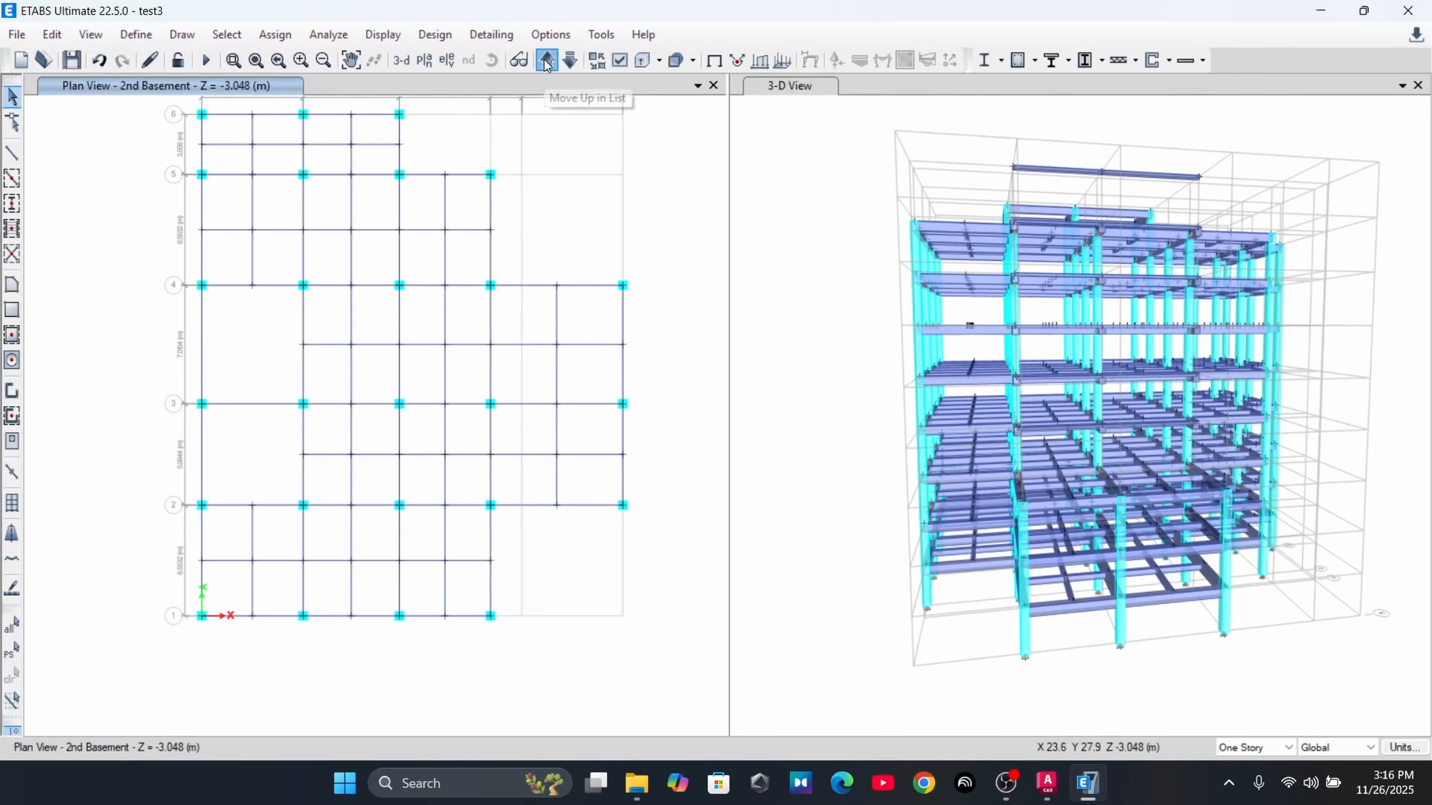
pyautogui.click(544, 63)
pyautogui.click(544, 63)
pyautogui.click(545, 63)
pyautogui.click(545, 63)
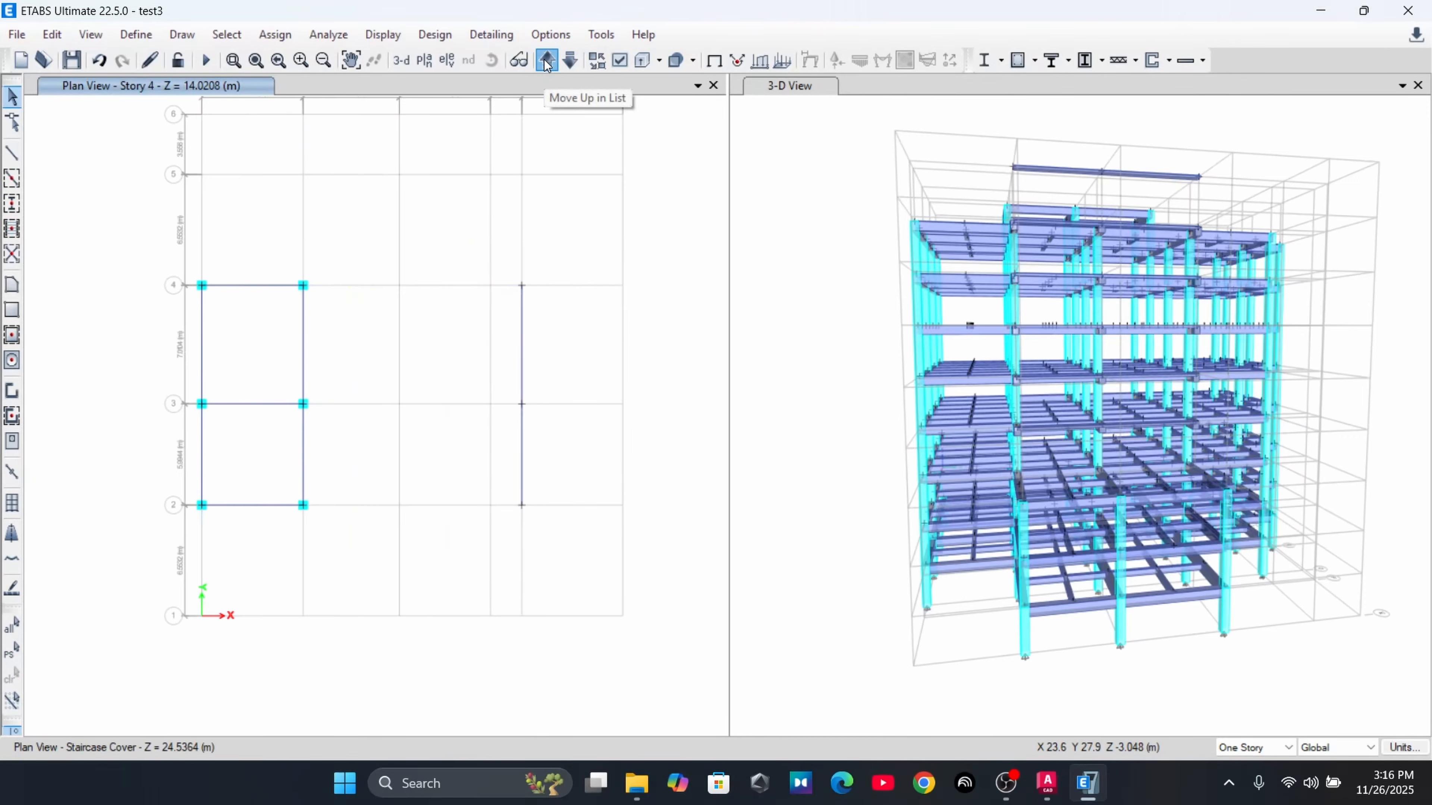
pyautogui.click(544, 63)
pyautogui.click(544, 63)
pyautogui.click(567, 61)
pyautogui.click(567, 60)
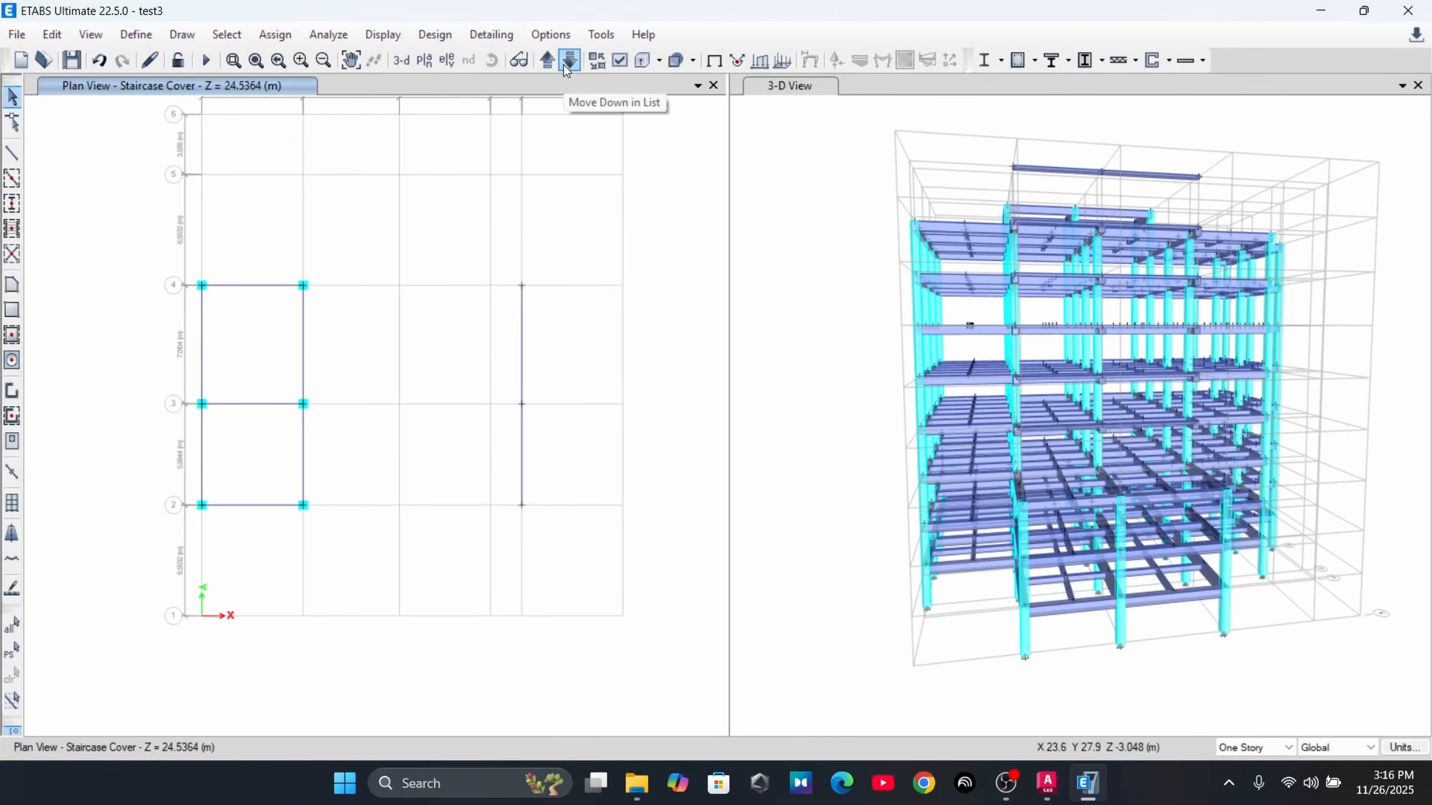
pyautogui.moveTo(476, 248); pyautogui.dragTo(586, 533)
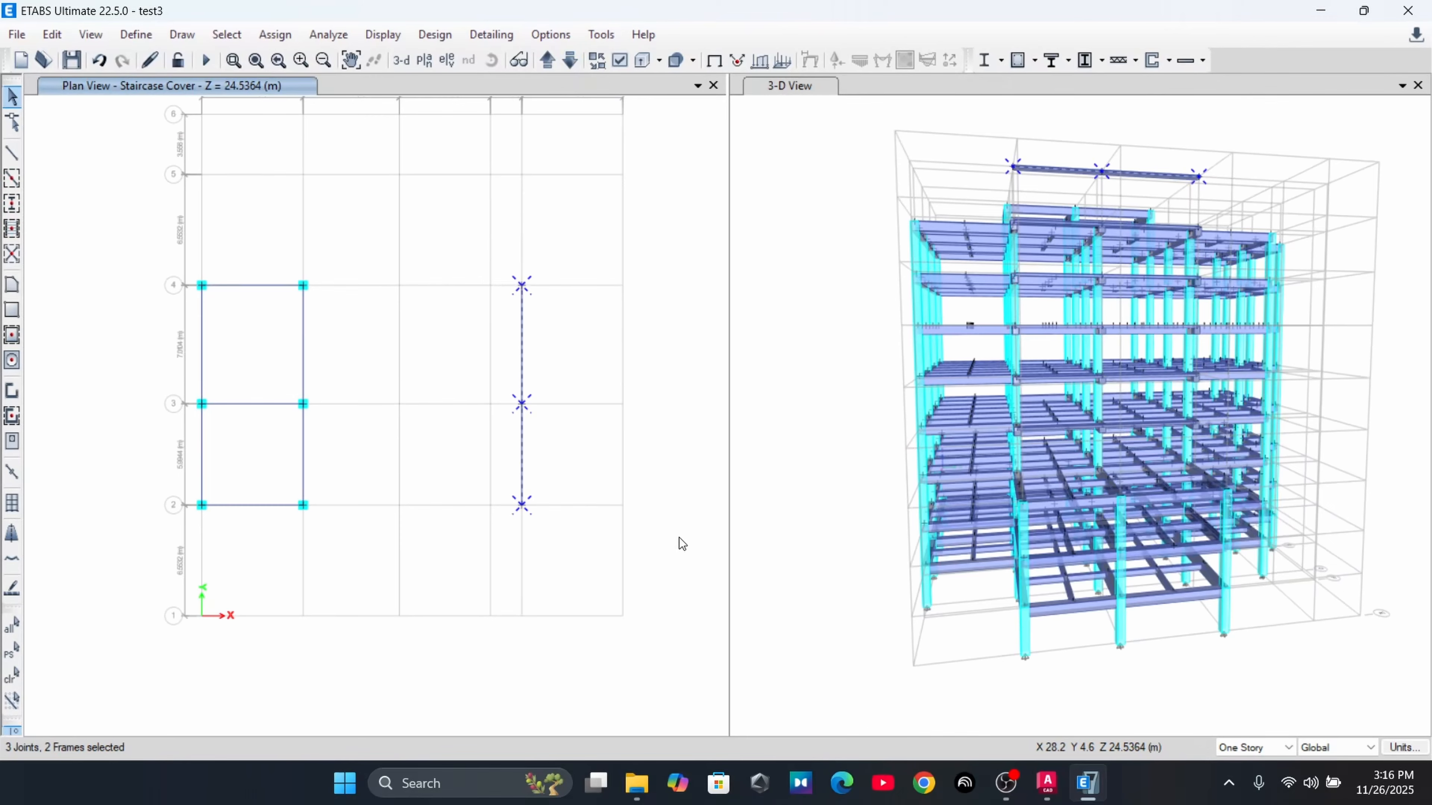
pyautogui.press('Delete')
# Go through the plans up to Story 1 and examine the first floor secondary beam layout in the AutoCAD file test STRUCTURE.dwg
pyautogui.click(539, 67)
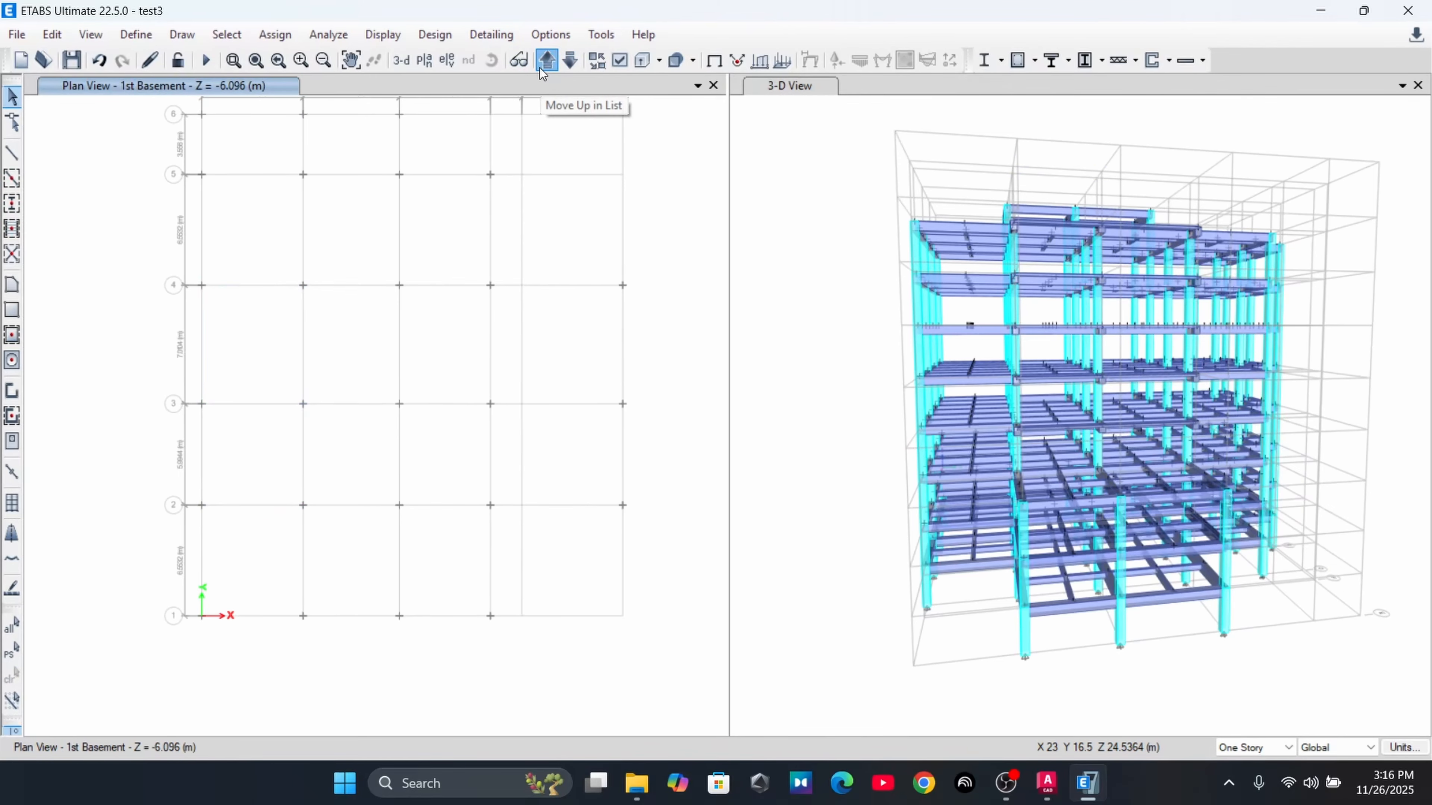
pyautogui.click(538, 67)
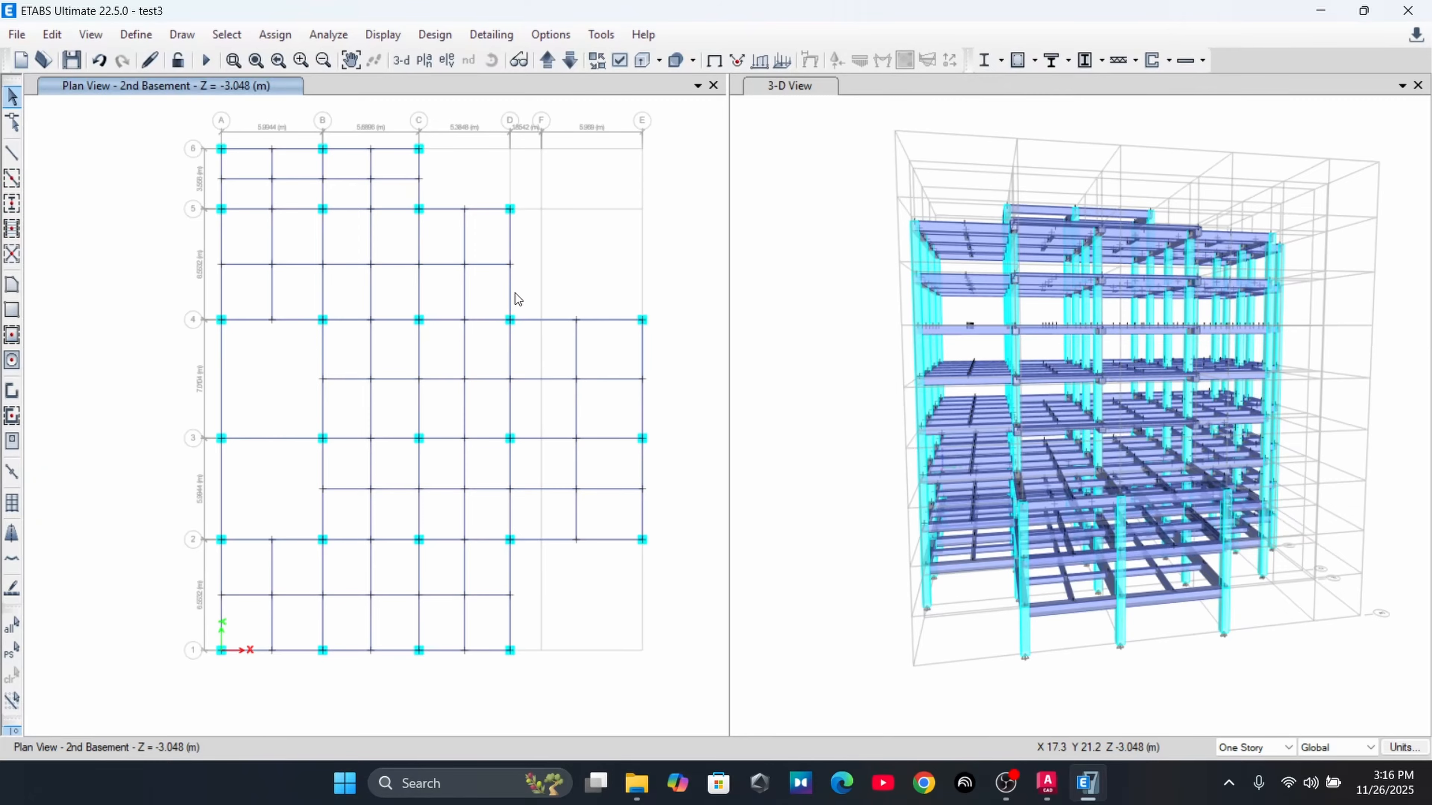
pyautogui.click(557, 64)
pyautogui.click(558, 64)
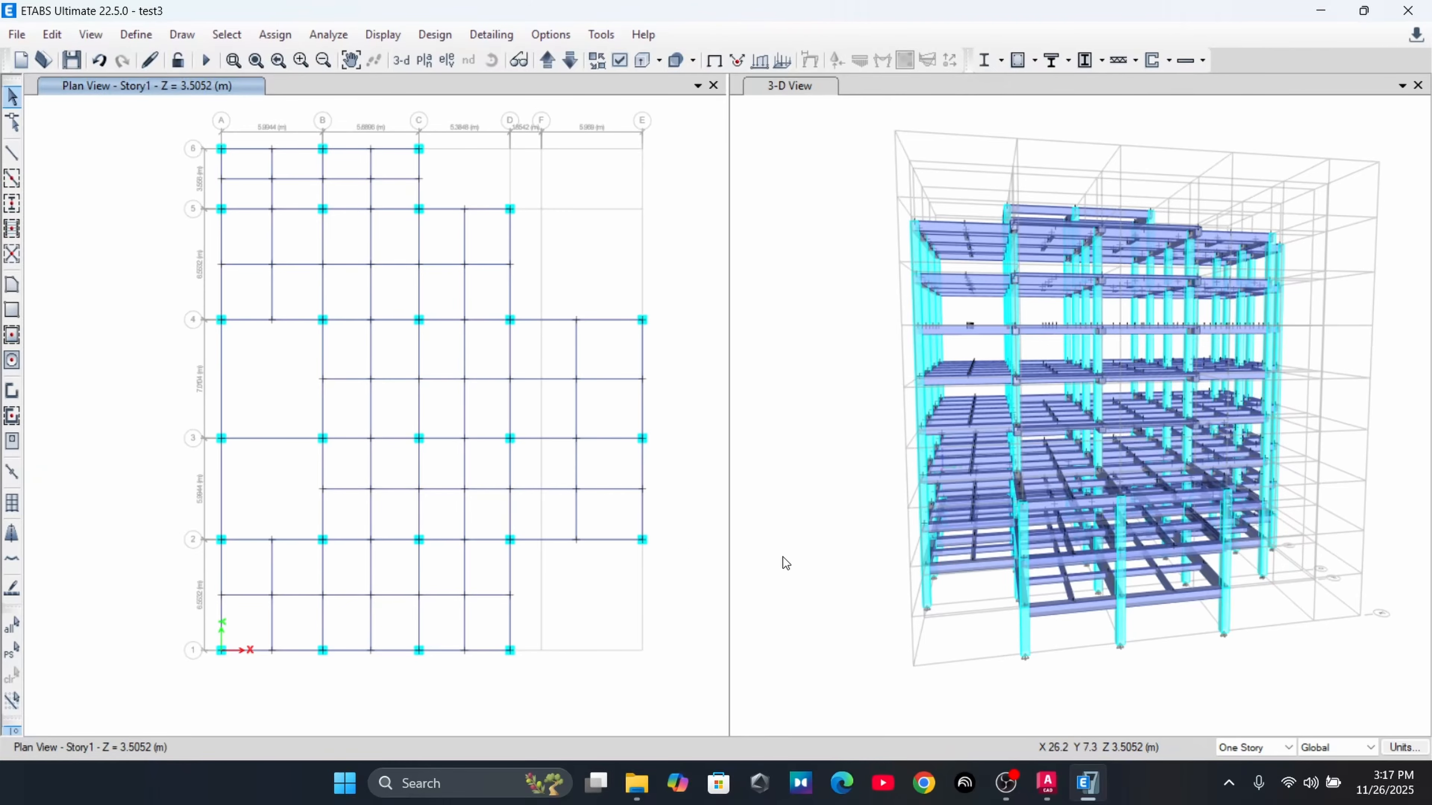
pyautogui.hotkey('alt', 'Tab')
pyautogui.moveTo(321, 422); pyautogui.dragTo(475, 435, button='middle')
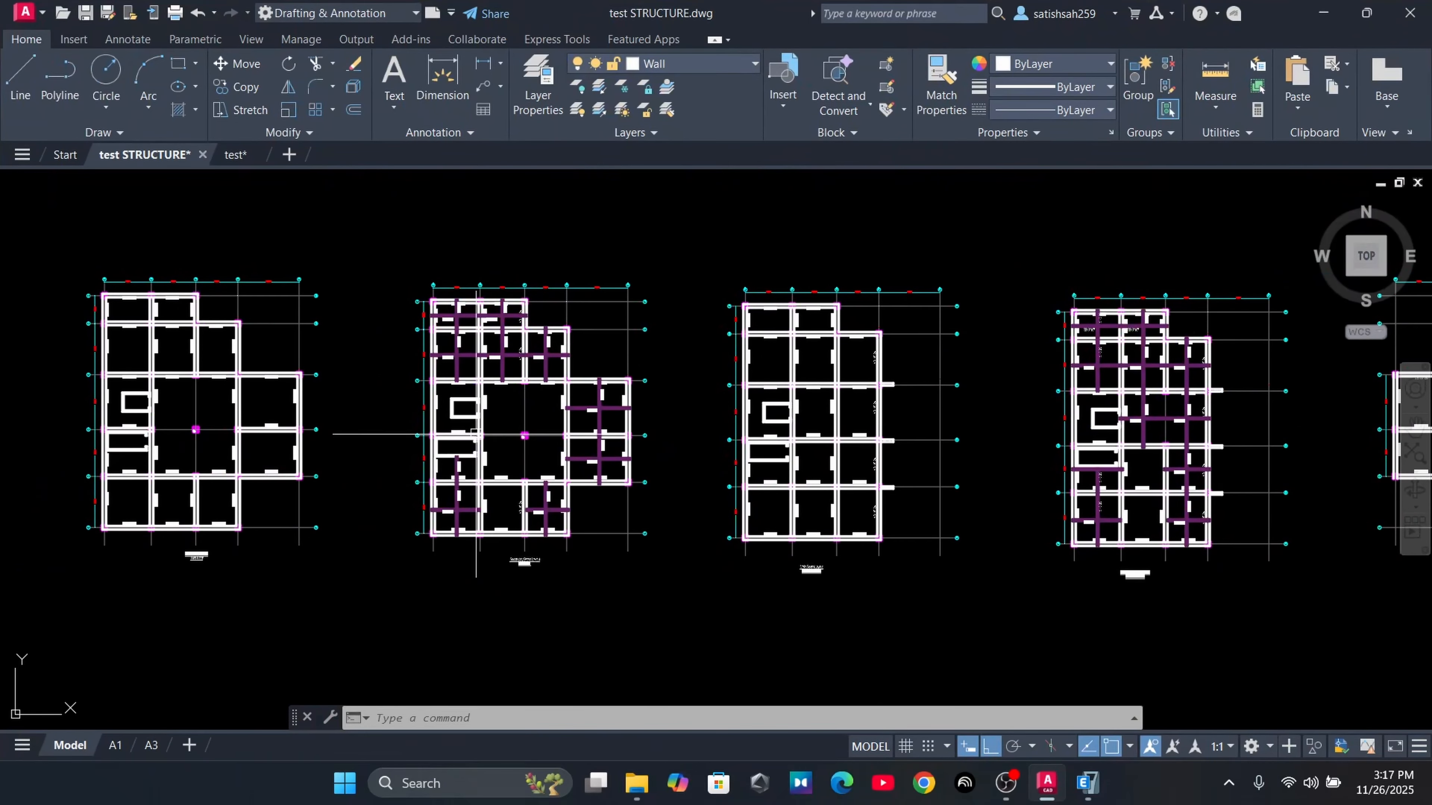
pyautogui.scroll(4, 569, 440)
pyautogui.moveTo(402, 404); pyautogui.dragTo(642, 324, button='middle')
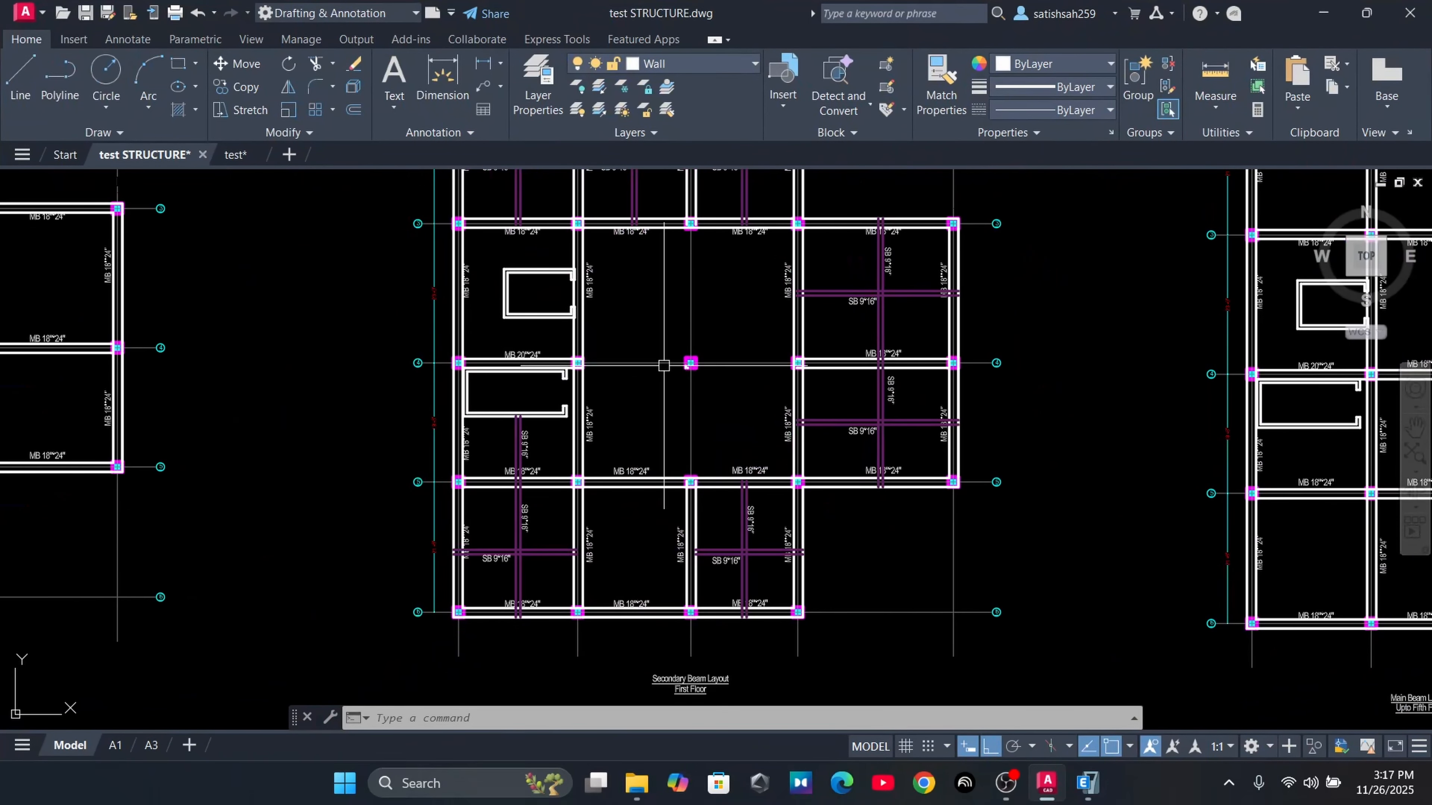
pyautogui.scroll(-2, 700, 367)
pyautogui.moveTo(700, 433); pyautogui.dragTo(702, 547, button='middle')
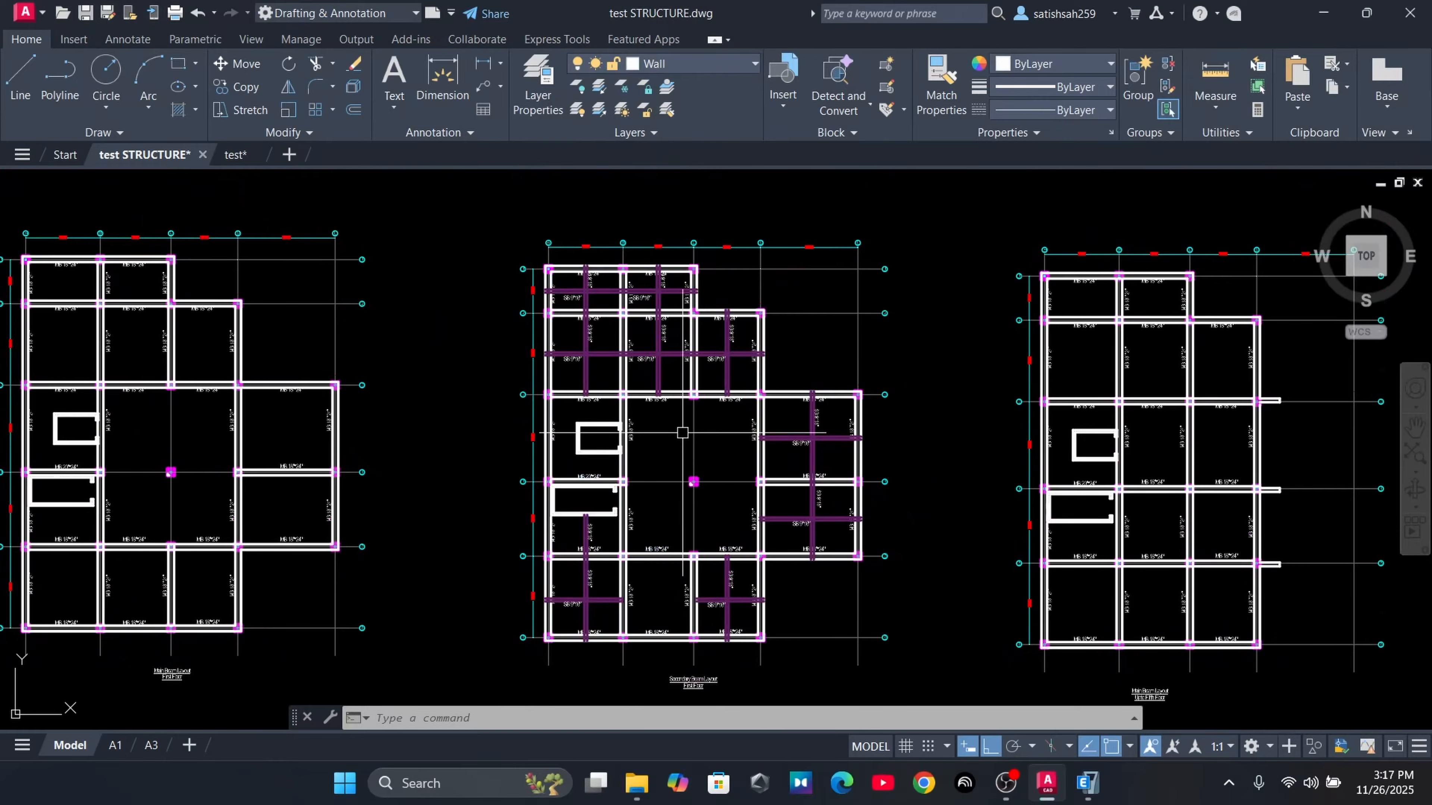
pyautogui.click(1324, 12)
# Delete the crossing secondary beams in the four Story 1 bays between grids B and D and grids 2 and 4
pyautogui.moveTo(603, 494); pyautogui.dragTo(712, 430, button='middle')
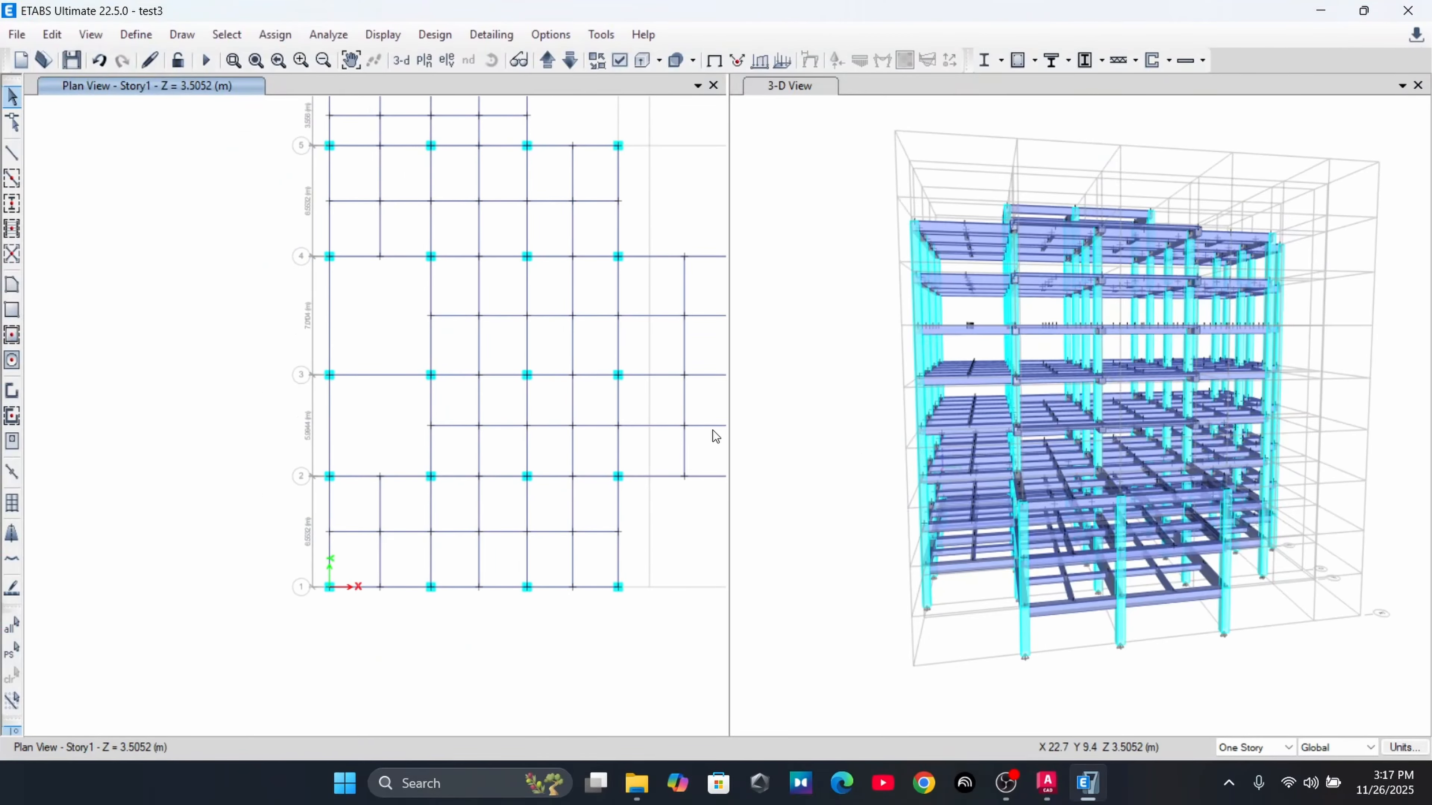
pyautogui.moveTo(450, 352); pyautogui.dragTo(331, 427, button='middle')
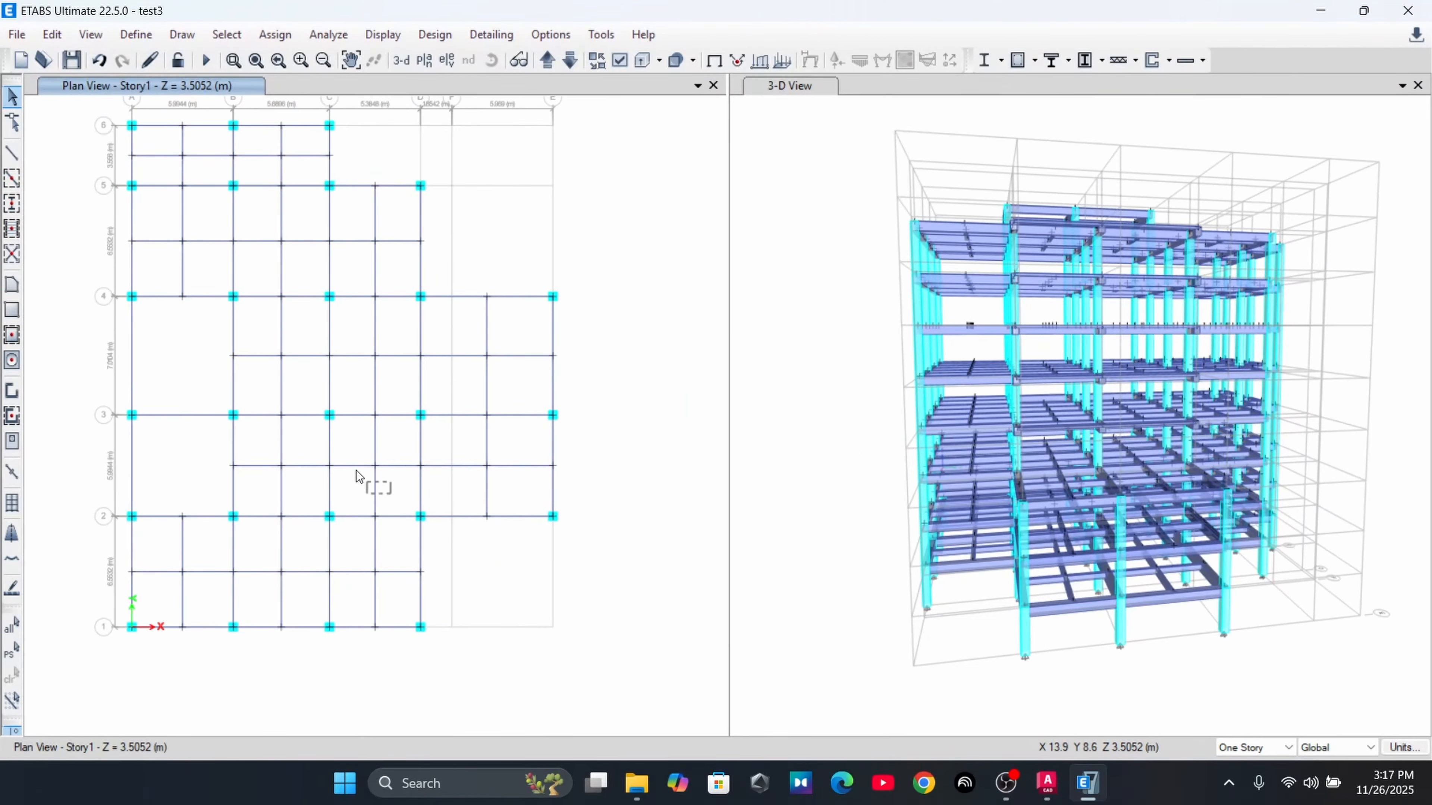
pyautogui.moveTo(356, 471); pyautogui.dragTo(345, 430)
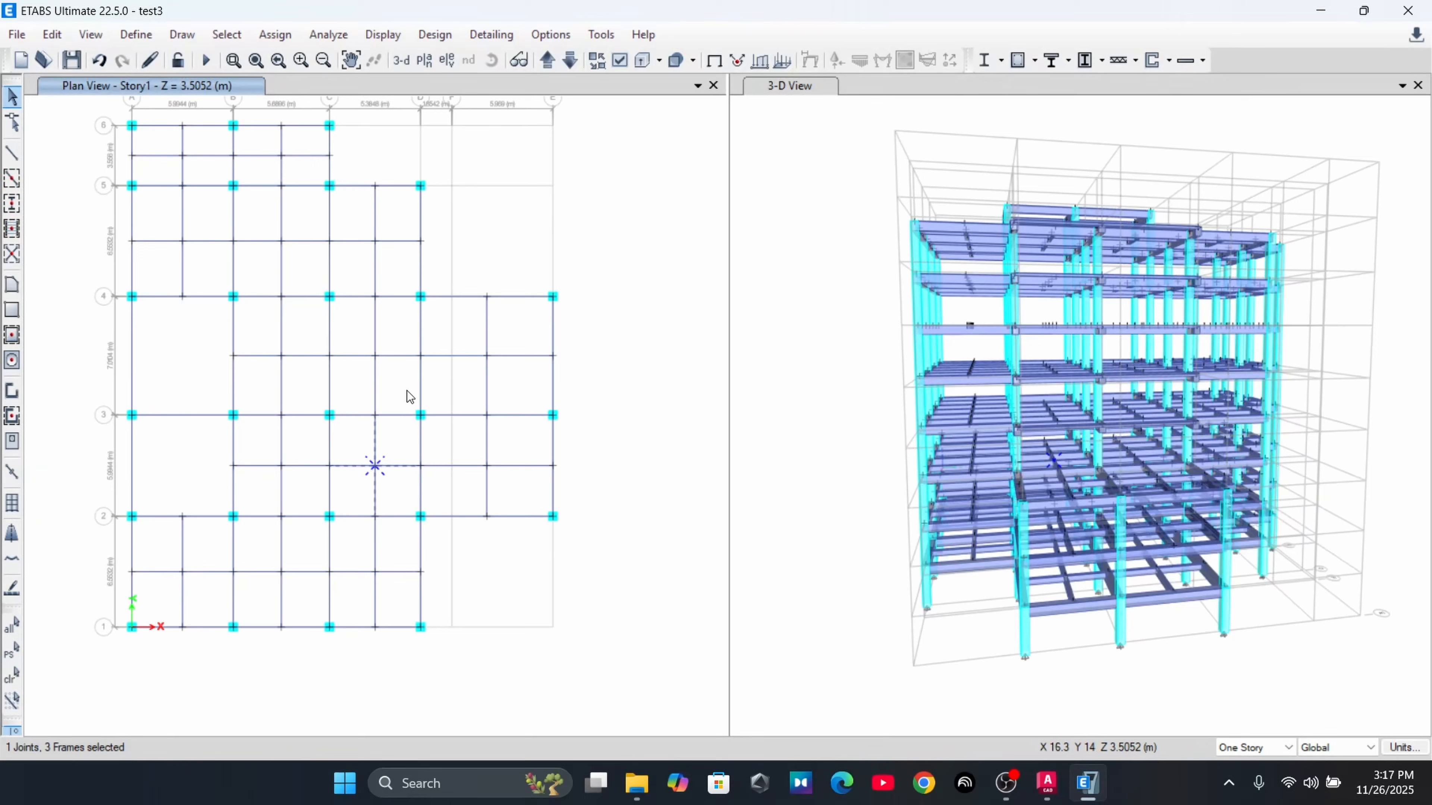
pyautogui.moveTo(408, 391); pyautogui.dragTo(351, 326)
pyautogui.moveTo(307, 396); pyautogui.dragTo(256, 335)
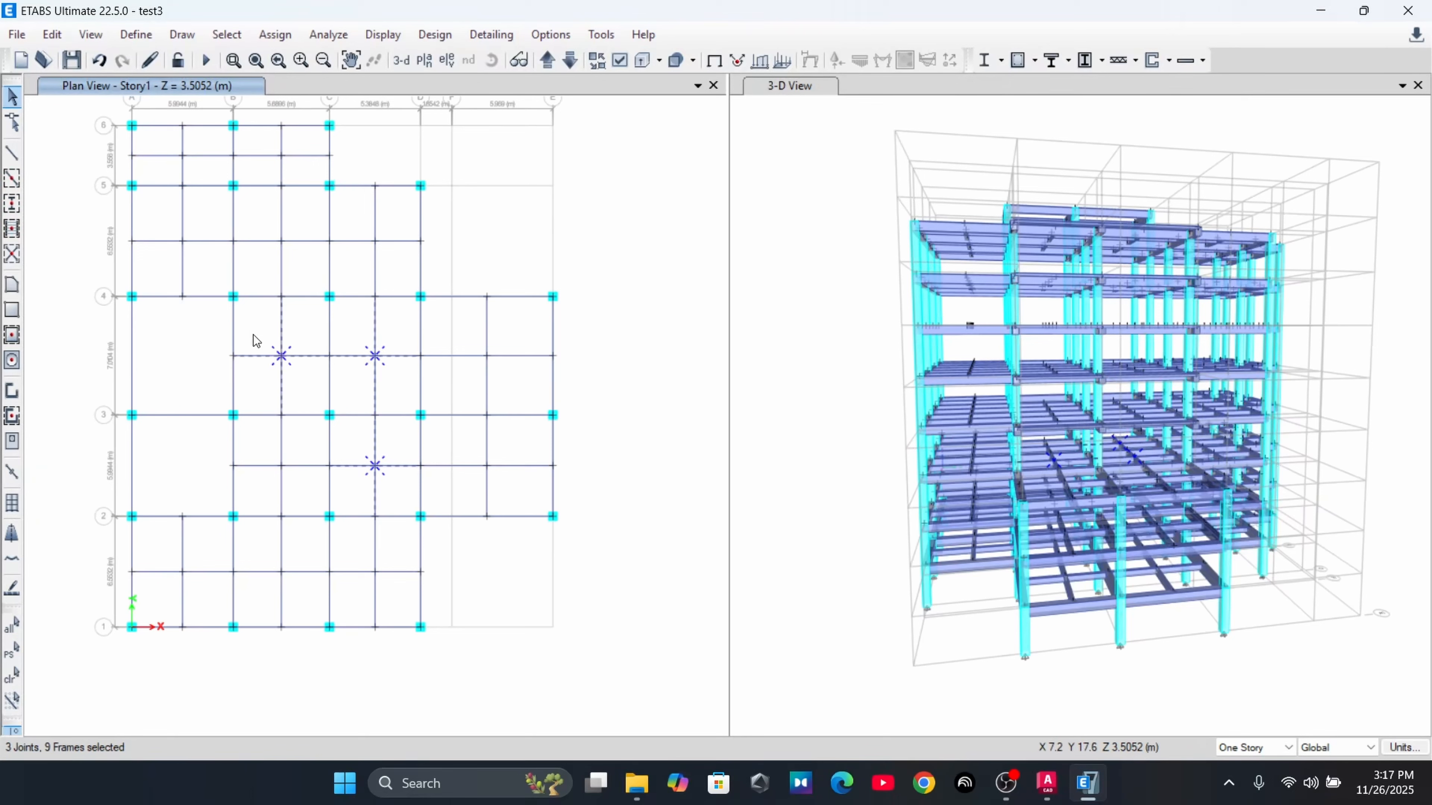
pyautogui.moveTo(302, 497); pyautogui.dragTo(247, 437)
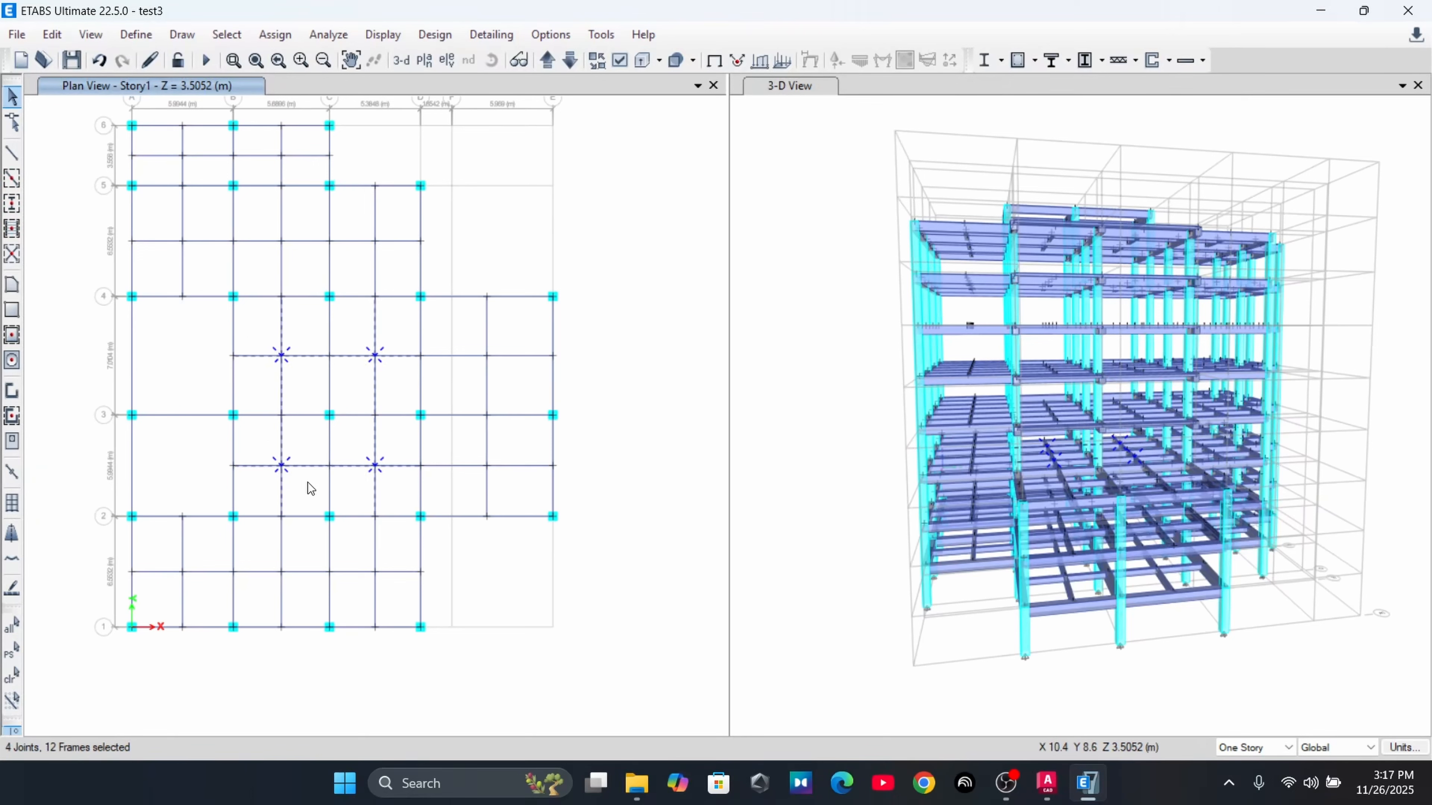
pyautogui.press('Delete')
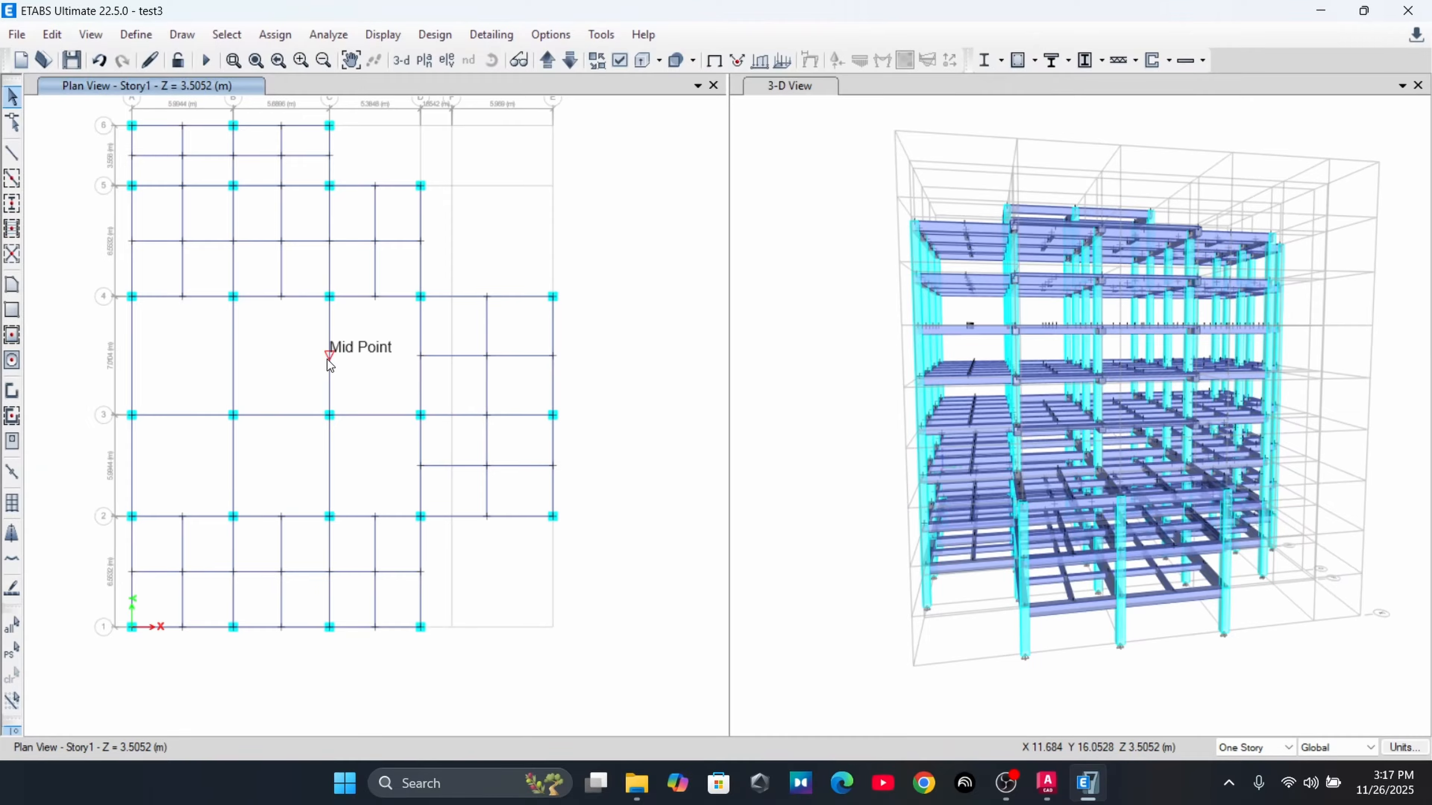
# Delete the Story 1 main beams meeting at column C3, along grid C between grids 2 and 4 and grid 3 between B and D
pyautogui.click(327, 365)
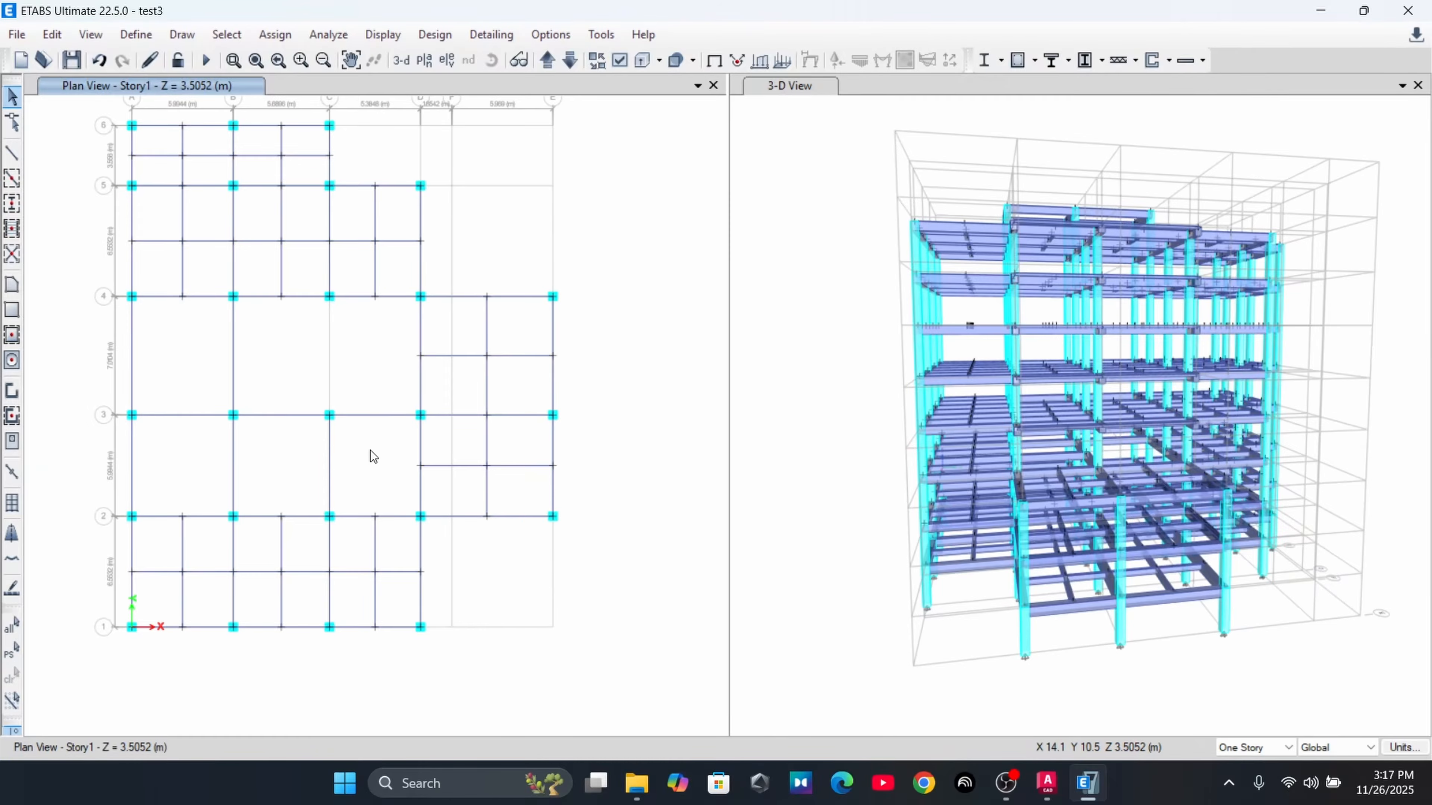
pyautogui.click(336, 463)
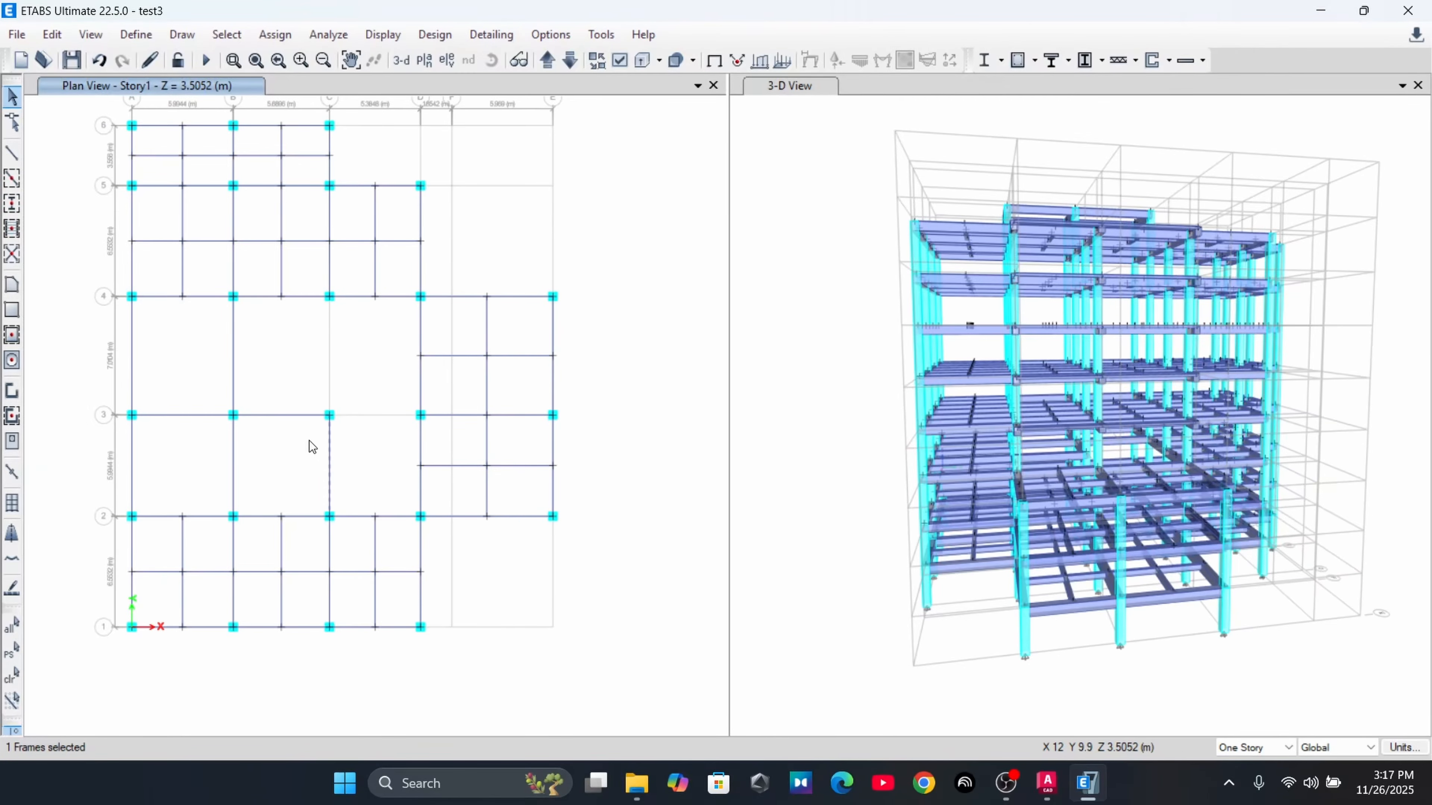
pyautogui.press('Delete')
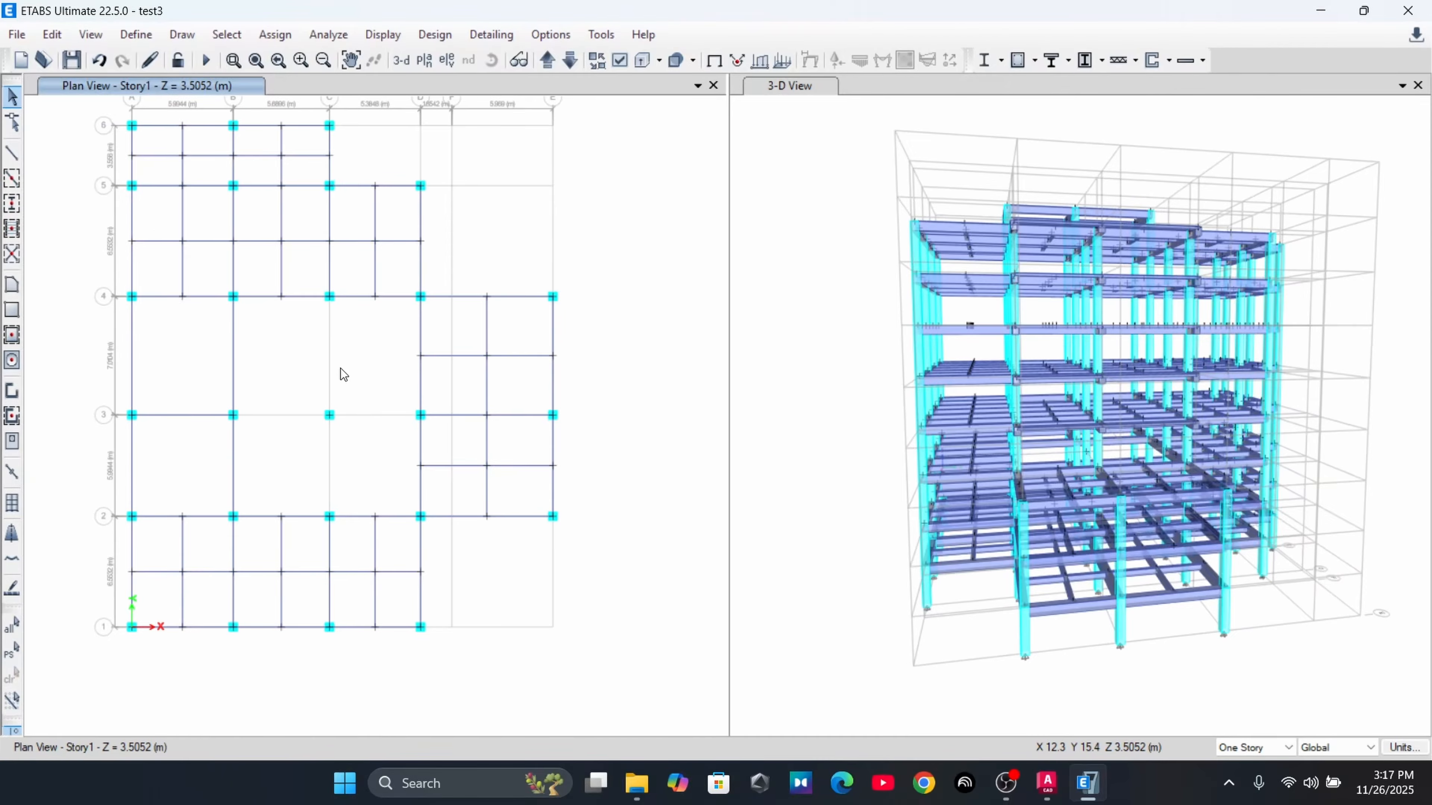
# Switch to AutoCAD and examine the beam layouts in test STRUCTURE.dwg and the first floor plan in test.dwg
pyautogui.moveTo(342, 370); pyautogui.dragTo(411, 359, button='middle')
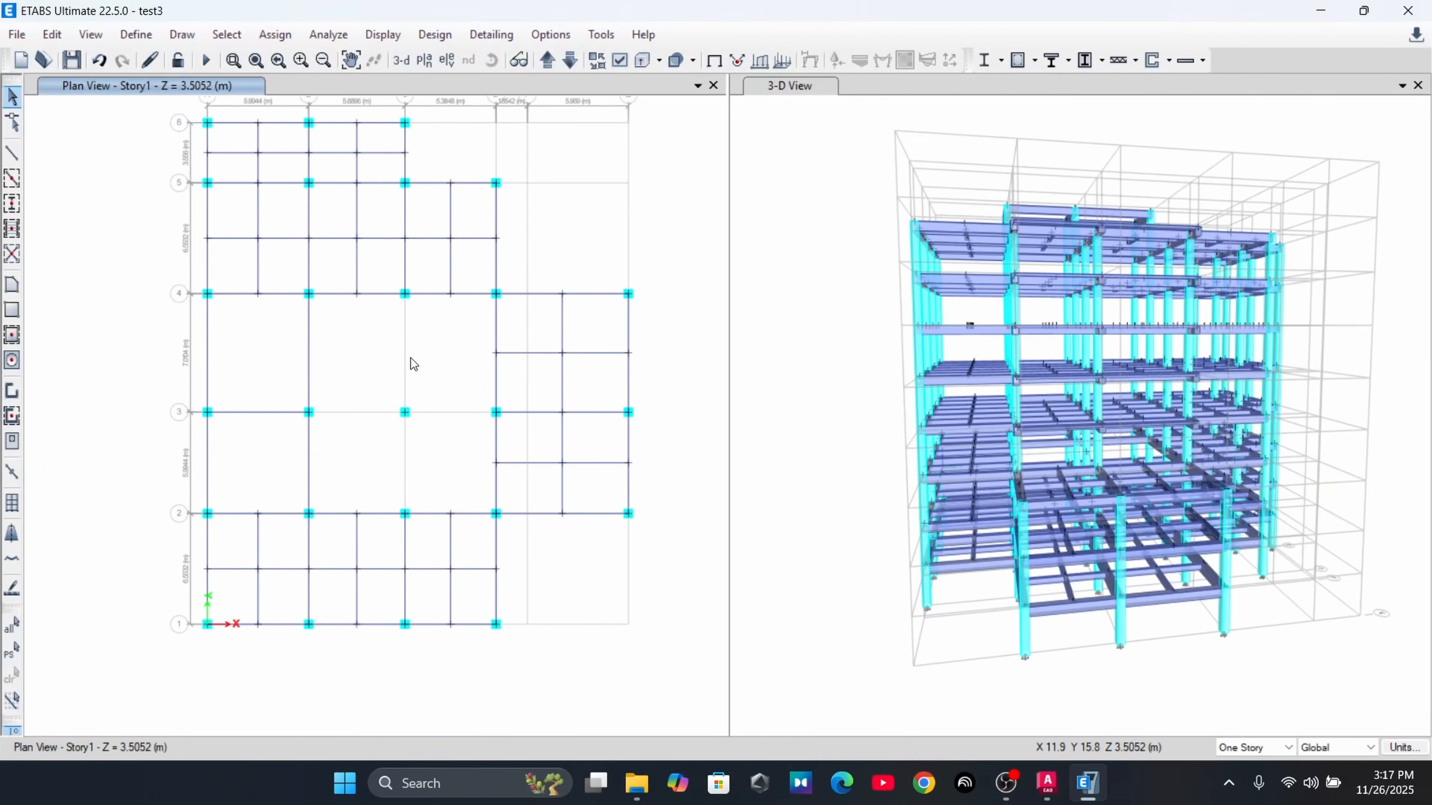
pyautogui.click(547, 60)
pyautogui.click(570, 60)
pyautogui.moveTo(1050, 788)
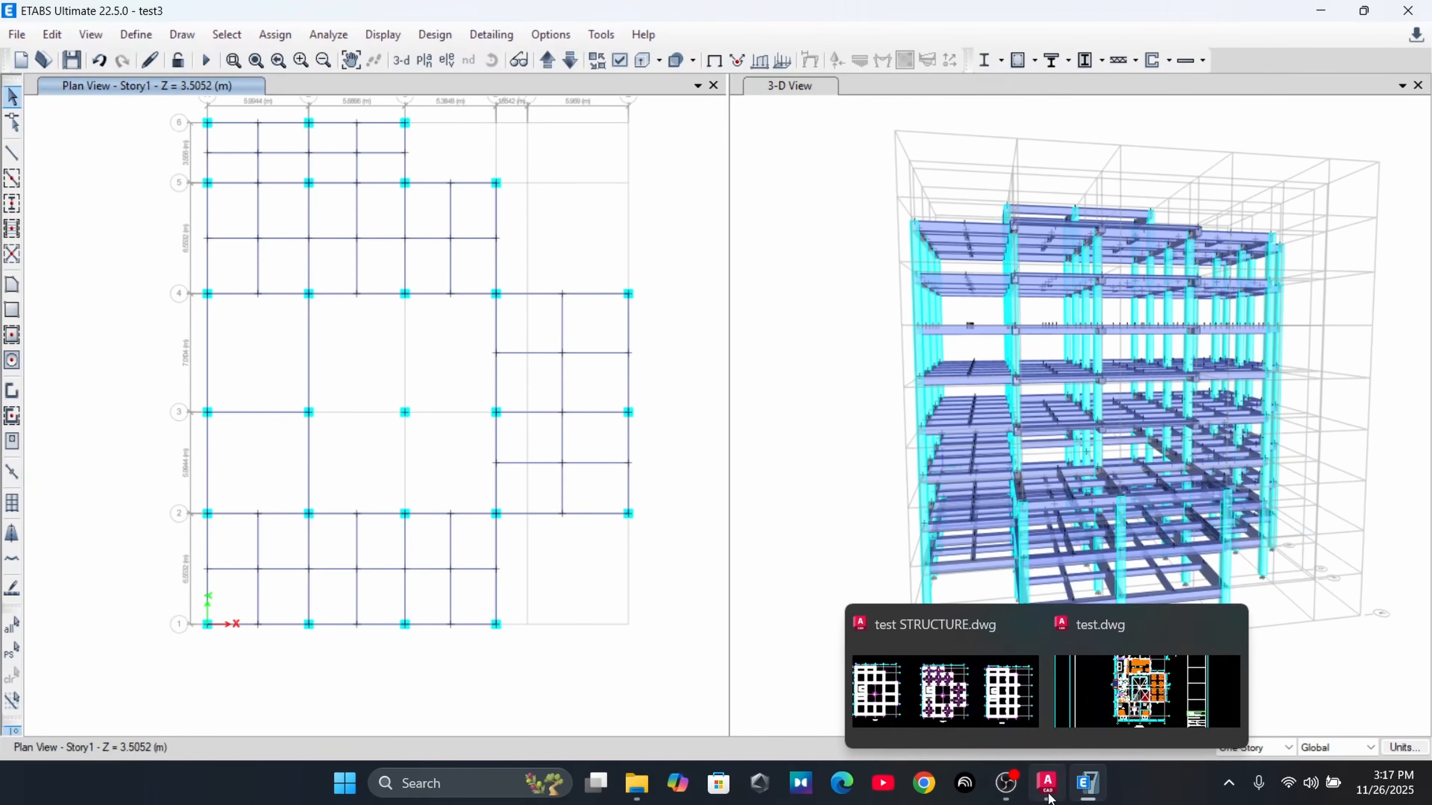
pyautogui.click(930, 691)
pyautogui.scroll(-5, 788, 468)
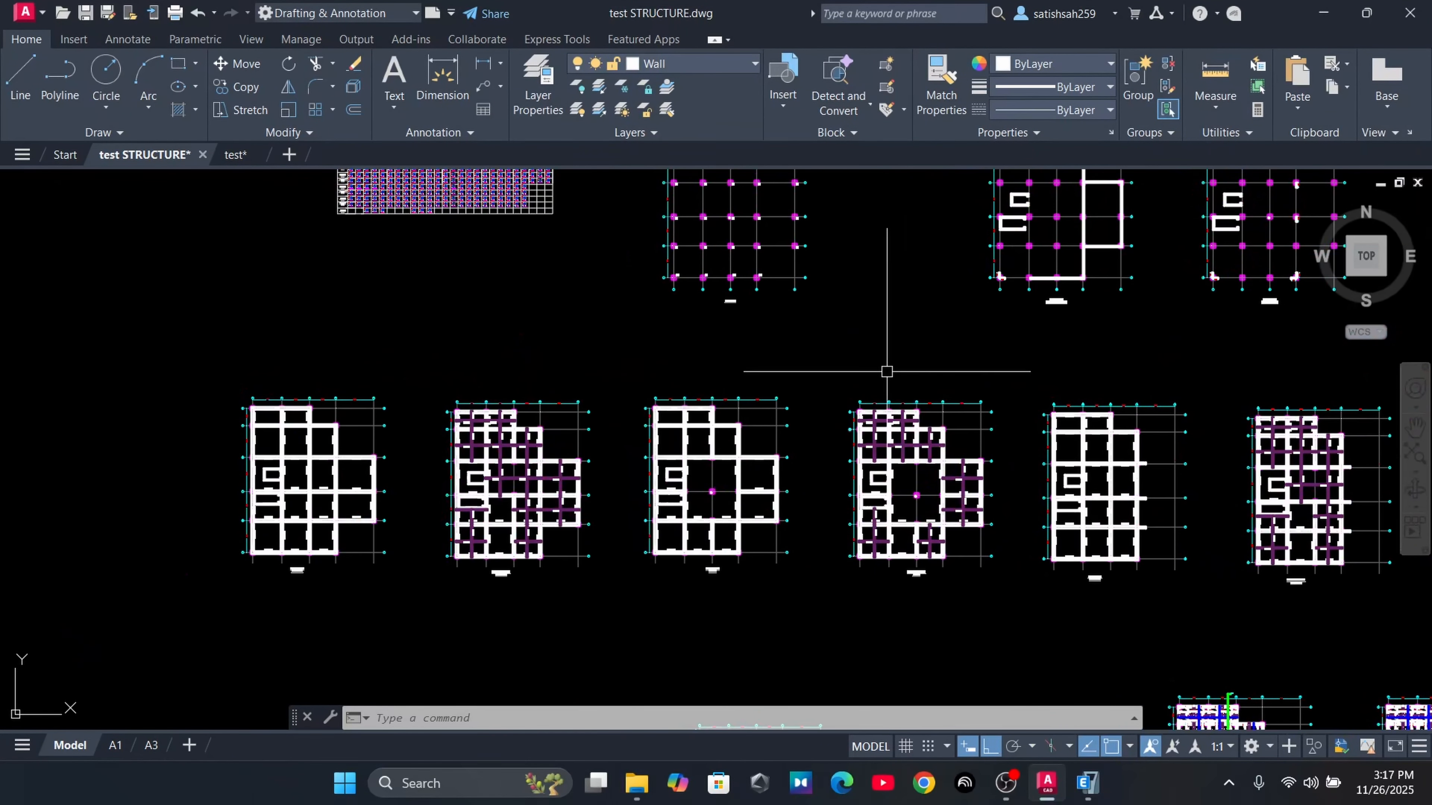
pyautogui.click(242, 159)
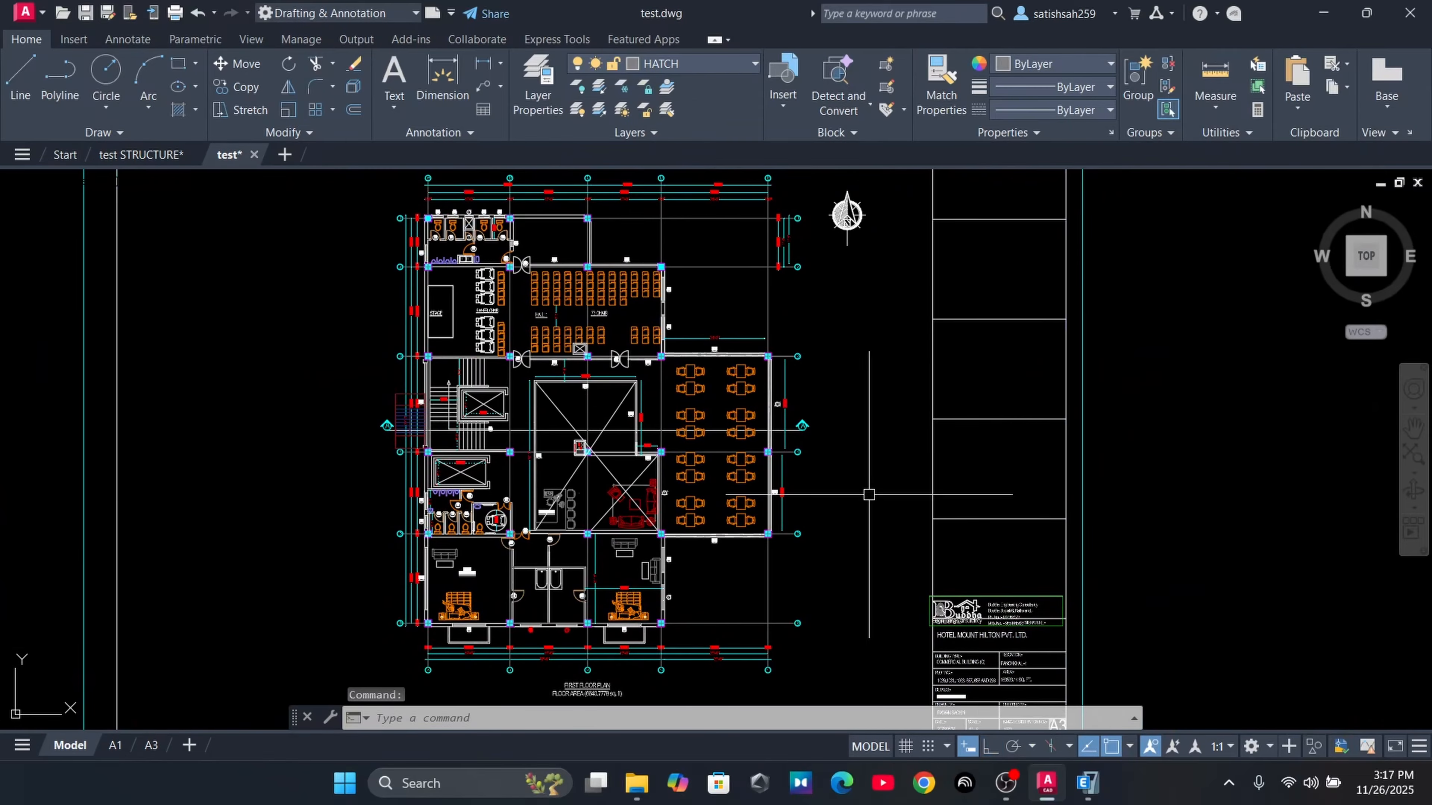
# Measure the distance from the middle column's centre above the first floor void down to the void's W17 wall
pyautogui.moveTo(646, 612); pyautogui.dragTo(705, 448, button='middle')
pyautogui.scroll(4, 641, 565)
pyautogui.scroll(-2, 664, 445)
pyautogui.moveTo(668, 388); pyautogui.dragTo(689, 666, button='middle')
pyautogui.moveTo(701, 364); pyautogui.dragTo(630, 582, button='middle')
pyautogui.scroll(4, 569, 442)
pyautogui.moveTo(565, 440); pyautogui.dragTo(556, 352, button='middle')
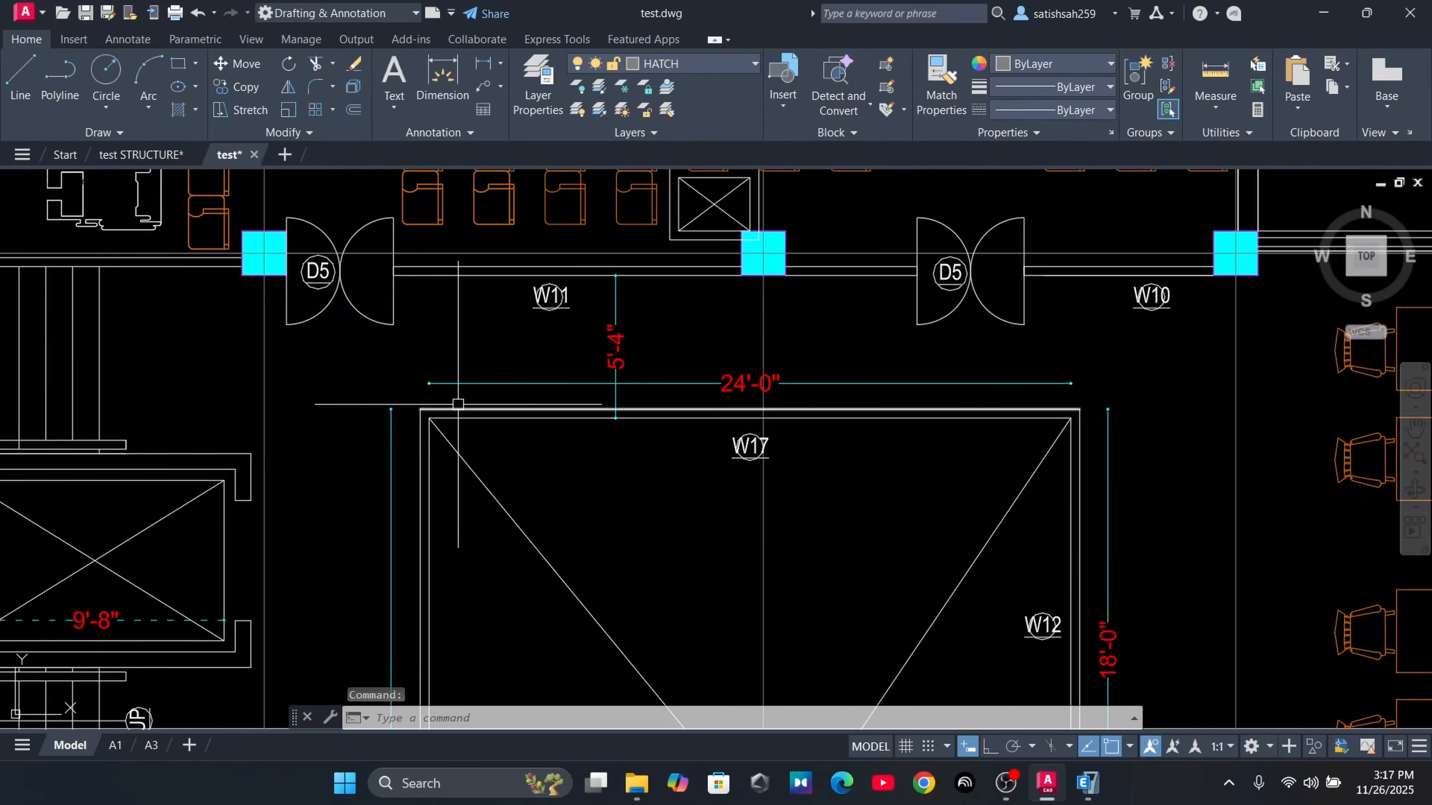
pyautogui.scroll(-2, 616, 344)
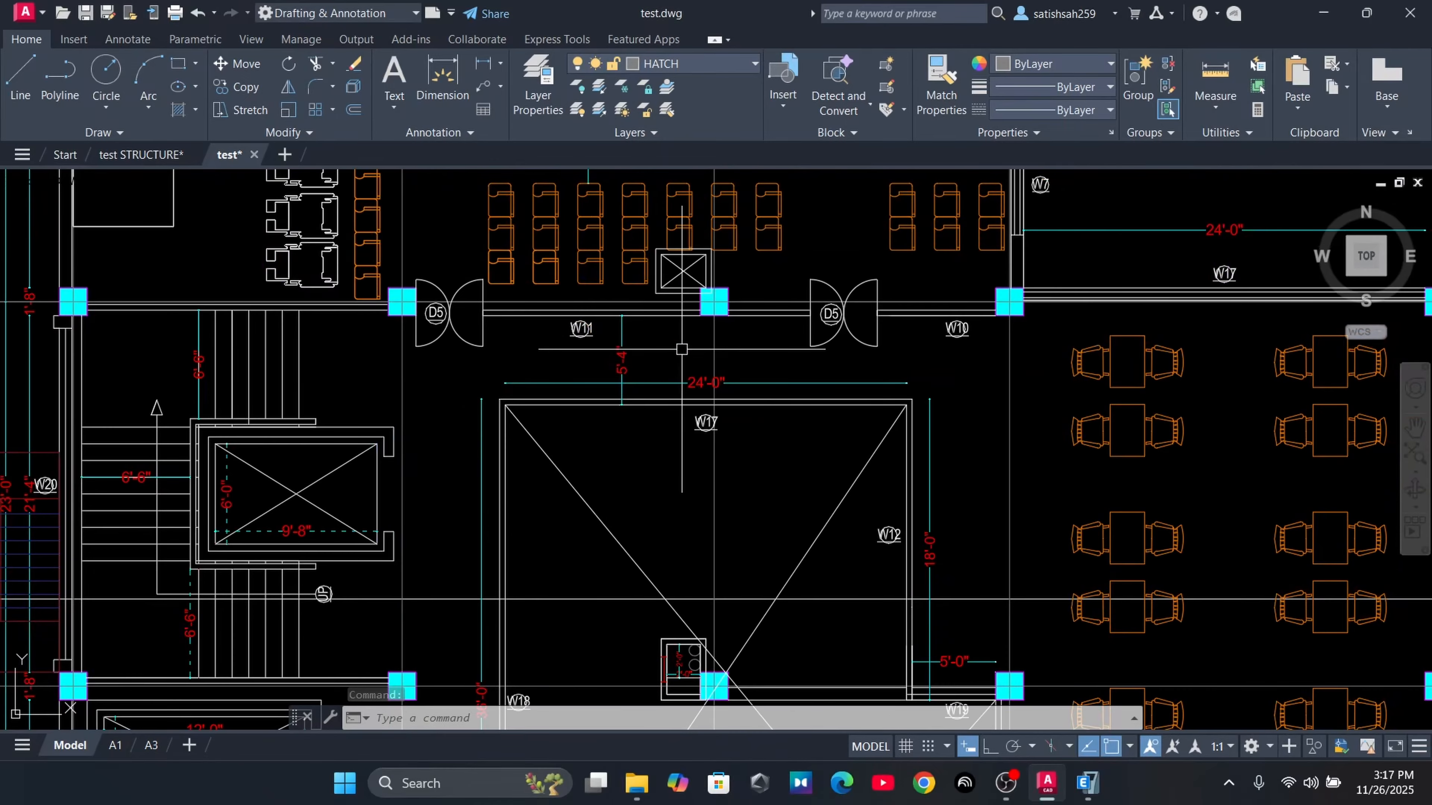
pyautogui.click(1215, 97)
pyautogui.click(1242, 176)
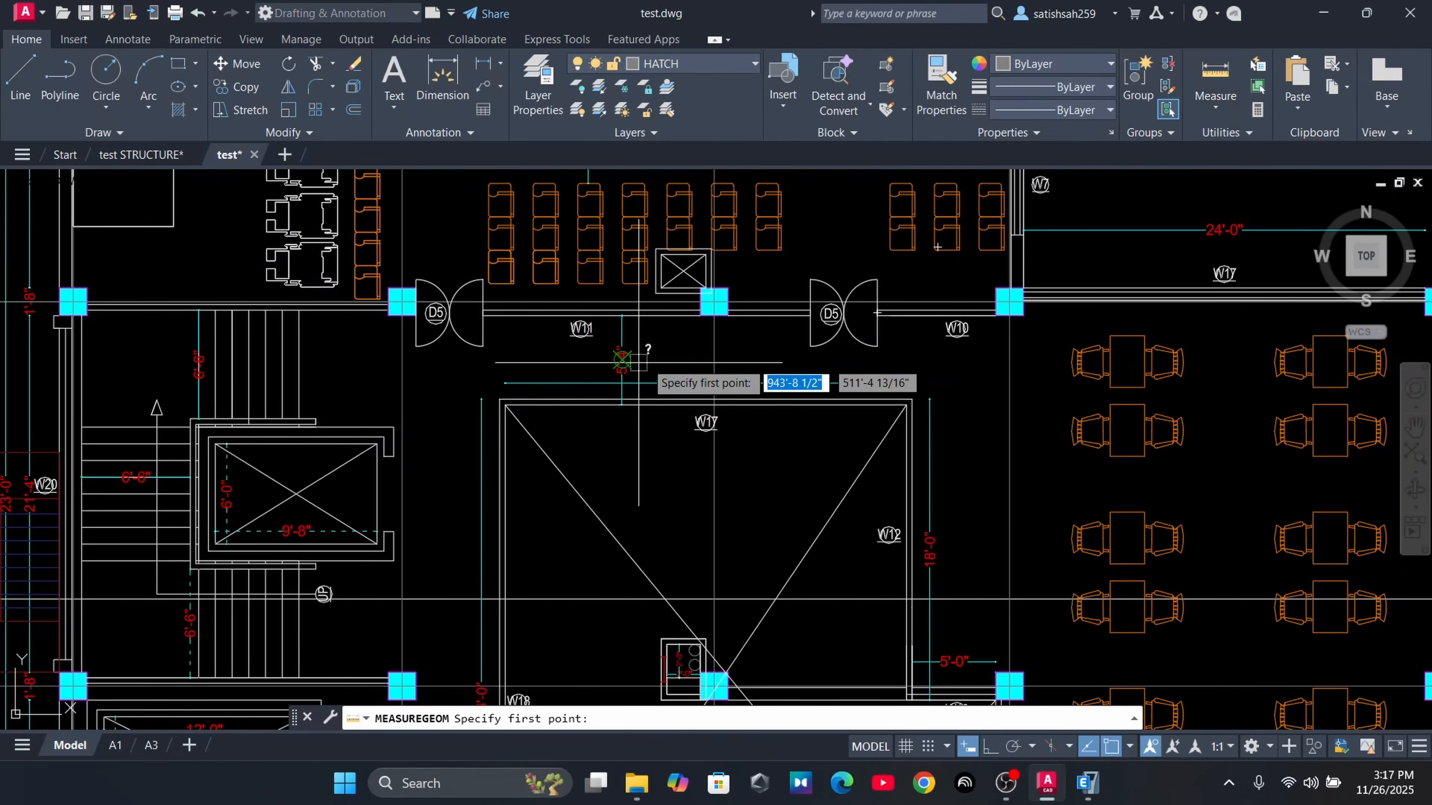
pyautogui.scroll(4, 679, 354)
pyautogui.click(766, 218)
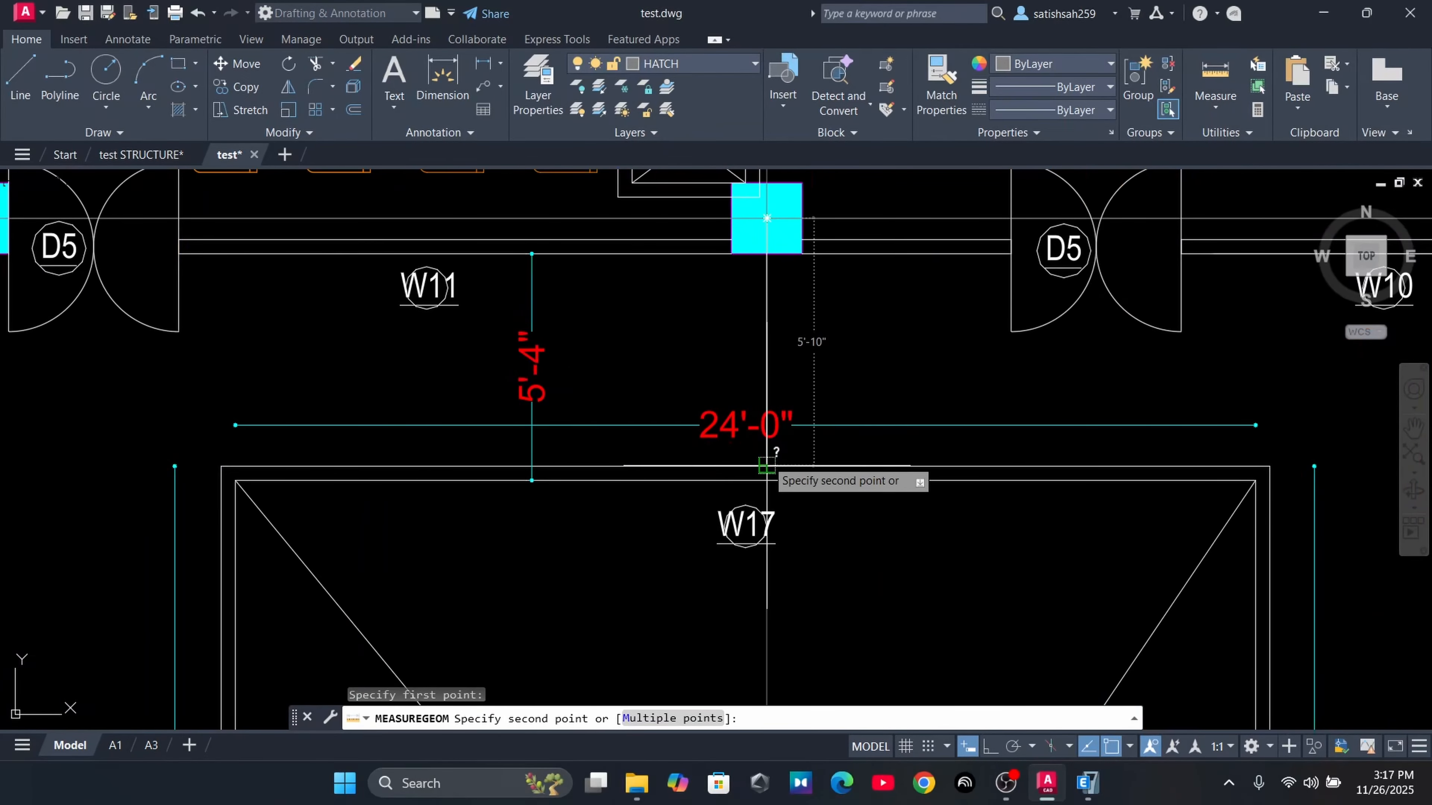
pyautogui.press('Escape')
# Measure the distance along grid 4 from the column beside the lift and stairs to the void's W18 wall
pyautogui.moveTo(504, 568); pyautogui.dragTo(1063, 325, button='middle')
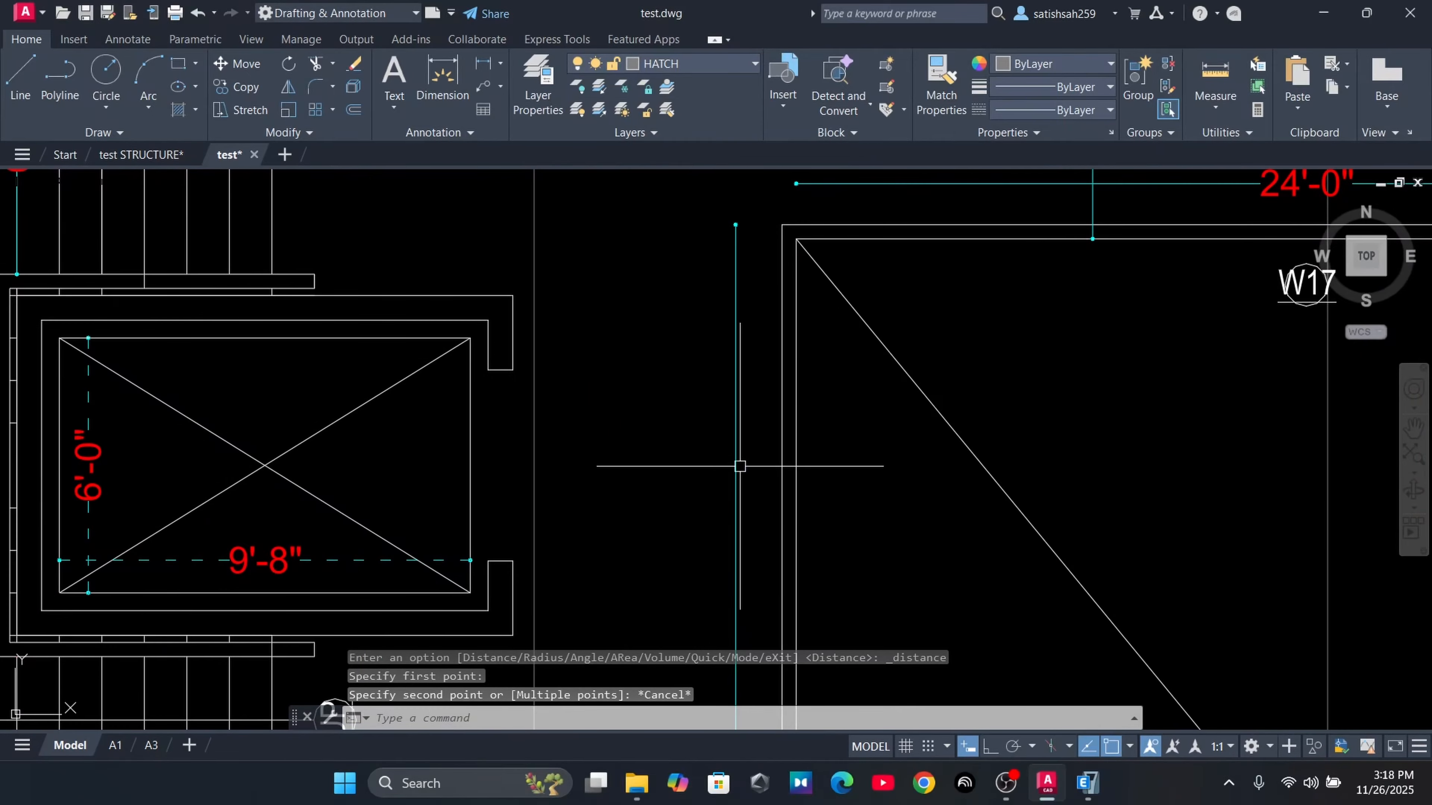
pyautogui.scroll(-4, 768, 501)
pyautogui.moveTo(768, 500); pyautogui.dragTo(693, 270, button='middle')
pyautogui.click(1215, 76)
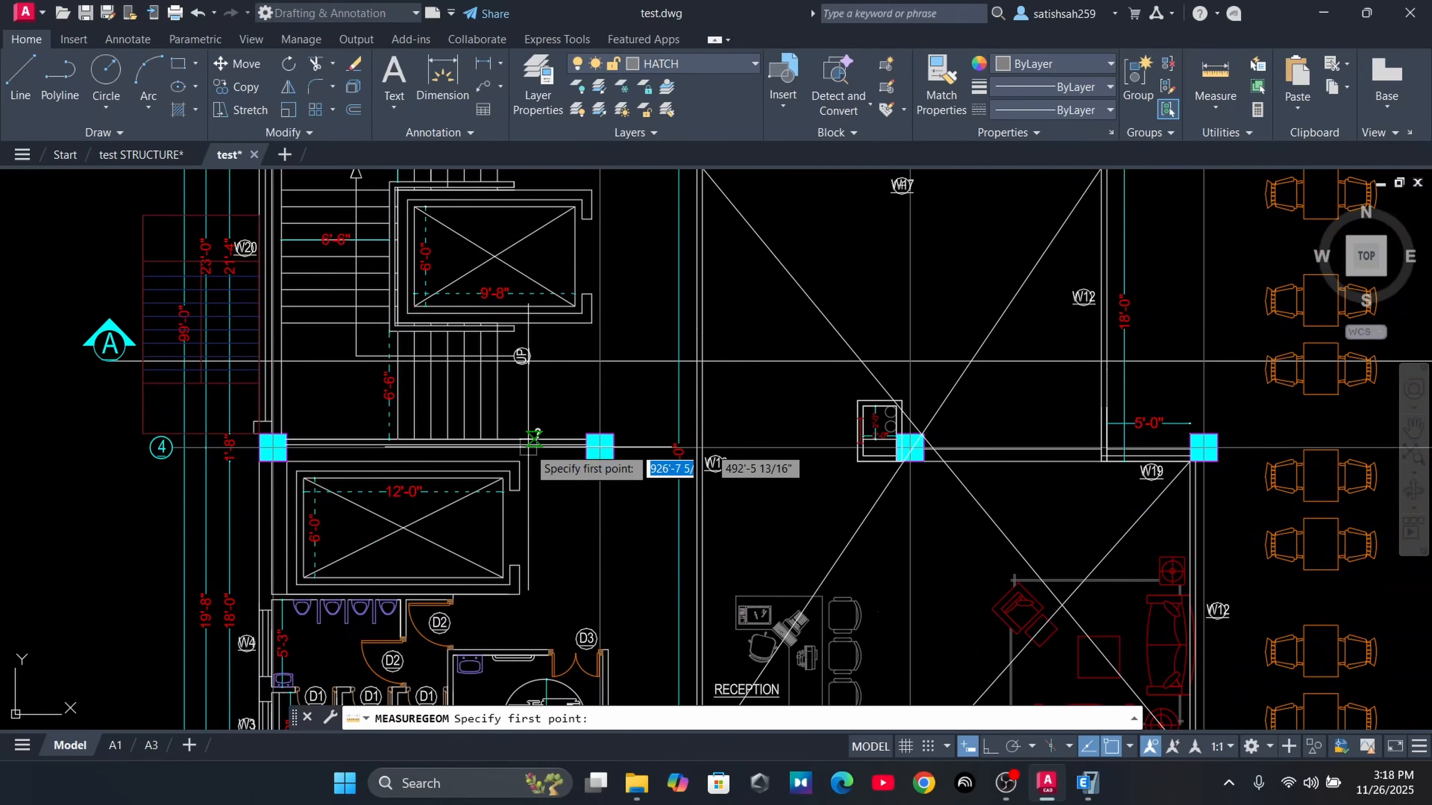
pyautogui.click(599, 447)
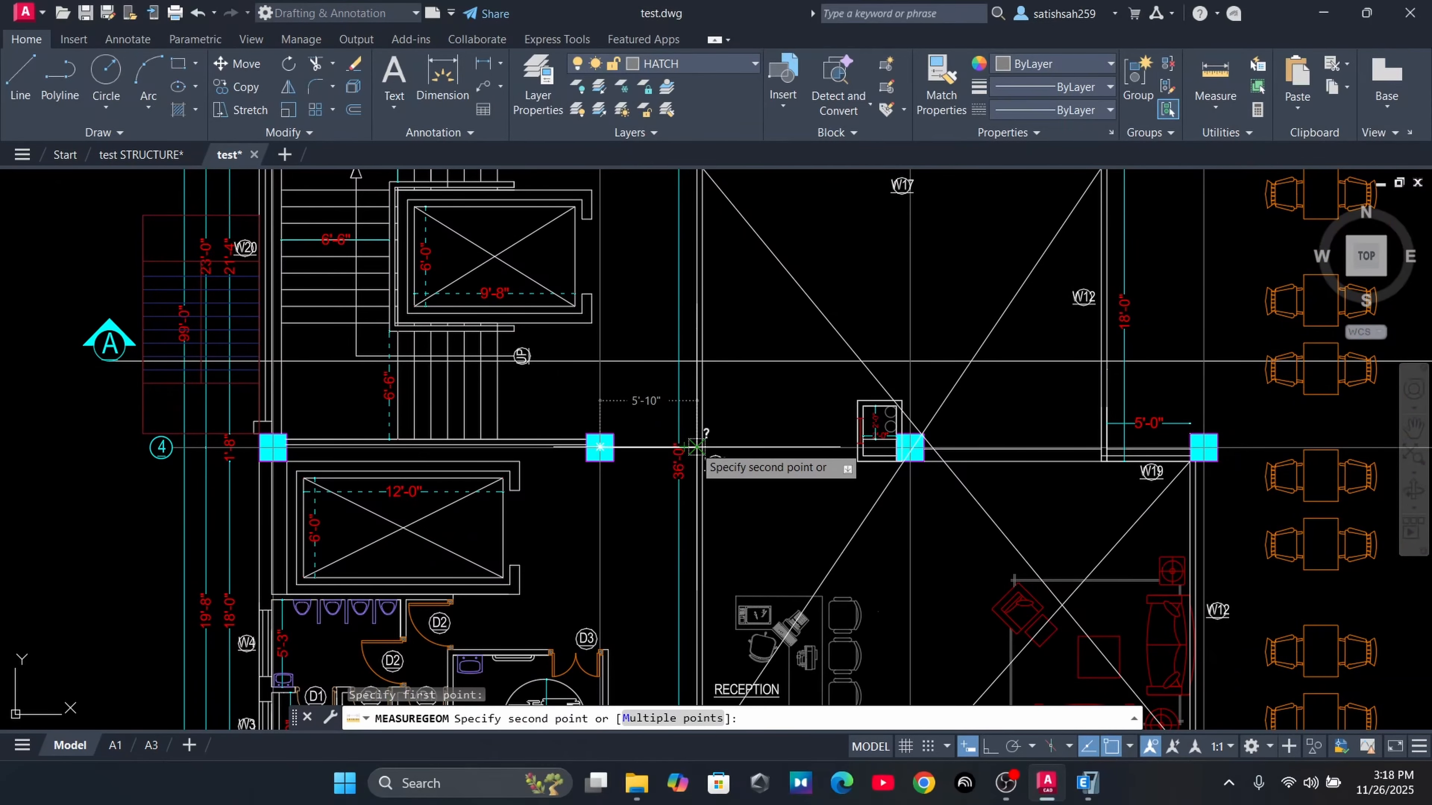
pyautogui.press('Escape')
# Measure the distance along grid 4 from the column beside the dining area to the void's W12 wall, and review the whole void
pyautogui.moveTo(911, 537); pyautogui.dragTo(402, 611, button='middle')
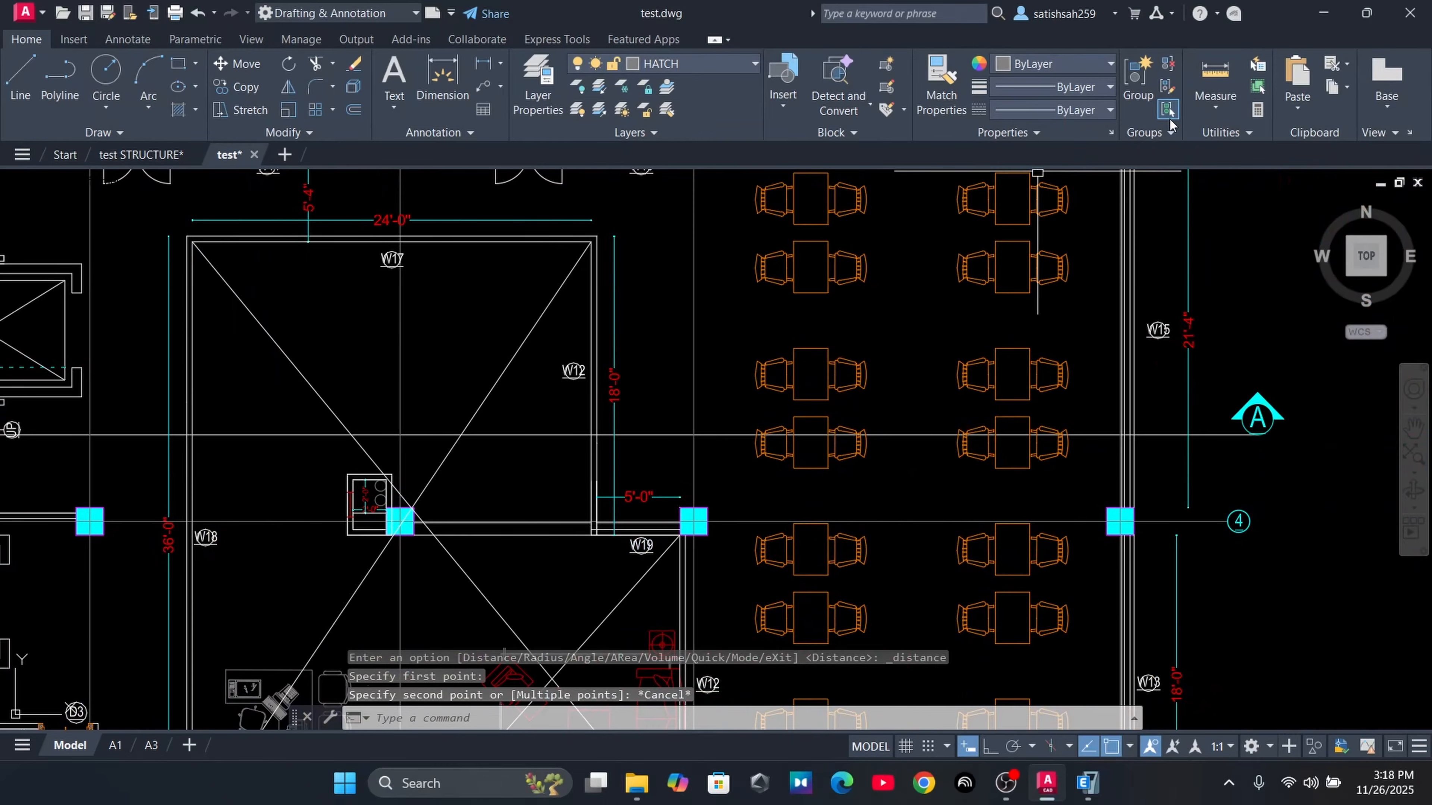
pyautogui.click(1215, 76)
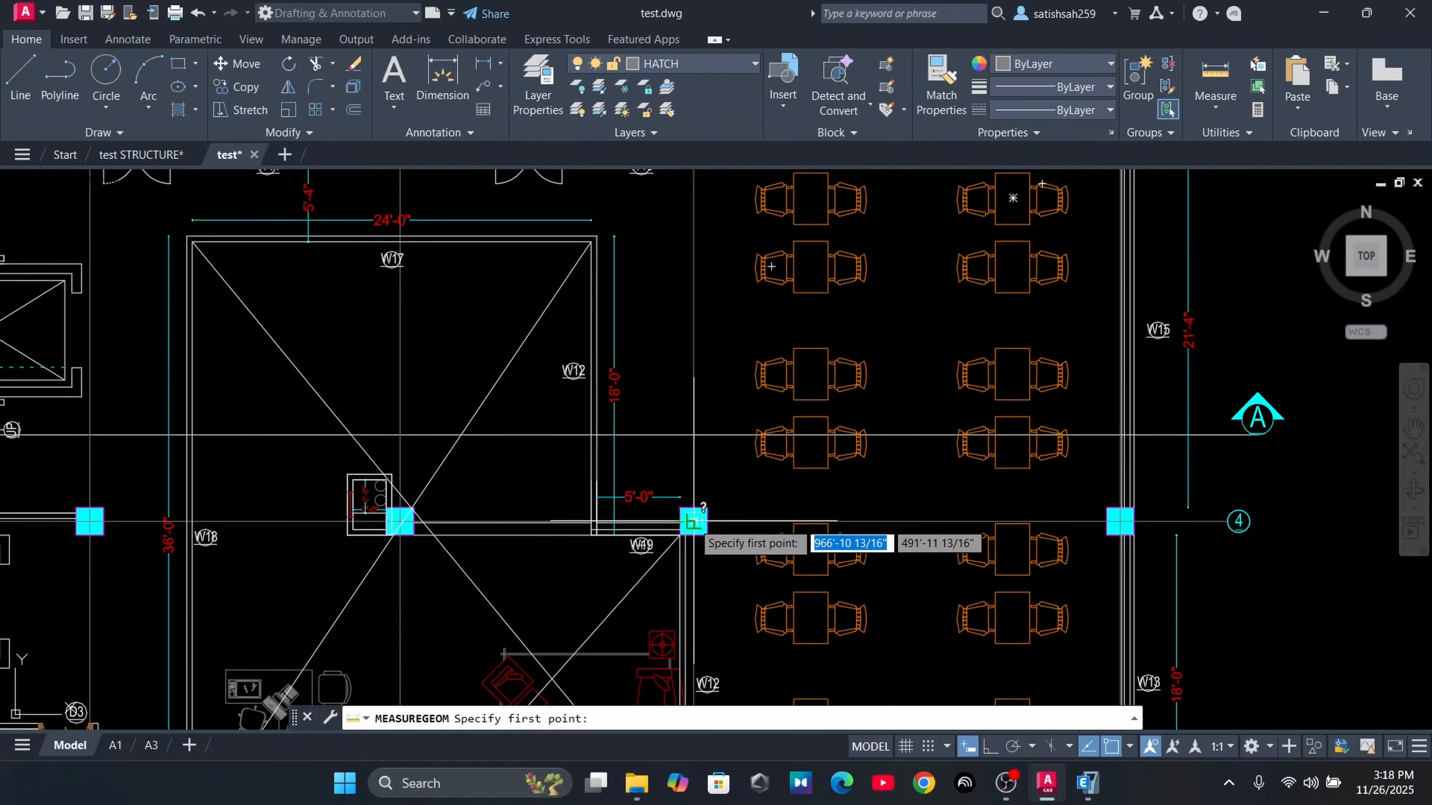
pyautogui.click(692, 522)
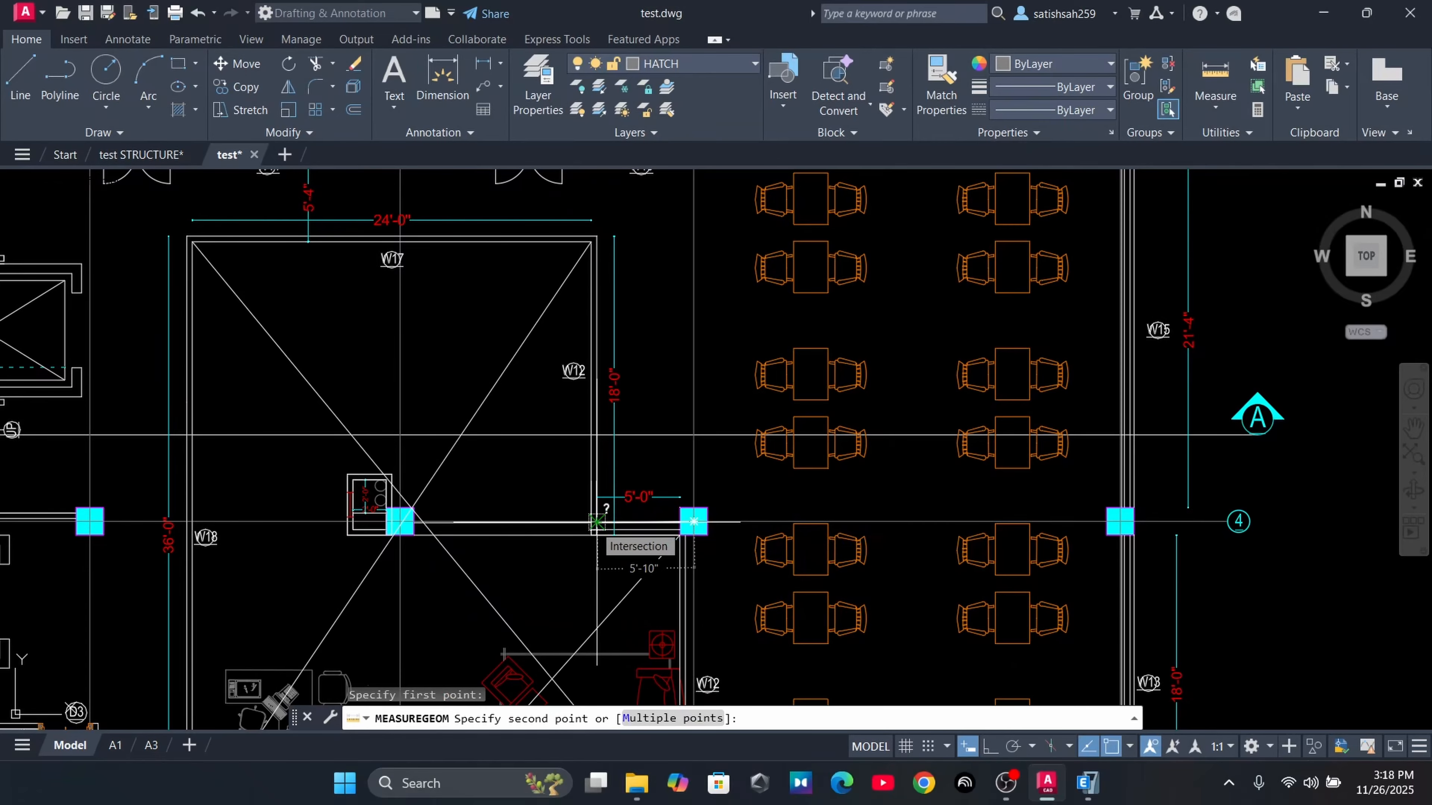
pyautogui.click(596, 521)
pyautogui.press('Escape')
pyautogui.scroll(-2, 750, 452)
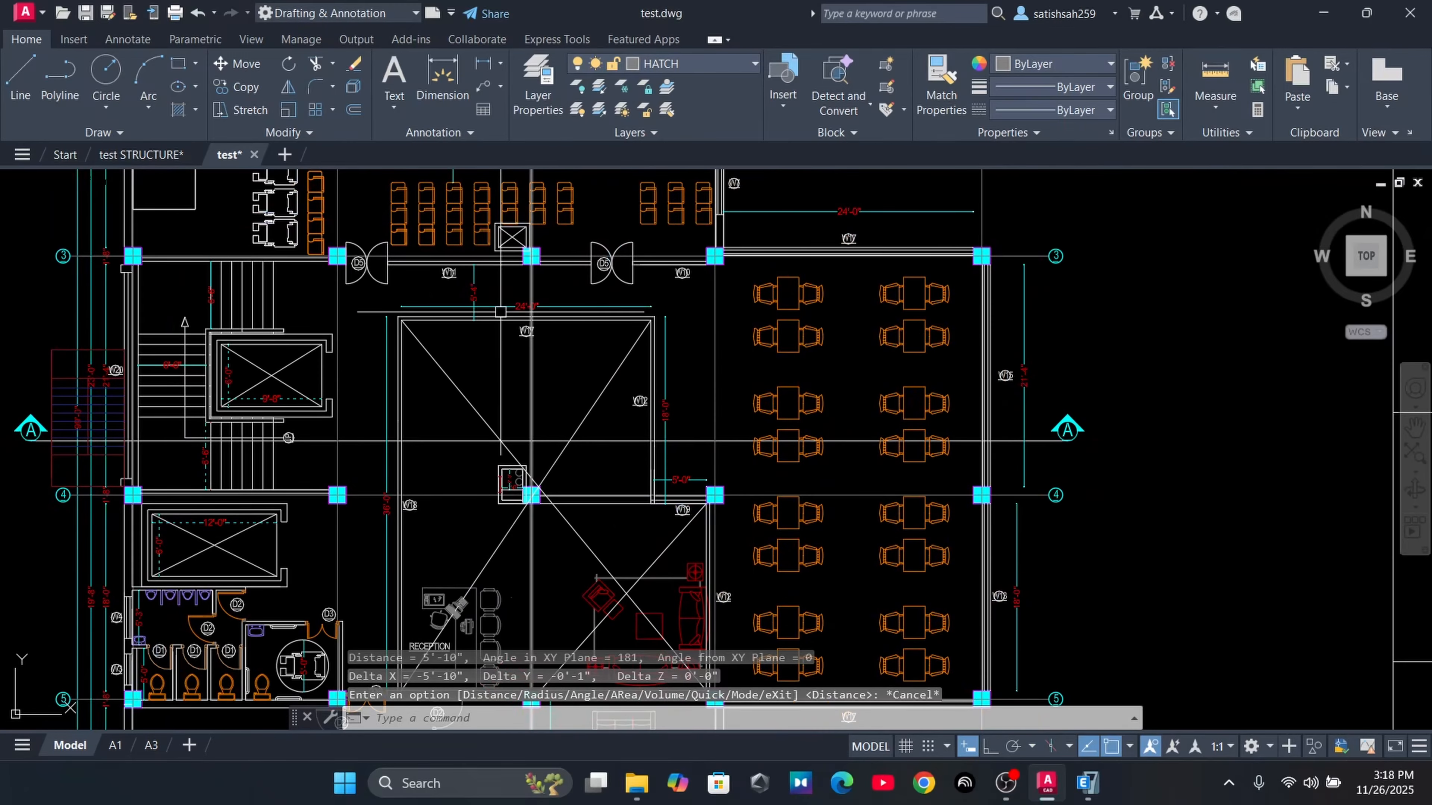
pyautogui.scroll(-3, 547, 431)
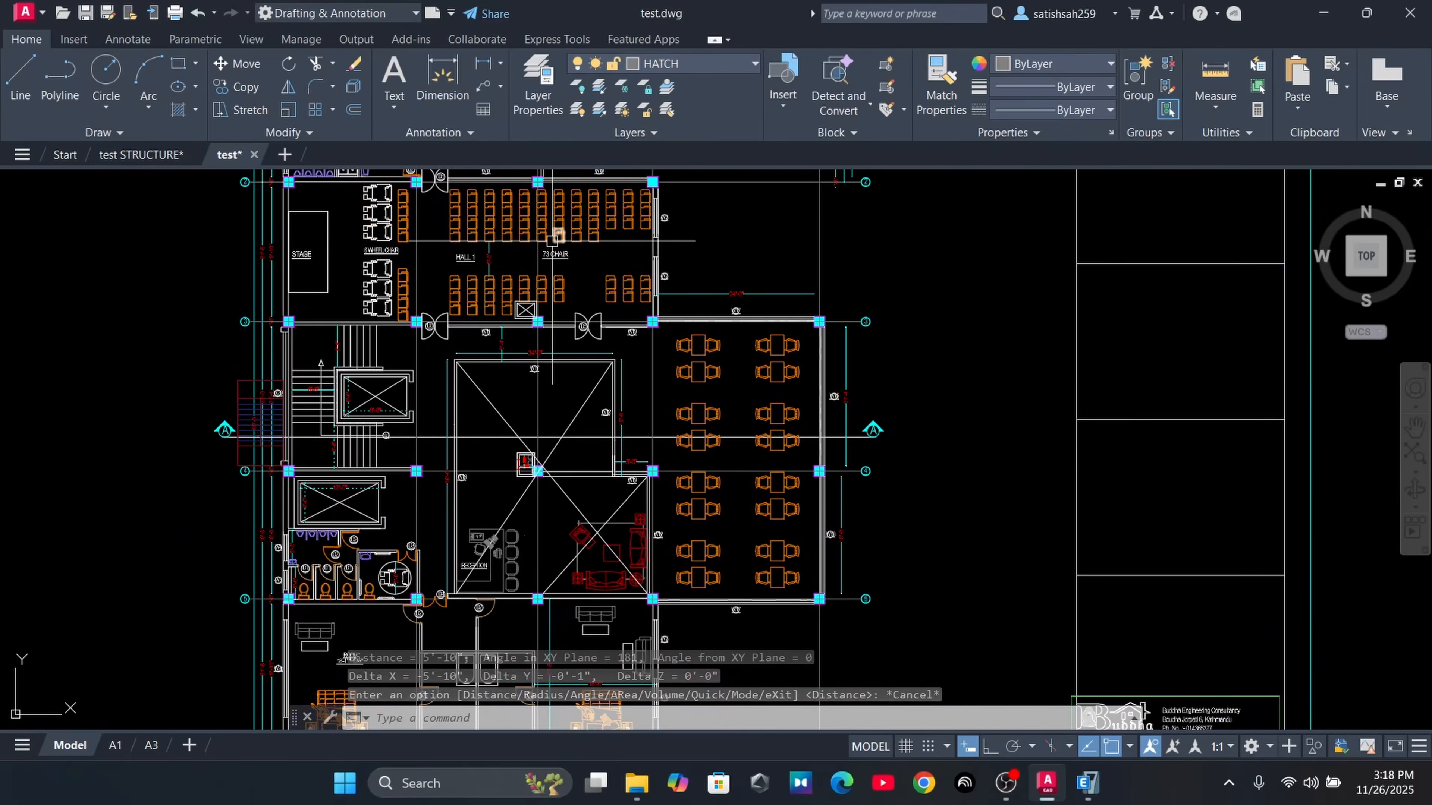
pyautogui.moveTo(733, 479); pyautogui.dragTo(846, 412, button='middle')
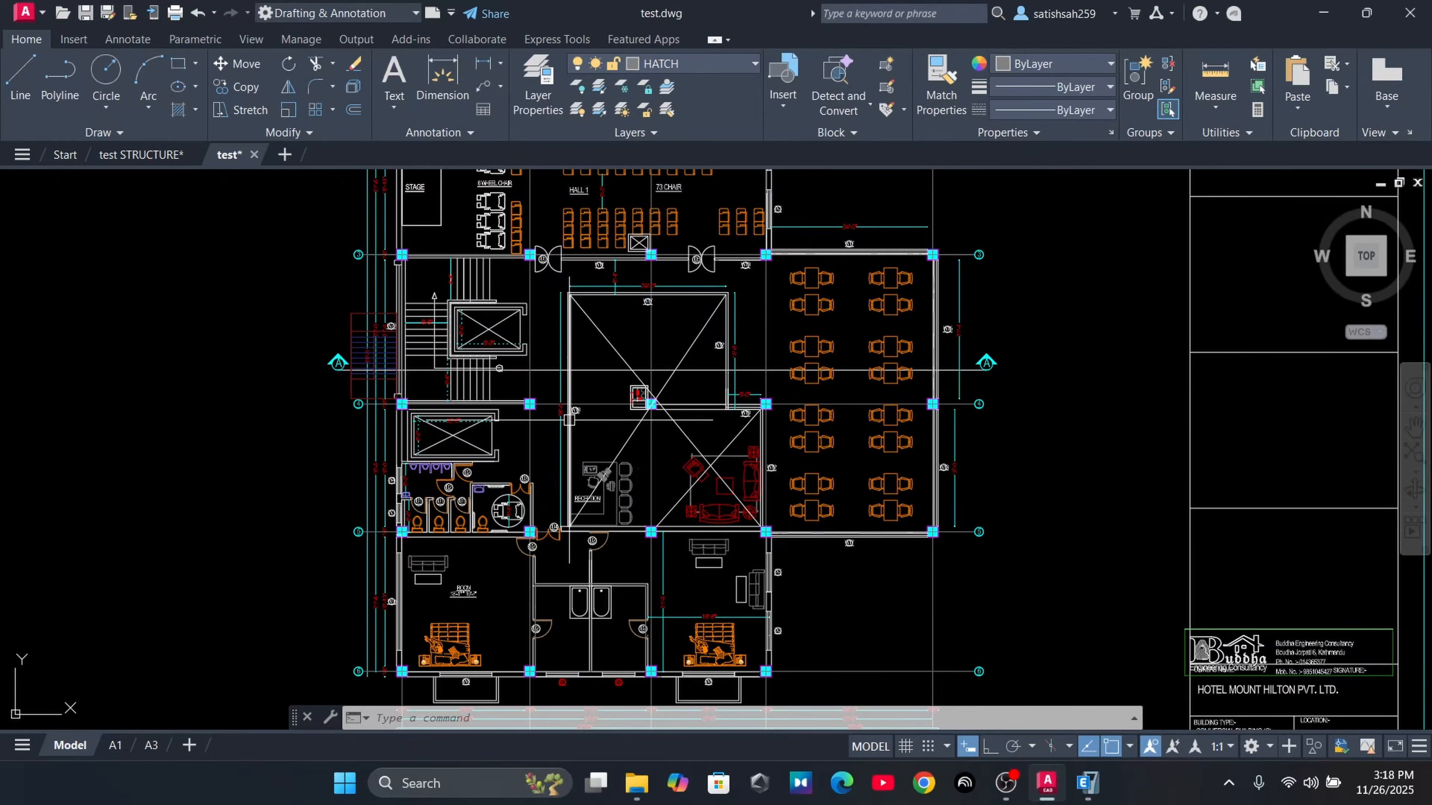
pyautogui.scroll(4, 535, 404)
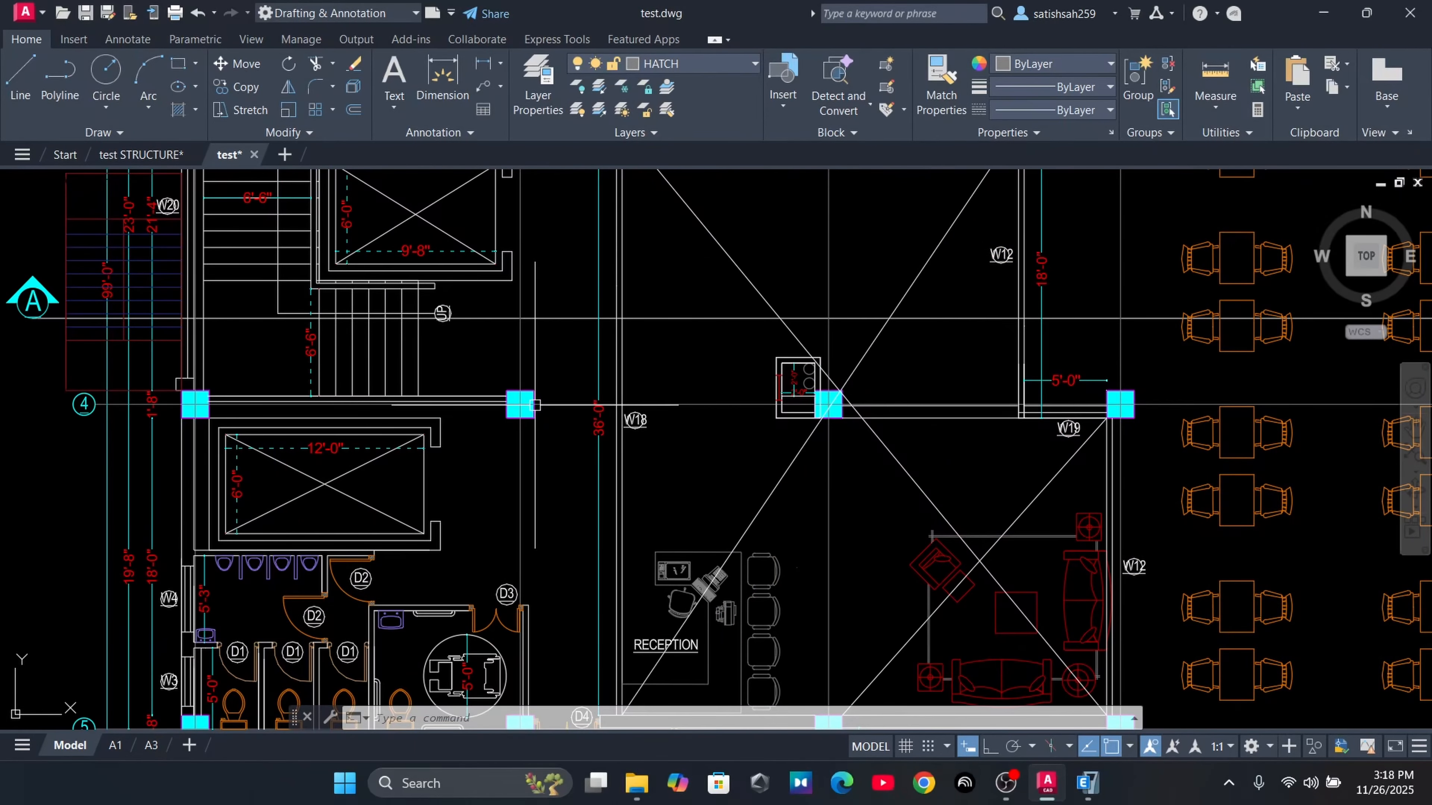
pyautogui.scroll(-2, 627, 404)
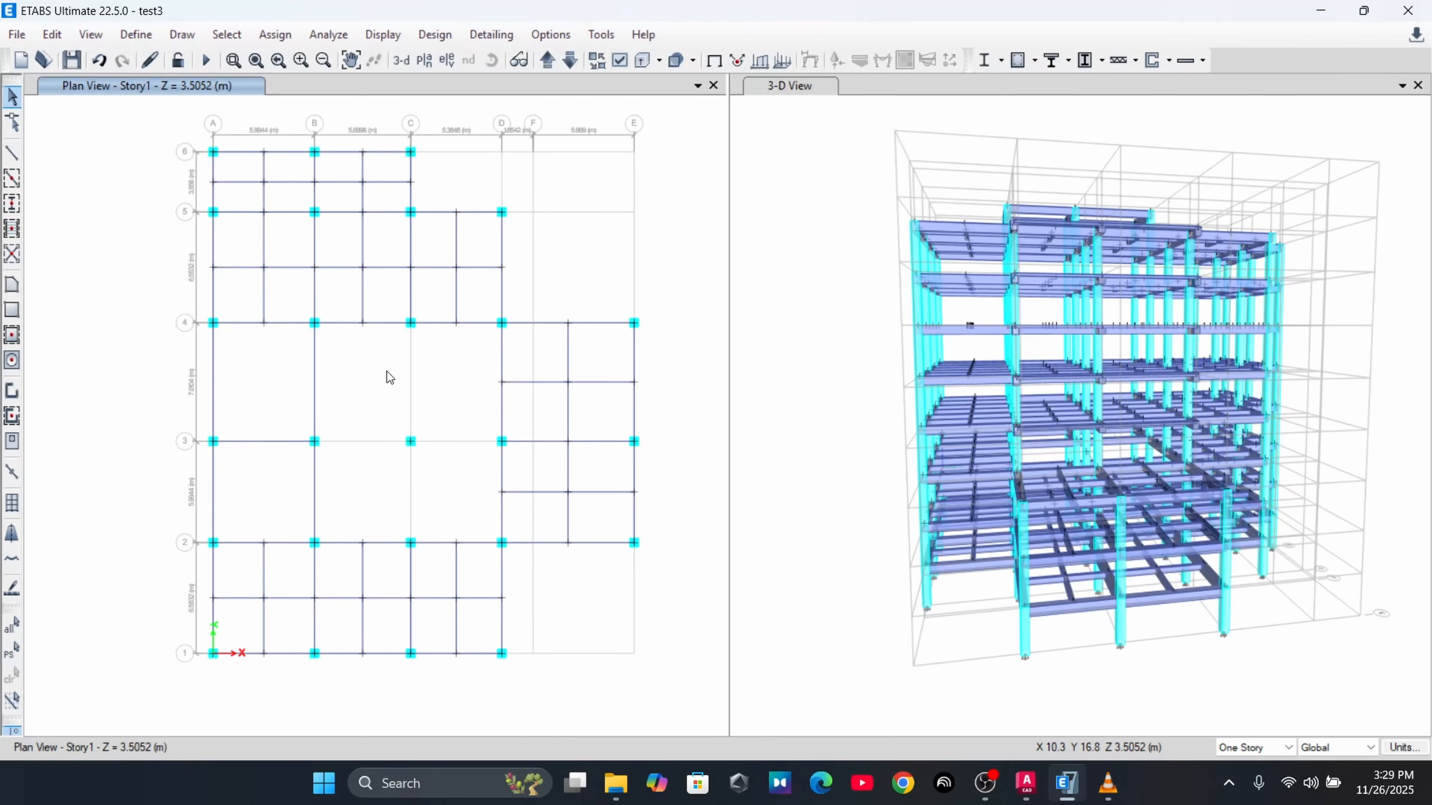
# Replicate joint B4 on the Story 1 plan linearly with dx 0 and dy -5'10"
pyautogui.click(51, 34)
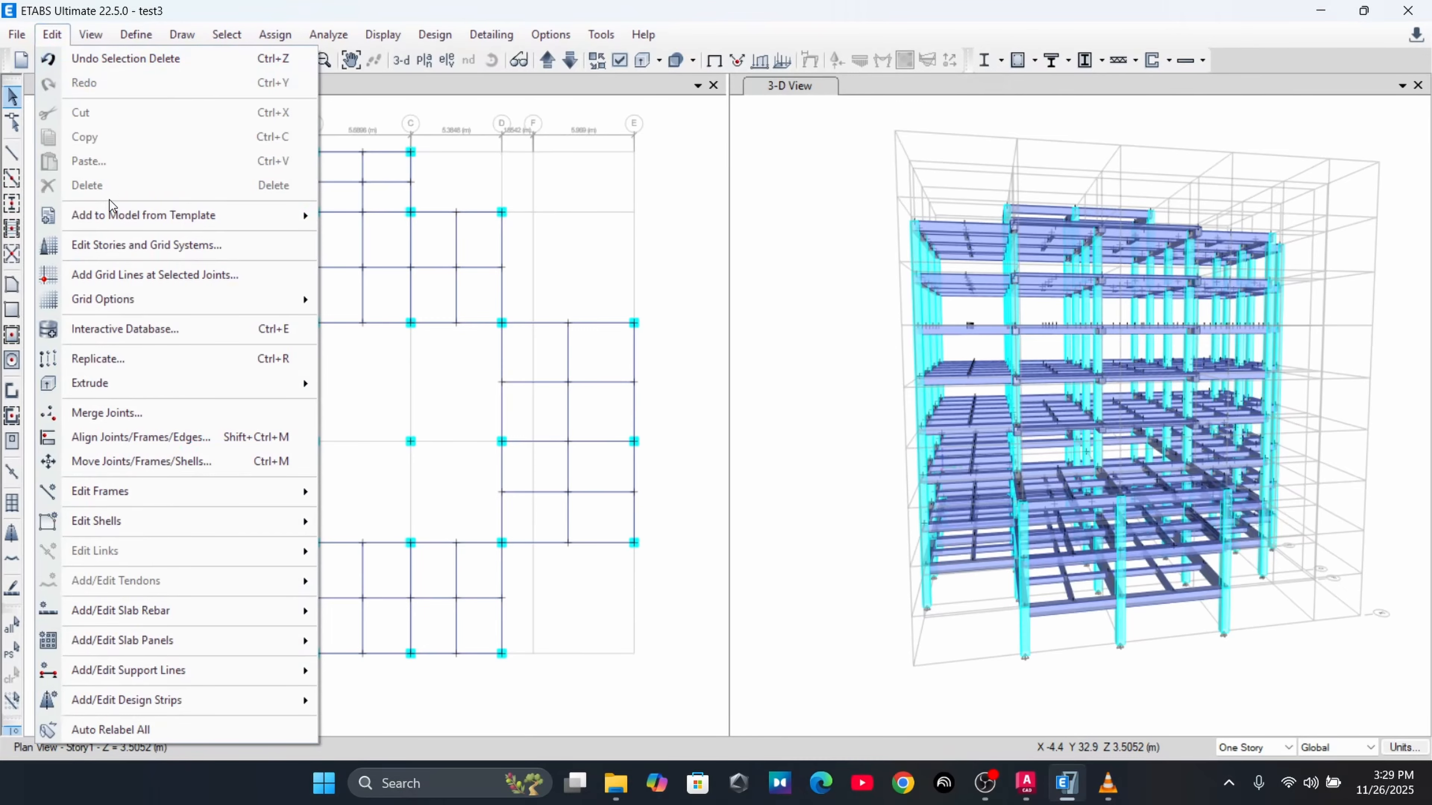
pyautogui.click(141, 358)
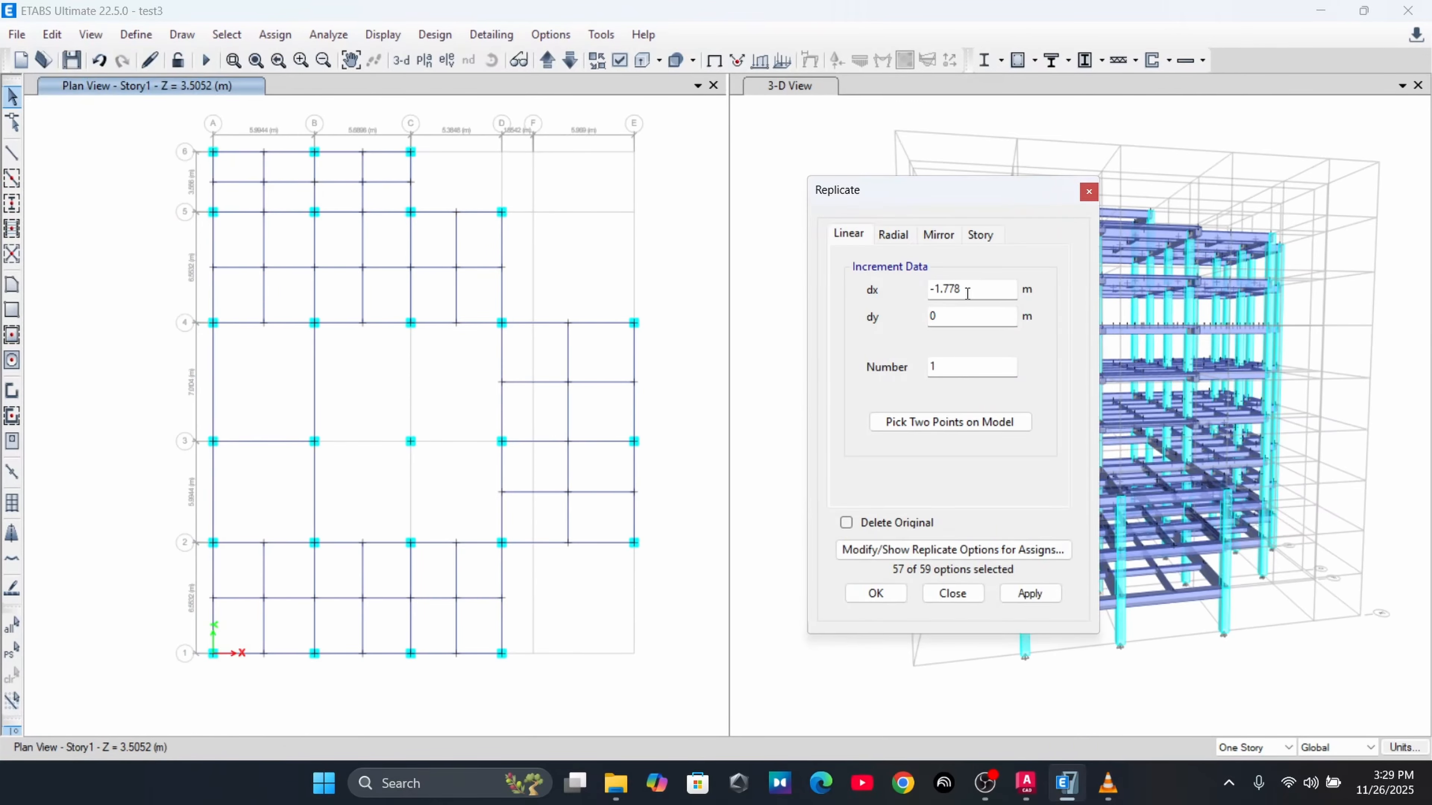
pyautogui.moveTo(989, 291); pyautogui.dragTo(928, 289)
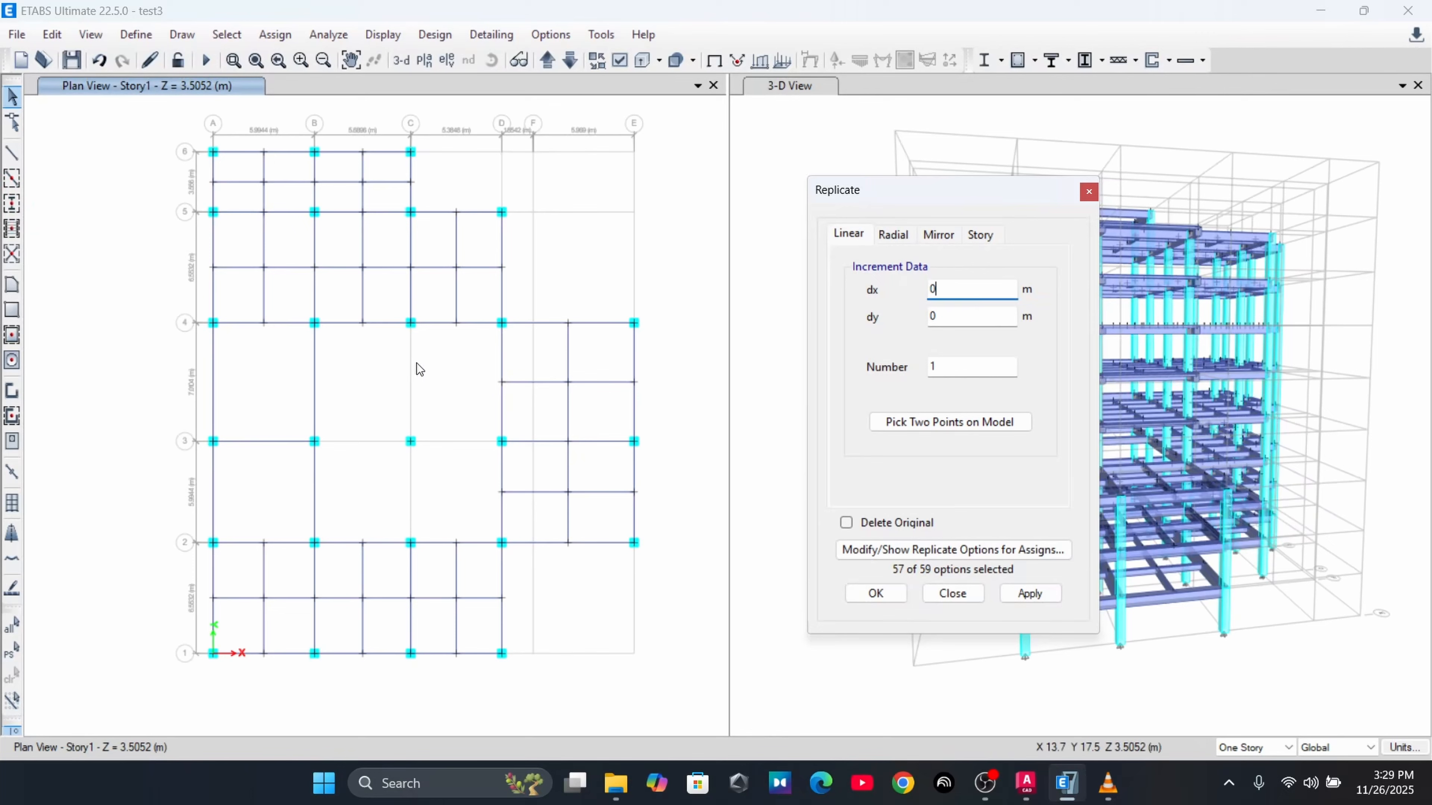
pyautogui.click(314, 327)
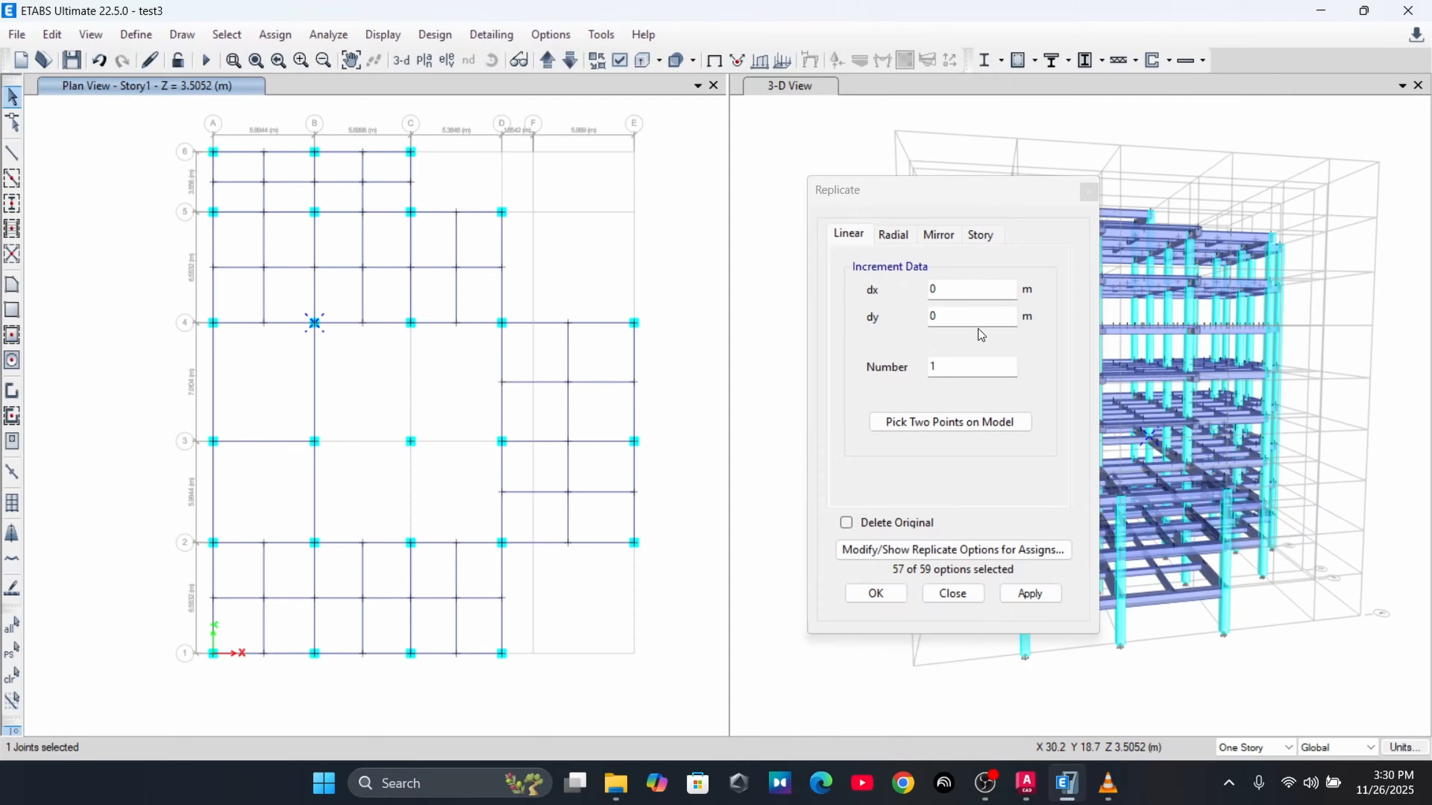
pyautogui.moveTo(965, 315); pyautogui.dragTo(930, 316)
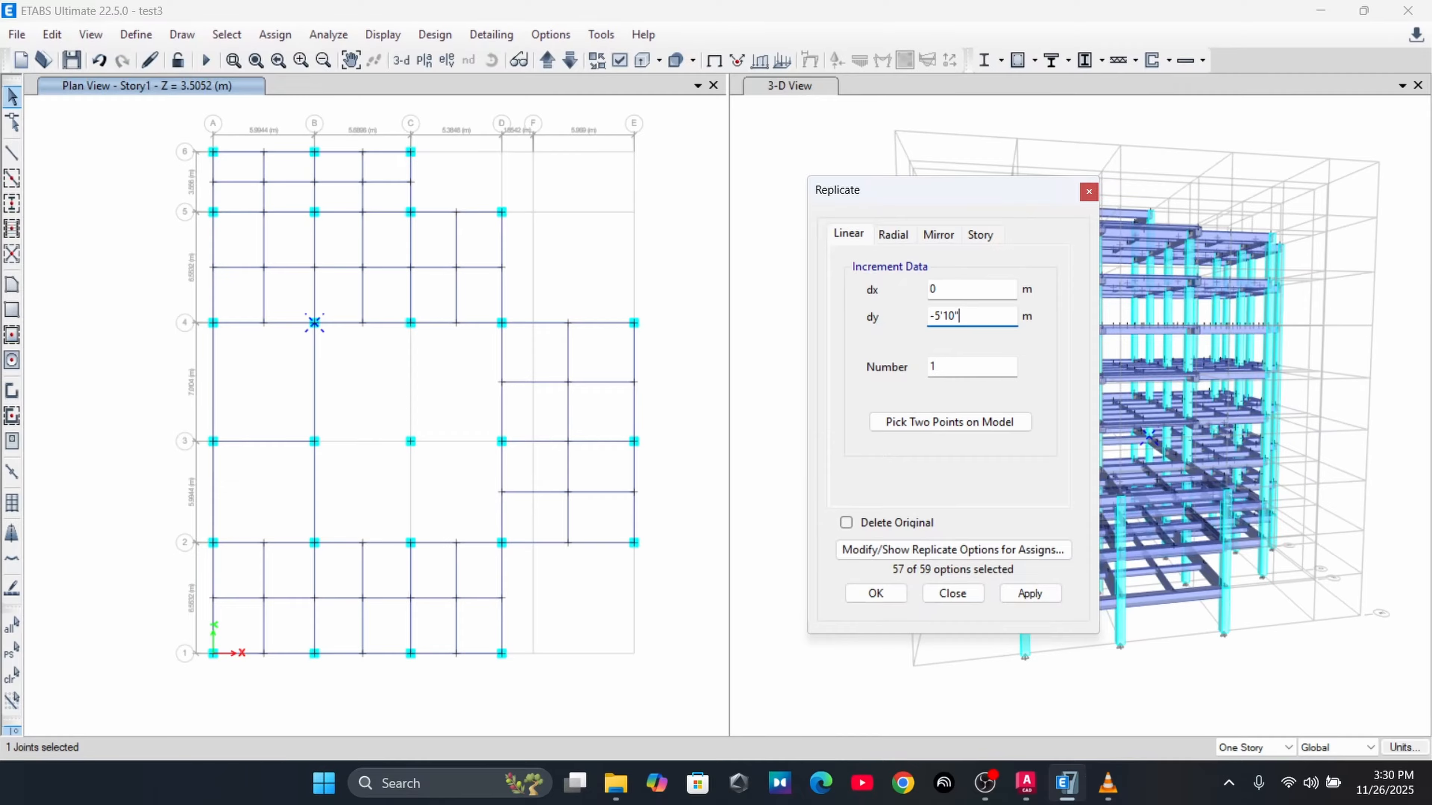
pyautogui.click(1029, 594)
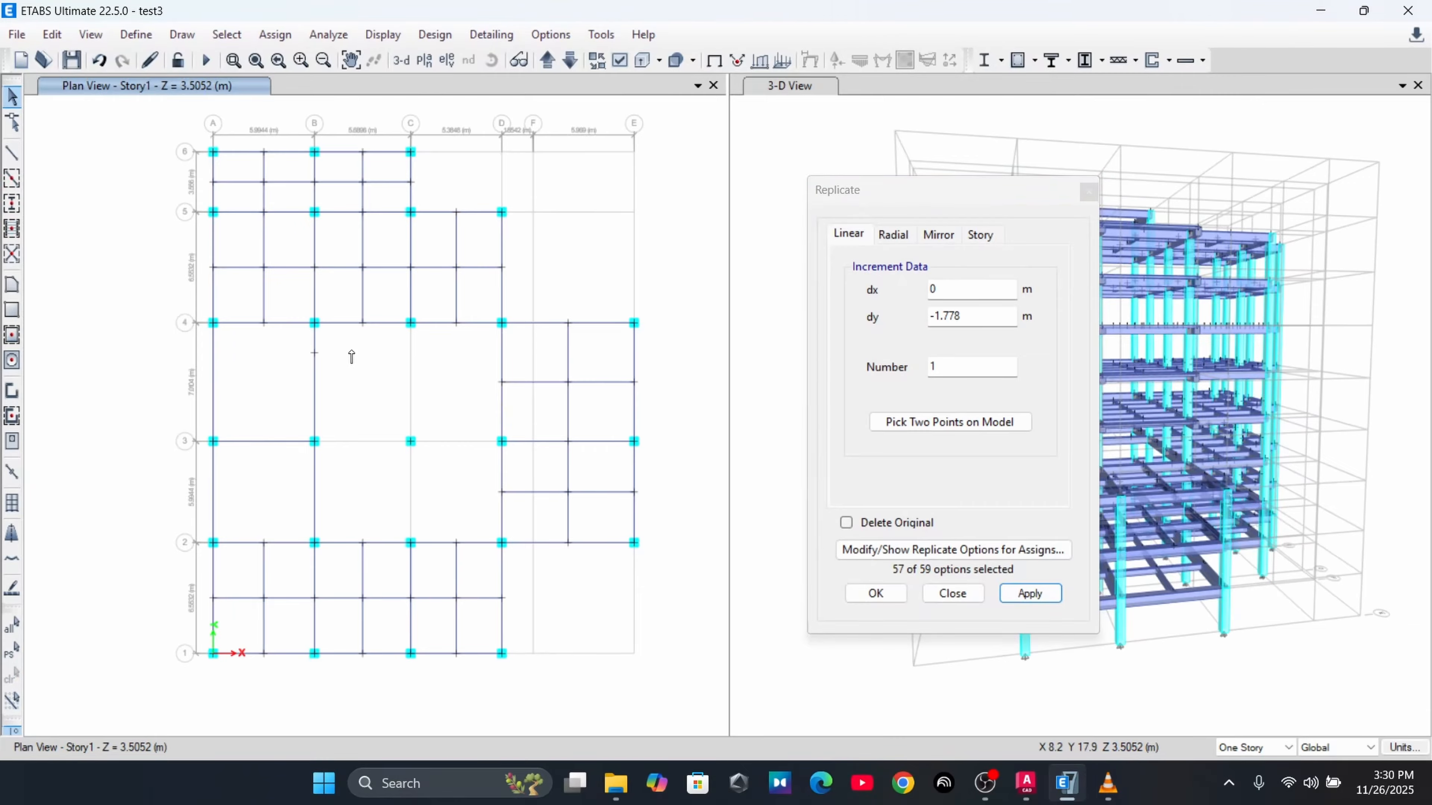
# Replicate the remaining grid 4 joints from the B–C midpoint through D, including C4 and the C–D midpoint, by dy -1.778 m
pyautogui.click(364, 323)
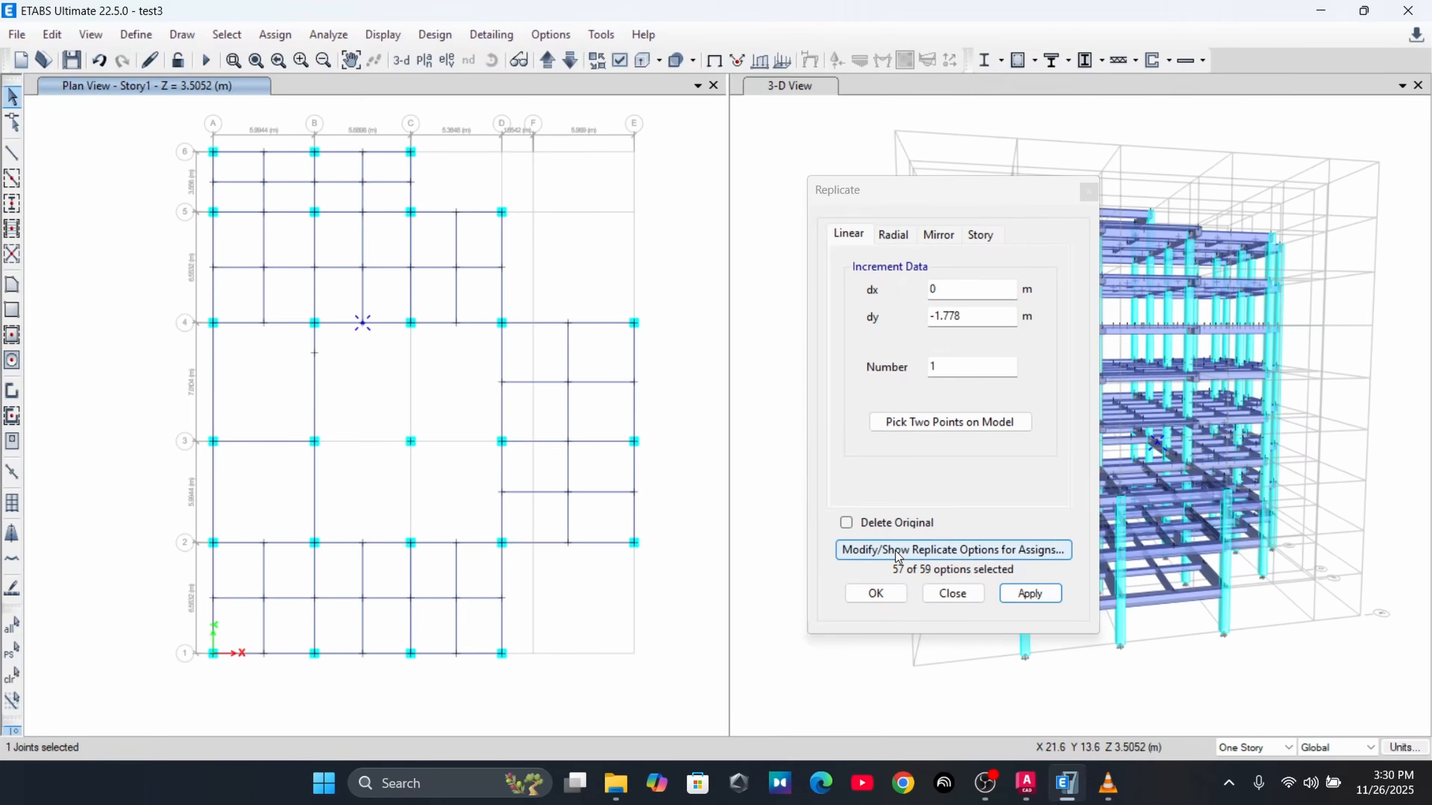
pyautogui.click(1029, 593)
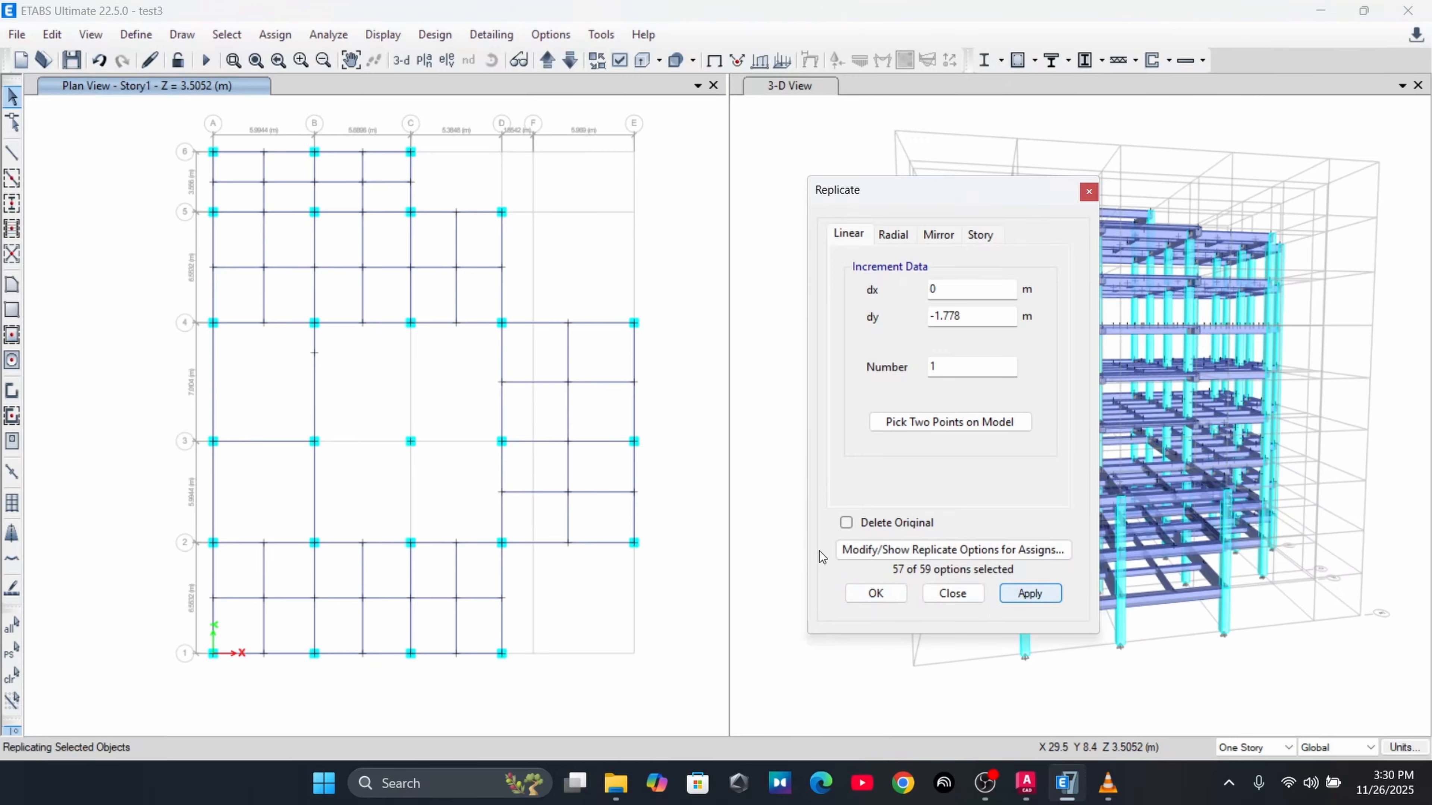
pyautogui.click(411, 322)
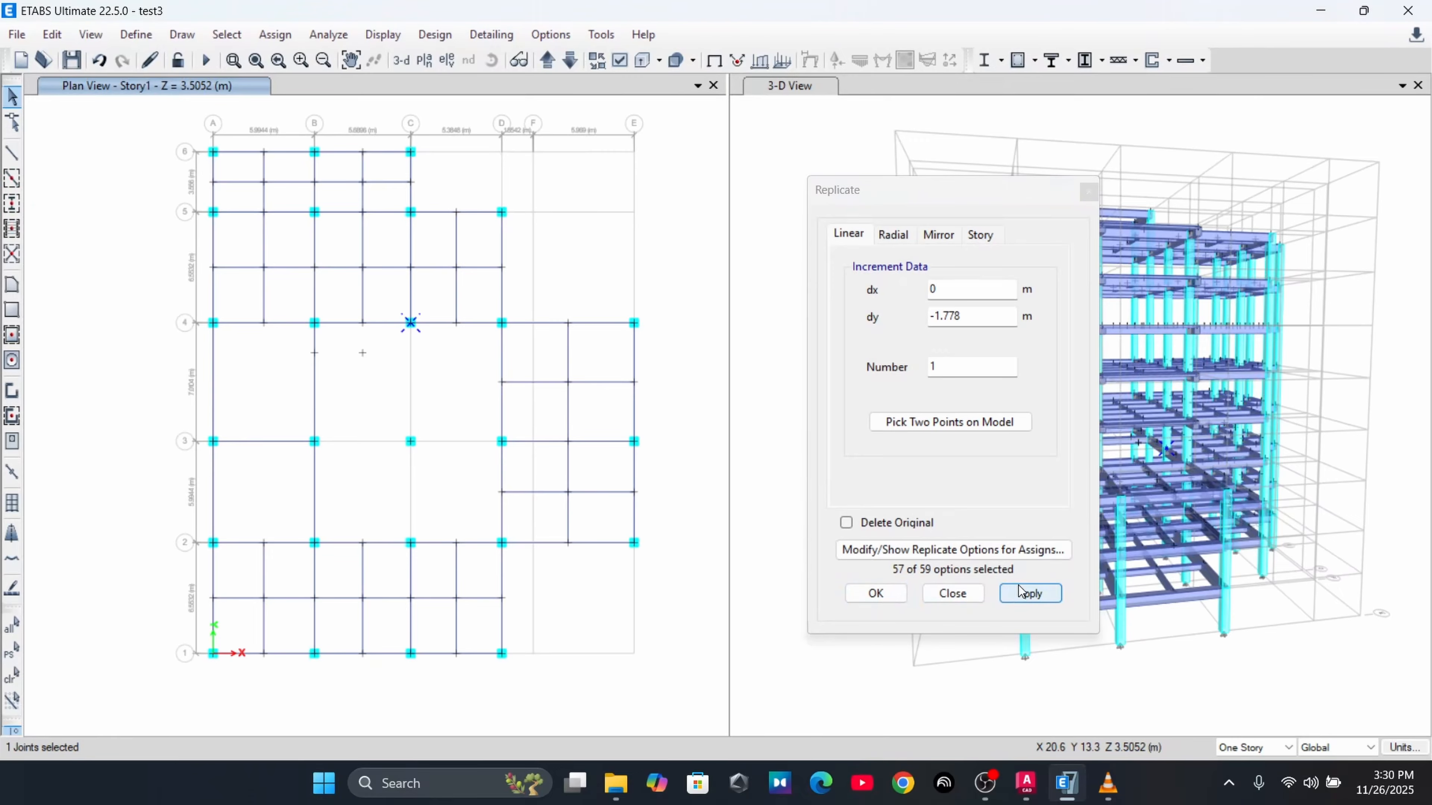
pyautogui.click(1030, 593)
pyautogui.click(457, 323)
pyautogui.click(1030, 593)
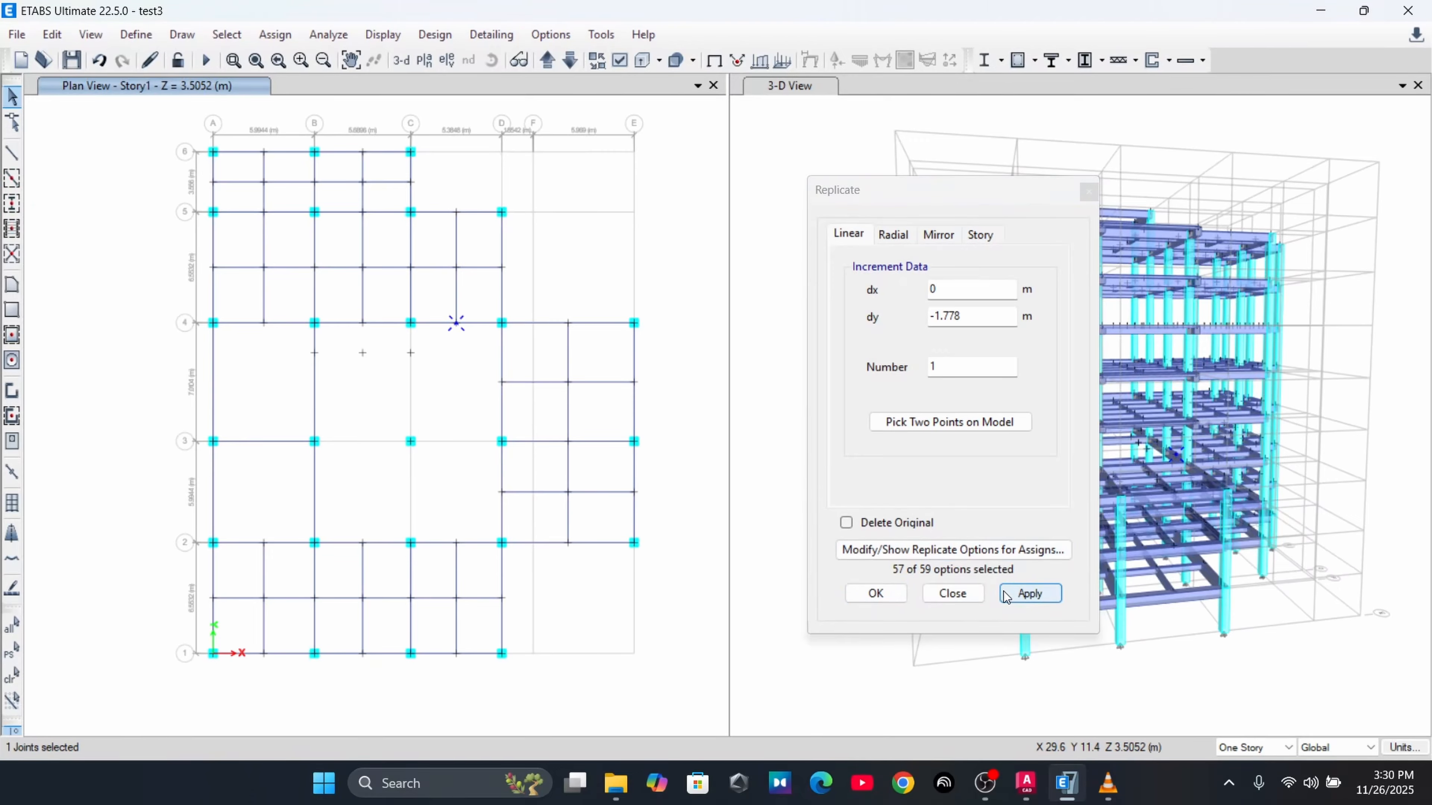
pyautogui.click(500, 324)
pyautogui.click(1030, 593)
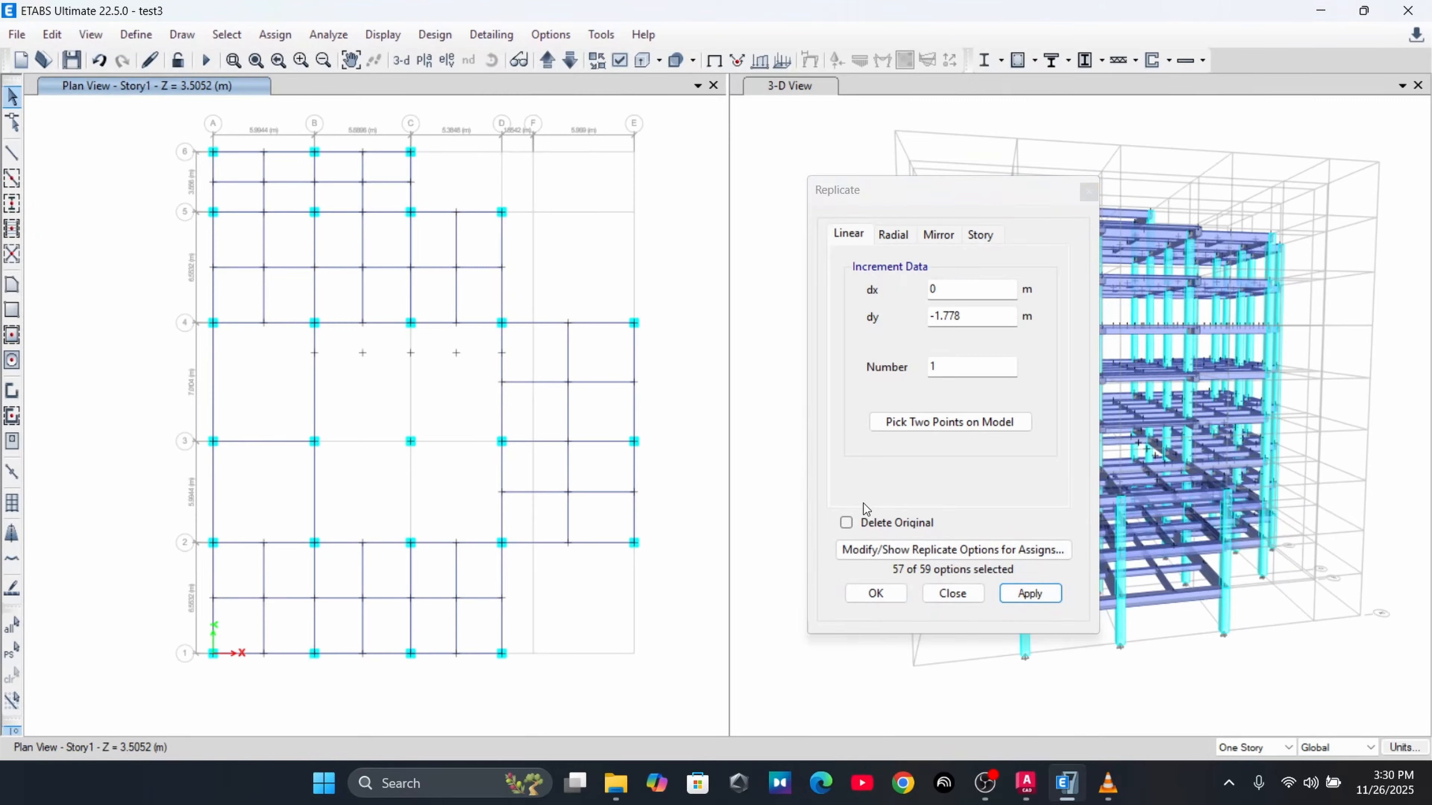
# Replicate the offset joint below B4 and joints B3 and B2 with dx 1.778 m and dy 0
pyautogui.moveTo(962, 317); pyautogui.dragTo(908, 276)
pyautogui.write('0')
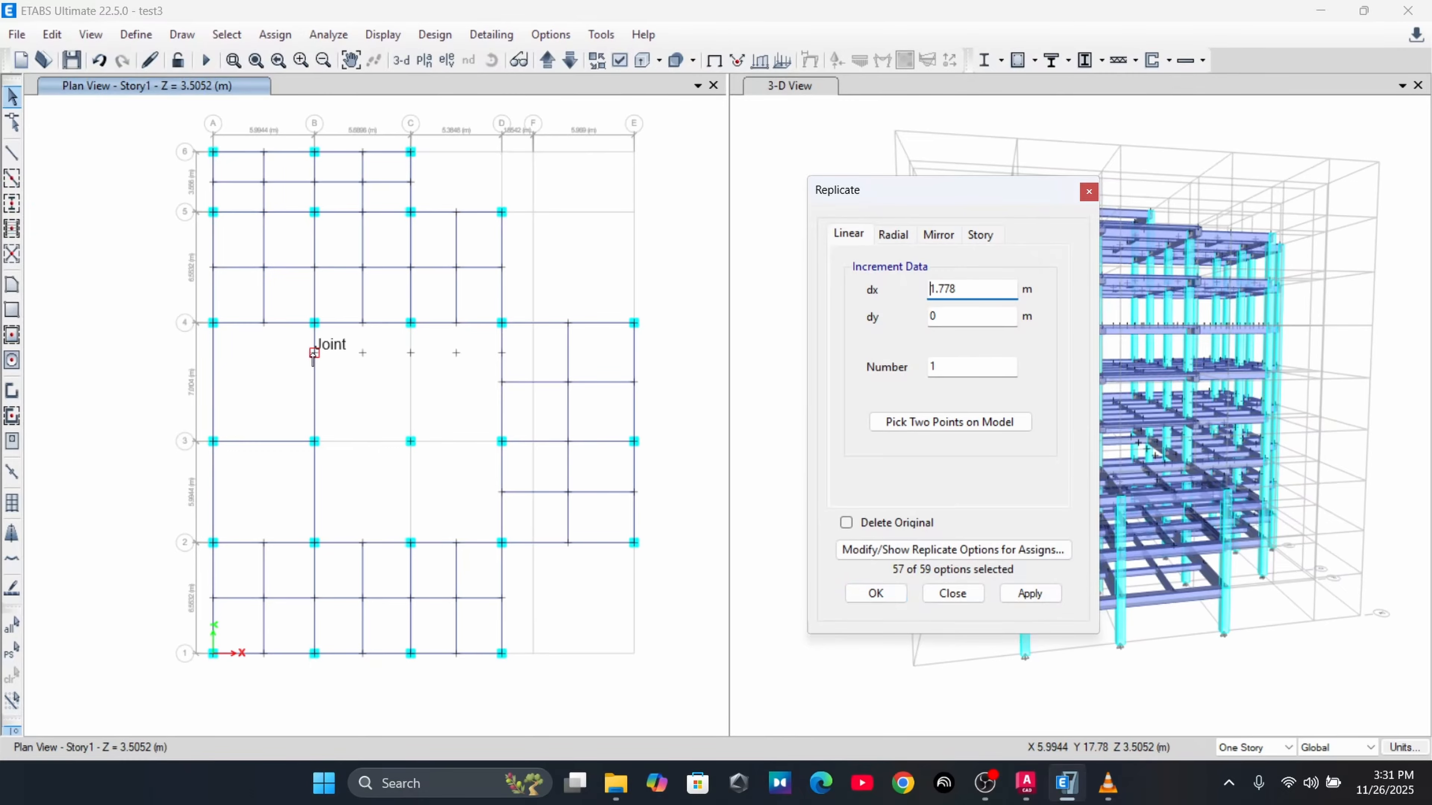
pyautogui.click(1029, 593)
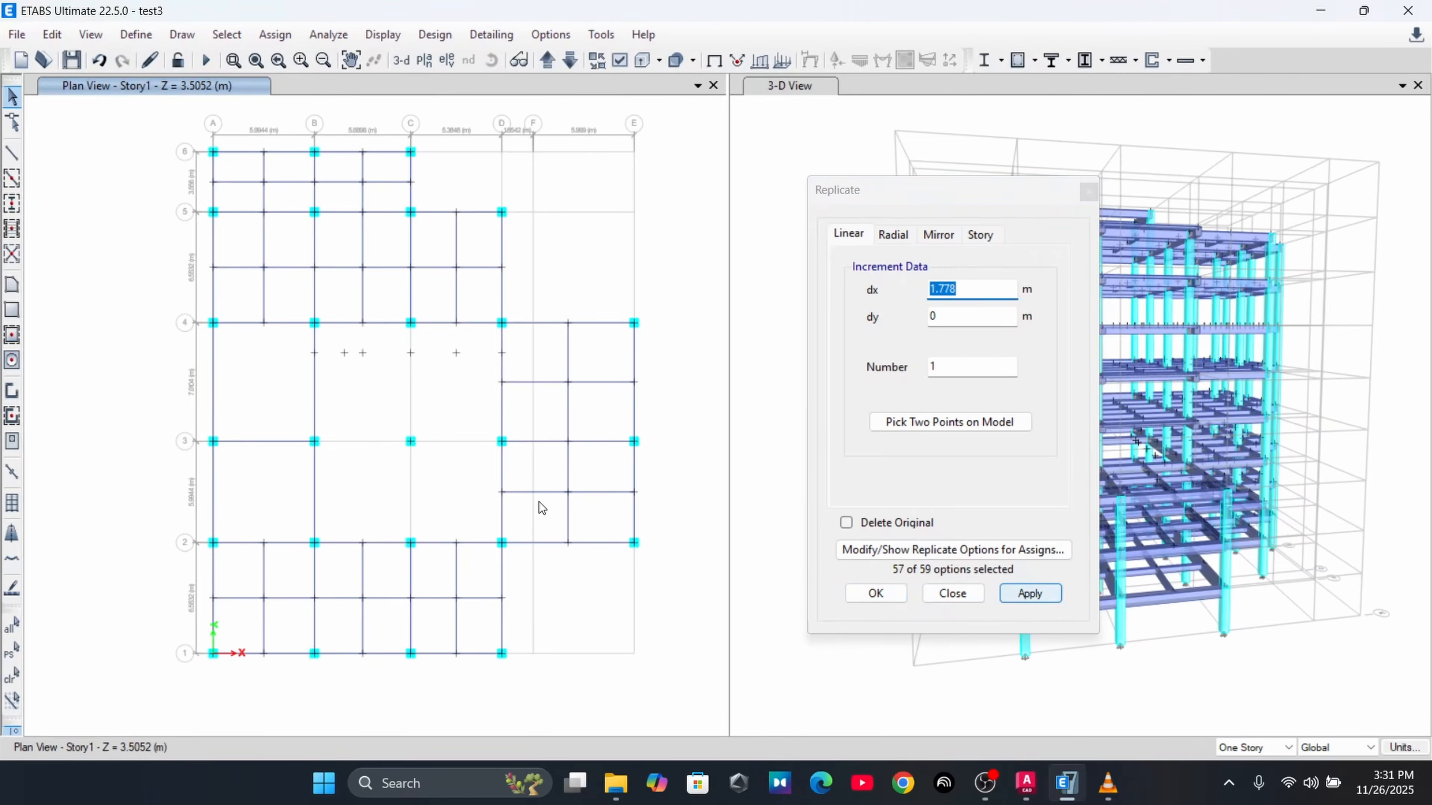
pyautogui.click(314, 441)
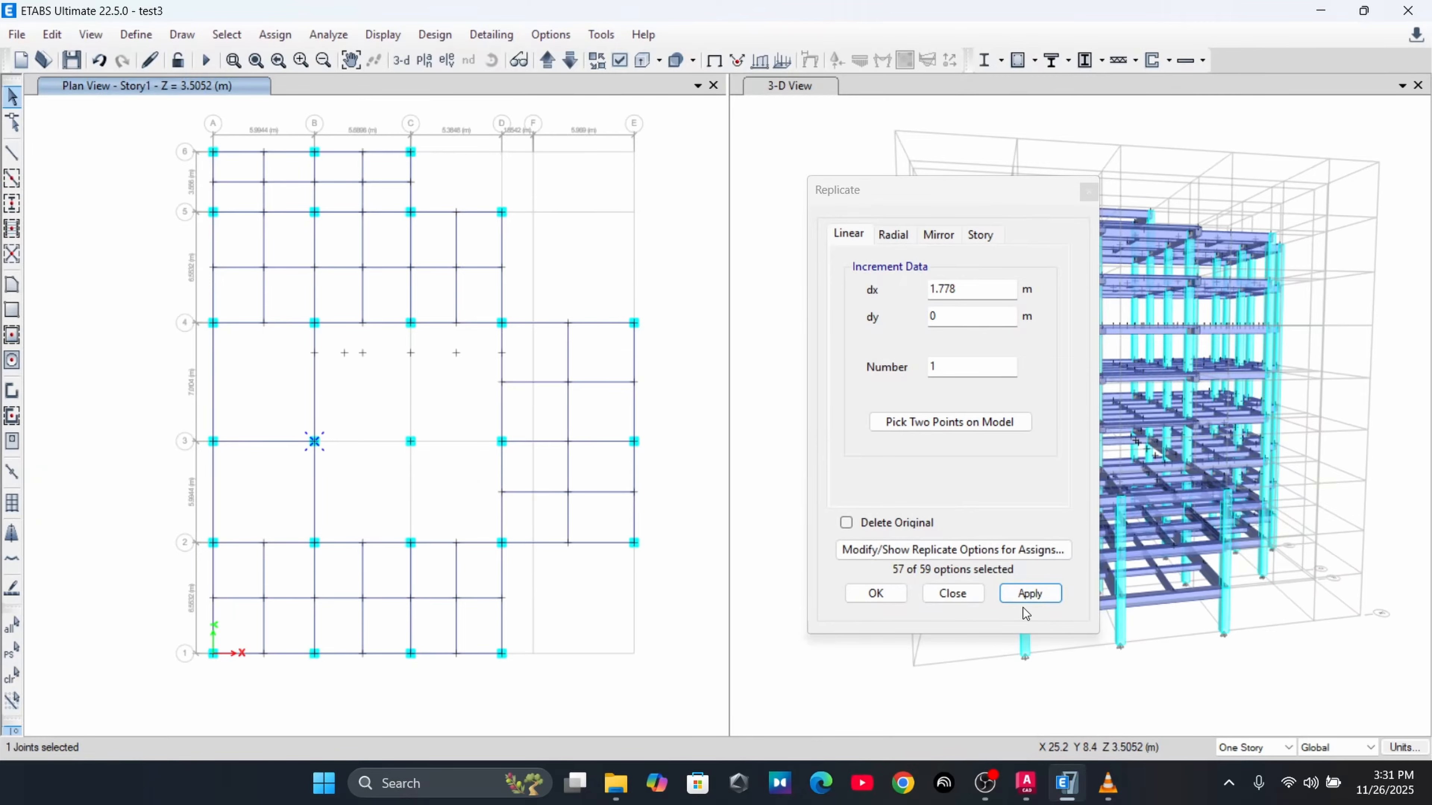
pyautogui.click(1025, 597)
pyautogui.click(314, 542)
pyautogui.click(1028, 594)
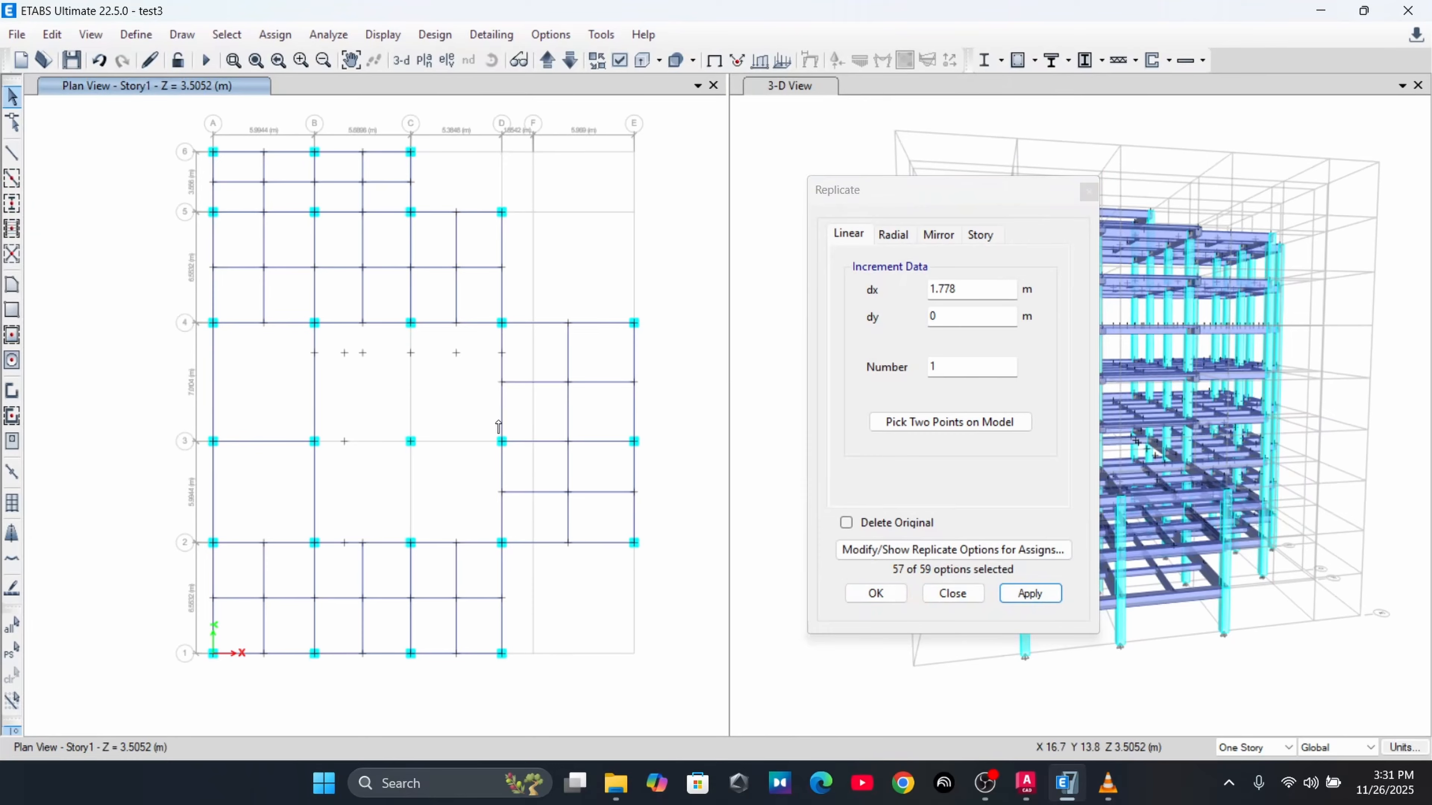
# Replicate the offset joint below D4, the beam joint between D4 and D3, and joint D3 with dx -1.778 m
pyautogui.click(931, 291)
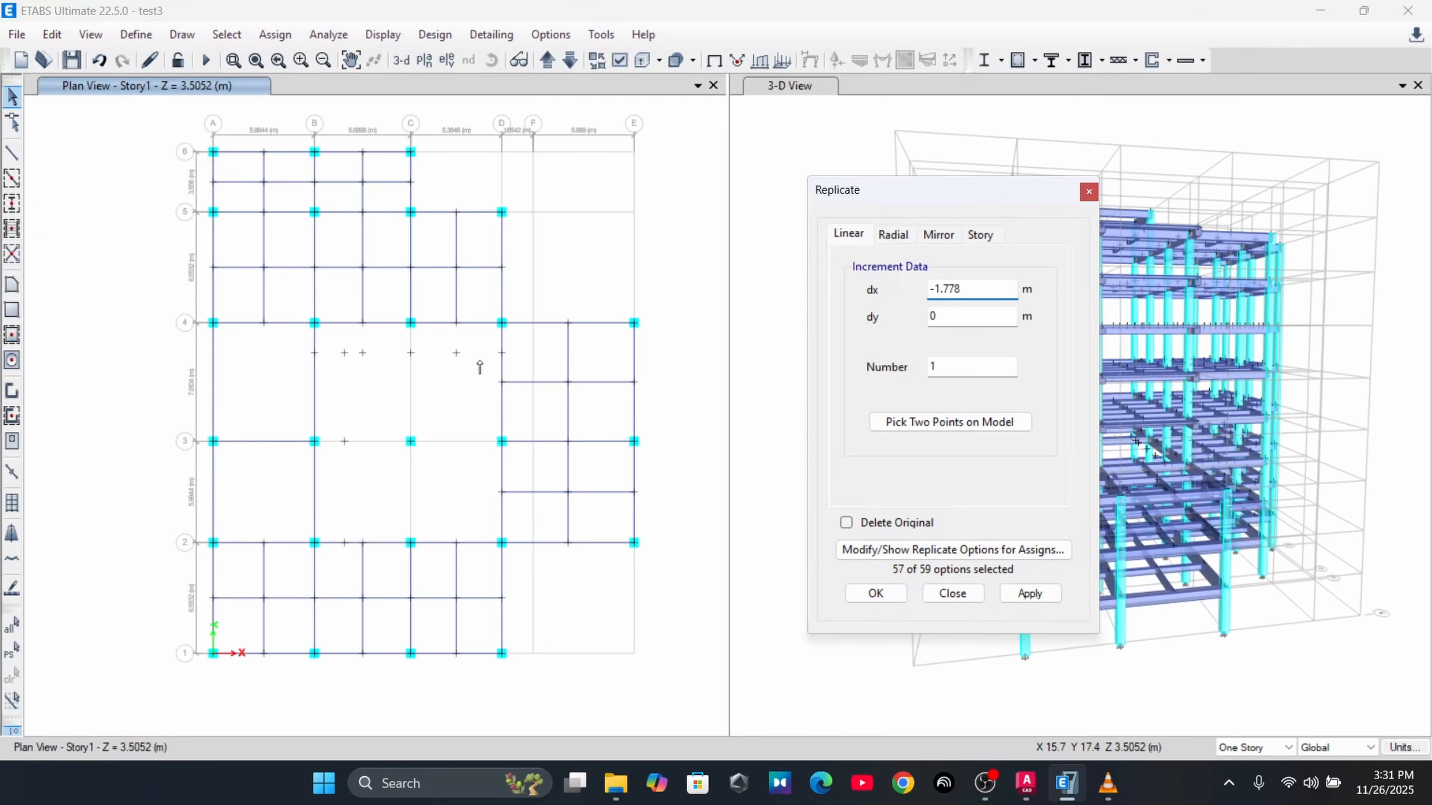
pyautogui.click(501, 353)
pyautogui.click(1027, 594)
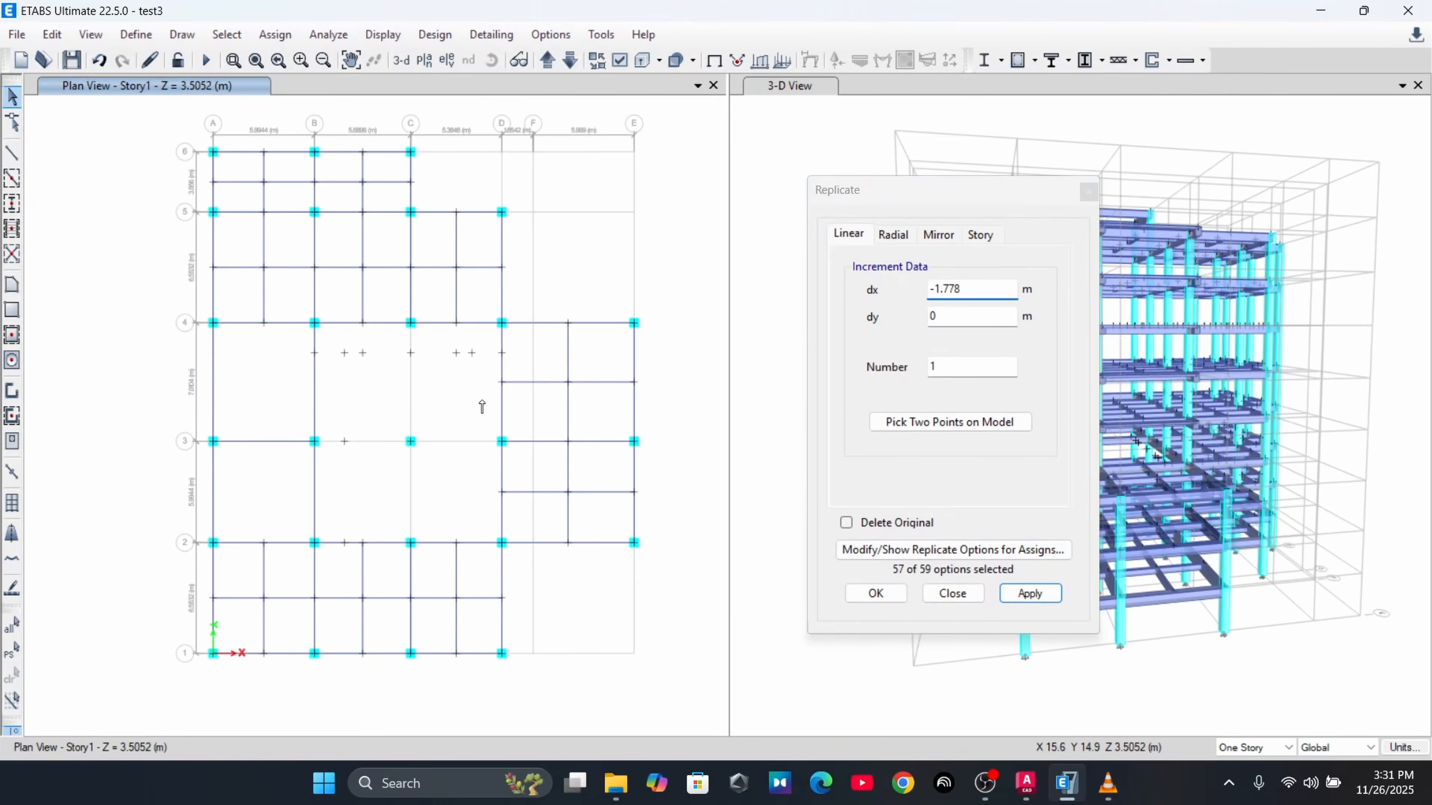
pyautogui.click(502, 382)
pyautogui.click(1029, 593)
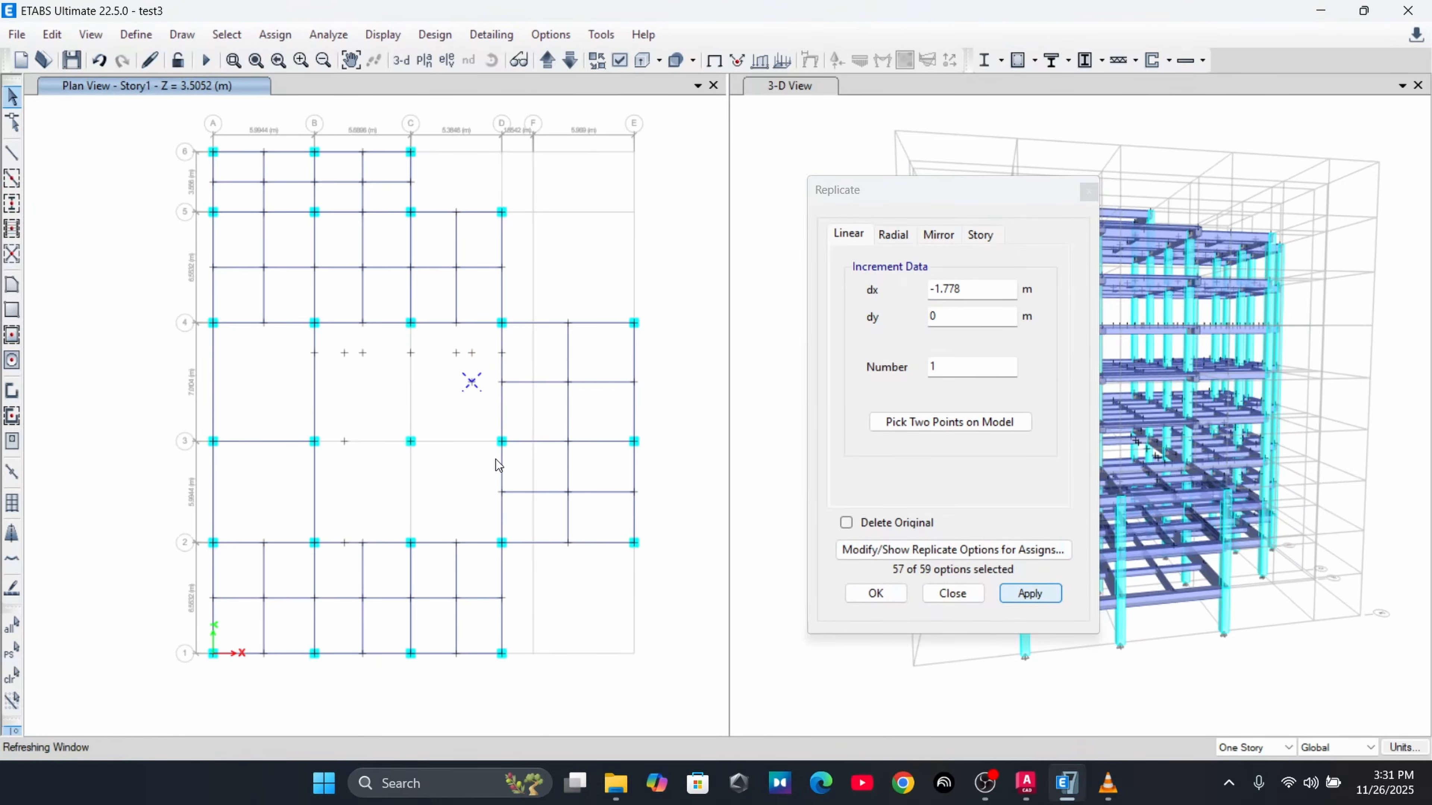
pyautogui.click(501, 441)
pyautogui.click(1029, 593)
# Examine the void's edges between grids B and D on the AutoCAD floor plan, and close Replicate back in ETABS
pyautogui.click(1025, 783)
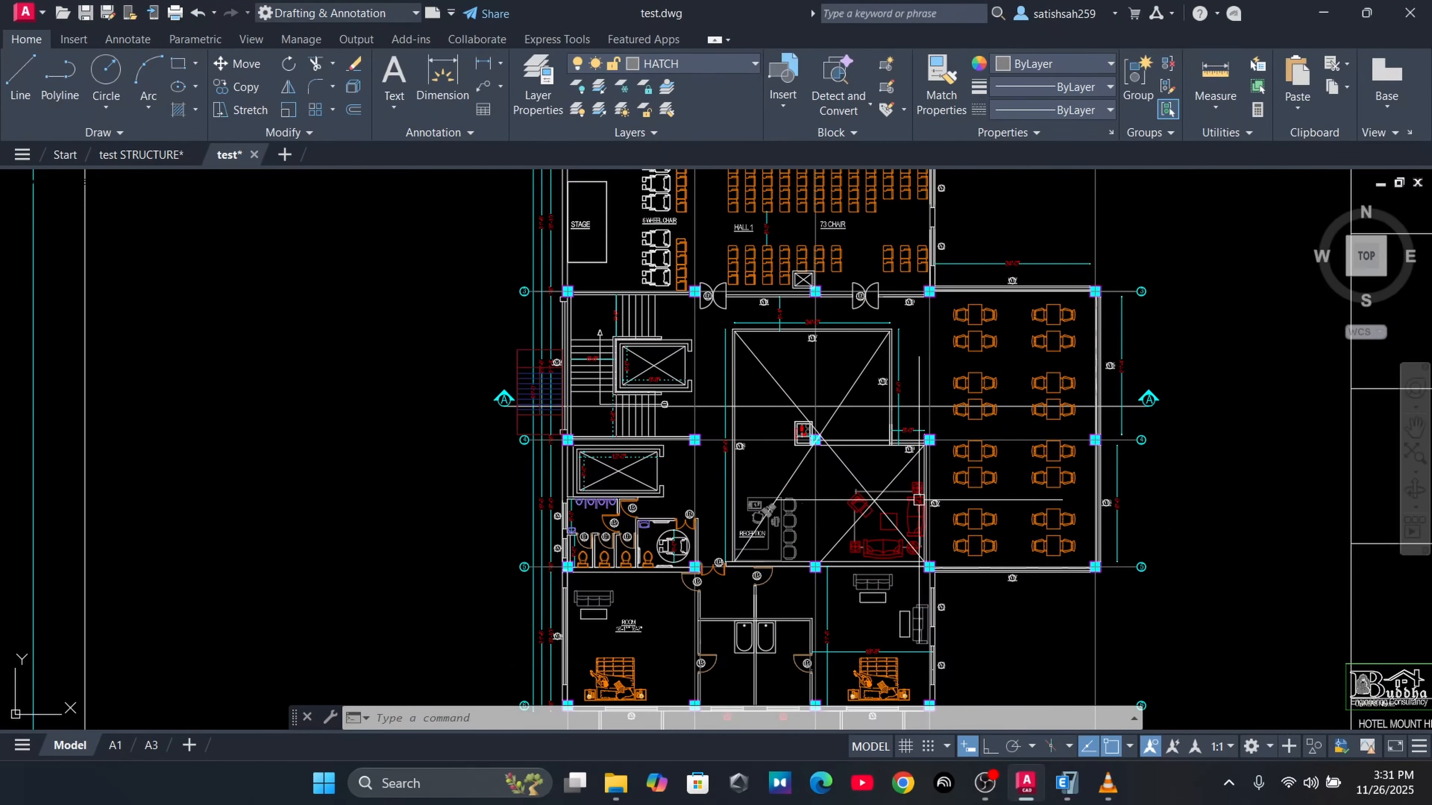
pyautogui.scroll(4, 922, 488)
pyautogui.scroll(-2, 937, 430)
pyautogui.moveTo(933, 430); pyautogui.dragTo(879, 401, button='middle')
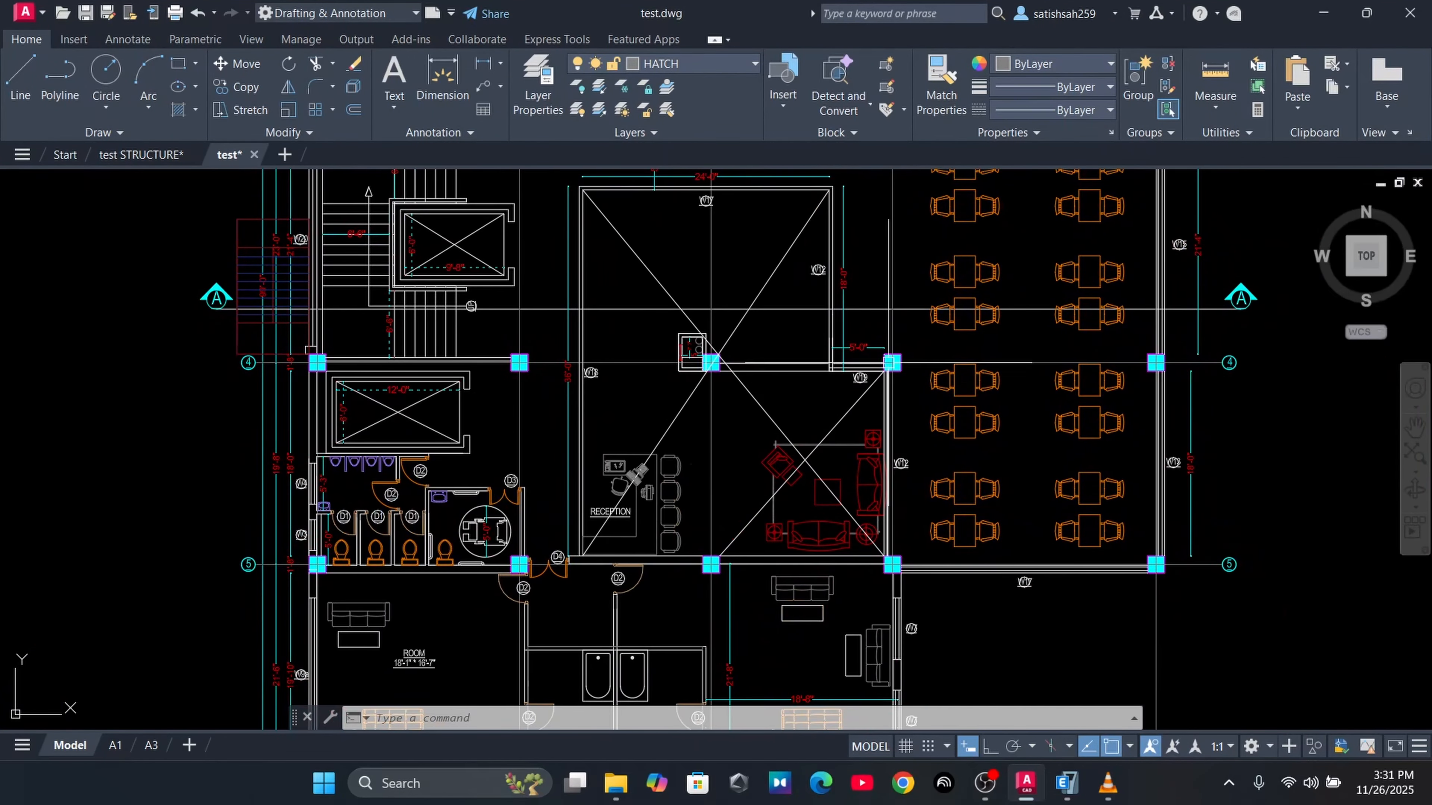
pyautogui.click(1323, 12)
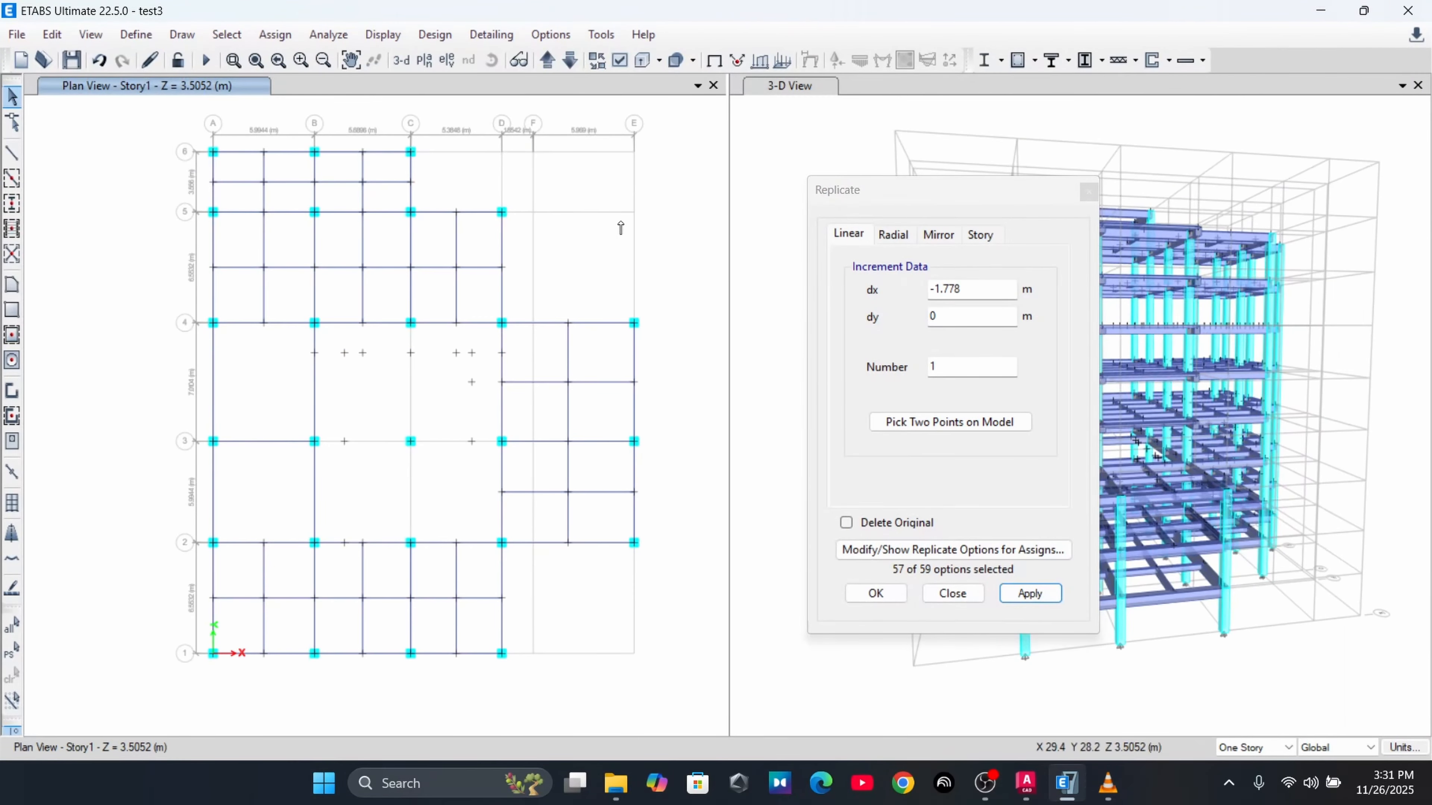
pyautogui.click(1027, 593)
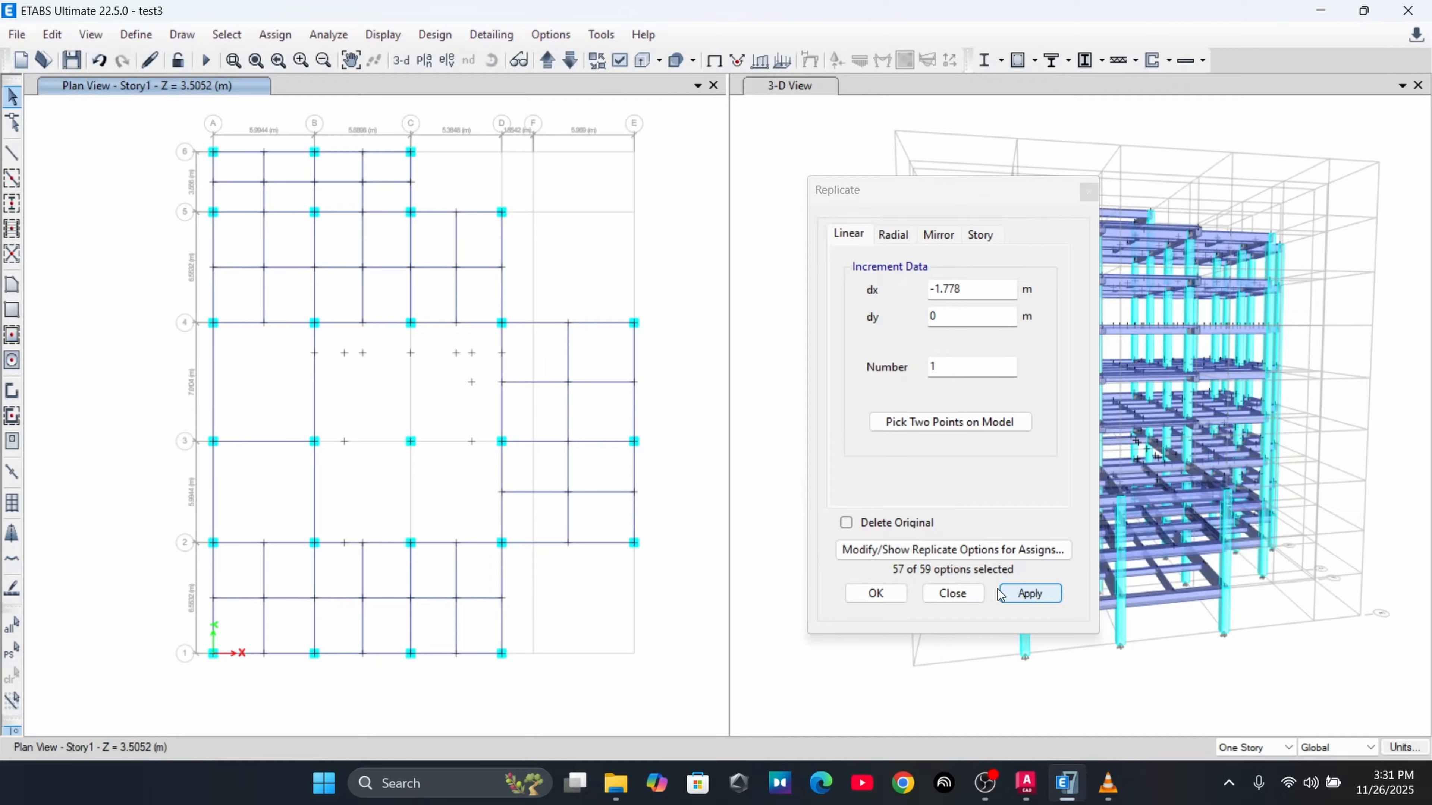
pyautogui.click(952, 593)
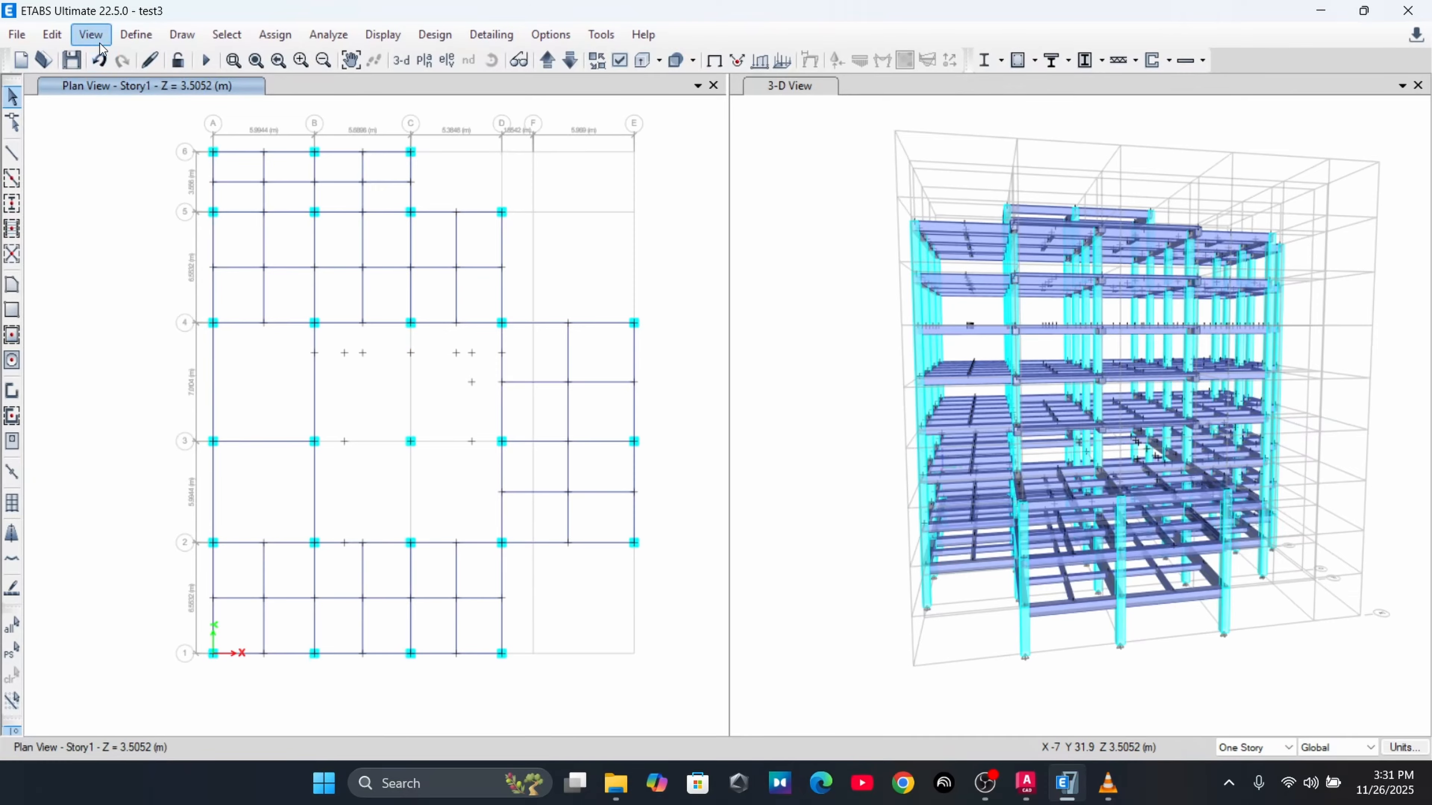
# Draw Secondary Beam 230*400 members around the Story 1 void through the offset joints, with short links along grid 3 to B3 and D3
pyautogui.click(12, 159)
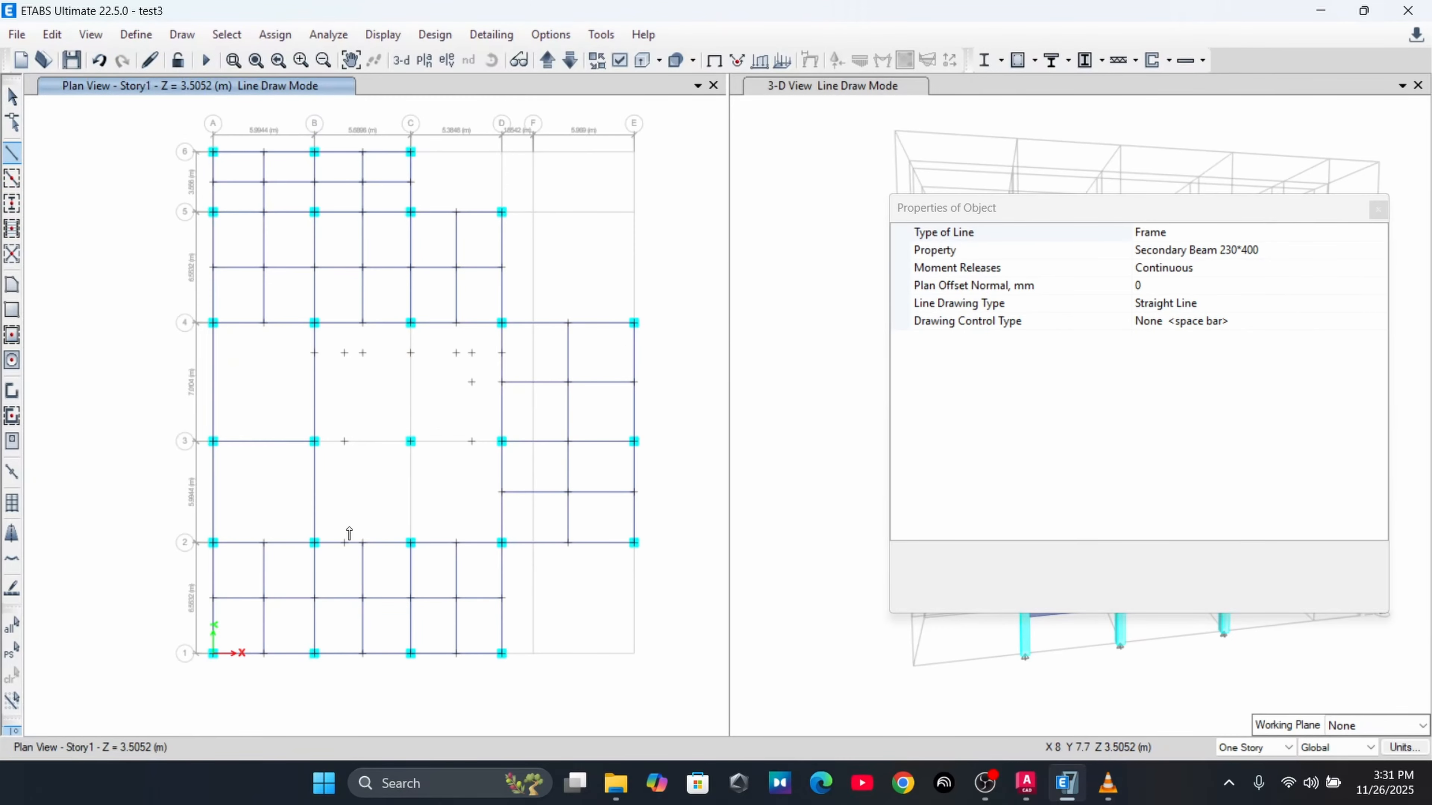
pyautogui.click(344, 543)
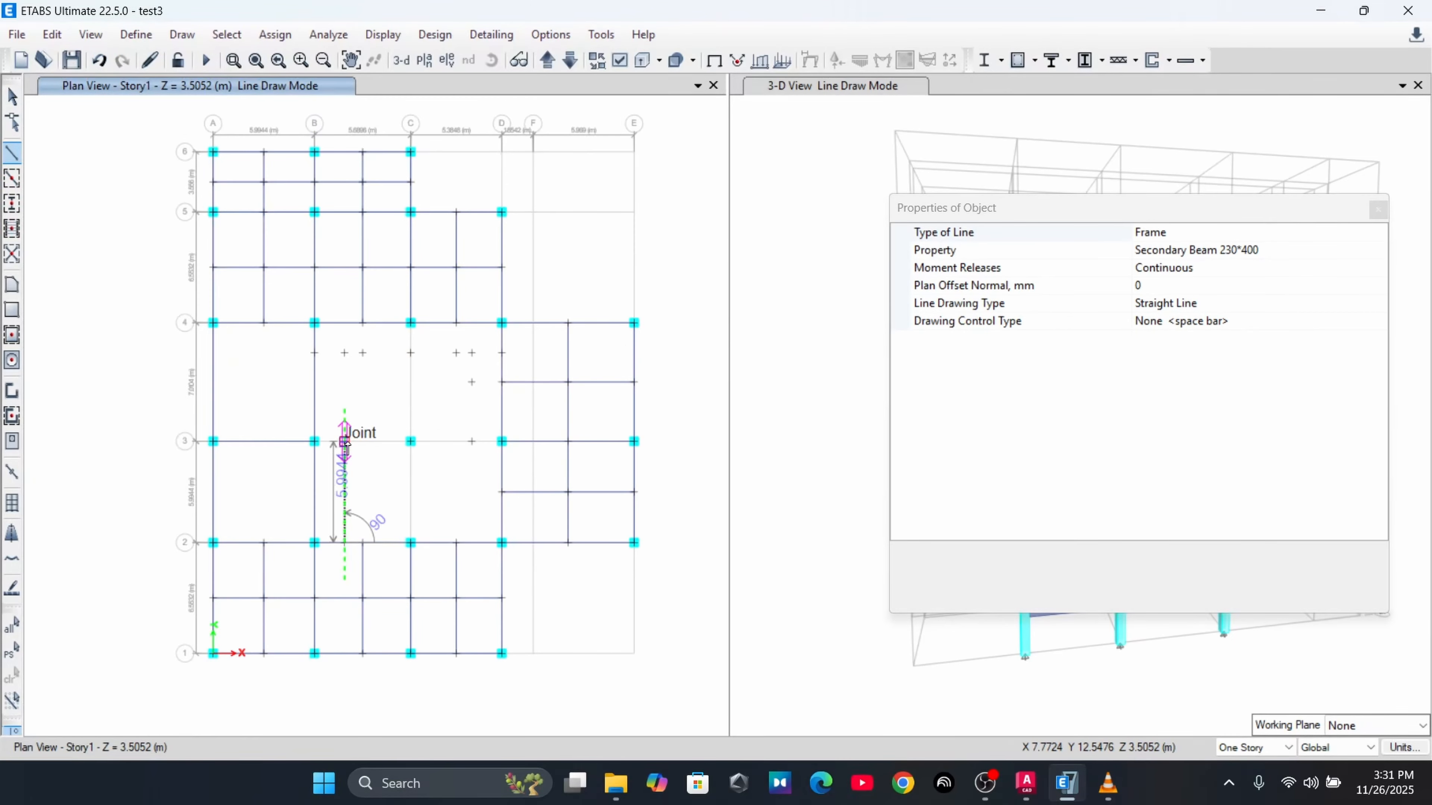
pyautogui.click(345, 443)
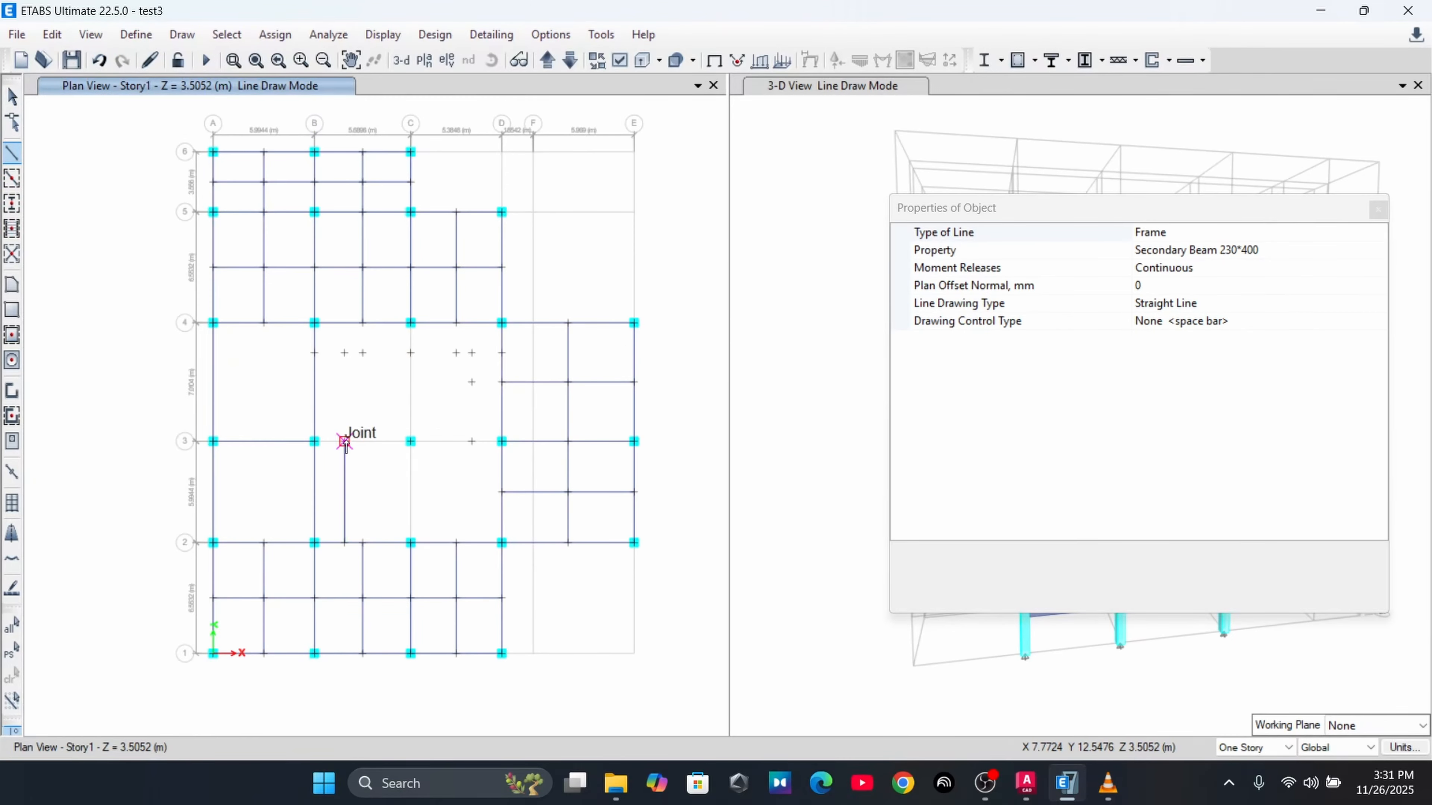
pyautogui.click(343, 355)
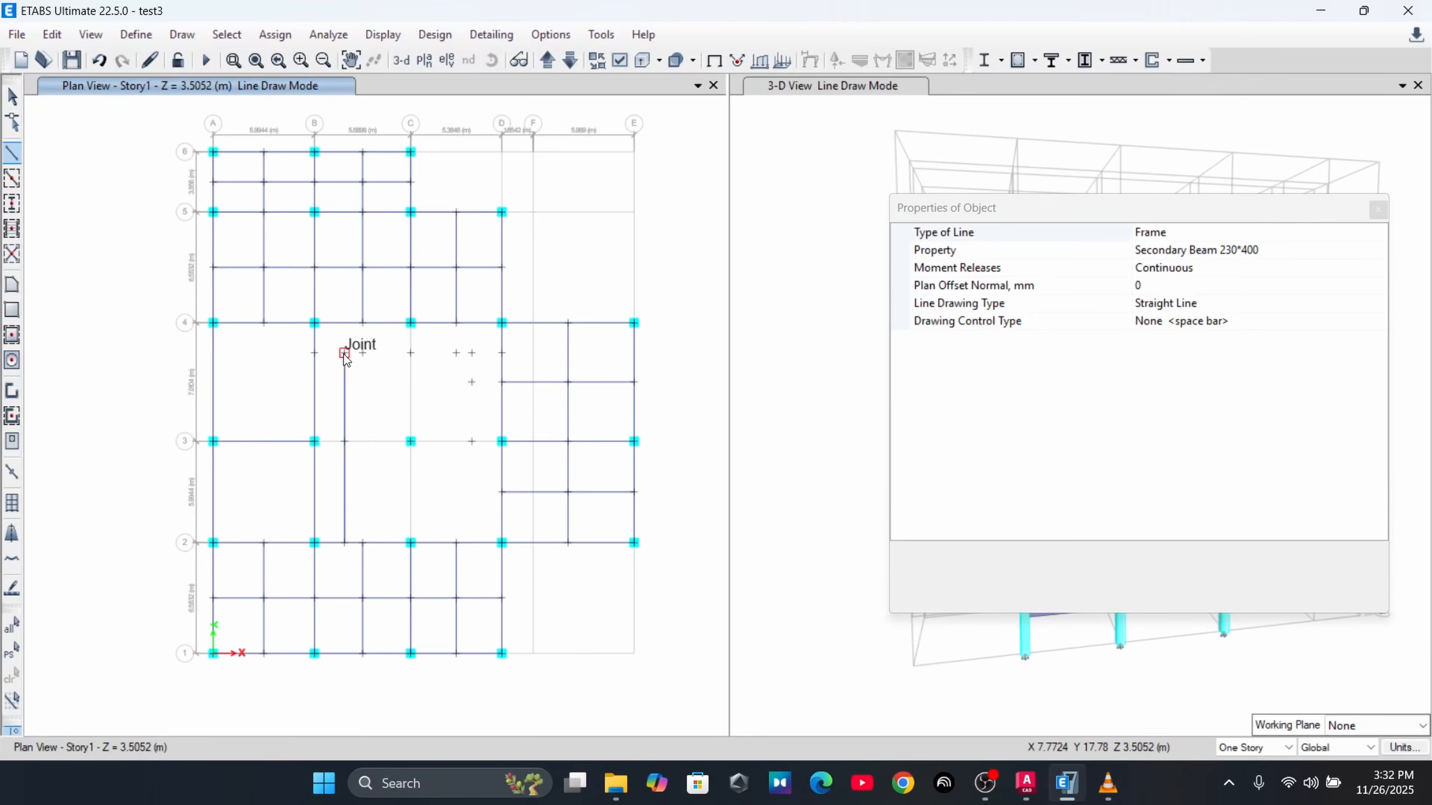
pyautogui.click(472, 355)
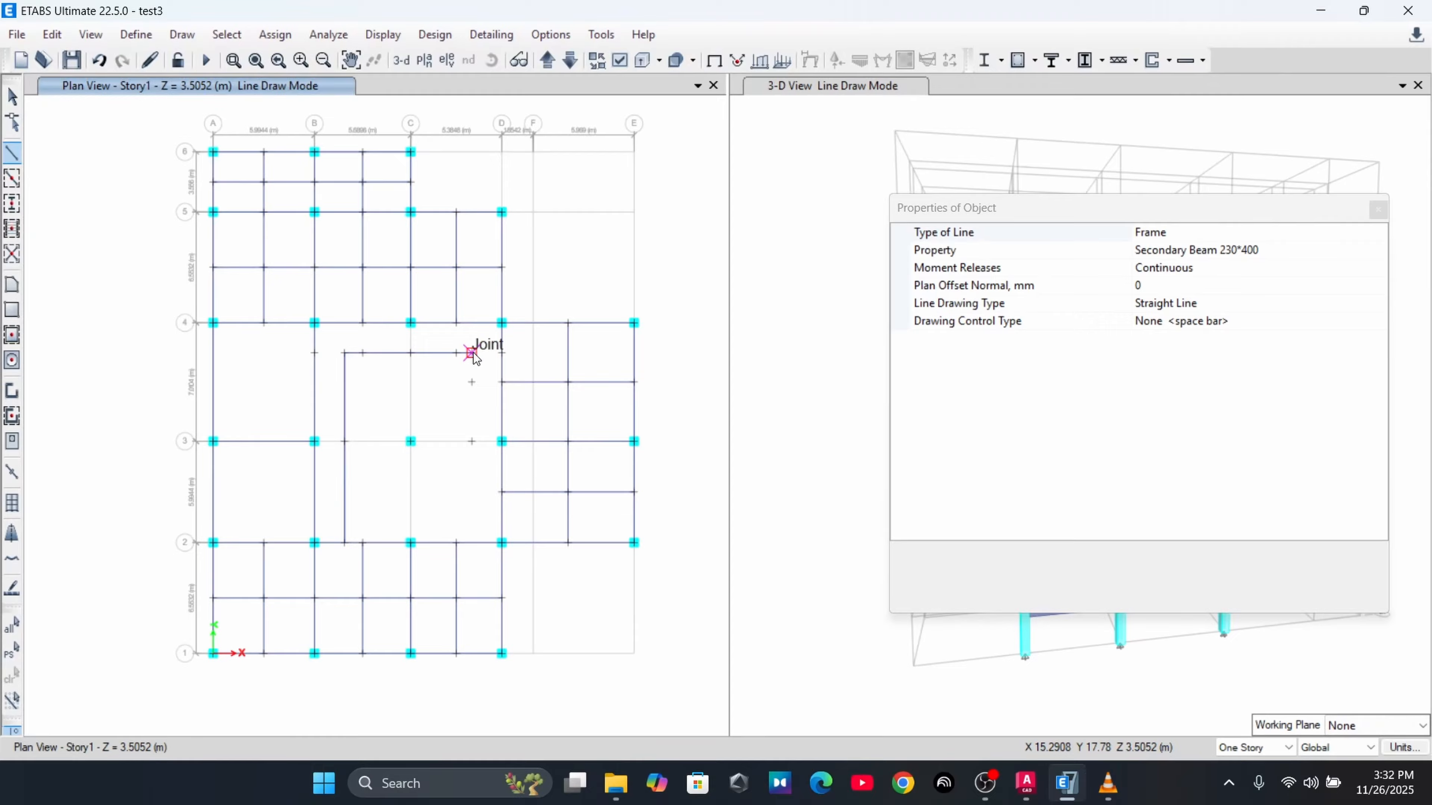
pyautogui.click(473, 441)
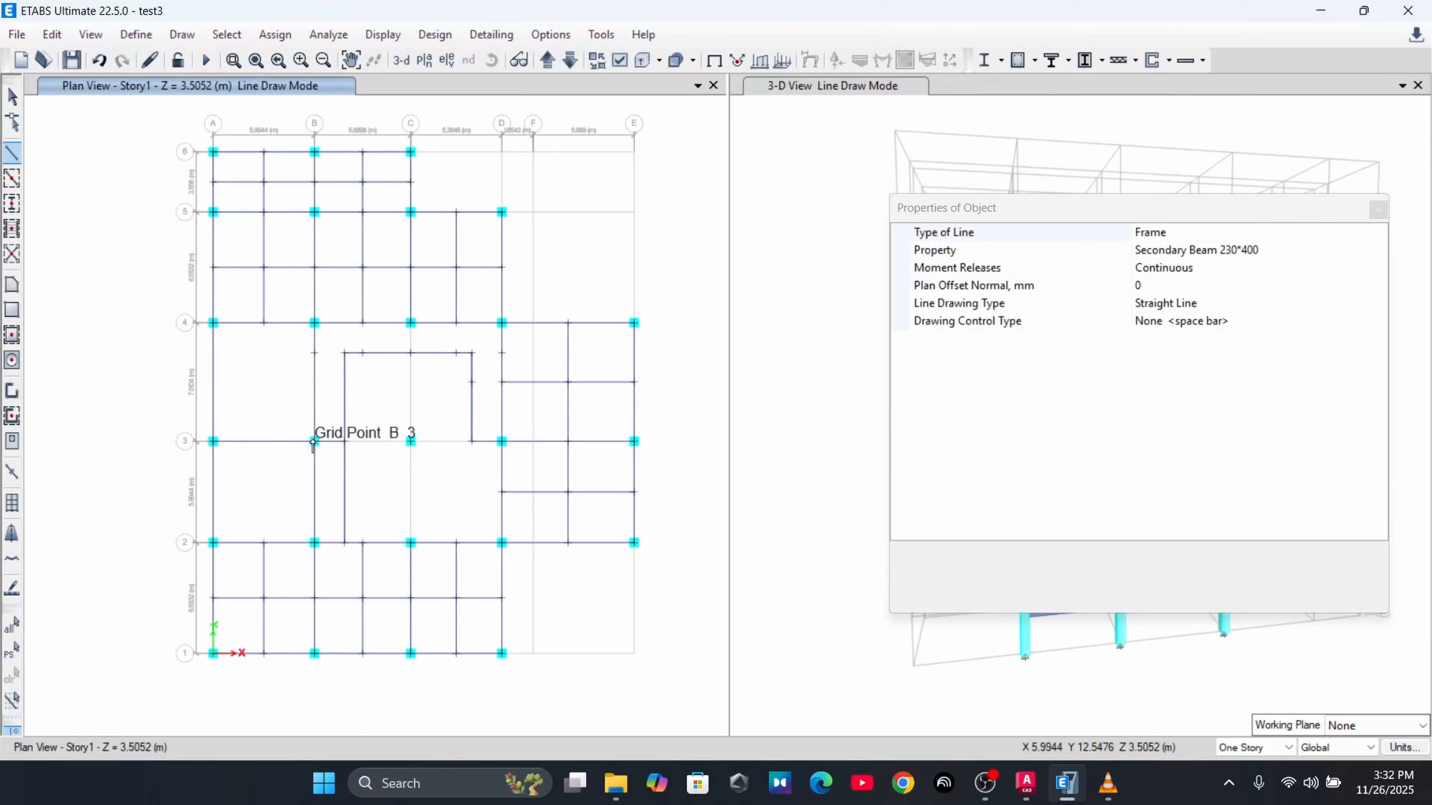
# Connect the void's upper beam to grid 4 at the B–C and C–D midpoints and to grids B and D with Secondary Beam 230*400
pyautogui.click(363, 353)
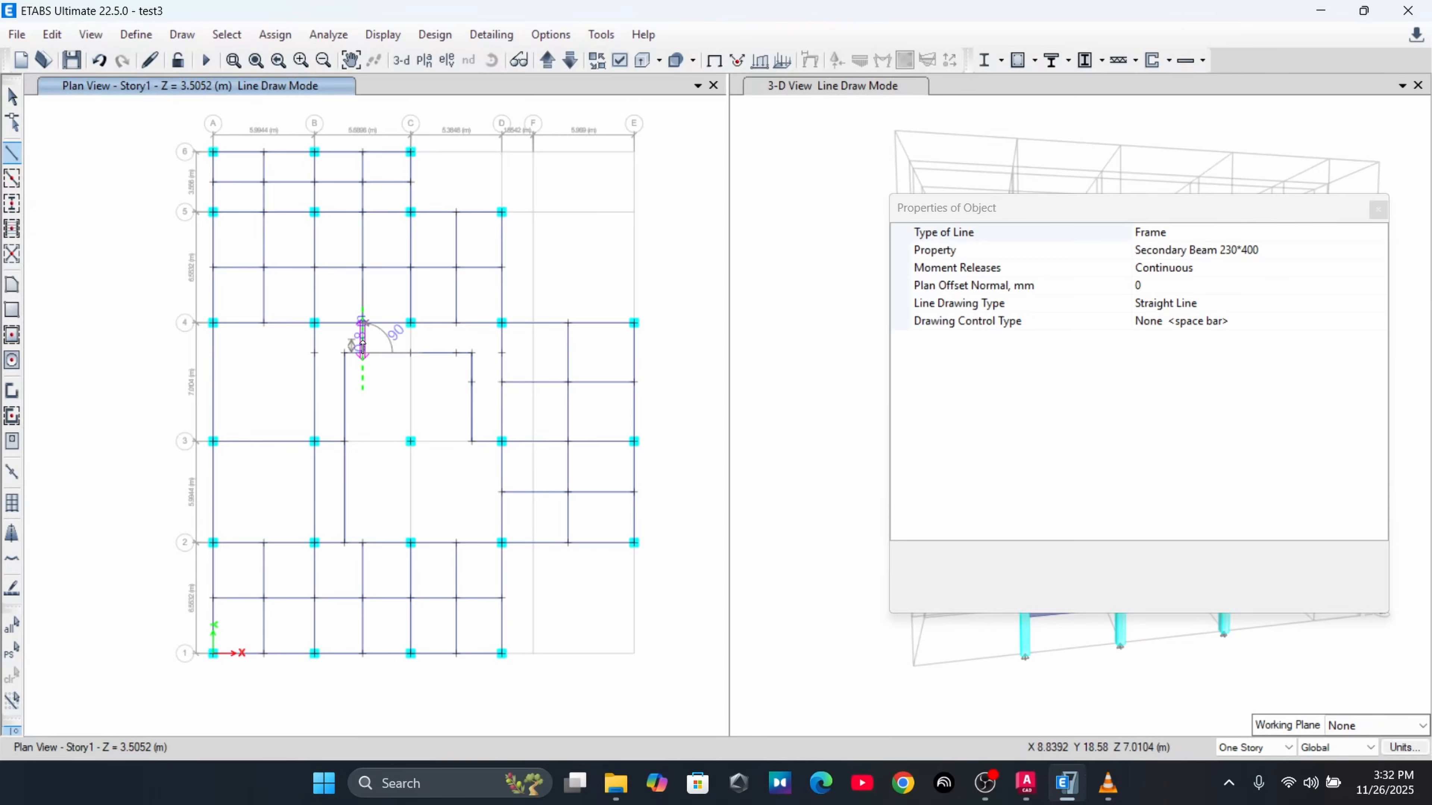
pyautogui.doubleClick(361, 320)
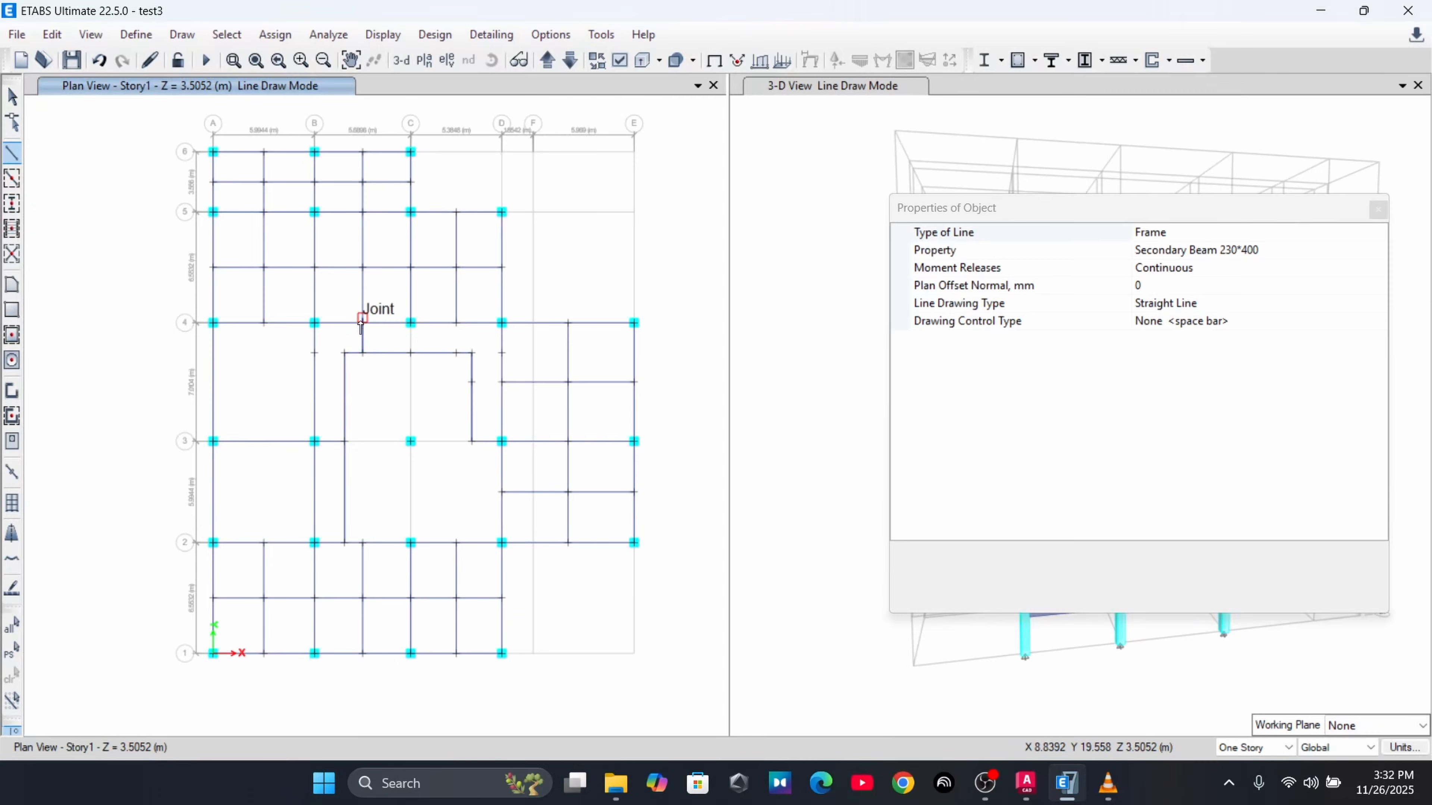
pyautogui.click(344, 353)
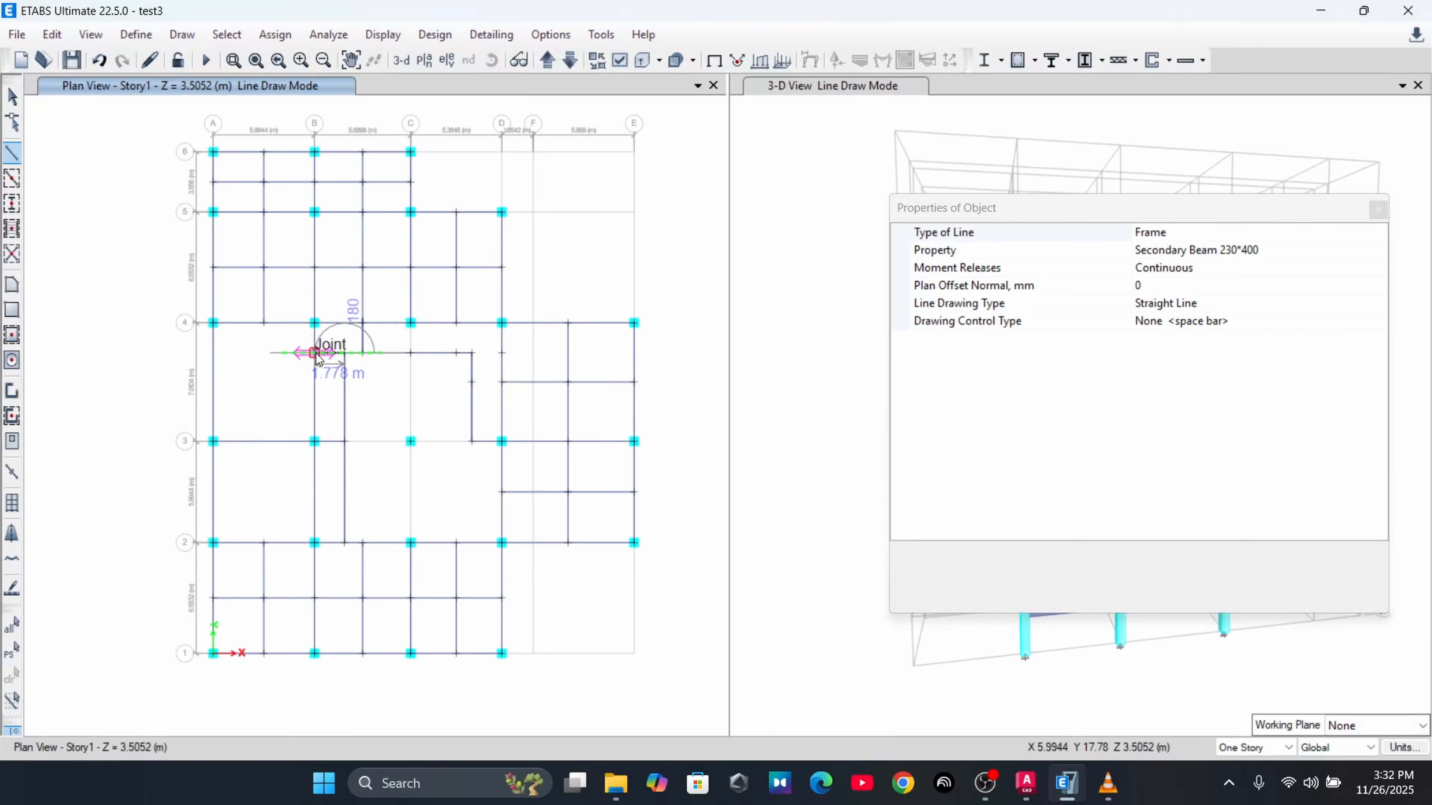
pyautogui.doubleClick(316, 353)
pyautogui.click(472, 353)
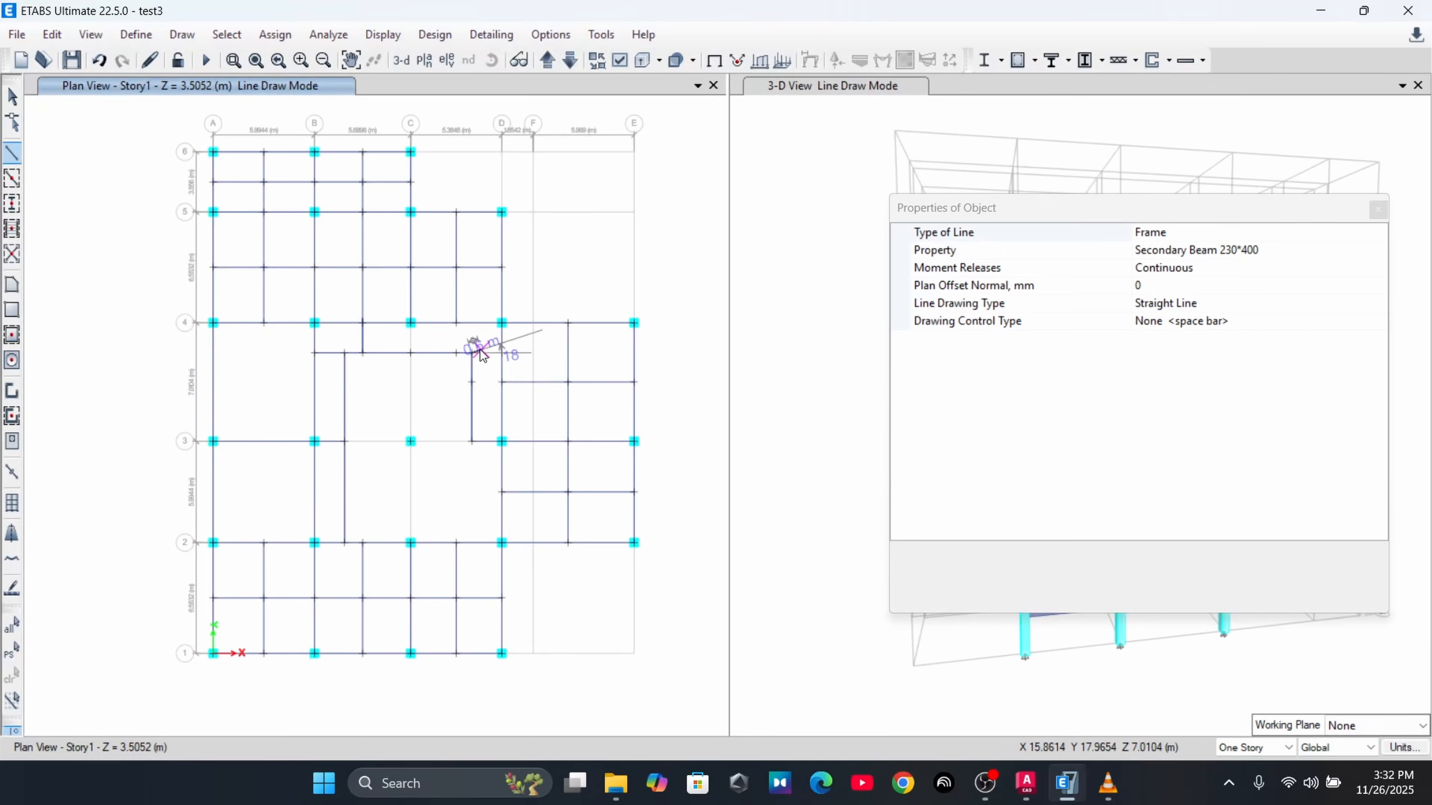
pyautogui.doubleClick(500, 353)
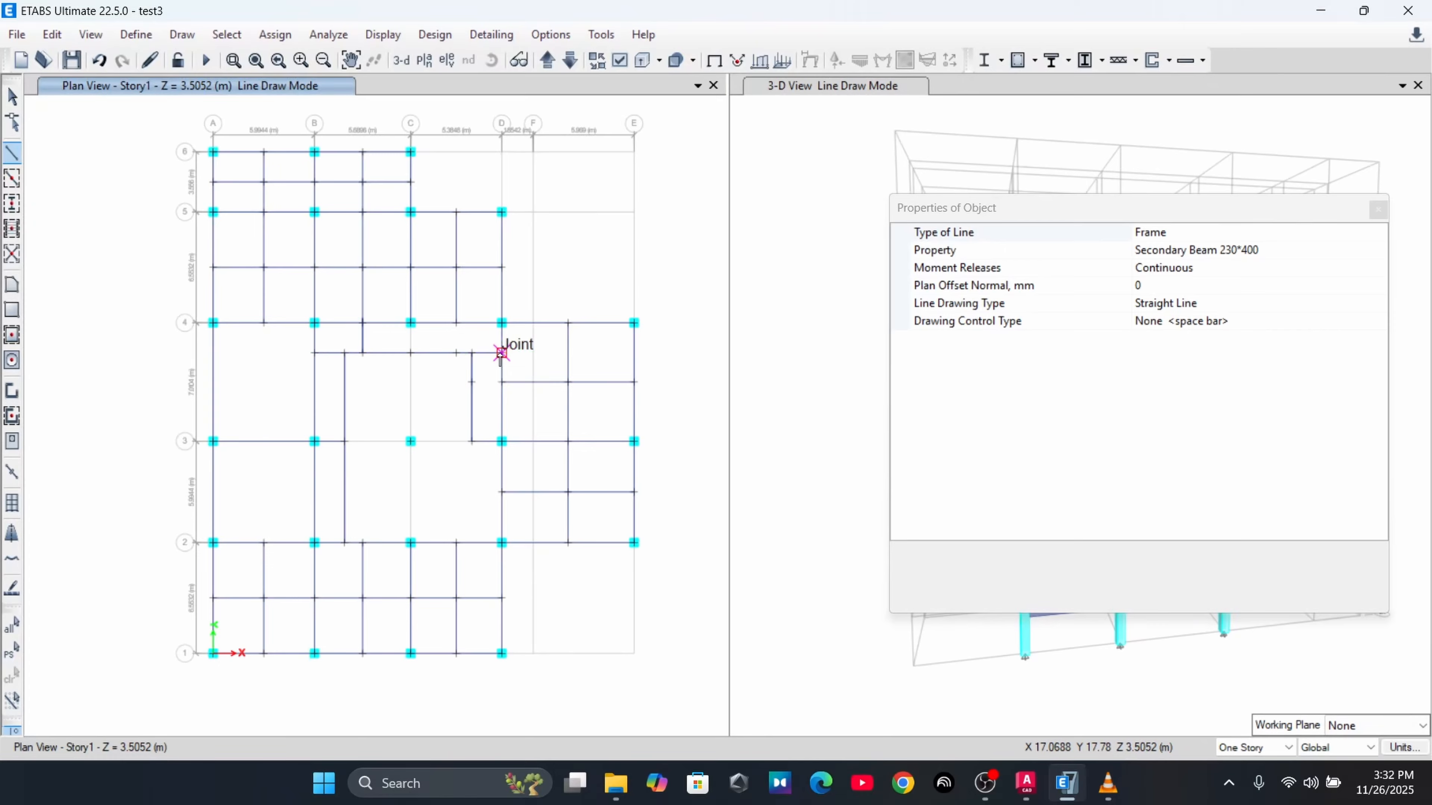
pyautogui.click(457, 353)
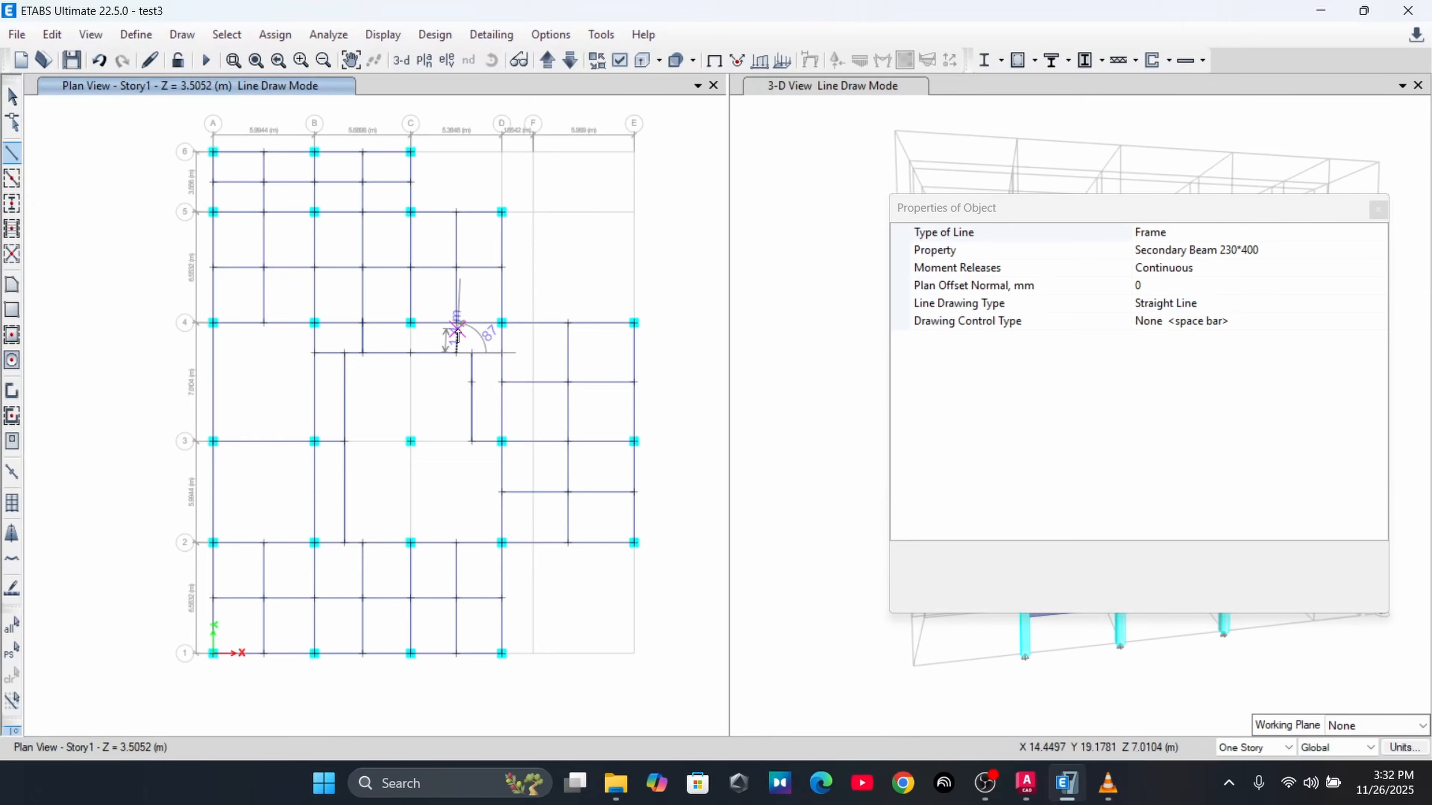
pyautogui.doubleClick(457, 323)
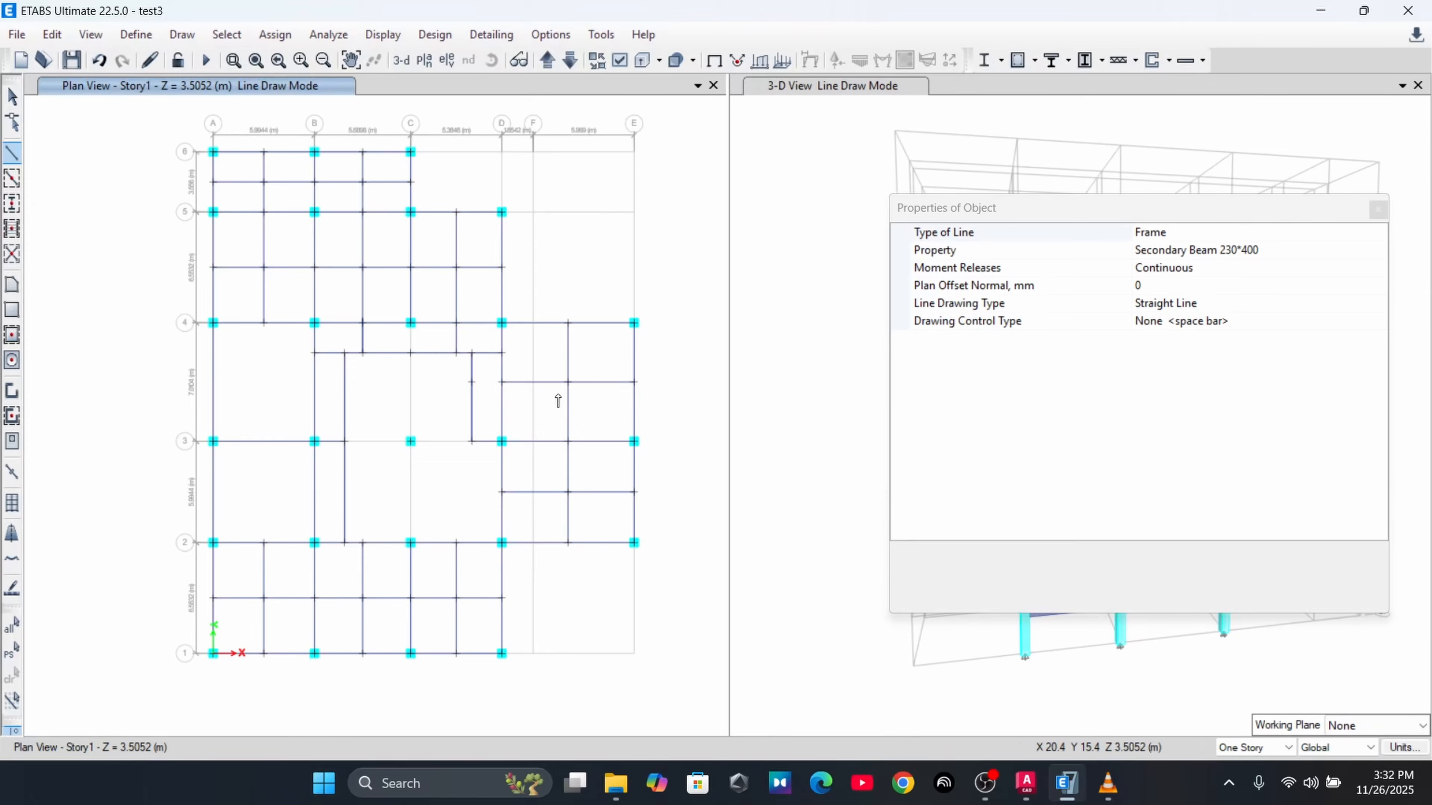
pyautogui.press('Escape')
# Move the plan view down from Story 1 to the 2nd Basement level
pyautogui.moveTo(474, 464); pyautogui.dragTo(478, 488, button='middle')
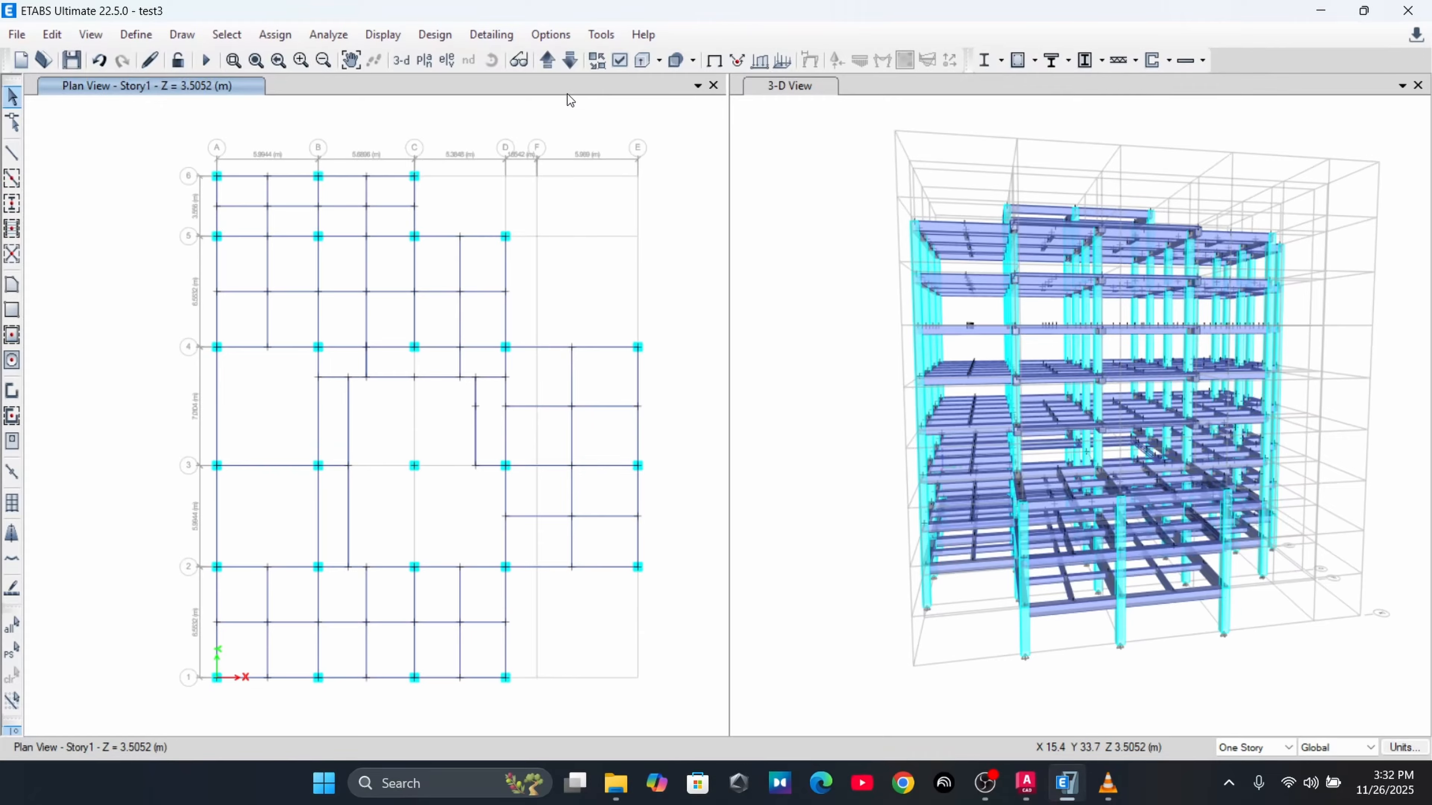
pyautogui.click(569, 63)
pyautogui.click(569, 63)
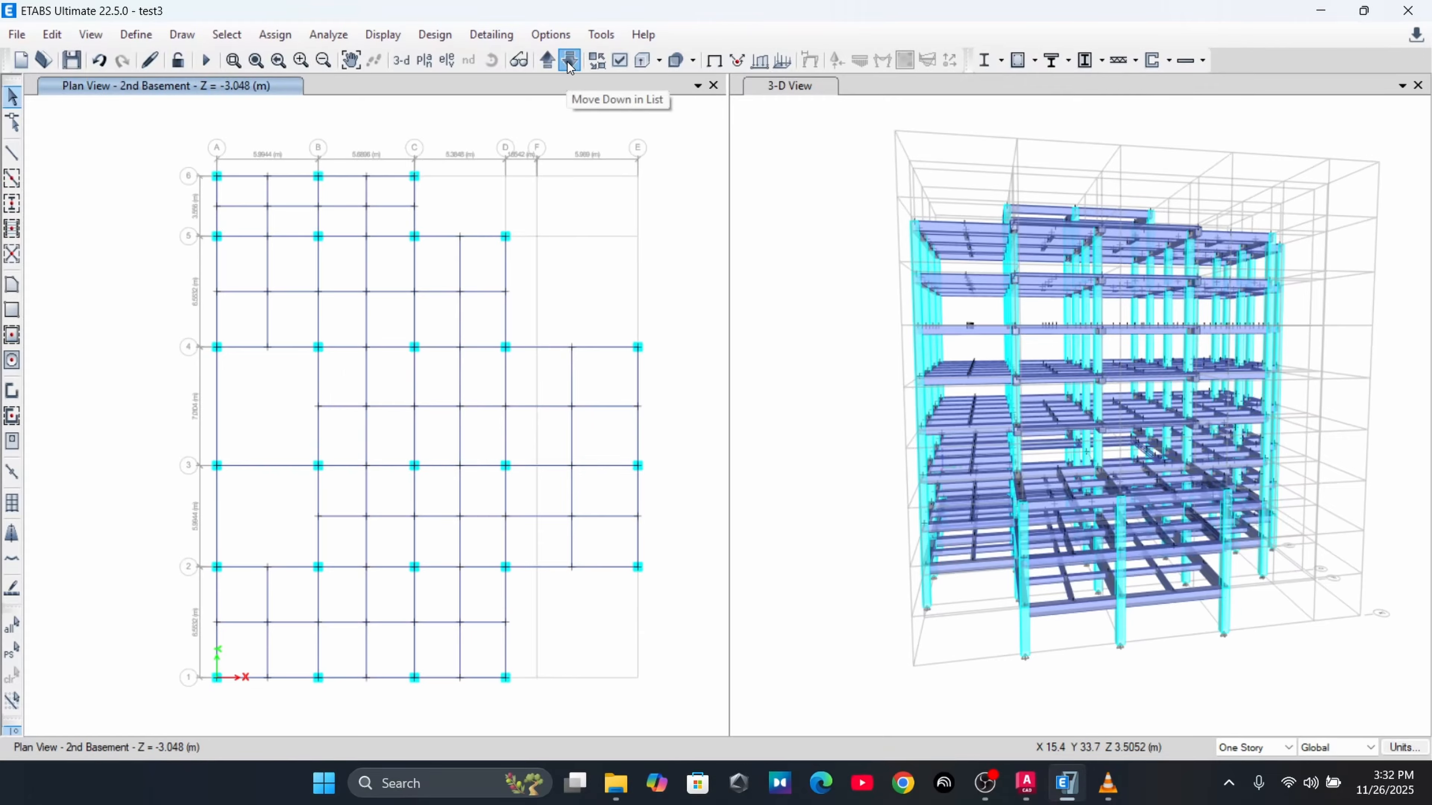
pyautogui.click(569, 63)
pyautogui.click(552, 62)
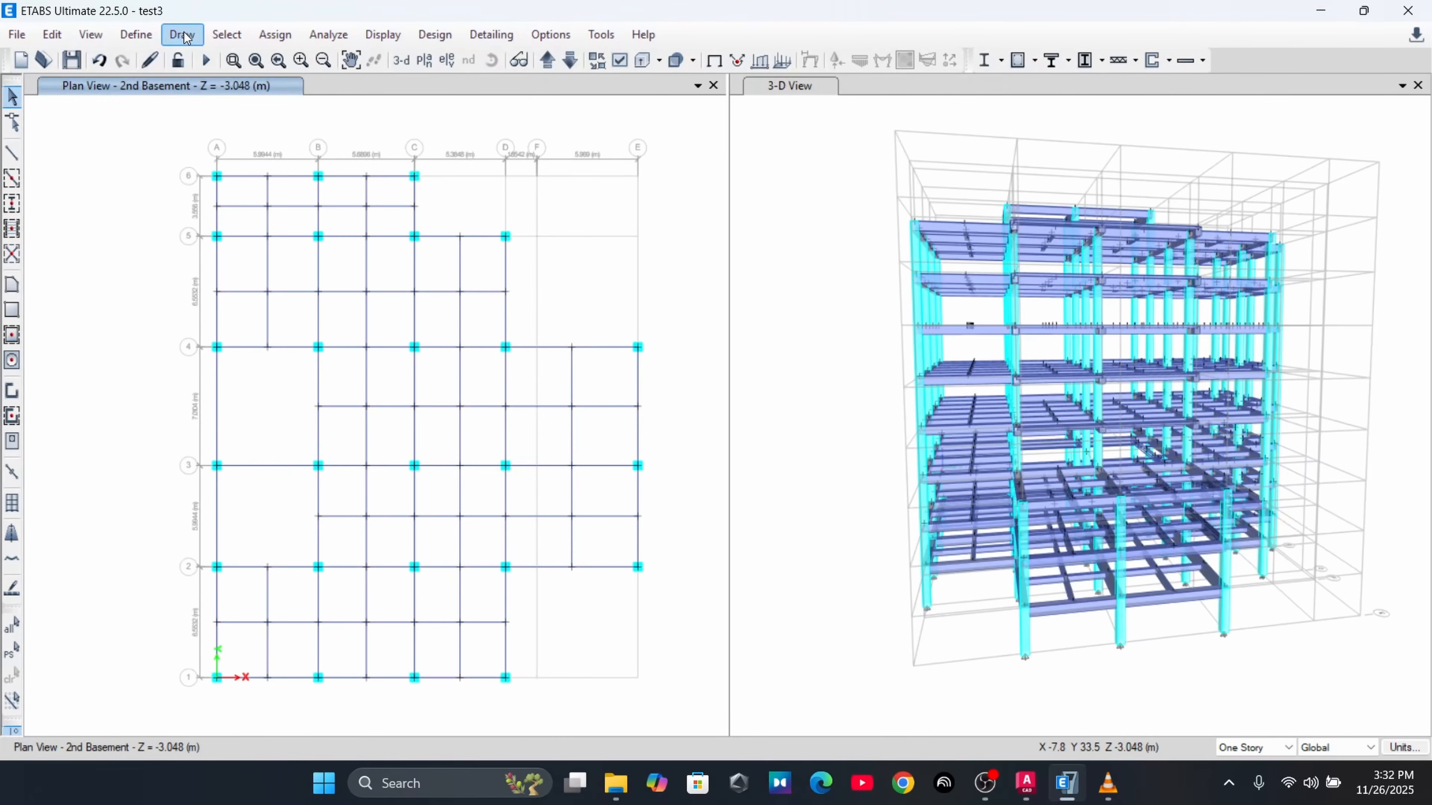
# Try a quick-drawn Slab 5" panel between grids D–F and 3–4 on the 2nd Basement plan, and undo it
pyautogui.click(186, 38)
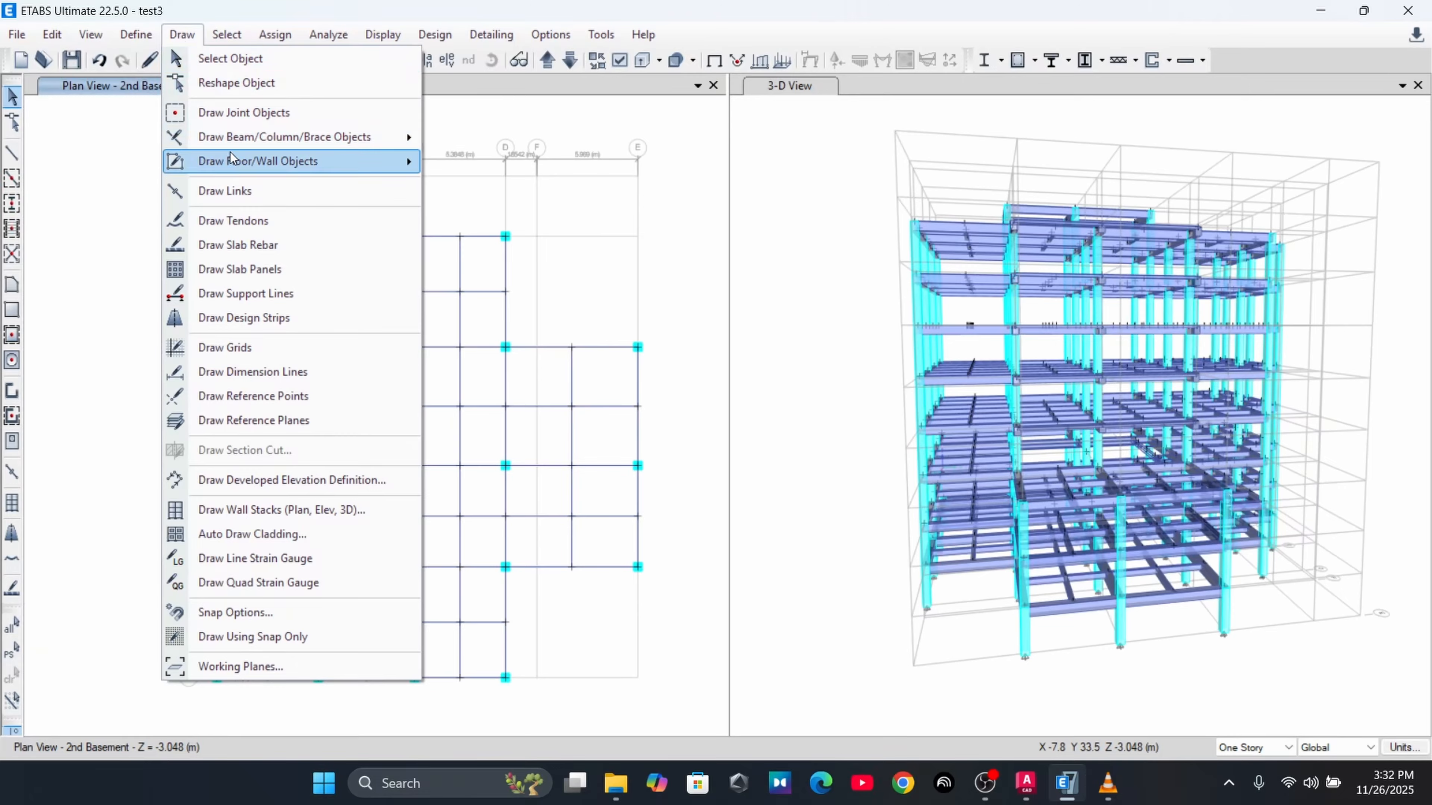
pyautogui.moveTo(227, 163)
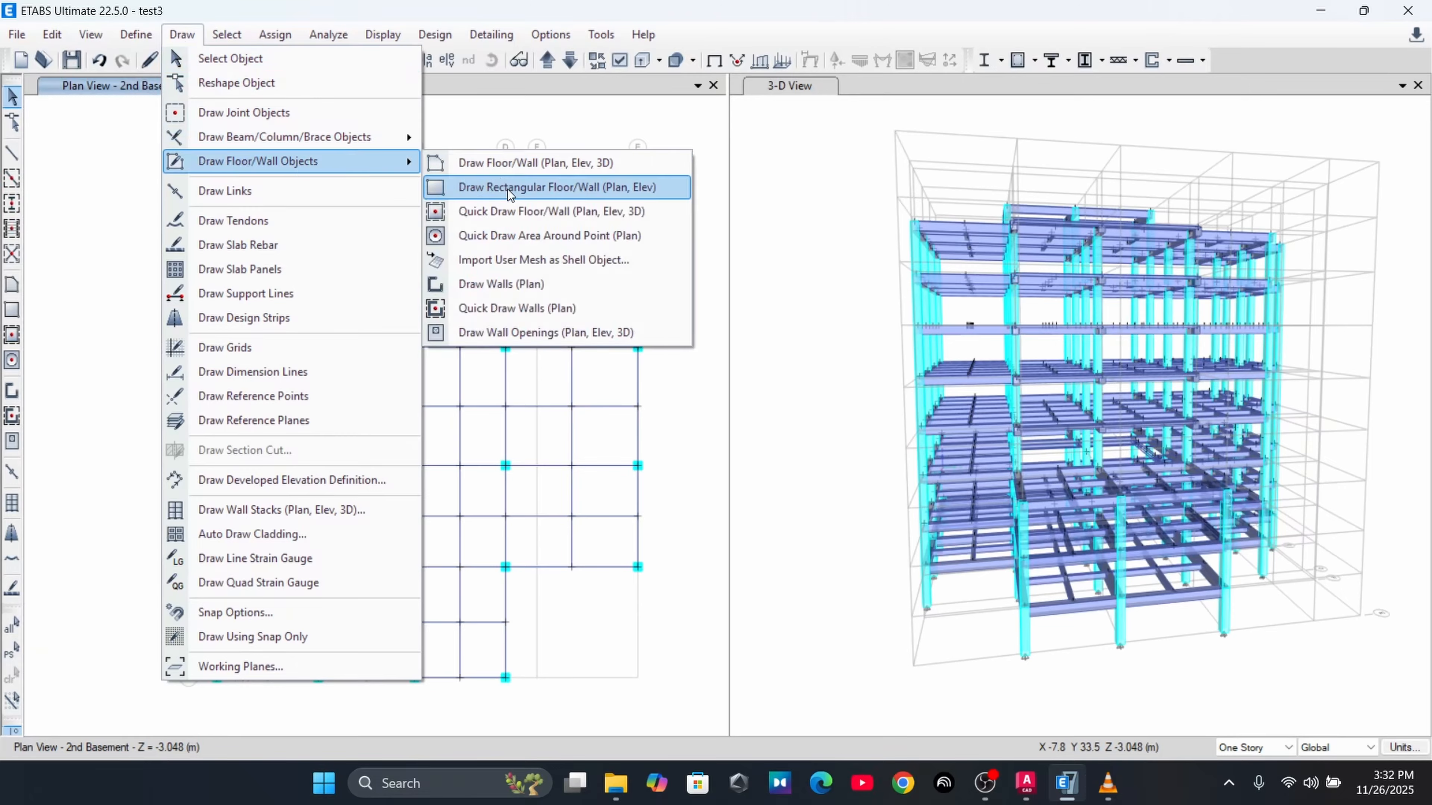
pyautogui.click(544, 213)
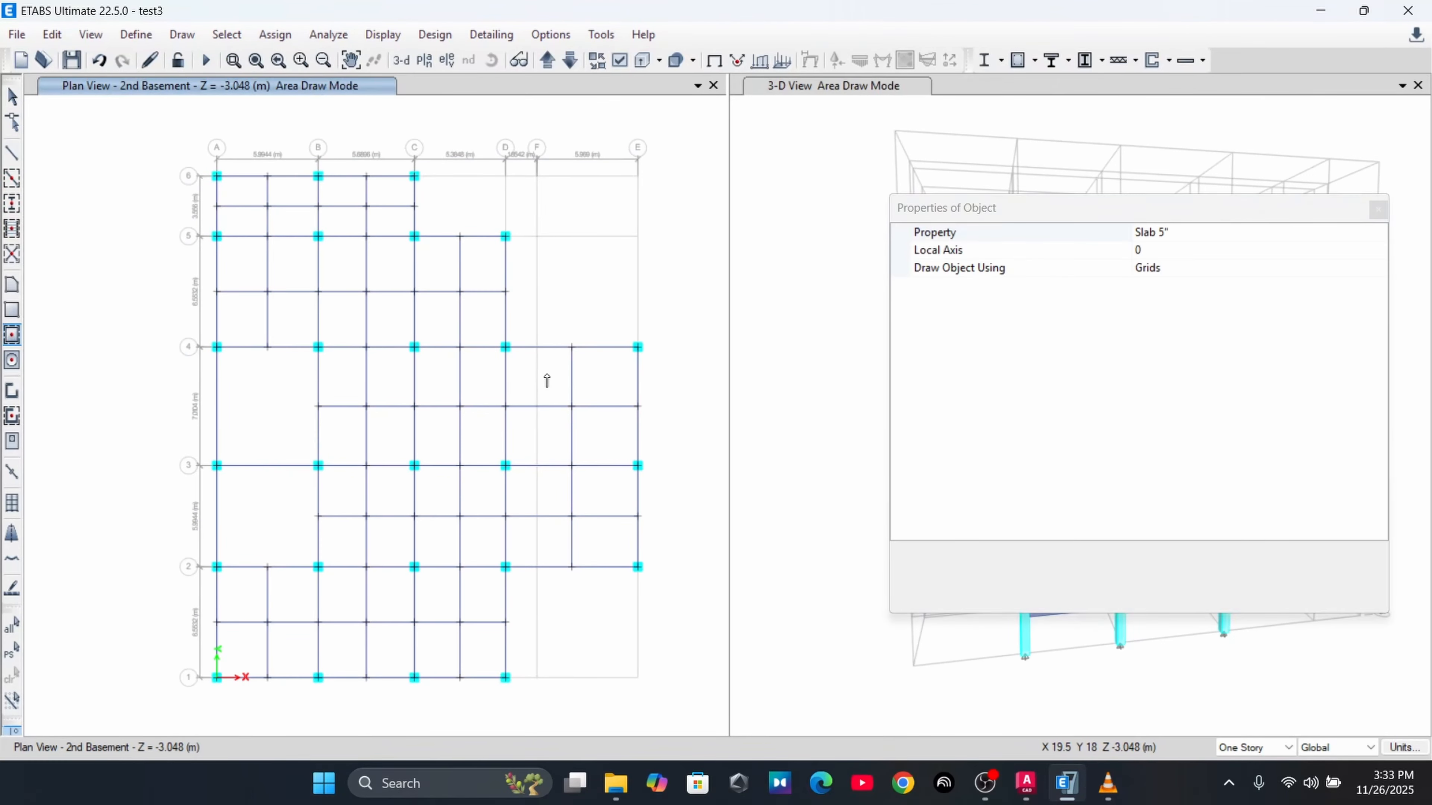
pyautogui.click(1194, 234)
pyautogui.click(1379, 232)
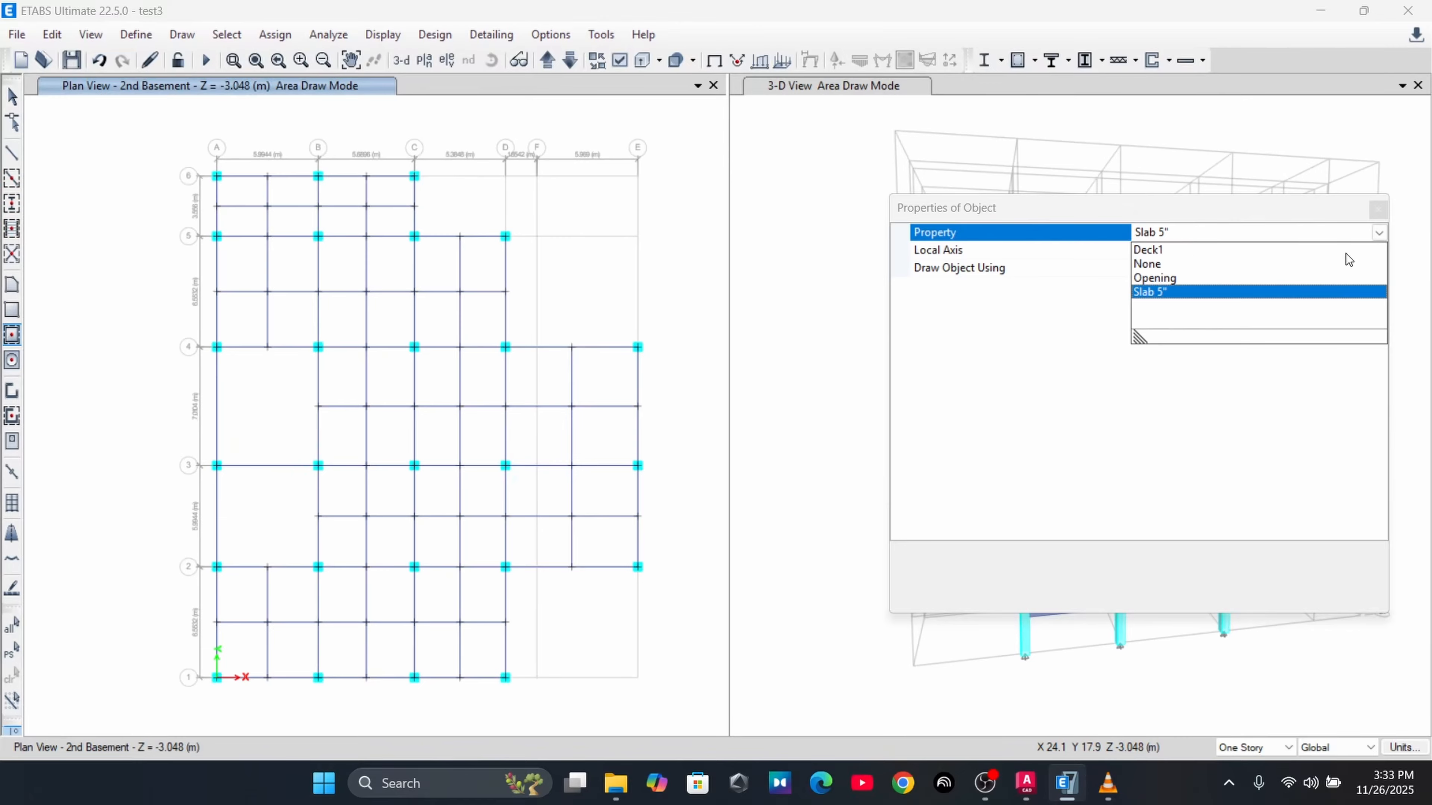
pyautogui.click(1379, 232)
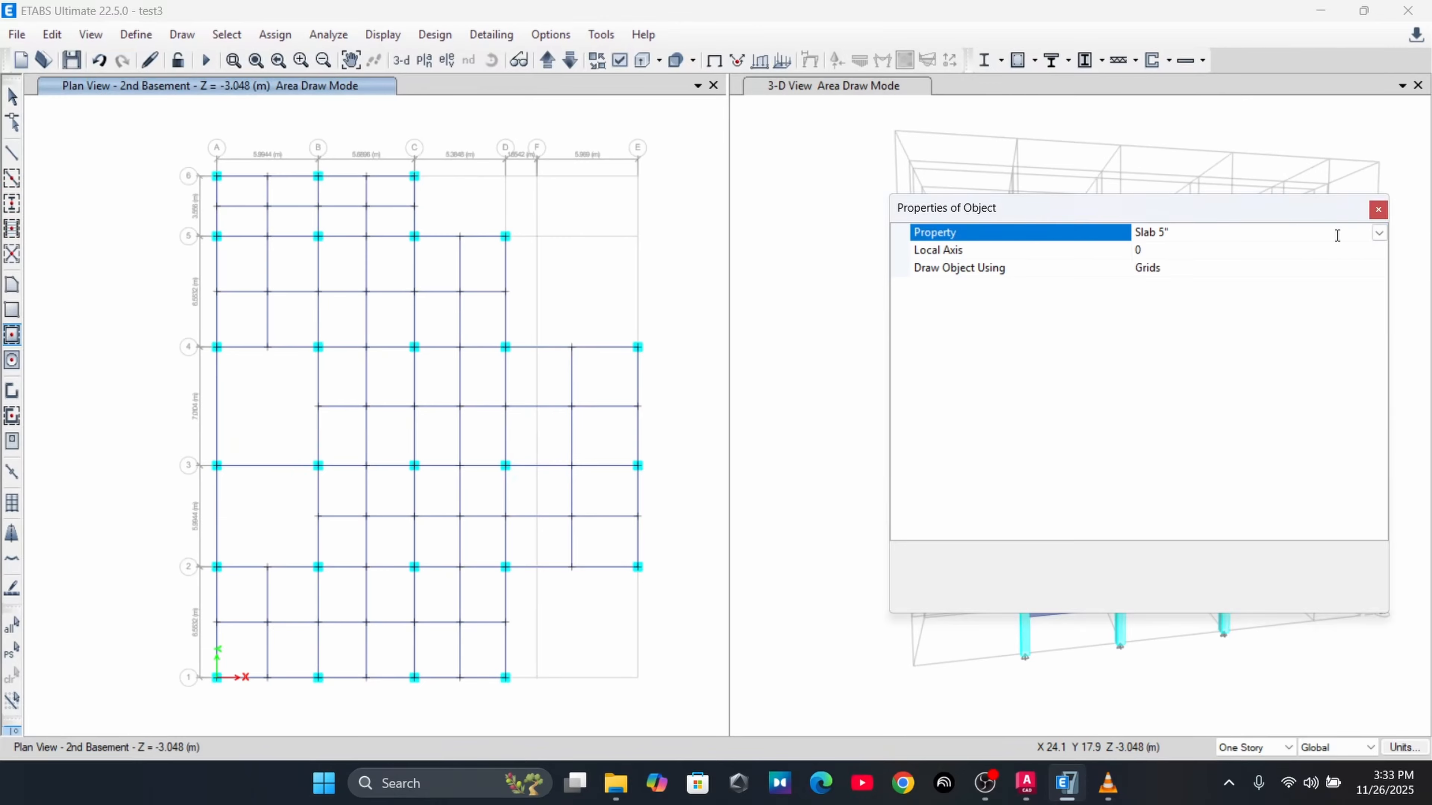
pyautogui.click(521, 384)
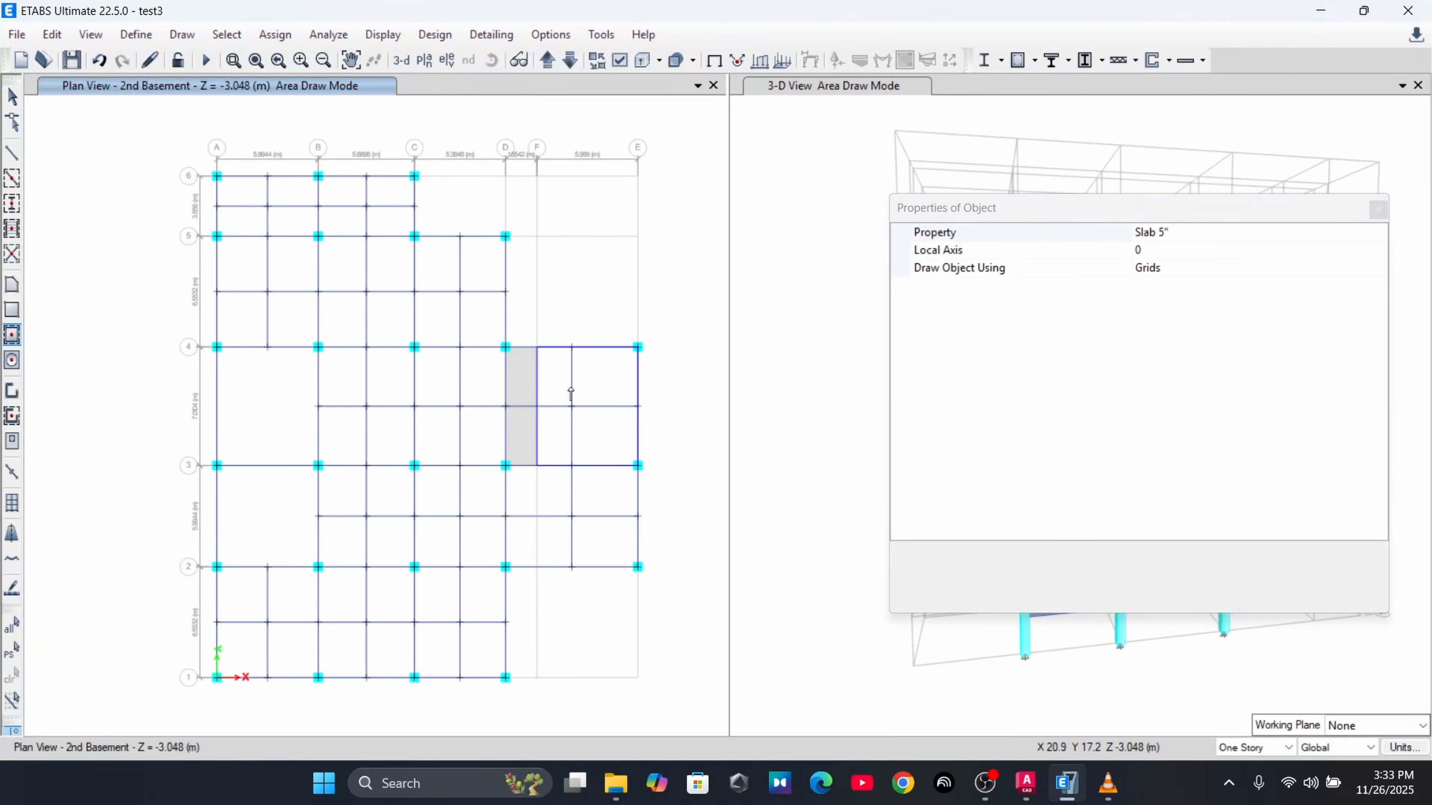
pyautogui.press('Escape')
pyautogui.hotkey('ctrl', 'z')
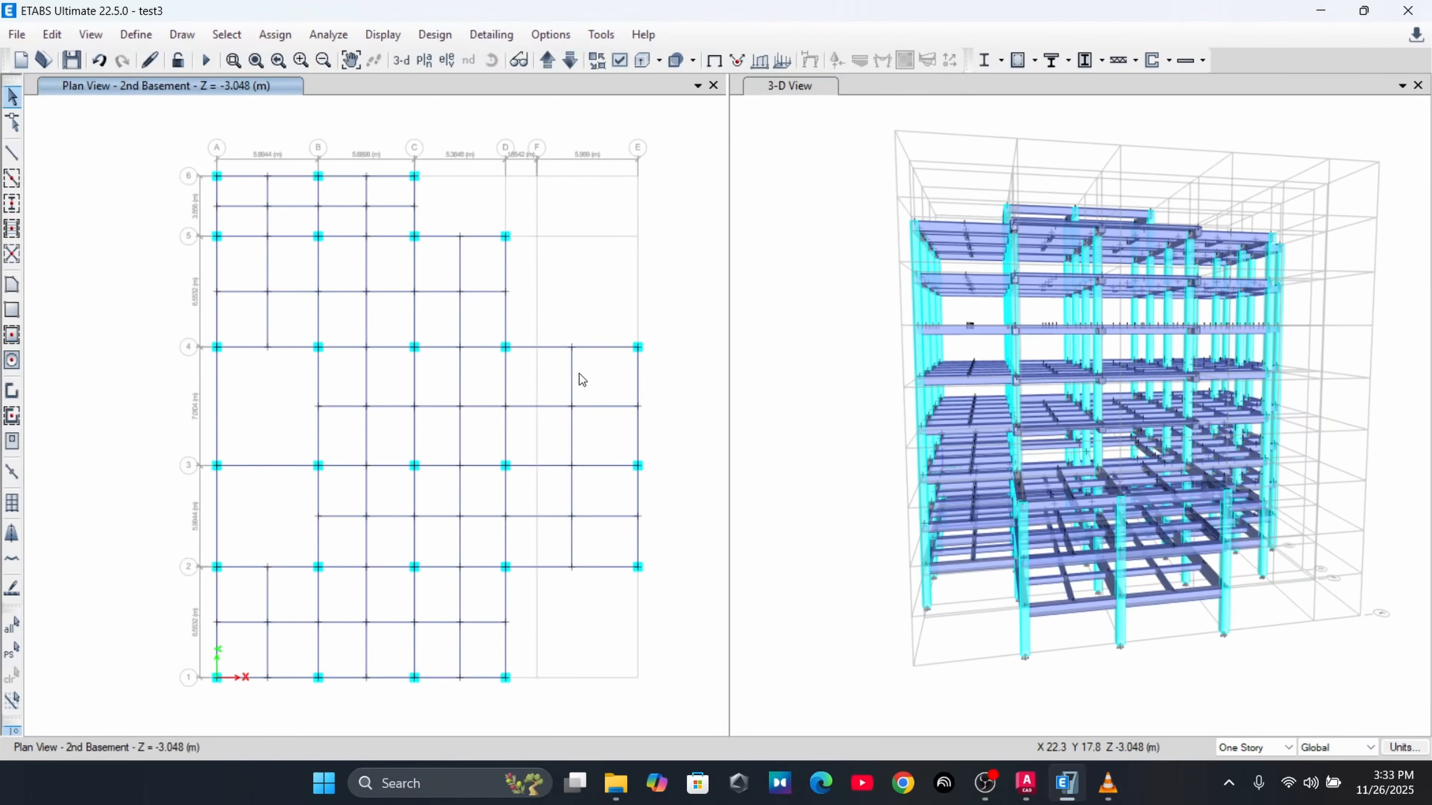
# Try quick-drawn Slab 5" panels in bays A–B/3–4 and A–B/4–5, and undo both
pyautogui.click(12, 335)
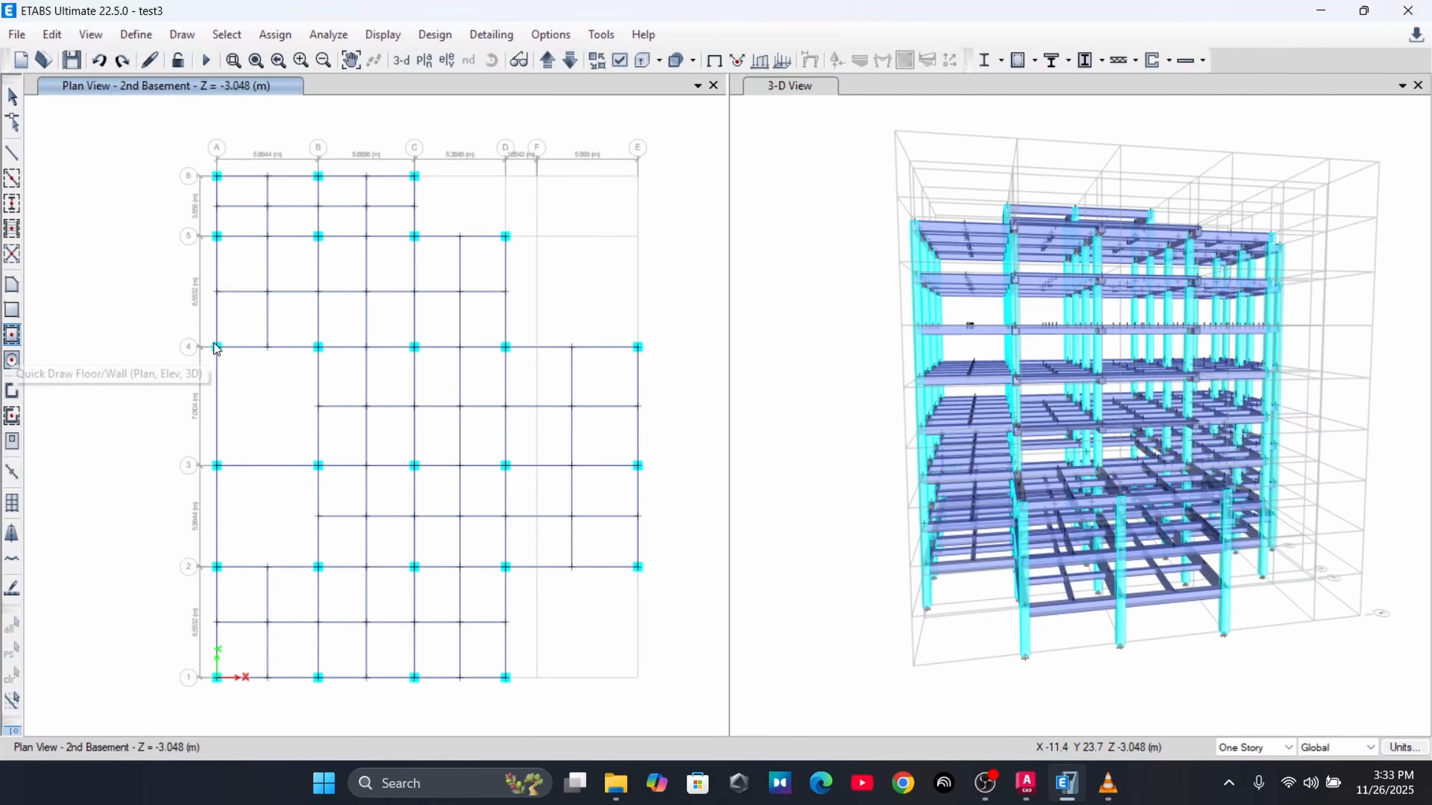
pyautogui.click(266, 389)
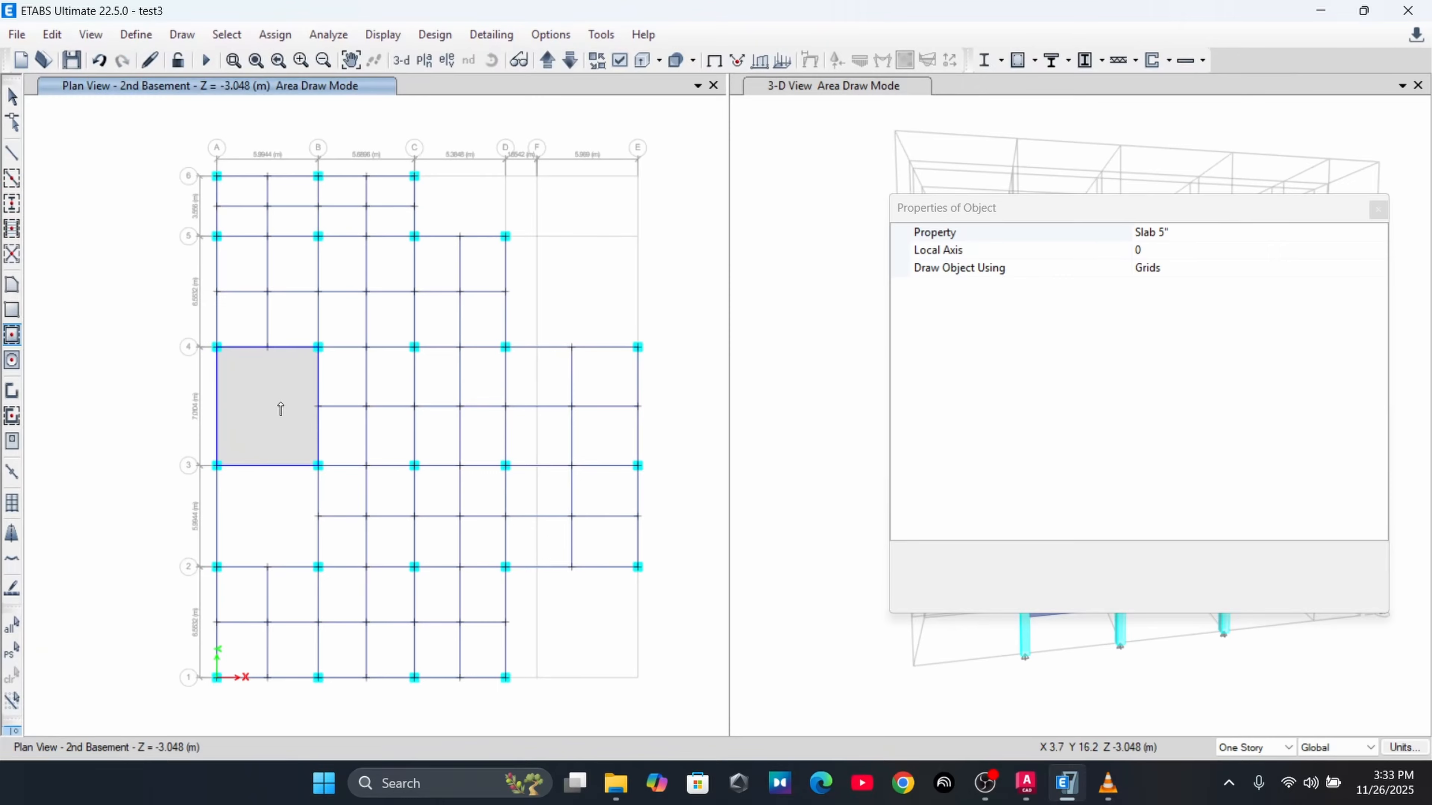
pyautogui.click(236, 285)
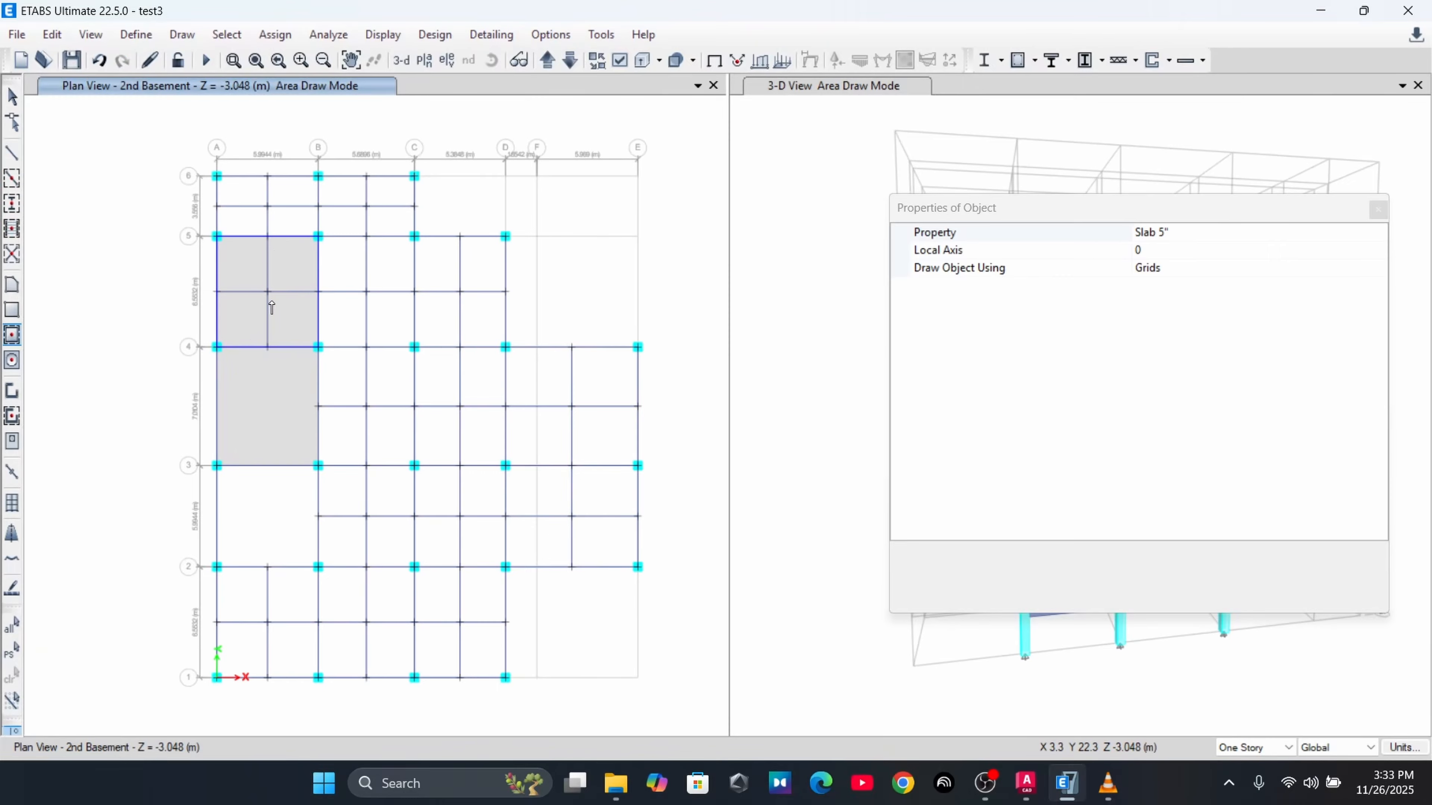
pyautogui.hotkey('ctrl', 'z')
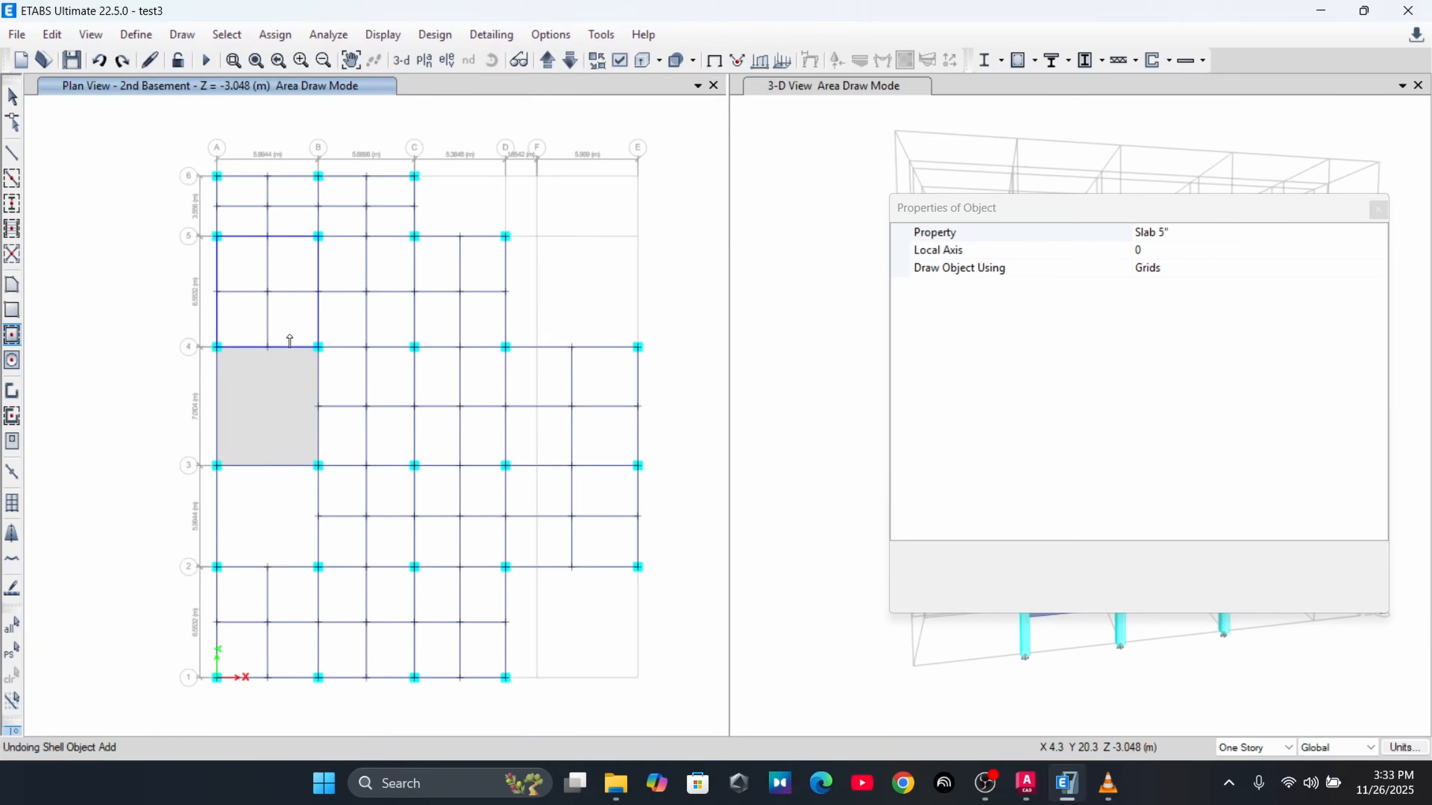
pyautogui.hotkey('ctrl', 'z')
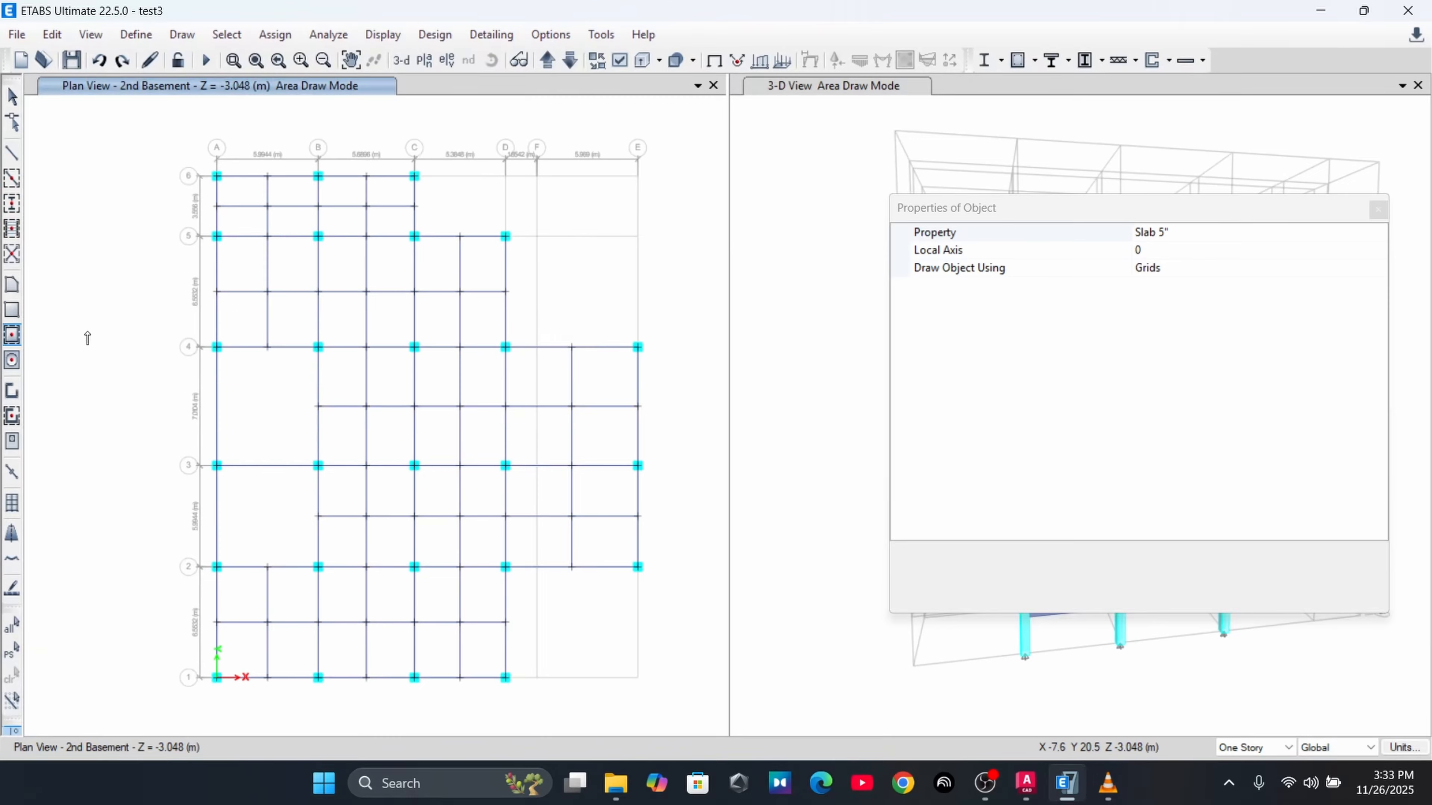
pyautogui.press('Escape')
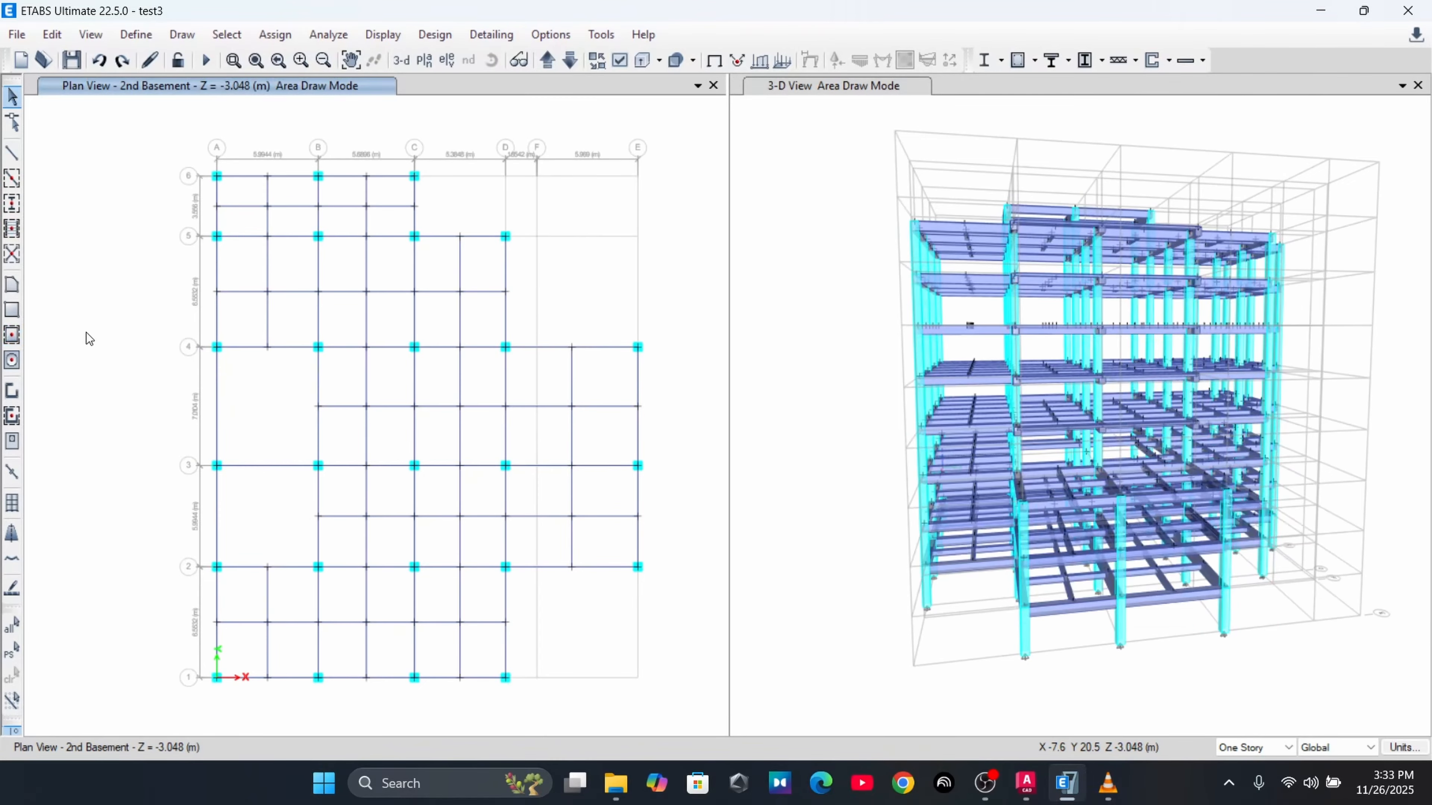
# Try two freehand rectangular Slab 5" panels in the empty area outside grid A, and delete both
pyautogui.click(20, 312)
pyautogui.click(83, 273)
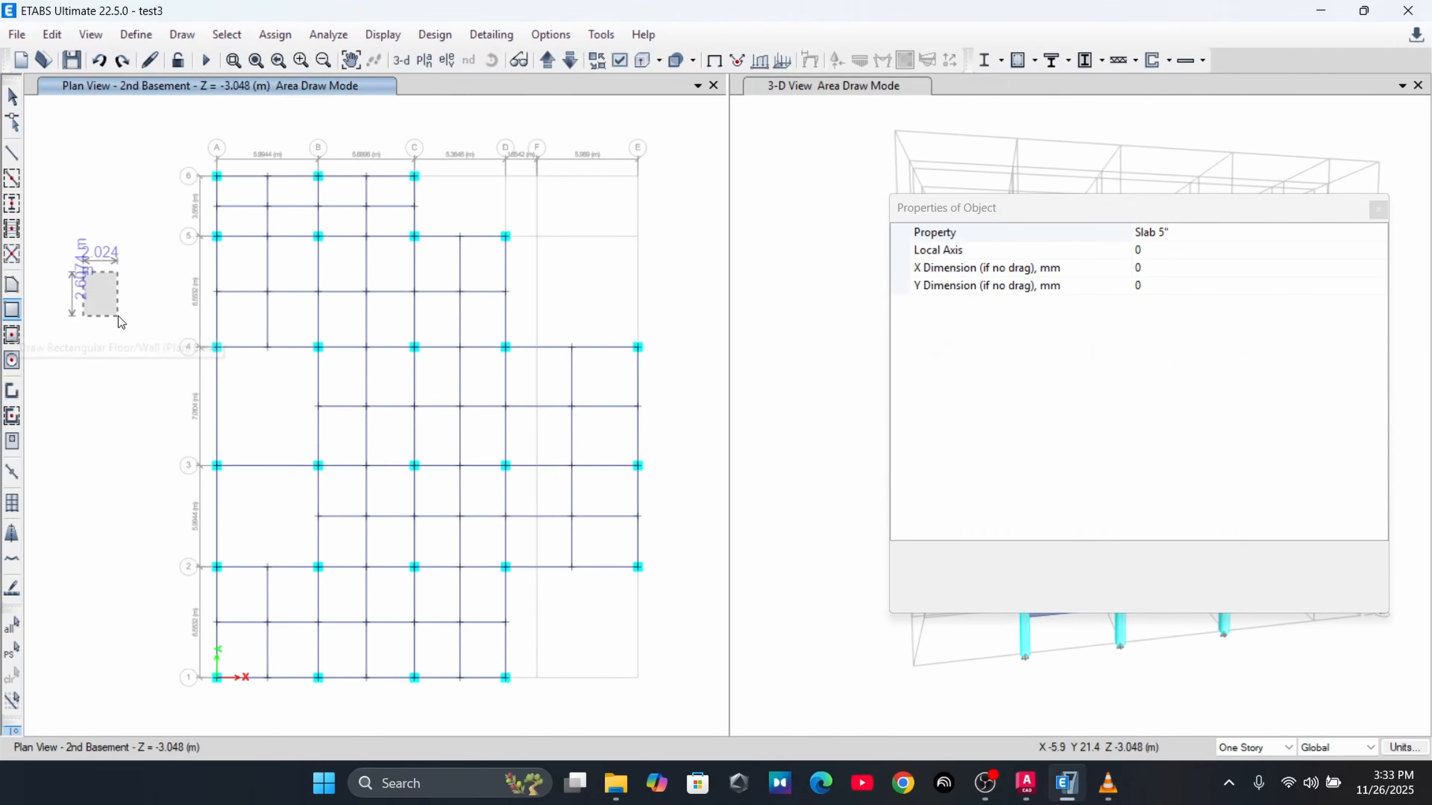
pyautogui.click(119, 318)
pyautogui.click(82, 386)
pyautogui.click(132, 490)
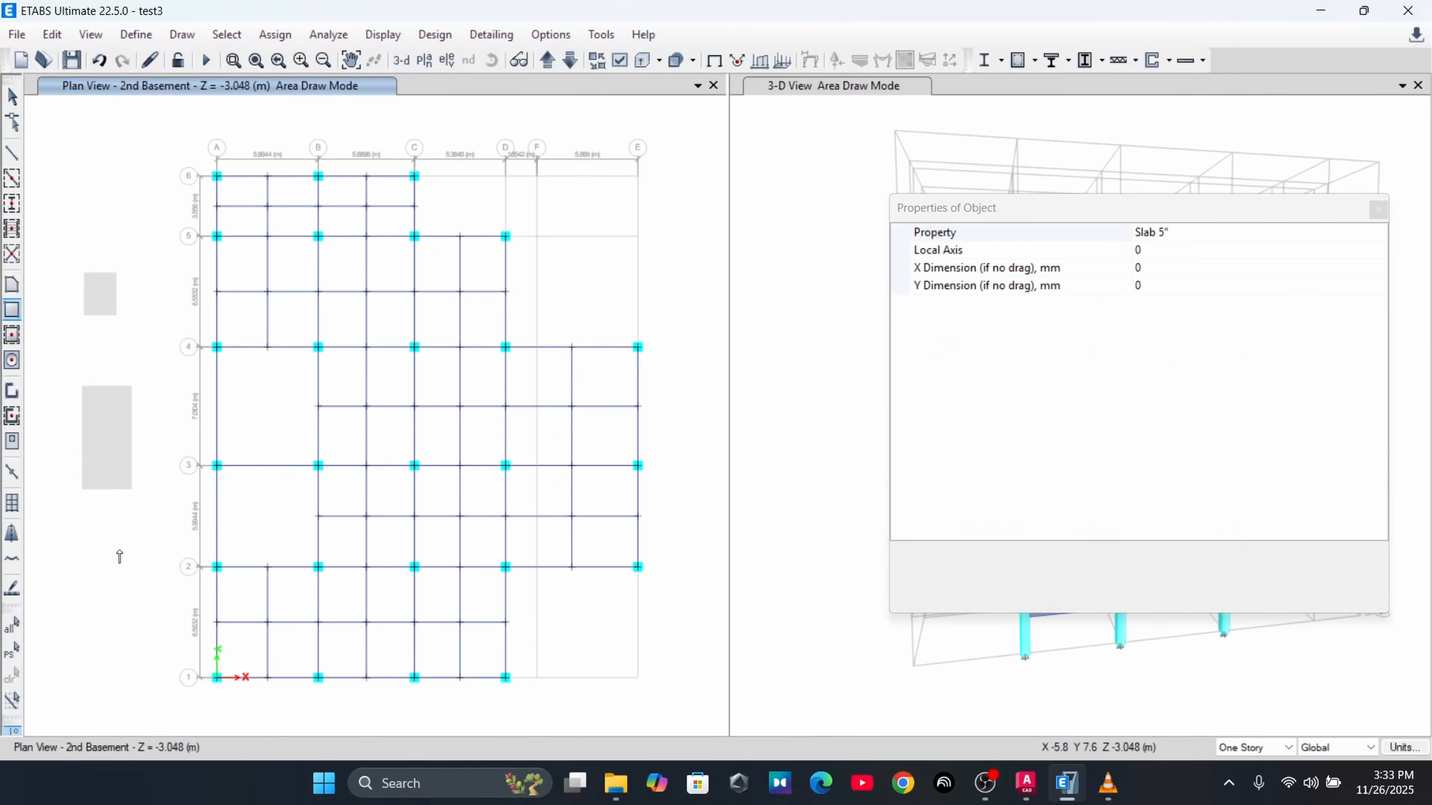
pyautogui.press('Escape')
pyautogui.moveTo(64, 201); pyautogui.dragTo(144, 548)
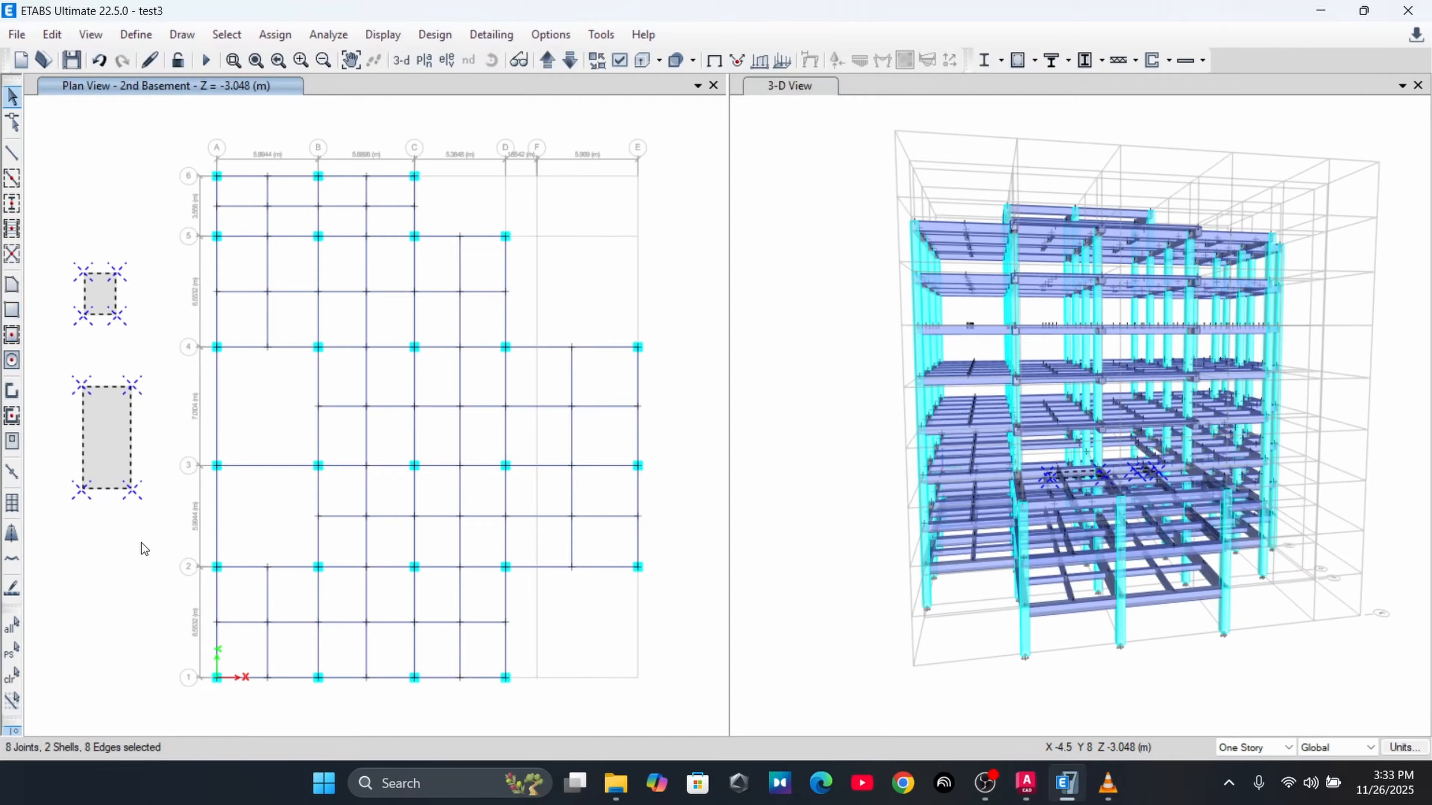
pyautogui.press('Delete')
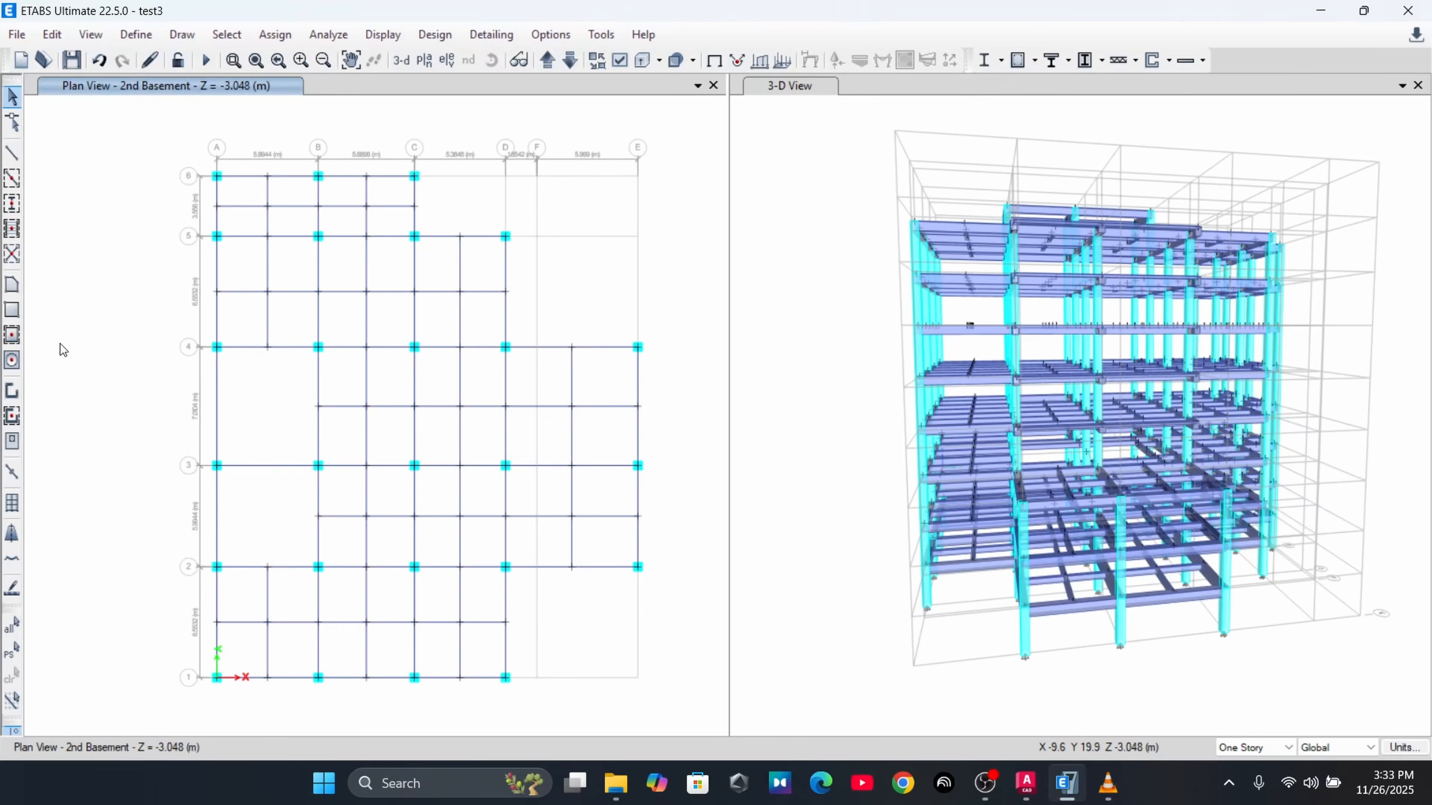
# Set drawing to All Stories and quick-draw Slab 5" panels in the bays between grids A–C and 4–6
pyautogui.click(16, 336)
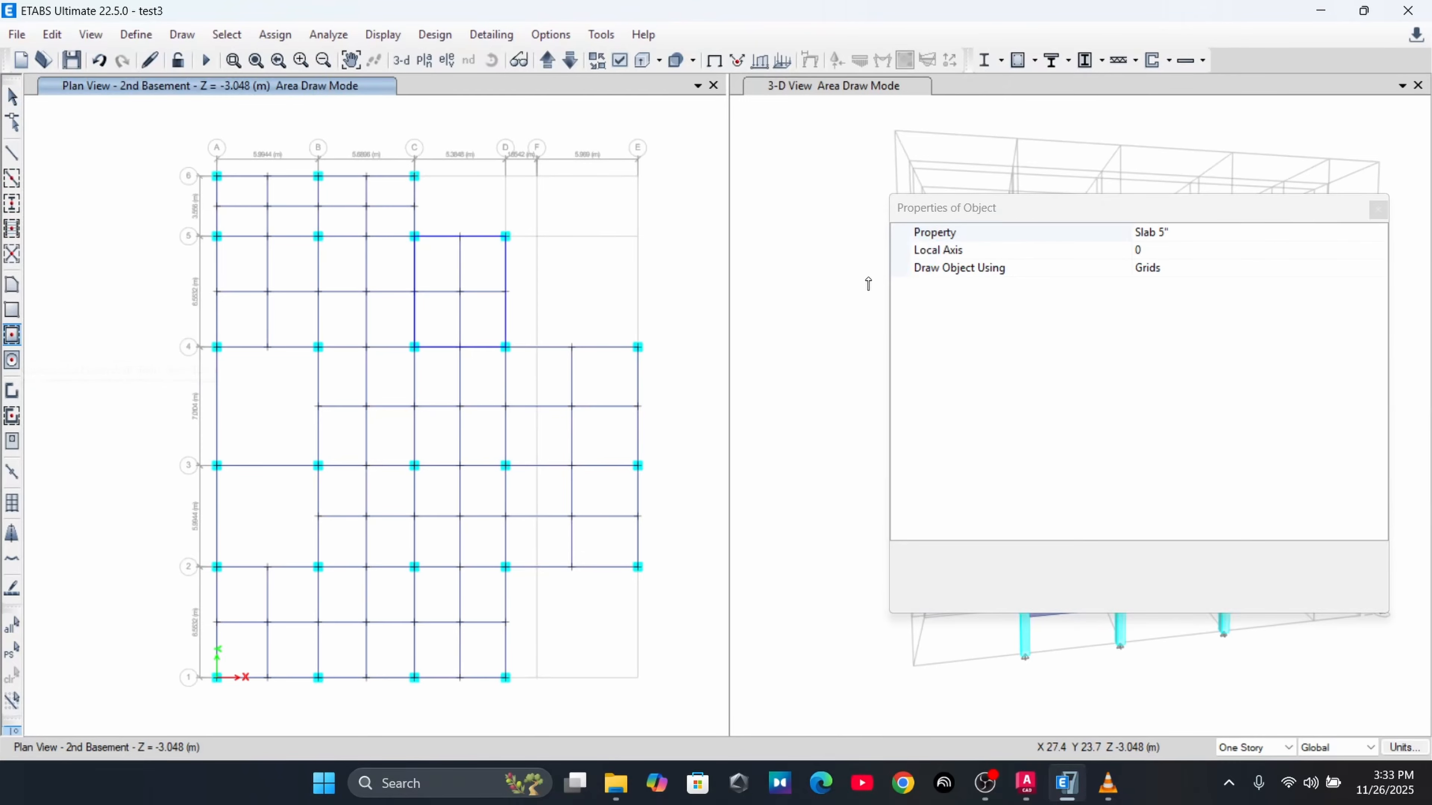
pyautogui.click(1256, 748)
pyautogui.click(1245, 780)
pyautogui.click(258, 224)
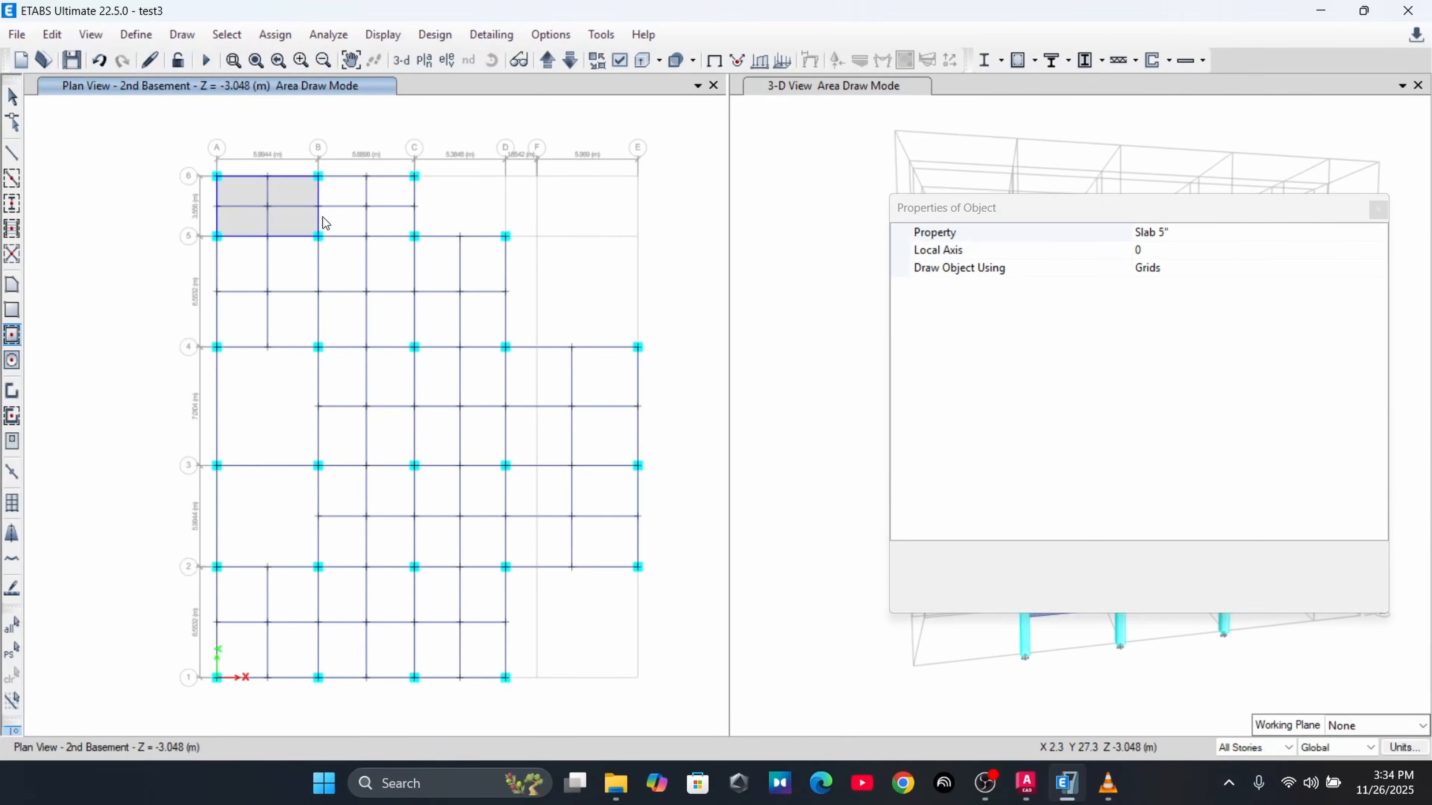
pyautogui.click(367, 224)
pyautogui.click(309, 284)
pyautogui.click(334, 280)
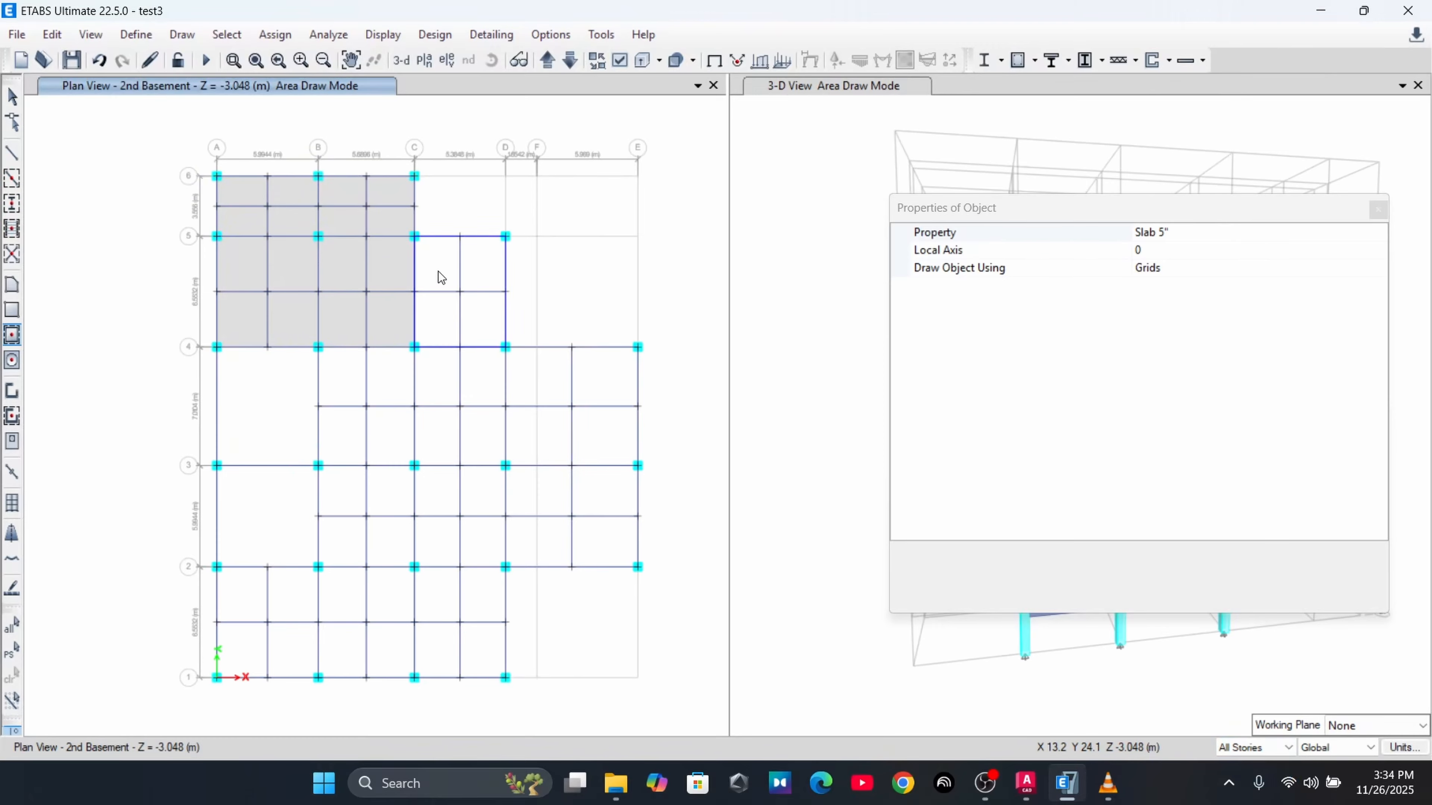
# Fill bays C–D/4–5, B–D/2–4 and A–D/1–2 with quick-drawn Slab 5" panels on all stories
pyautogui.click(439, 278)
pyautogui.click(441, 377)
pyautogui.click(397, 381)
pyautogui.click(527, 389)
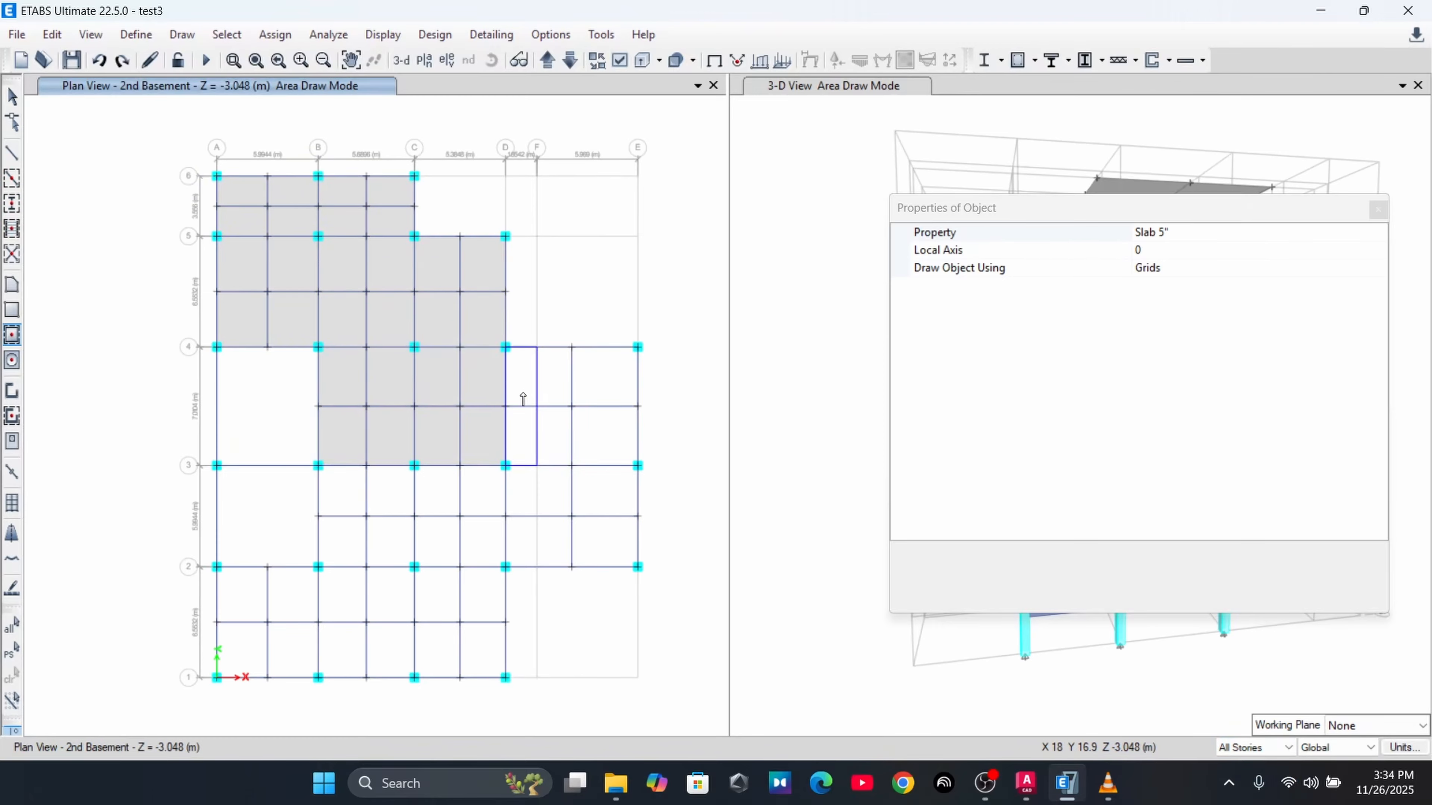
pyautogui.click(433, 508)
pyautogui.click(399, 501)
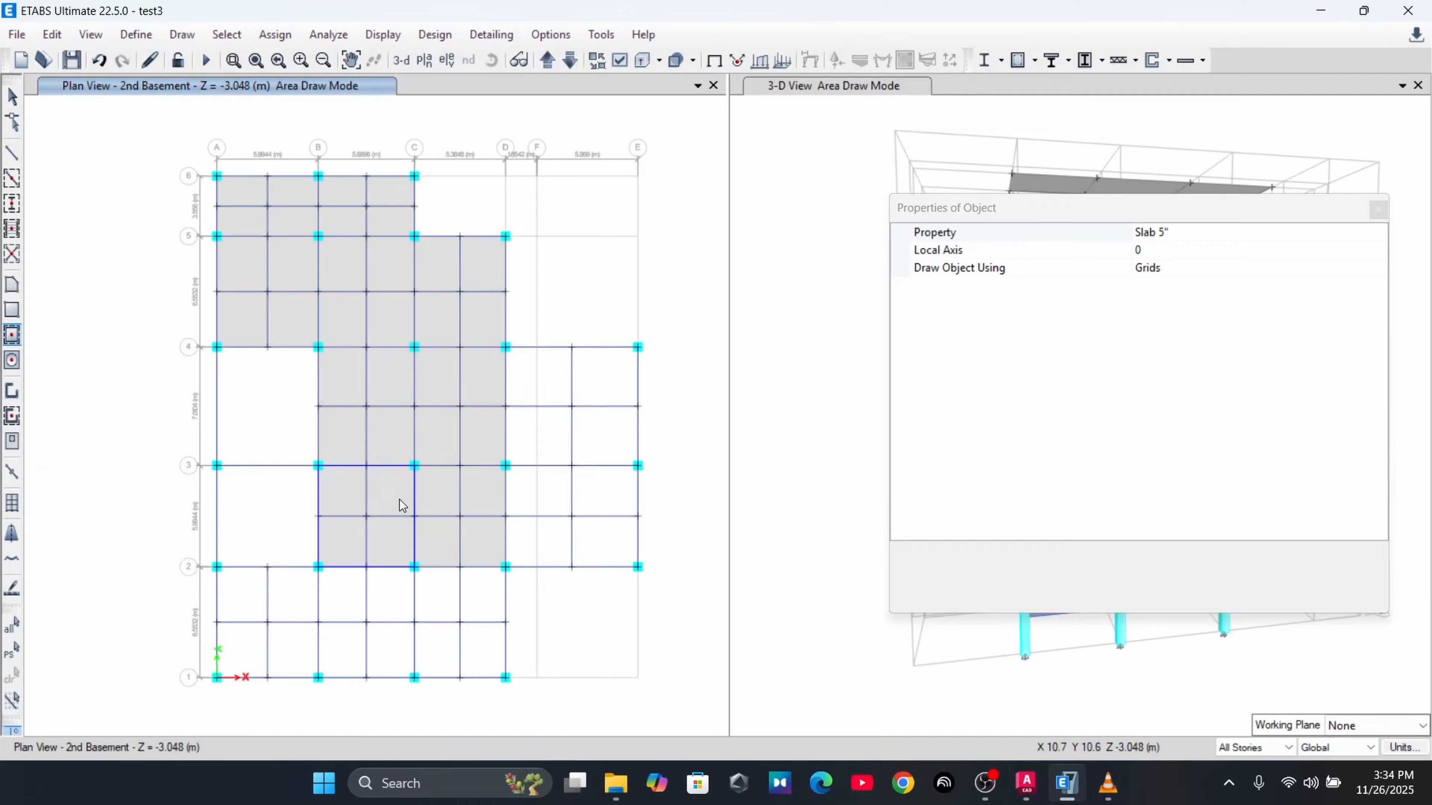
pyautogui.click(387, 601)
pyautogui.click(438, 601)
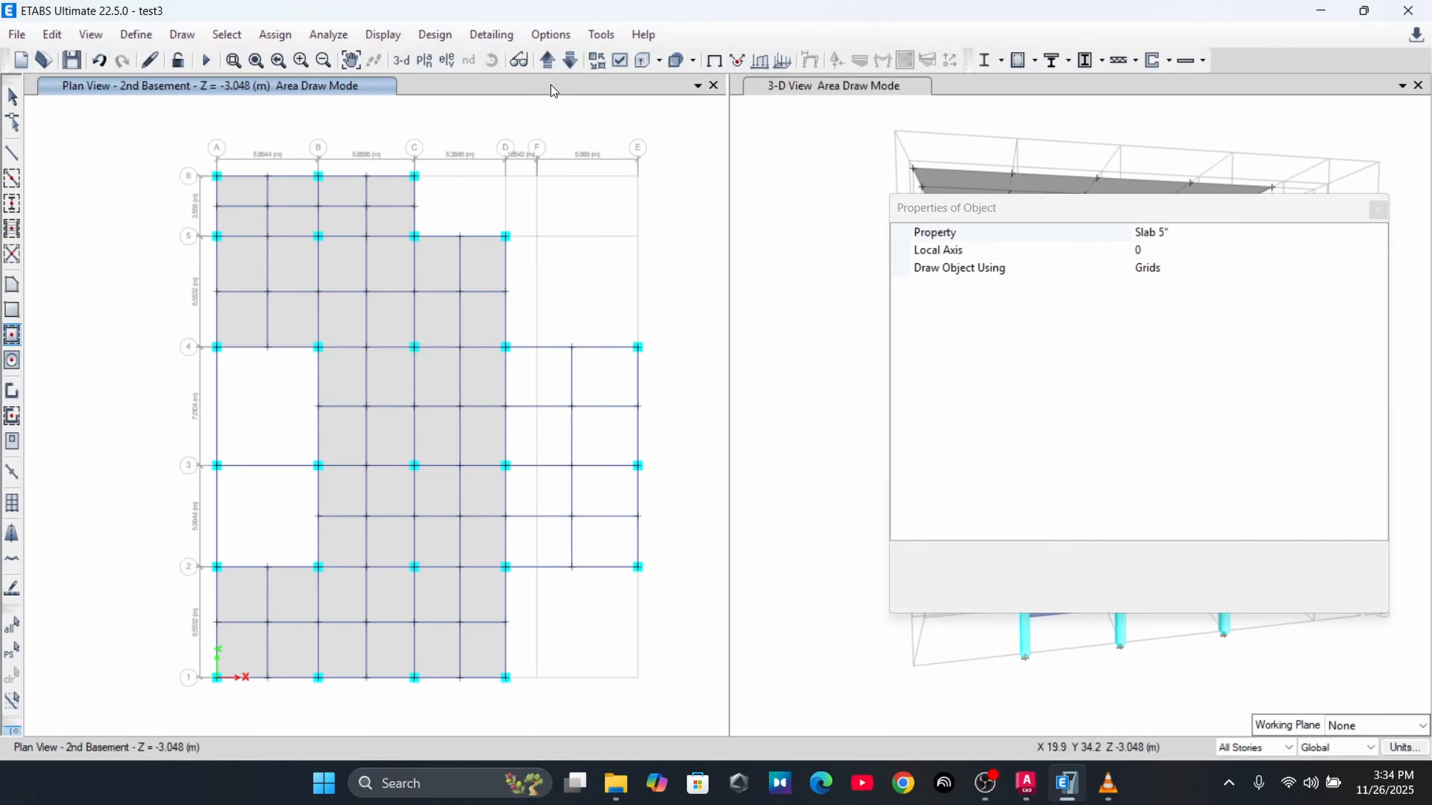
# Move the plan view up to Story 1 and limit drawing to One Story
pyautogui.click(546, 59)
pyautogui.click(547, 59)
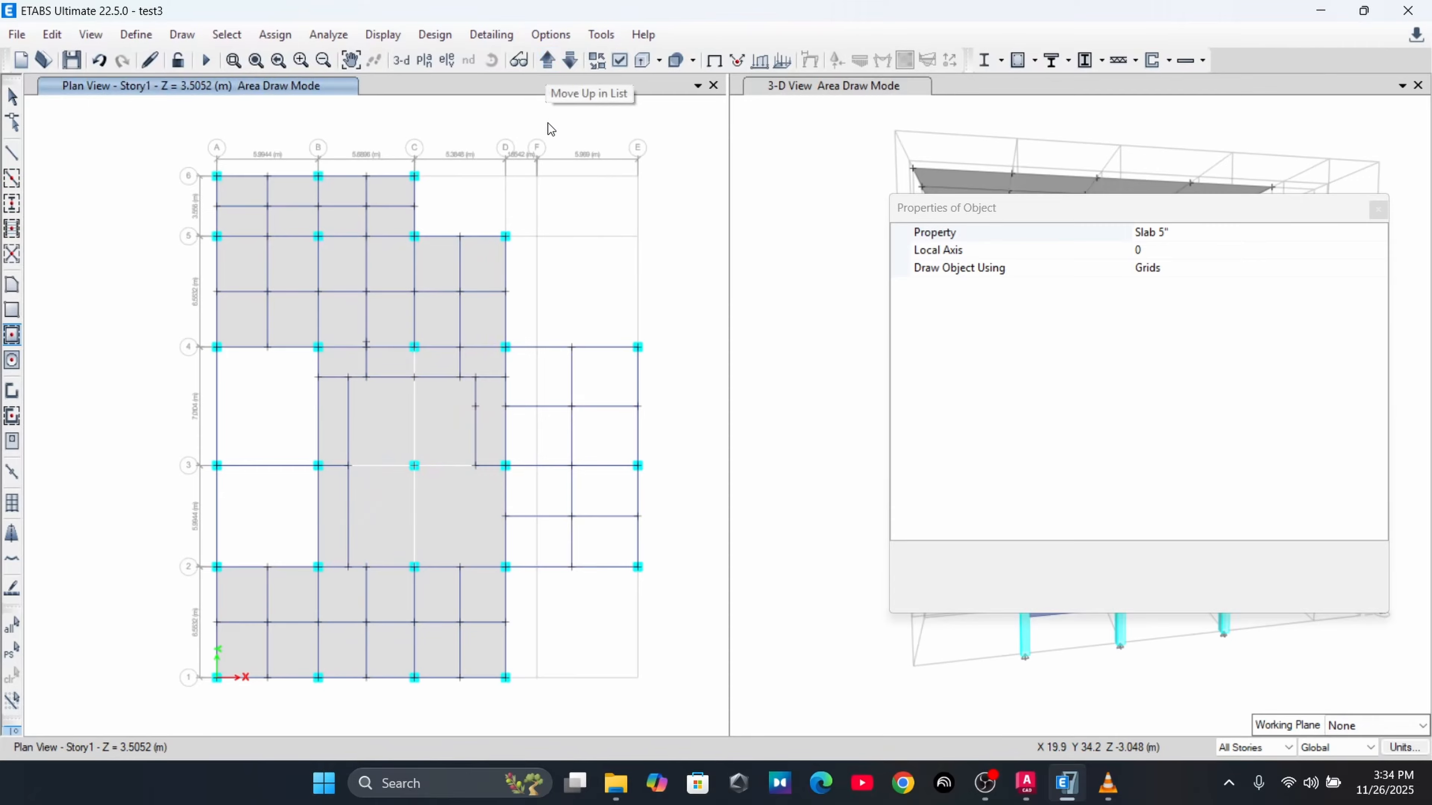
pyautogui.click(1260, 749)
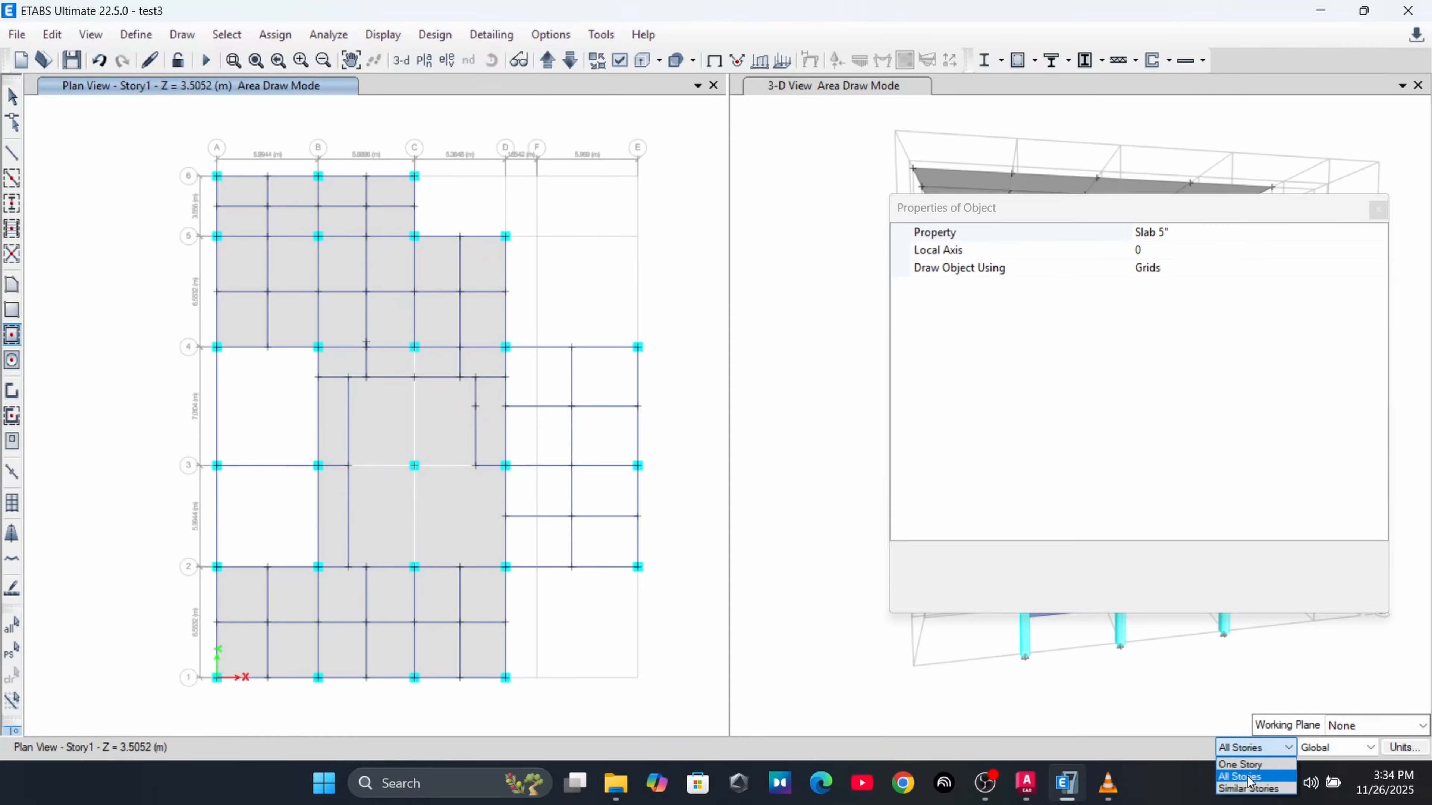
pyautogui.click(1240, 764)
# Quick-draw Slab 5" panels in bays D–F/3–4 and D–F/2–3 on Stories 2 through 6
pyautogui.click(545, 61)
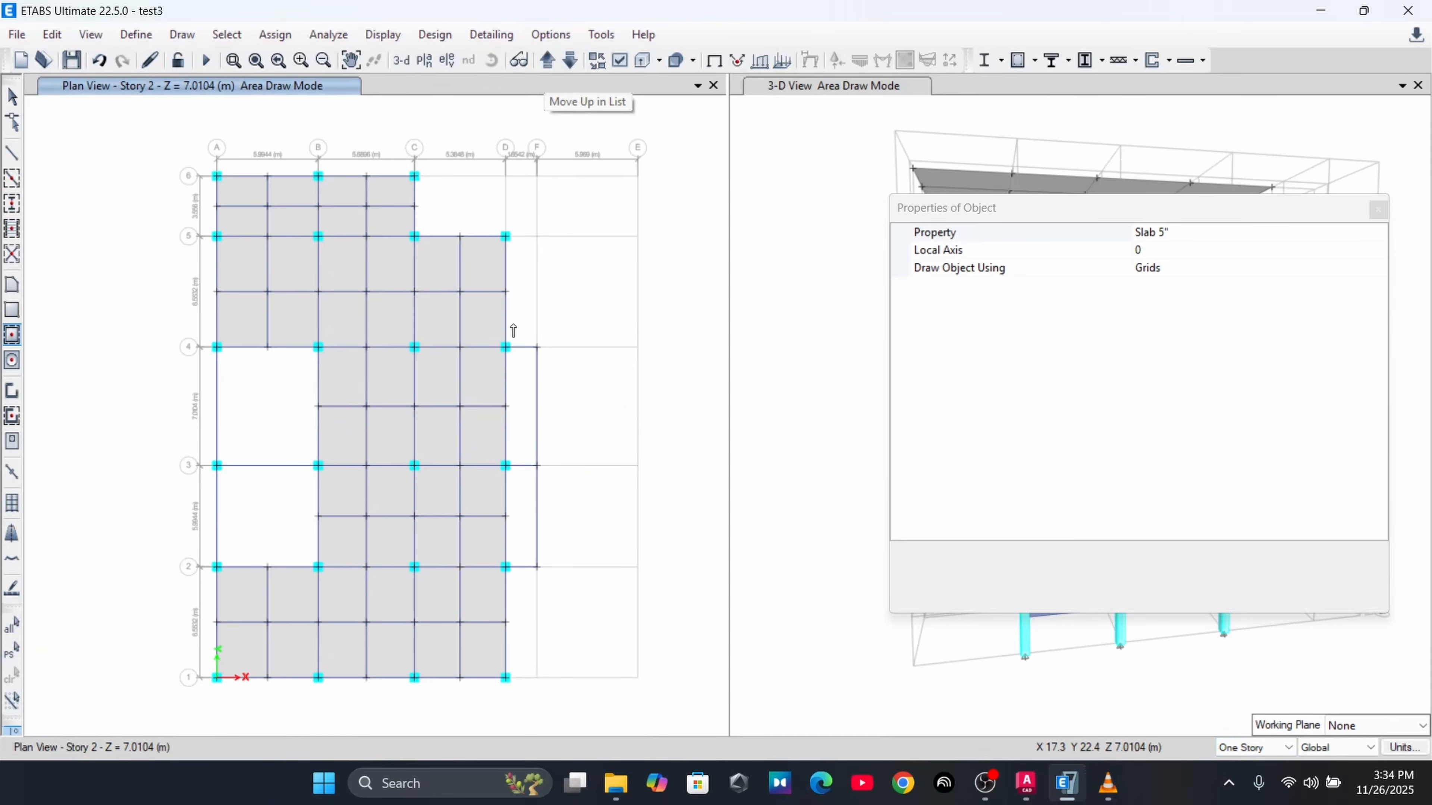
pyautogui.click(546, 60)
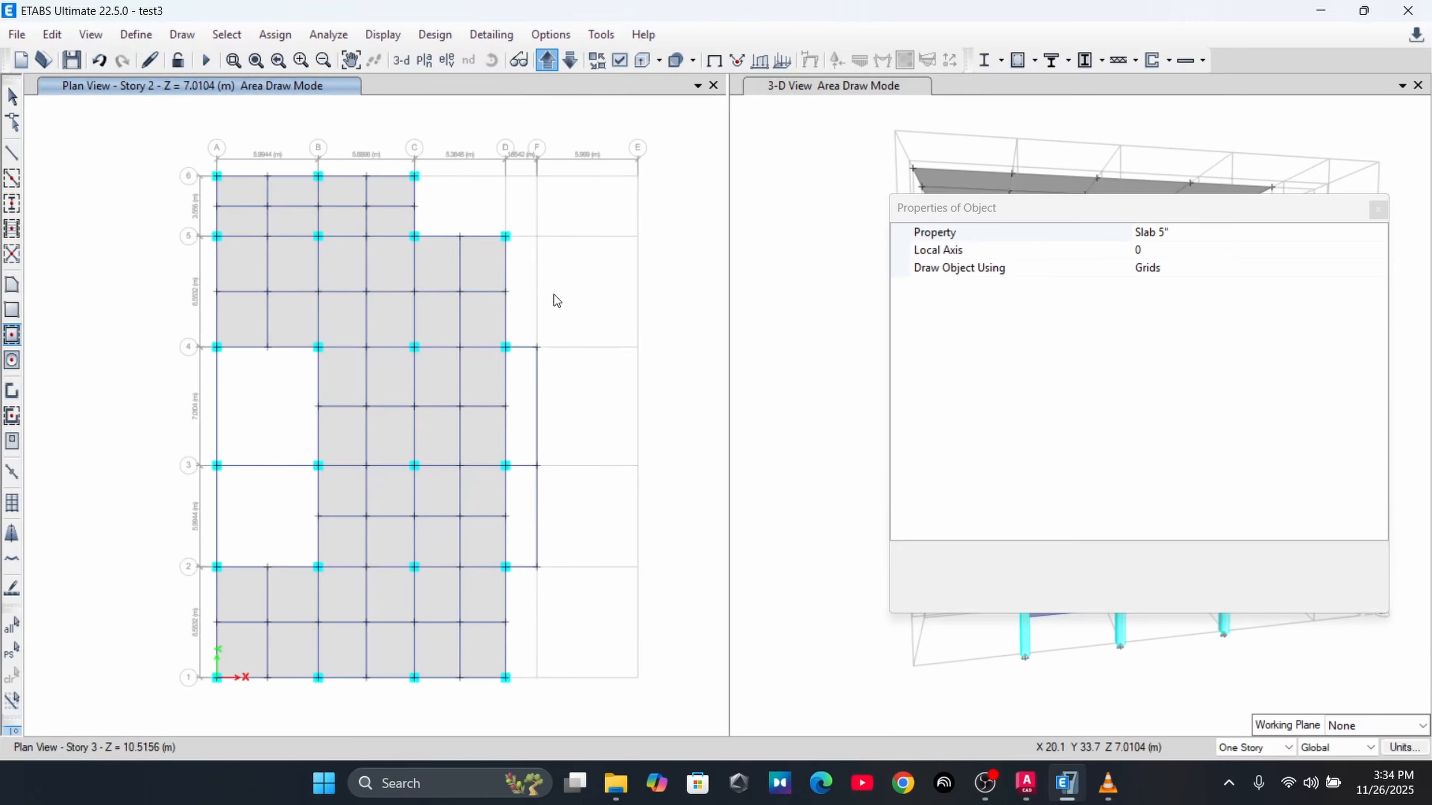
pyautogui.click(547, 59)
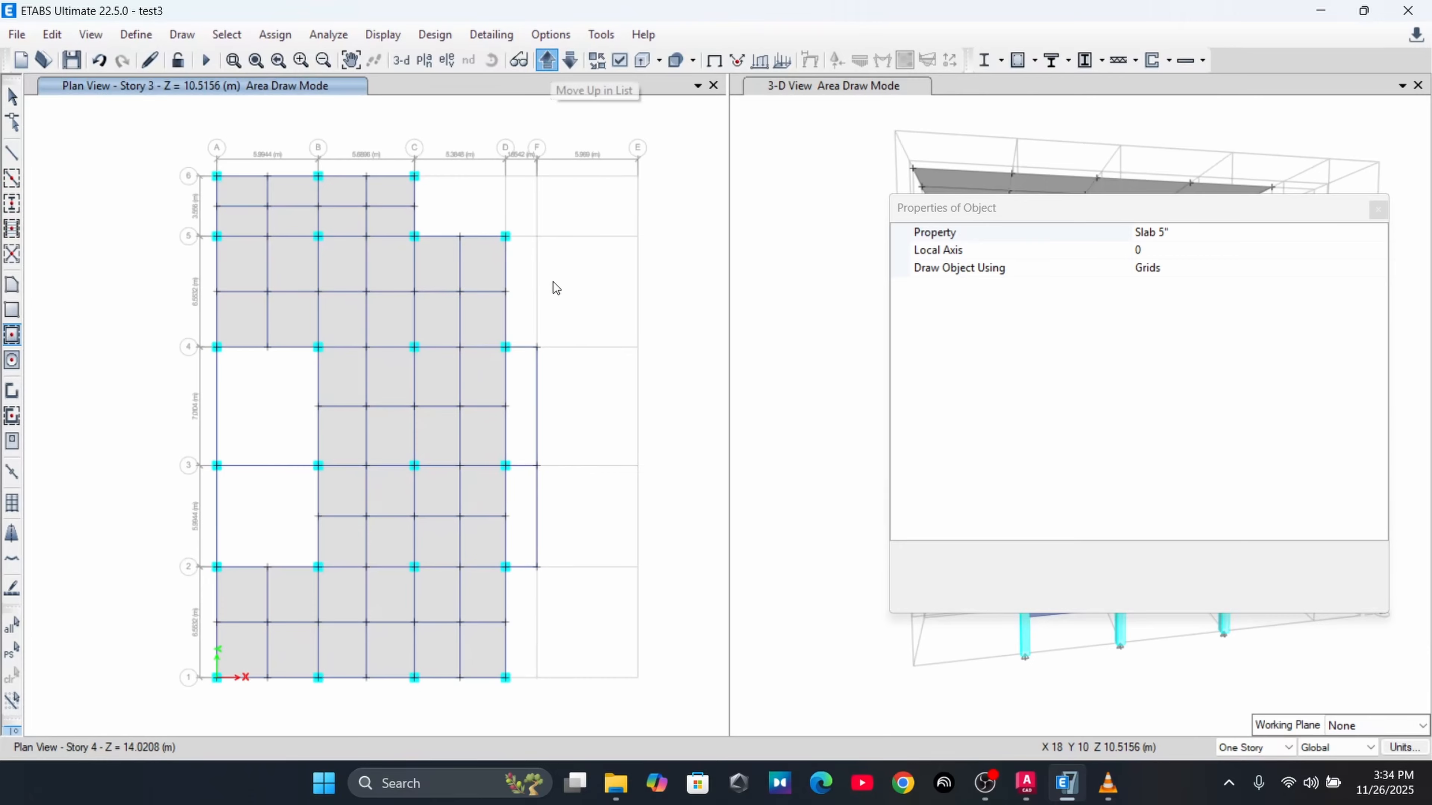
pyautogui.click(547, 60)
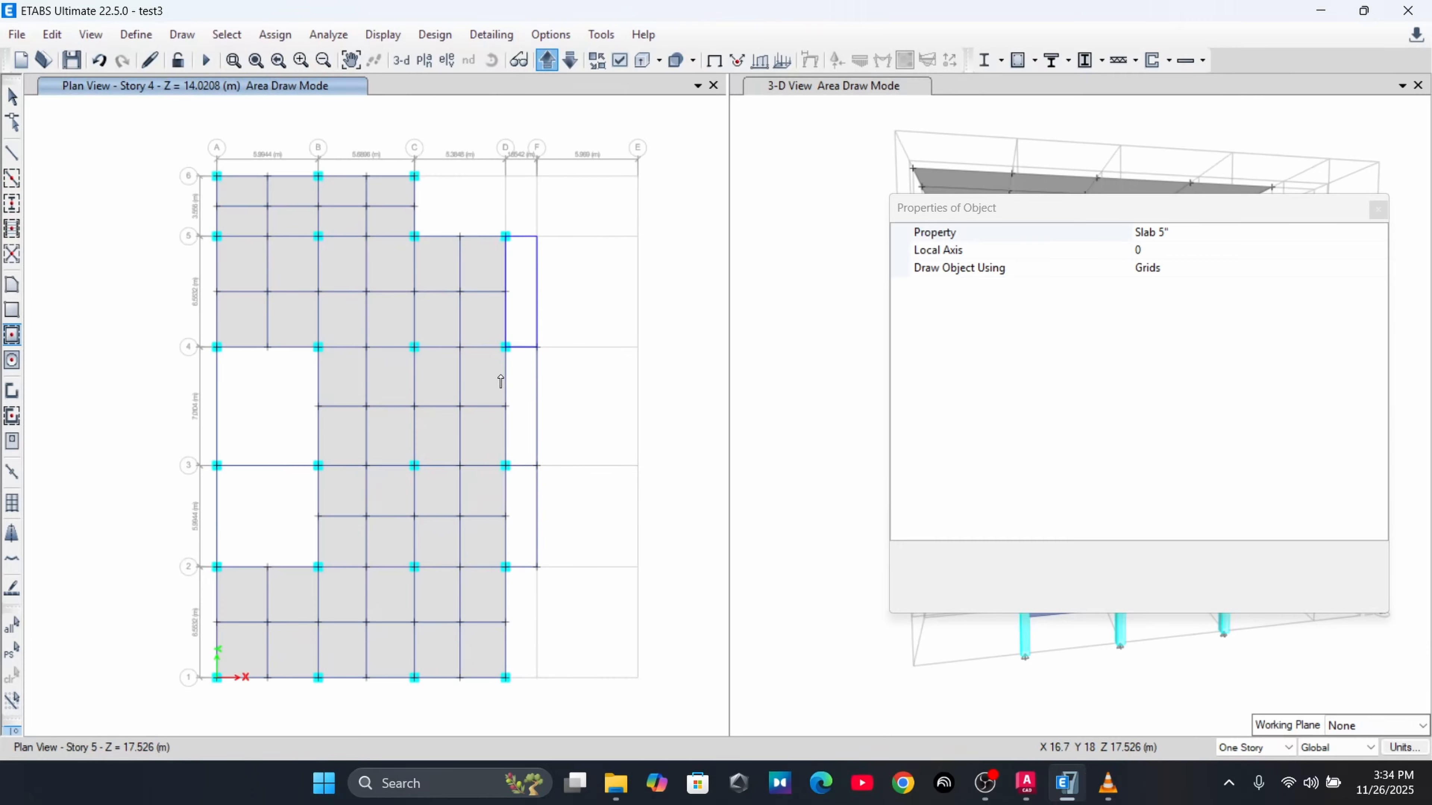
pyautogui.click(524, 375)
pyautogui.click(529, 500)
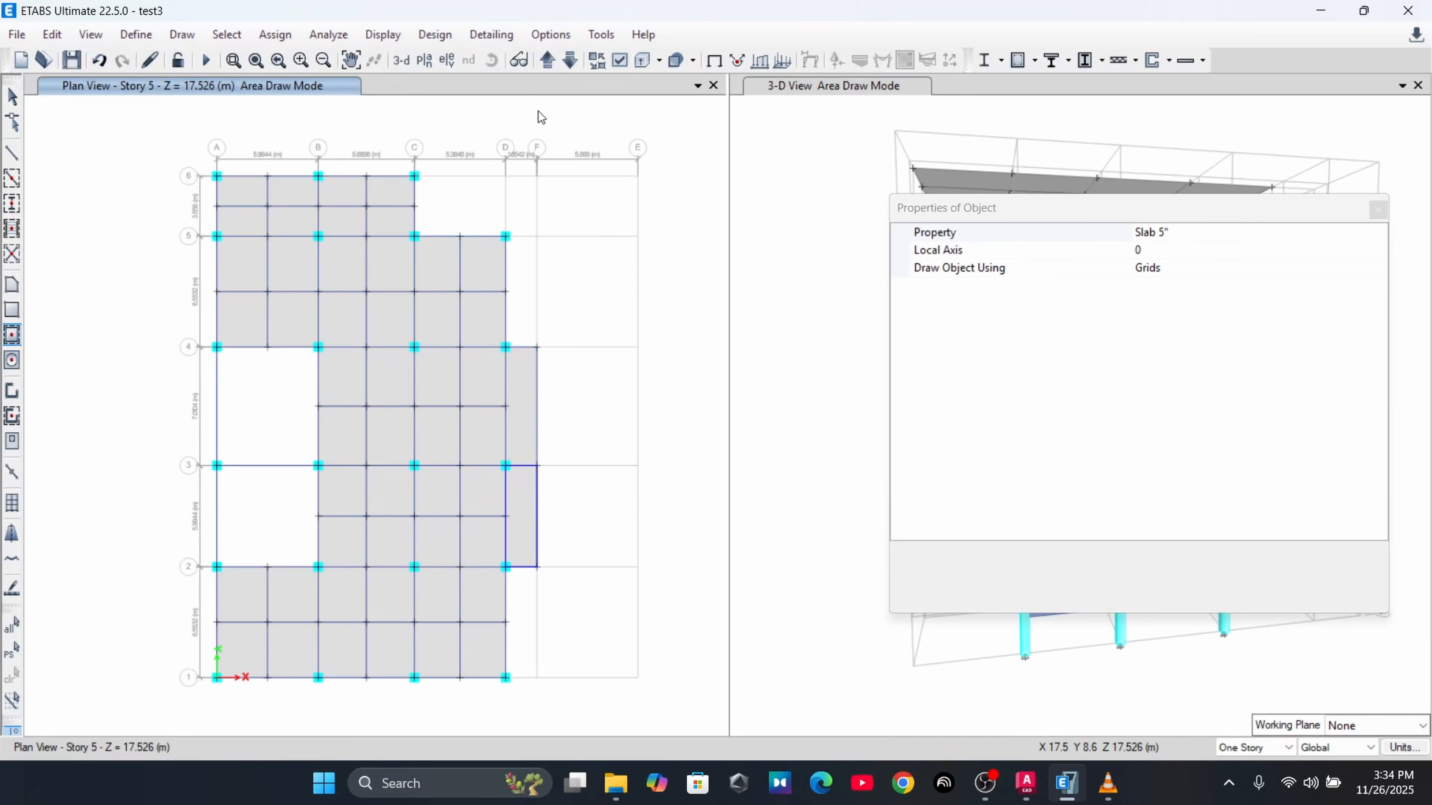
pyautogui.click(546, 60)
pyautogui.click(530, 459)
pyautogui.click(530, 511)
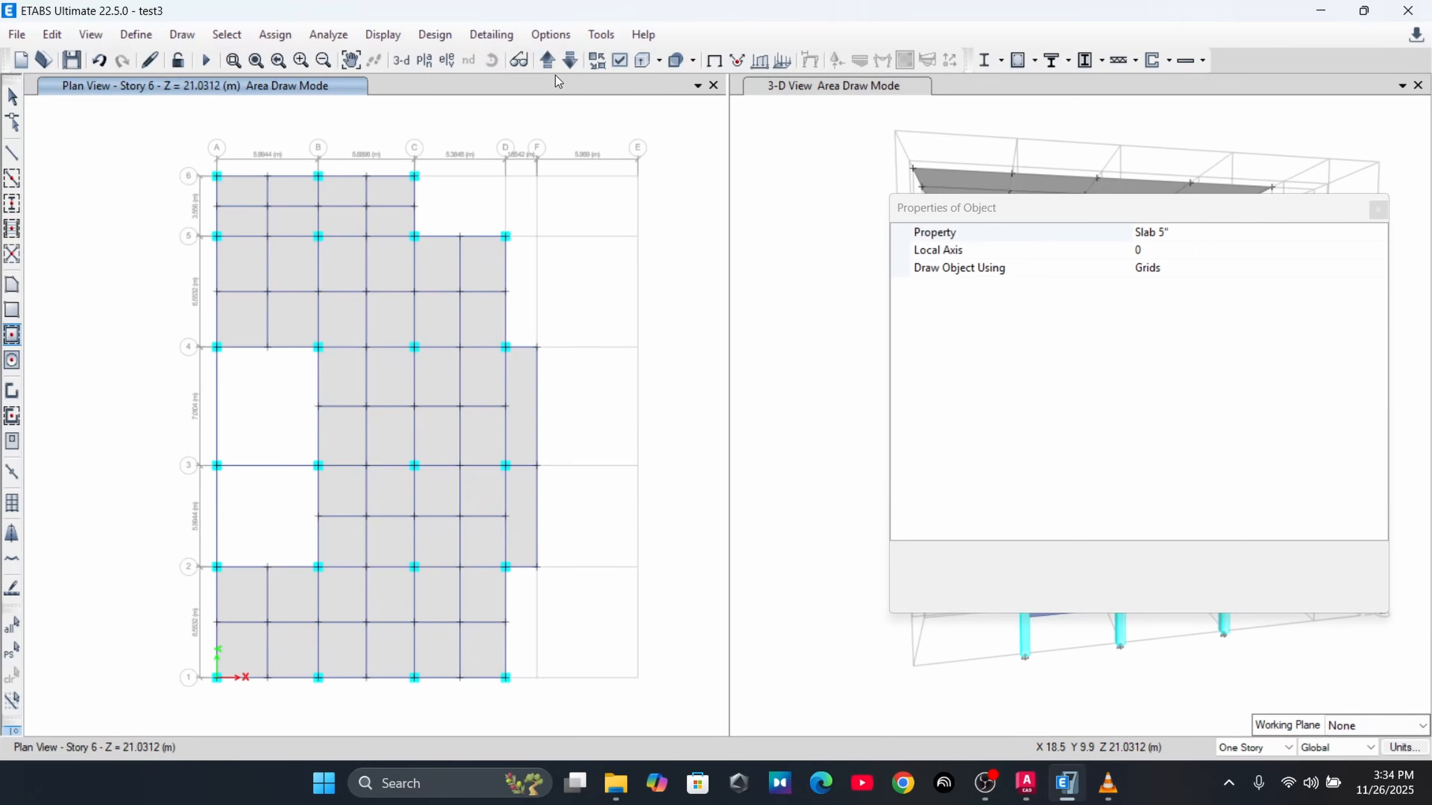
# Return to the 2nd Basement plan and draw rectangular Slab 5" panels in bays D–E/3–4 and D–E/2–3
pyautogui.click(547, 60)
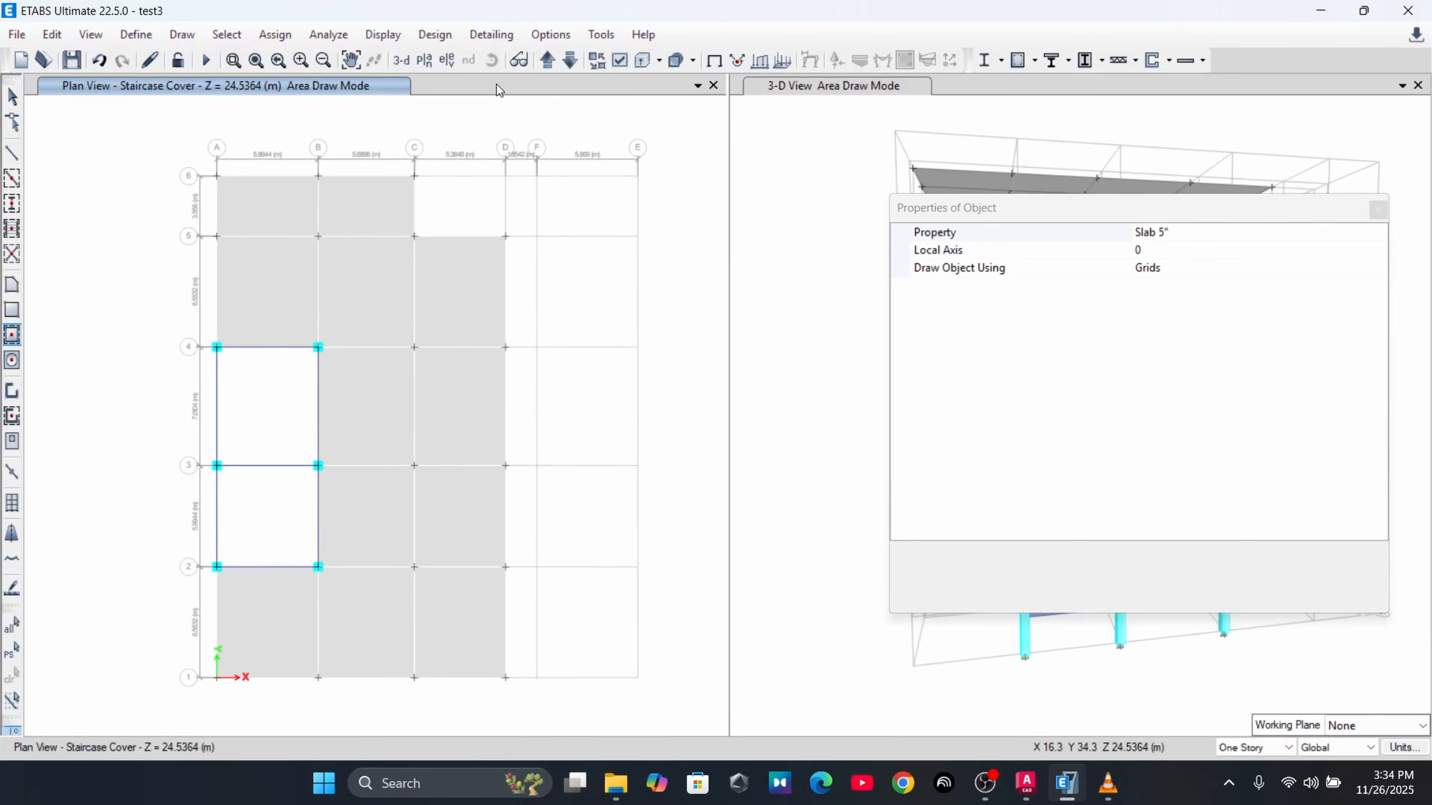
pyautogui.click(546, 59)
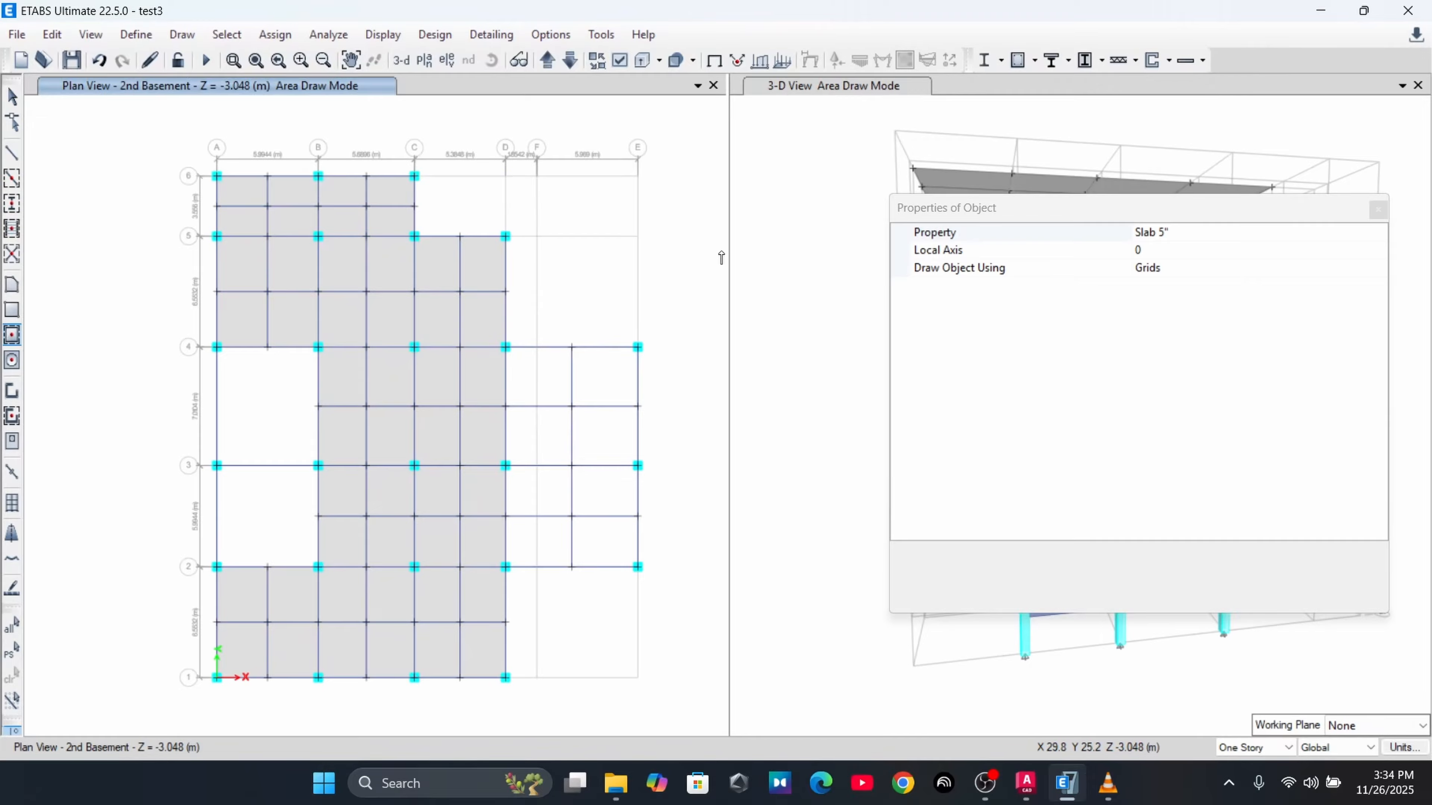
pyautogui.click(1378, 210)
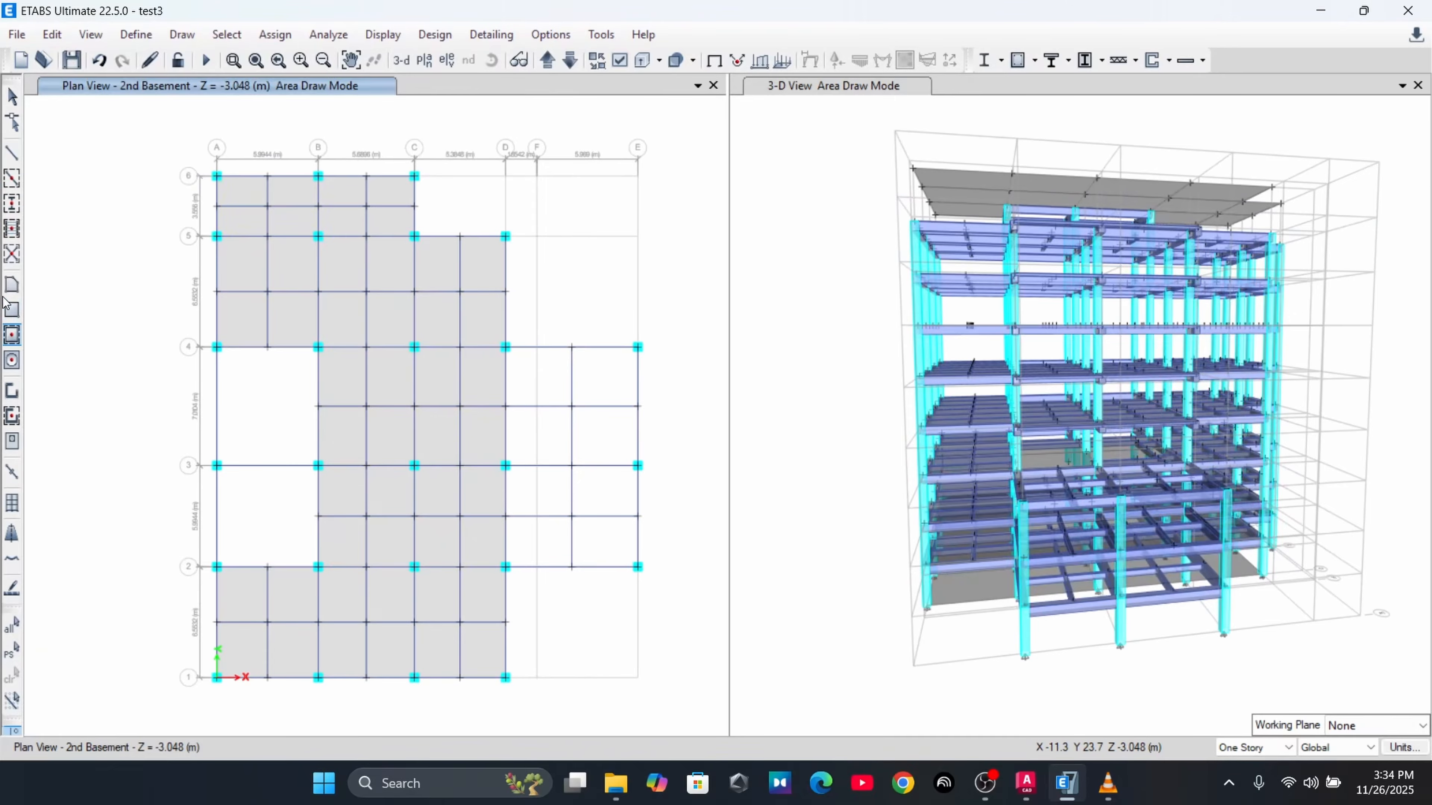
pyautogui.click(14, 311)
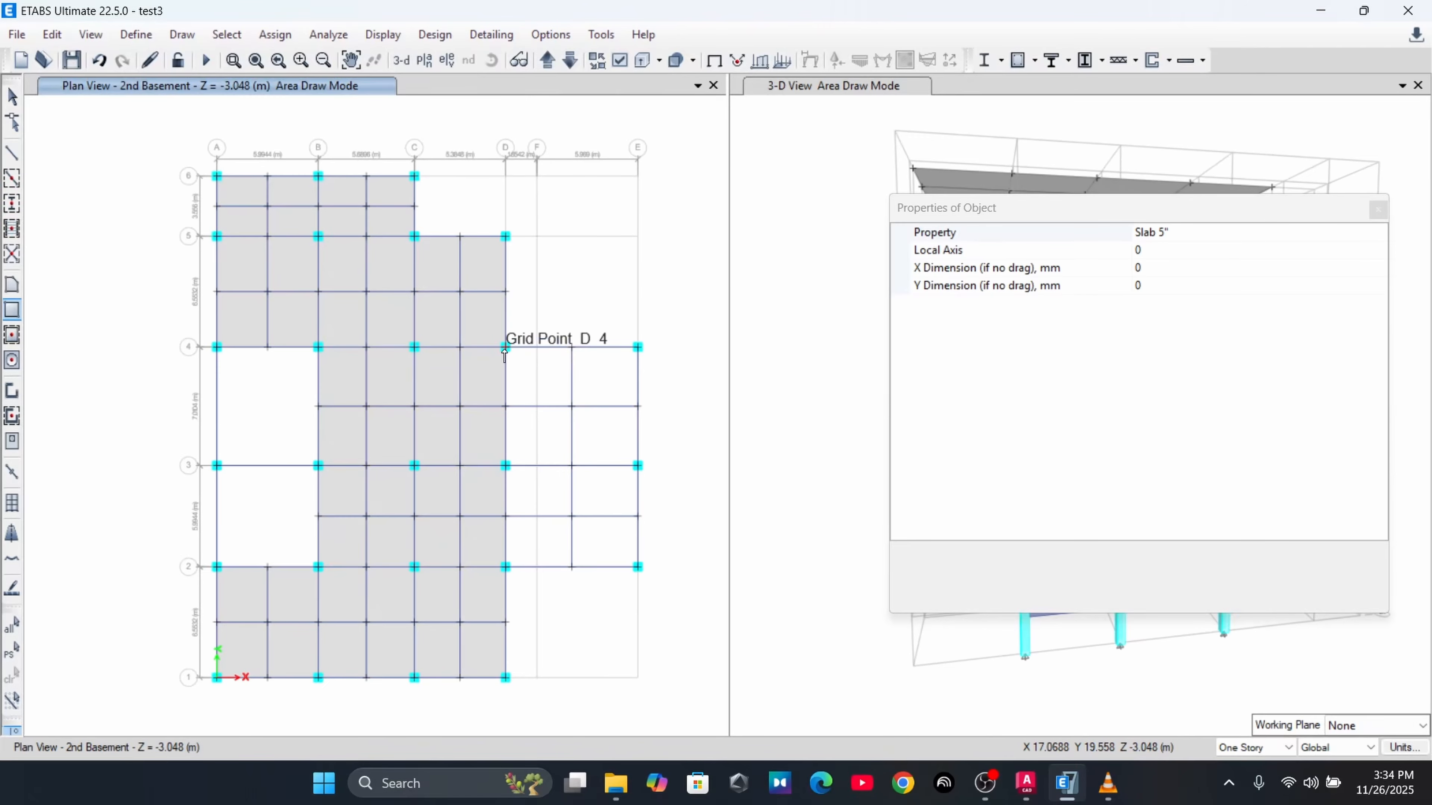
pyautogui.moveTo(505, 350); pyautogui.dragTo(638, 466)
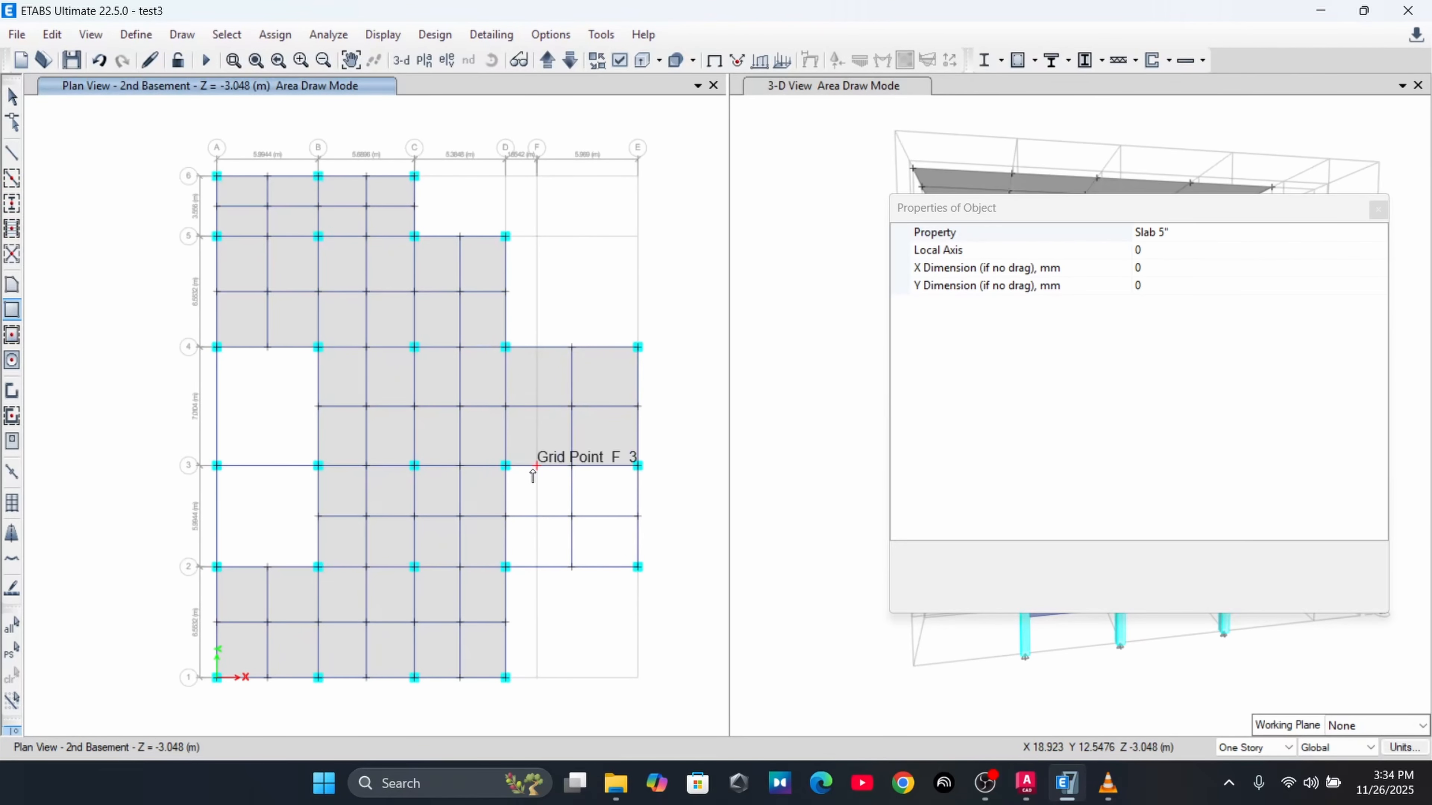
pyautogui.moveTo(512, 473); pyautogui.dragTo(637, 566)
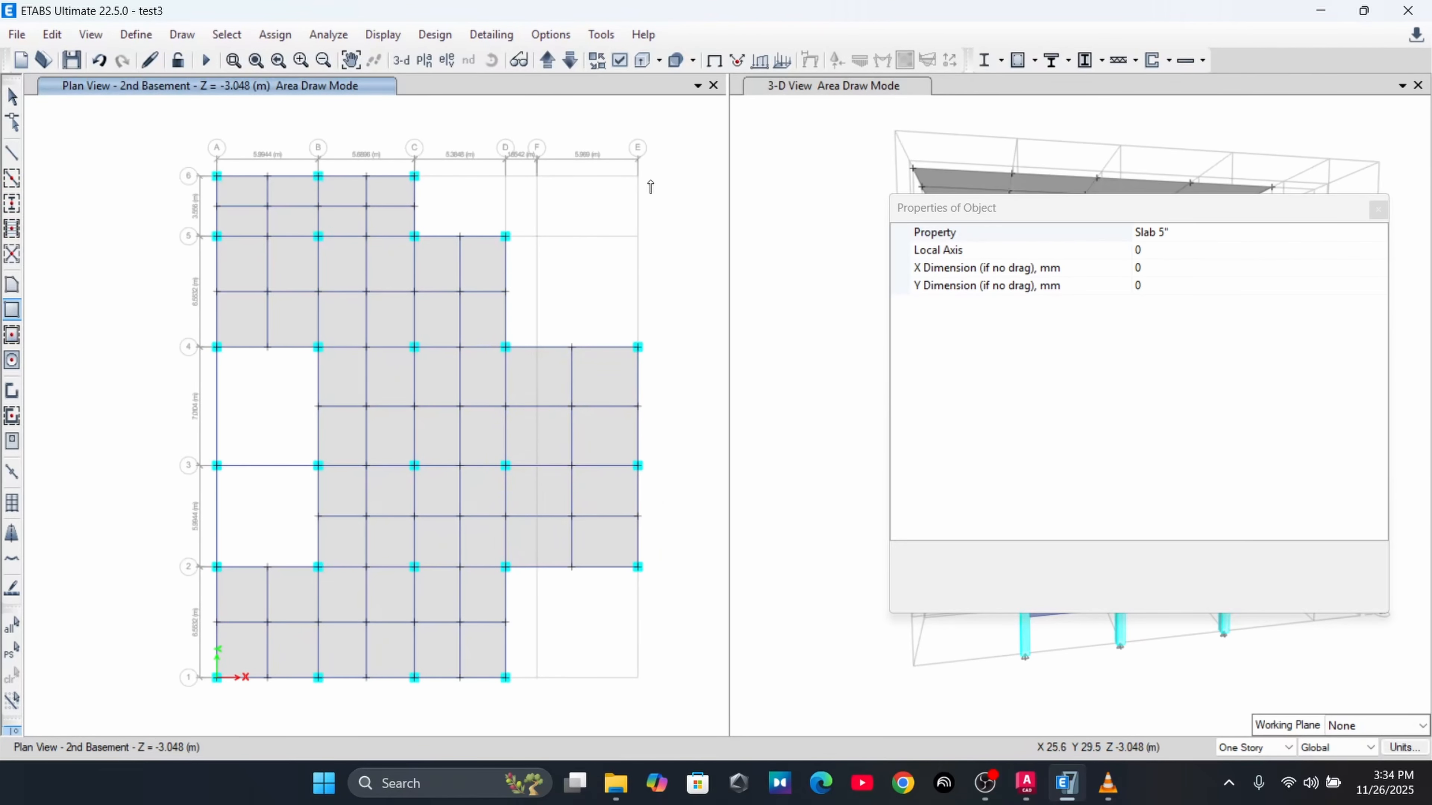
# Draw rectangular Slab 5" panels in bays D–E/3–4 and D–E/2–3 on the Ground Floor and Story 1
pyautogui.click(547, 59)
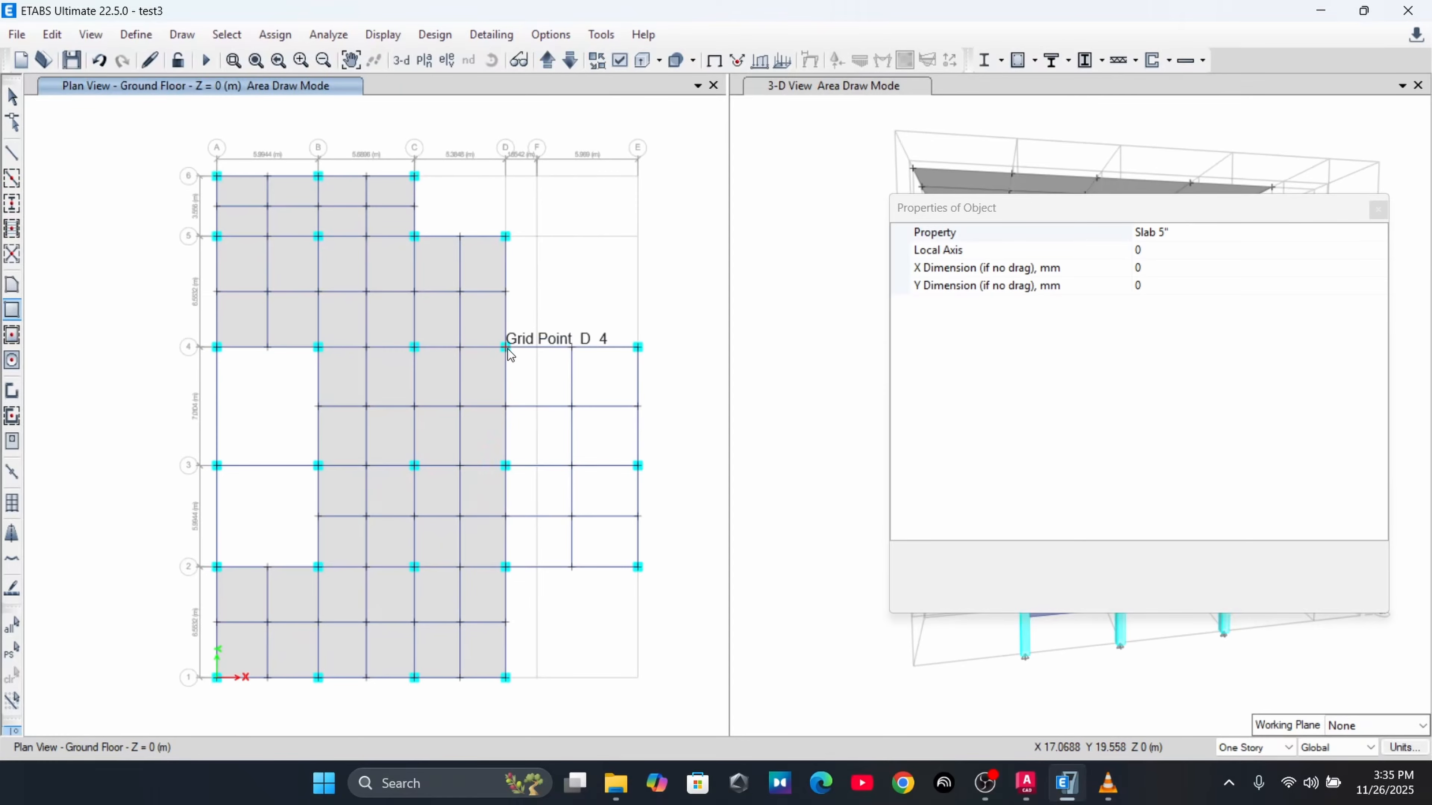
pyautogui.moveTo(505, 348); pyautogui.dragTo(638, 466)
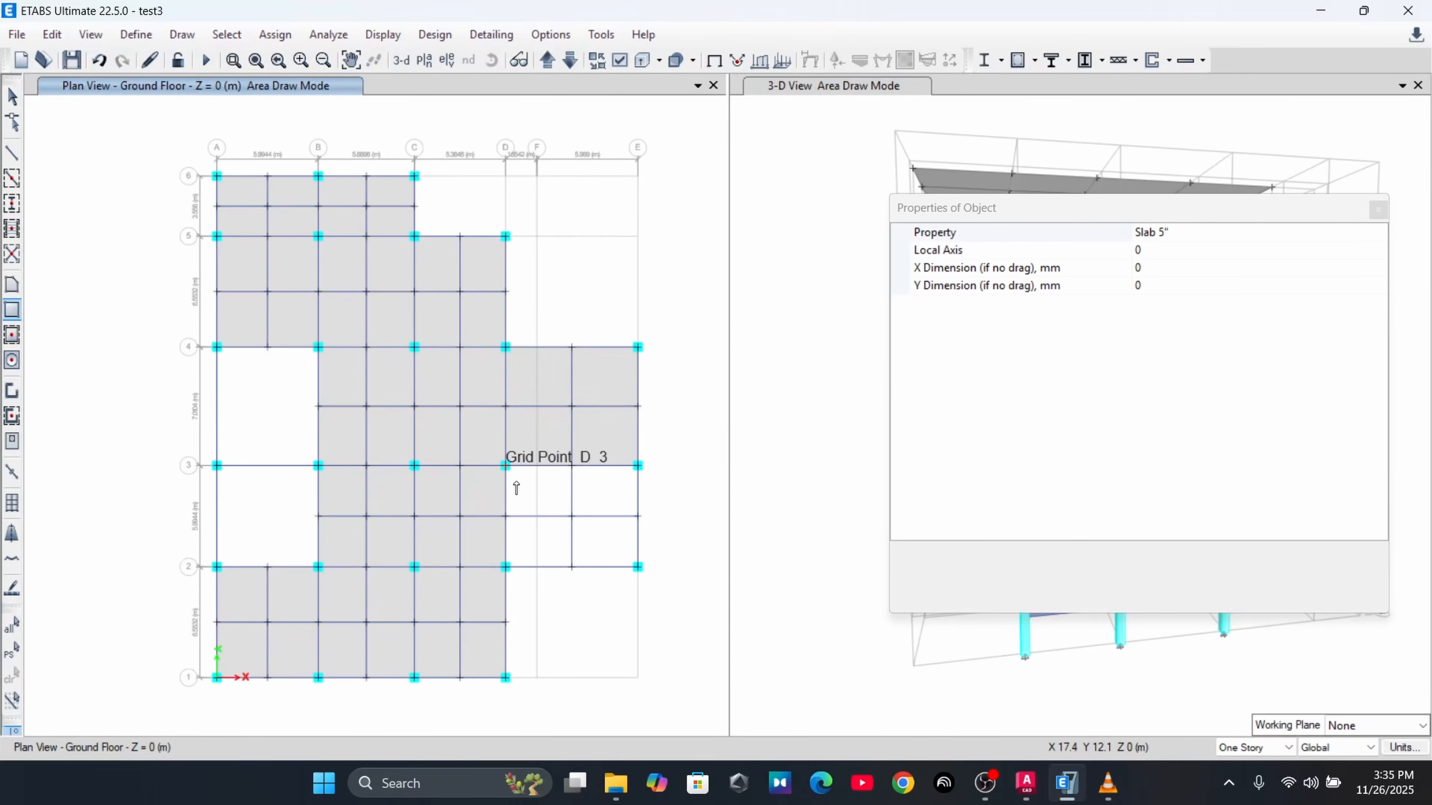
pyautogui.moveTo(510, 477); pyautogui.dragTo(637, 566)
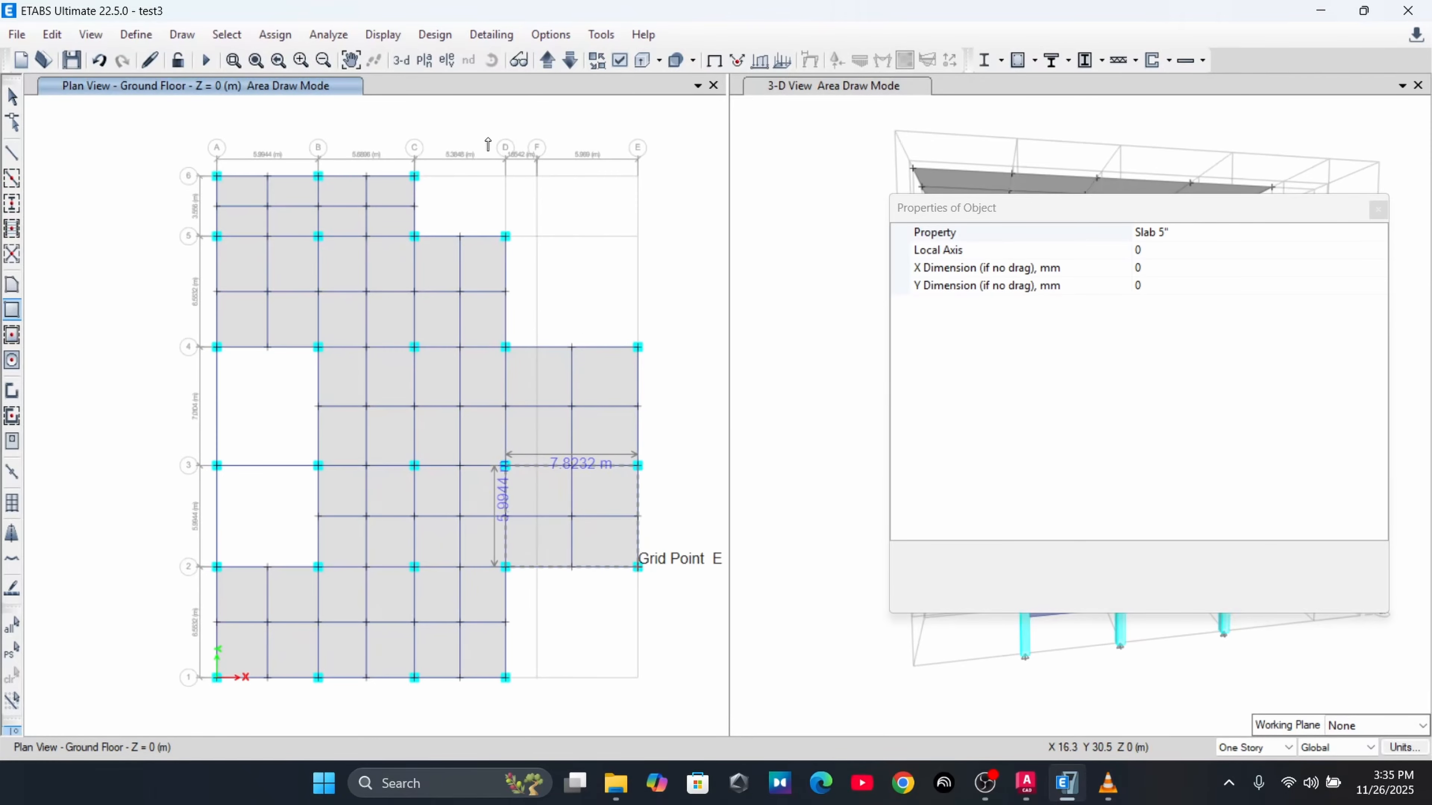
pyautogui.click(546, 60)
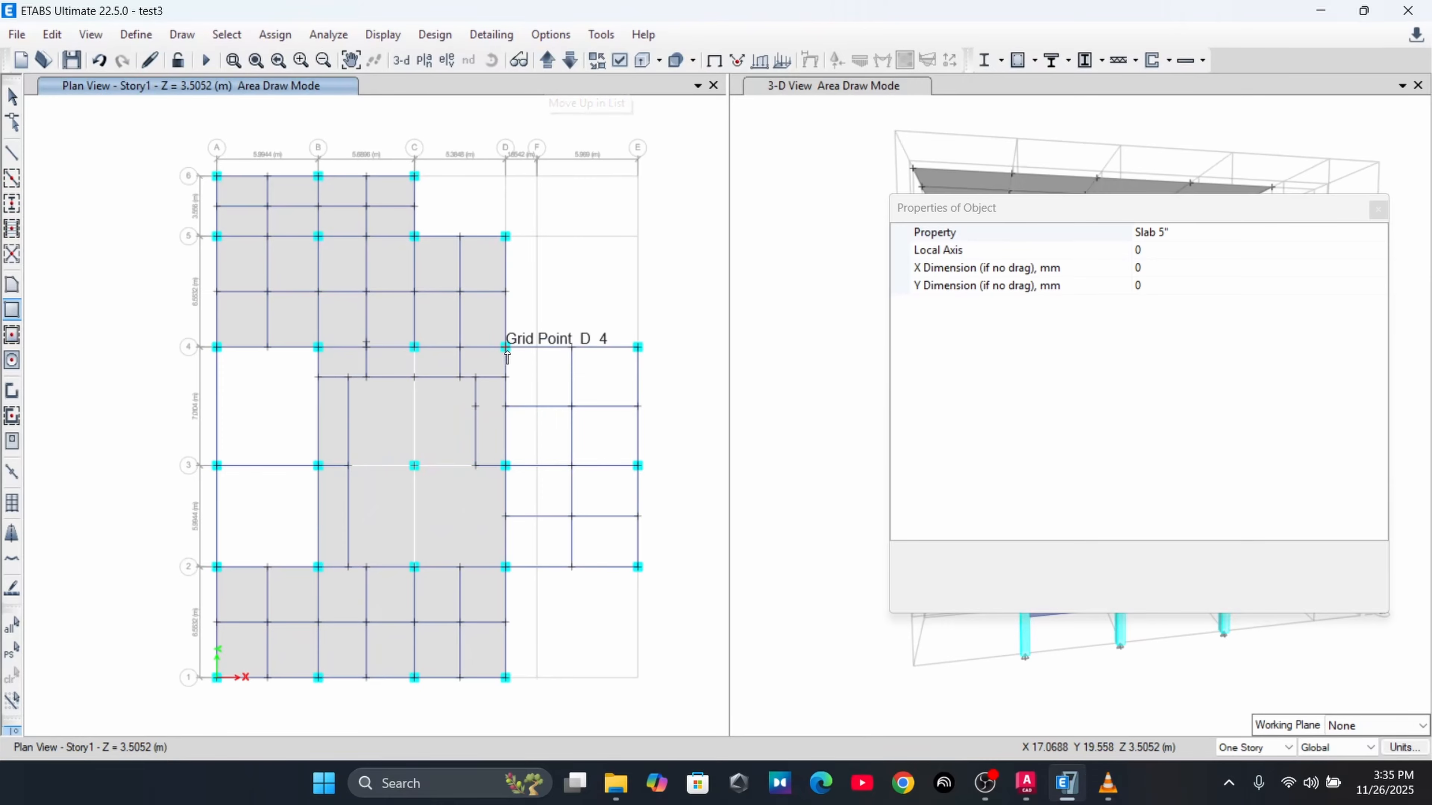
pyautogui.moveTo(505, 347); pyautogui.dragTo(638, 466)
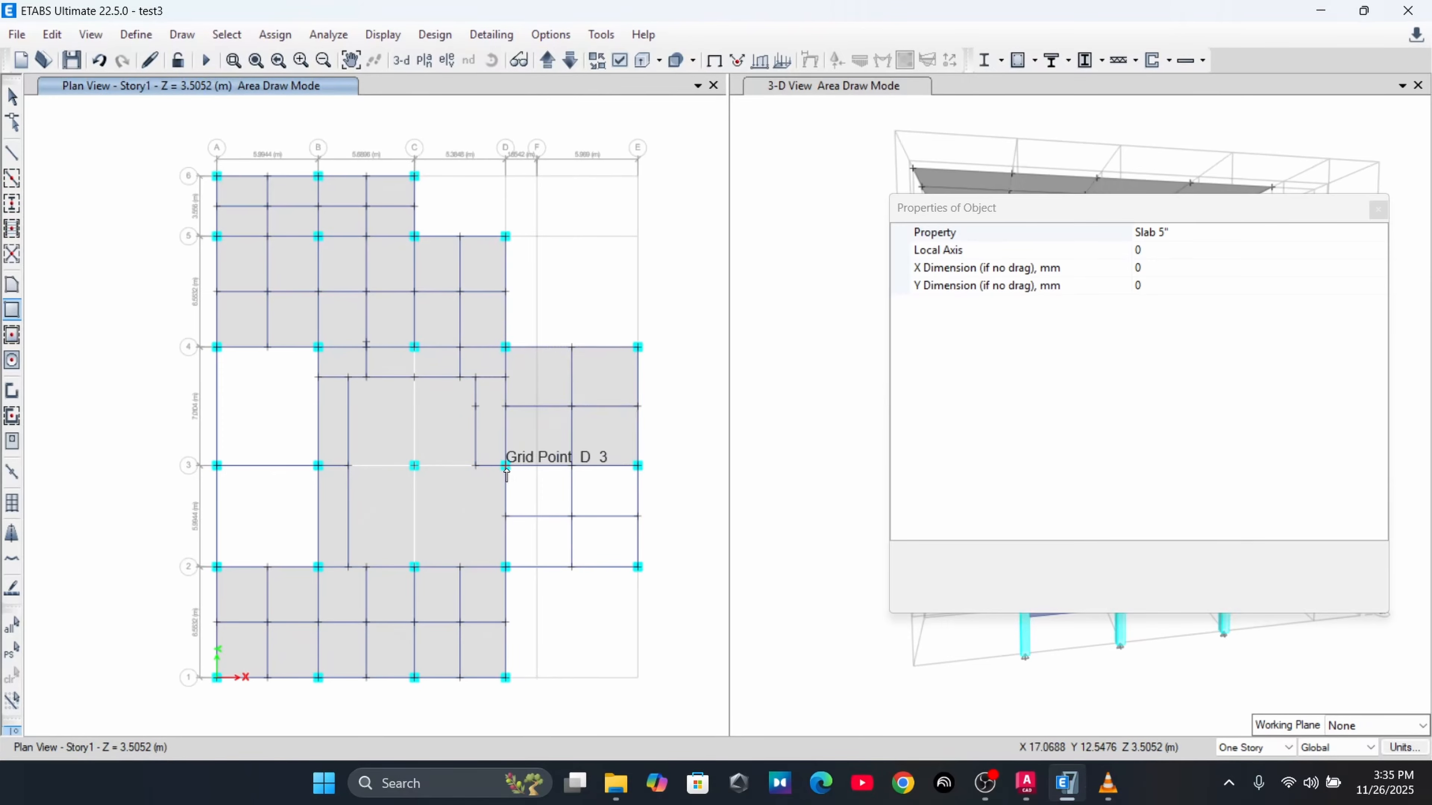
pyautogui.moveTo(505, 466); pyautogui.dragTo(637, 566)
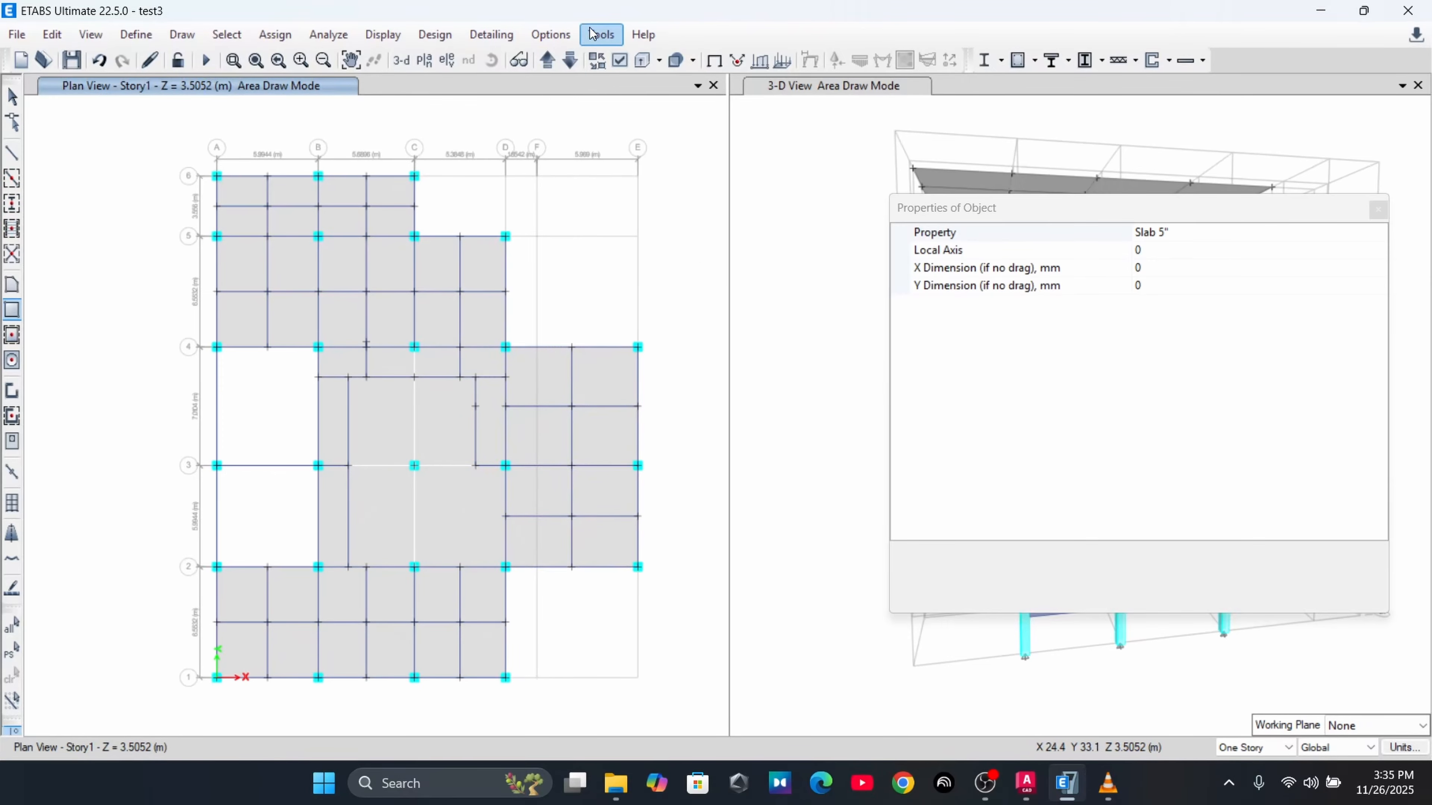
# Stop drawing areas on the Staircase Cover plan and delete its slab panels between grid lines 4 and 6
pyautogui.click(548, 60)
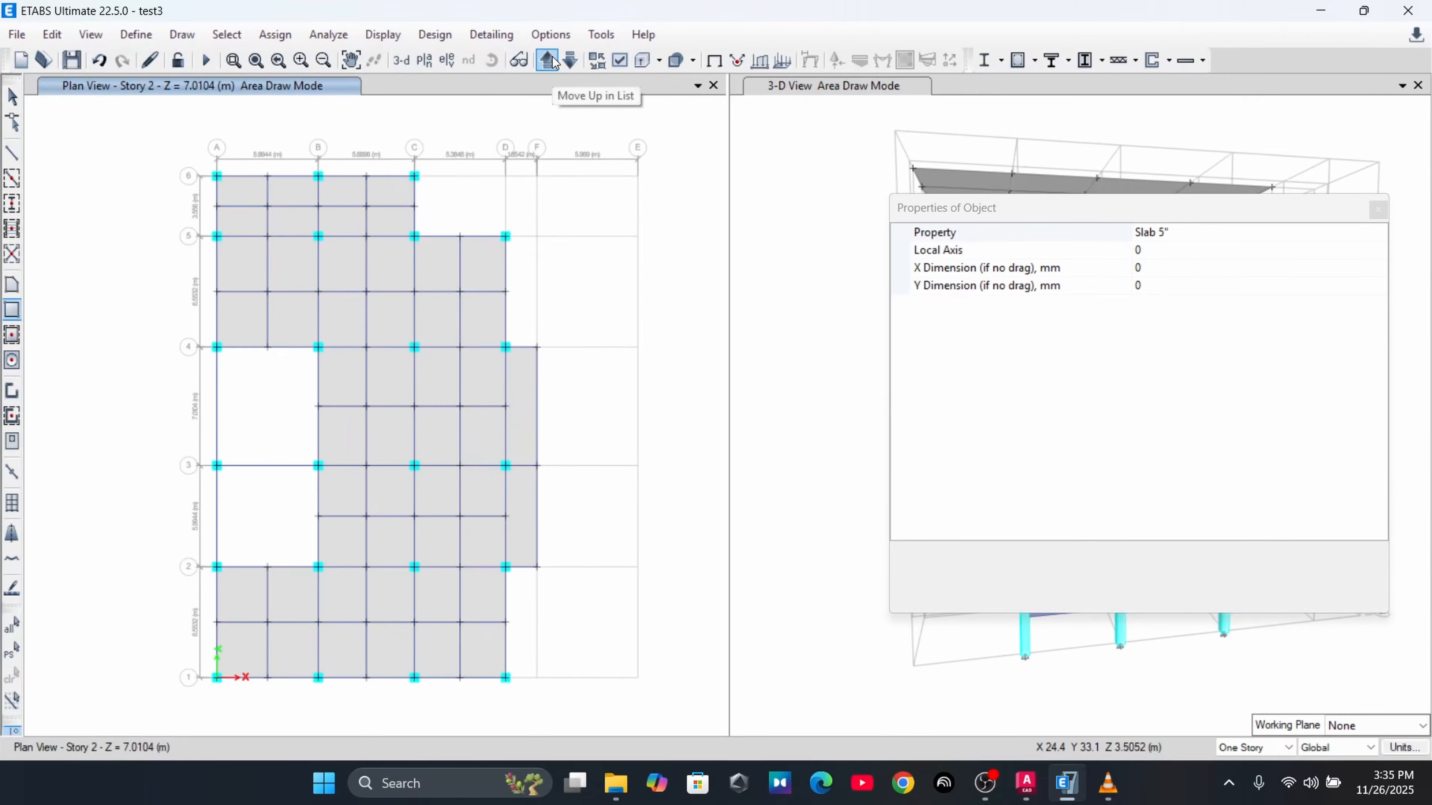
pyautogui.click(549, 60)
pyautogui.click(551, 61)
pyautogui.click(550, 61)
pyautogui.click(549, 61)
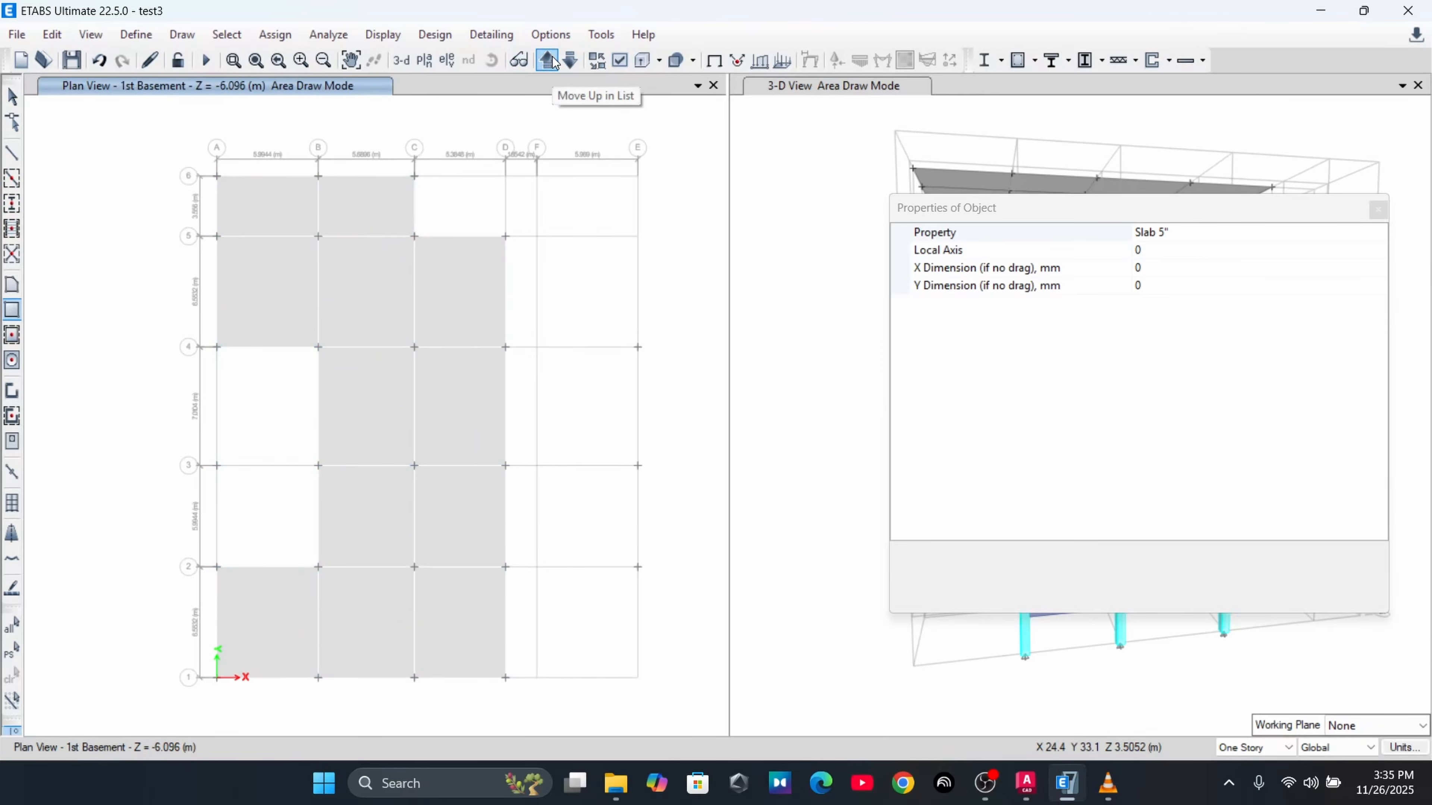
pyautogui.click(570, 60)
pyautogui.press('Escape')
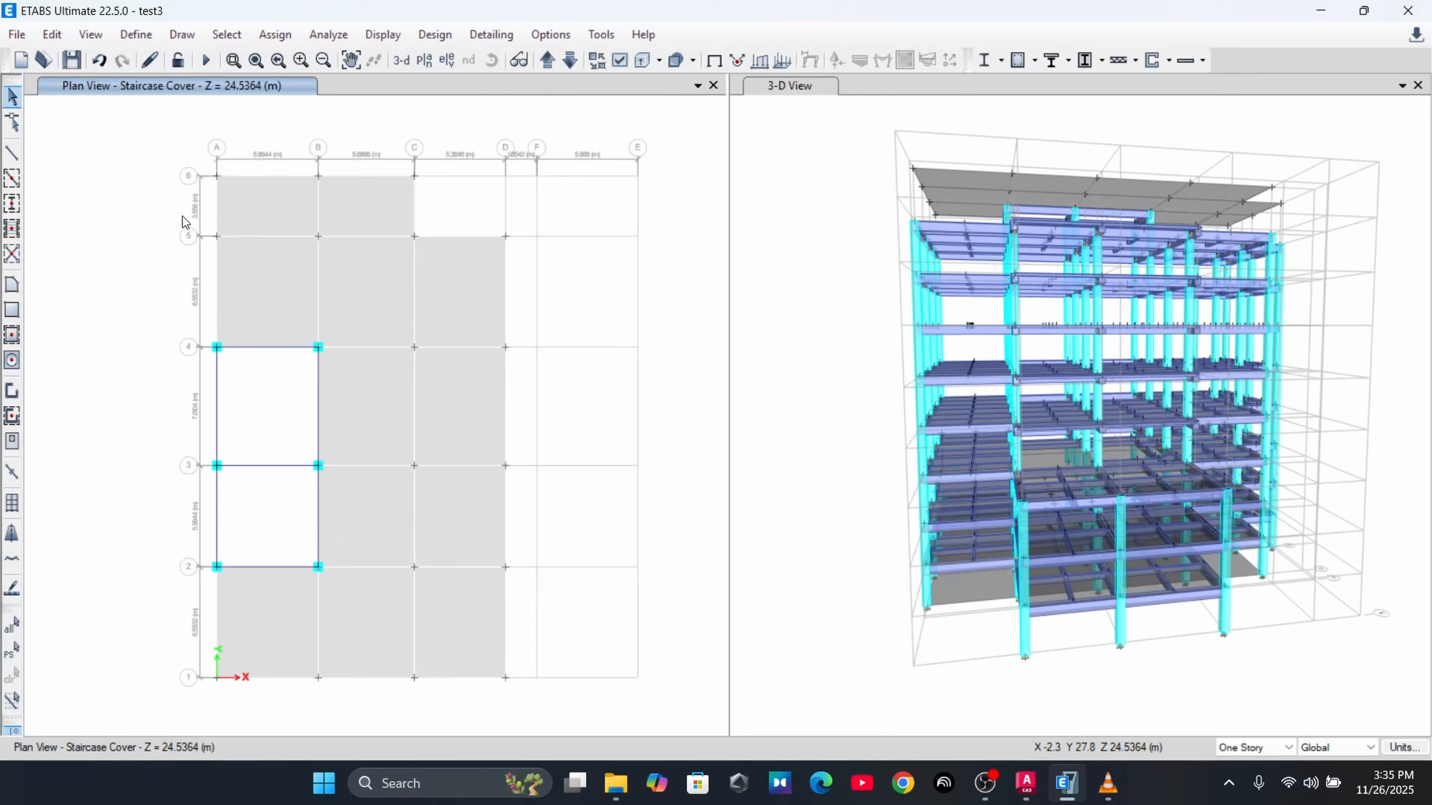
pyautogui.click(335, 275)
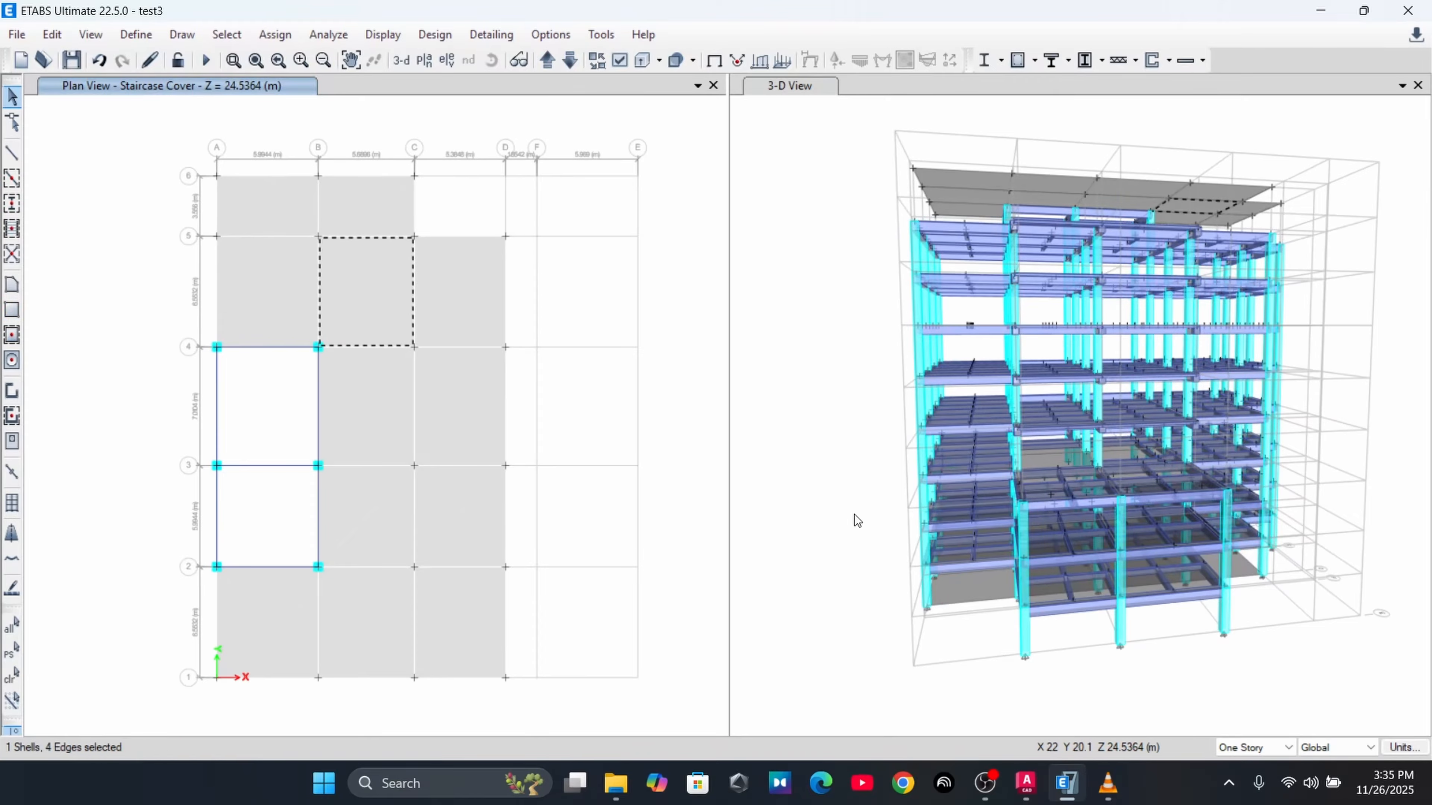
pyautogui.press('Escape')
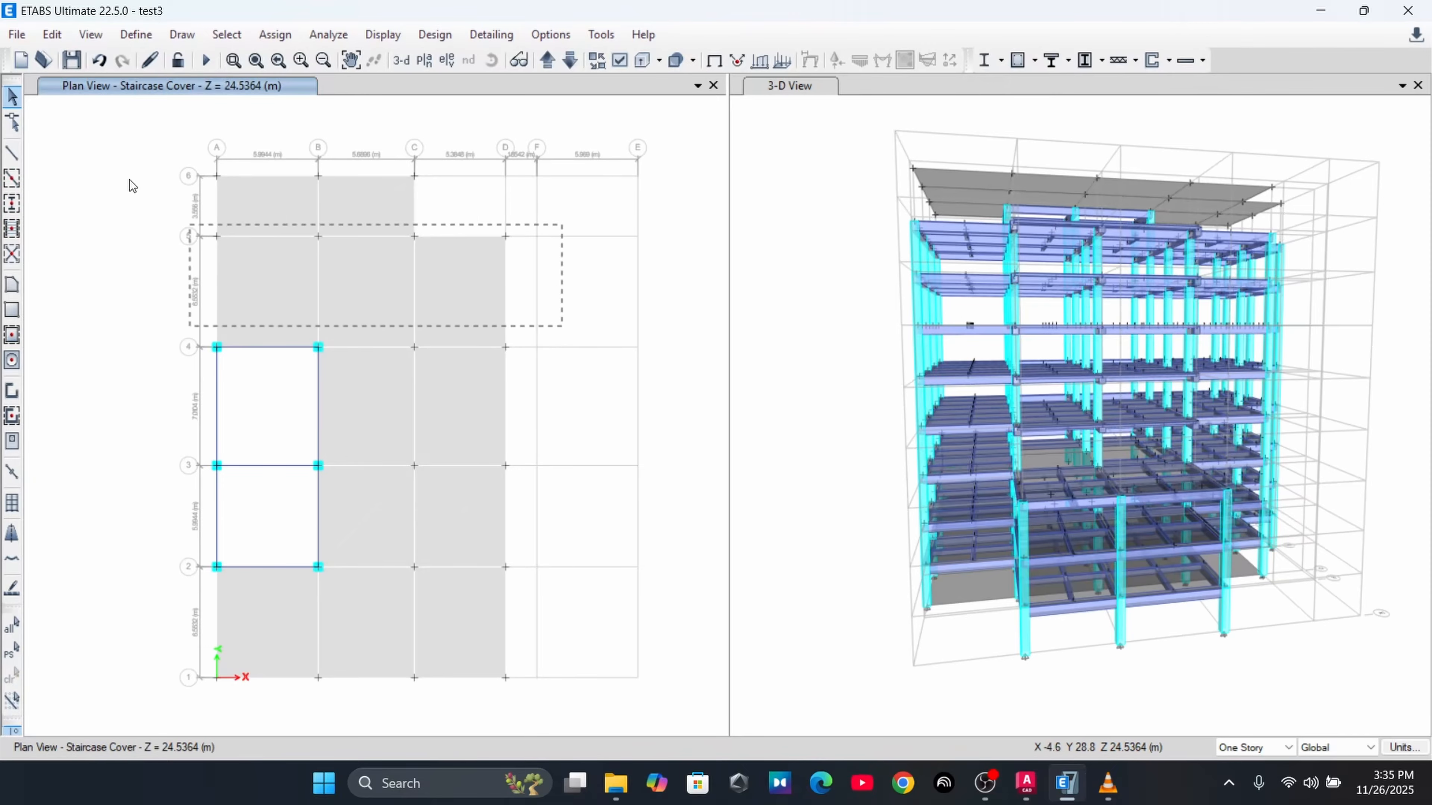
pyautogui.moveTo(130, 185); pyautogui.dragTo(116, 169)
pyautogui.press('Delete')
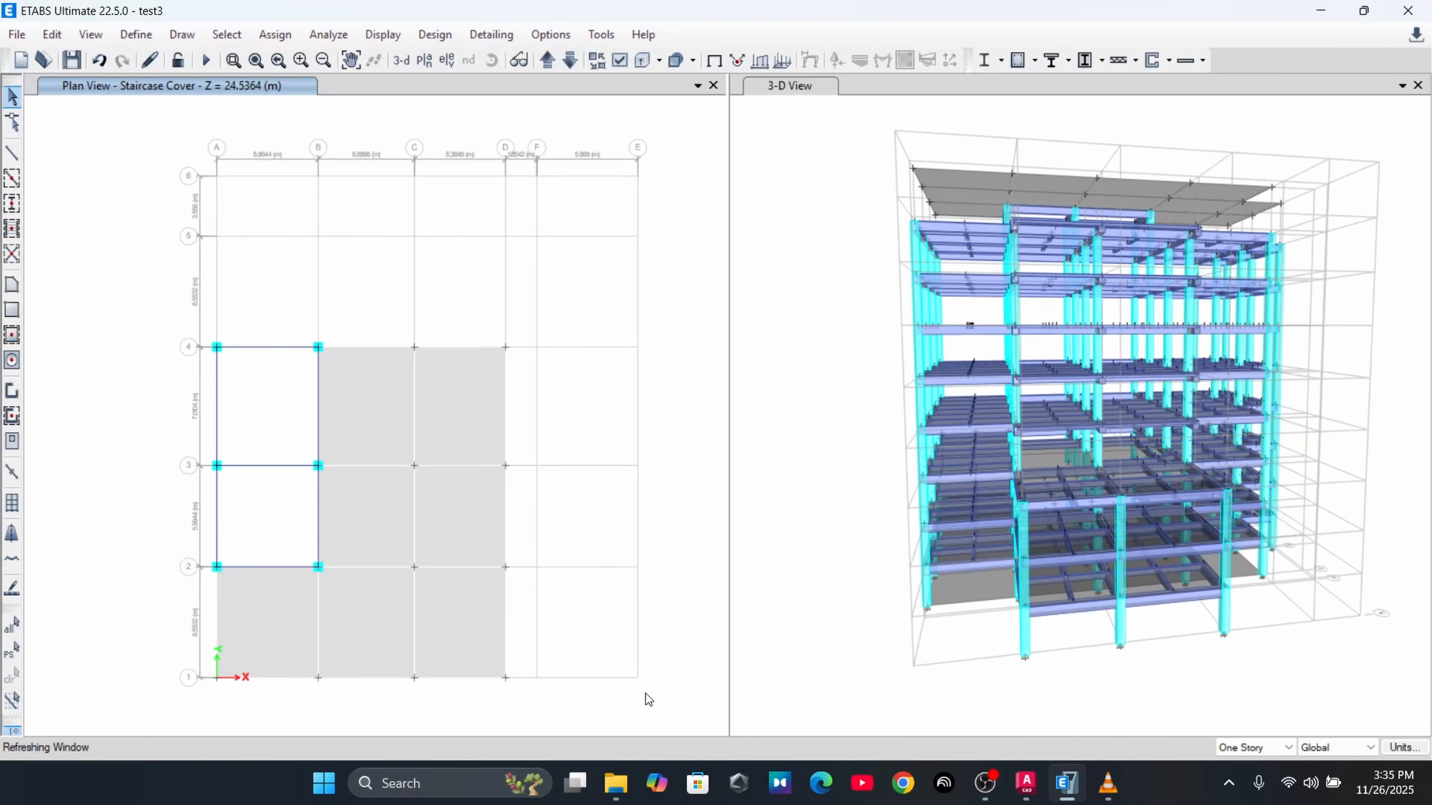
# Delete the remaining Staircase Cover slab panels in bays B–D/1–4 and A–B/1–2
pyautogui.moveTo(620, 698); pyautogui.dragTo(342, 333)
pyautogui.press('Delete')
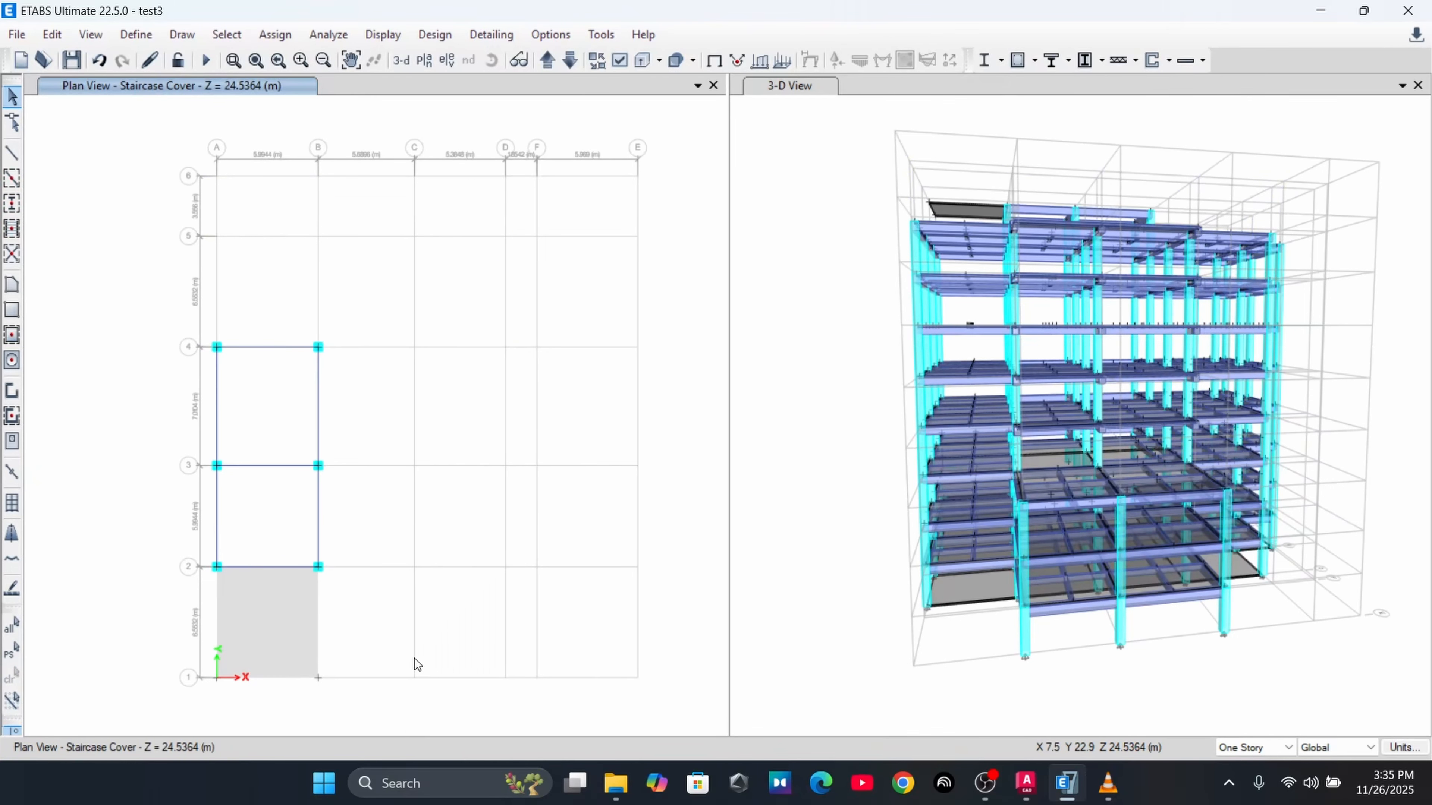
pyautogui.moveTo(414, 658); pyautogui.dragTo(140, 623)
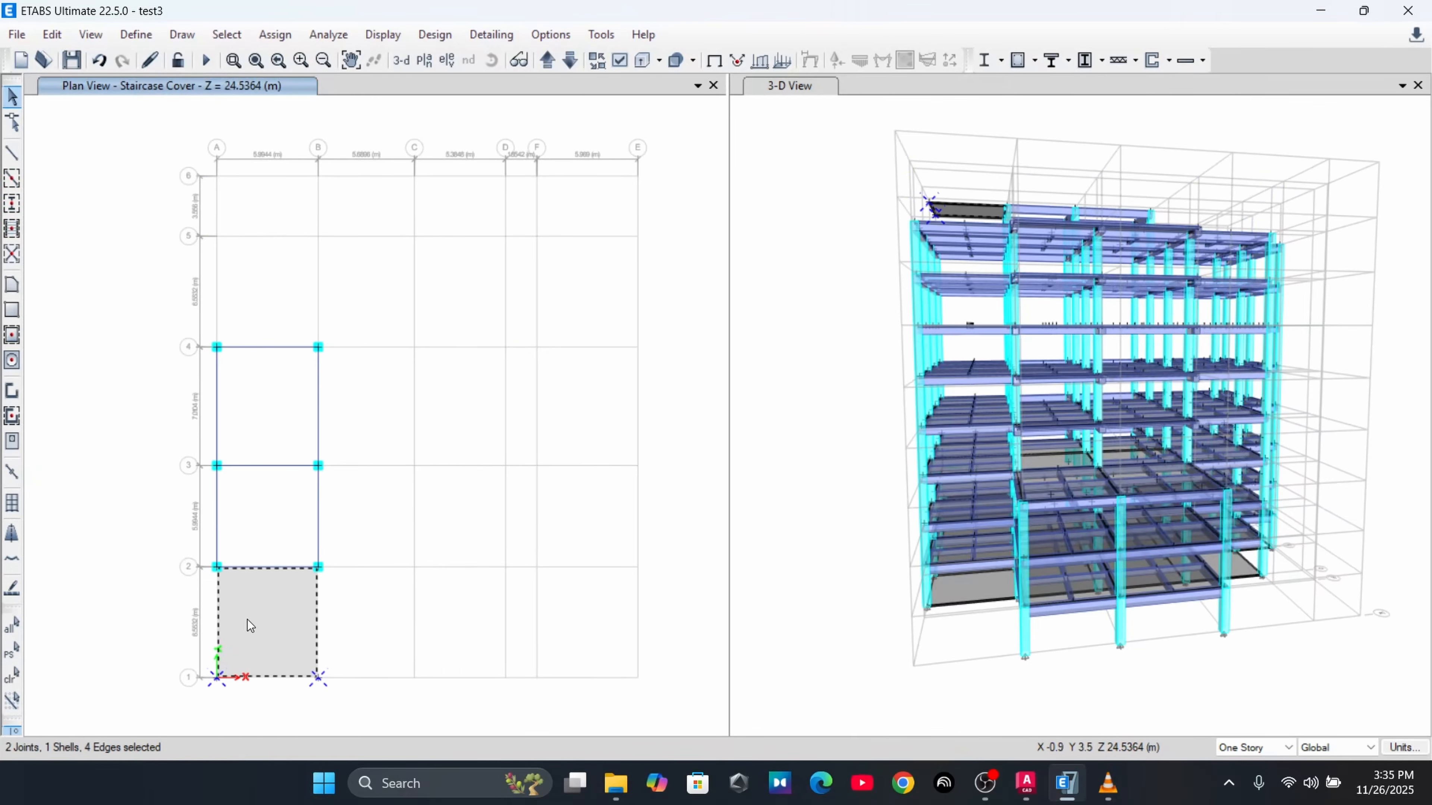
pyautogui.press('Delete')
# Delete all the slab panels on the 1st Basement plan
pyautogui.click(574, 60)
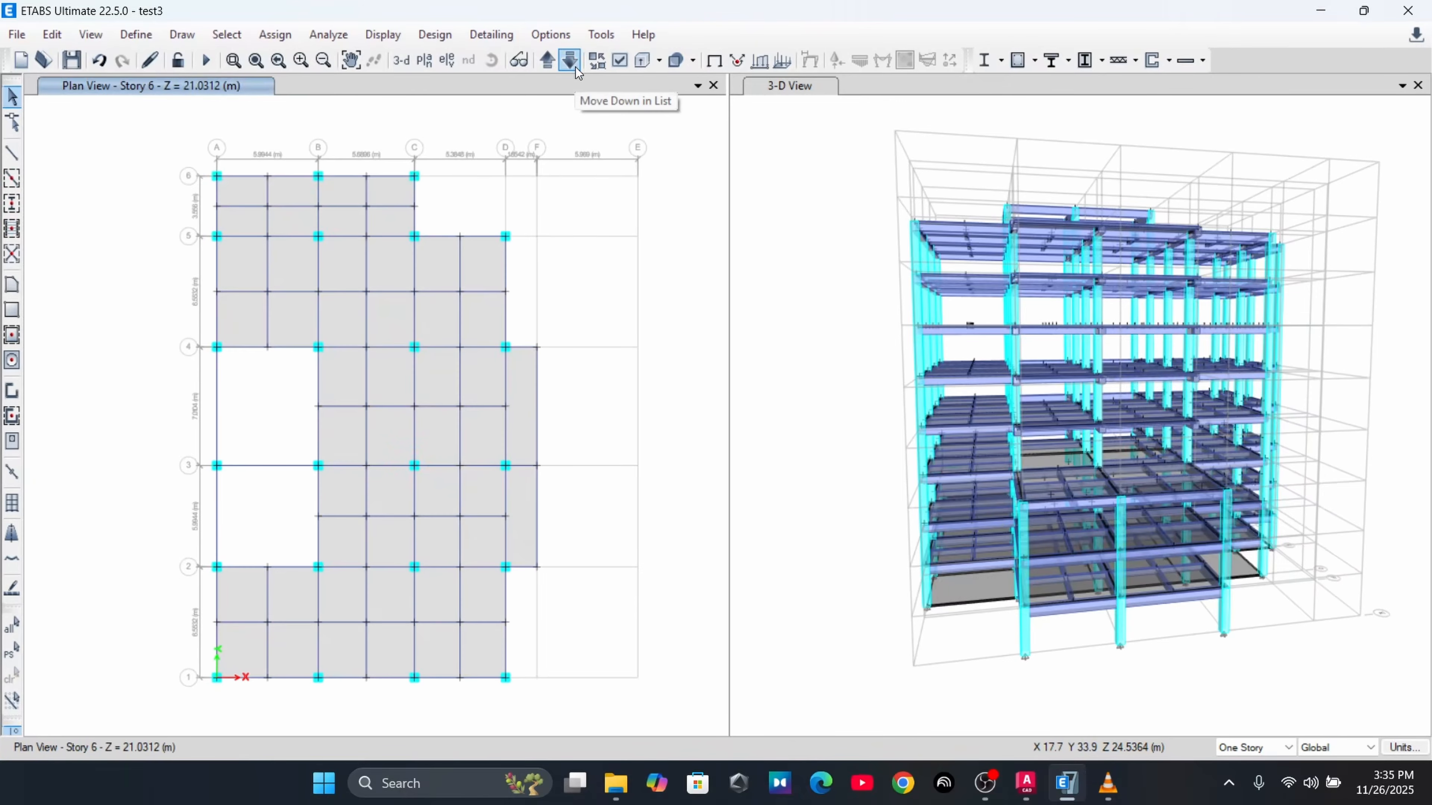
pyautogui.click(547, 61)
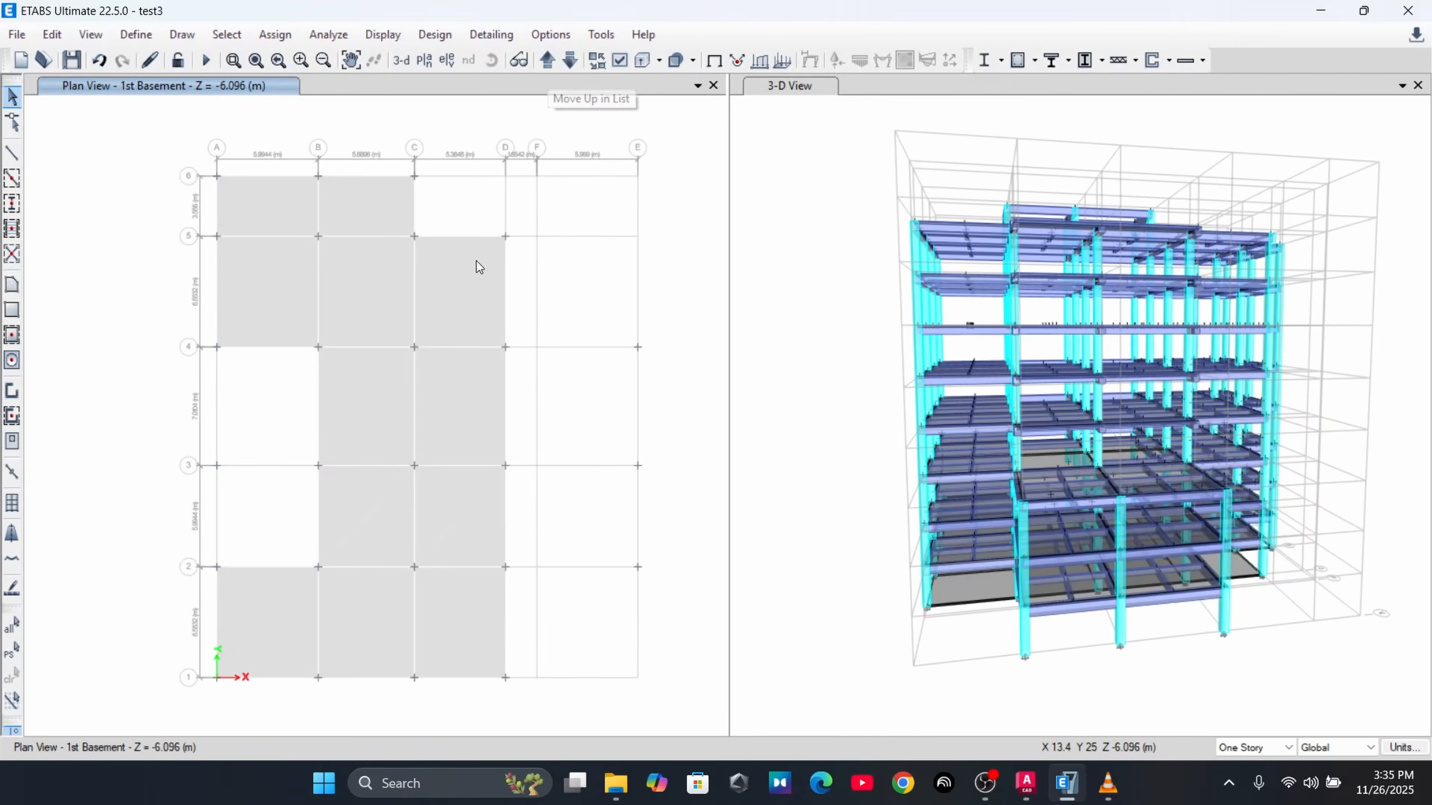
pyautogui.moveTo(149, 134); pyautogui.dragTo(560, 694)
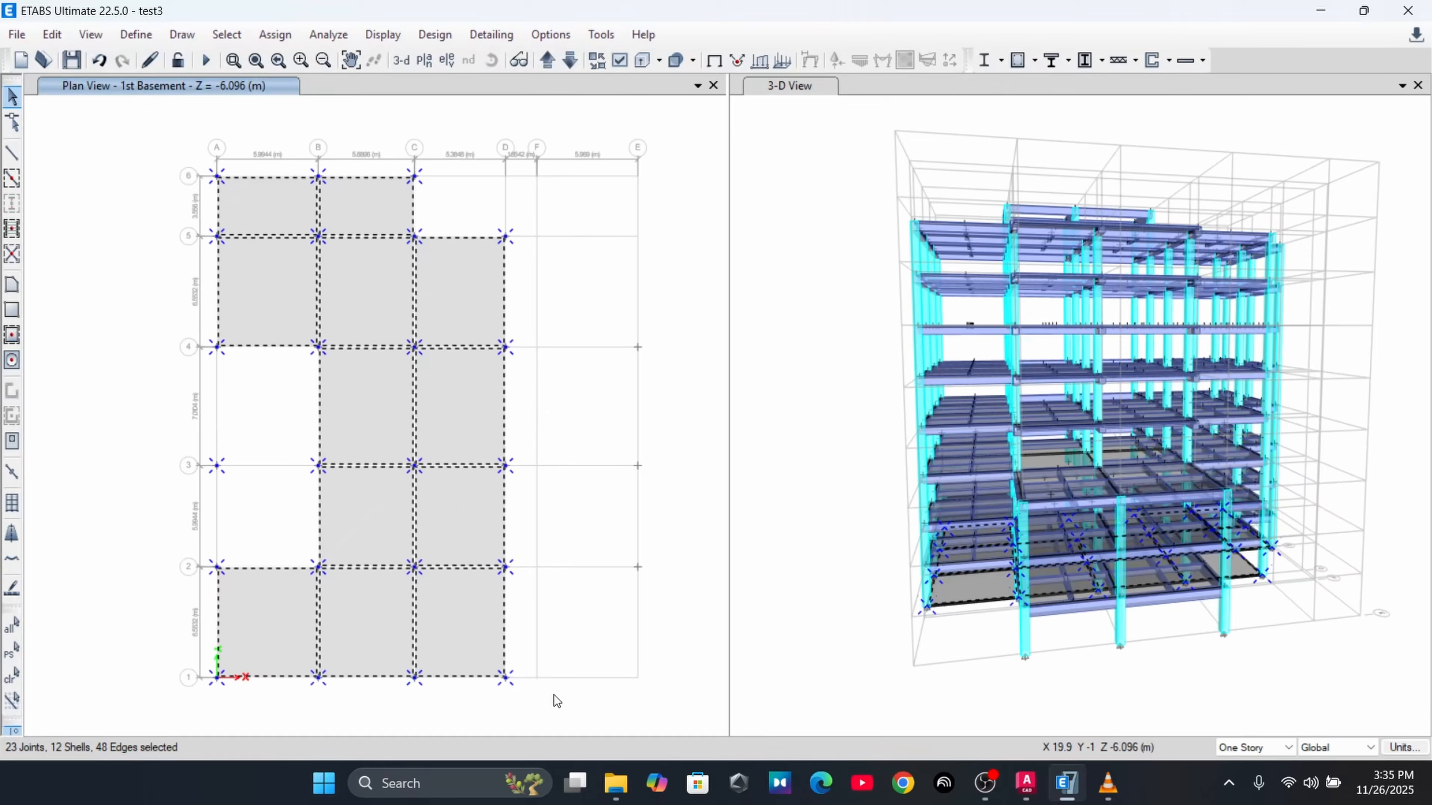
pyautogui.press('Delete')
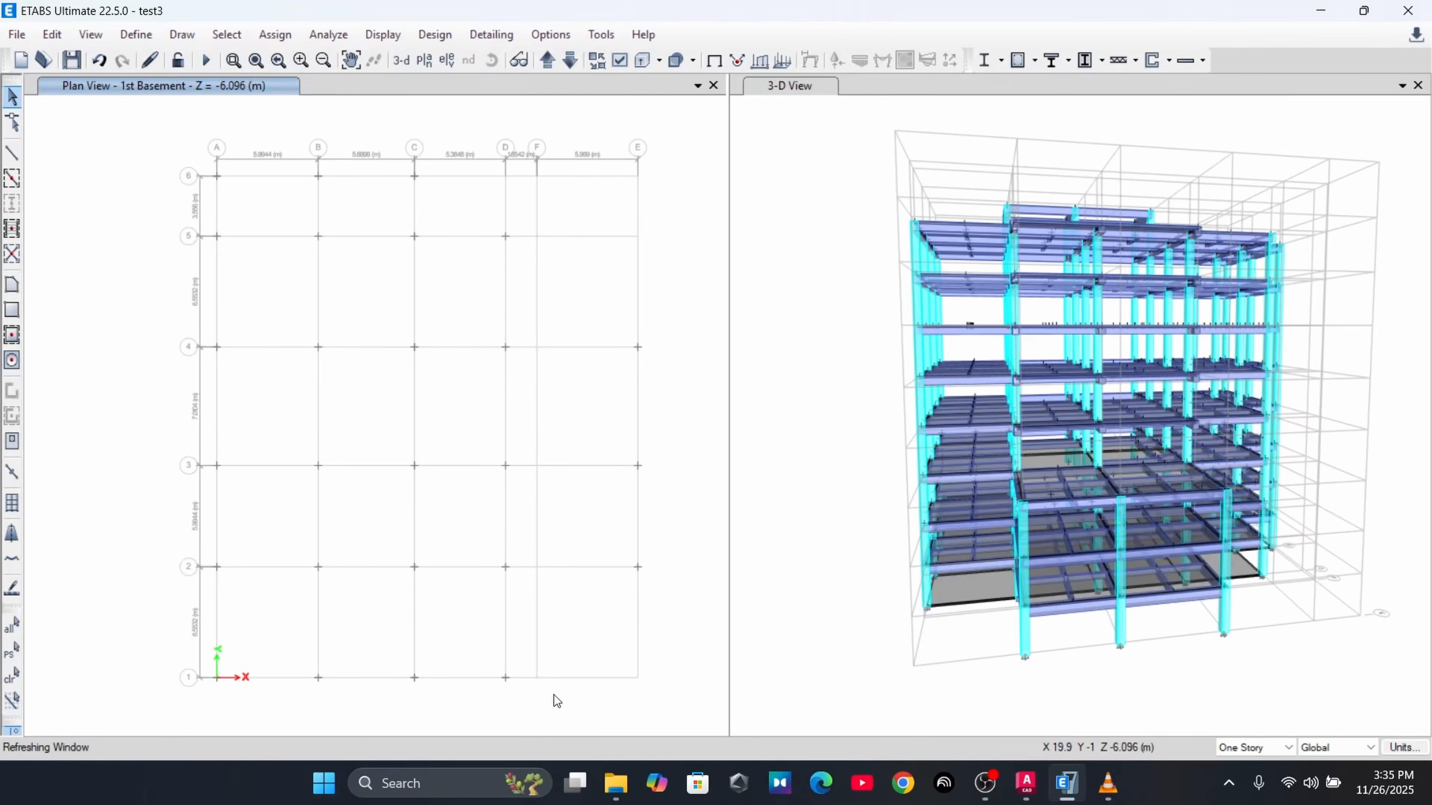
# Delete the four Story 1 slab panels in bays B–D/2–4 around column C3
pyautogui.click(545, 61)
pyautogui.click(545, 61)
pyautogui.click(546, 60)
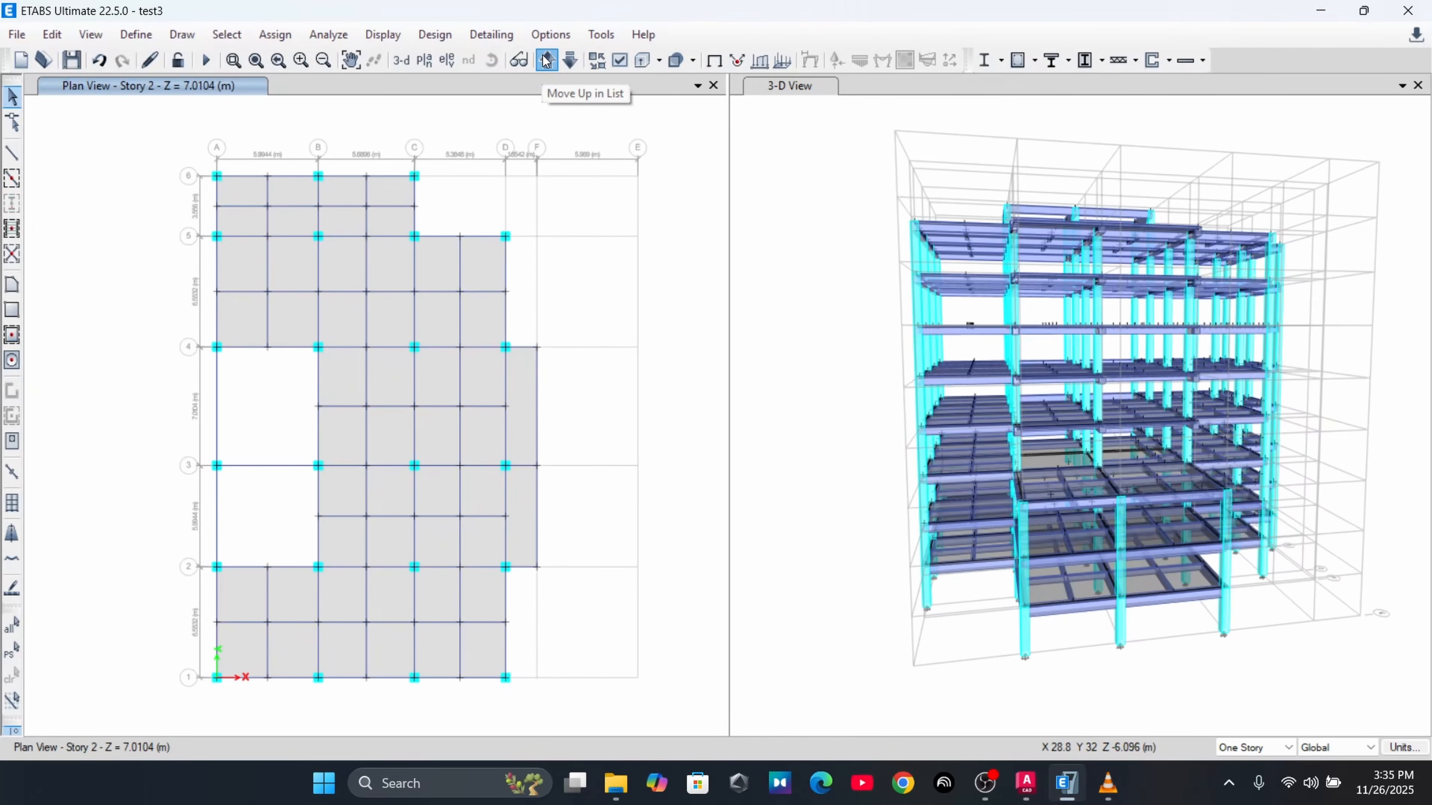
pyautogui.click(545, 61)
pyautogui.click(568, 62)
pyautogui.click(567, 62)
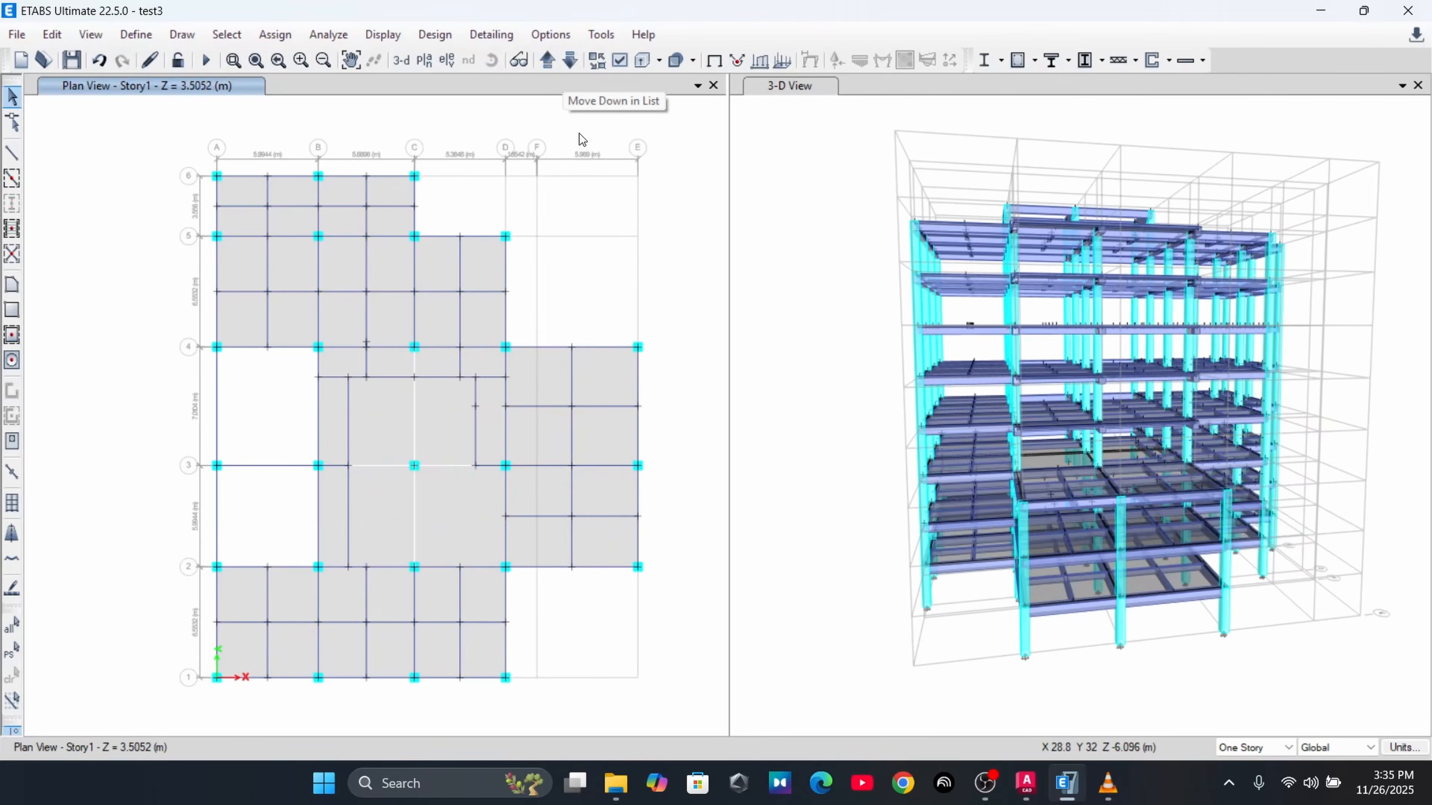
pyautogui.click(393, 417)
pyautogui.click(427, 427)
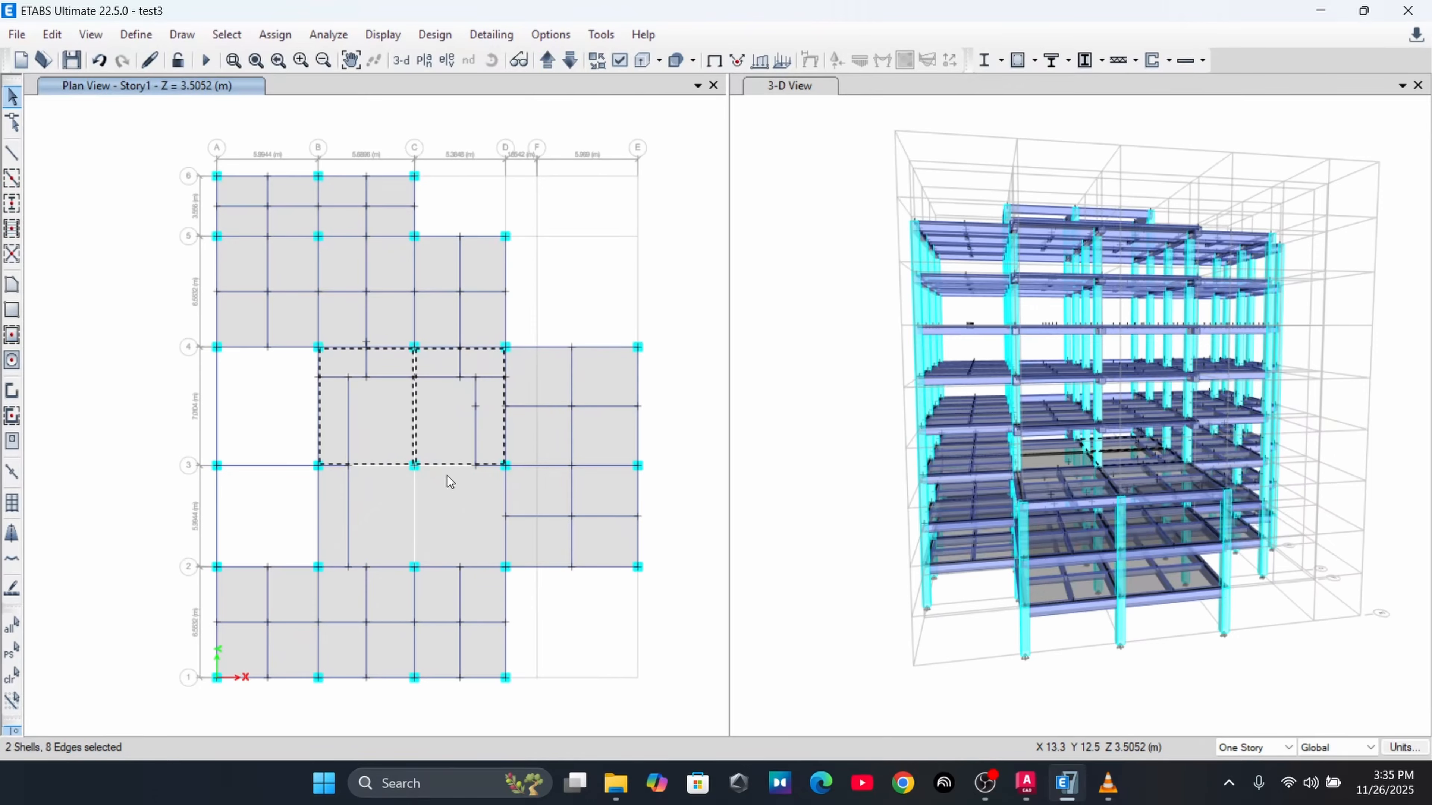
pyautogui.click(447, 475)
pyautogui.click(384, 509)
pyautogui.press('Delete')
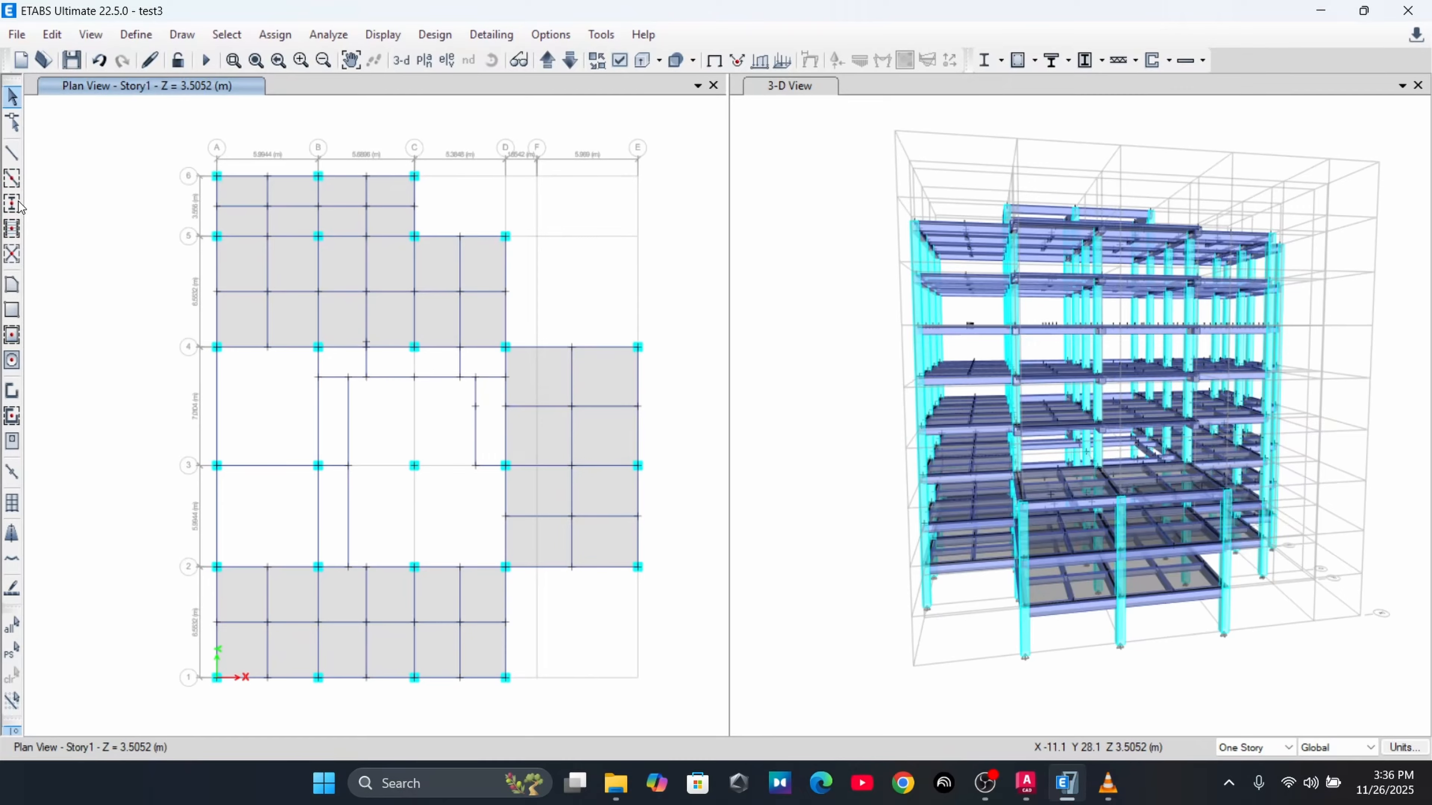
# Draw rectangular Slab 5" strips around the Story 1 opening: below grid 4 from B to D, beside B down to grid 2, and beside D to grid 3
pyautogui.click(12, 315)
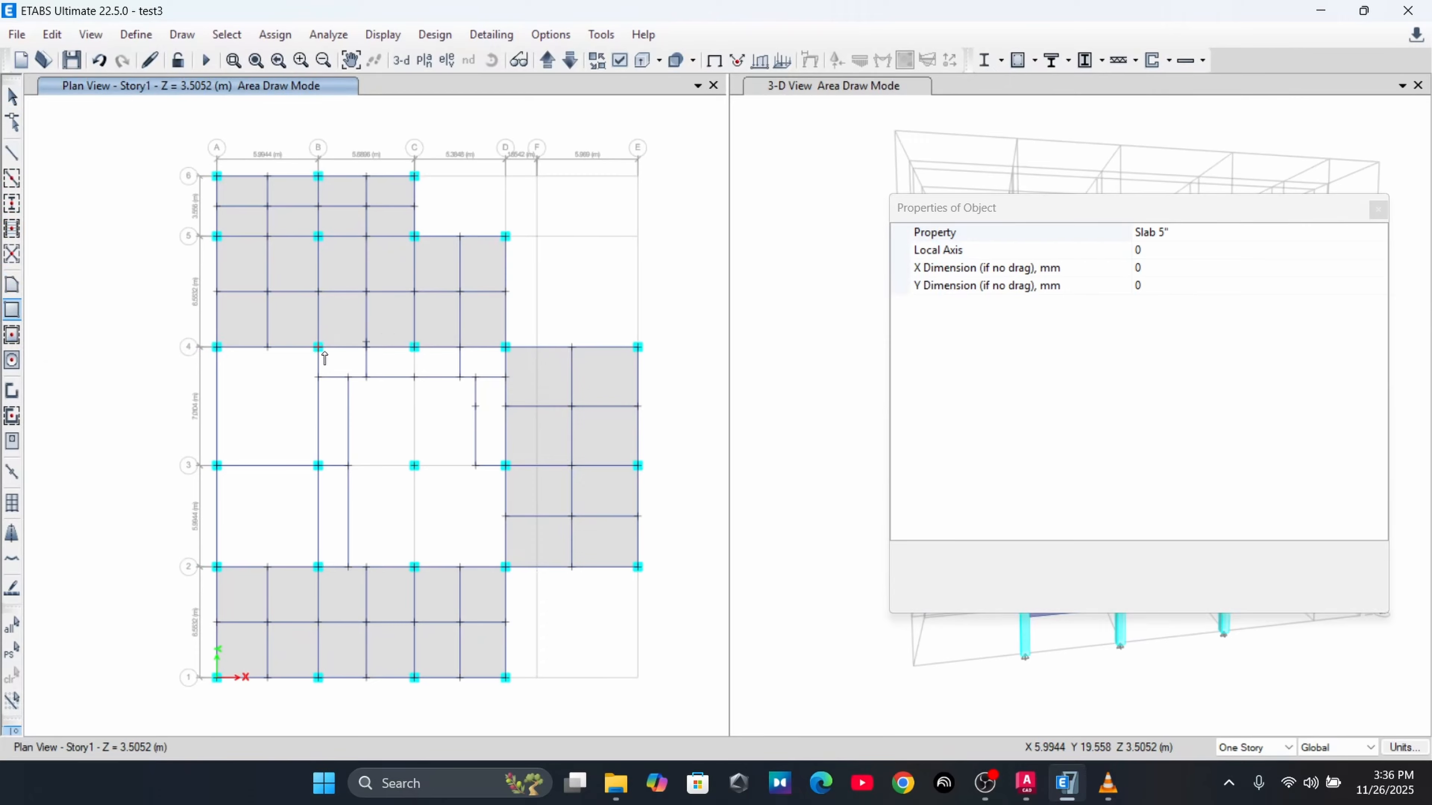
pyautogui.moveTo(324, 354); pyautogui.dragTo(507, 379)
pyautogui.moveTo(318, 378); pyautogui.dragTo(347, 567)
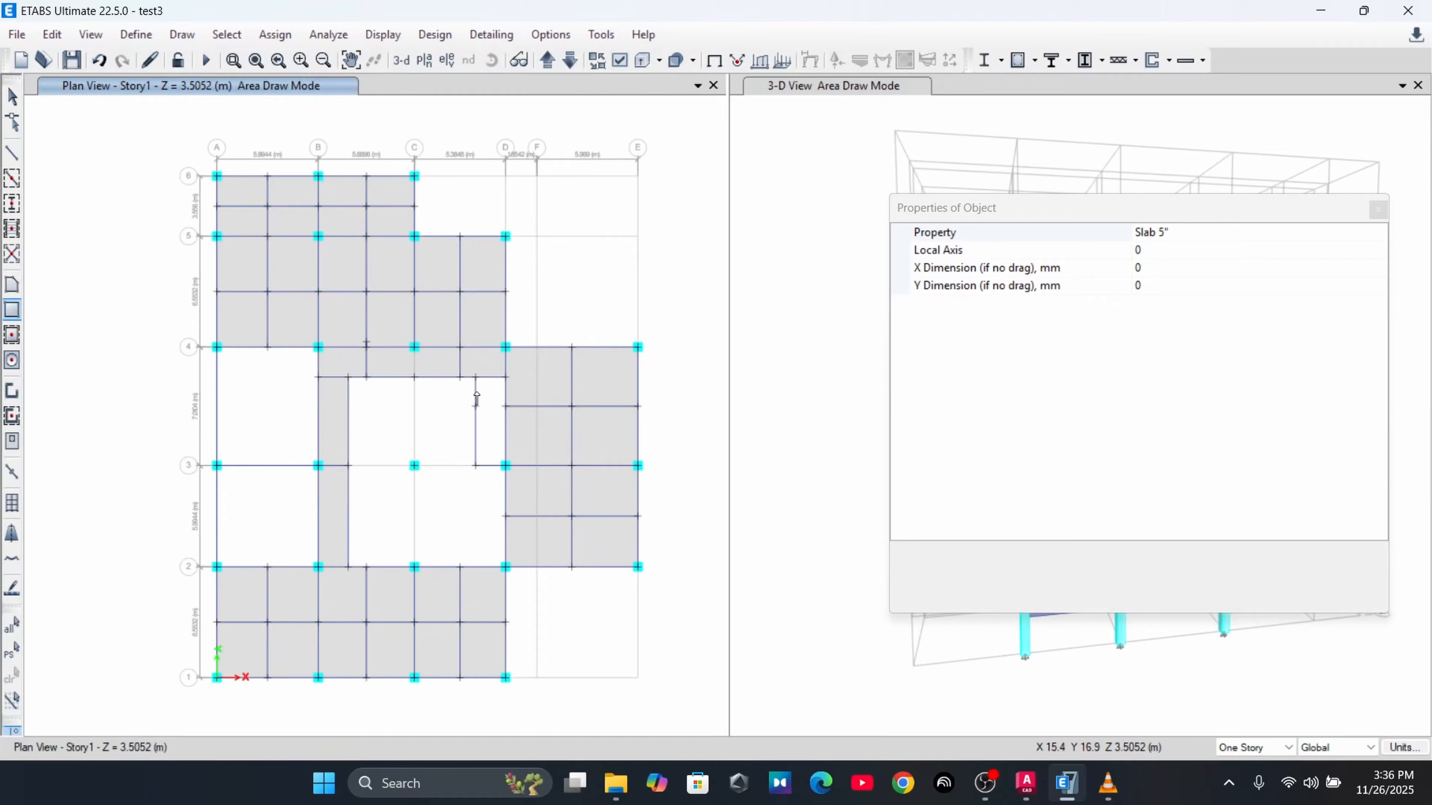
pyautogui.moveTo(475, 376); pyautogui.dragTo(505, 466)
pyautogui.press('Escape')
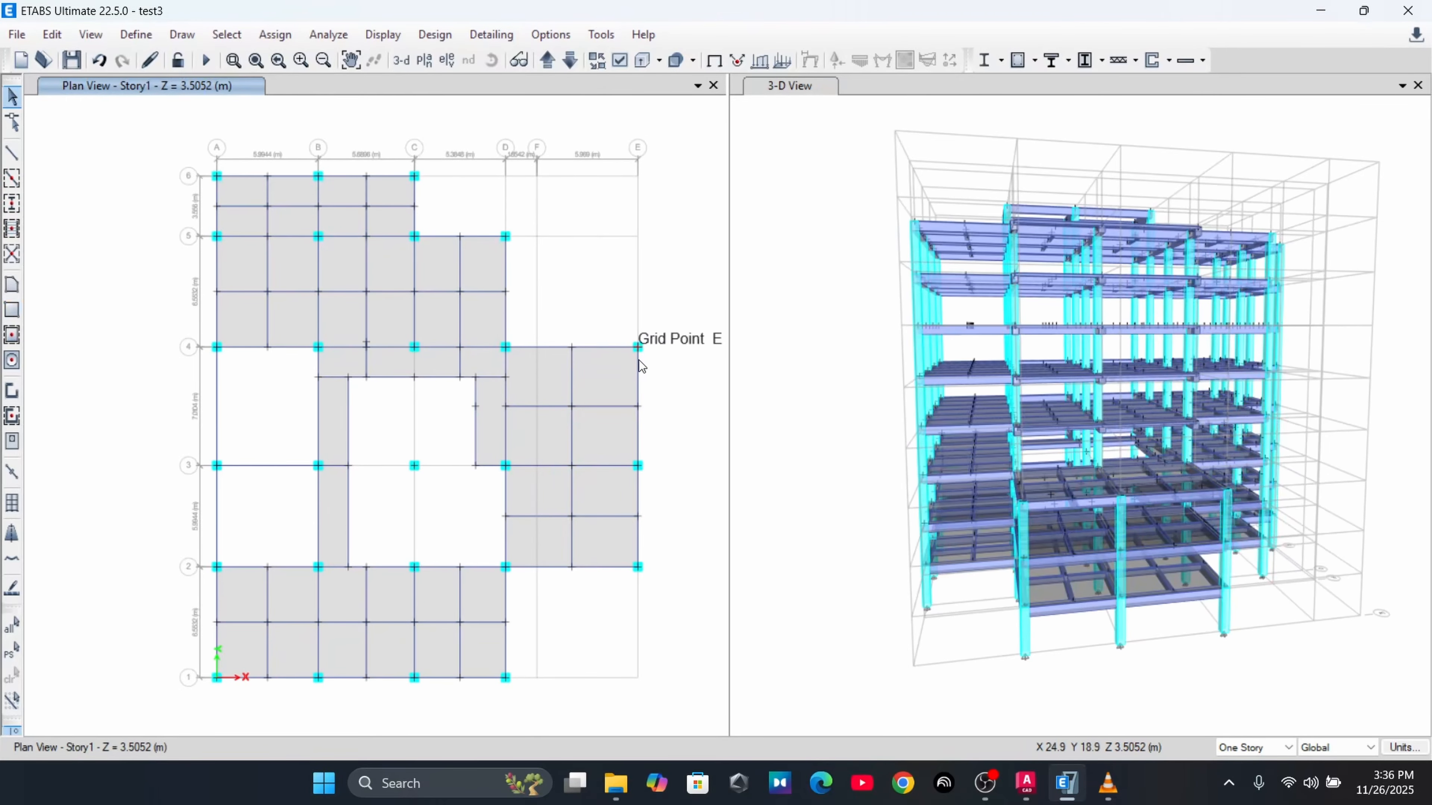
# Examine the secondary beams and slab panel in bay A–B/5–6 on the Story 3 plan
pyautogui.moveTo(418, 410); pyautogui.dragTo(432, 422, button='middle')
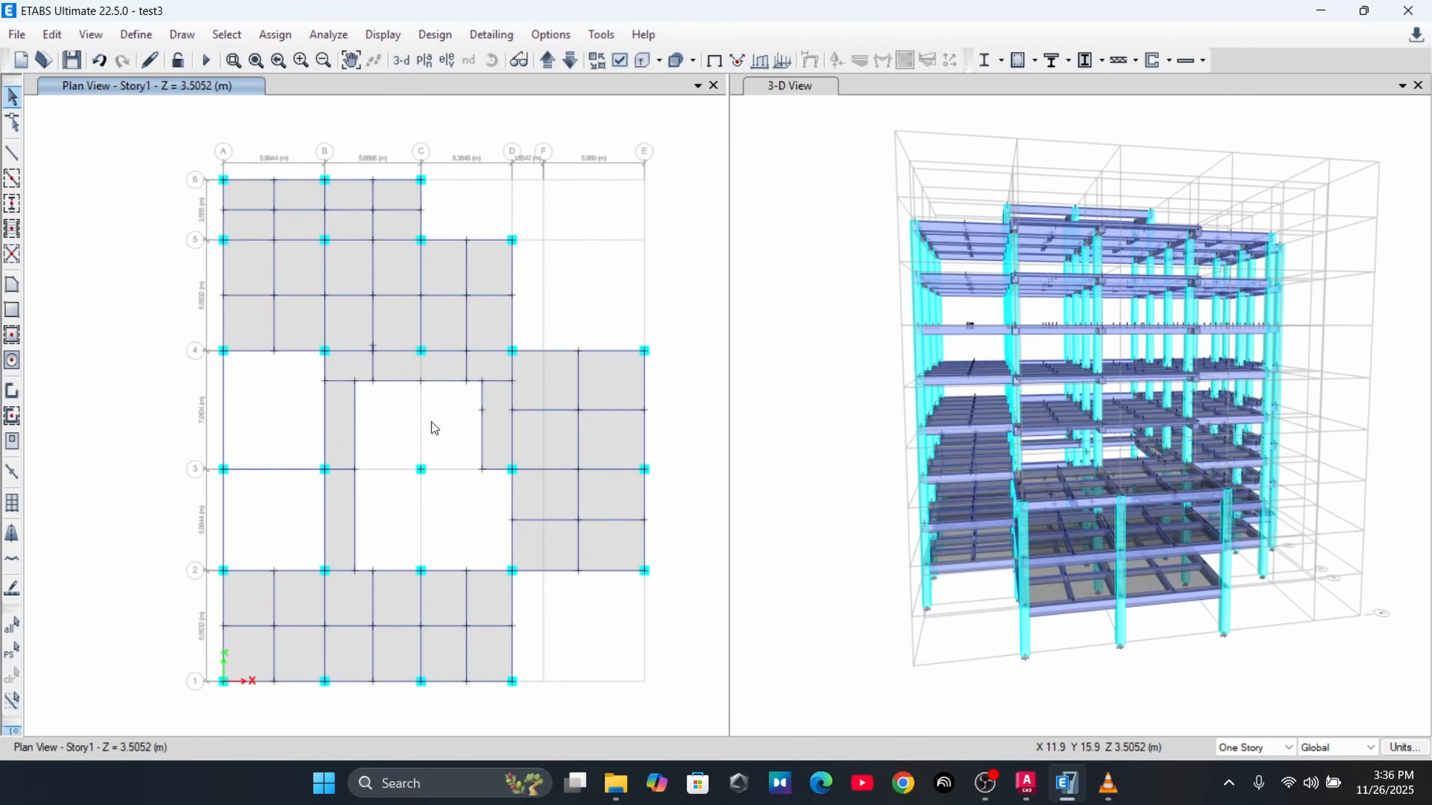
pyautogui.click(548, 59)
pyautogui.click(550, 60)
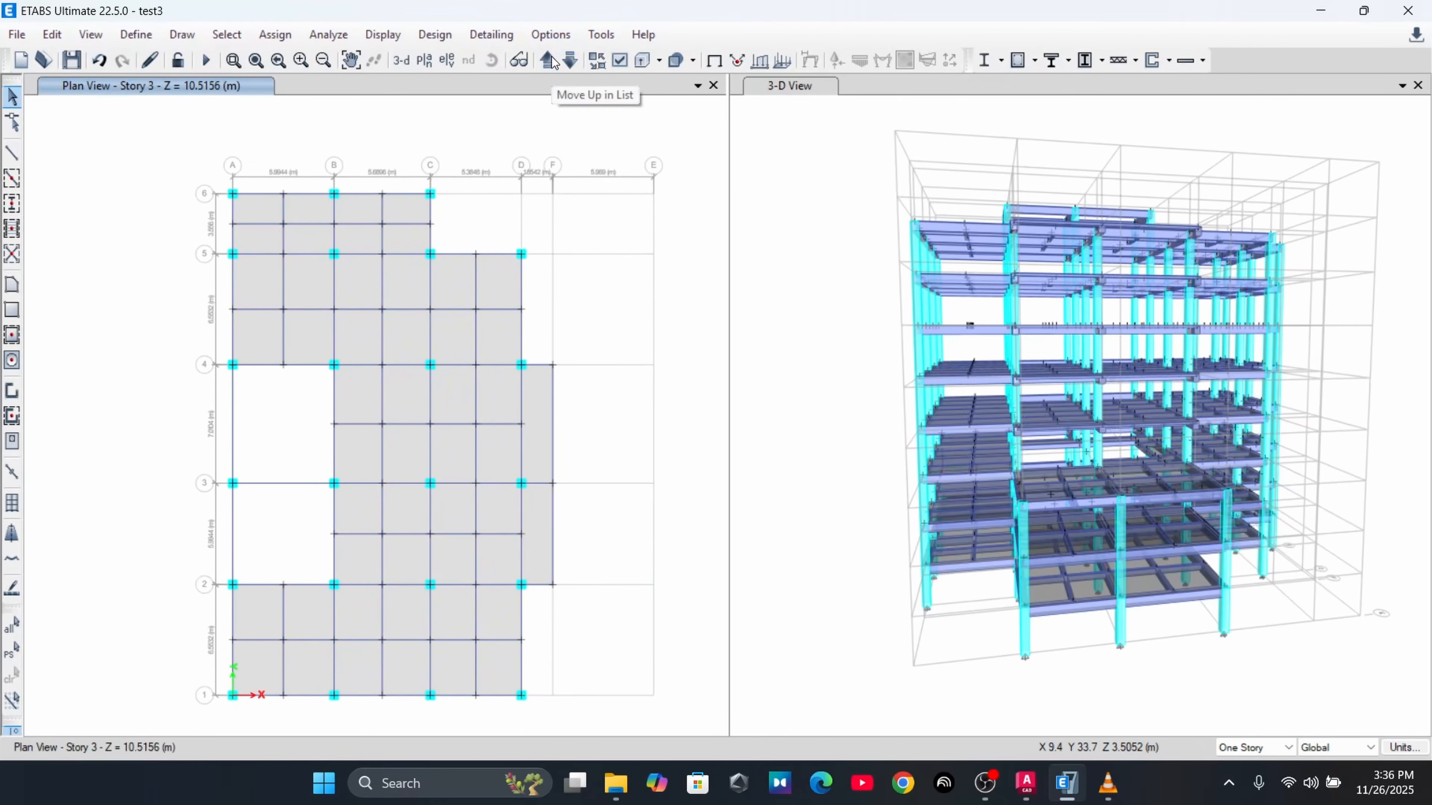
pyautogui.scroll(2, 271, 223)
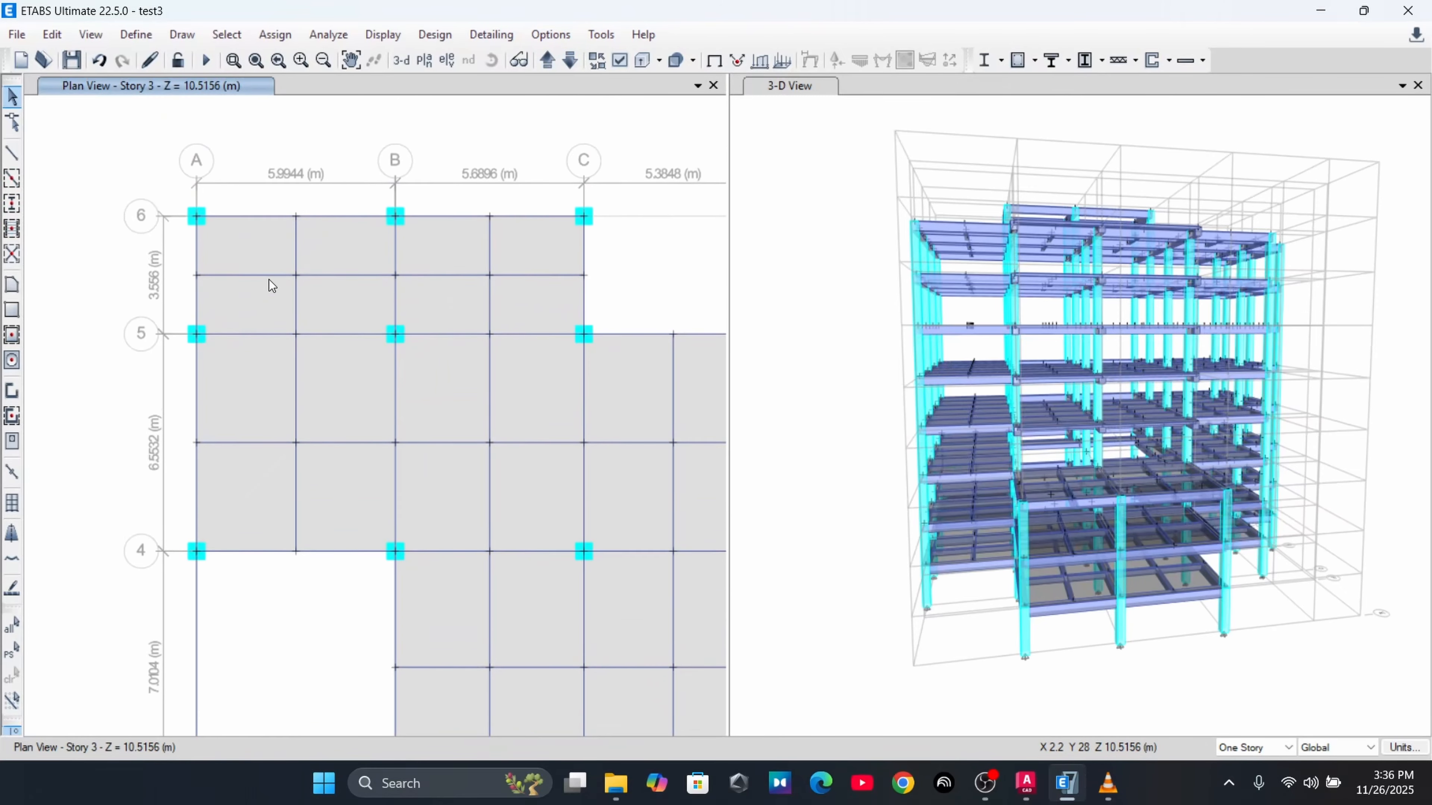
pyautogui.scroll(3, 269, 277)
pyautogui.scroll(-2, 269, 269)
pyautogui.moveTo(266, 271); pyautogui.dragTo(217, 293, button='middle')
pyautogui.scroll(2, 219, 293)
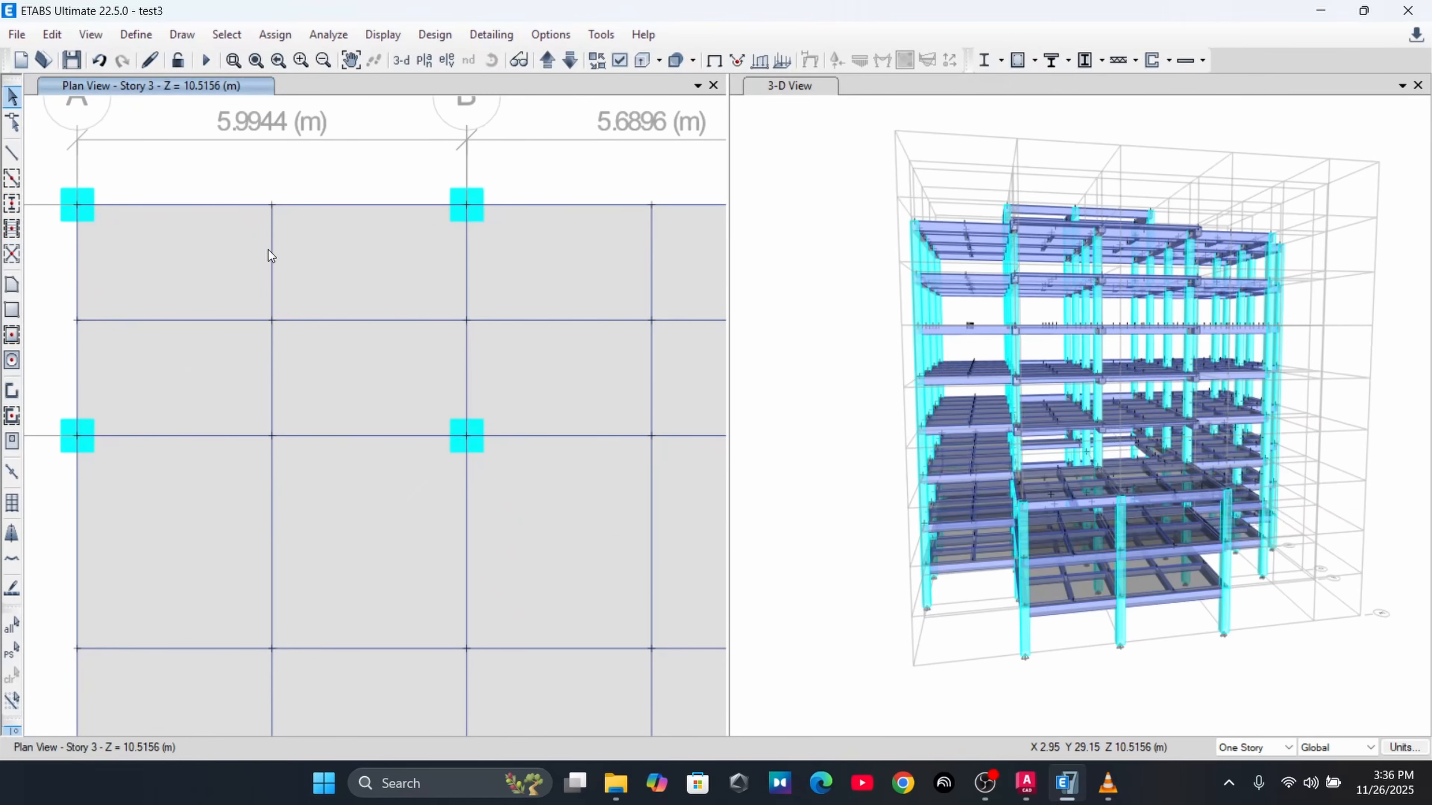
pyautogui.click(171, 322)
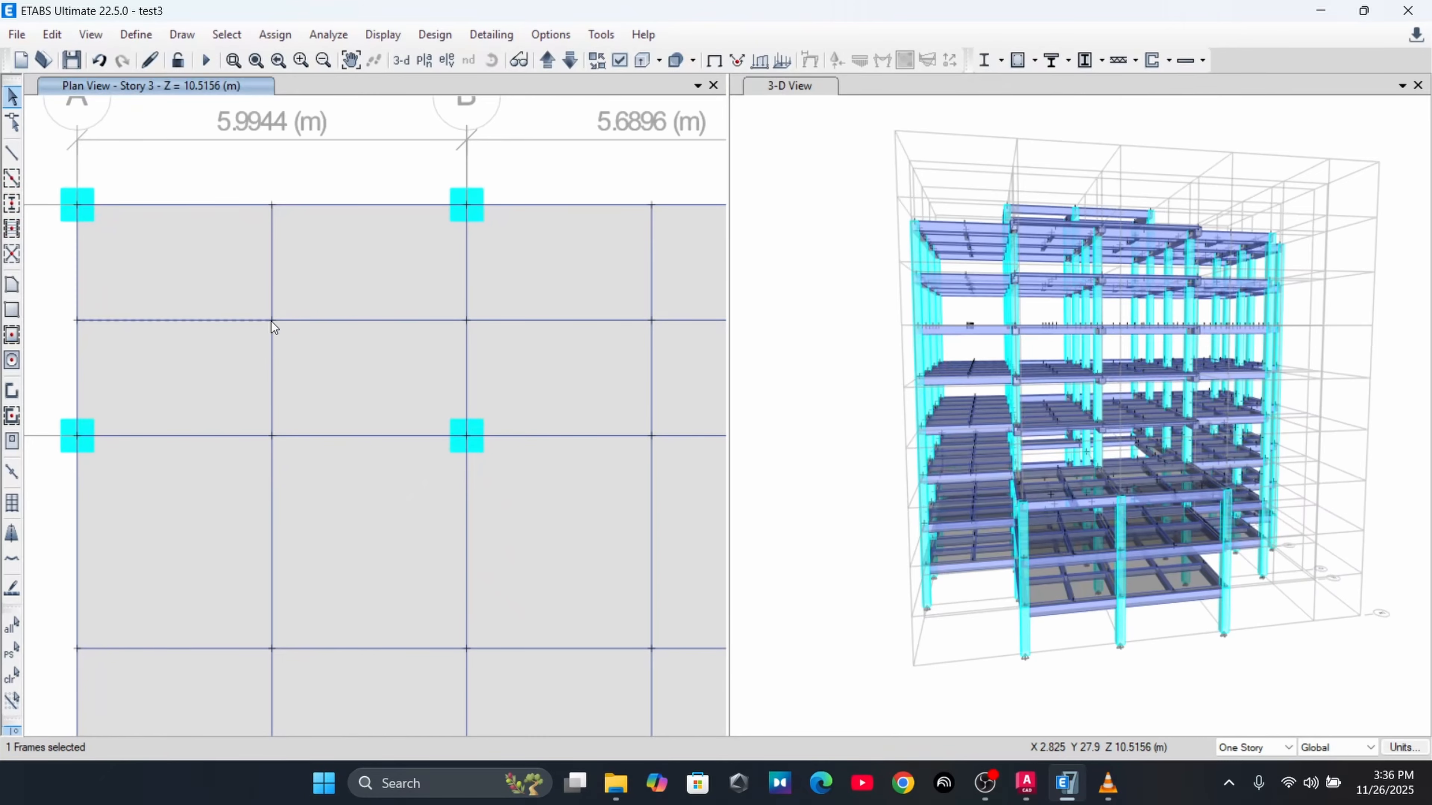
pyautogui.click(246, 327)
pyautogui.click(250, 320)
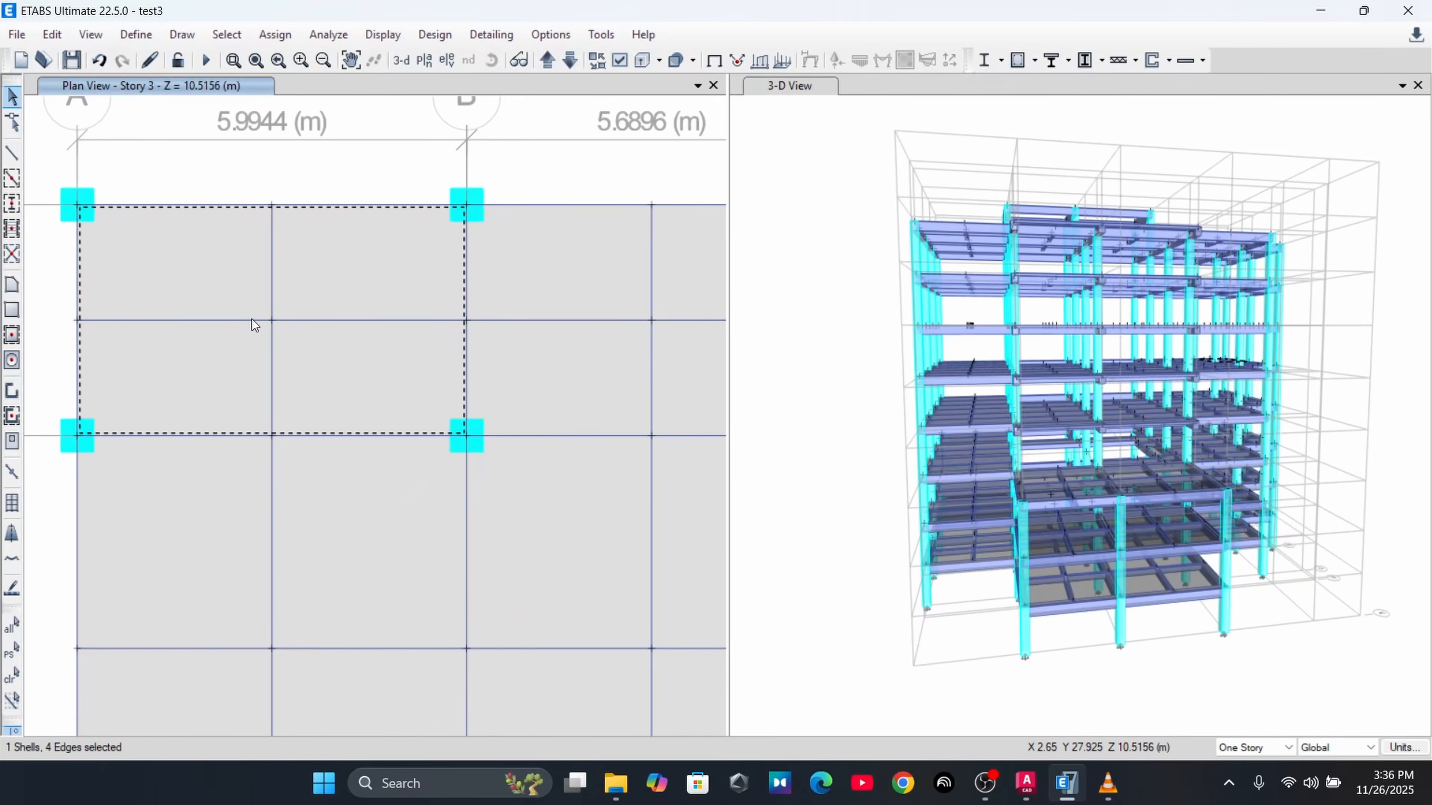
pyautogui.click(262, 321)
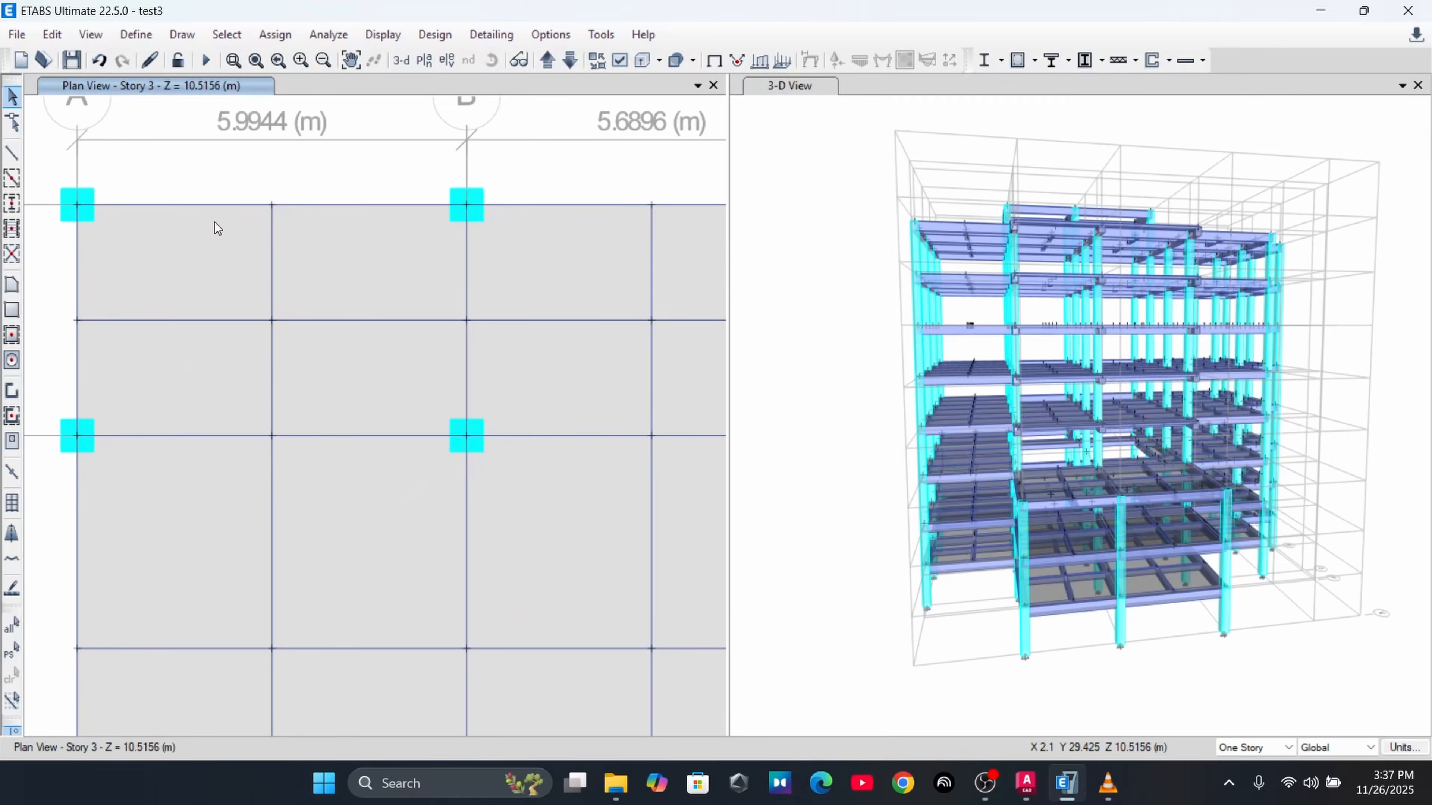
pyautogui.scroll(-2, 231, 265)
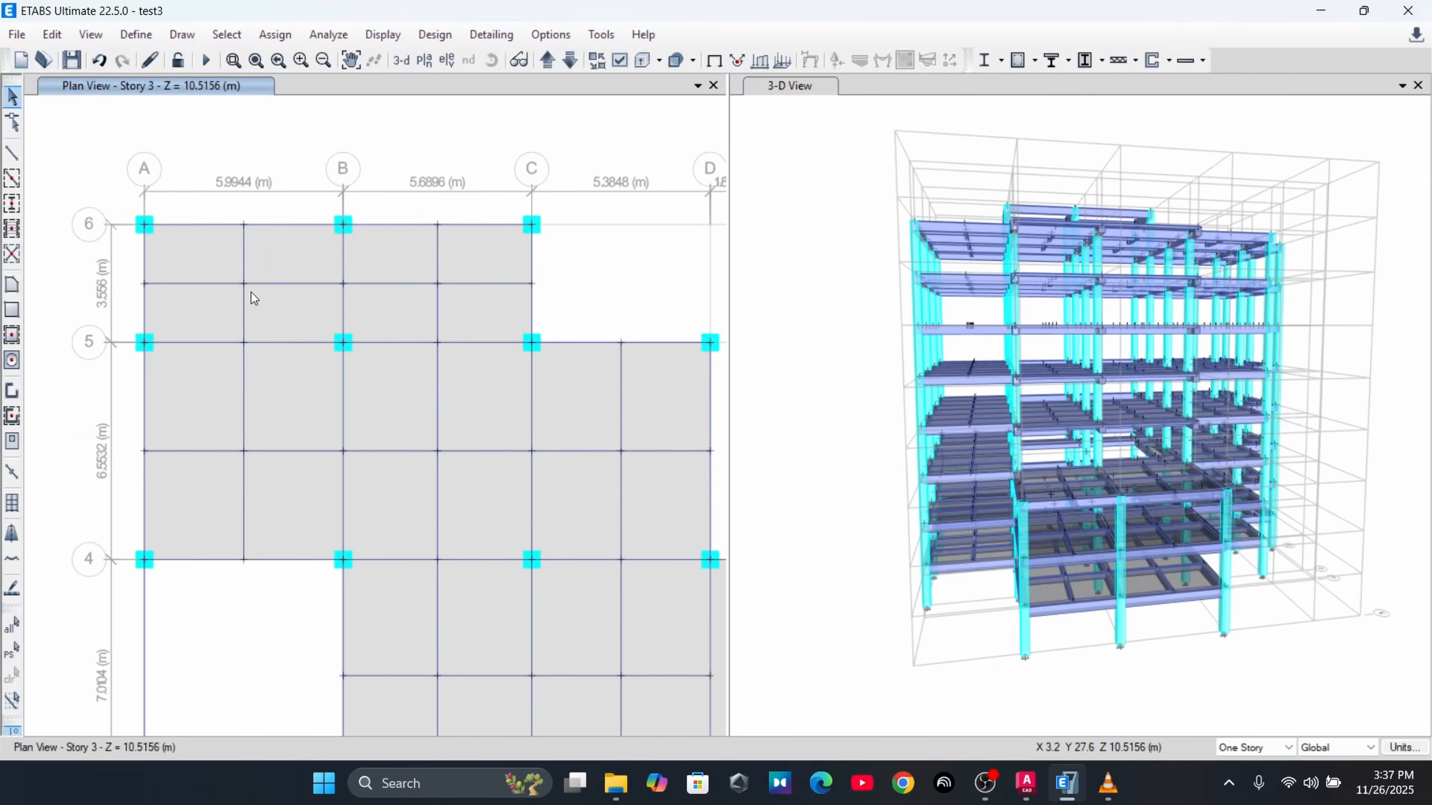
pyautogui.click(221, 250)
pyautogui.click(393, 248)
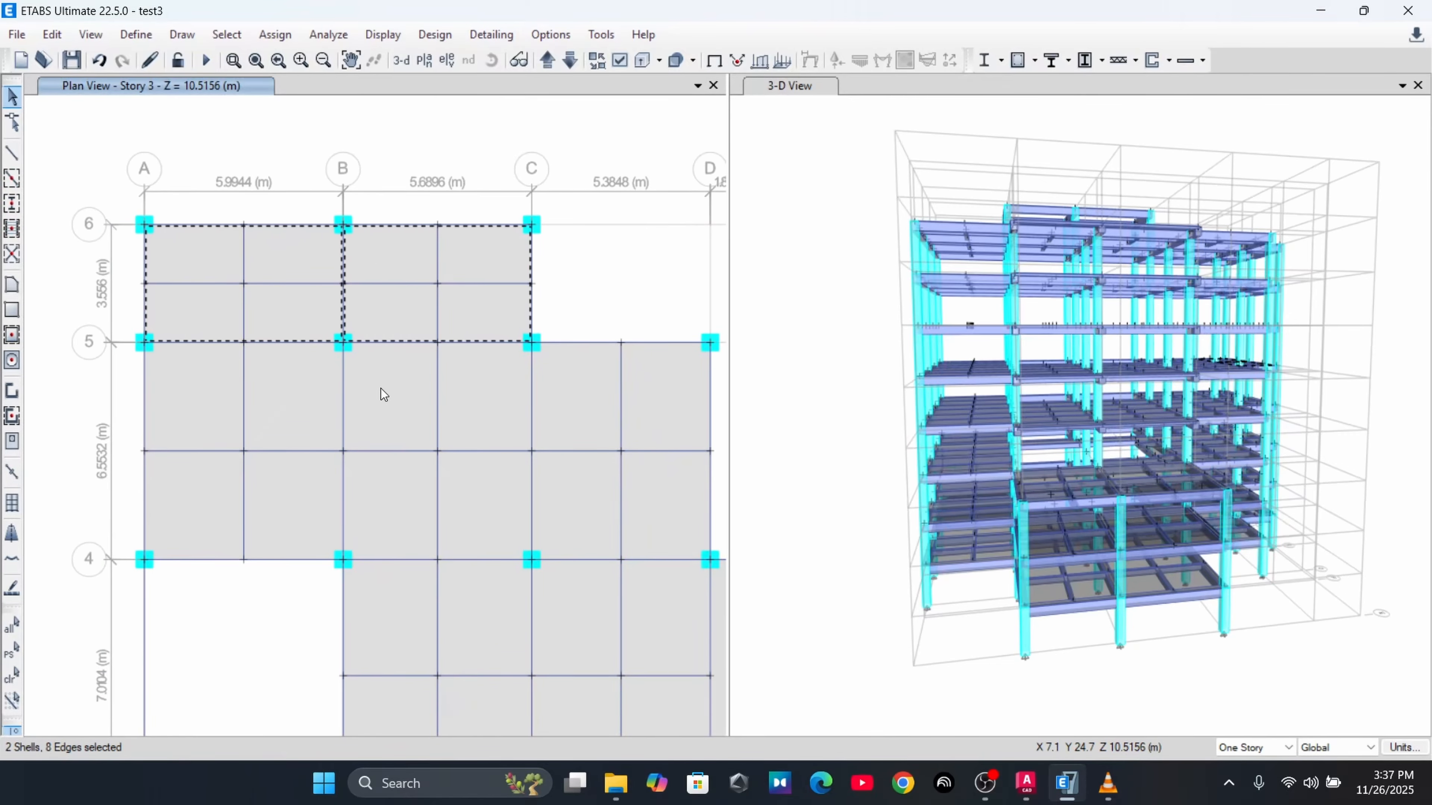
pyautogui.click(381, 388)
pyautogui.click(246, 406)
pyautogui.moveTo(293, 391); pyautogui.dragTo(173, 293, button='middle')
pyautogui.scroll(-2, 173, 293)
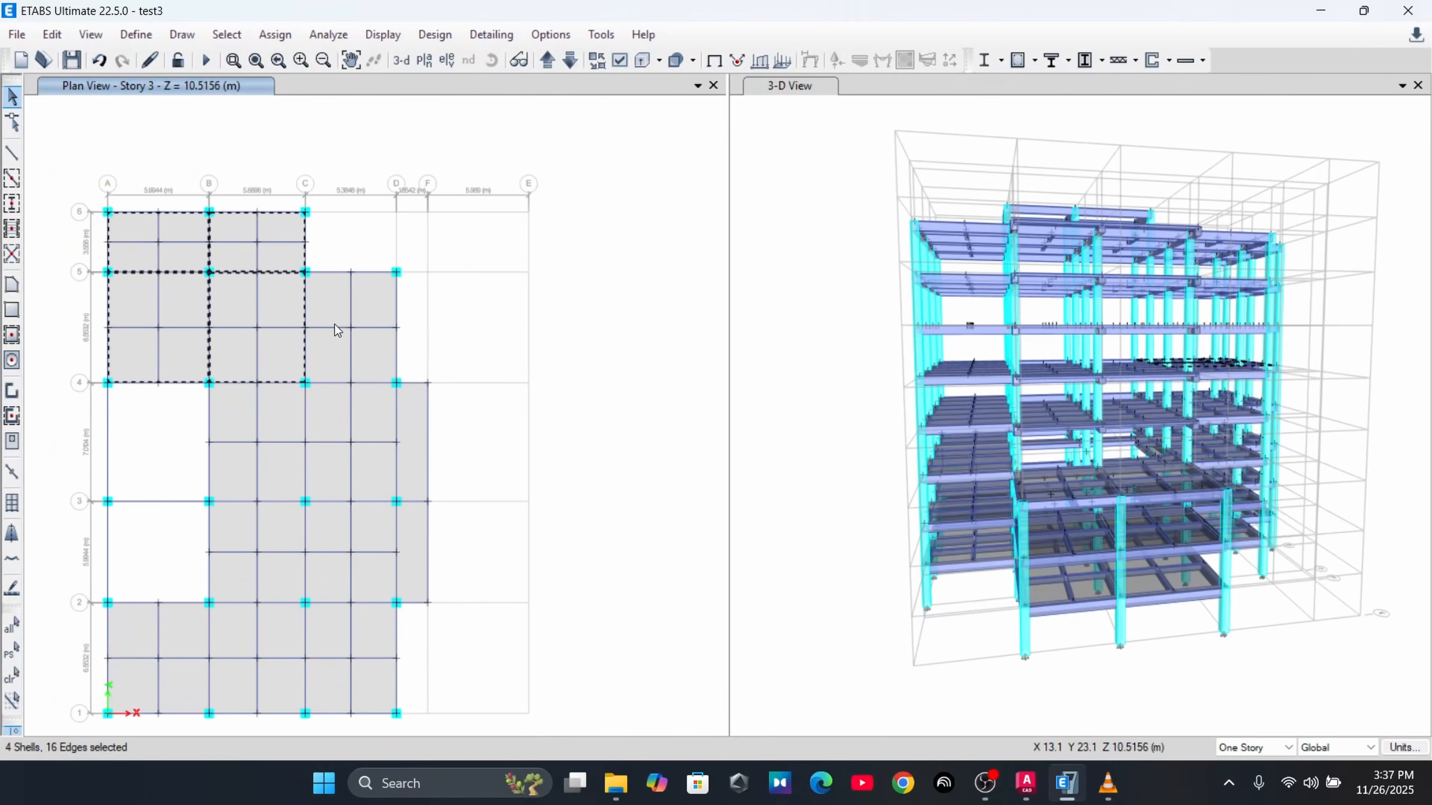
pyautogui.click(330, 374)
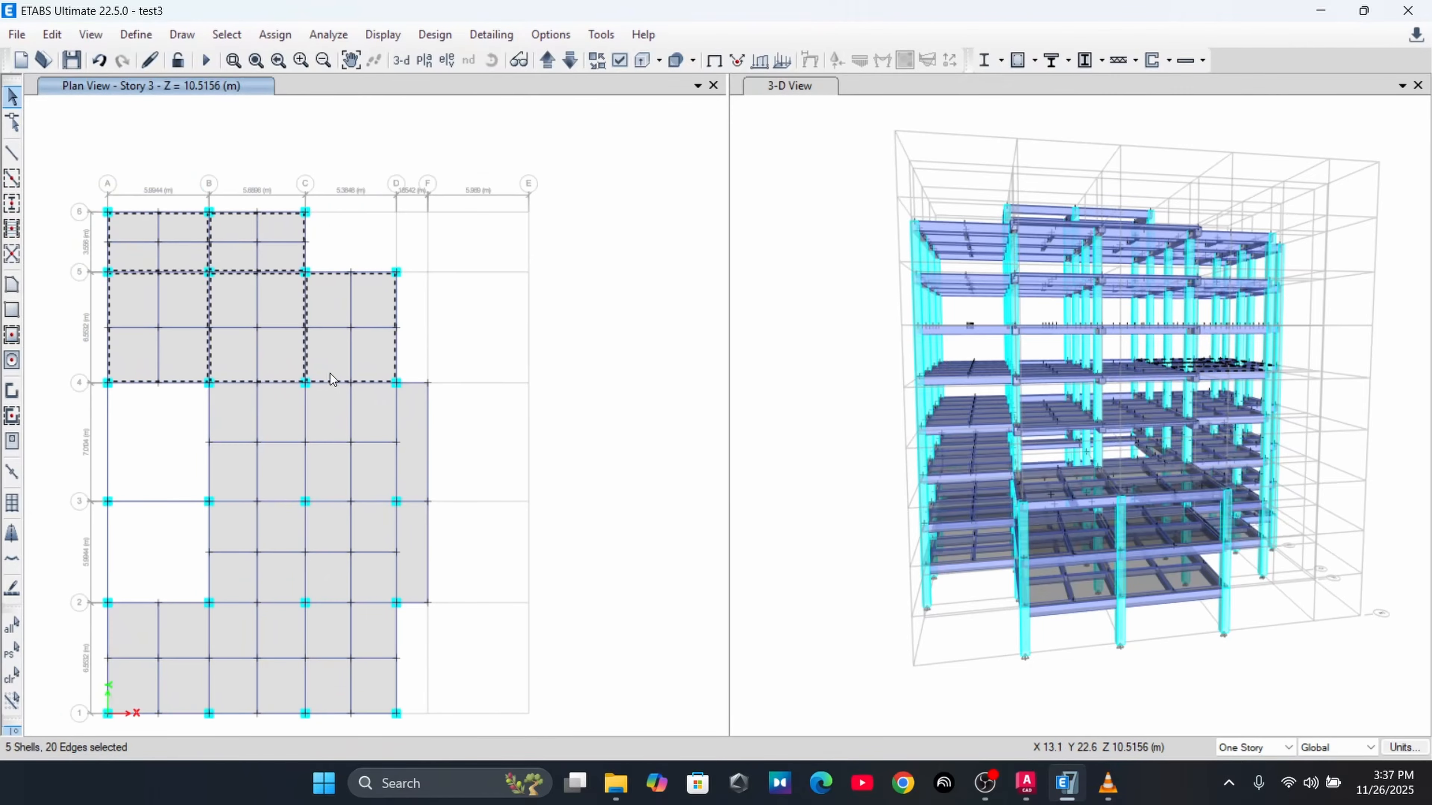
pyautogui.click(572, 358)
# Apply selections to All Stories and select the slab panels in bays A–C/5–6 and A–D/4–5
pyautogui.click(1254, 747)
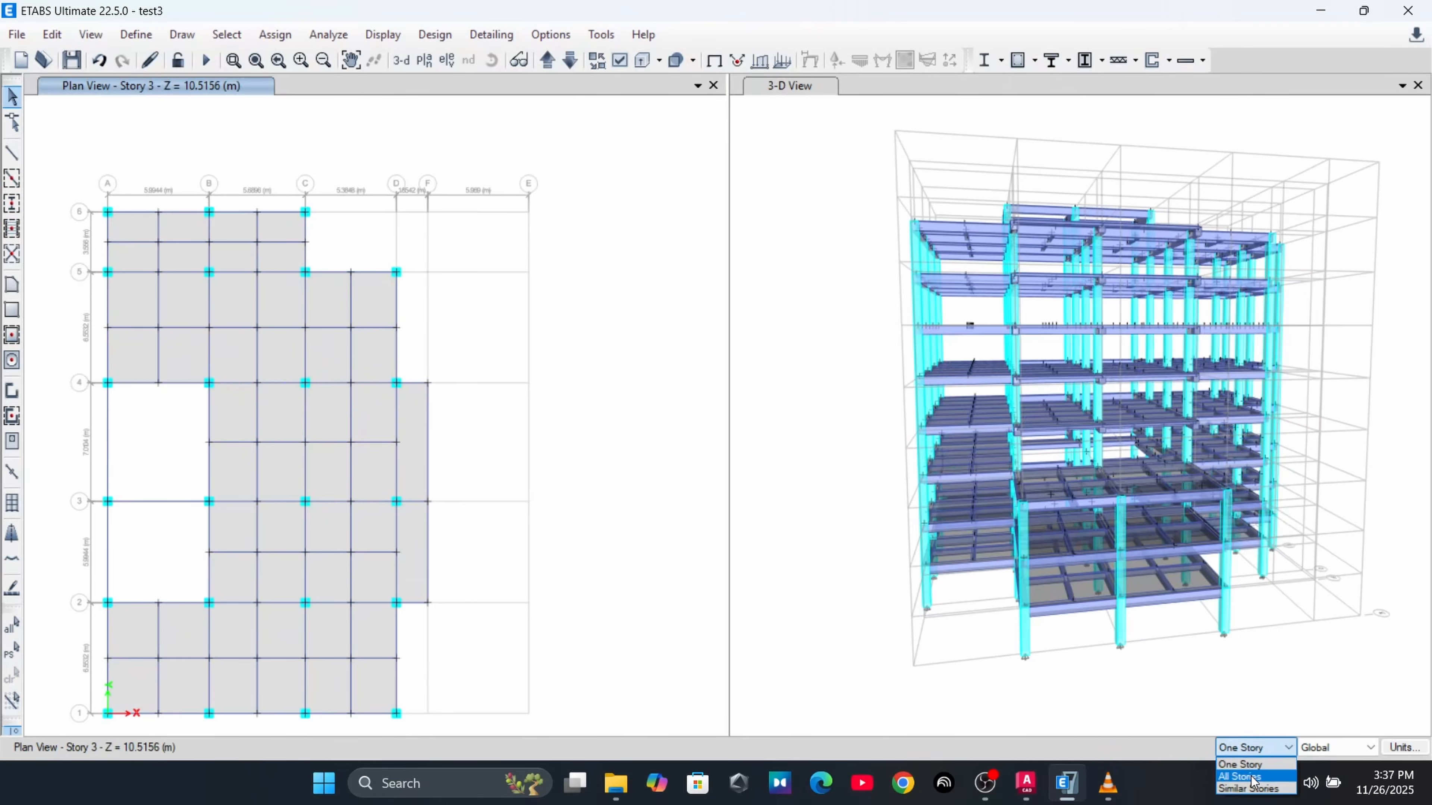
pyautogui.click(1240, 772)
pyautogui.click(191, 268)
pyautogui.click(246, 262)
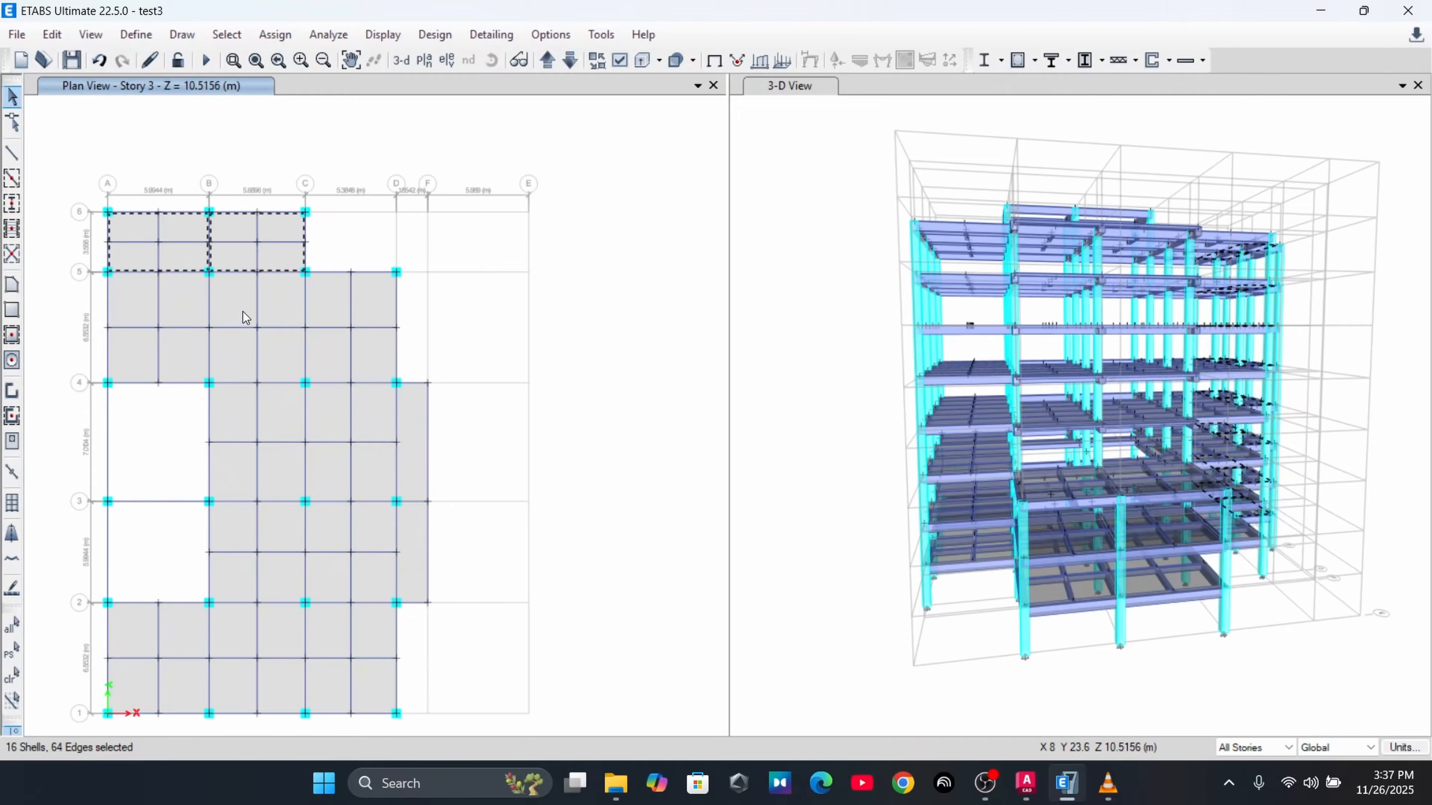
pyautogui.click(243, 317)
pyautogui.click(189, 311)
pyautogui.click(316, 313)
# Add the slab panels in bays B–D/3–4, B–D/2–3 and A–D/1–2 to the selection across all stories
pyautogui.click(341, 436)
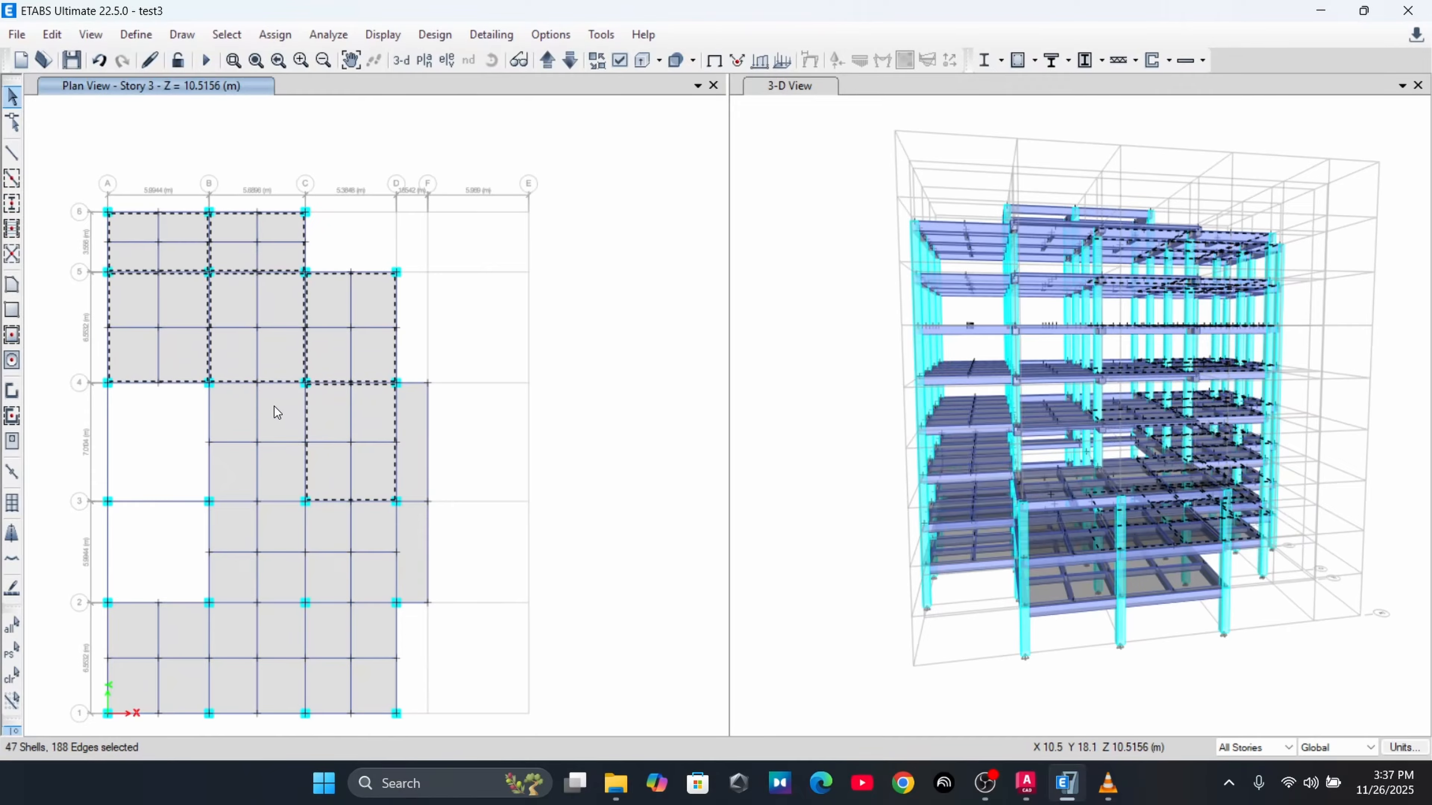
pyautogui.click(274, 406)
pyautogui.click(272, 541)
pyautogui.click(326, 532)
pyautogui.click(338, 638)
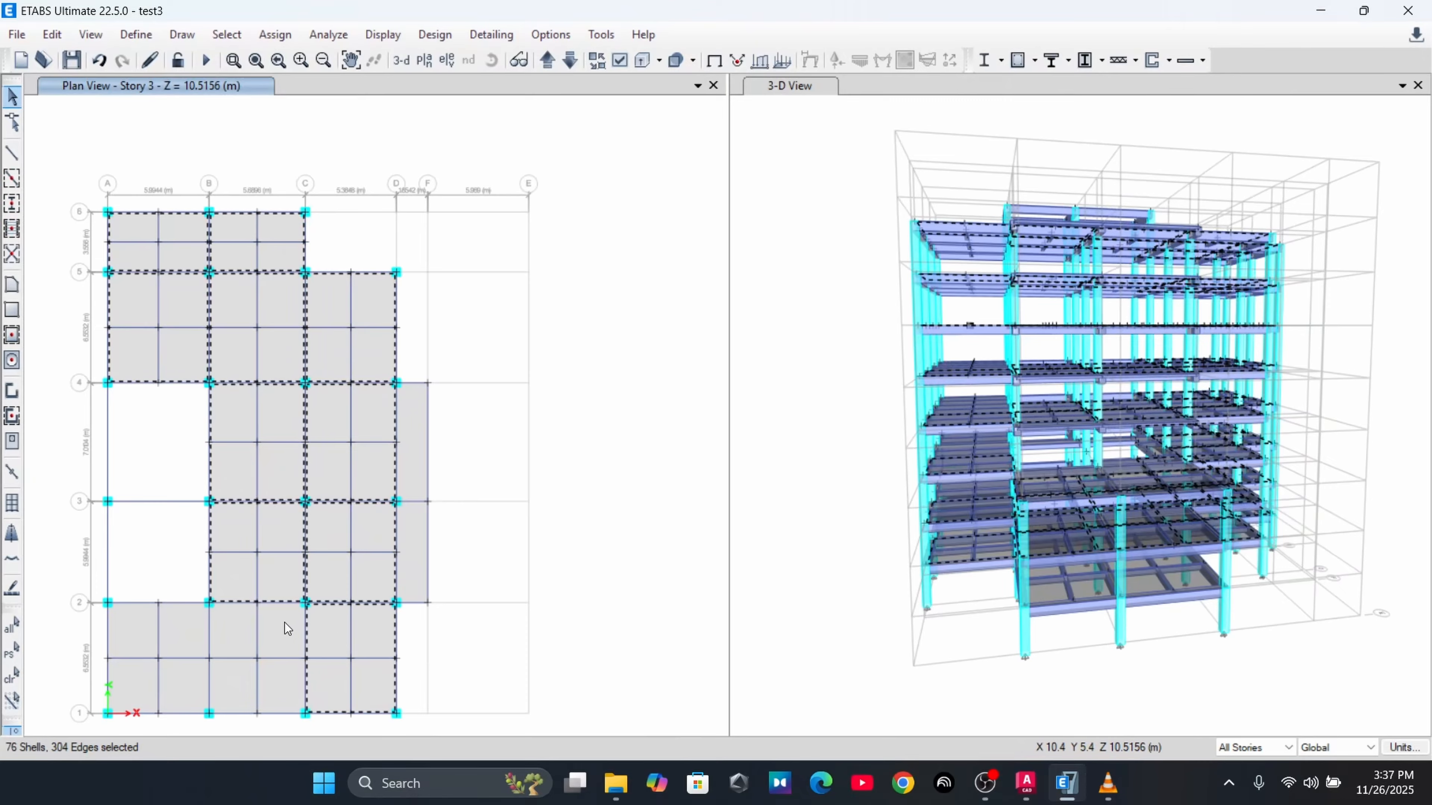
pyautogui.click(281, 624)
pyautogui.click(191, 628)
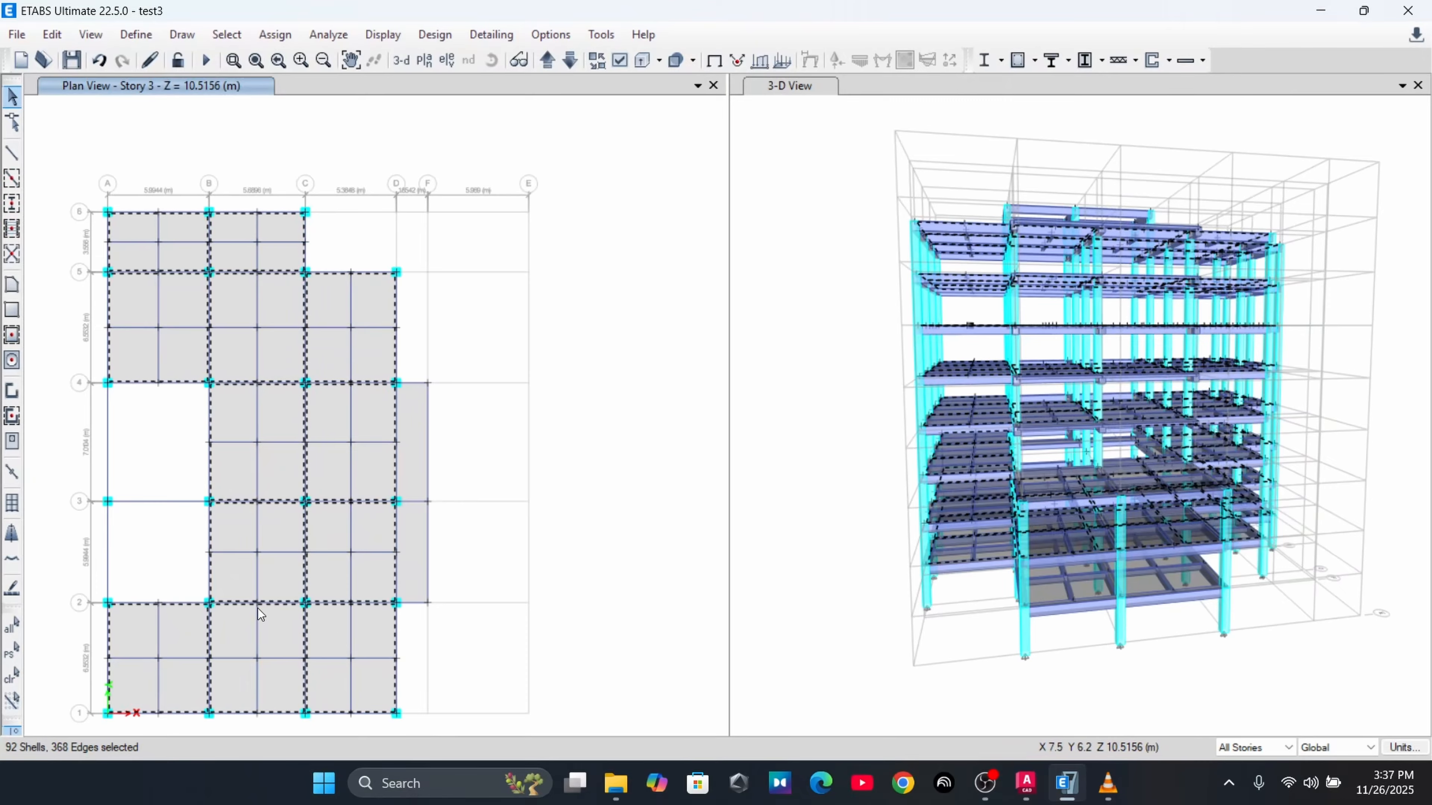
pyautogui.click(416, 546)
pyautogui.click(421, 469)
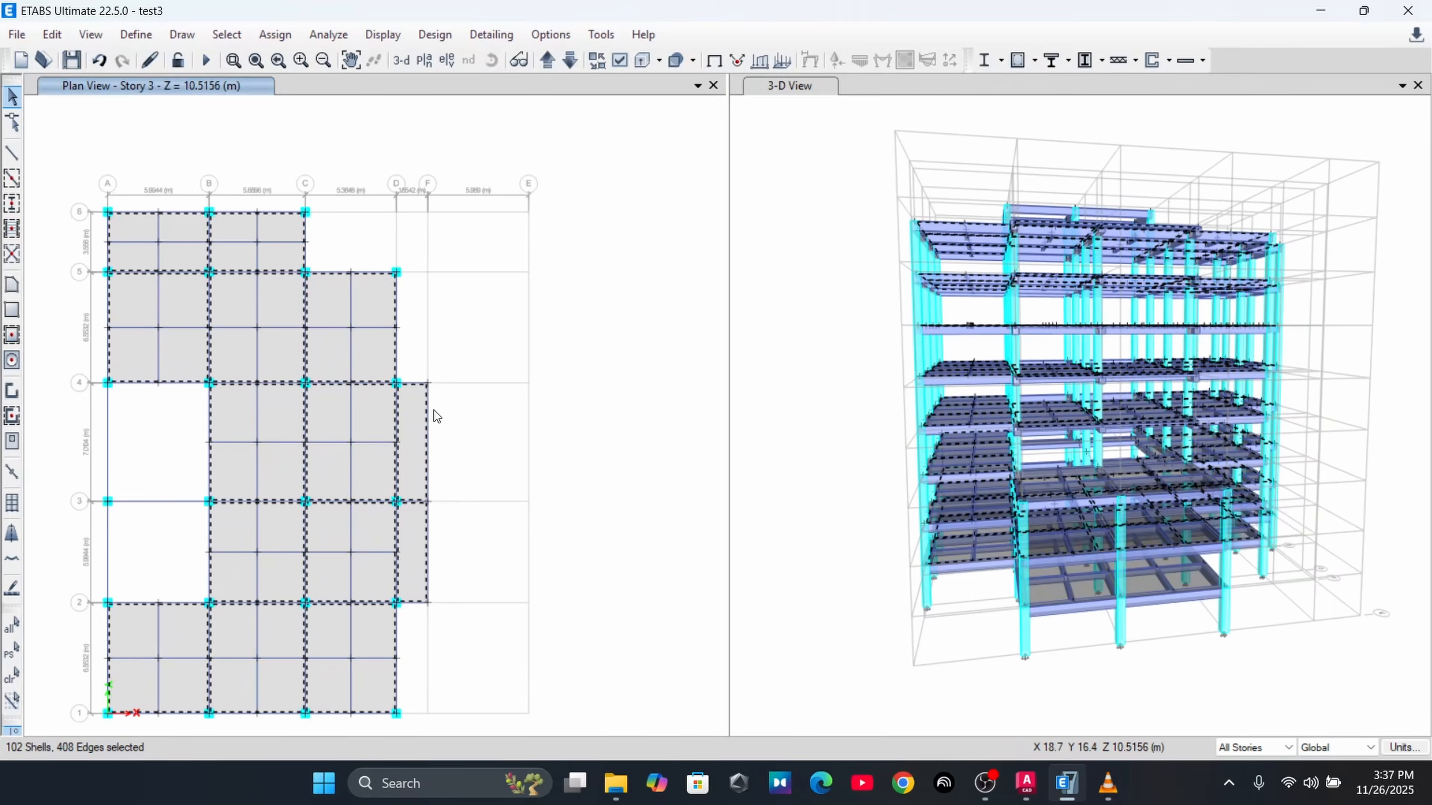
pyautogui.click(417, 460)
pyautogui.click(409, 543)
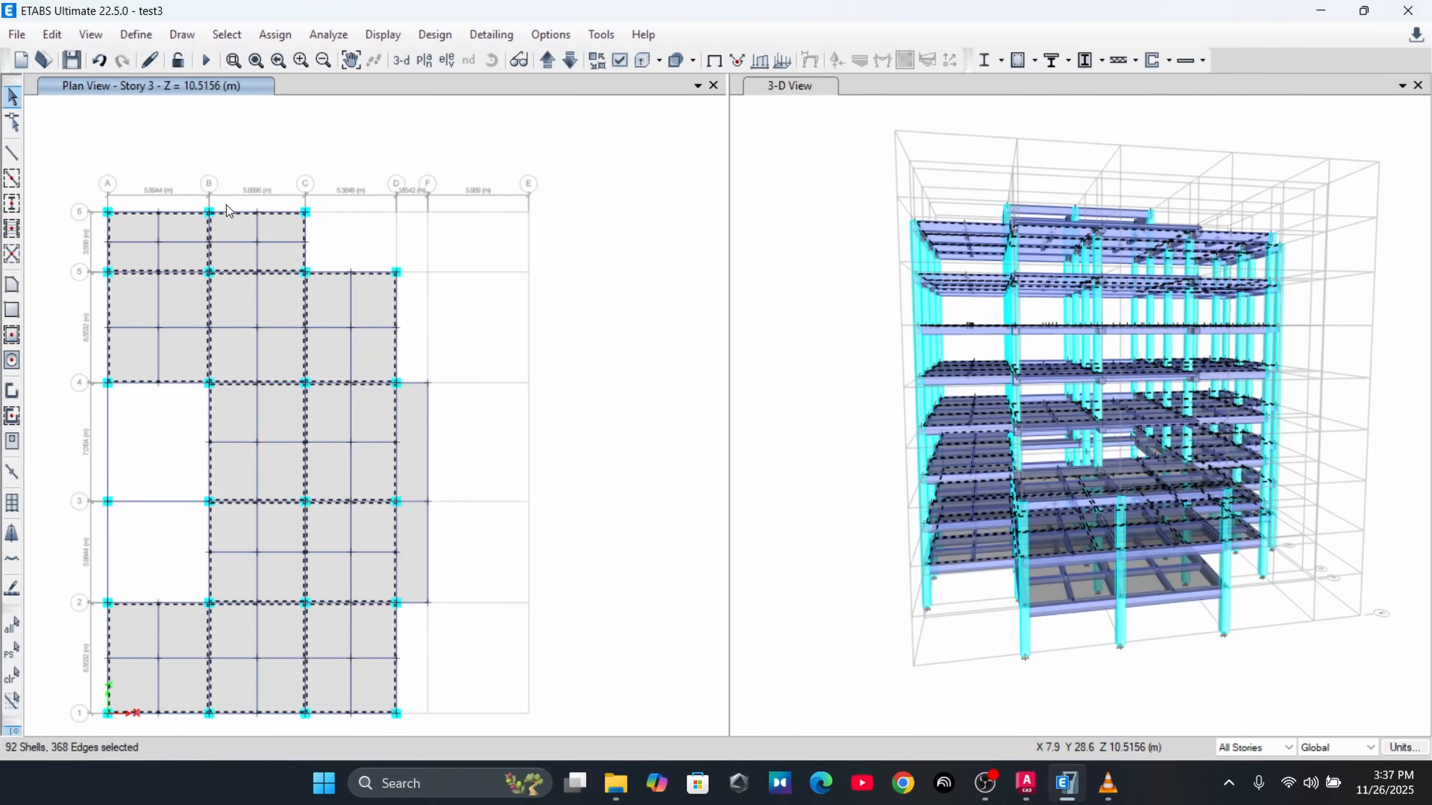
# Divide the selected slab shells on all stories into 2 by 2 areas
pyautogui.click(52, 34)
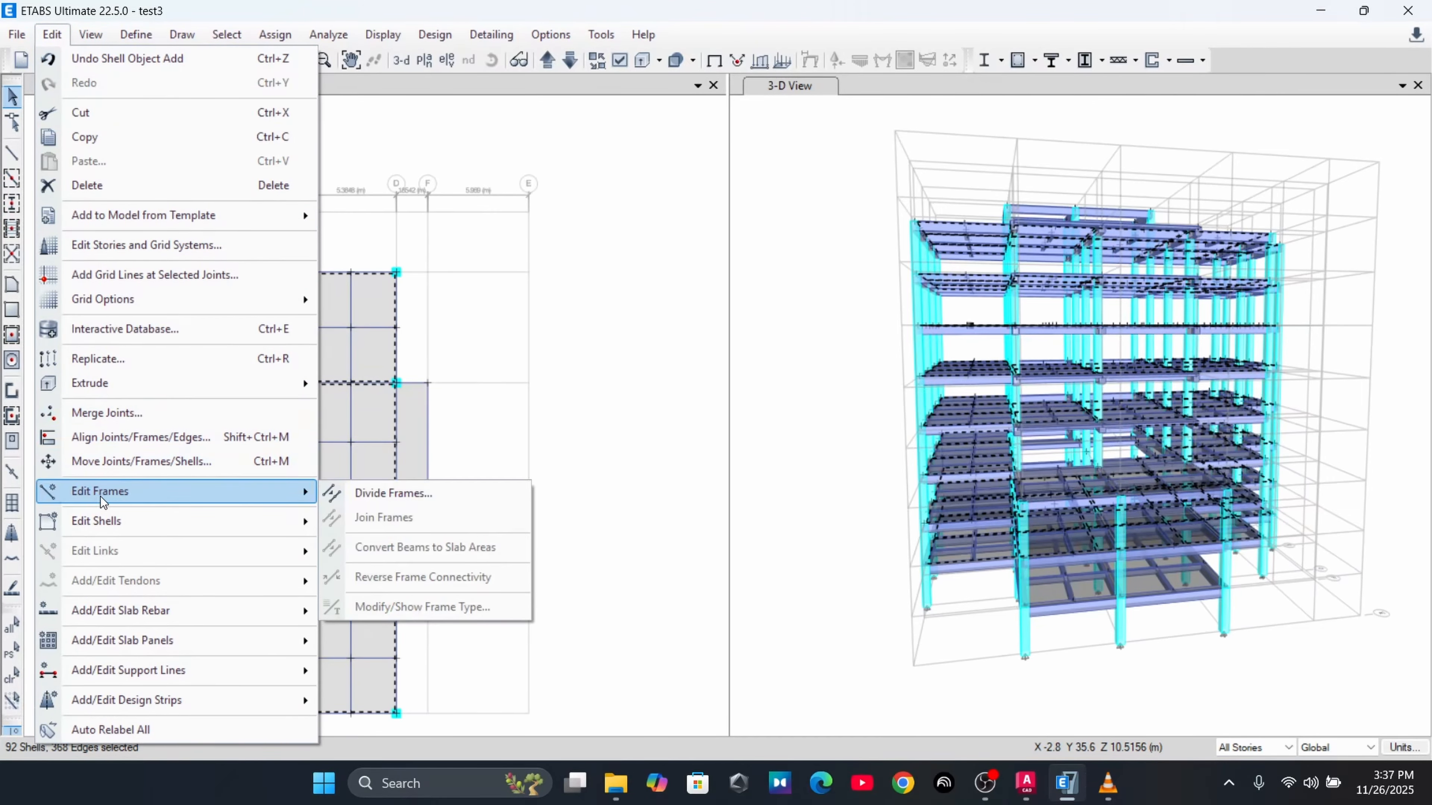
pyautogui.moveTo(104, 521)
pyautogui.click(386, 411)
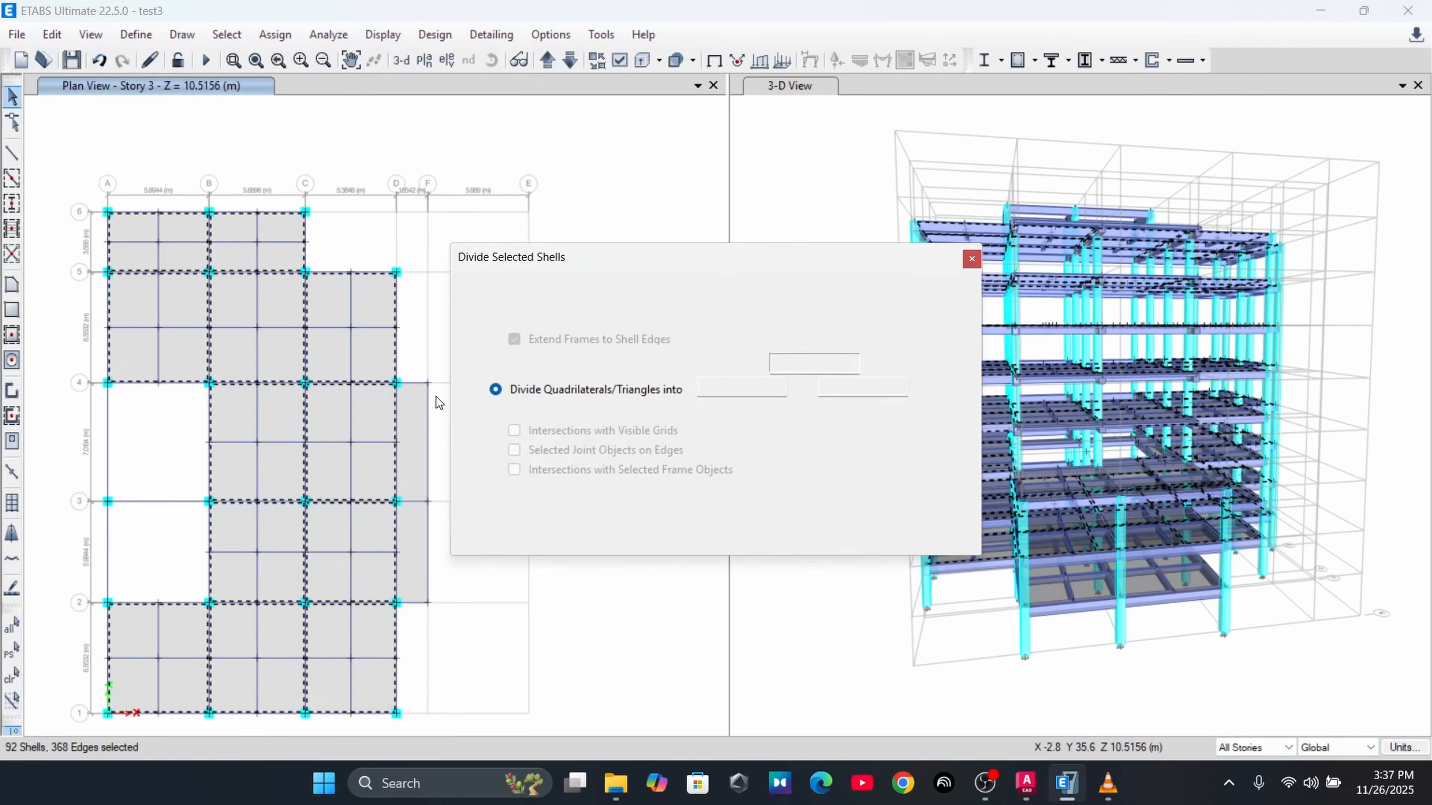
pyautogui.moveTo(720, 261); pyautogui.dragTo(914, 261)
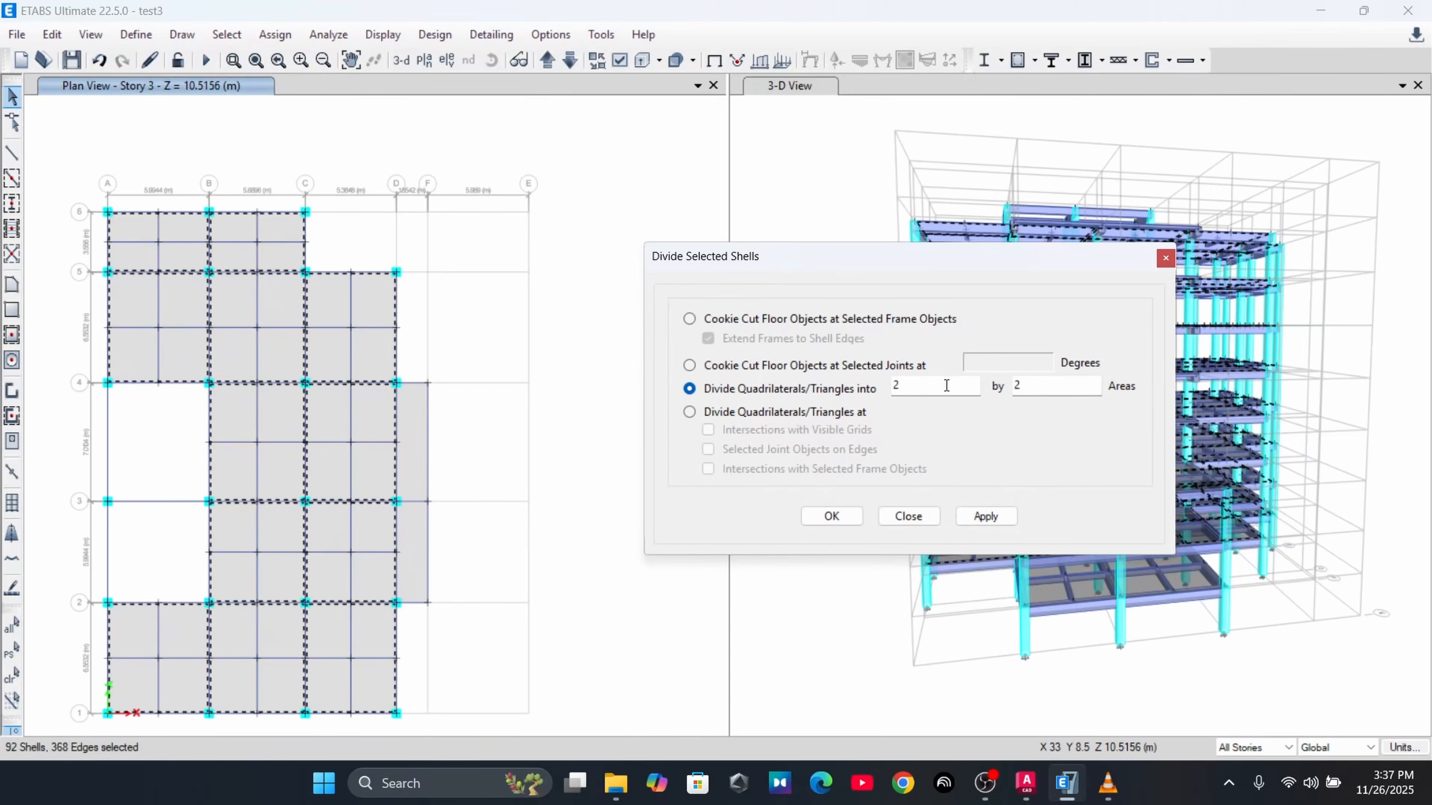
pyautogui.click(984, 516)
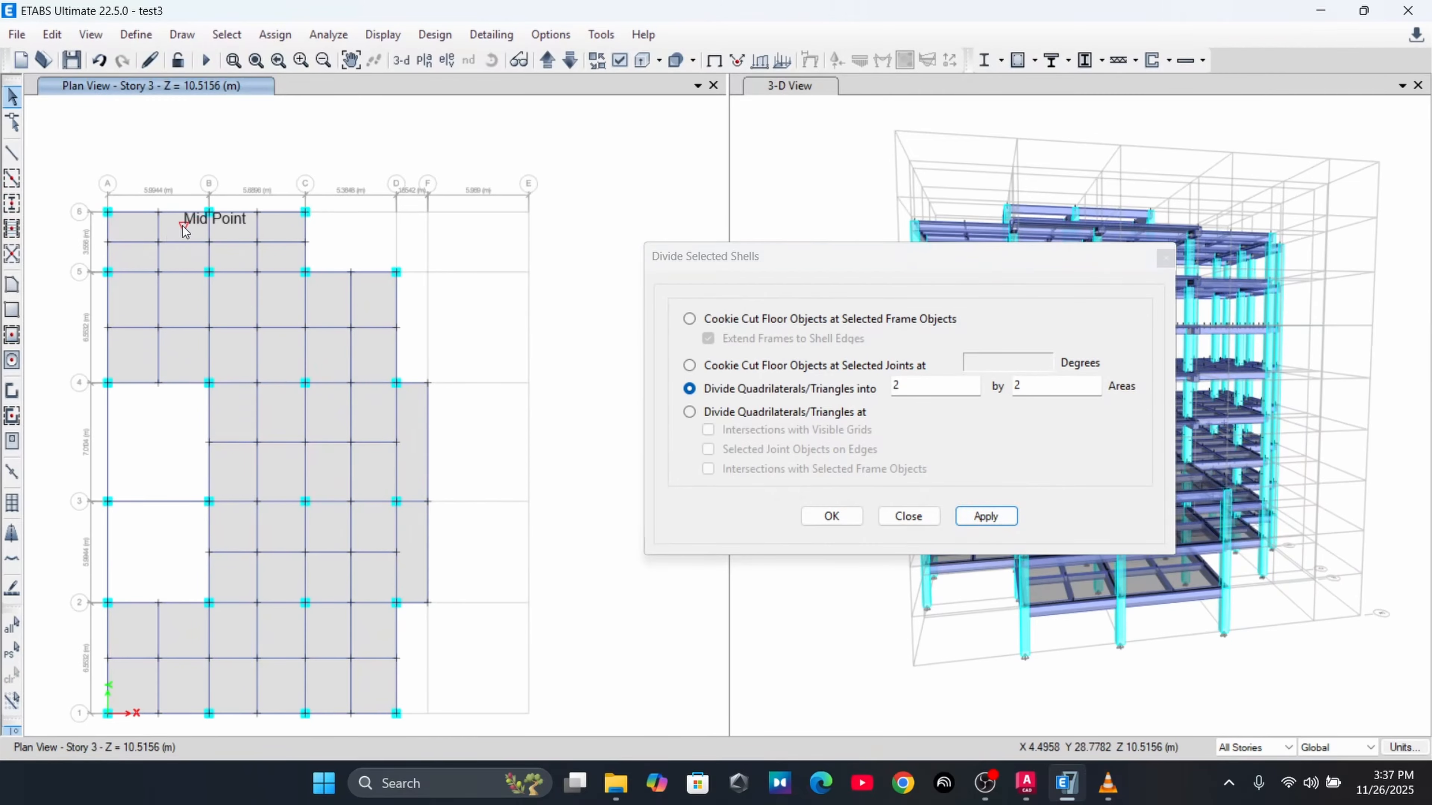
# Check the slab division by selecting the quarter panels in bays A–B/5–6 and B–C/4–5, and finish the shell division command
pyautogui.click(170, 229)
pyautogui.click(128, 228)
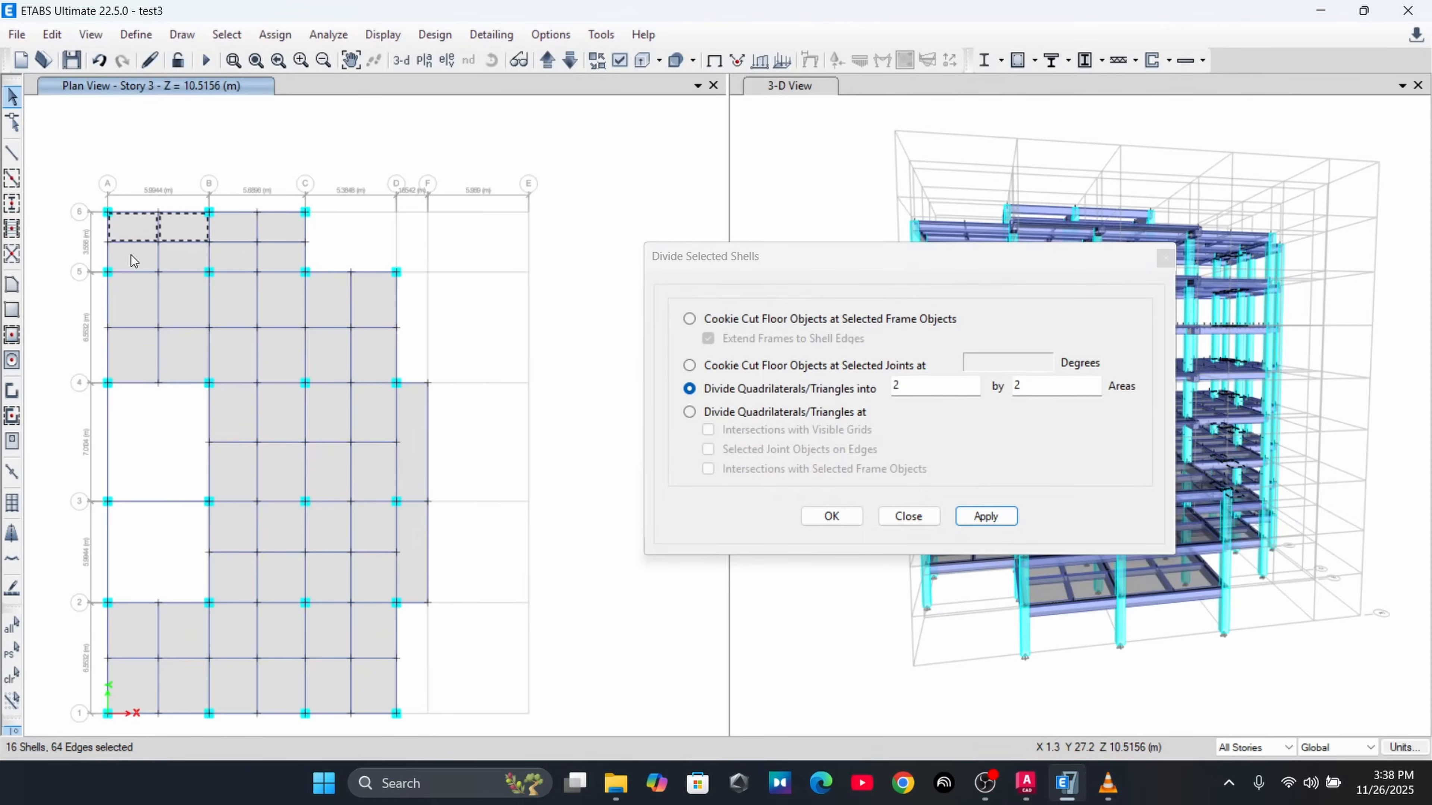
pyautogui.click(131, 255)
pyautogui.click(167, 256)
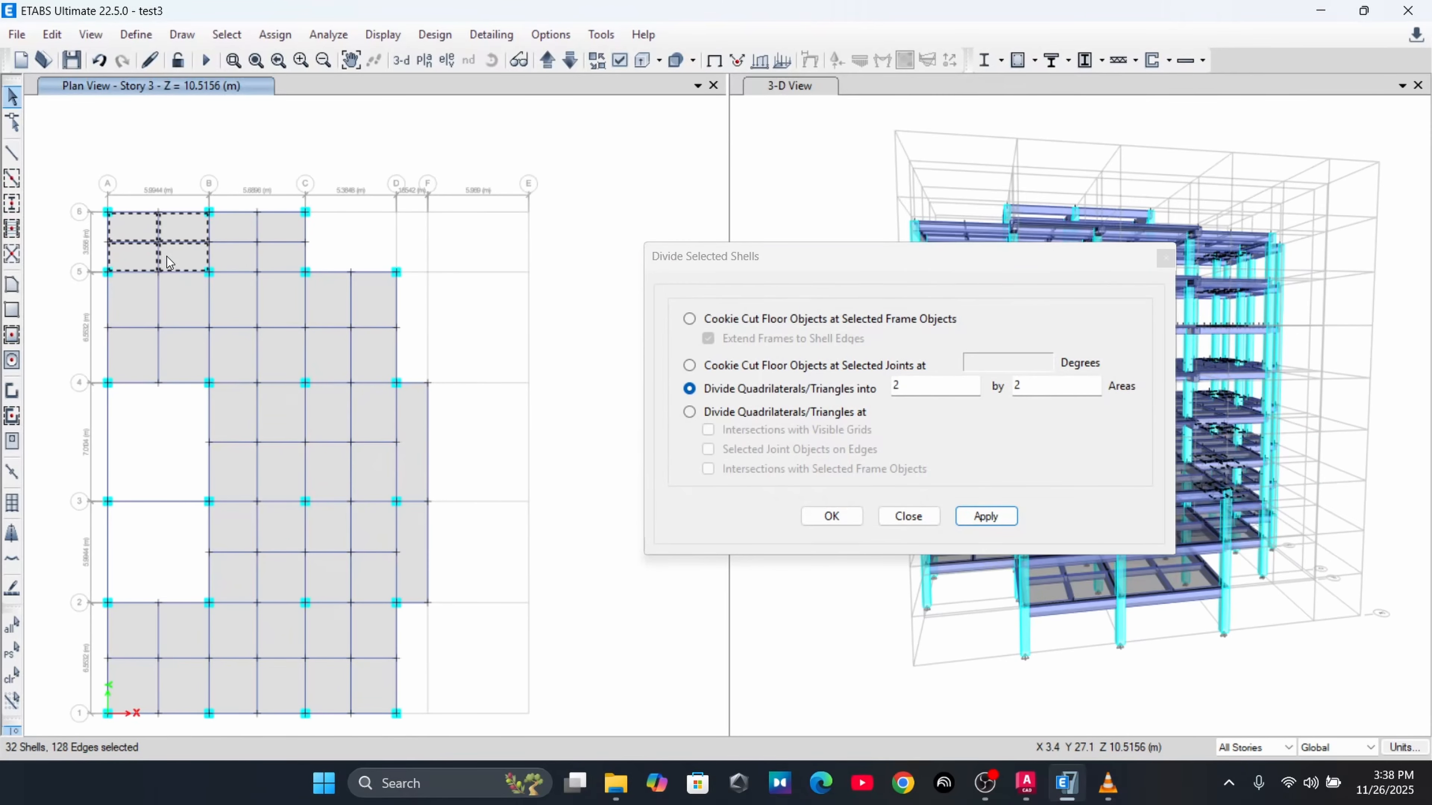
pyautogui.press('Escape')
pyautogui.click(233, 361)
pyautogui.click(273, 350)
pyautogui.click(275, 297)
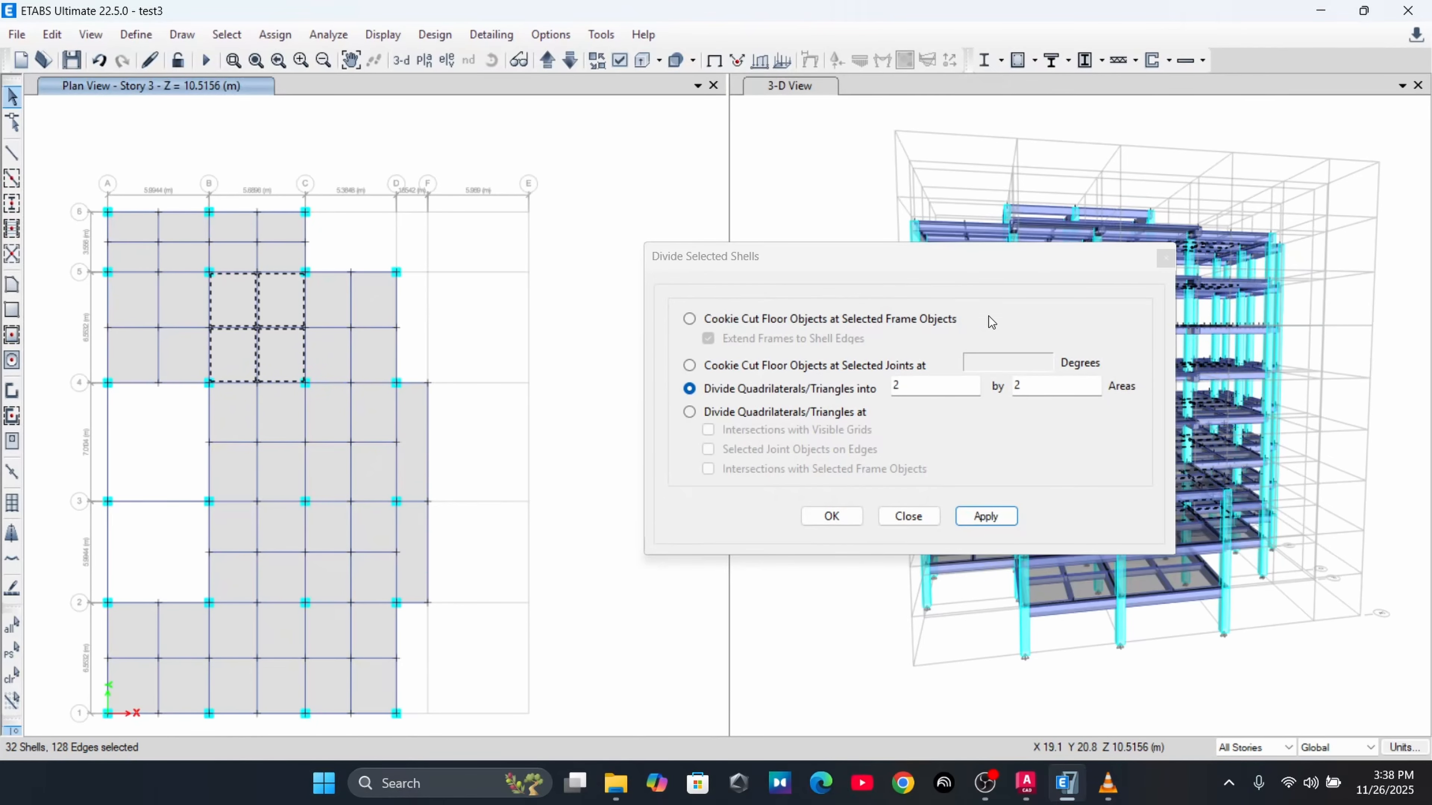
pyautogui.click(831, 516)
# Inspect individual quarter panels in bays B–C/4–5 and A–B/5–6 against the secondary beams on the Story 3 plan, and clear the selection
pyautogui.scroll(2, 254, 305)
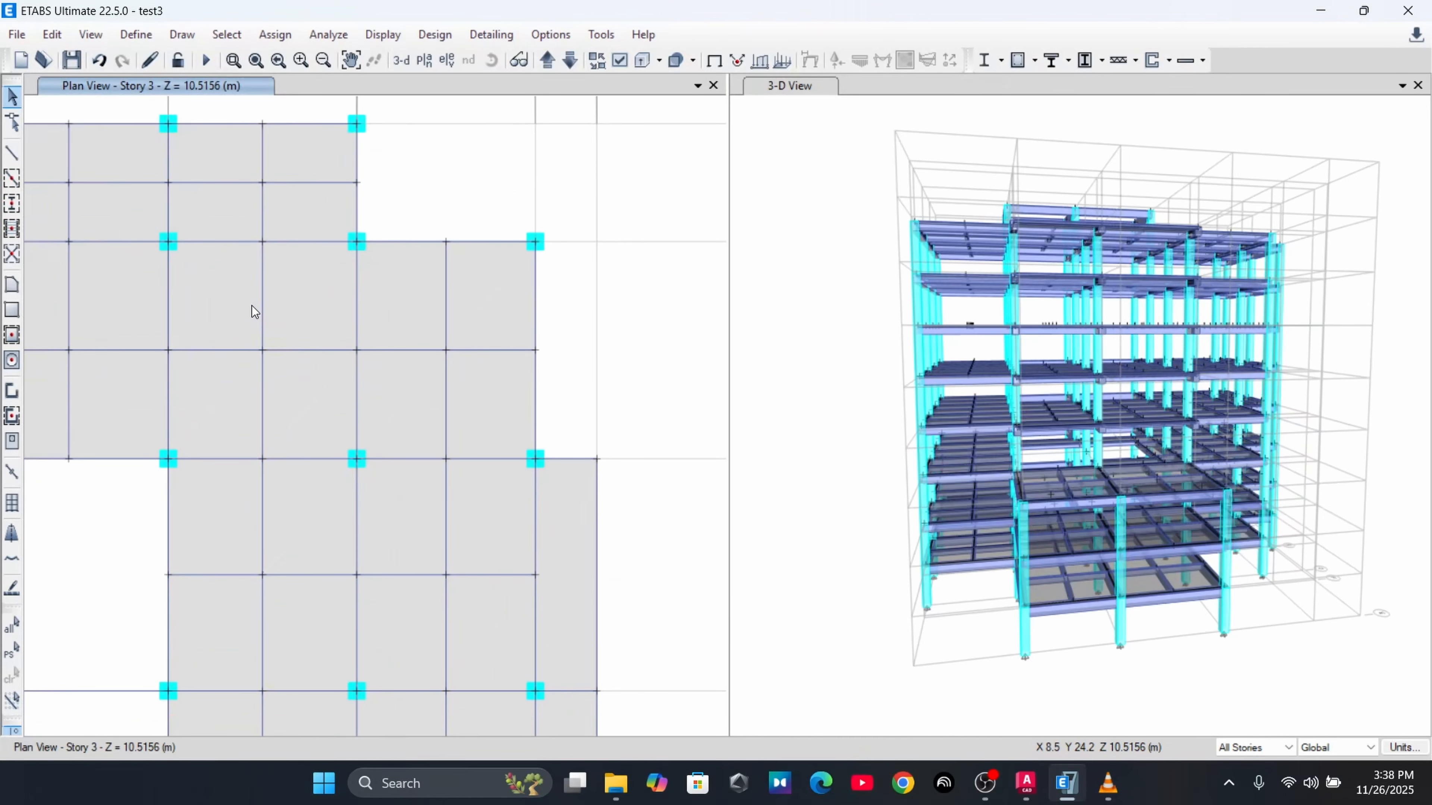
pyautogui.moveTo(253, 305); pyautogui.dragTo(314, 278, button='middle')
pyautogui.scroll(2, 420, 327)
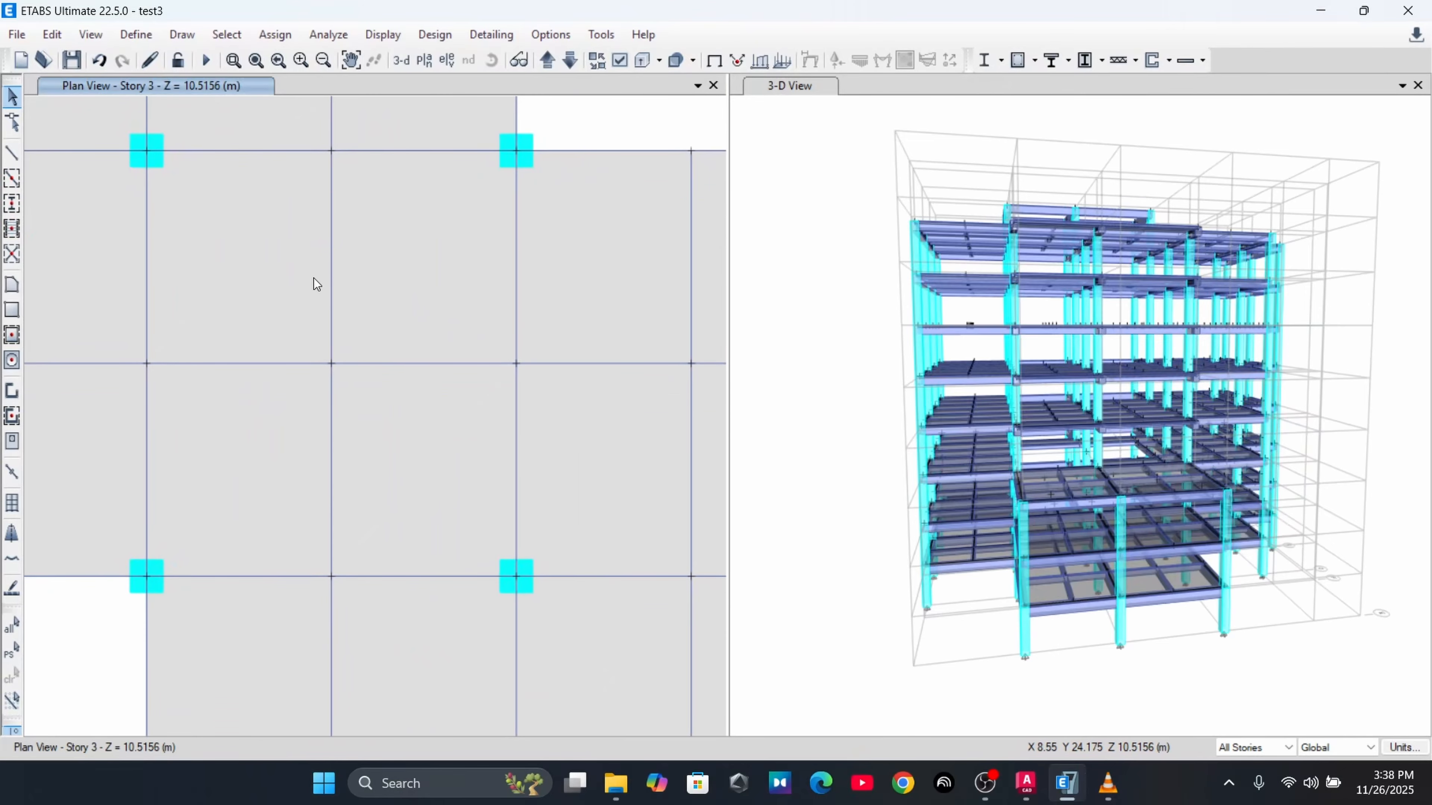
pyautogui.click(309, 291)
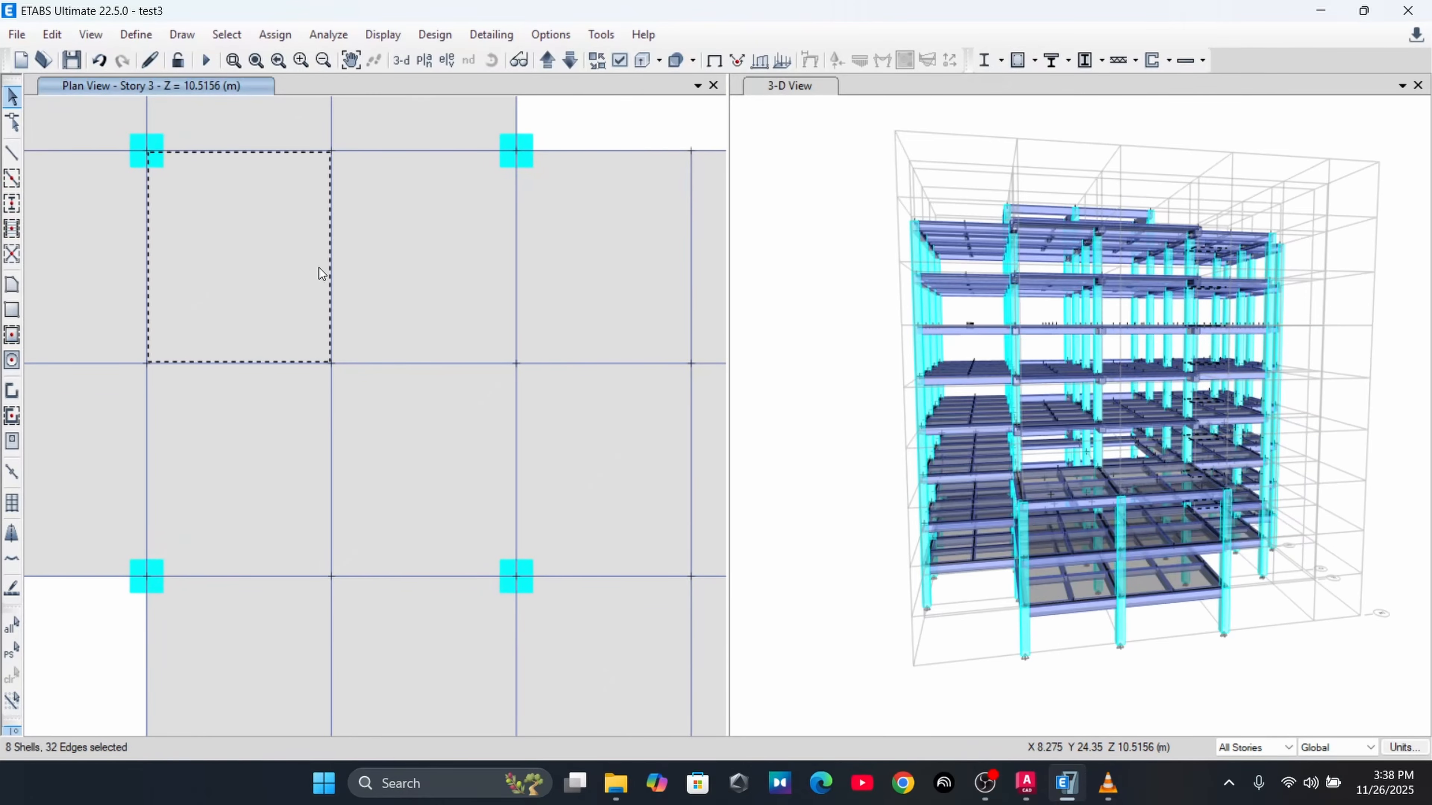
pyautogui.click(409, 299)
pyautogui.press('Escape')
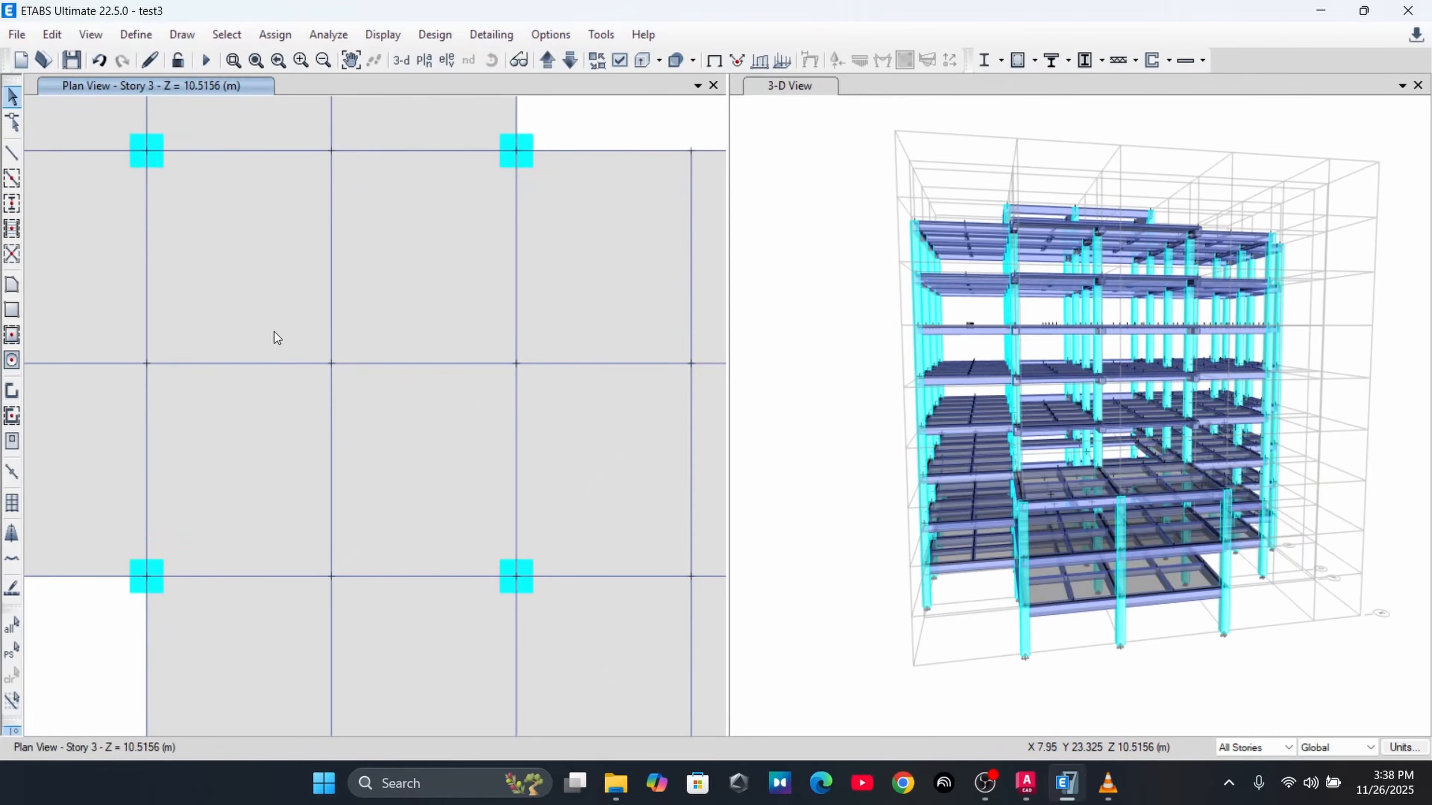
pyautogui.scroll(-3, 274, 331)
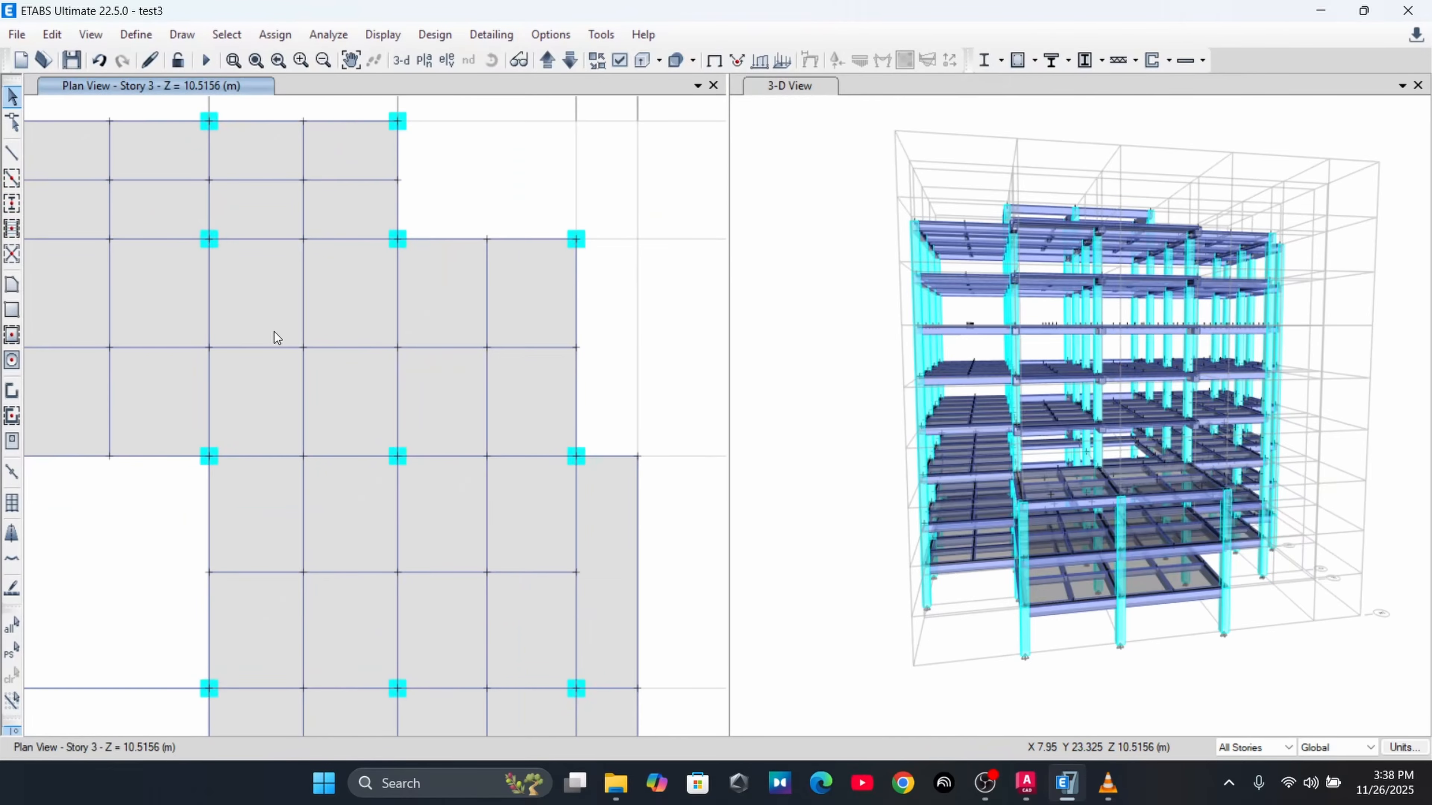
pyautogui.moveTo(242, 270); pyautogui.dragTo(330, 303, button='middle')
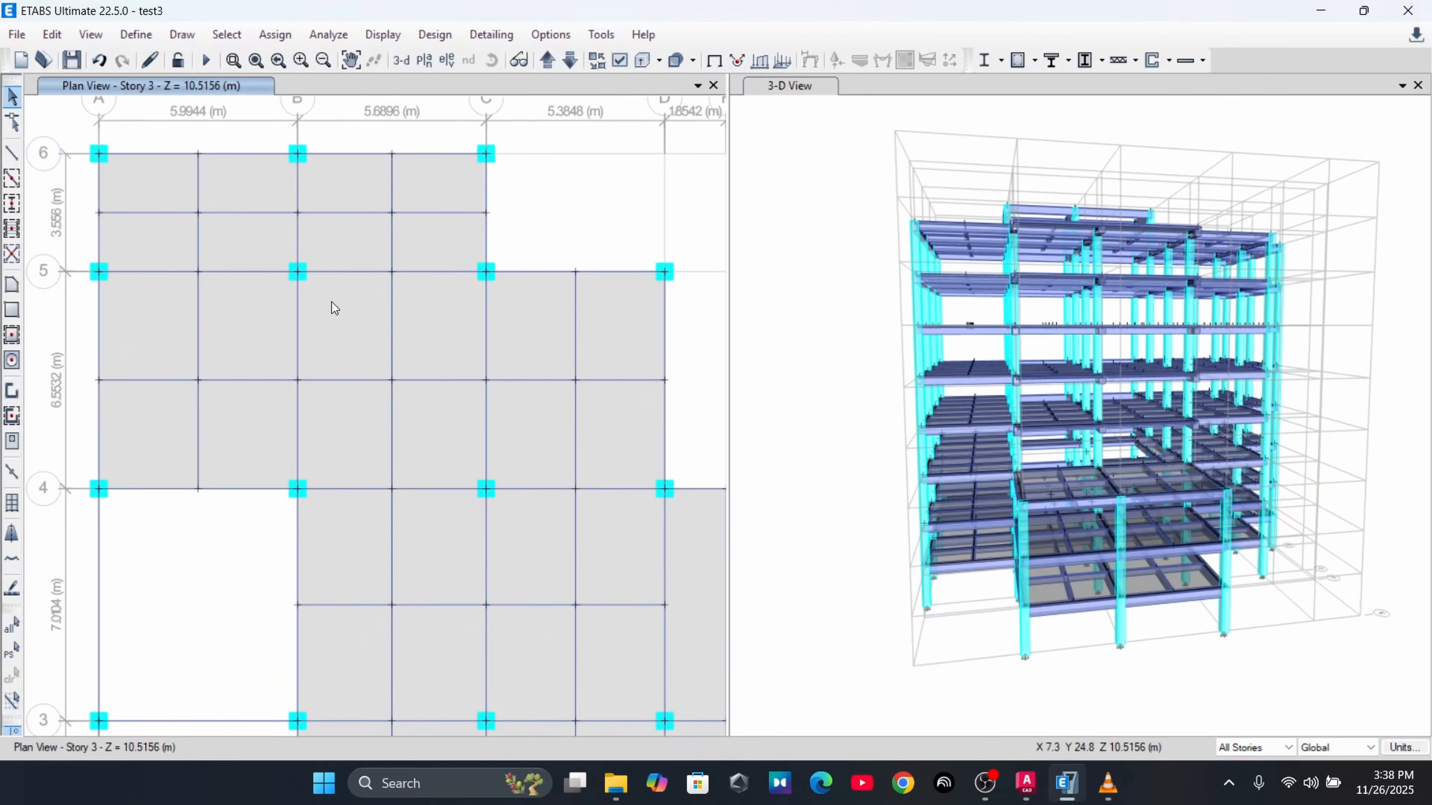
pyautogui.click(169, 177)
pyautogui.click(243, 186)
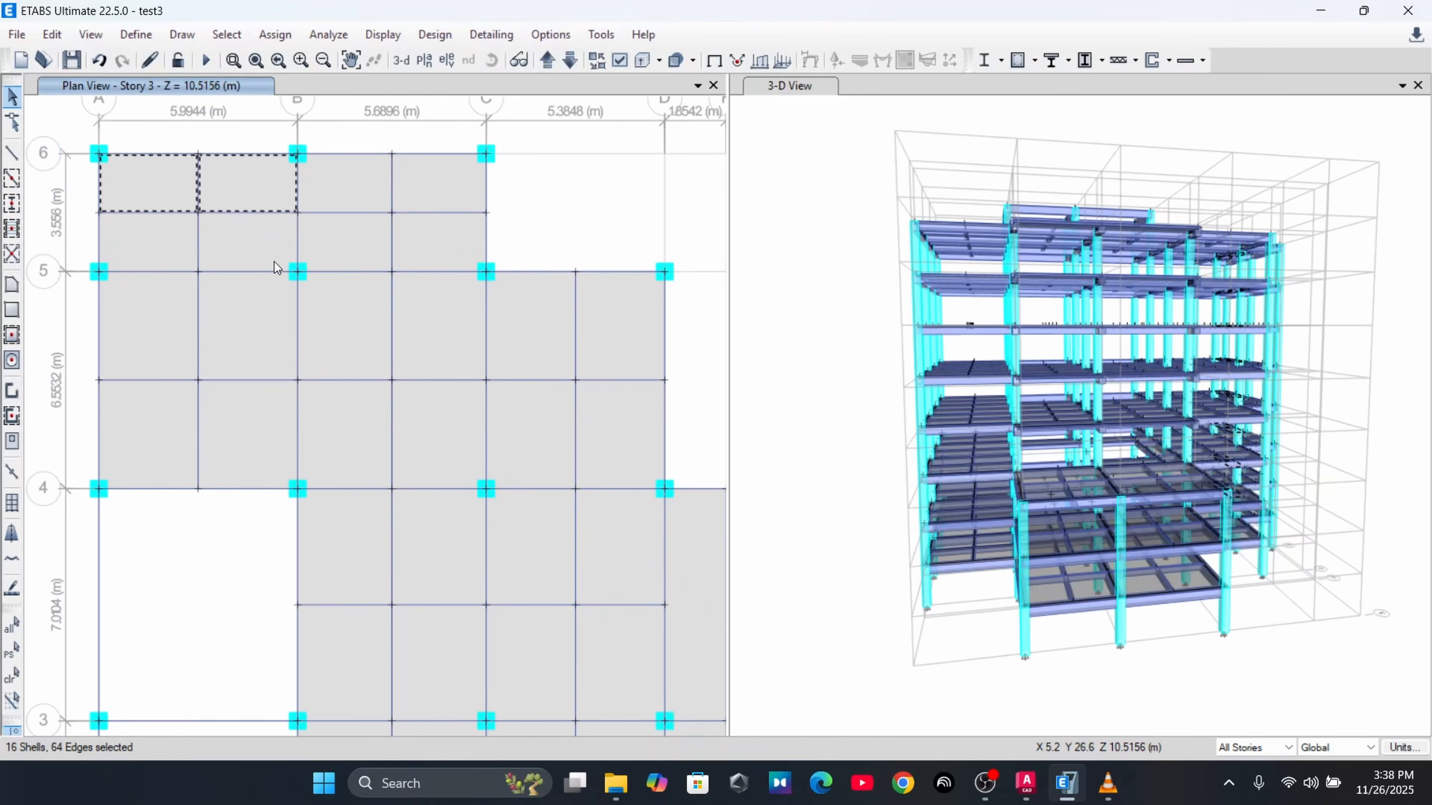
pyautogui.click(276, 257)
pyautogui.click(182, 241)
pyautogui.press('Escape')
pyautogui.scroll(-3, 309, 315)
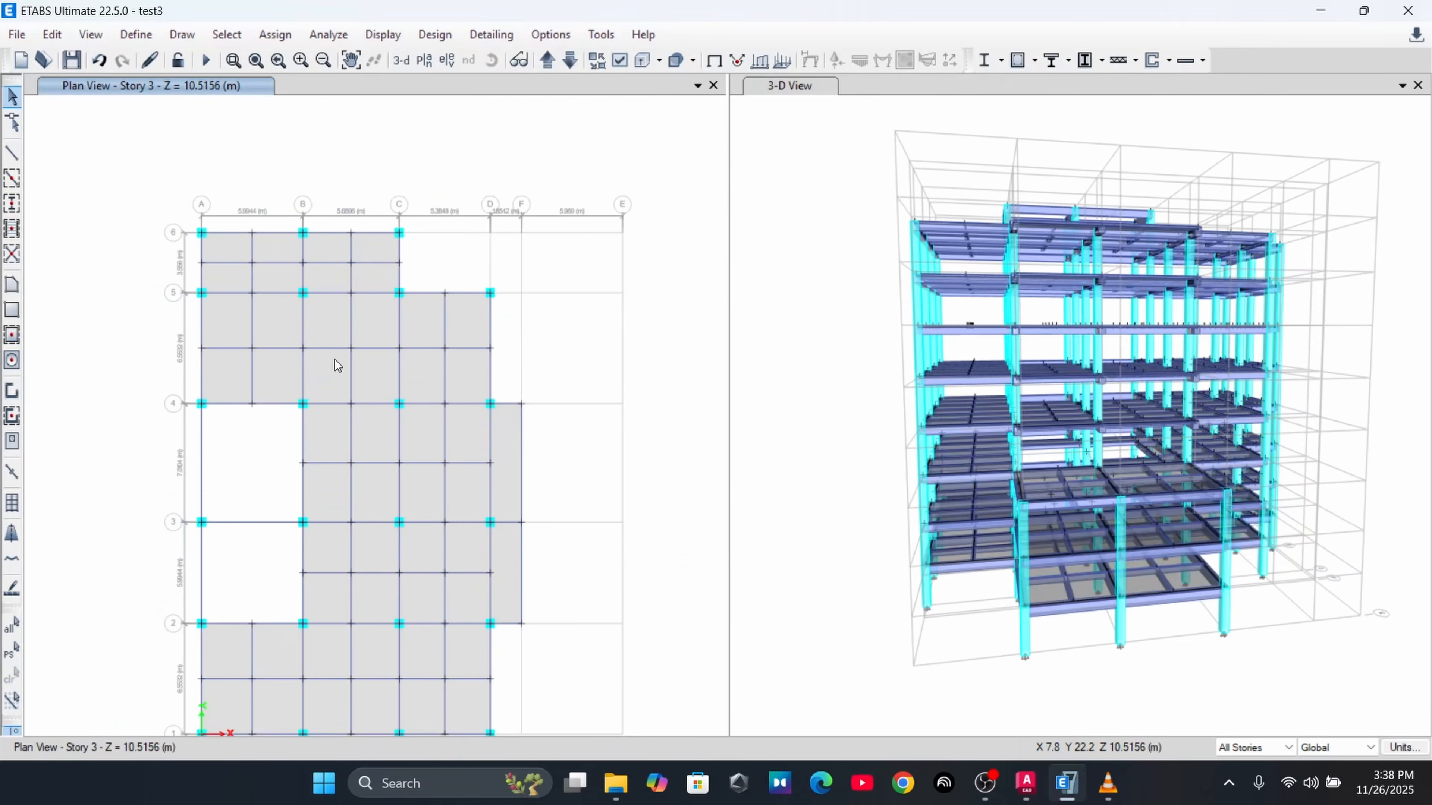
# On the Story 1 plan, divide the slab panels in bays D–E/3–4 and D–E/2–3 into 2 by 2 areas for all stories
pyautogui.moveTo(412, 425); pyautogui.dragTo(316, 340, button='middle')
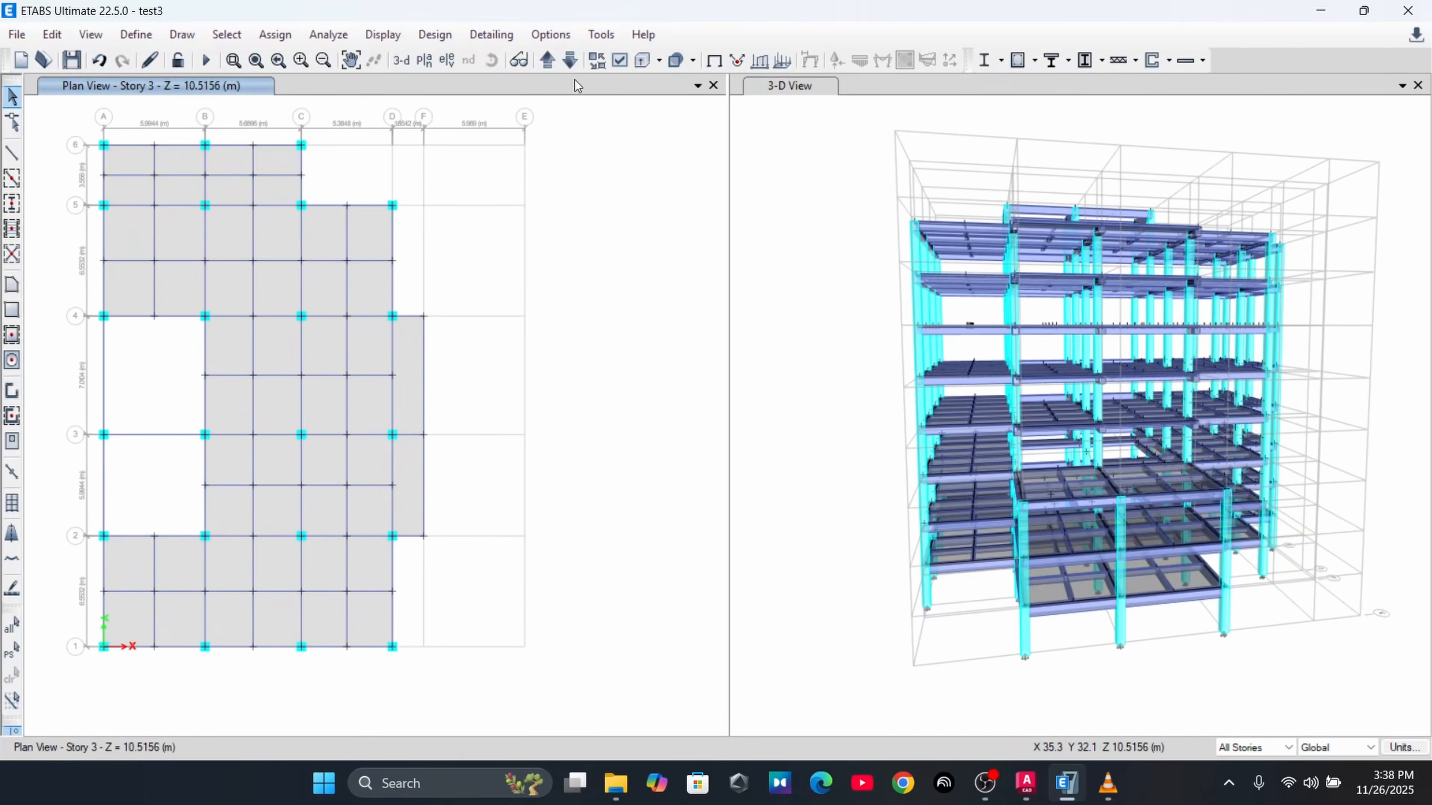
pyautogui.click(570, 60)
pyautogui.click(570, 61)
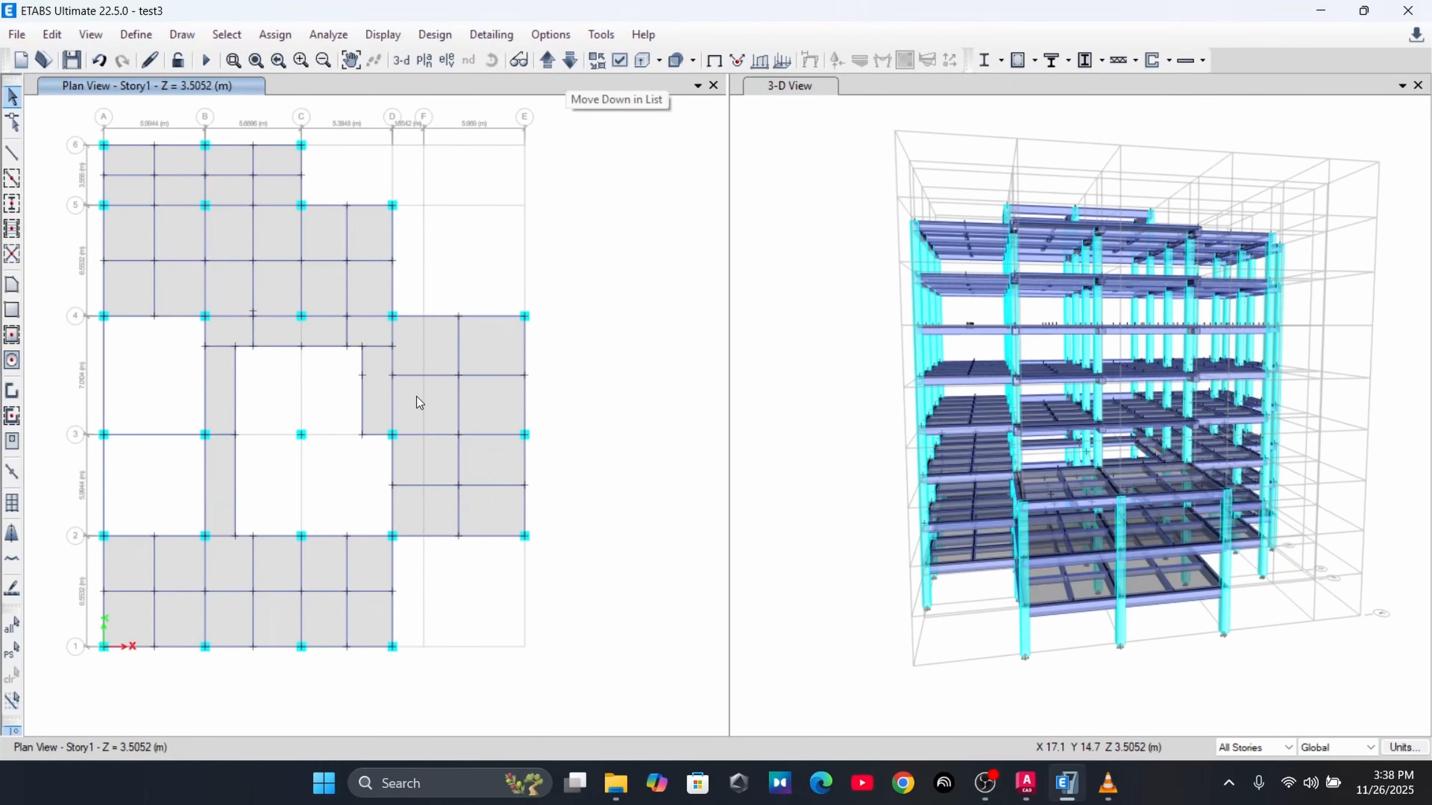
pyautogui.click(457, 349)
pyautogui.click(458, 474)
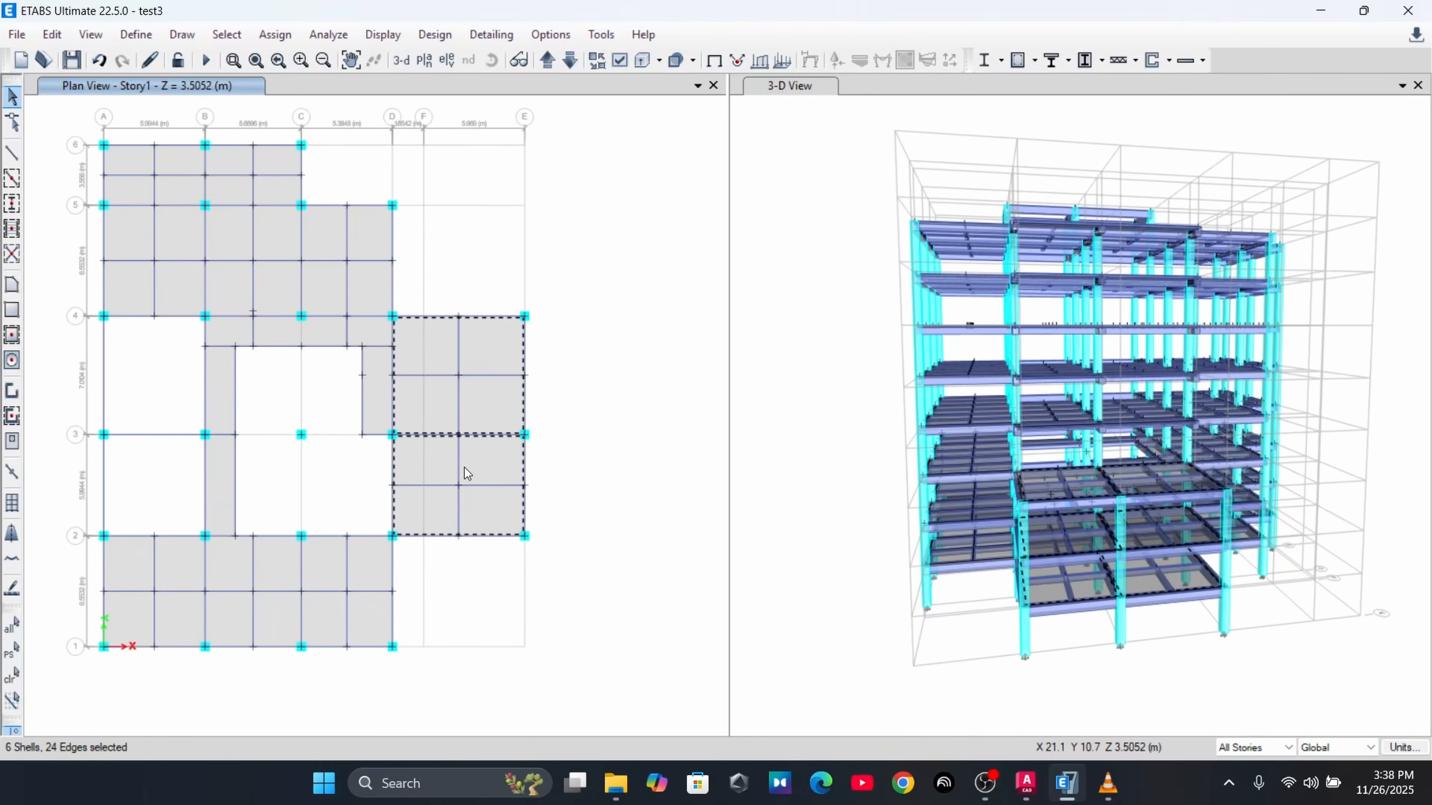
pyautogui.click(52, 34)
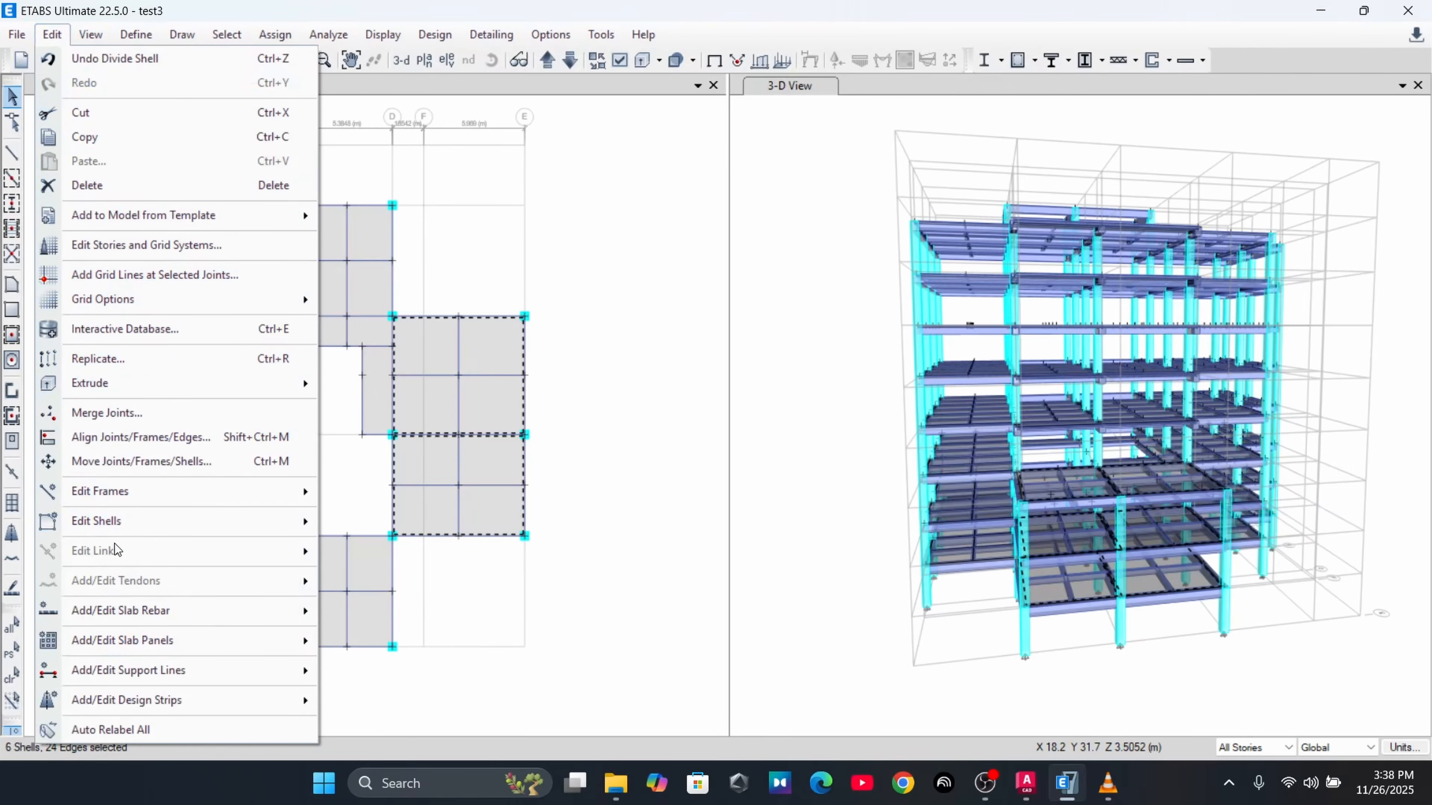
pyautogui.moveTo(194, 515)
pyautogui.click(389, 402)
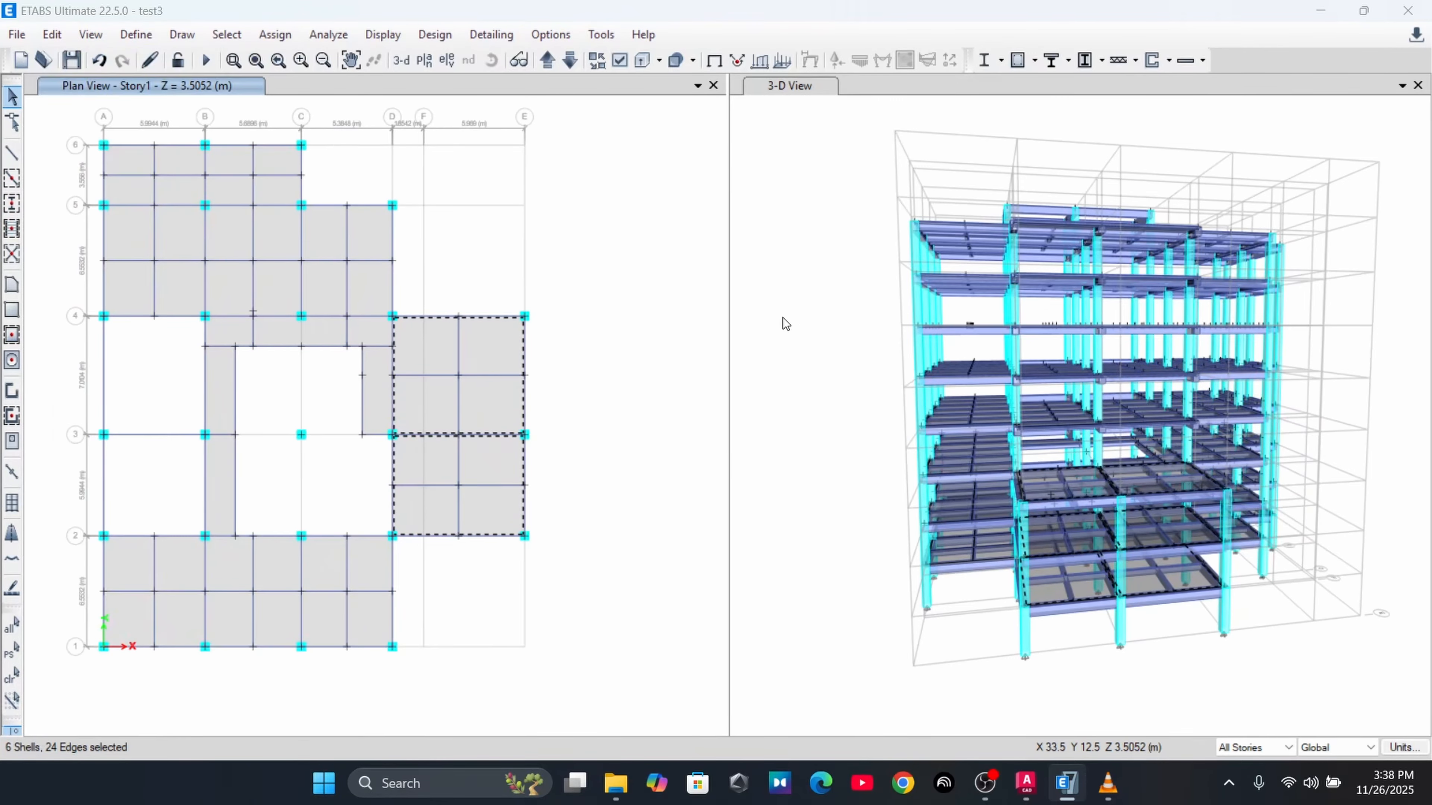
pyautogui.click(986, 516)
pyautogui.click(830, 515)
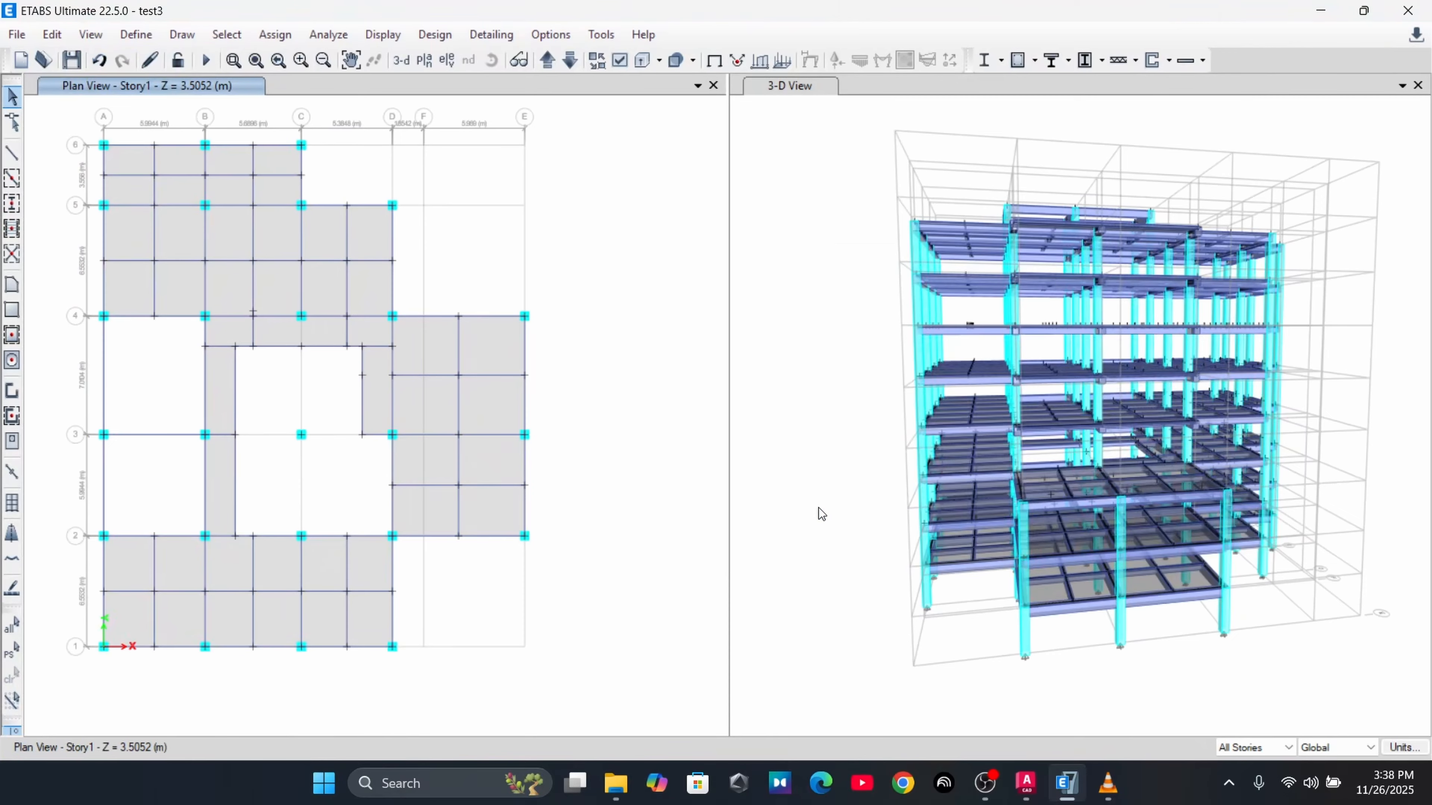
# Verify the divided slabs in bays D–E/2–4 on Story 1 by selecting their quarter panels, and clear the selection
pyautogui.click(443, 349)
pyautogui.click(489, 342)
pyautogui.click(488, 416)
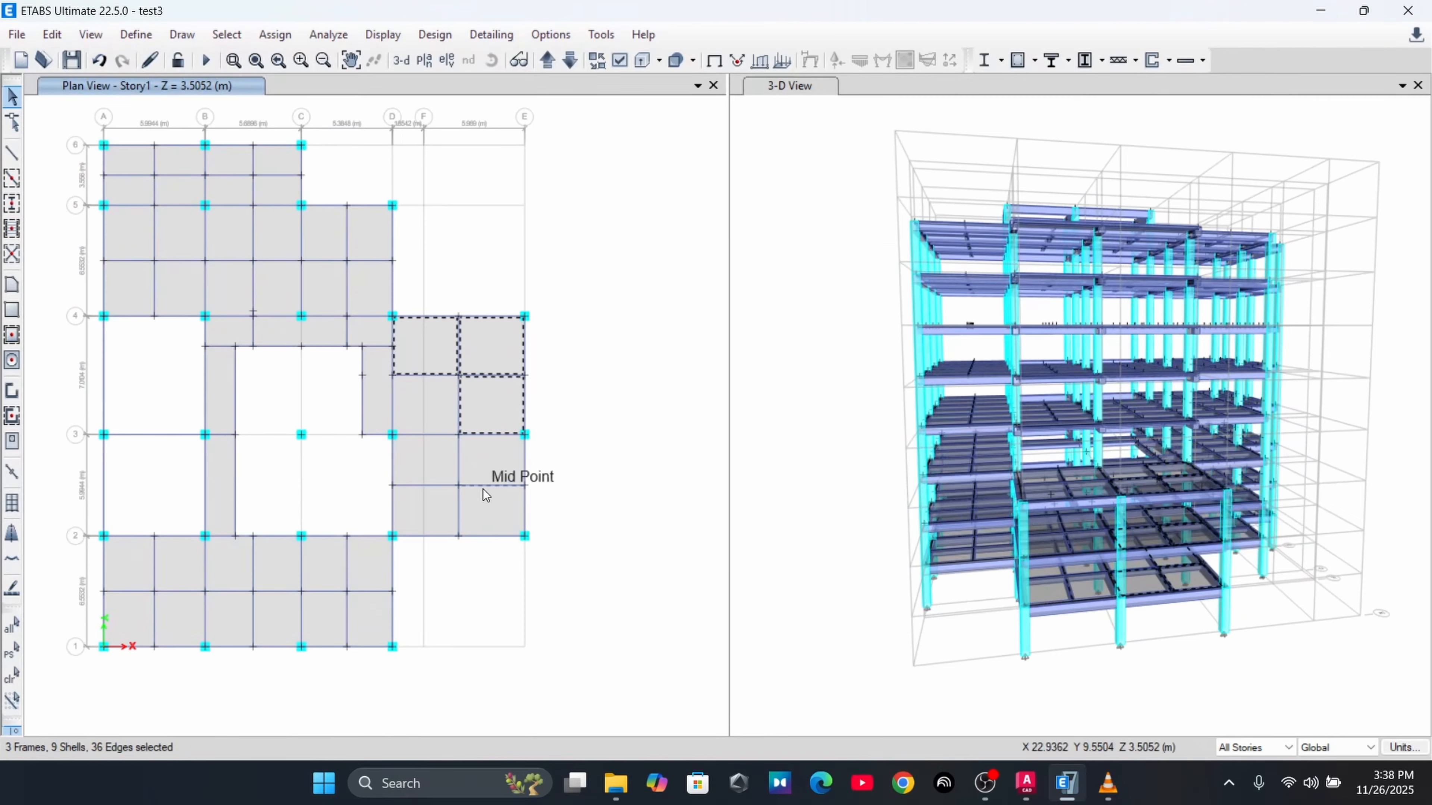
pyautogui.click(419, 457)
pyautogui.click(482, 457)
pyautogui.click(429, 385)
pyautogui.click(484, 283)
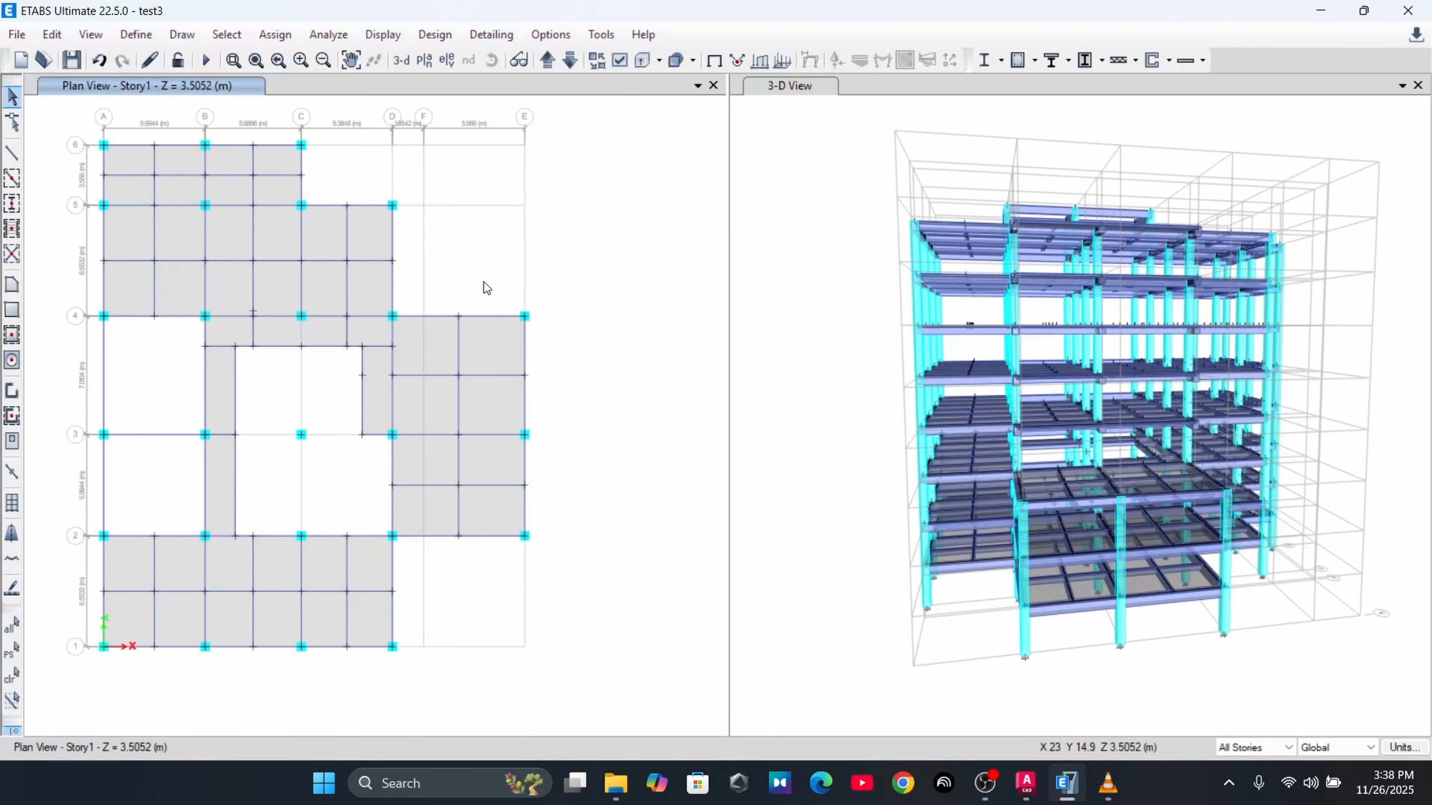
# Review the floor plans from Story 3 down through the basement levels
pyautogui.click(539, 61)
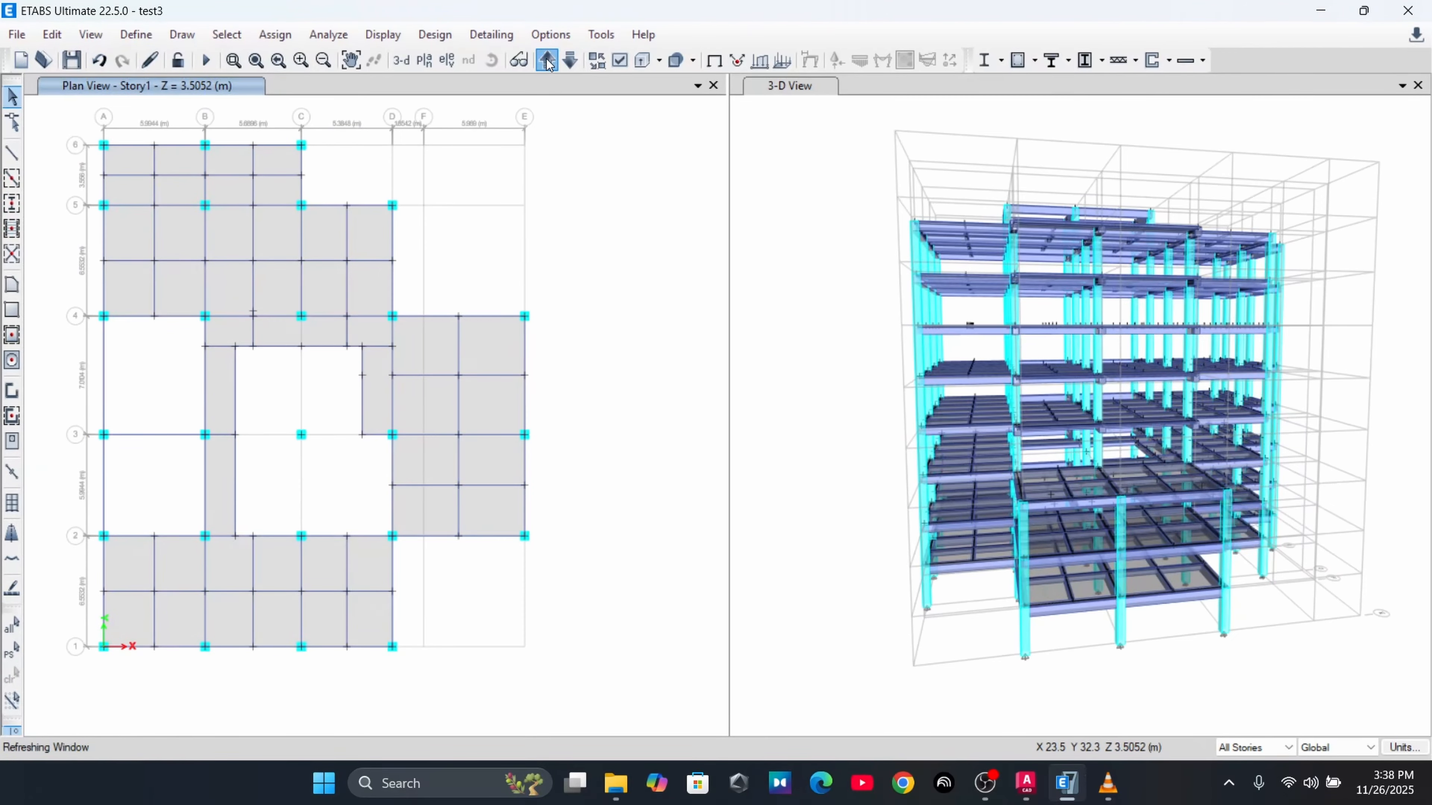
pyautogui.click(407, 374)
pyautogui.click(570, 60)
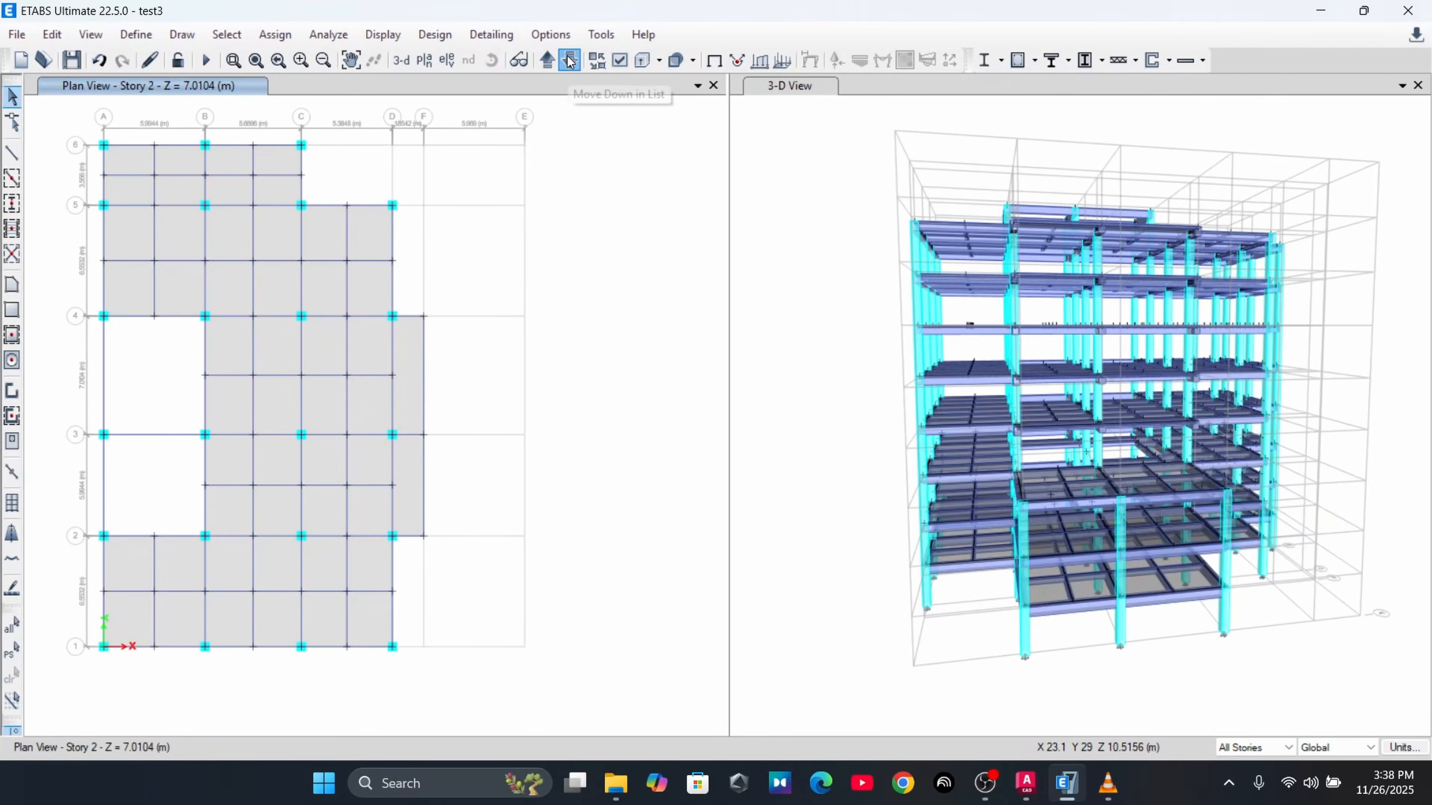
pyautogui.click(570, 59)
pyautogui.click(569, 59)
pyautogui.click(569, 59)
pyautogui.click(570, 60)
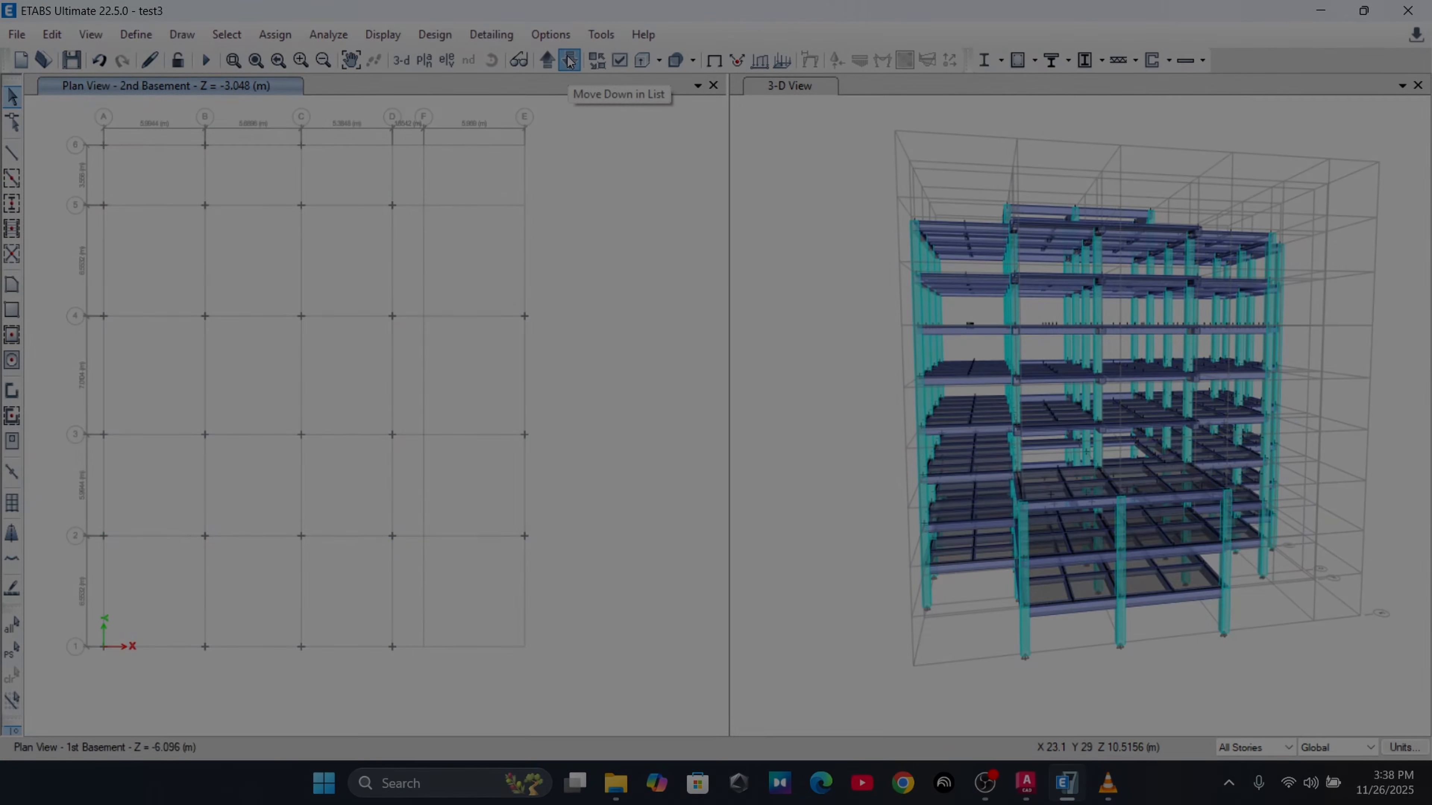